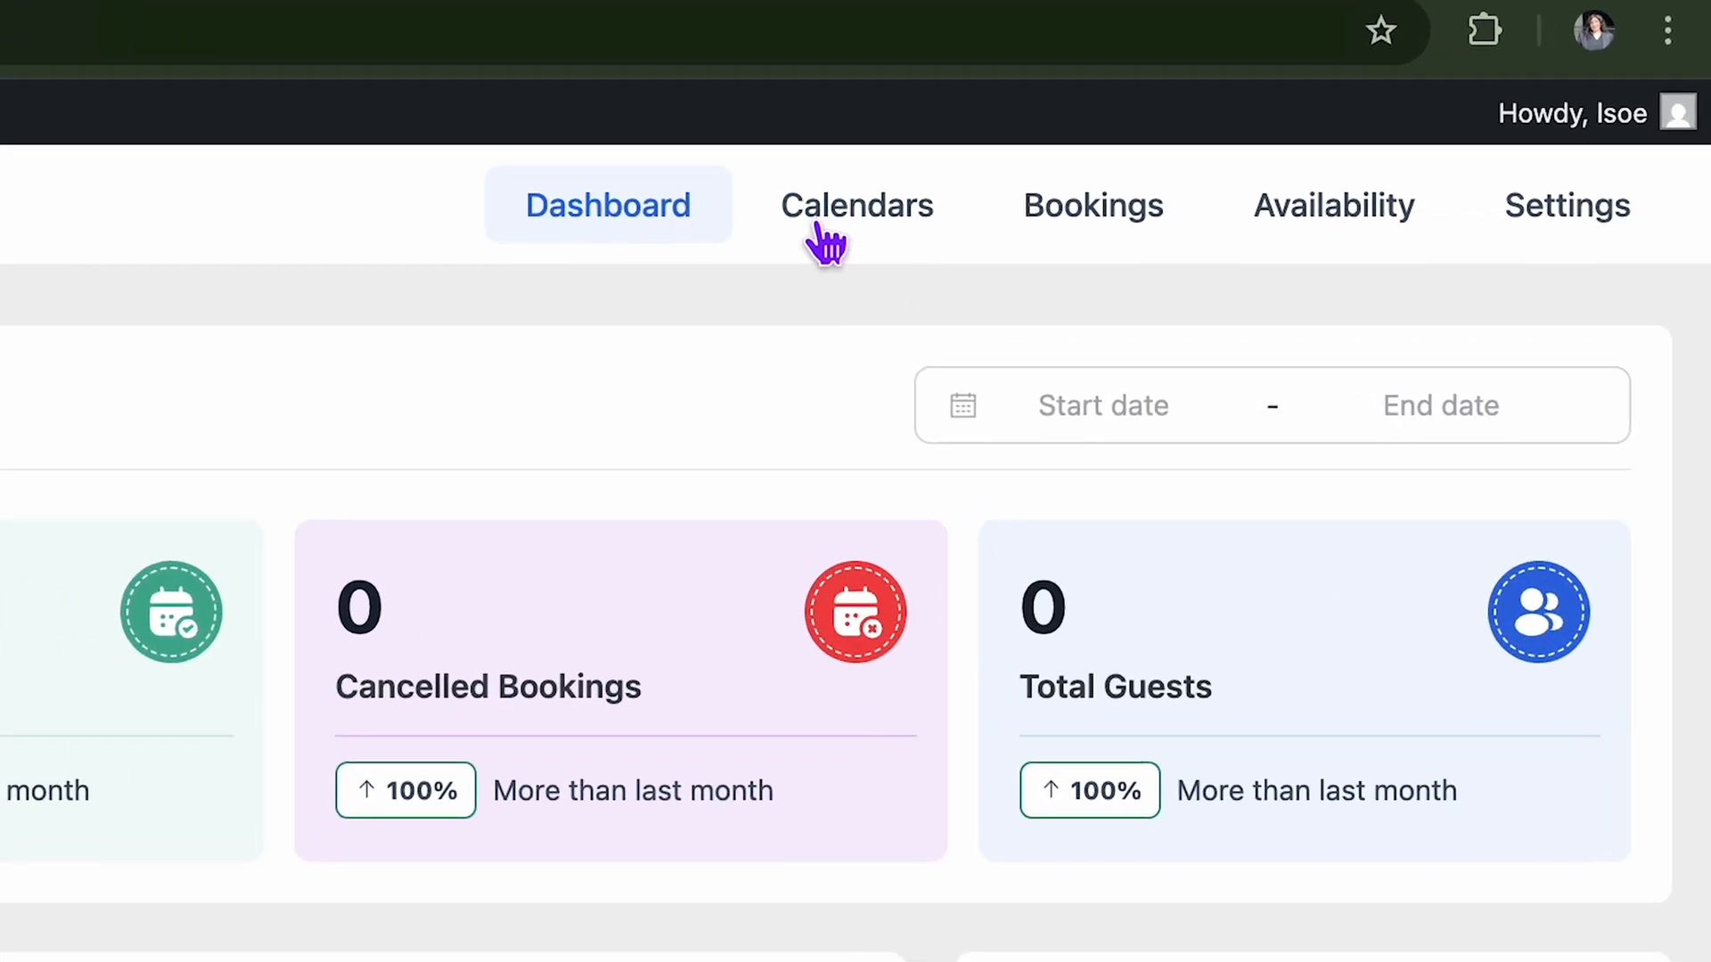
Open the calendars overview and start adding a new team.
click(807, 233)
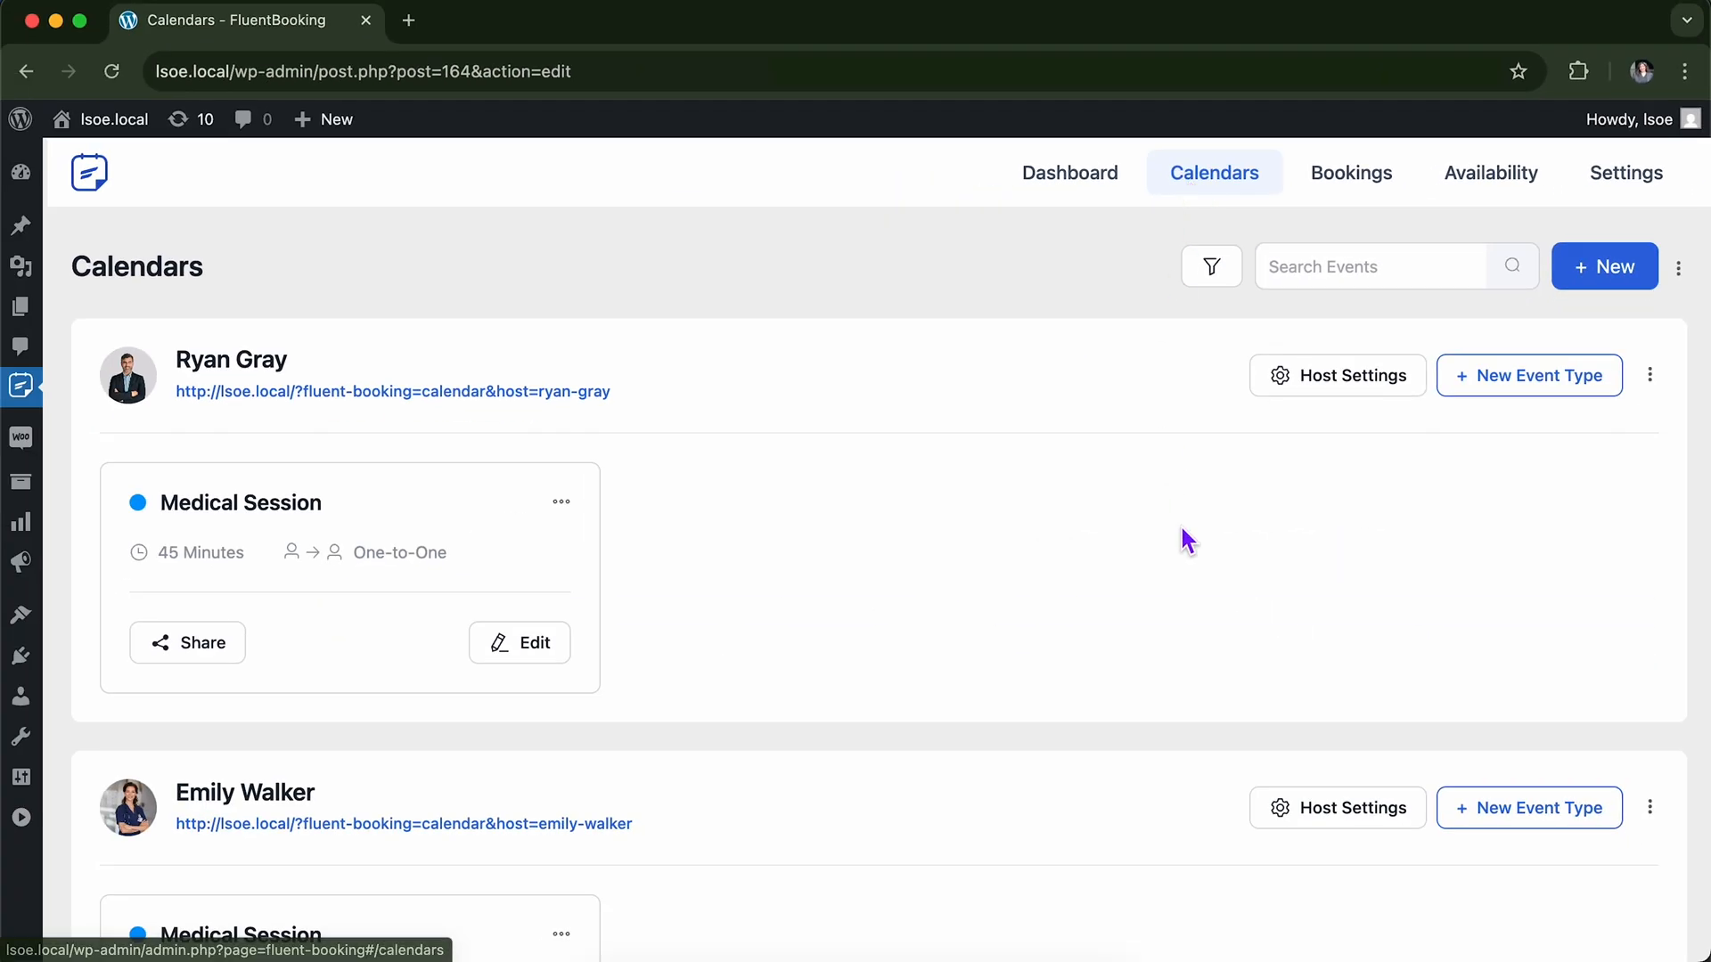
scroll(1183, 562, down, 9)
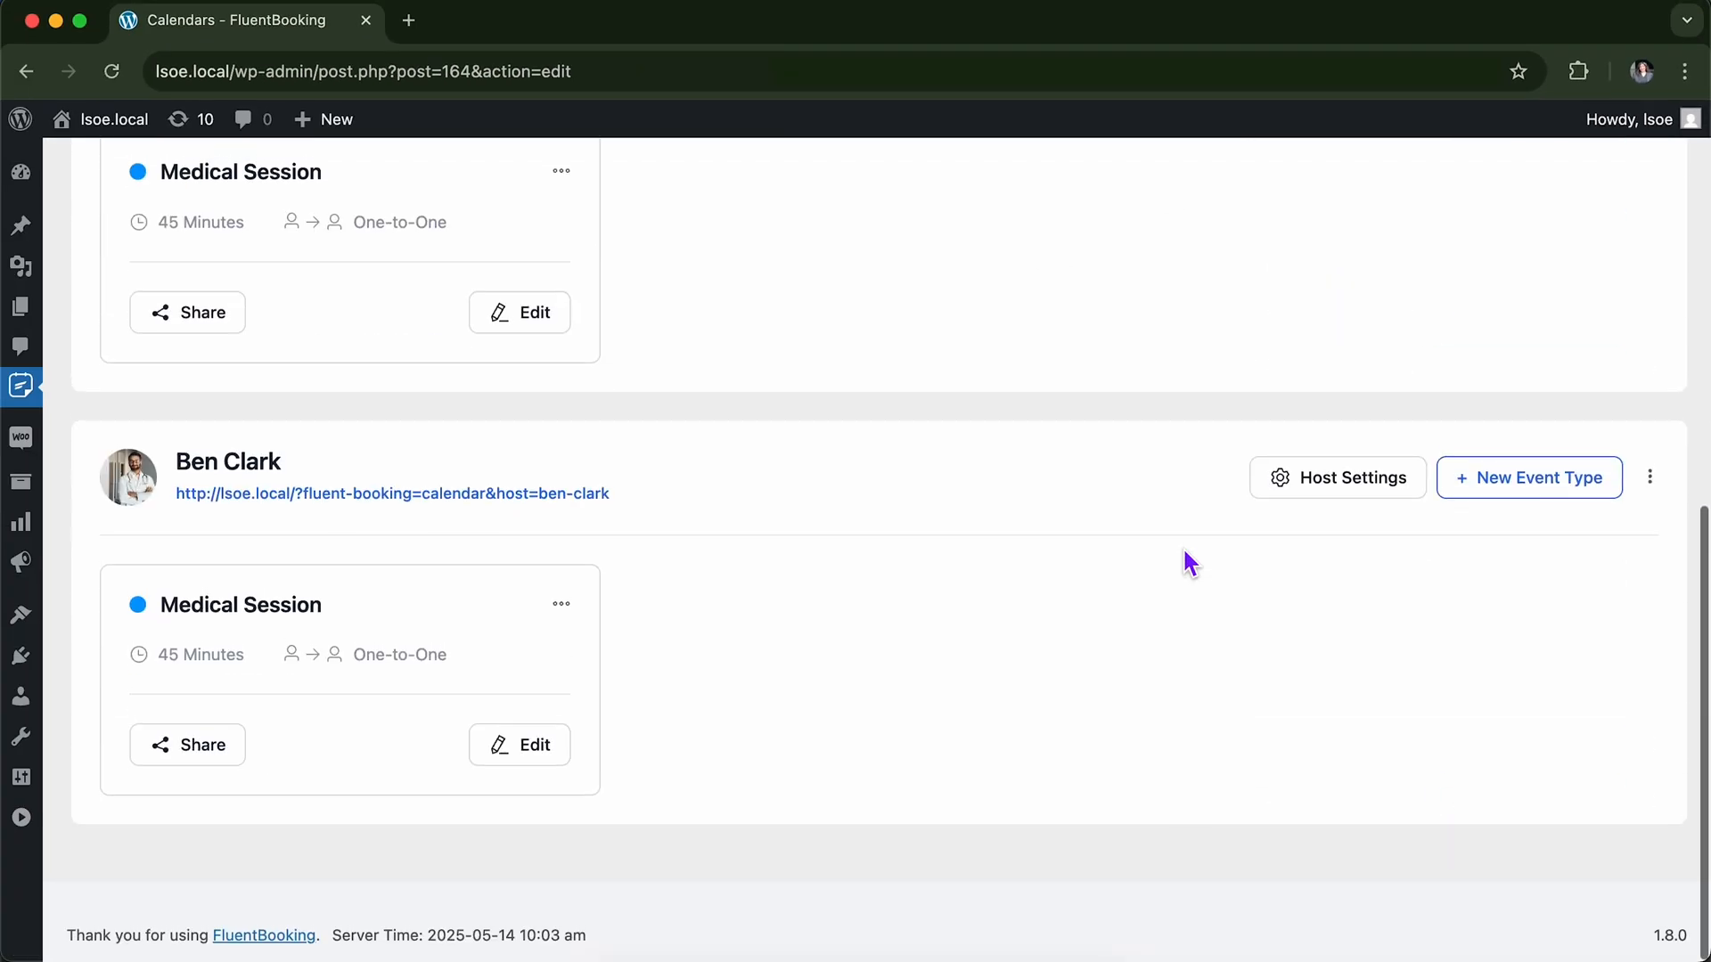
scroll(1185, 553, up, 10)
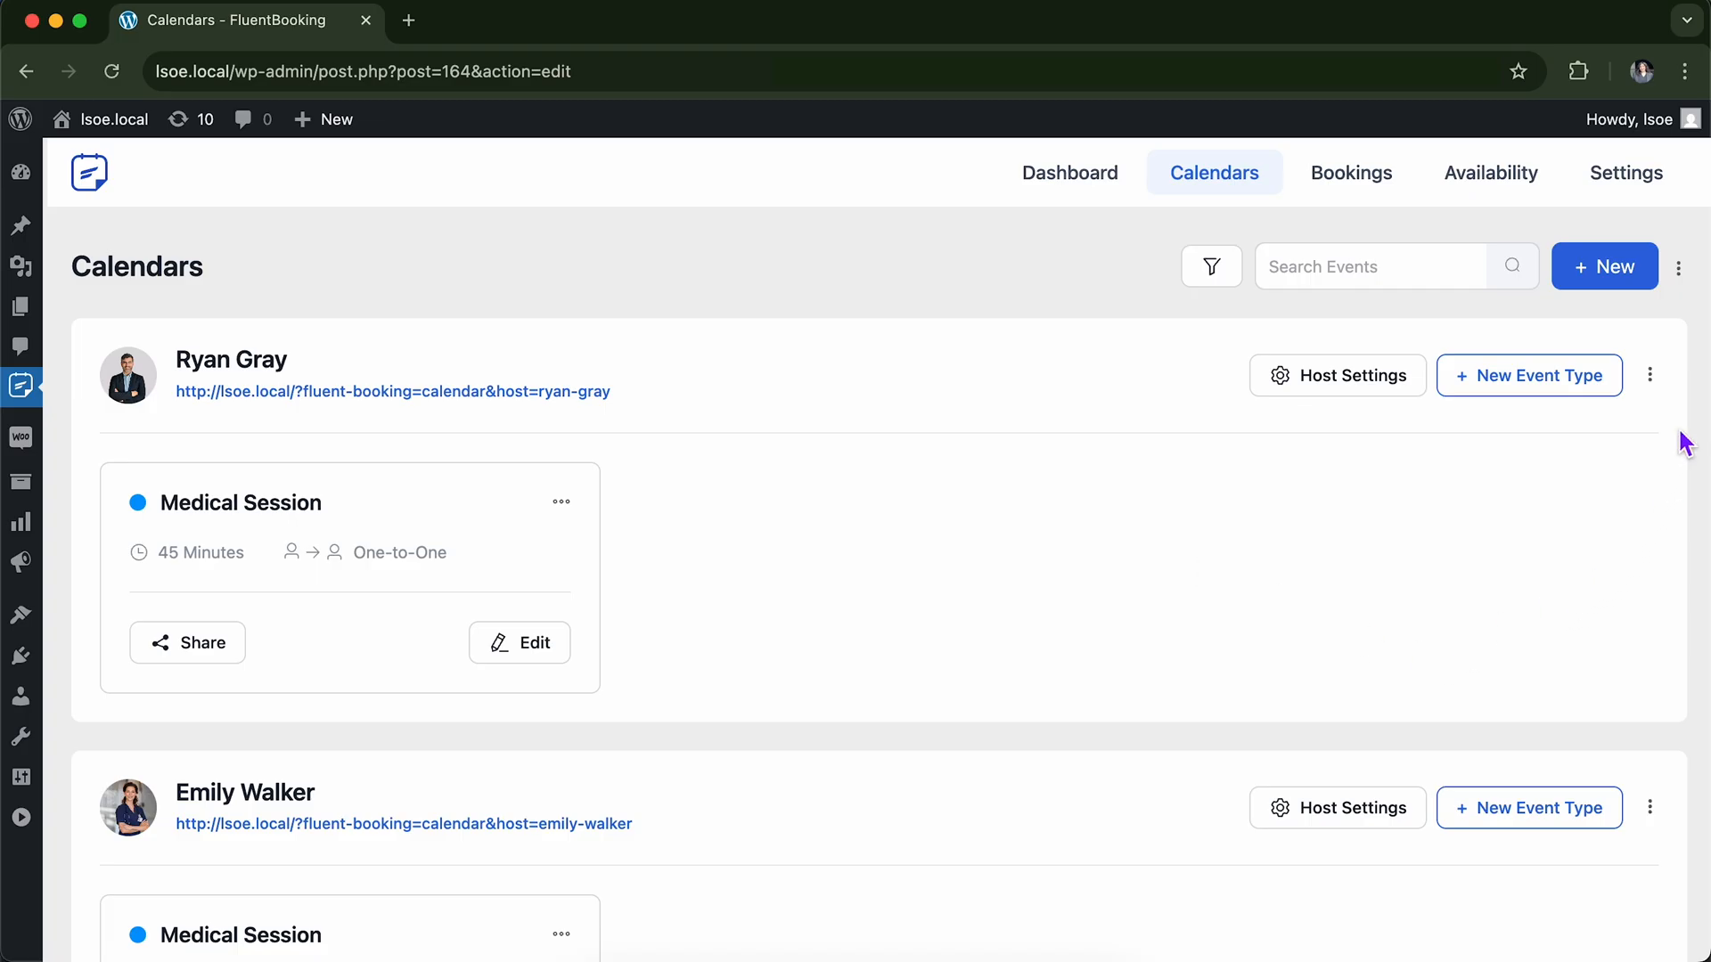
click(1613, 282)
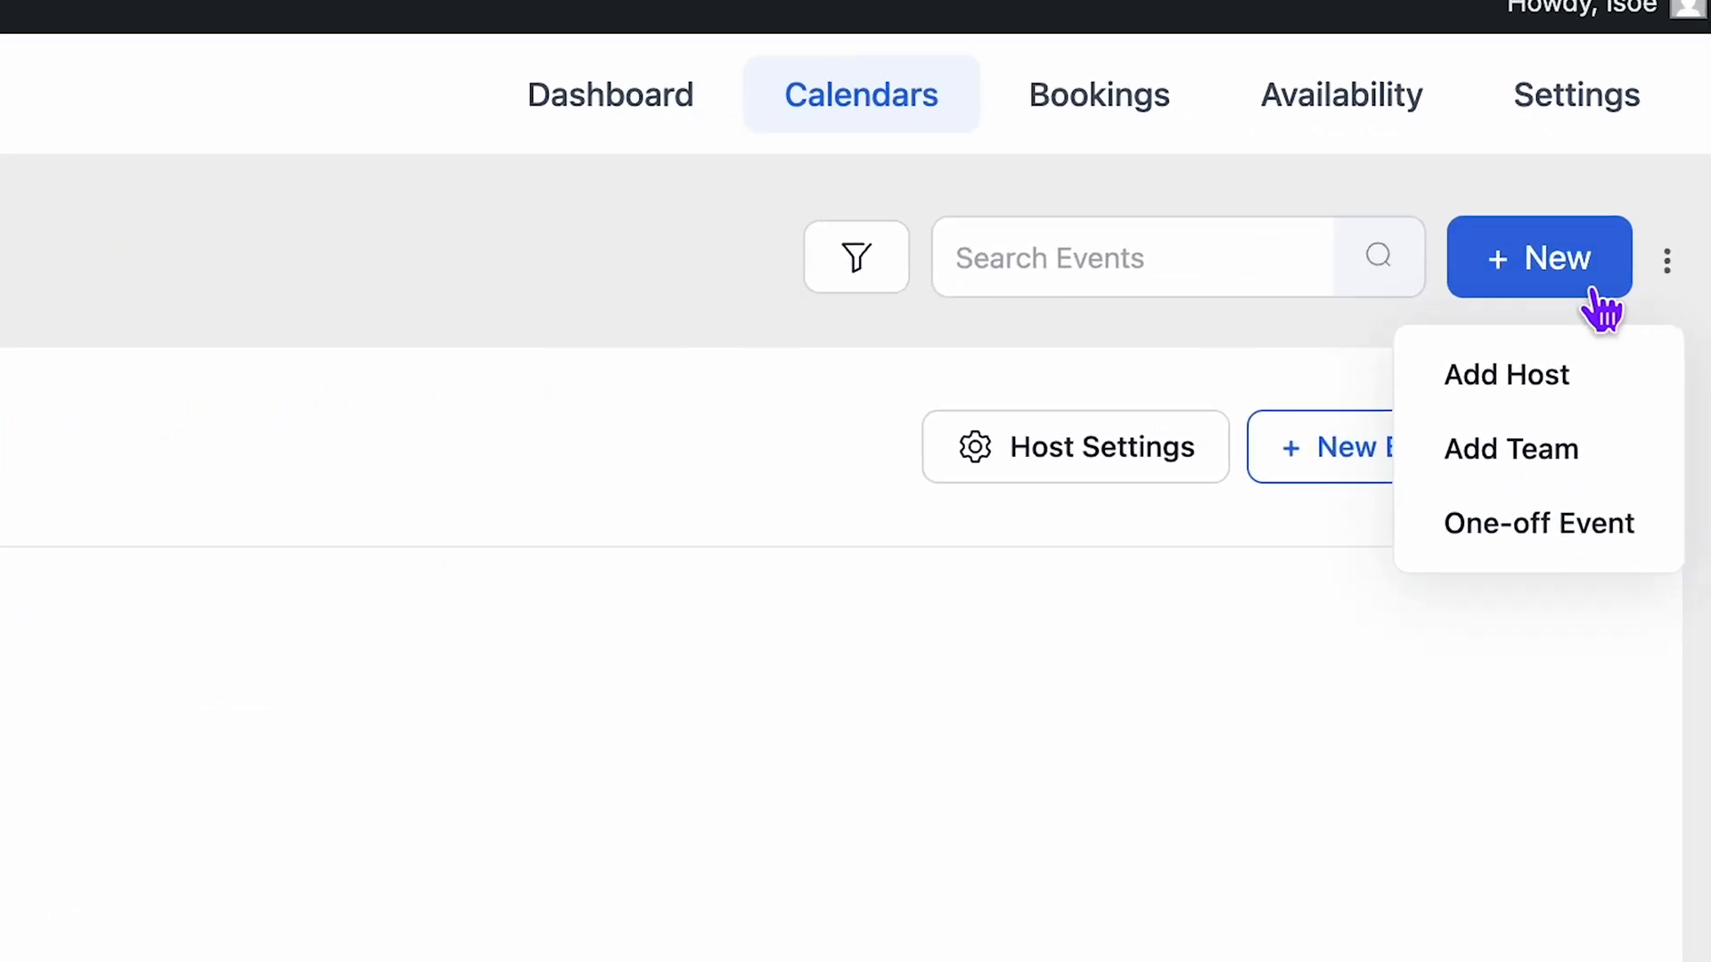
click(1547, 448)
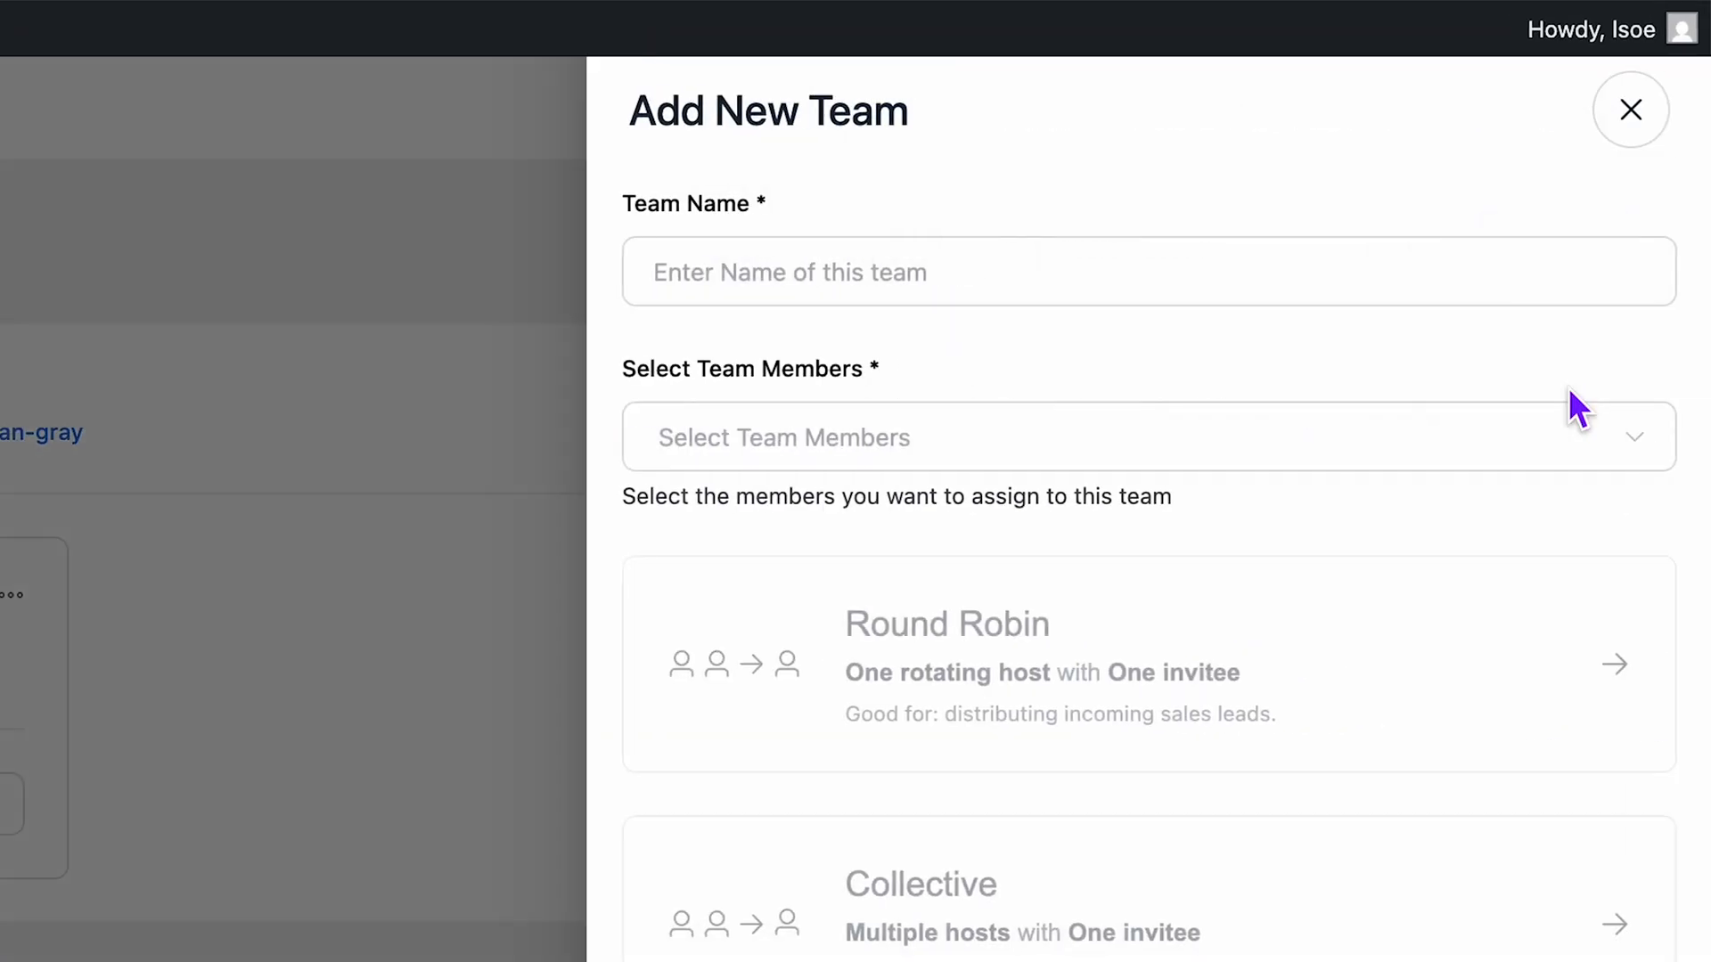
Name the new team "Mental Health Campaign".
click(1451, 247)
click(1452, 247)
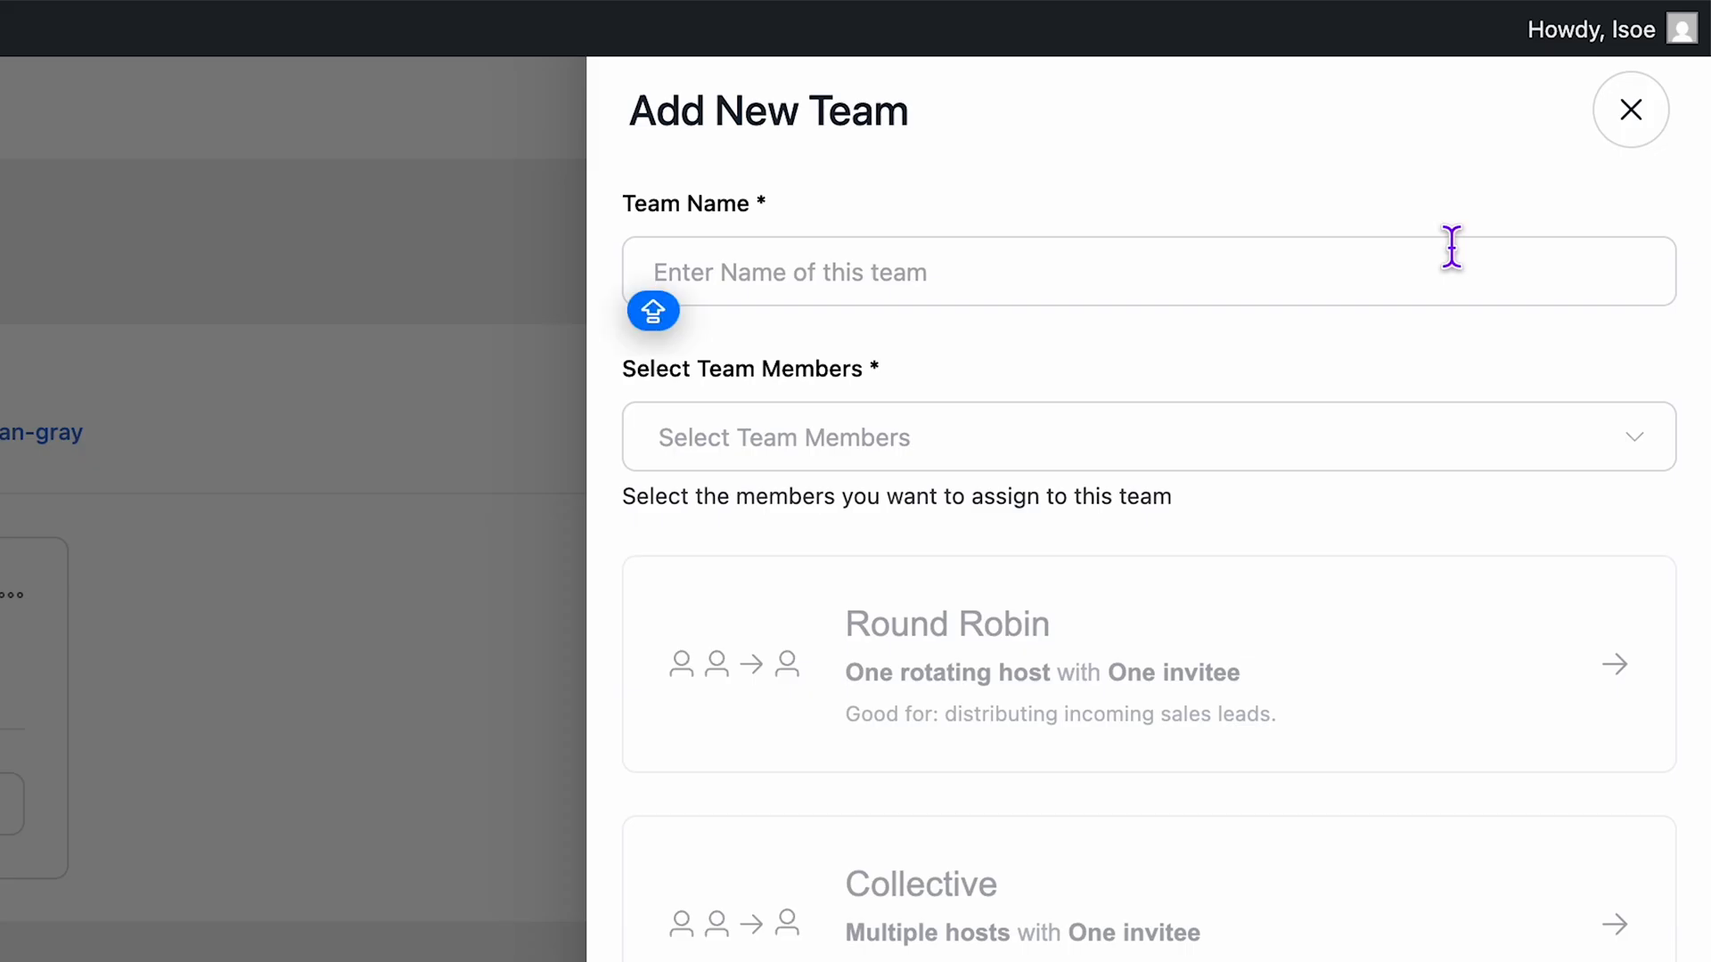
text(Menta)
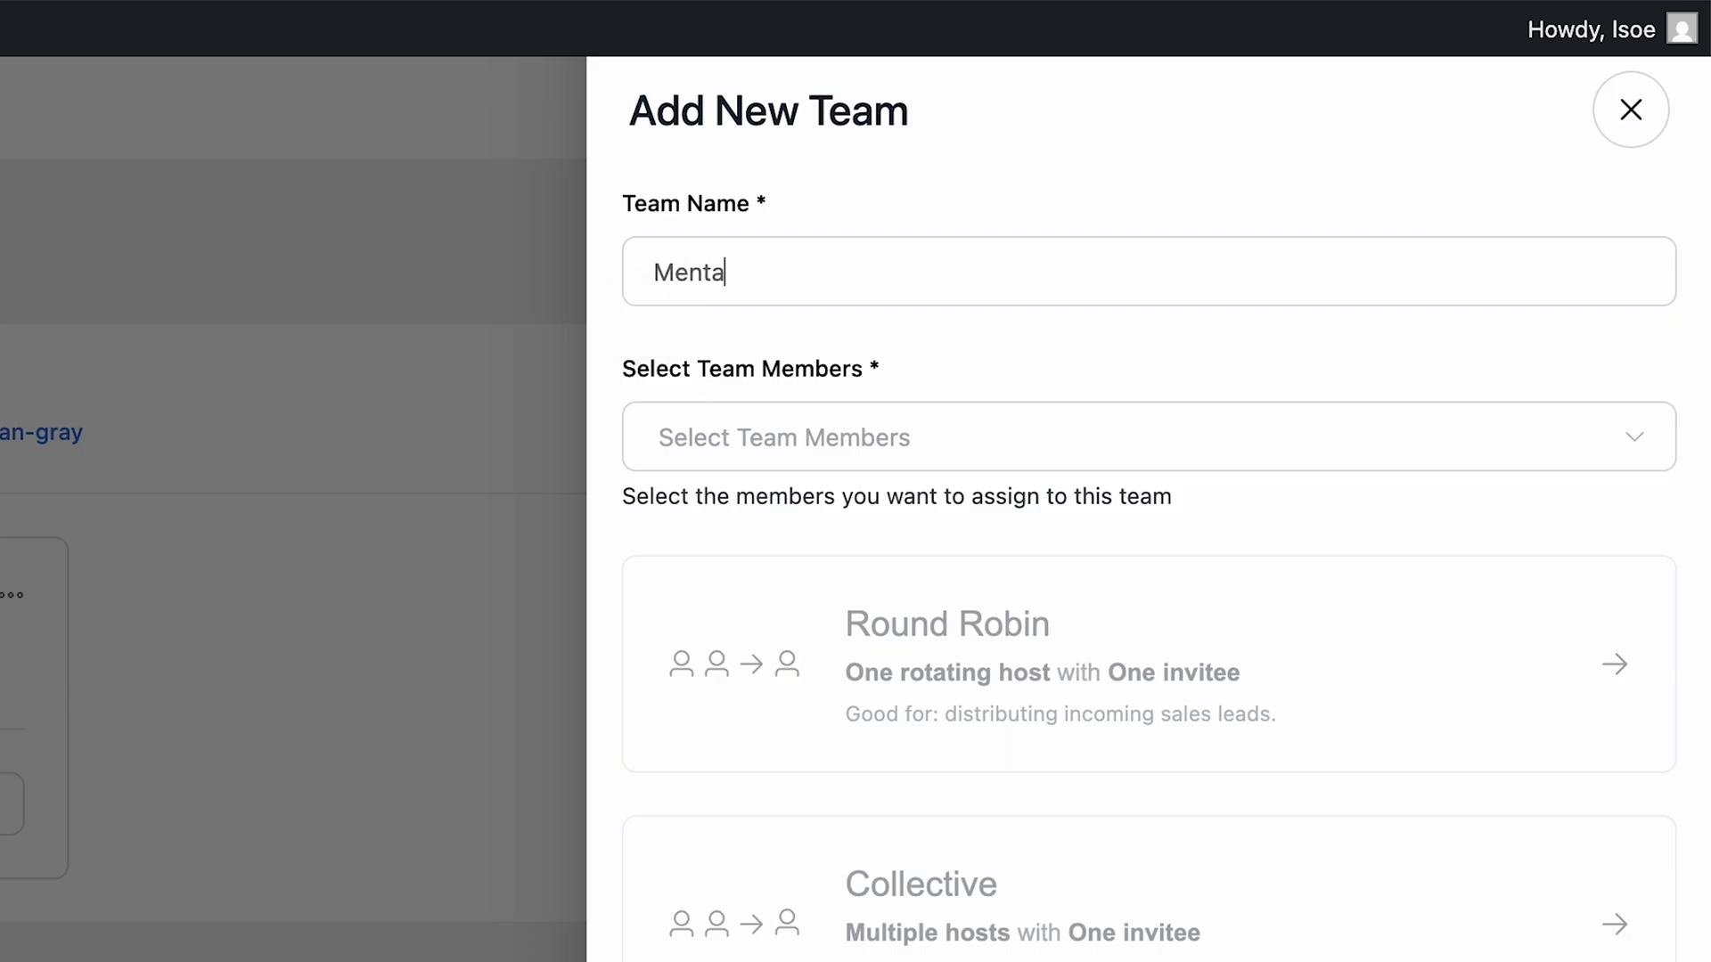
text(l Health Cm)
key(BackSpace)
text(ampaign)
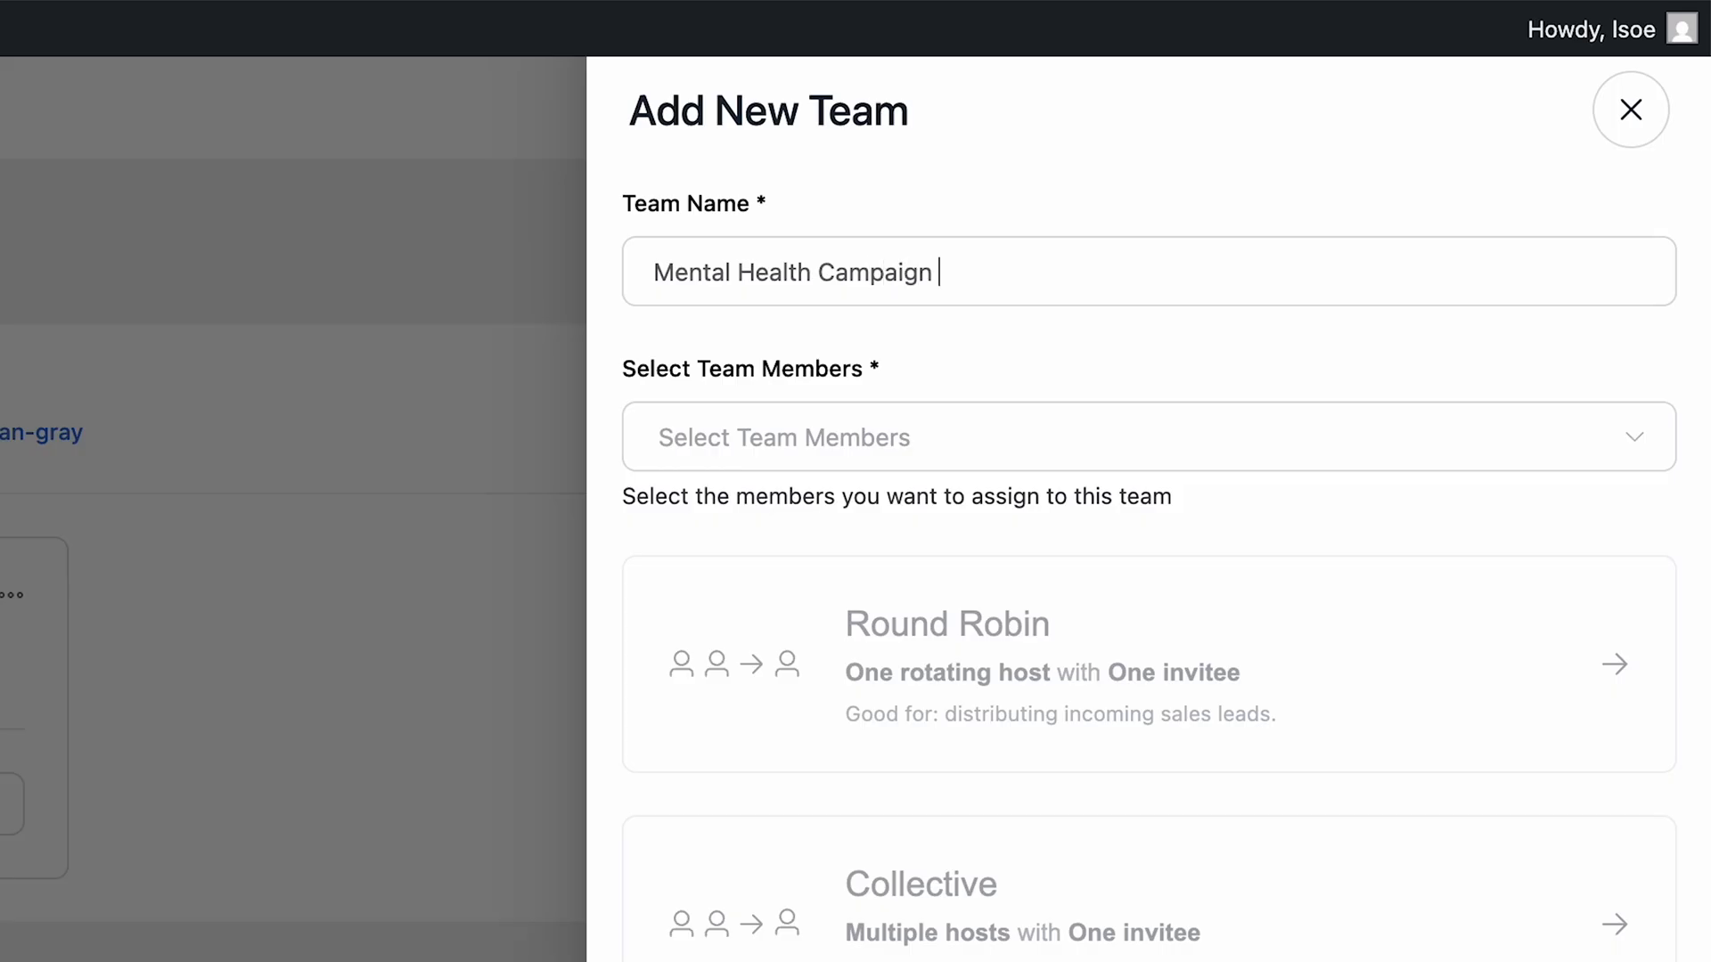
Assign all three listed hosts to the team and choose Round Robin as its booking type.
click(1333, 427)
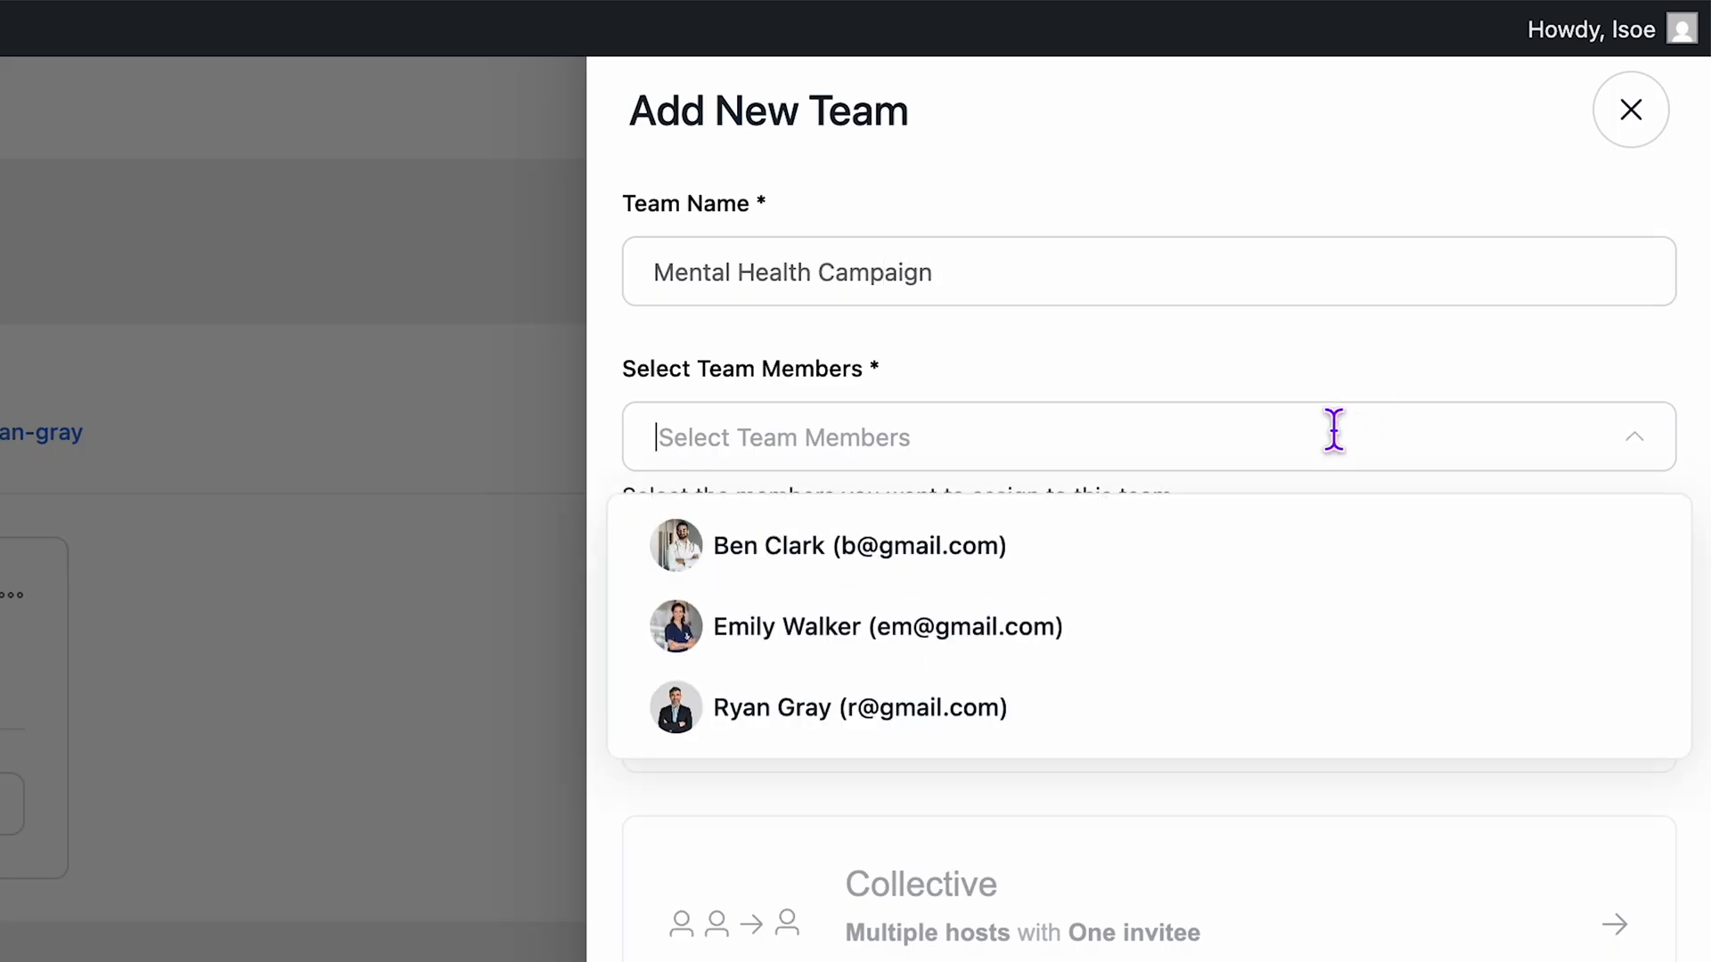
click(1014, 569)
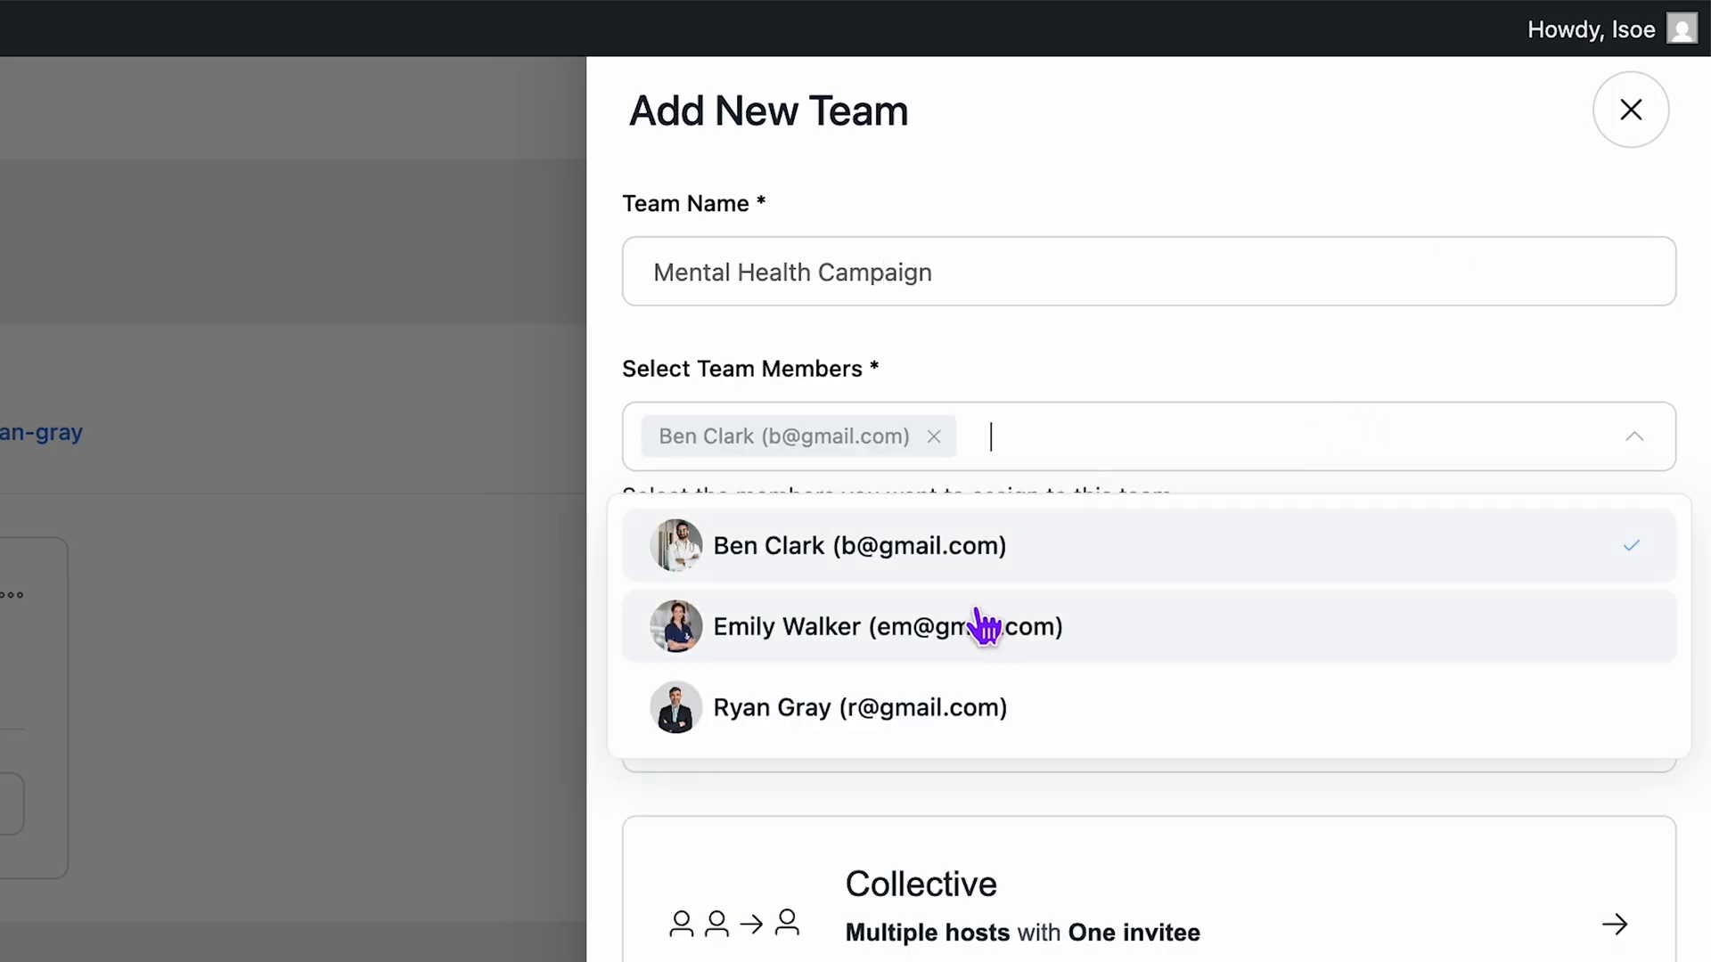
click(986, 624)
click(935, 711)
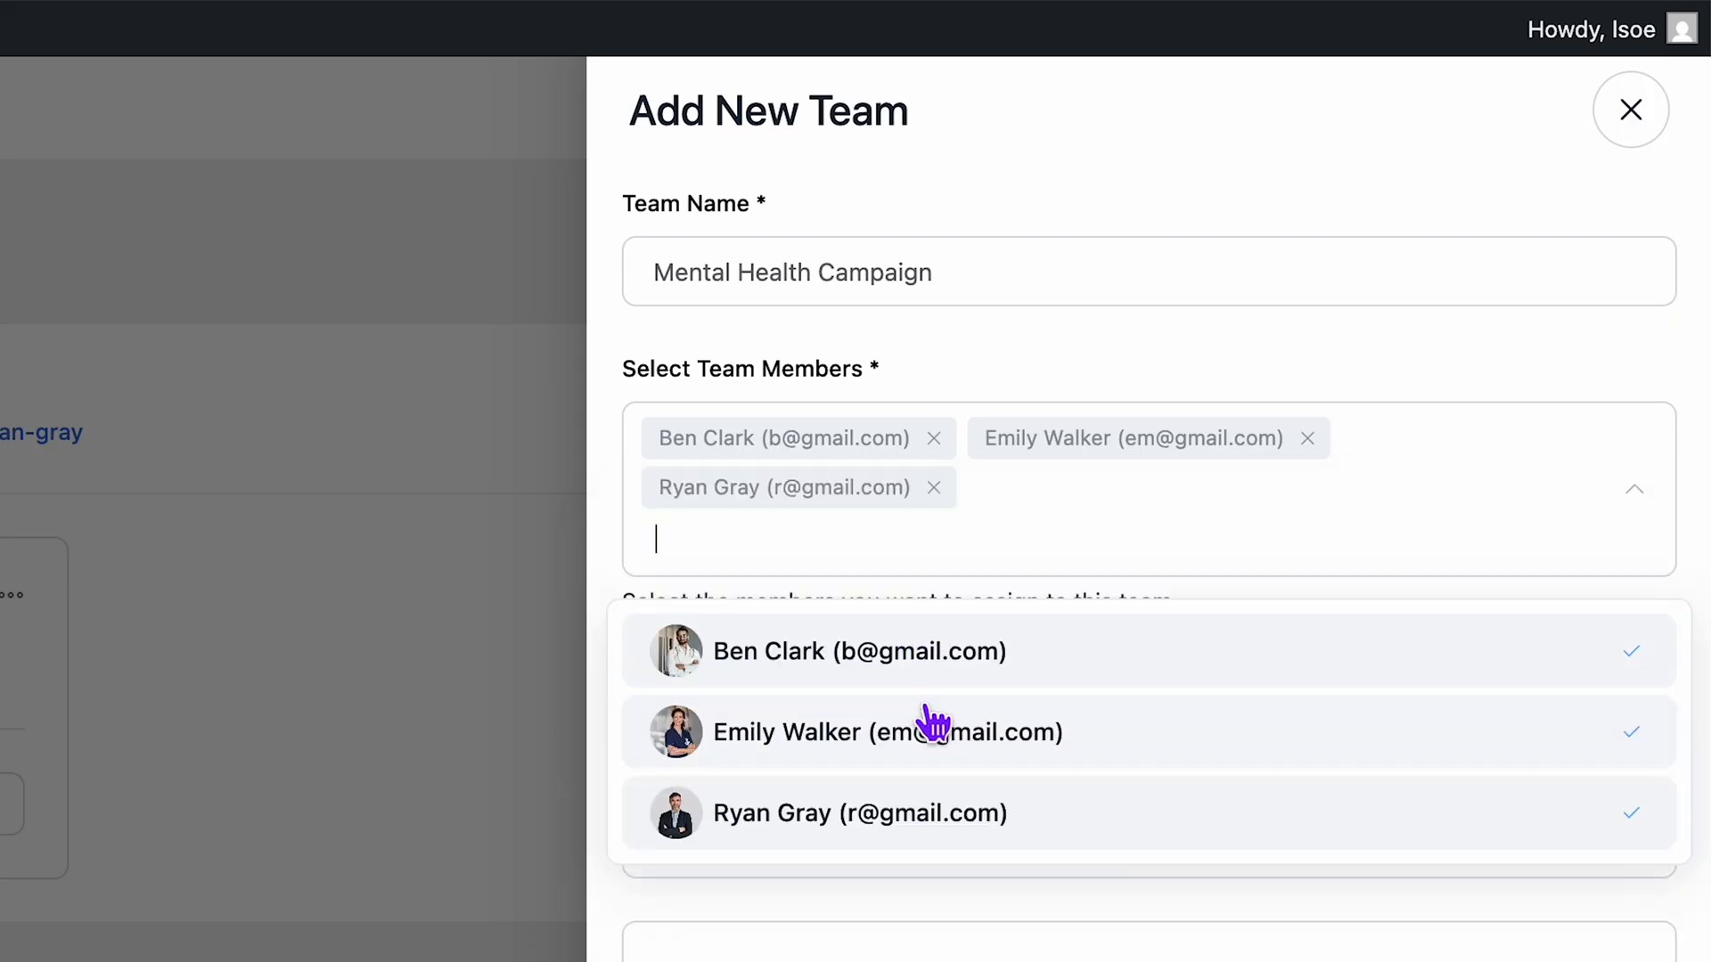
scroll(1023, 900, down, 3)
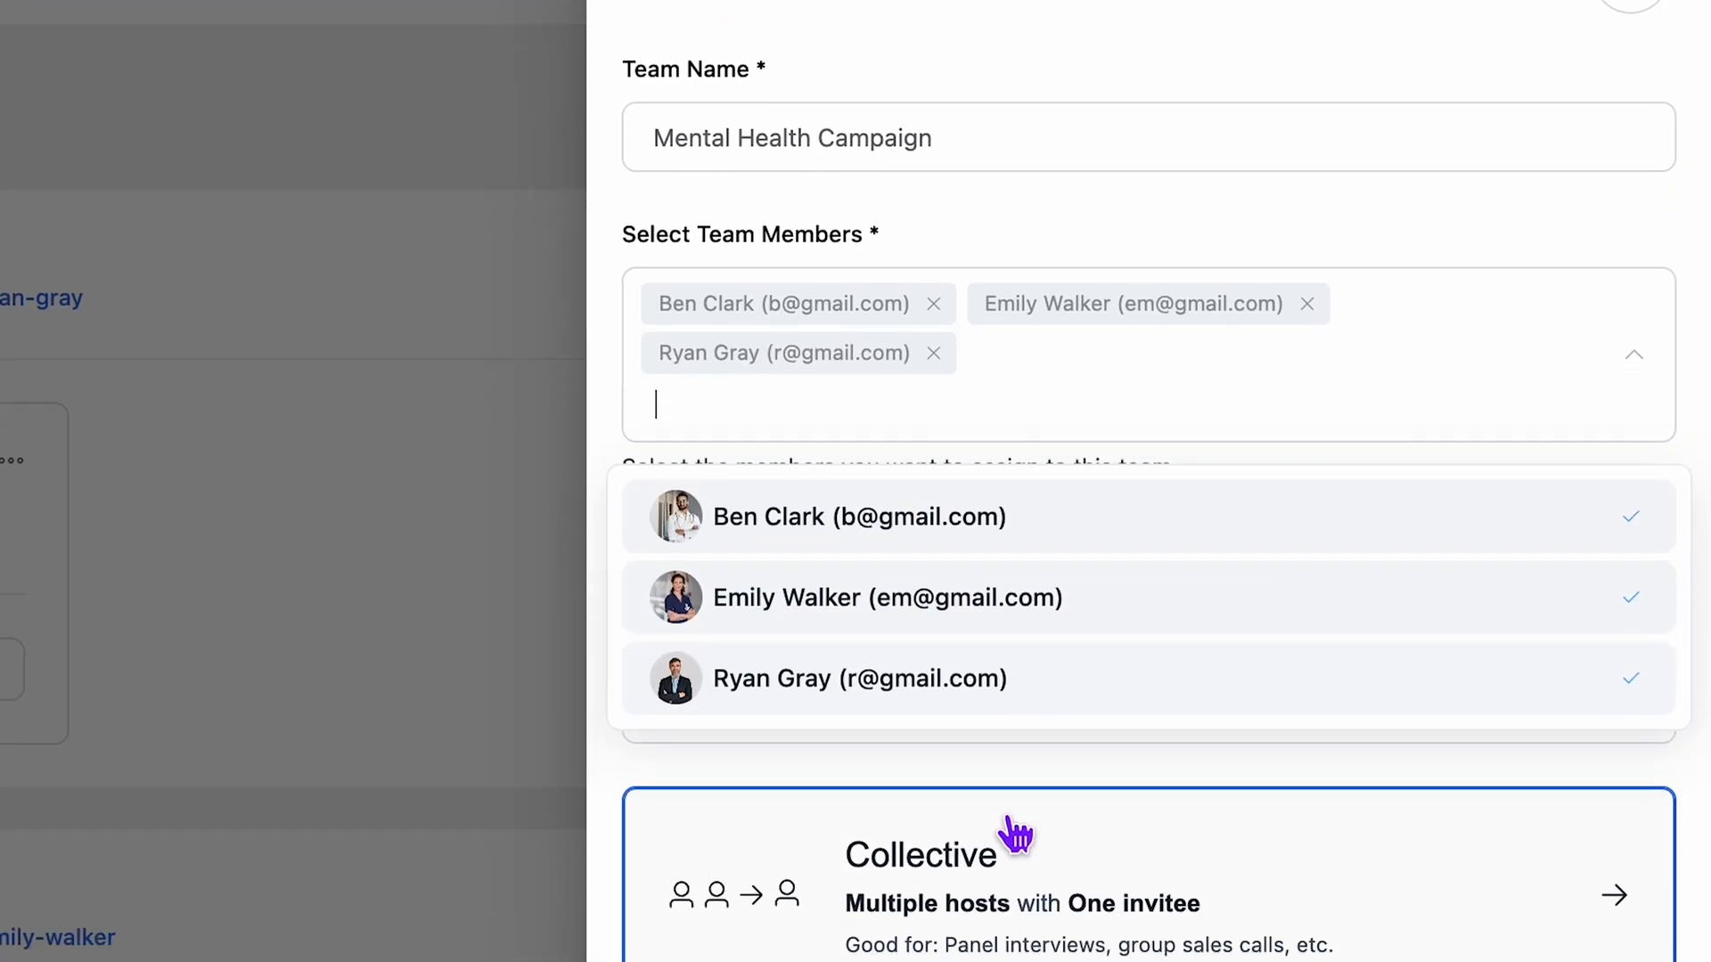
click(1371, 375)
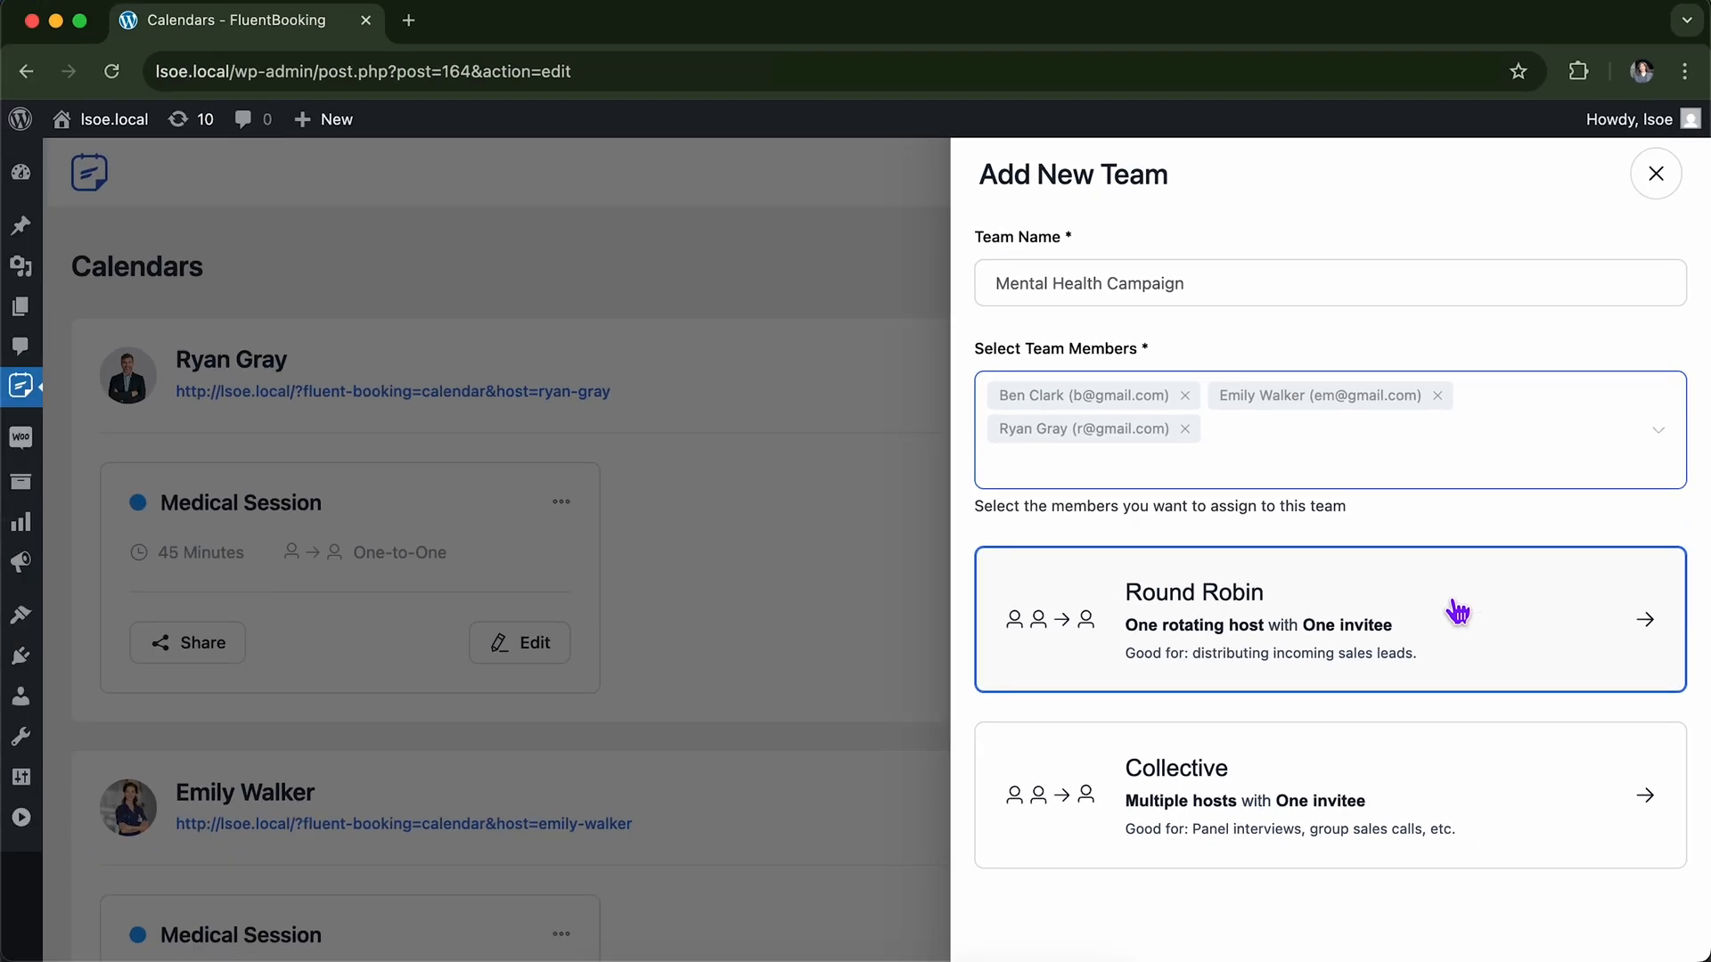
click(1458, 614)
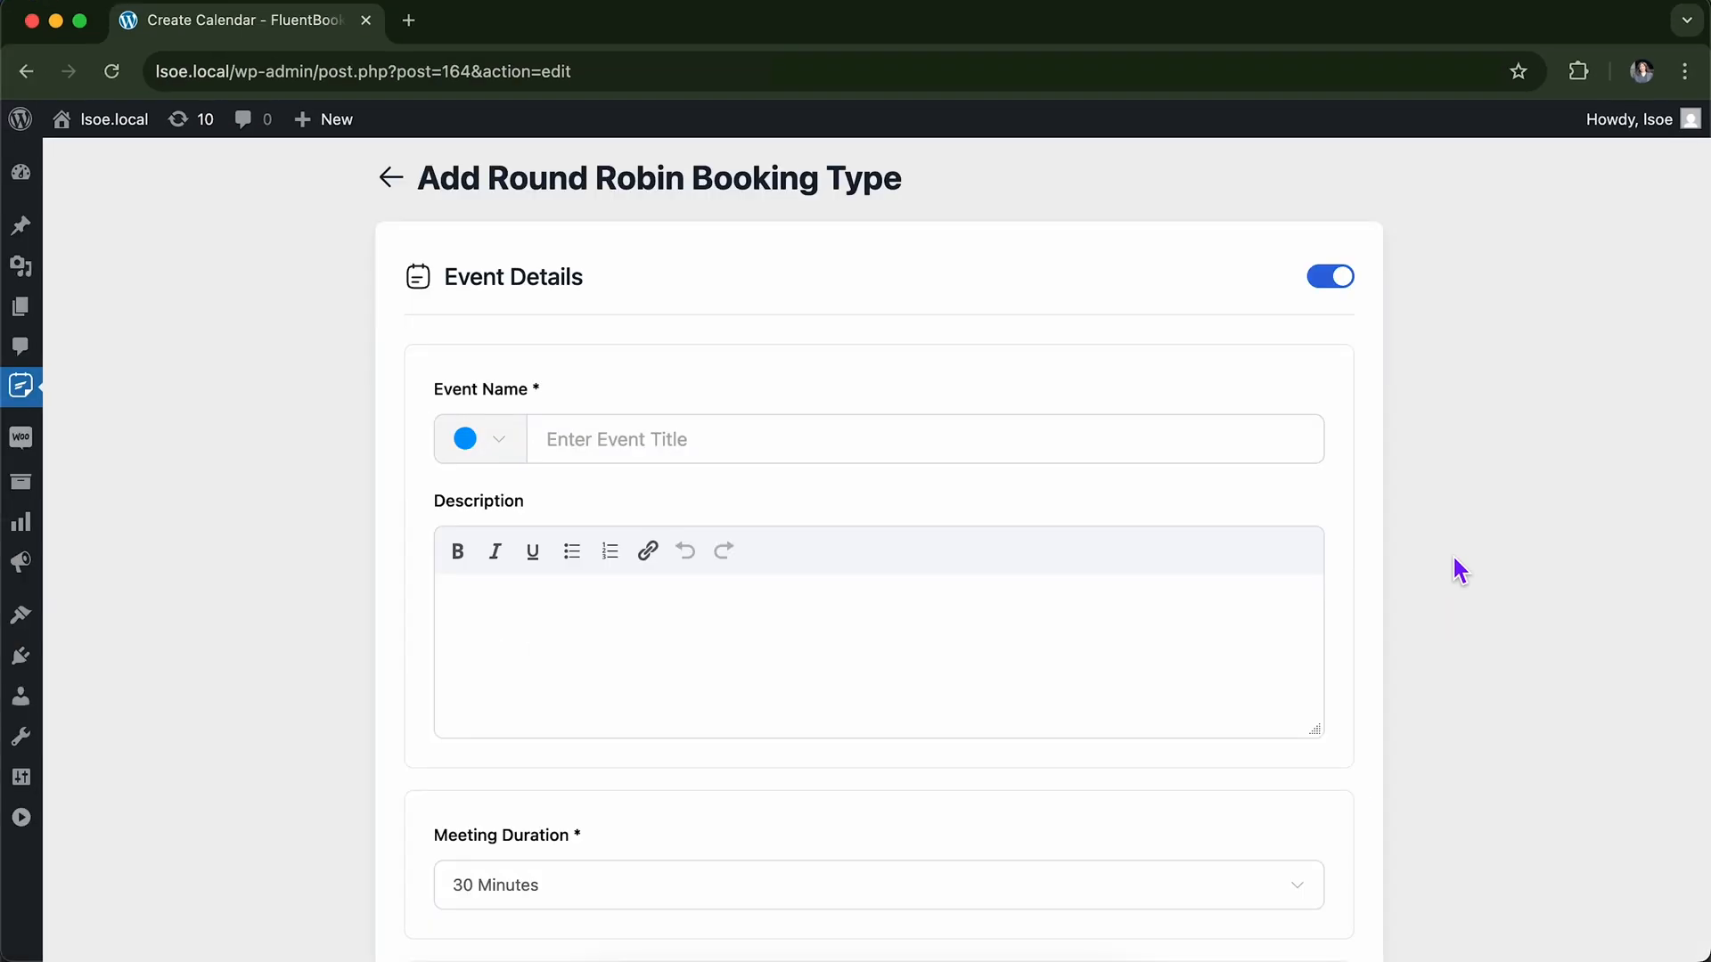
Examine the Round Robin booking form's fields, from event name and description to duration, location and timezone.
scroll(1454, 559, down, 4)
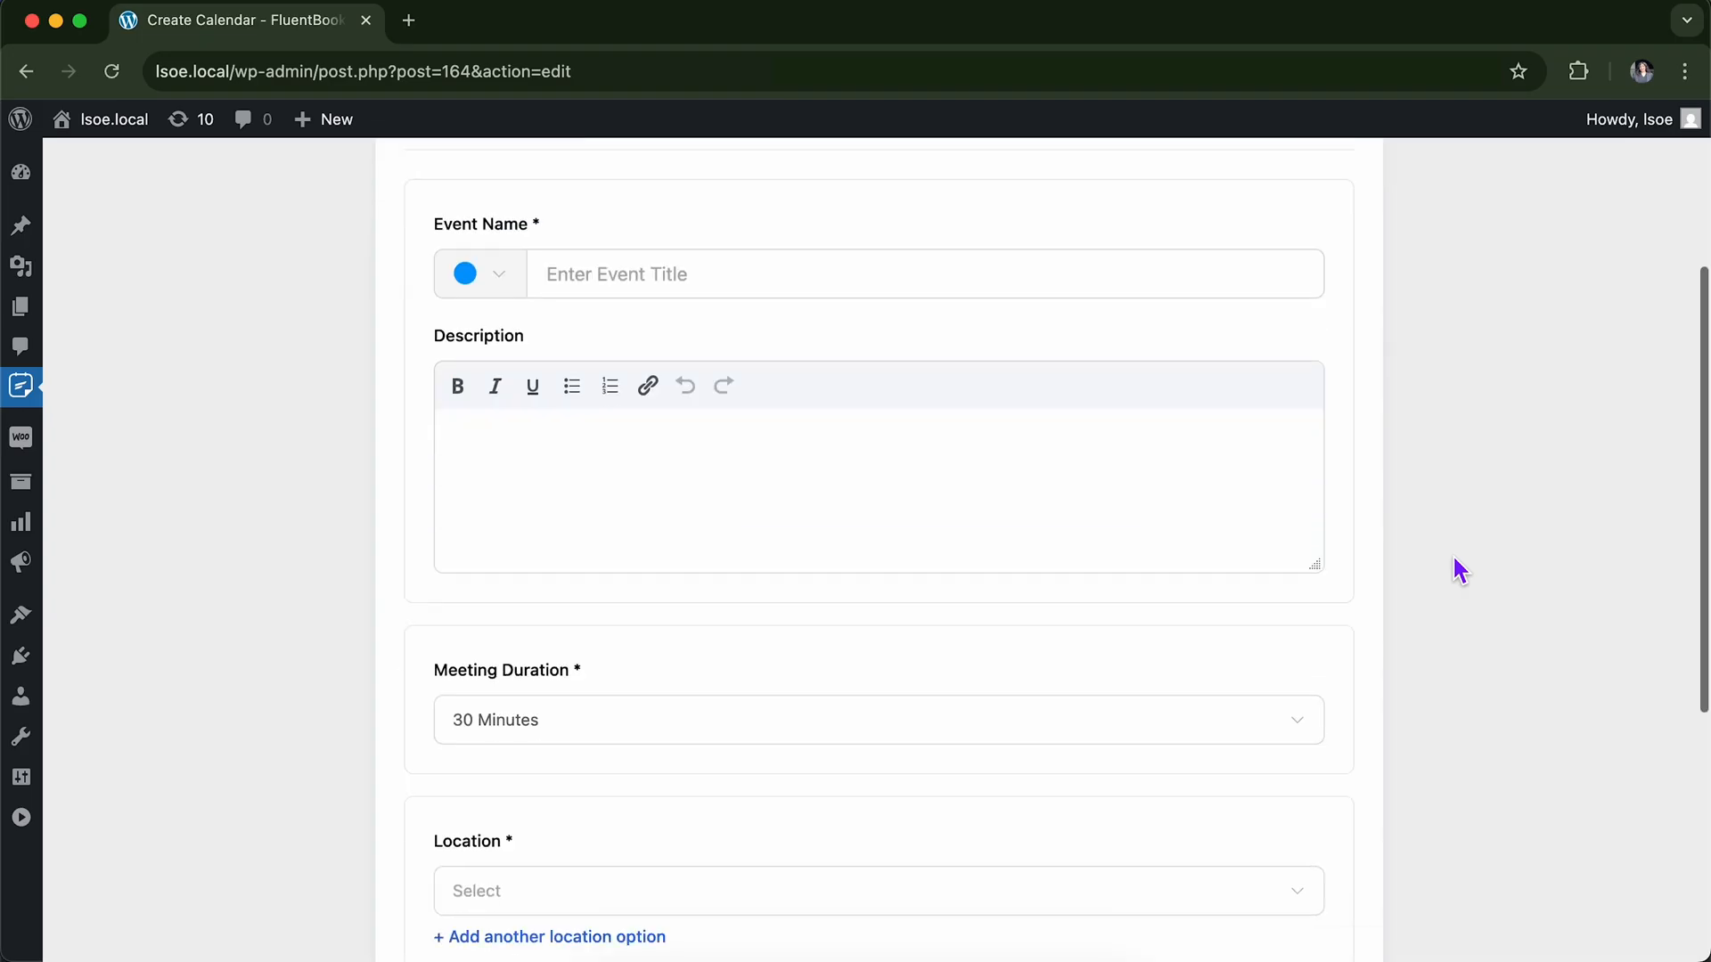
scroll(1454, 559, up, 5)
scroll(1455, 559, down, 3)
scroll(1459, 570, down, 4)
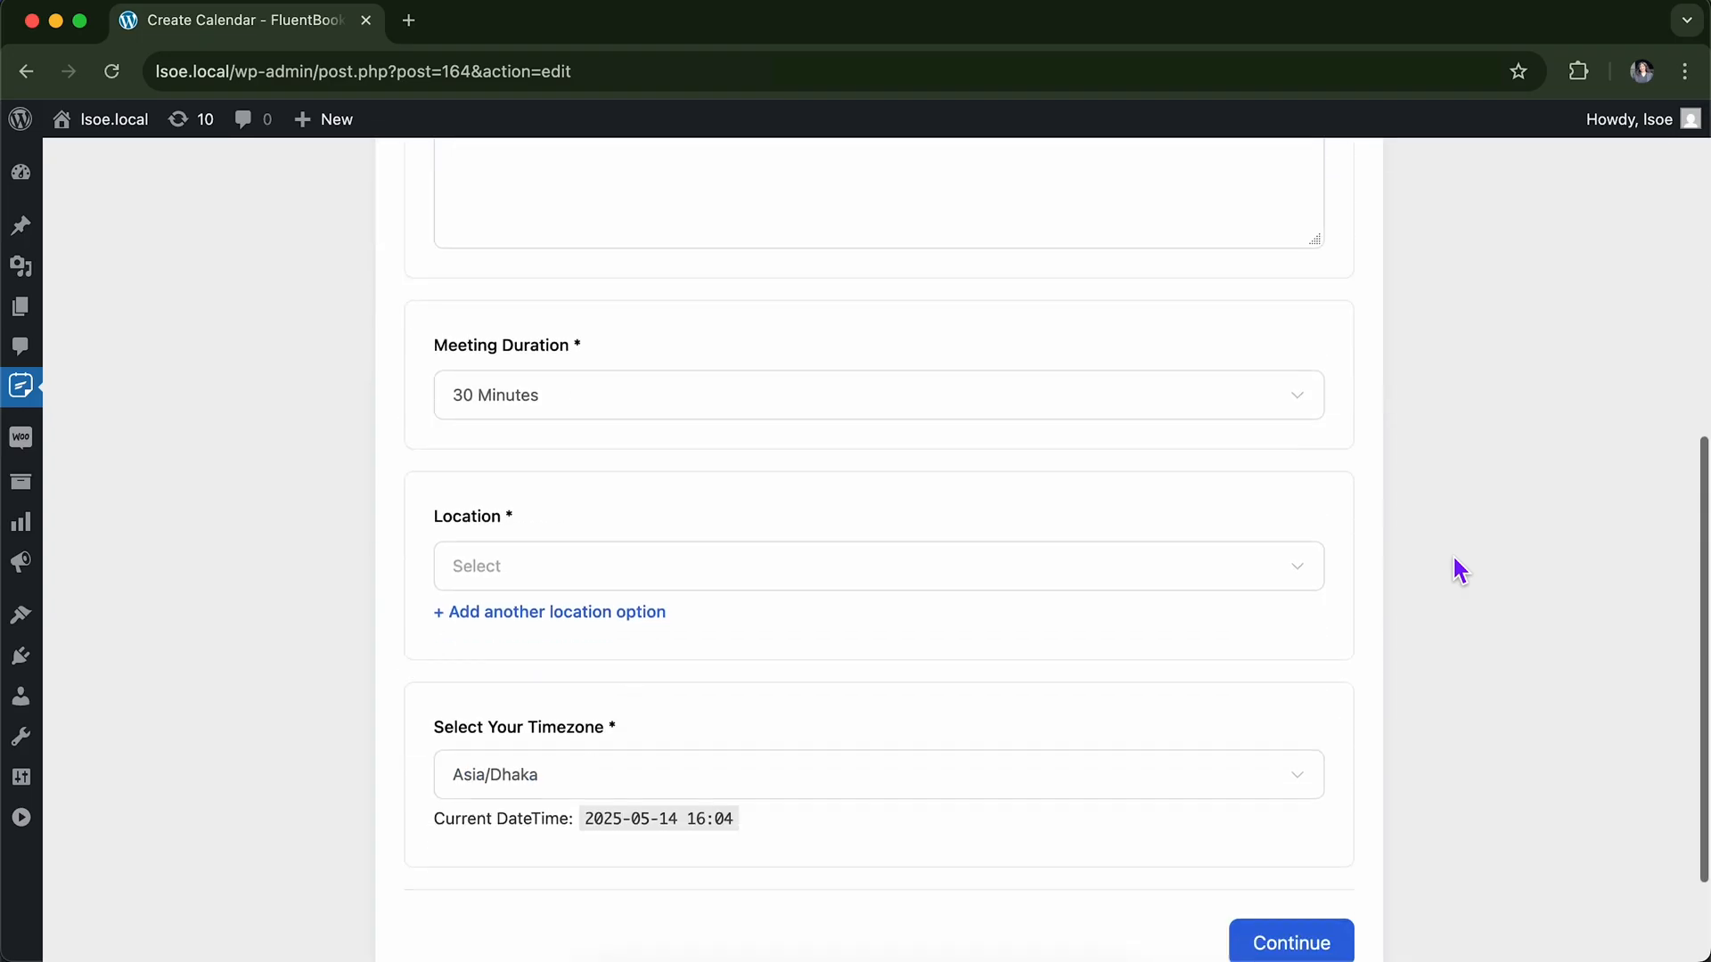
scroll(1460, 570, up, 3)
scroll(1459, 570, up, 2)
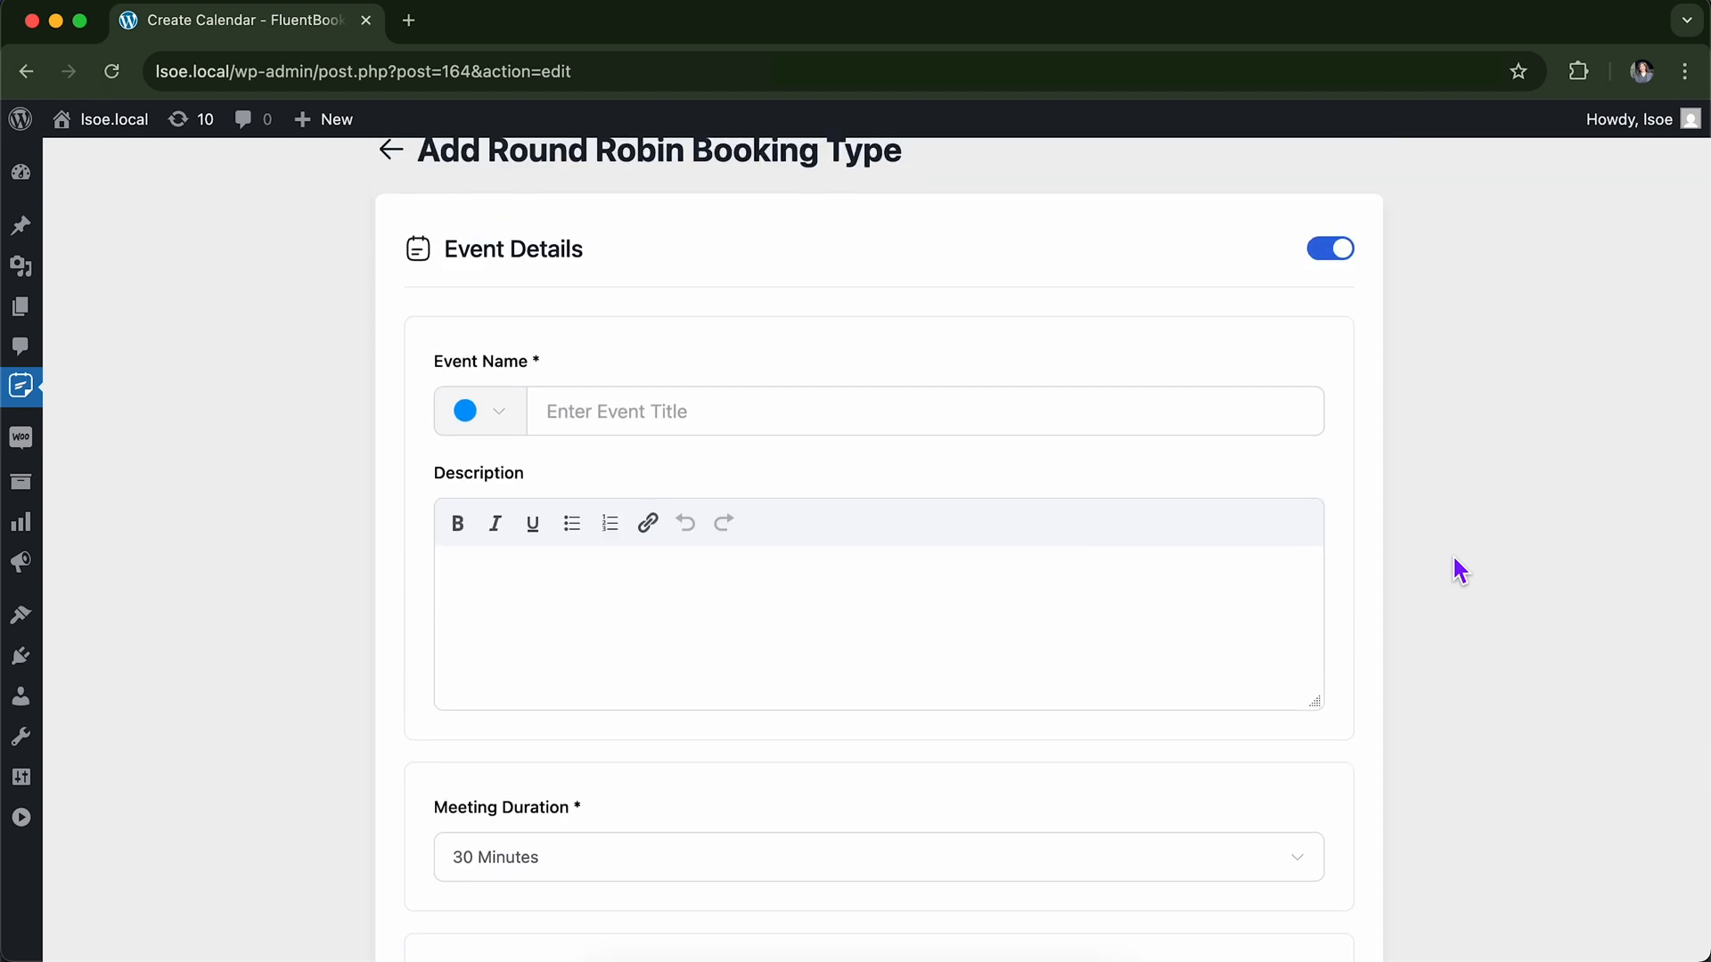
scroll(1459, 570, down, 5)
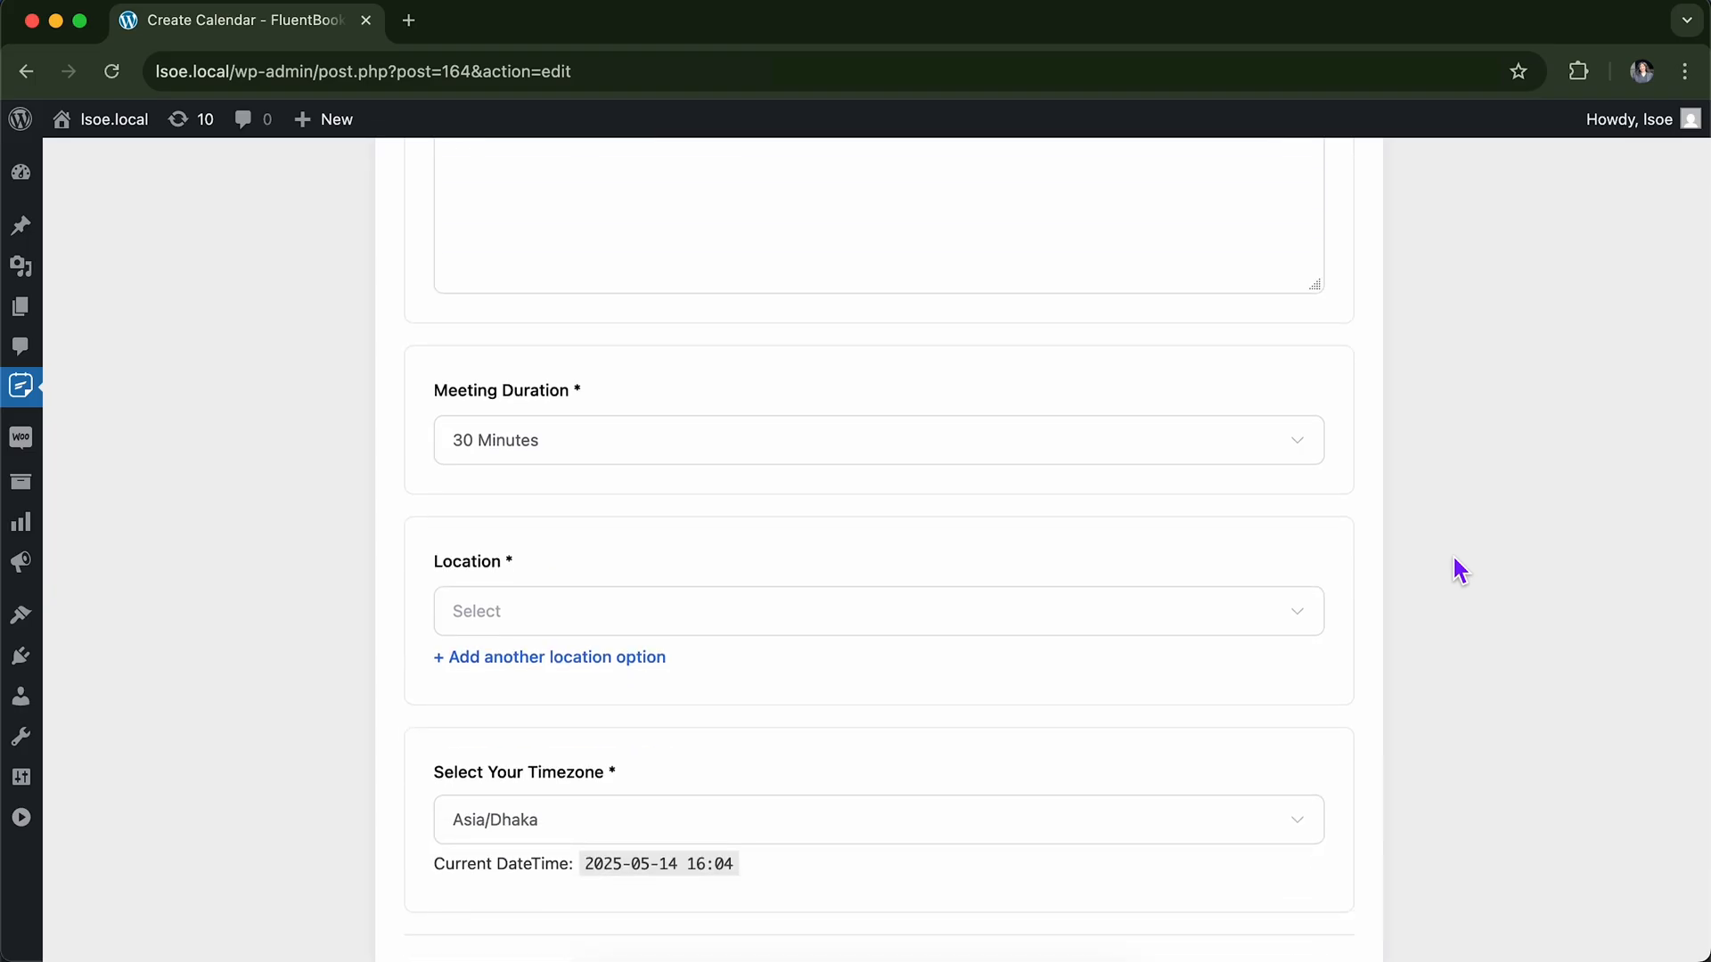
scroll(1460, 571, up, 6)
Set the event name to "Mental Health Campaign".
scroll(1460, 571, down, 3)
click(820, 355)
text(Mental Health Campaign)
Write the event description, beginning "This Campaign is here to support everyone that is suffering from any sort of mental health issues!".
click(975, 530)
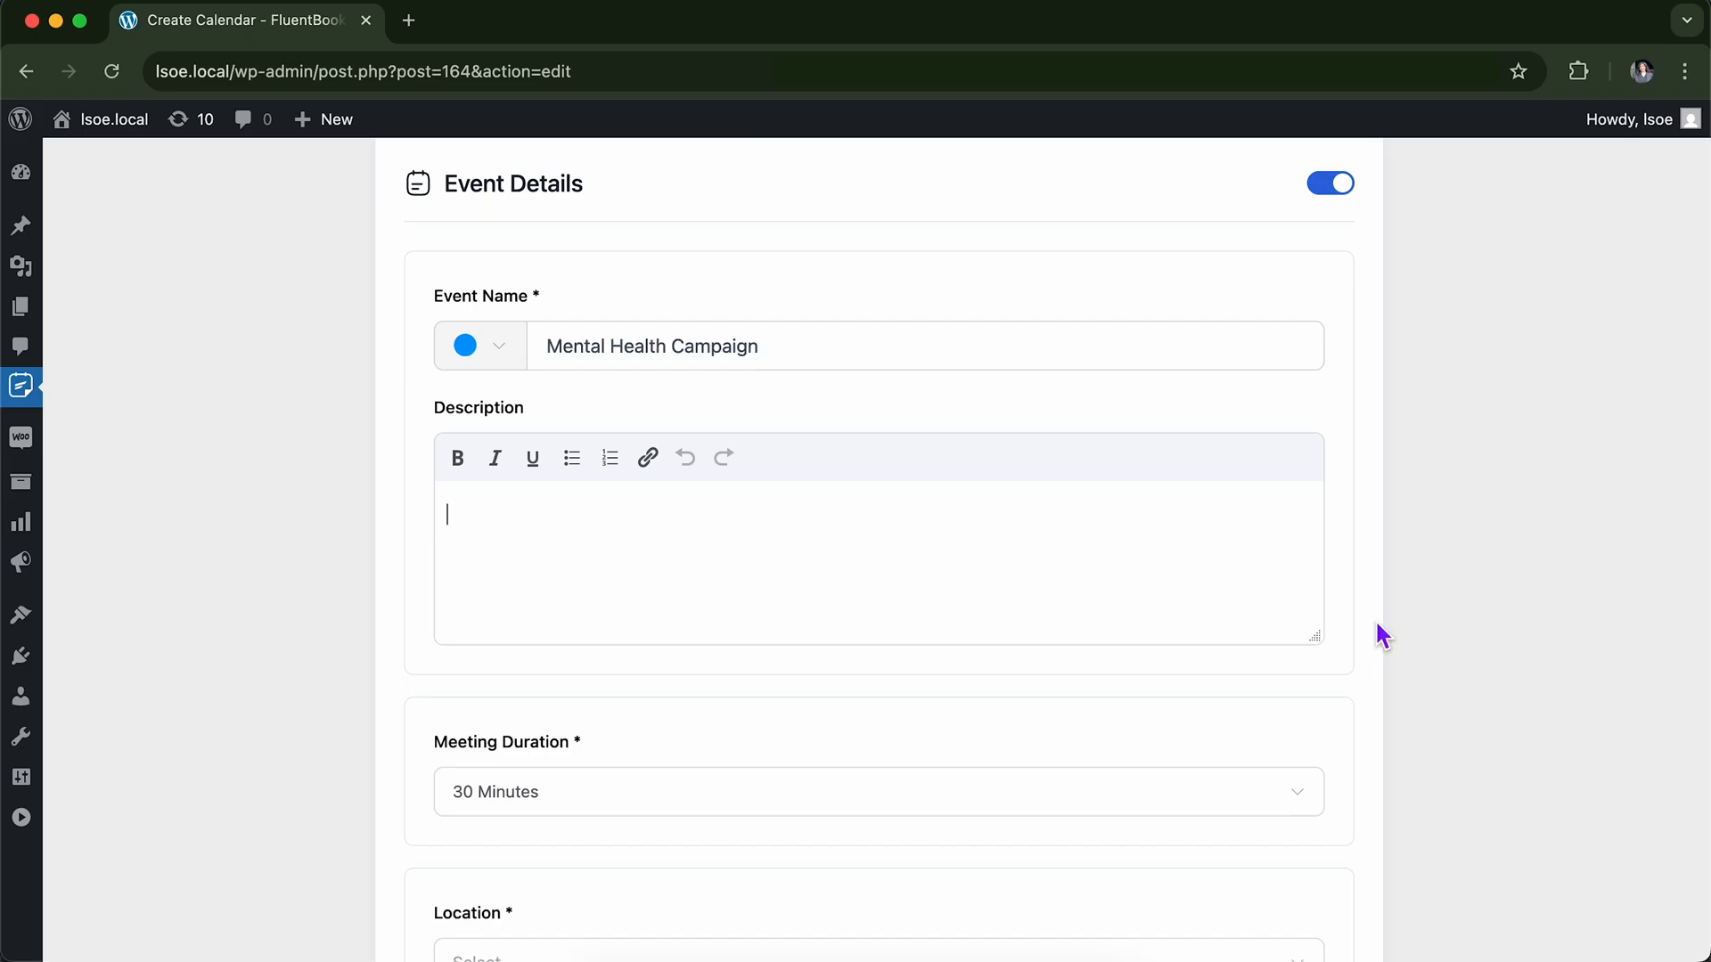
text(To)
key(super+a)
text(This Campaign is here to support everyone that is suffering from any sort of mental health issues! We are here to make the world a better place.)
Set the meeting duration to 45 Minutes.
scroll(879, 561, down, 5)
scroll(878, 549, down, 3)
scroll(879, 549, down, 2)
click(1212, 362)
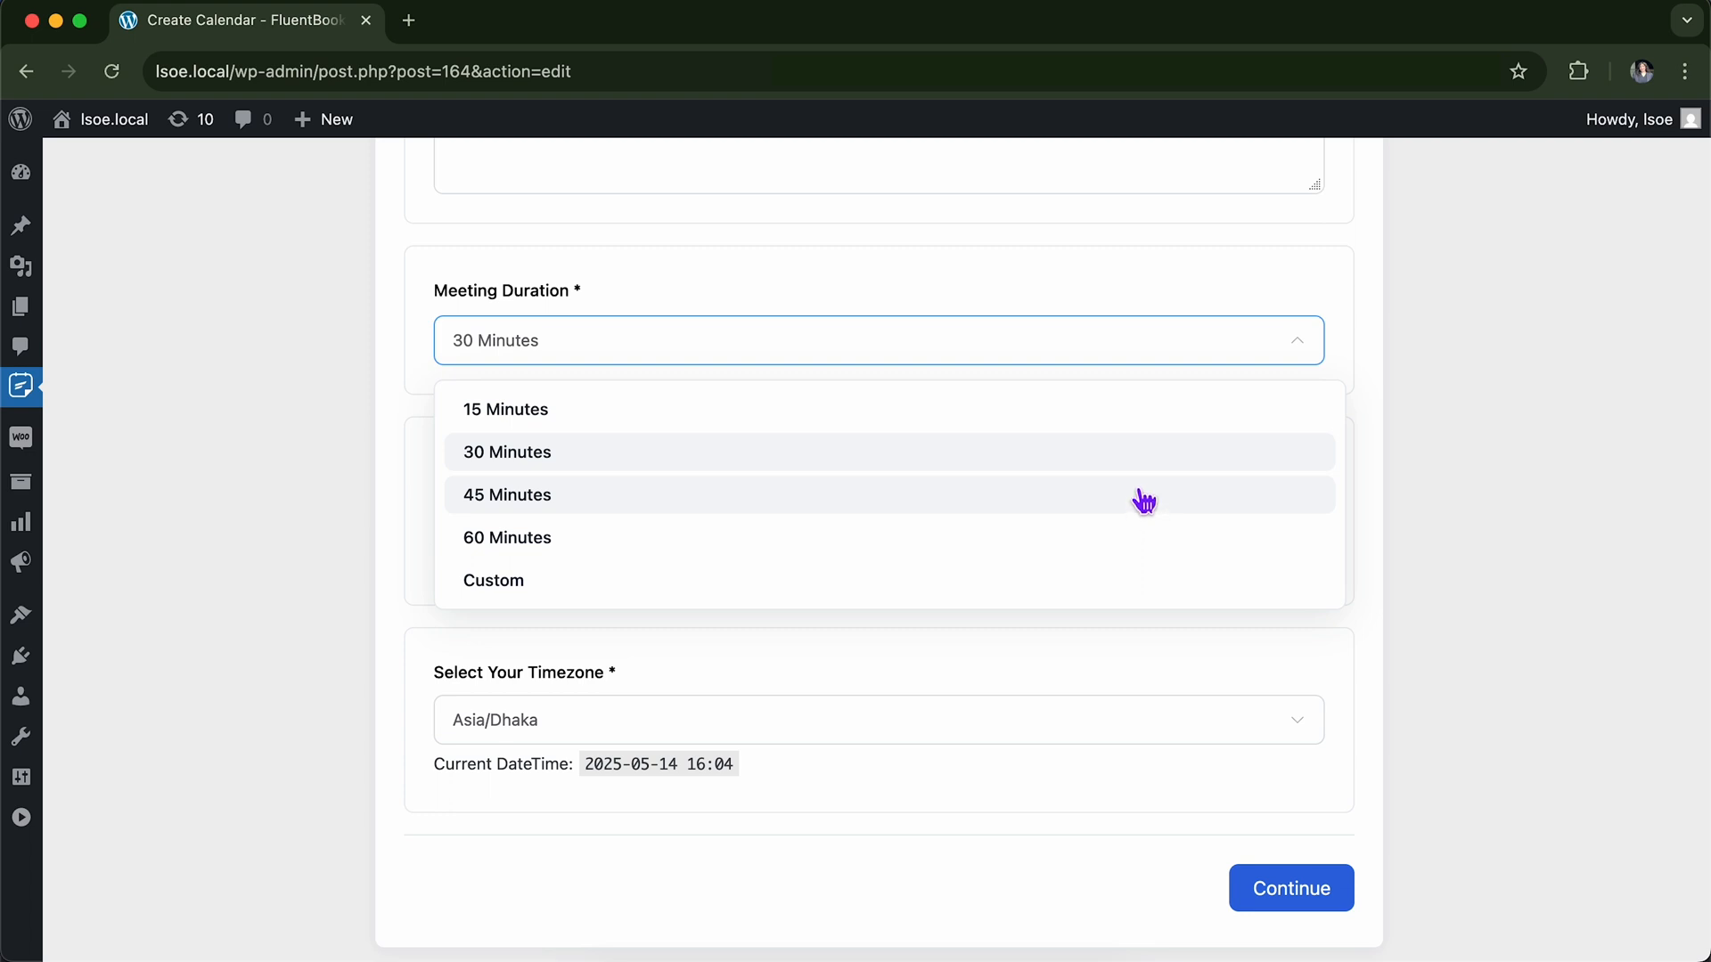
click(1147, 504)
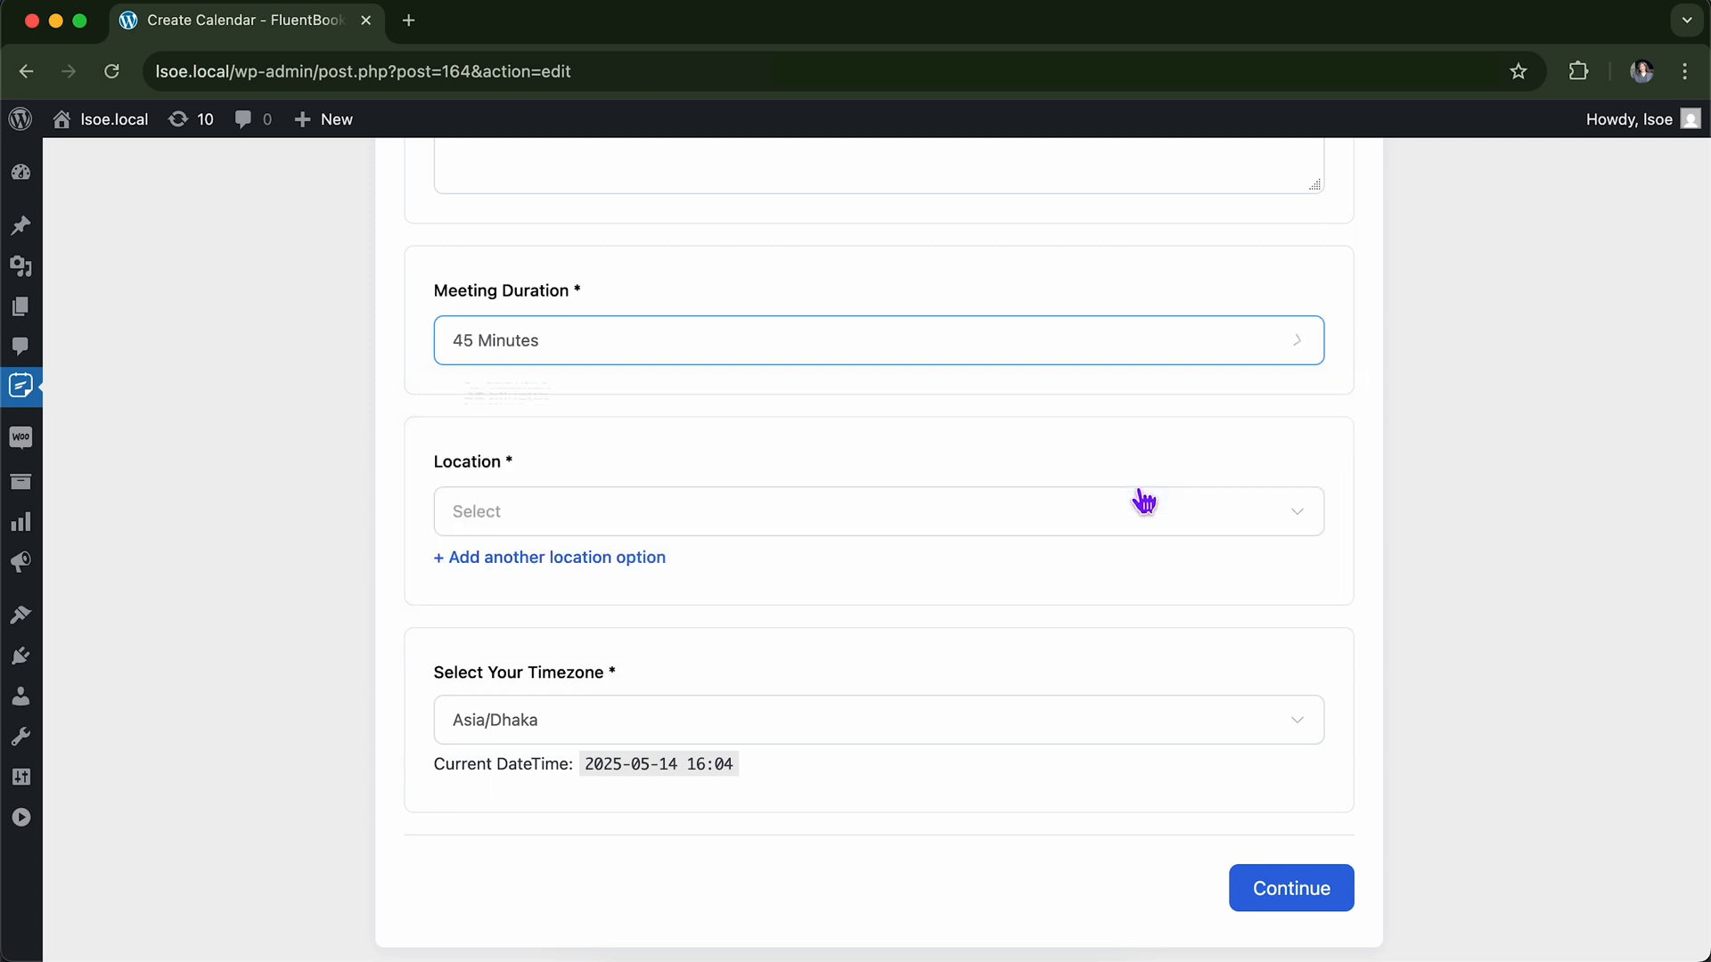
Try custom meeting durations of 800 and 120 minutes, and return the setting to 45 Minutes.
click(1199, 352)
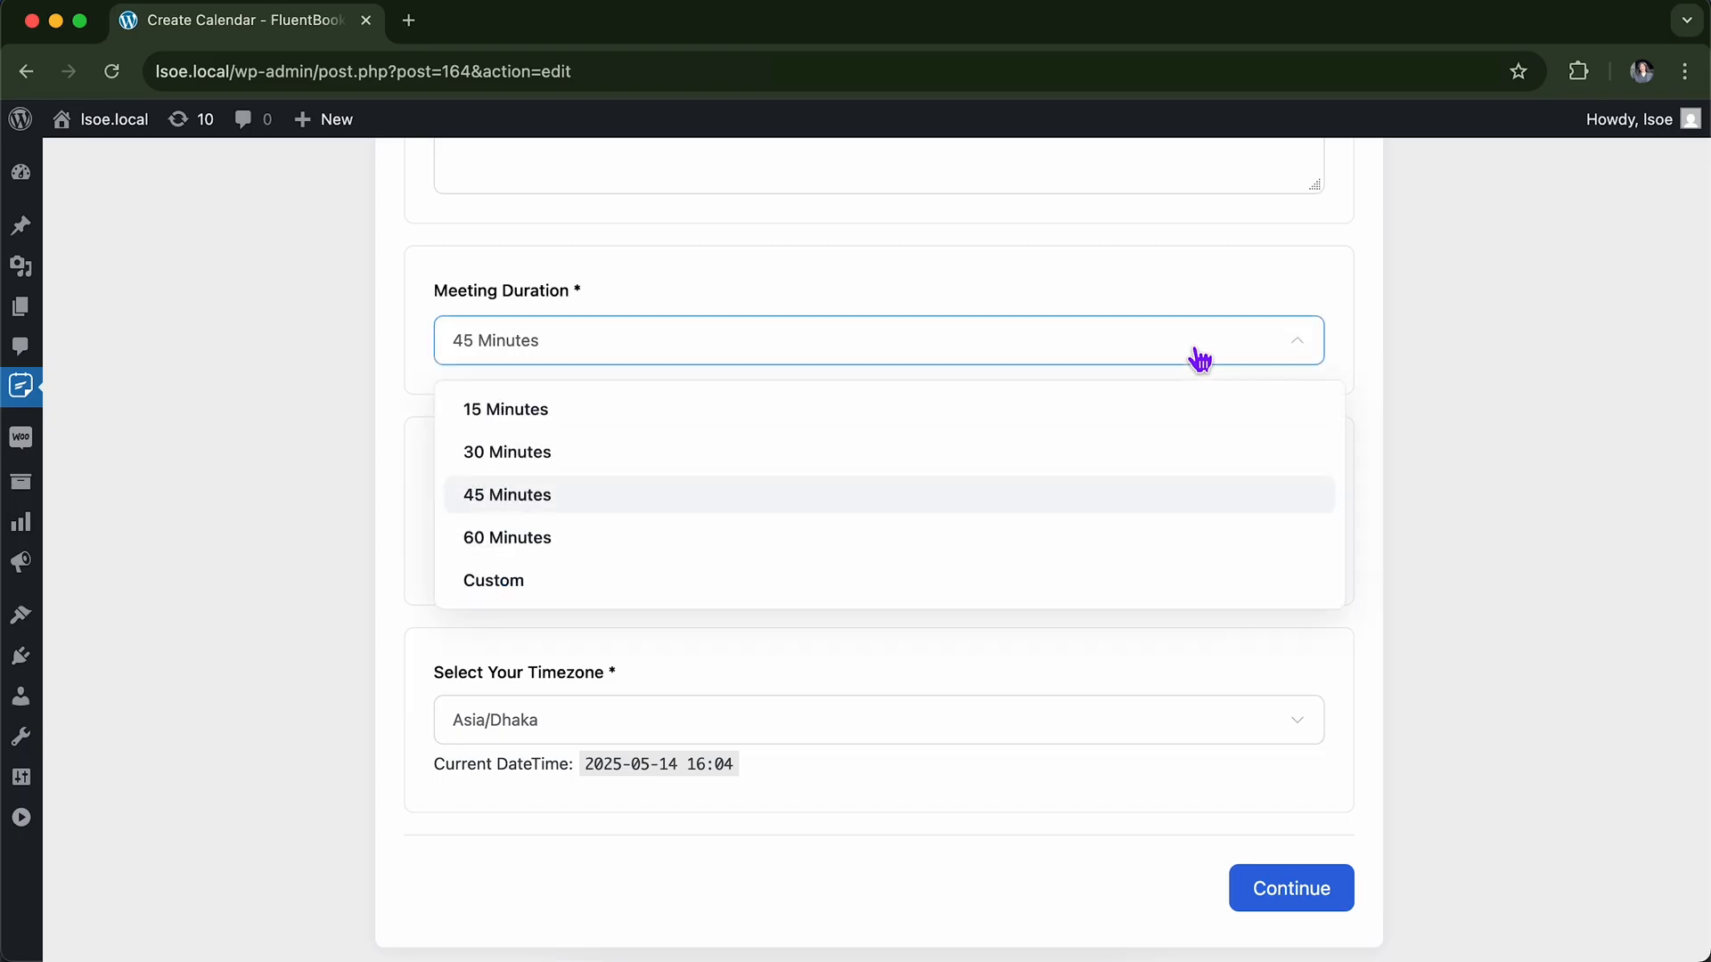
click(1073, 586)
click(591, 404)
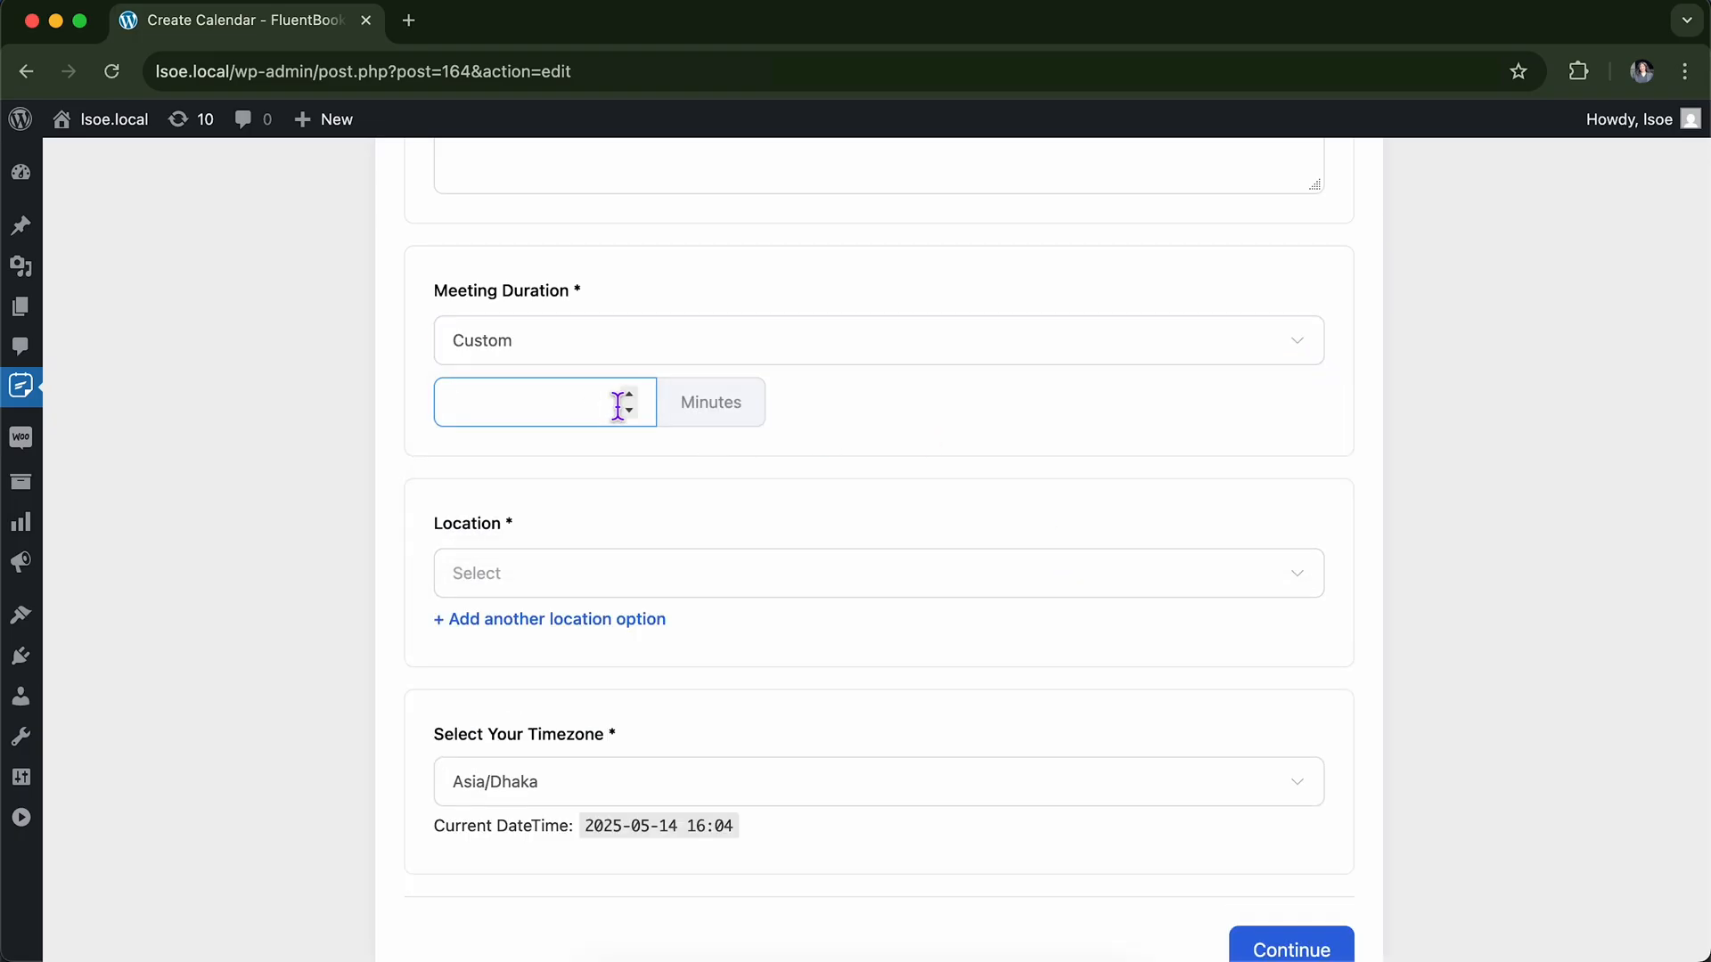
text(80)
key(BackSpace)
text(00)
key(BackSpace)
key(BackSpace)
key(BackSpace)
text(120)
key(BackSpace)
key(BackSpace)
key(BackSpace)
click(752, 347)
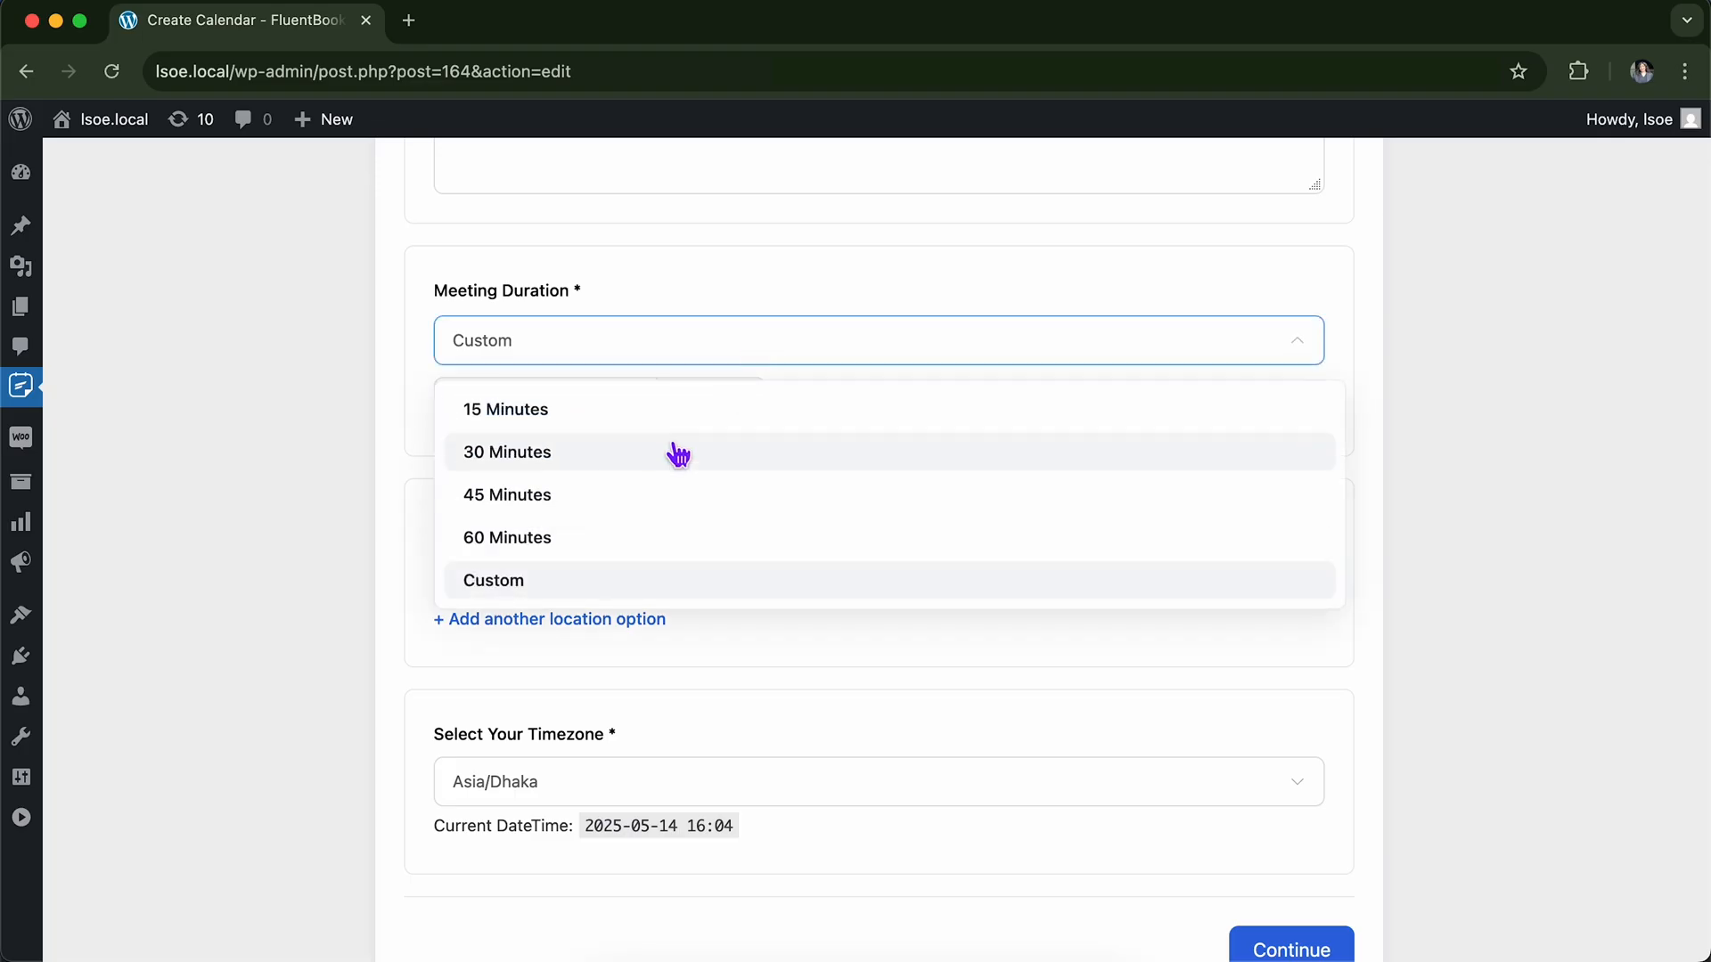
click(640, 495)
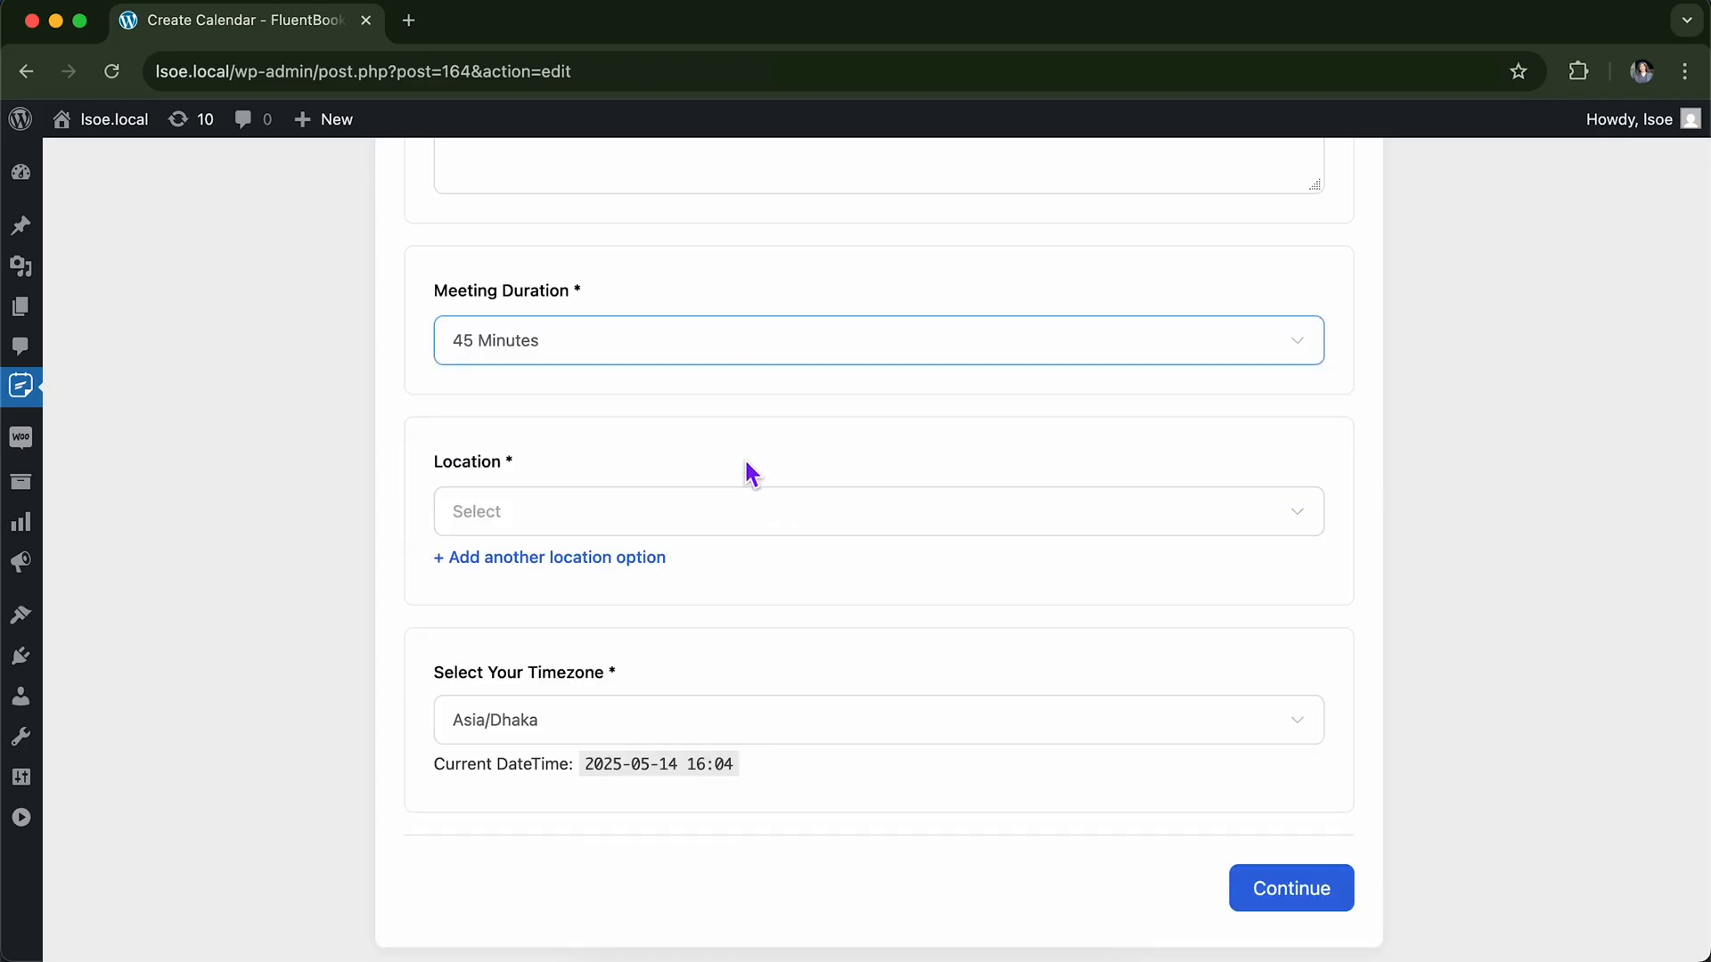
Review the available location types and choose Online Meeting as the event's location.
click(707, 516)
click(708, 515)
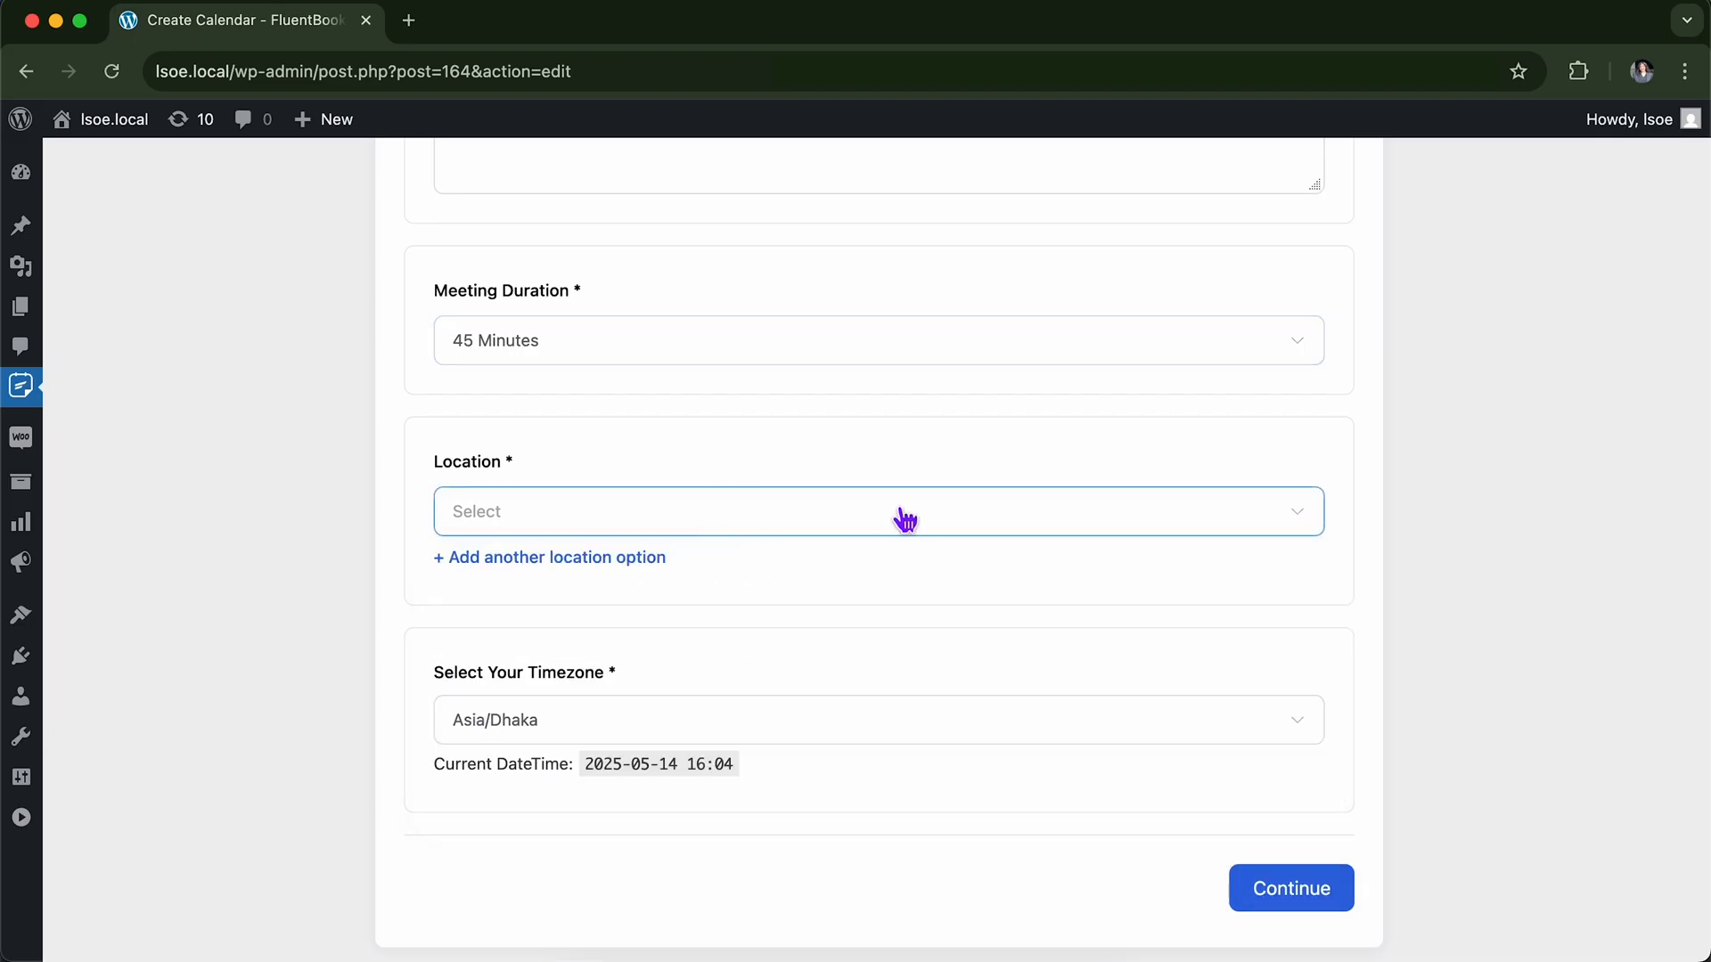
scroll(1031, 517, down, 1)
click(1031, 516)
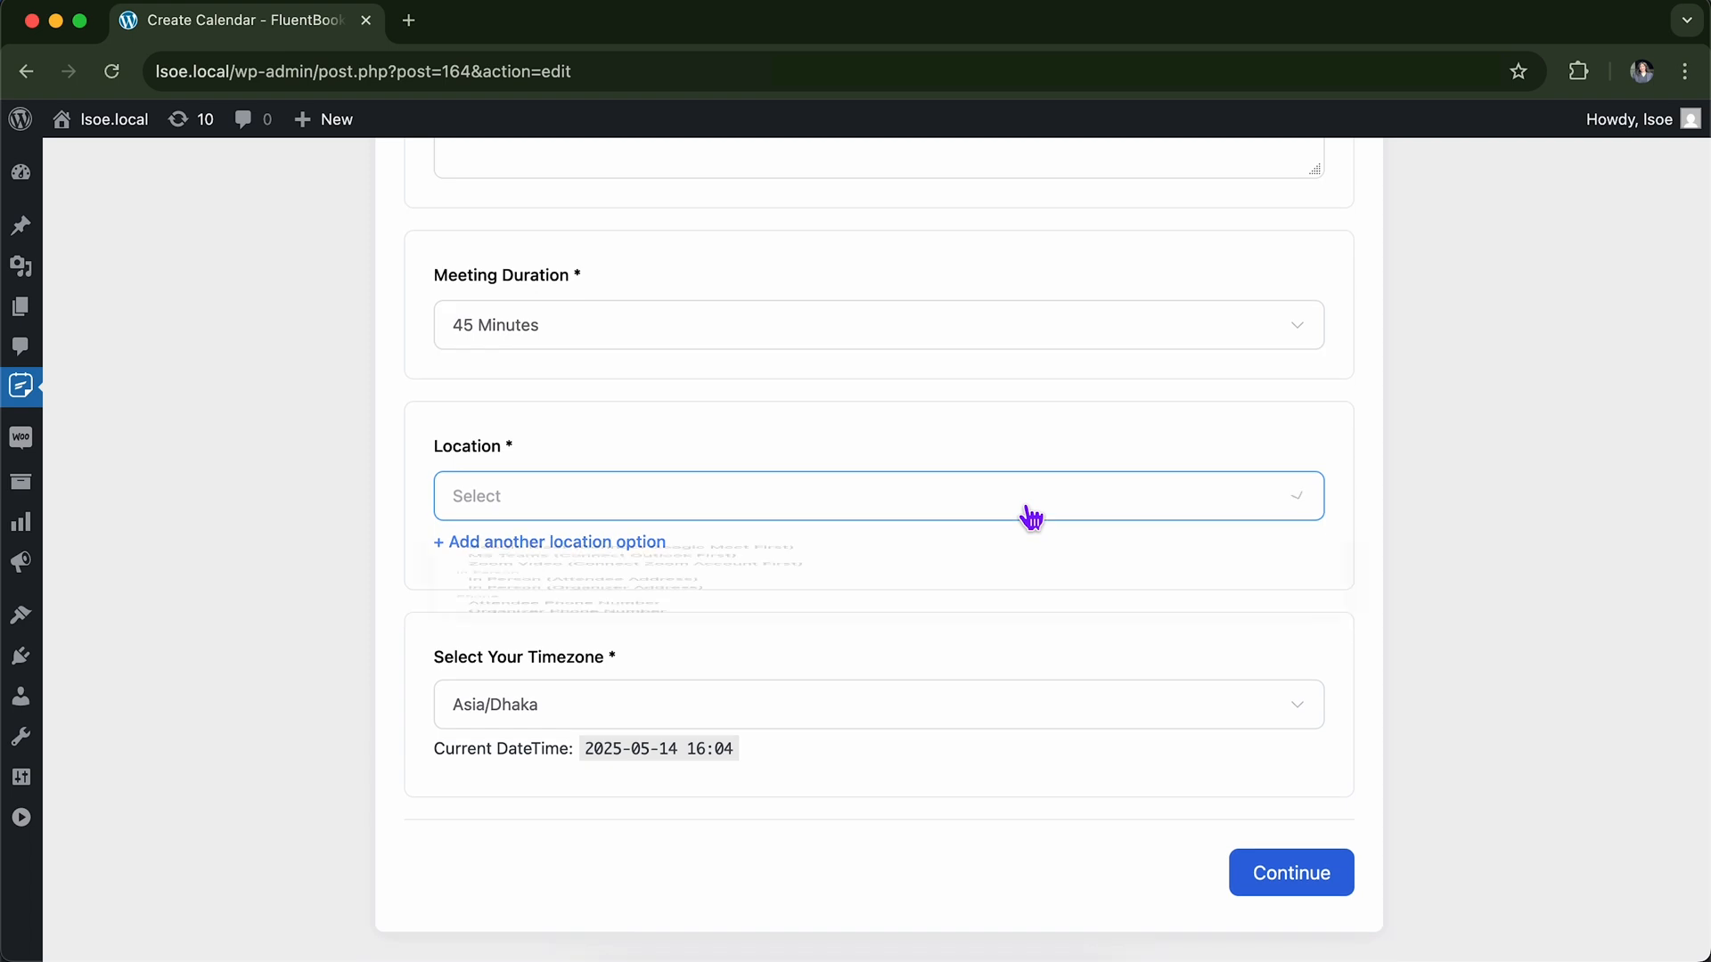
scroll(978, 673, down, 1)
scroll(979, 673, up, 1)
scroll(984, 676, down, 3)
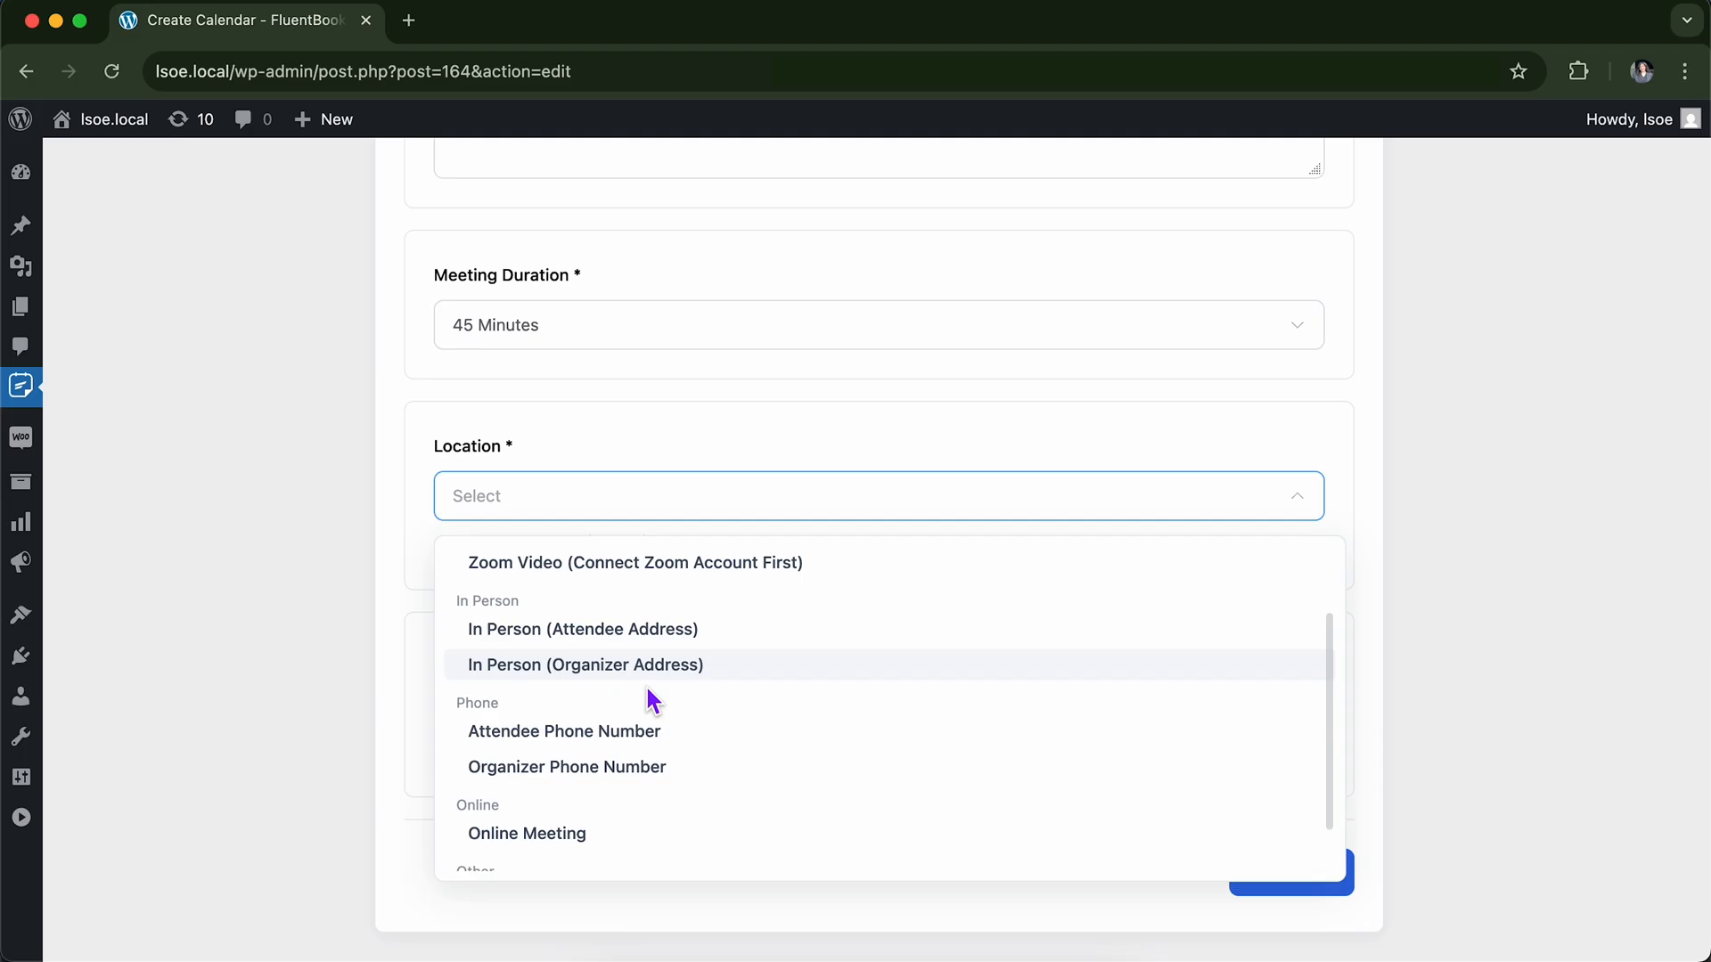
scroll(654, 687, down, 2)
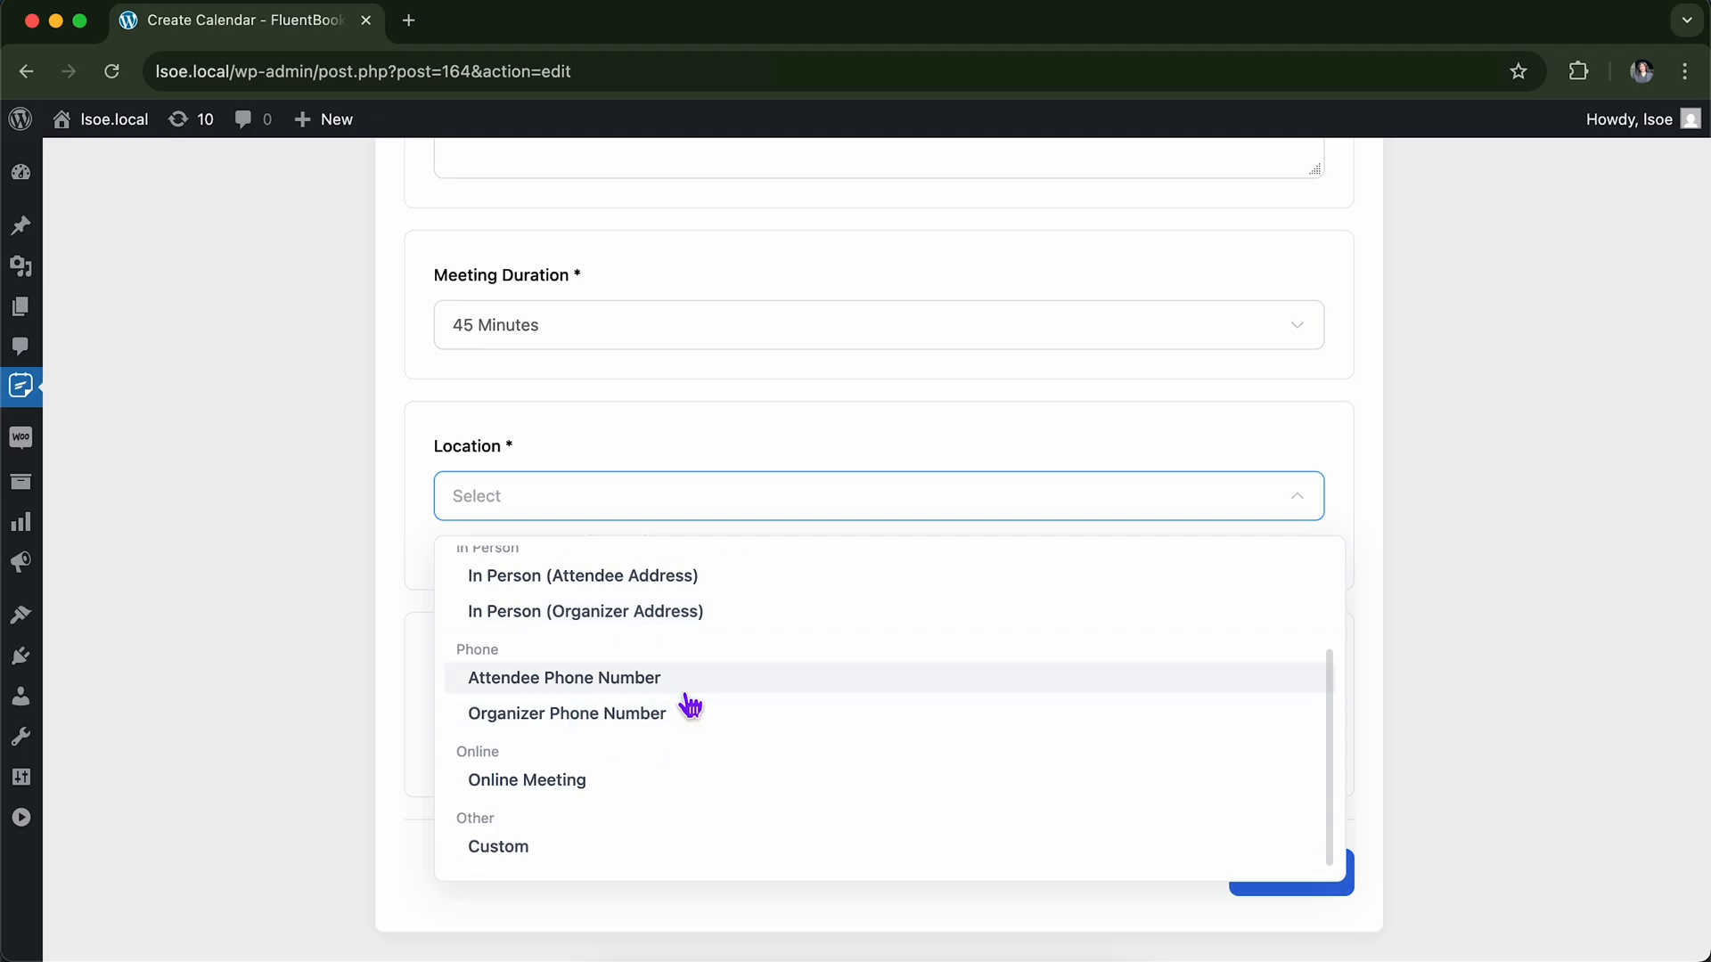
scroll(687, 704, up, 4)
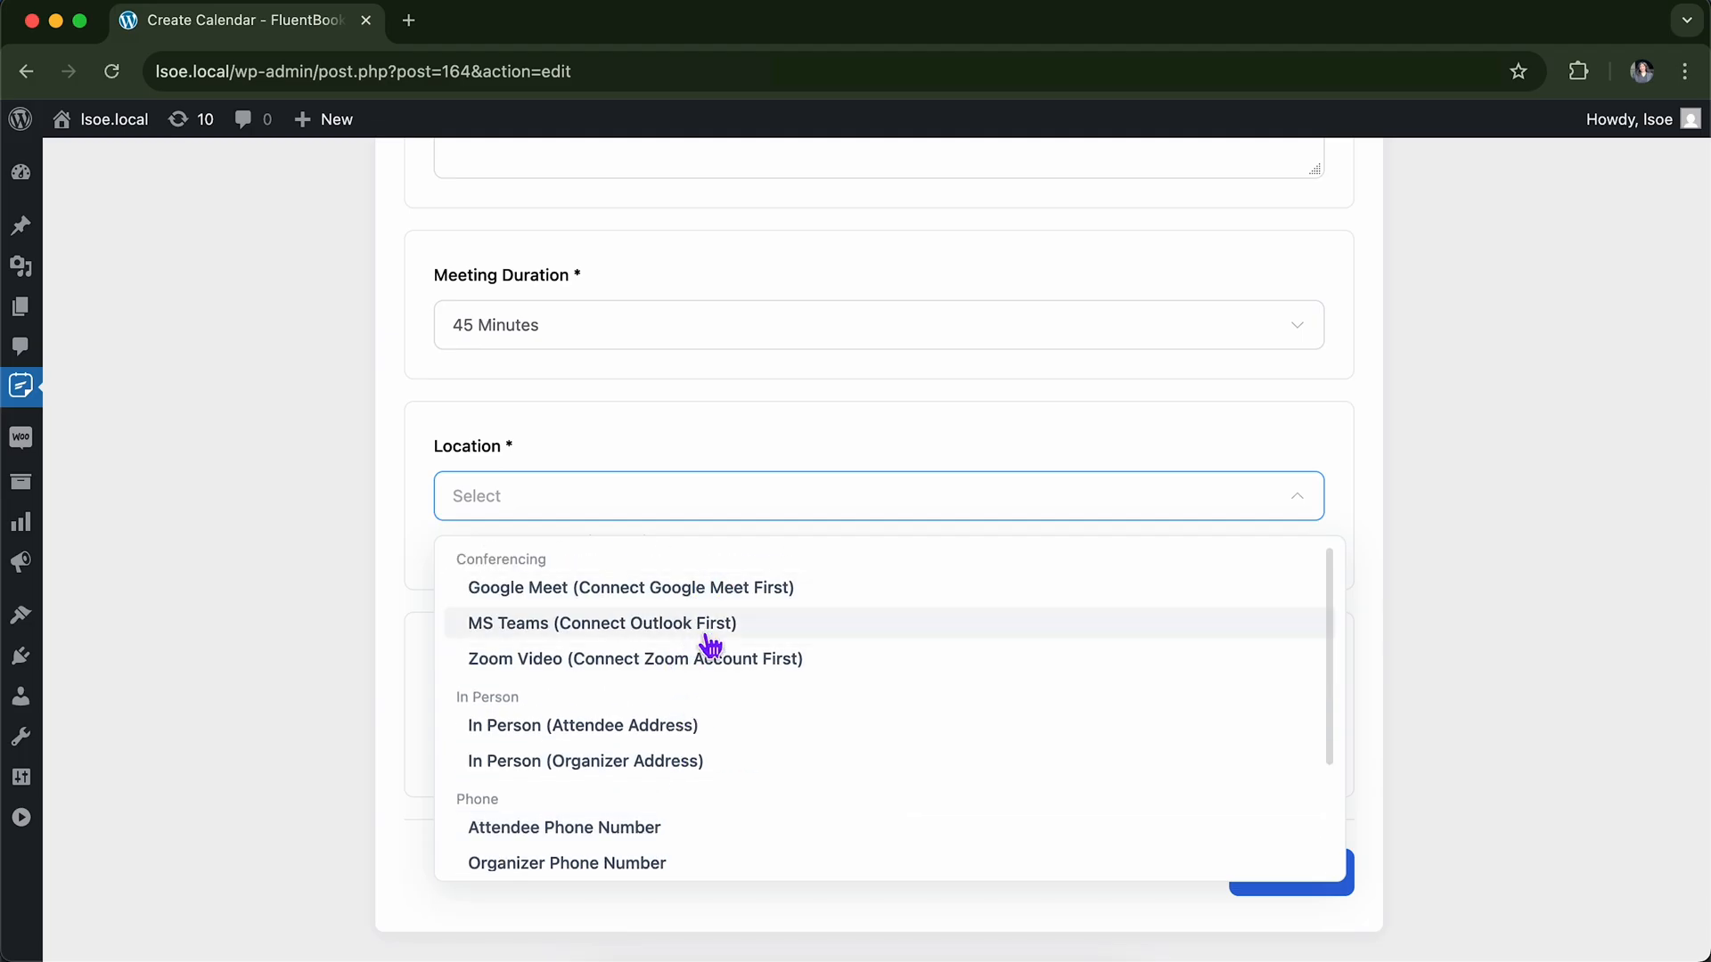
scroll(700, 758, down, 4)
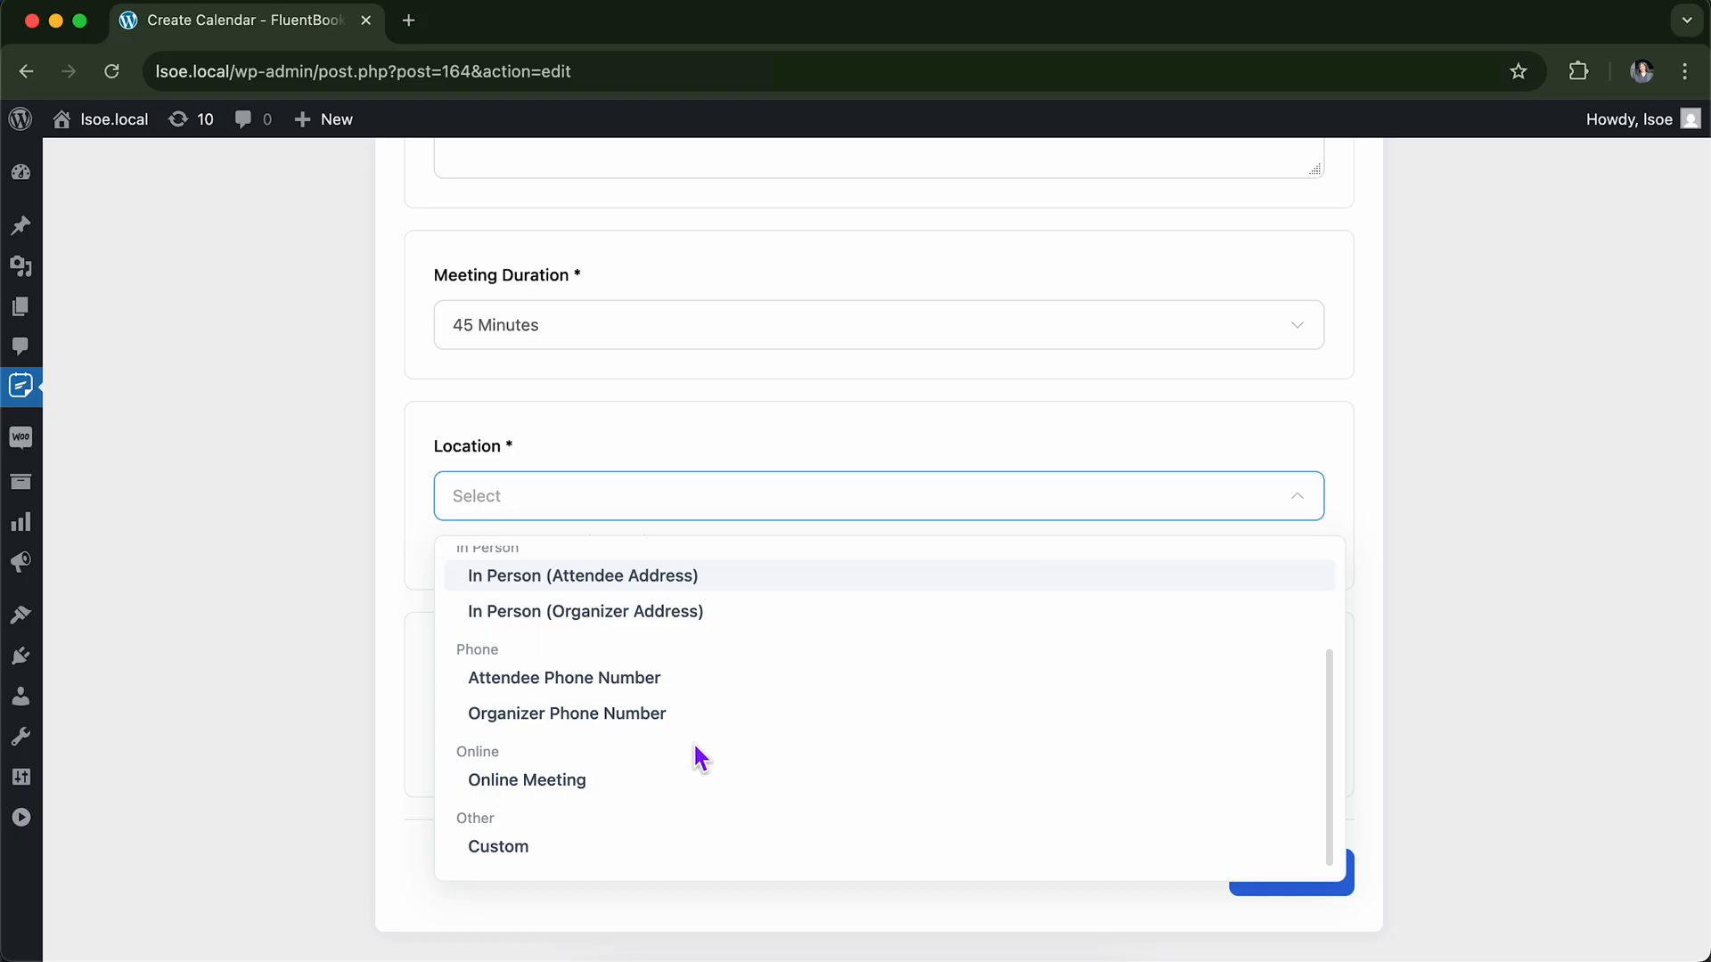
click(591, 791)
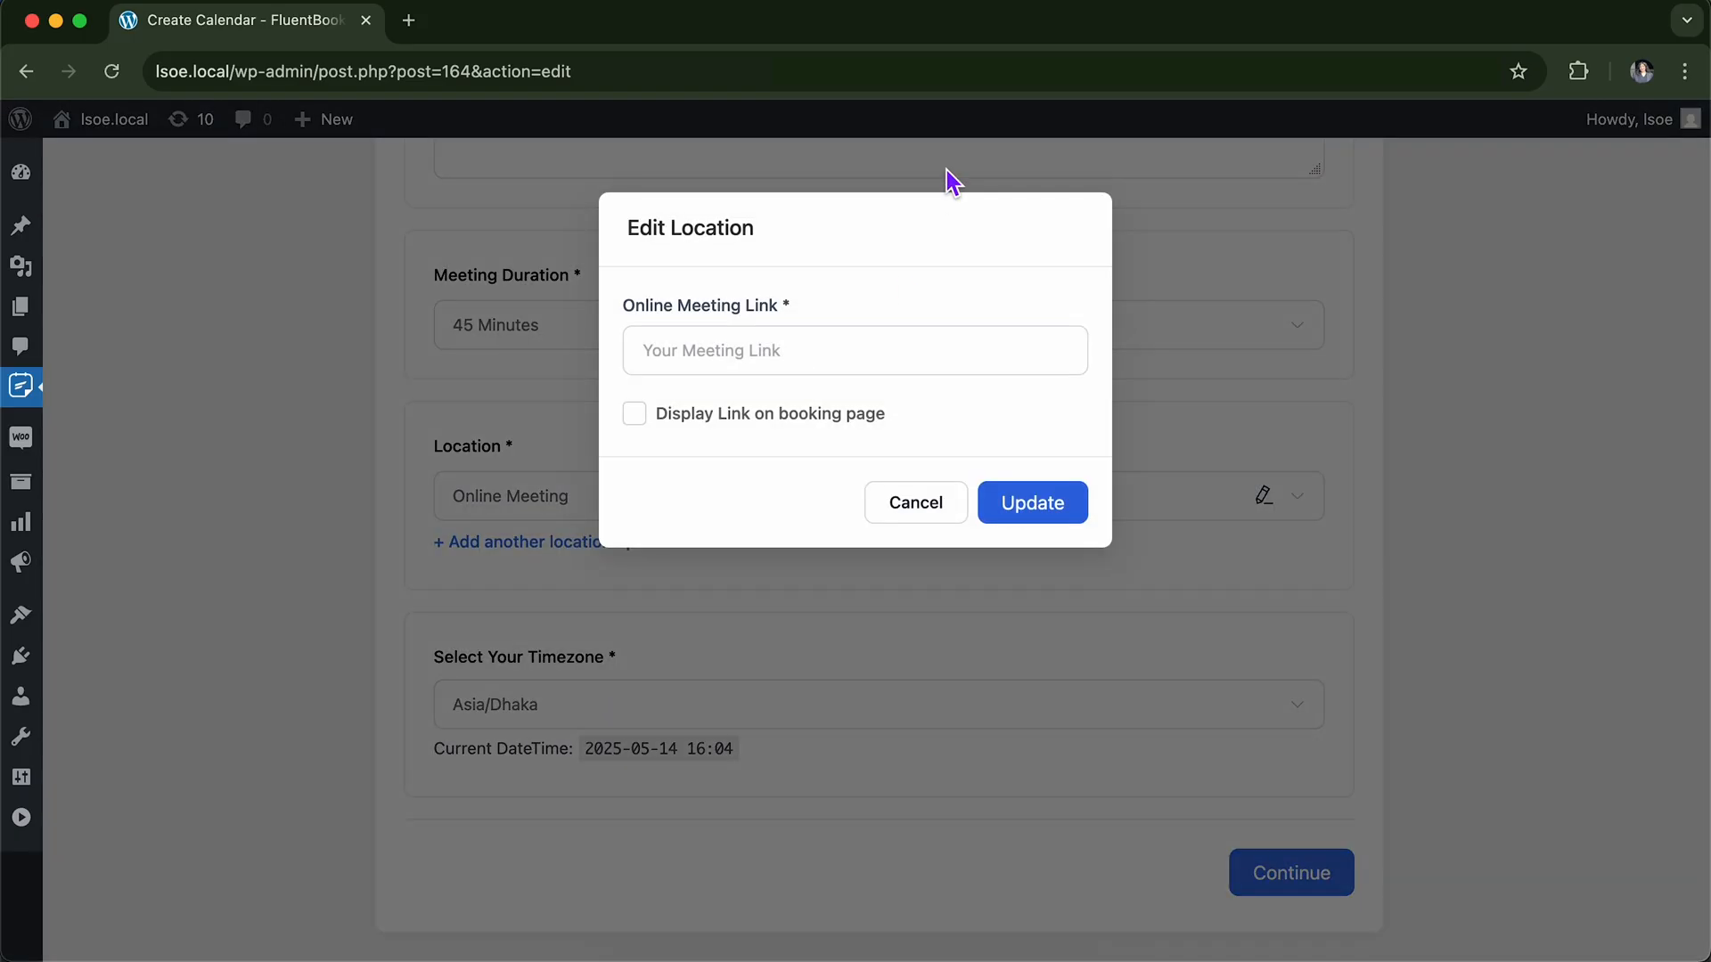
Paste the Zoom meeting link with its embedded passcode as the Online Meeting Link and save the location.
click(825, 359)
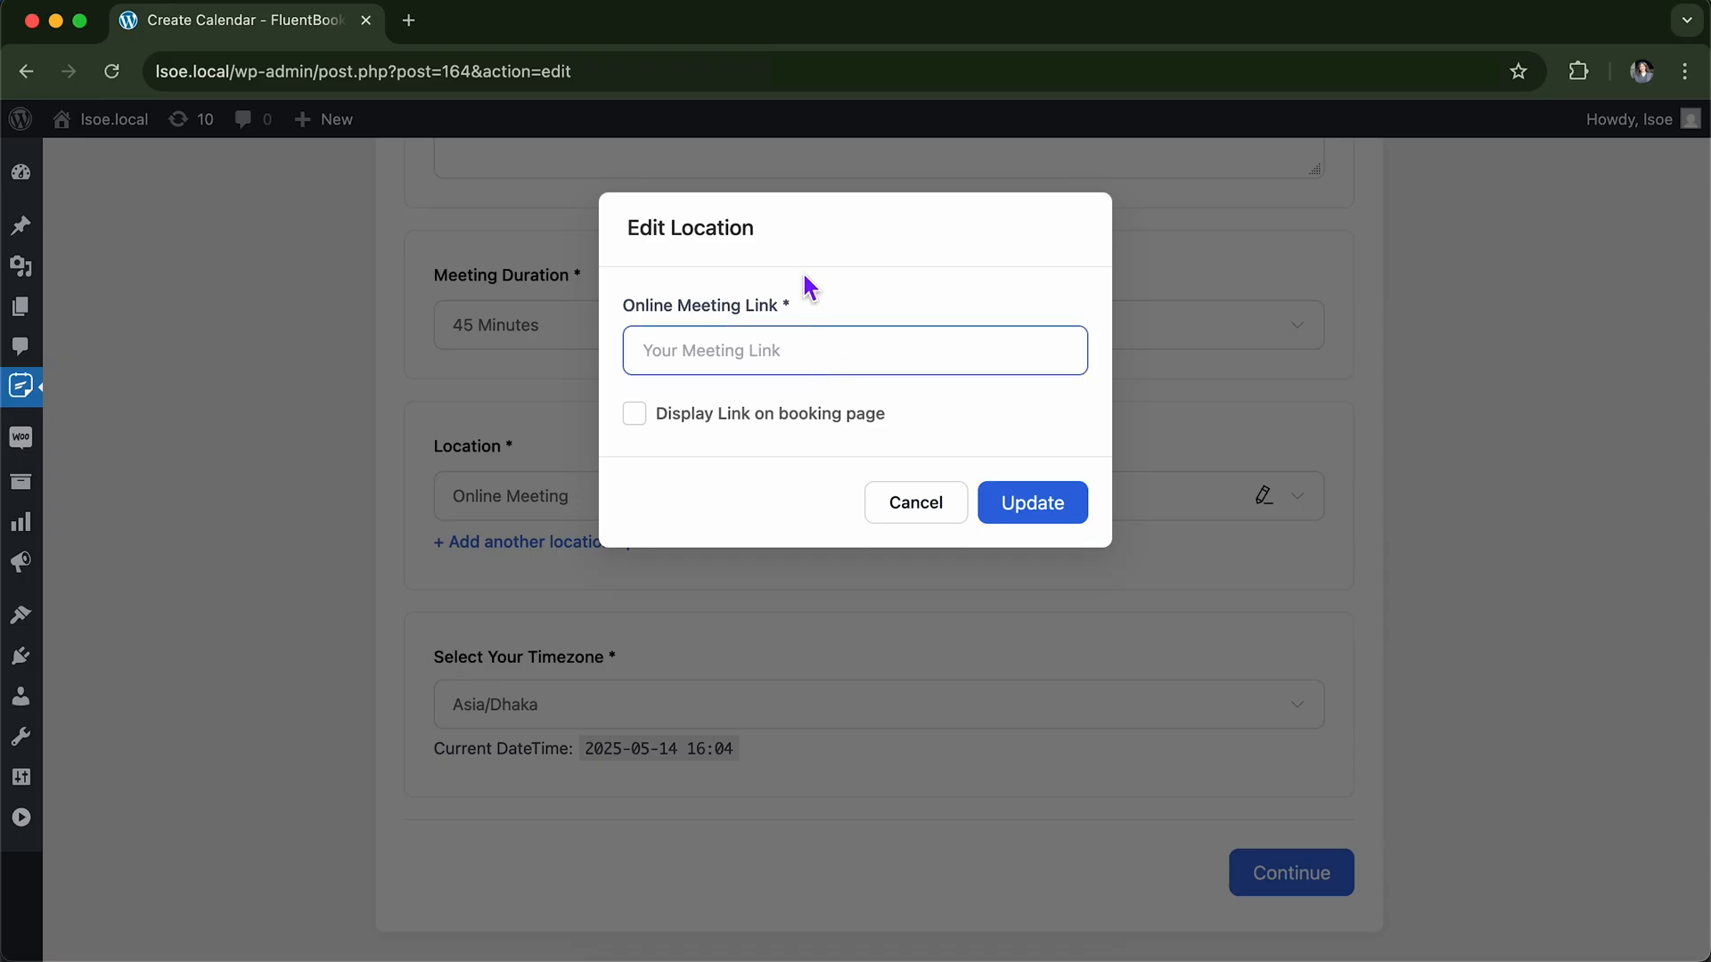
key(super+v)
click(1025, 504)
Enable Display Link on booking page for the Online Meeting location and update it.
scroll(961, 570, down, 2)
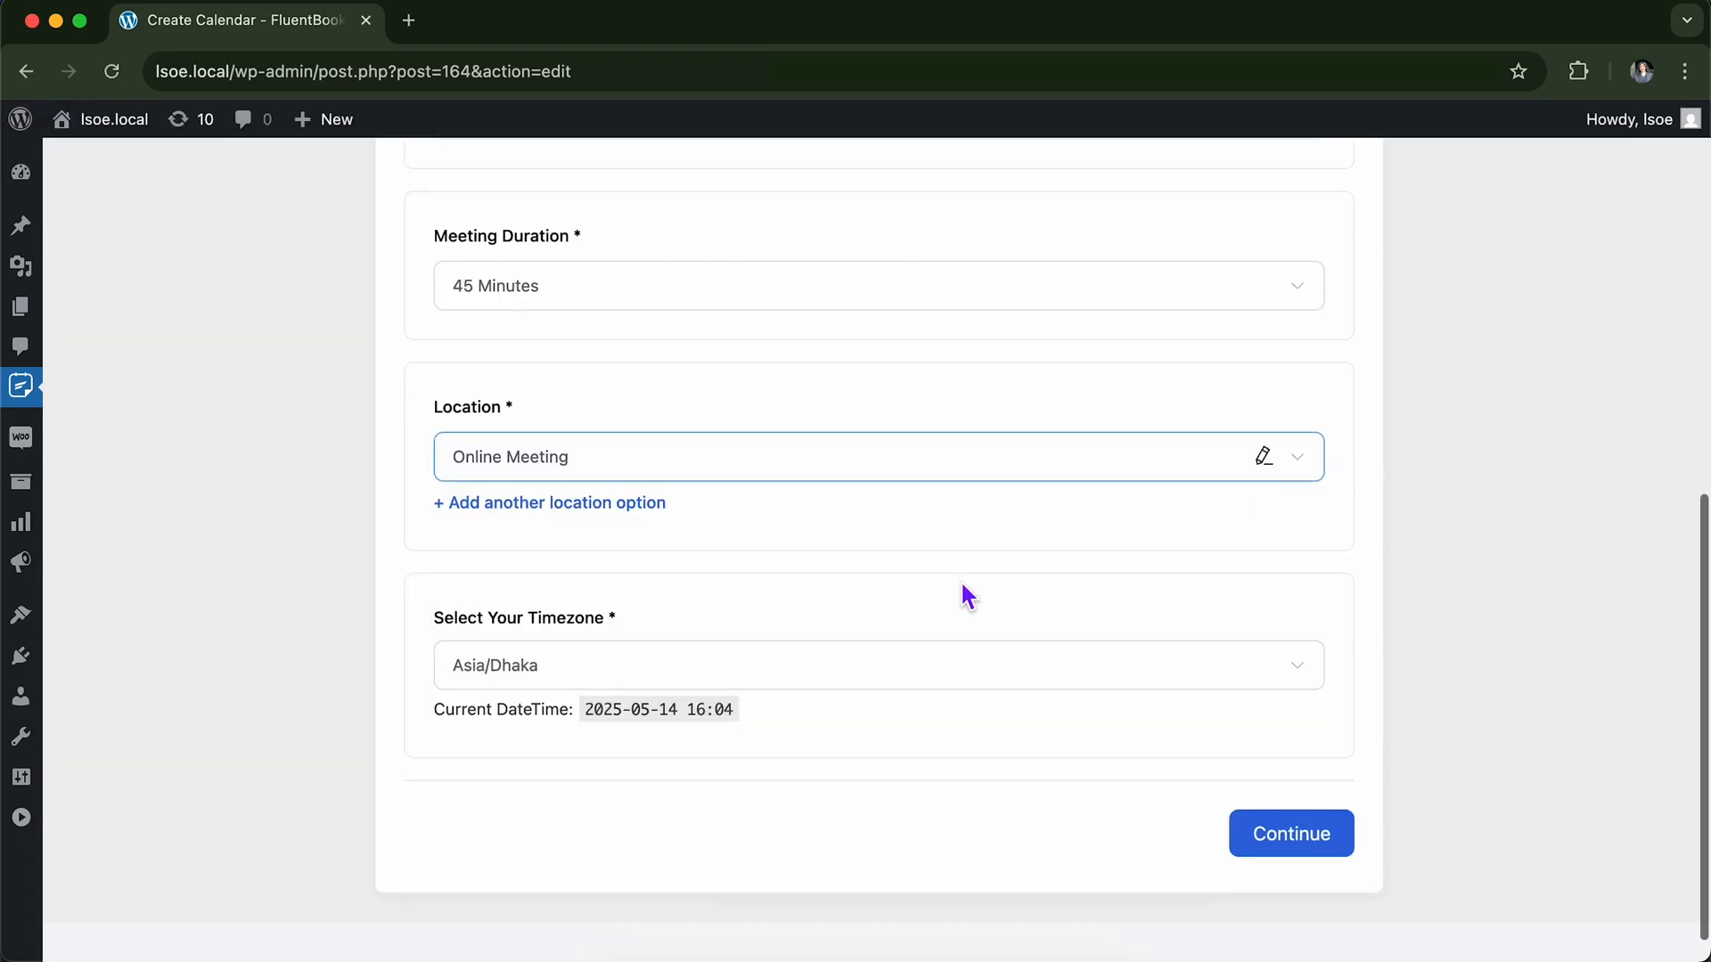
click(1265, 457)
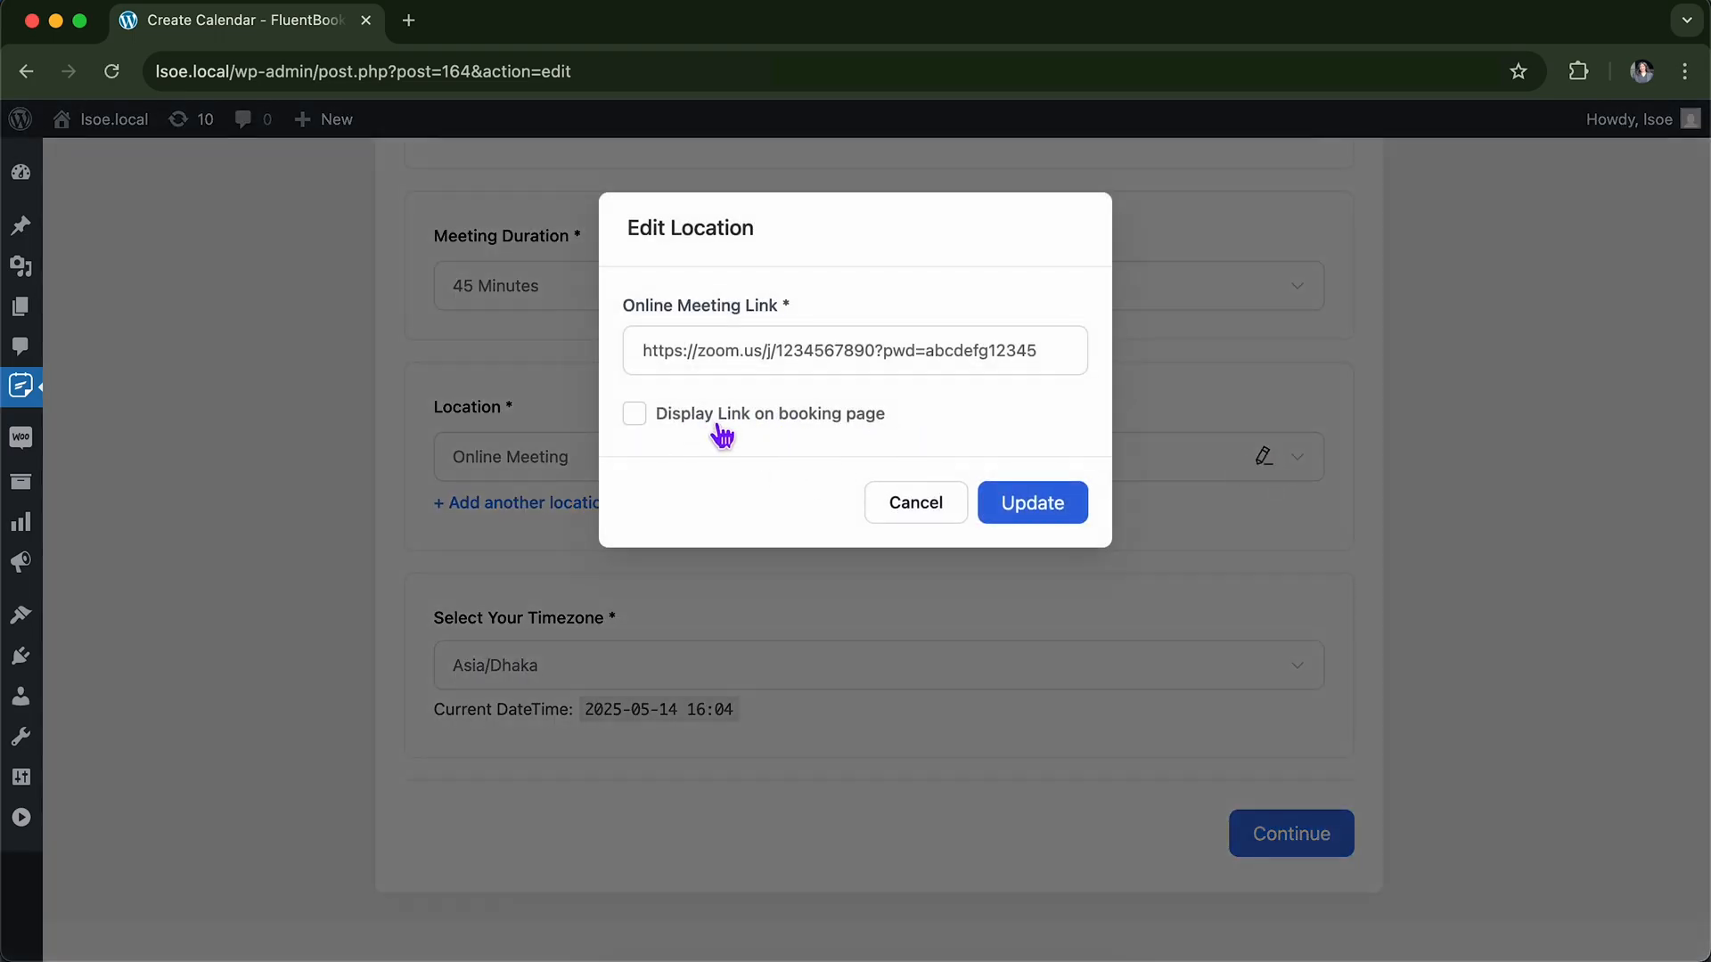
click(656, 416)
click(1036, 489)
Set the event's timezone to America/New_York.
scroll(1023, 561, down, 1)
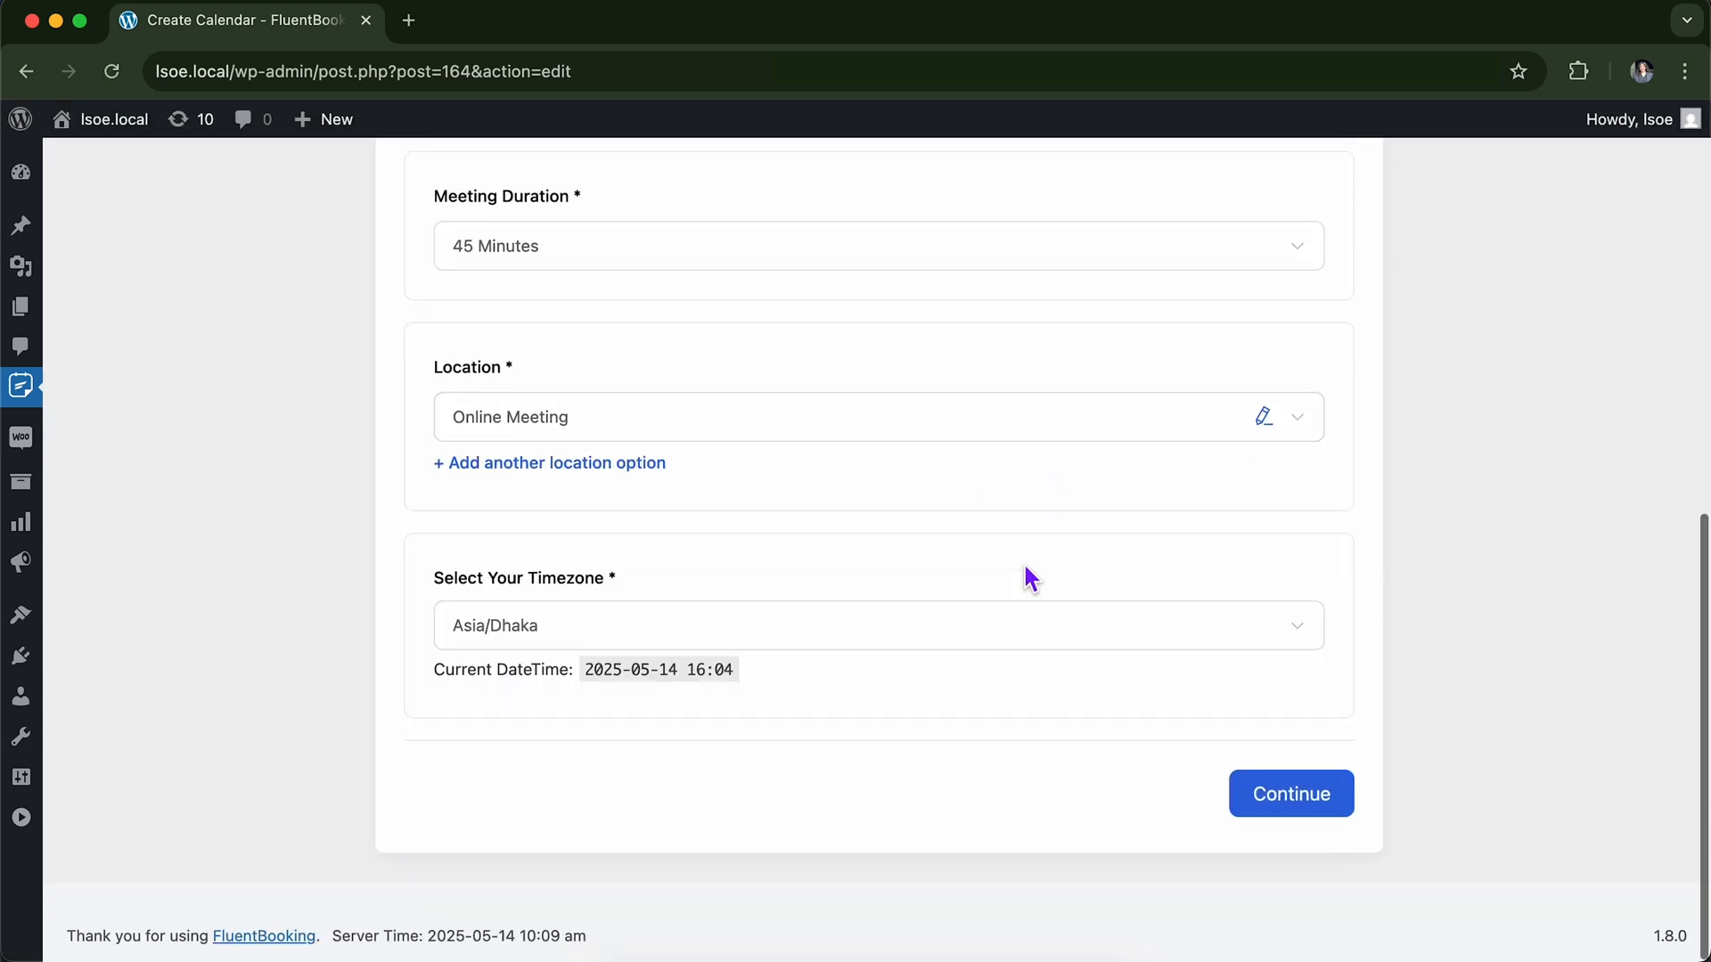
click(985, 633)
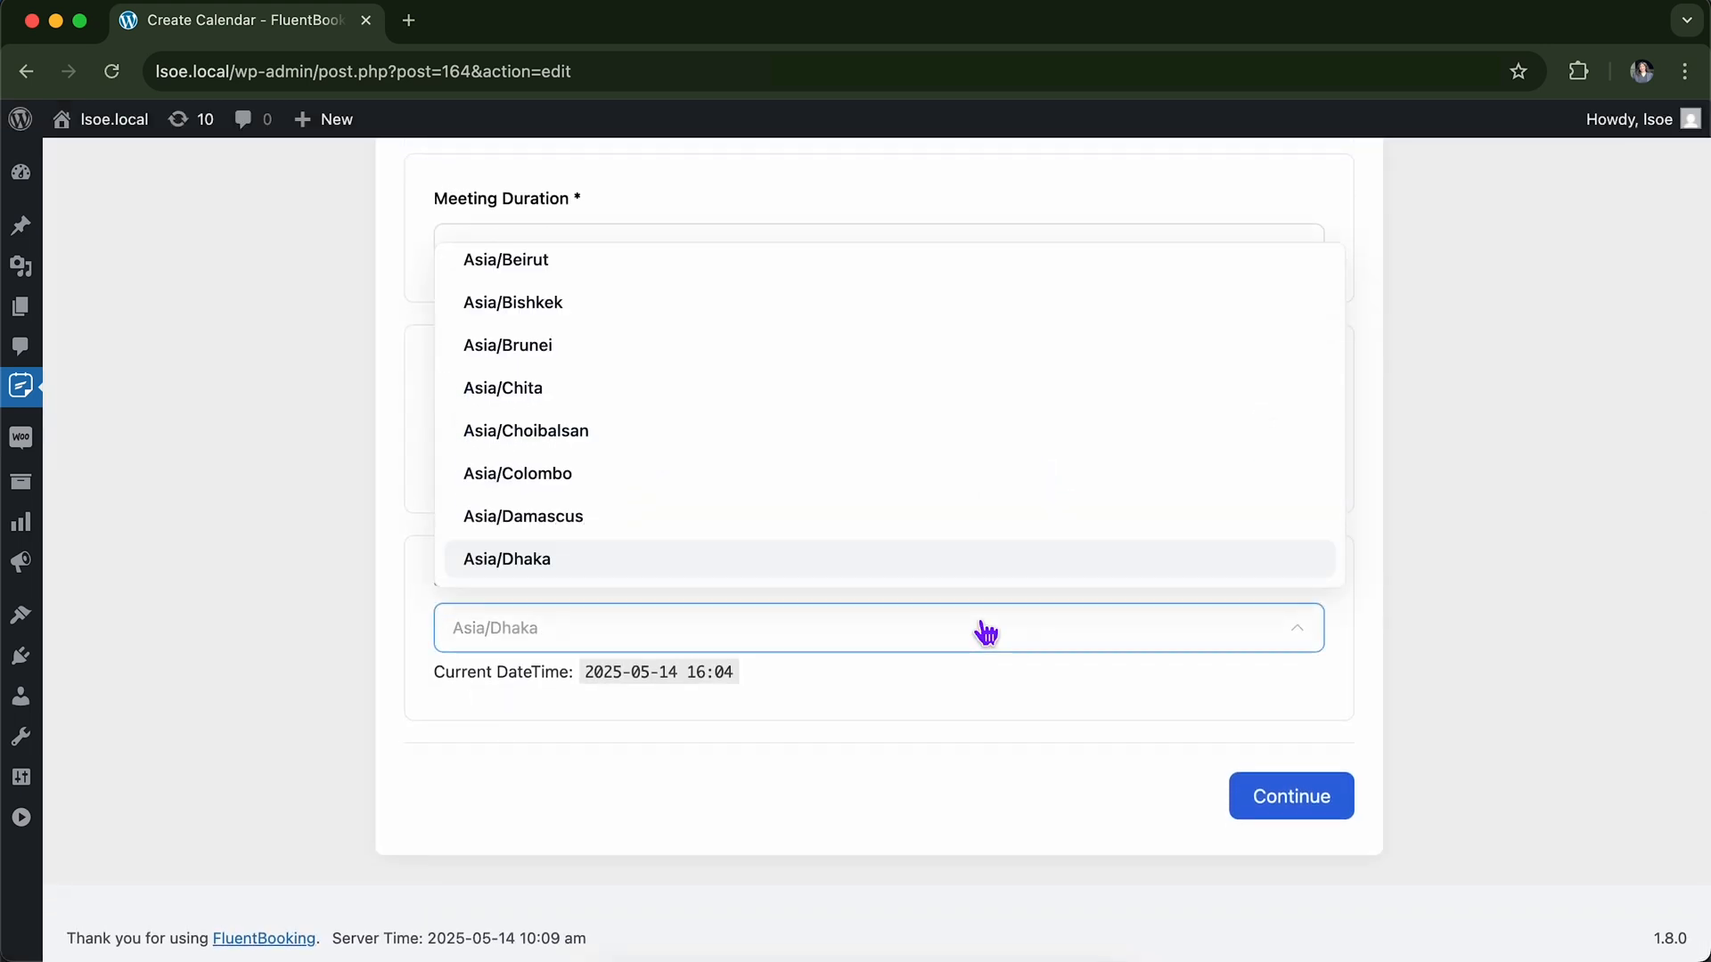
text(new)
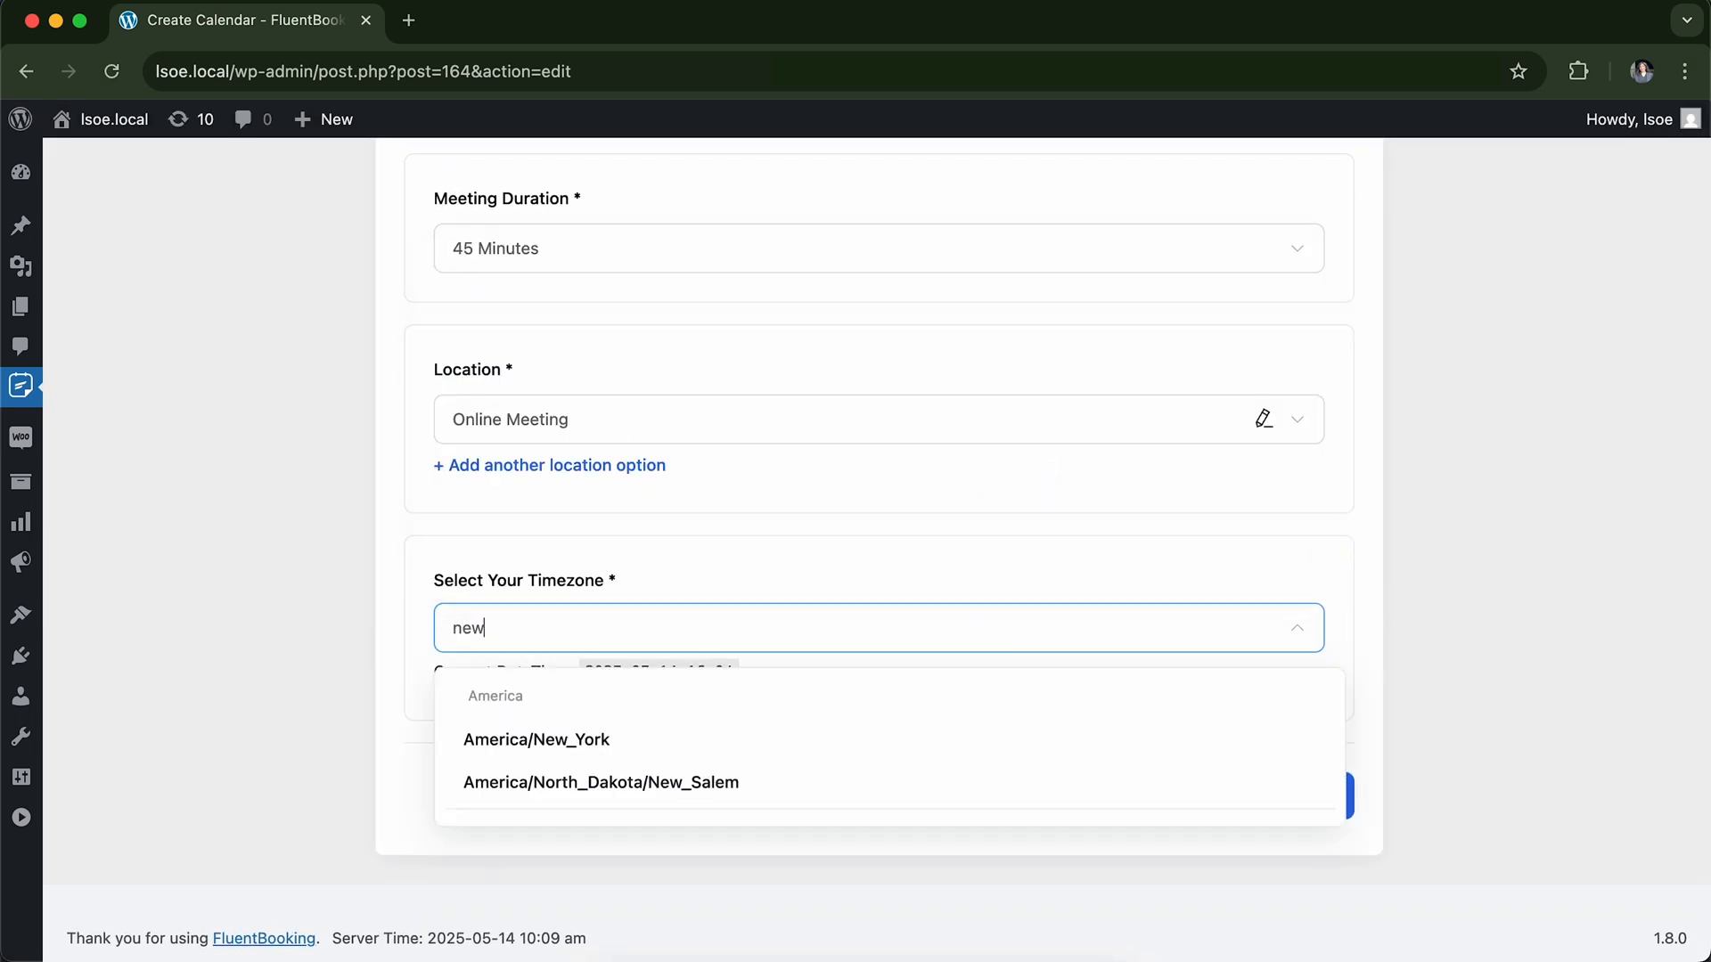
click(792, 747)
Review the completed Round Robin event form and continue to create the event.
scroll(989, 779, up, 5)
scroll(991, 774, up, 2)
scroll(991, 773, down, 6)
scroll(991, 773, up, 6)
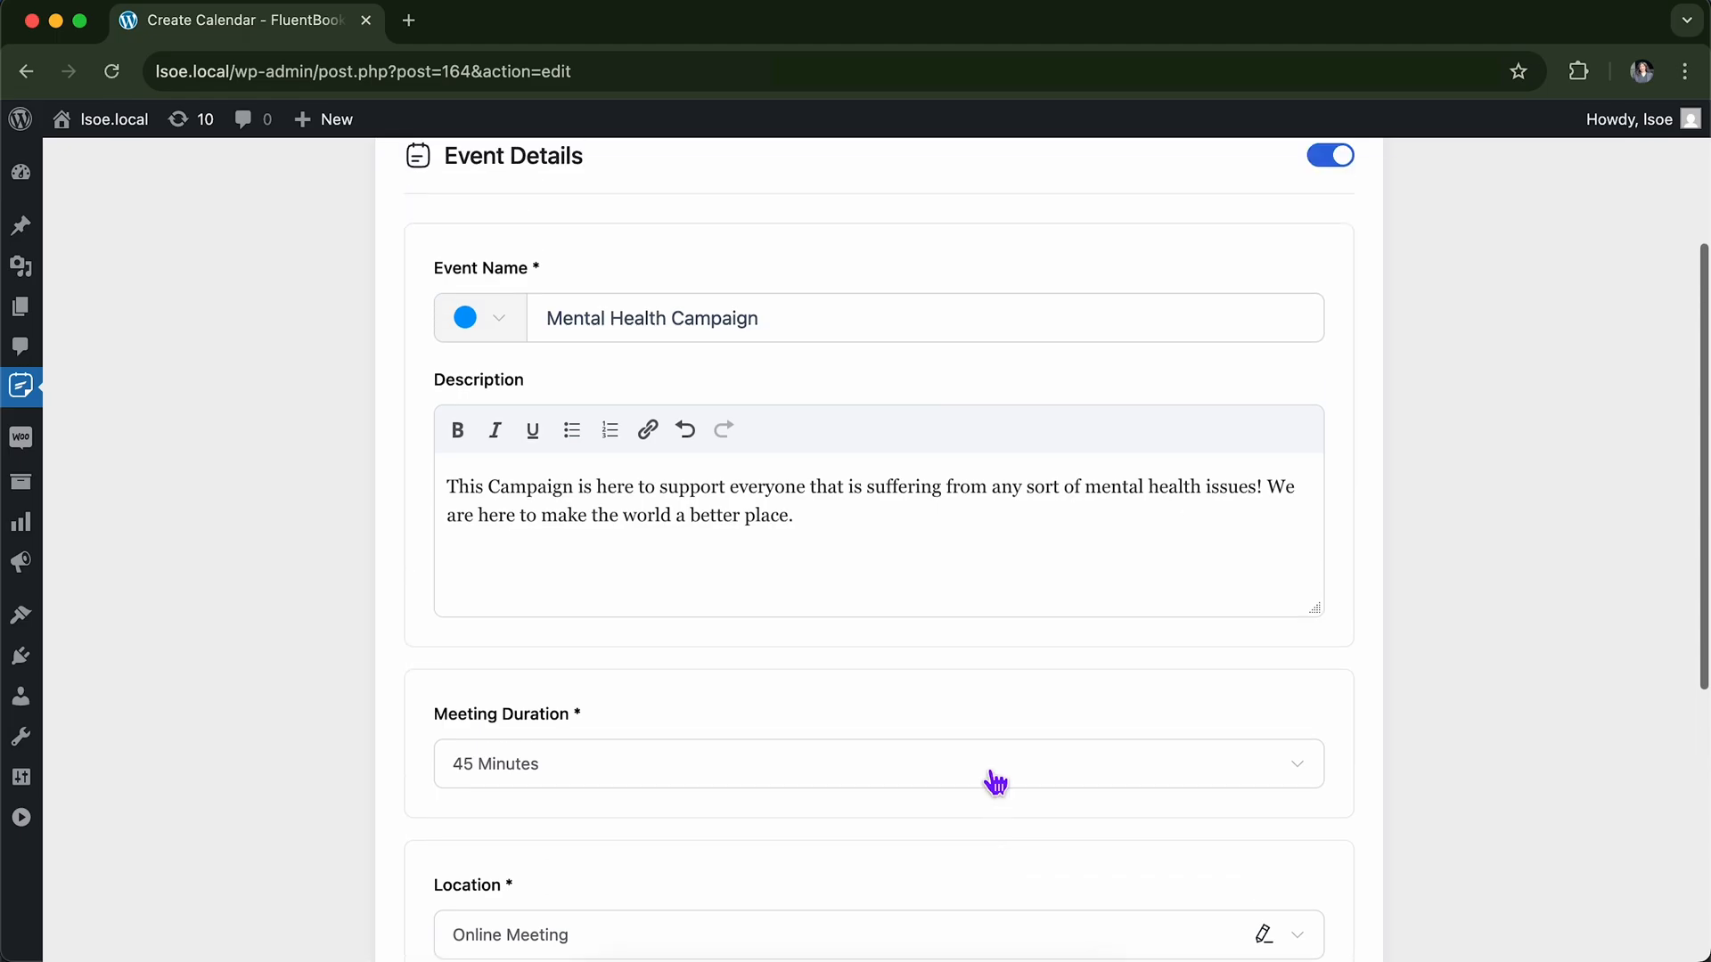
scroll(989, 768, up, 4)
scroll(989, 768, down, 3)
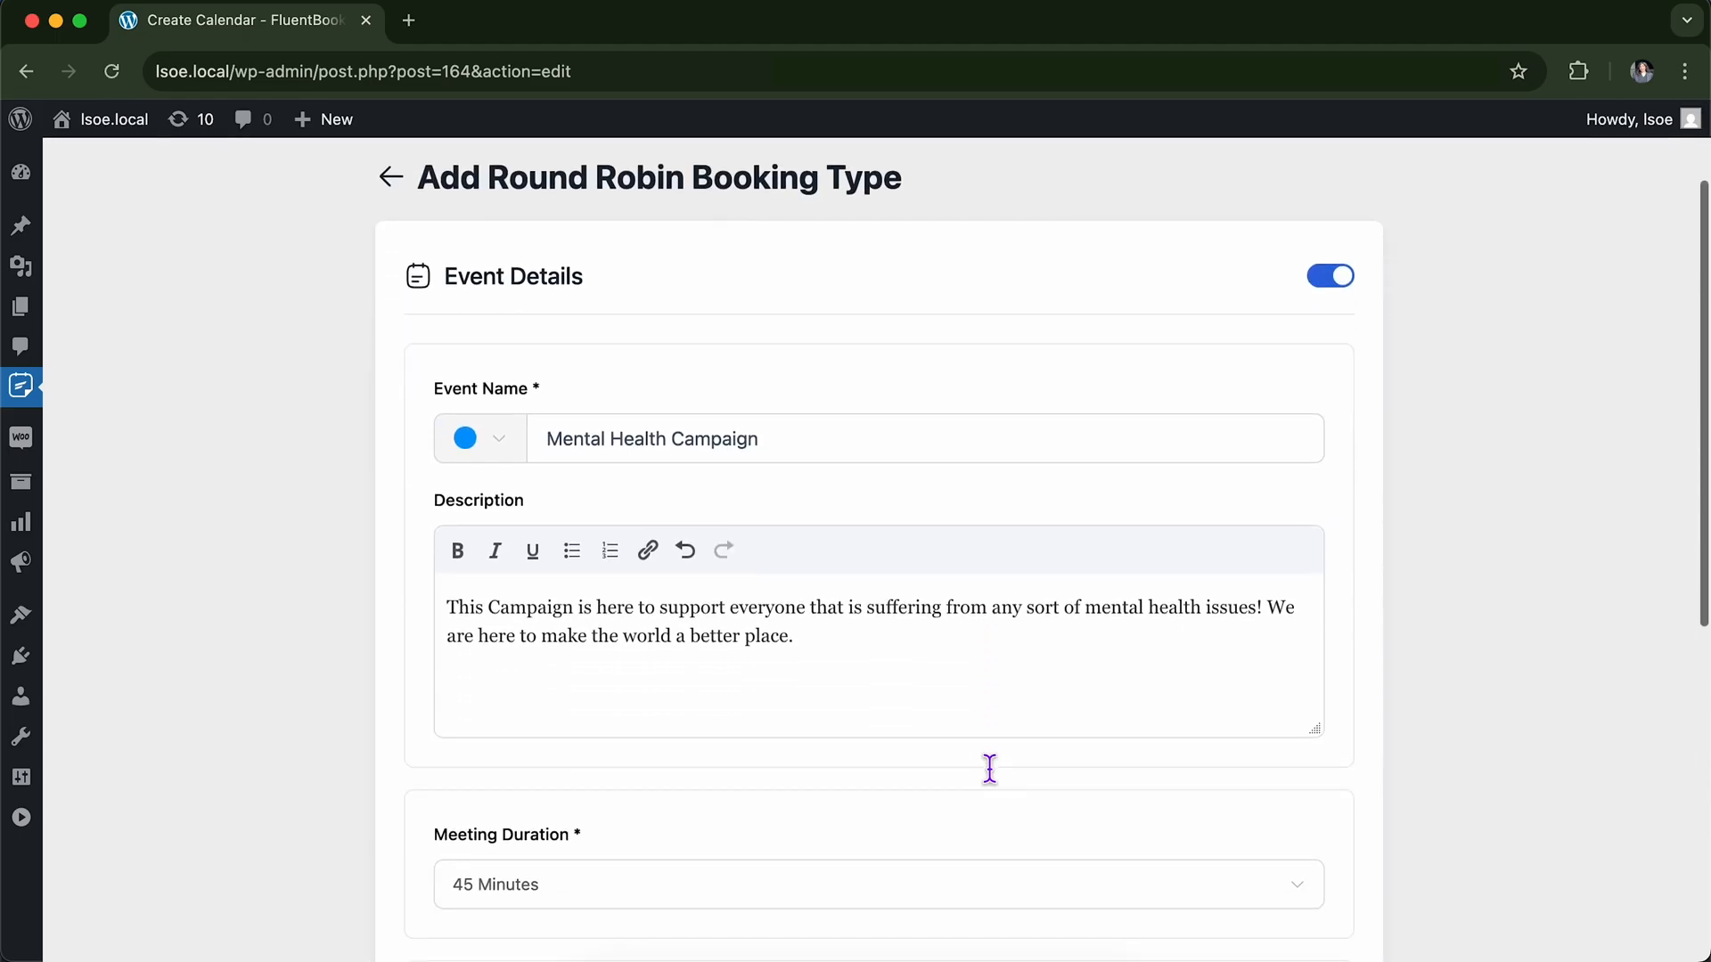
scroll(989, 768, down, 7)
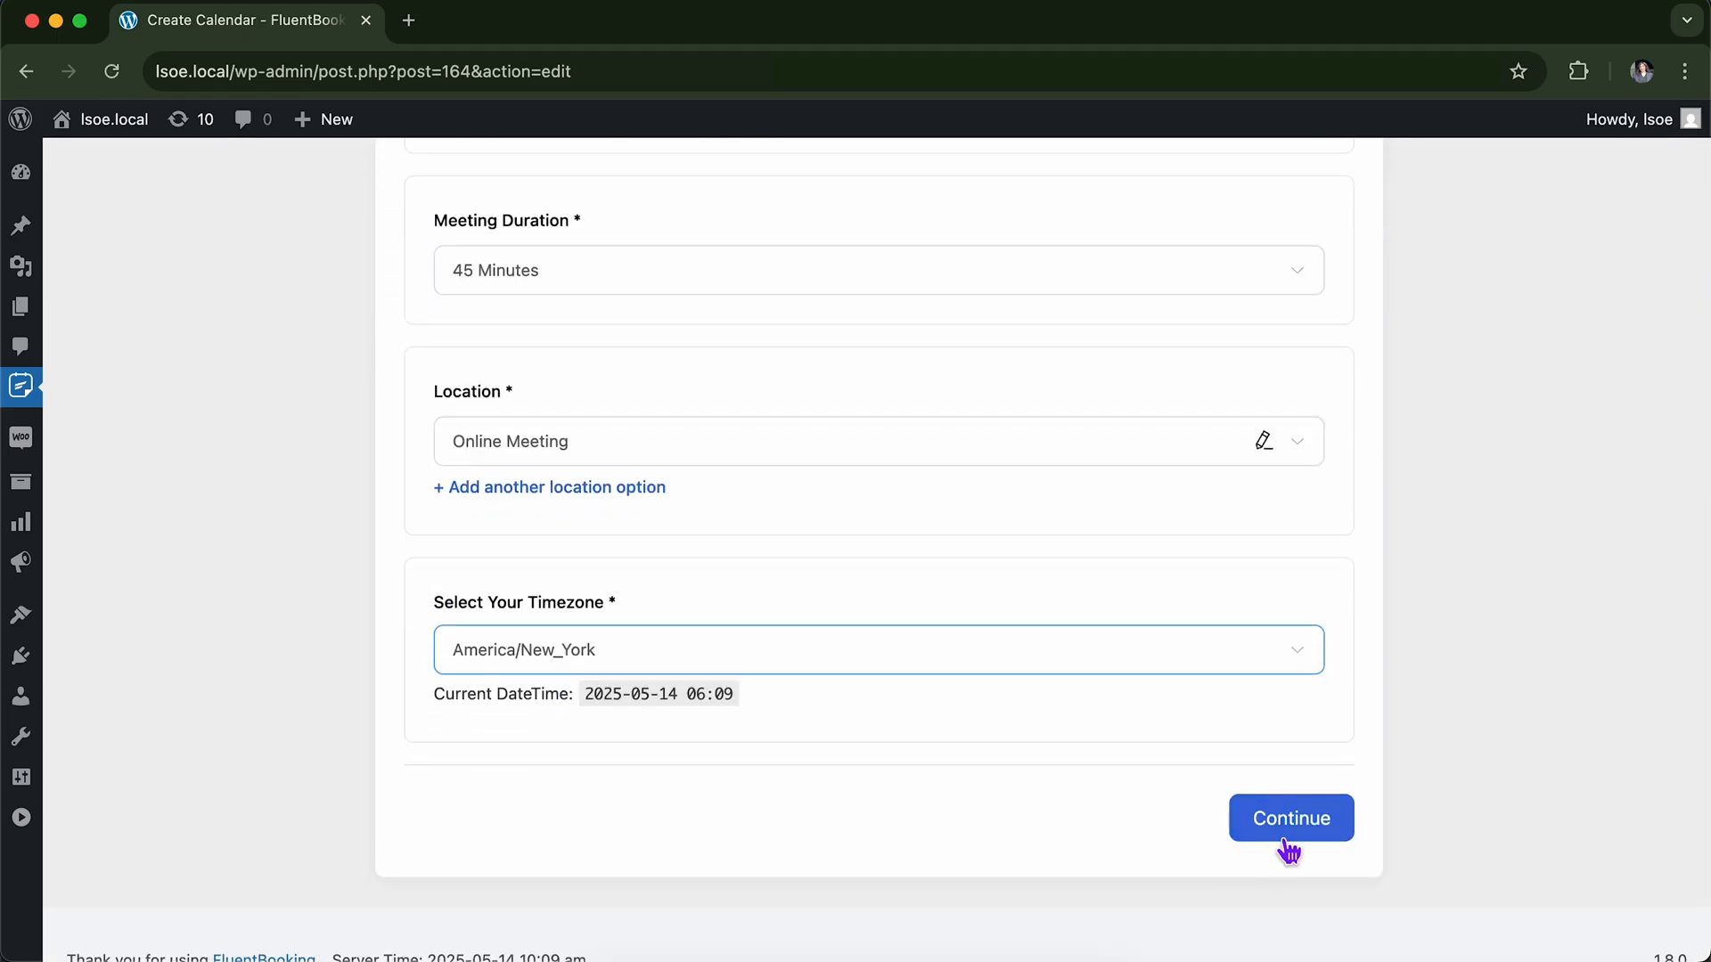
click(1286, 842)
Examine the new event's details page and its list of settings sections.
scroll(1285, 843, down, 2)
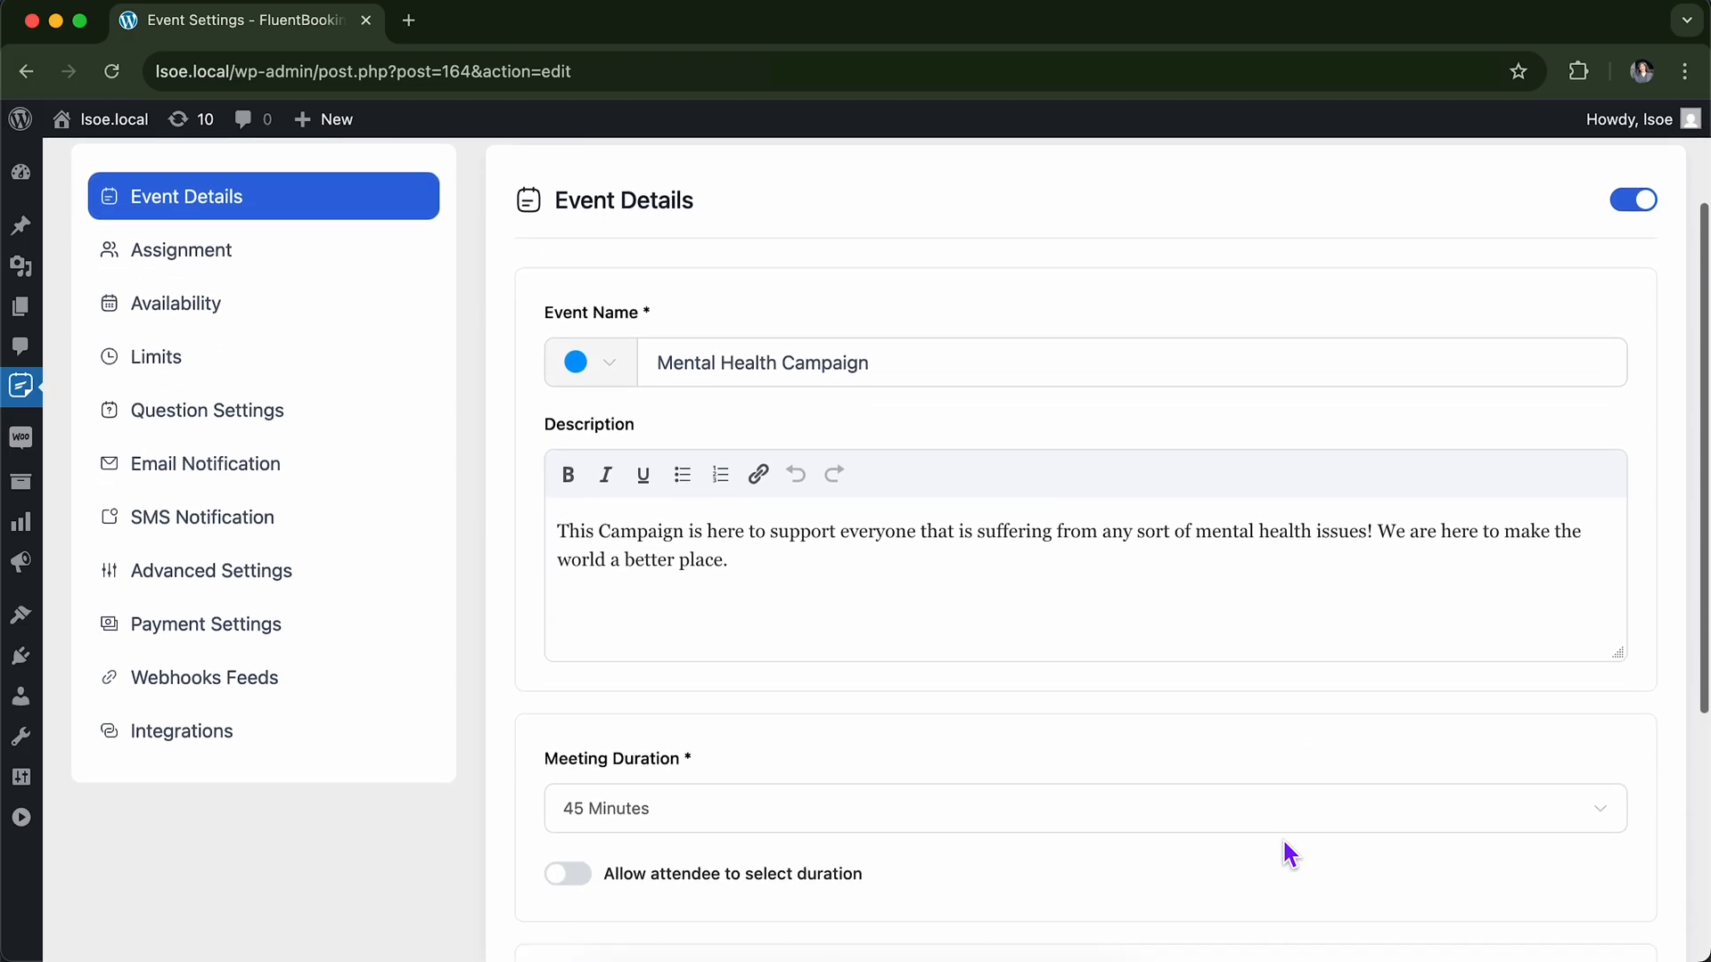
scroll(1284, 842, up, 1)
scroll(1285, 842, down, 3)
scroll(1284, 842, down, 3)
scroll(1285, 843, up, 7)
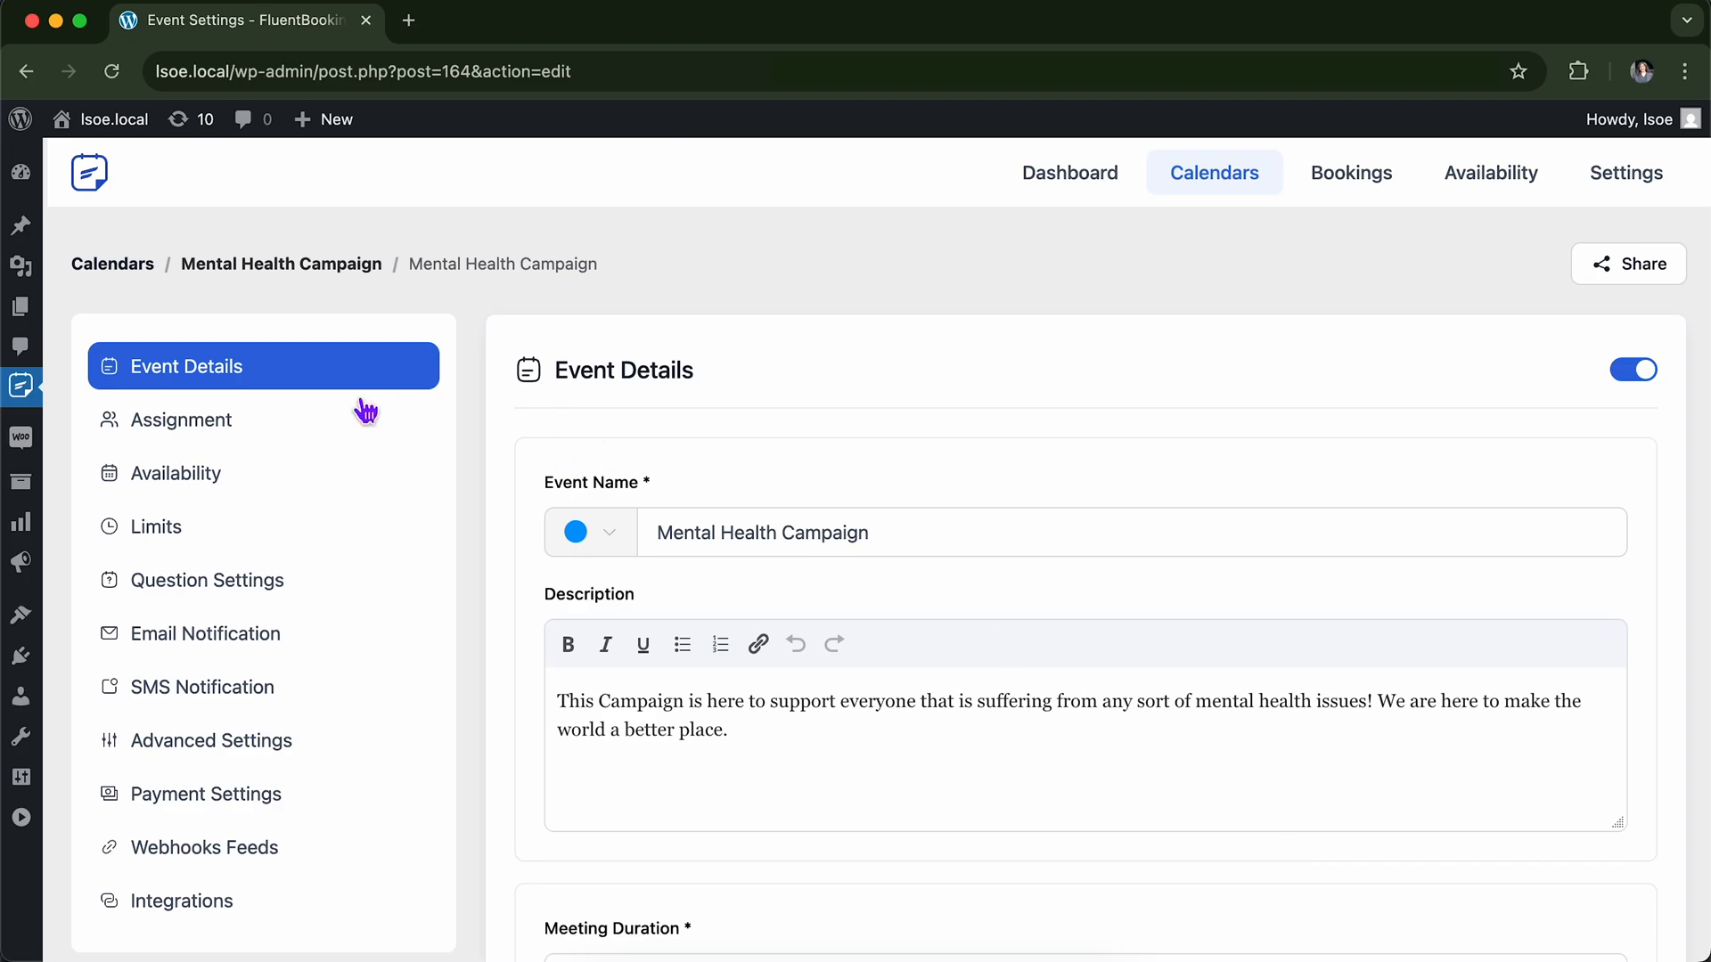
scroll(357, 393, down, 1)
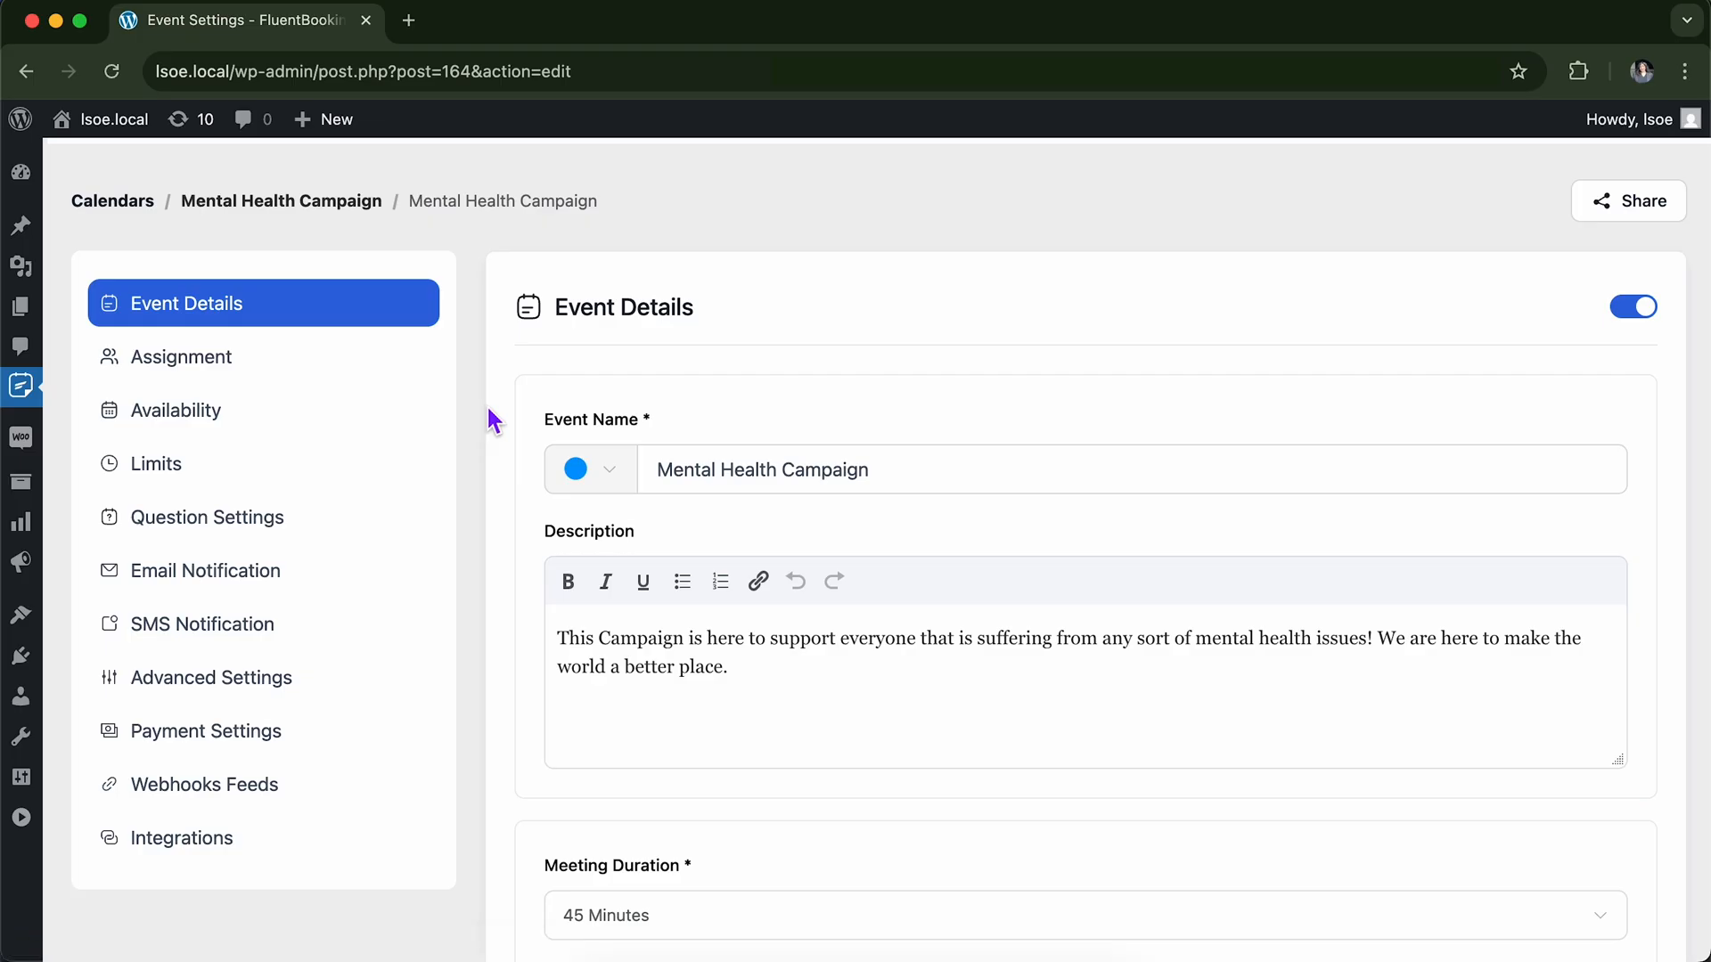
scroll(846, 583, down, 6)
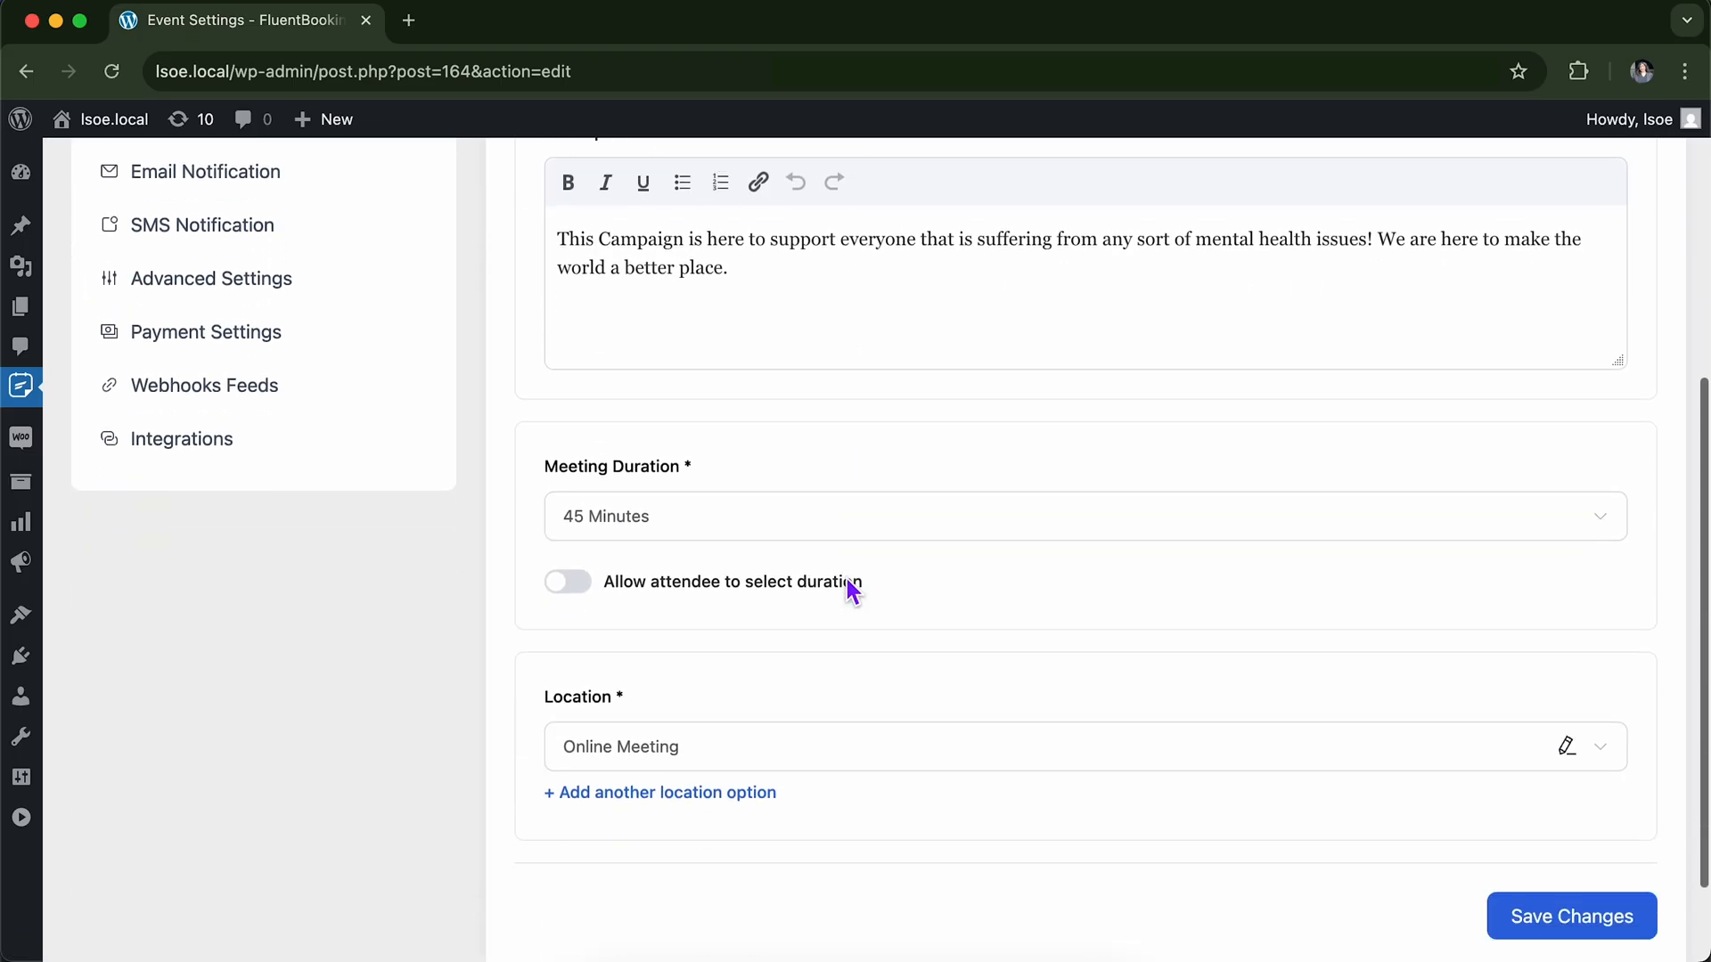
scroll(847, 581, up, 6)
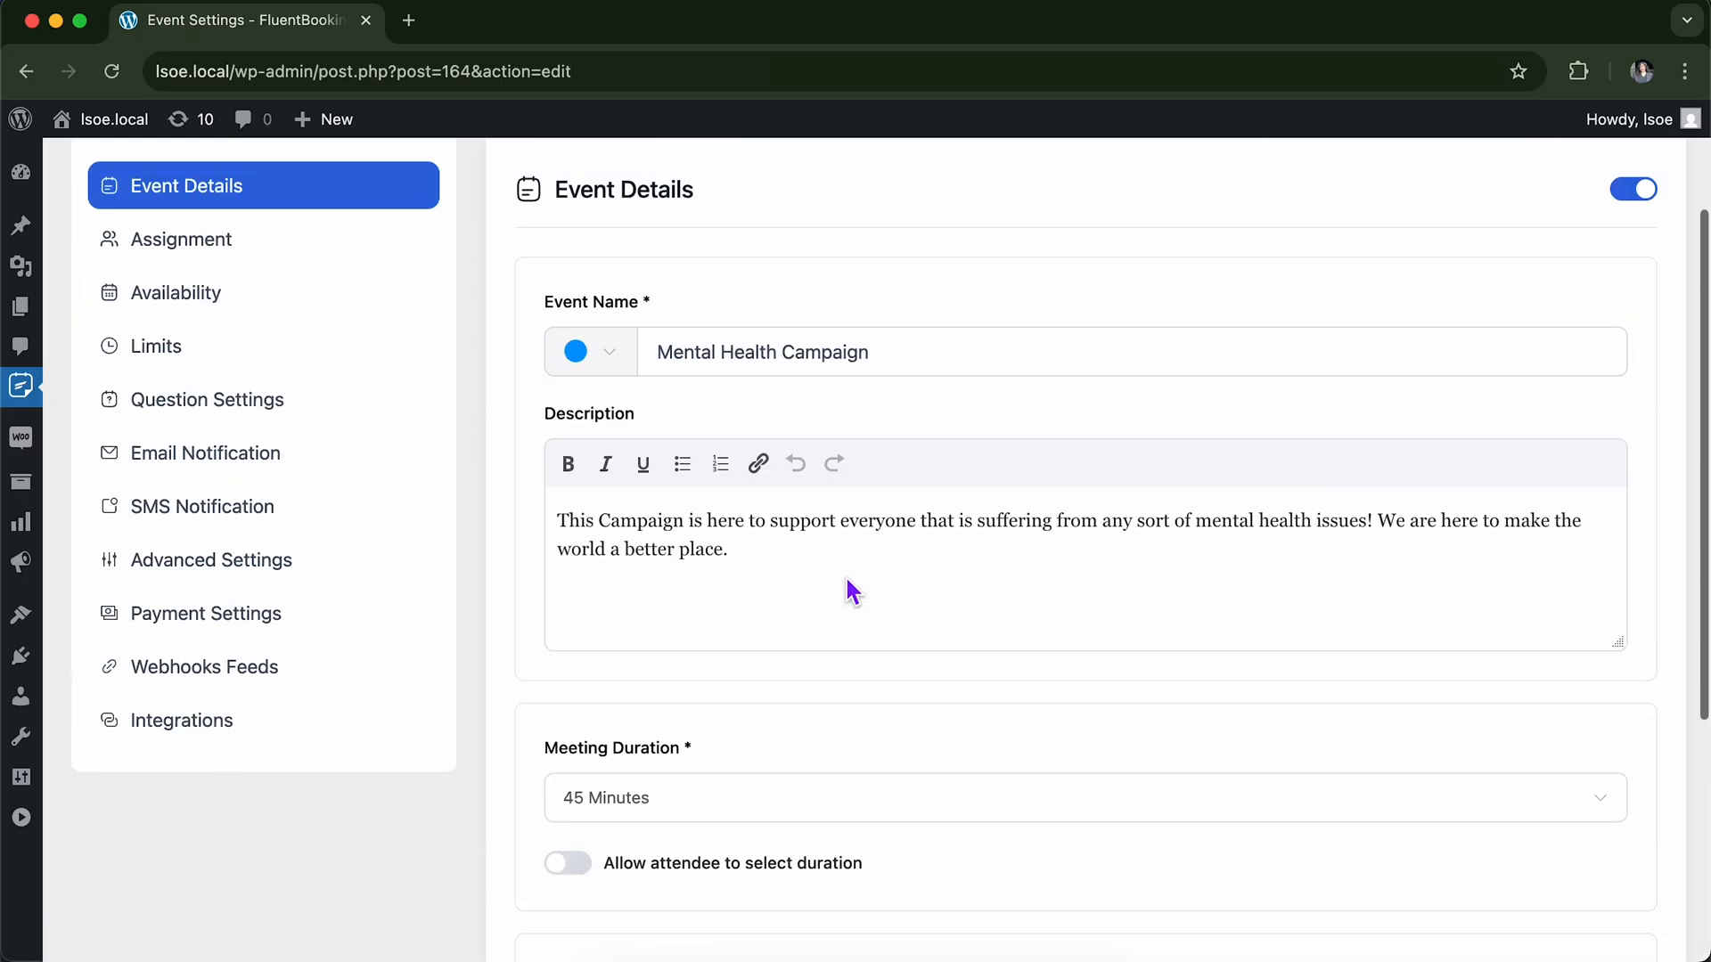
scroll(847, 581, down, 1)
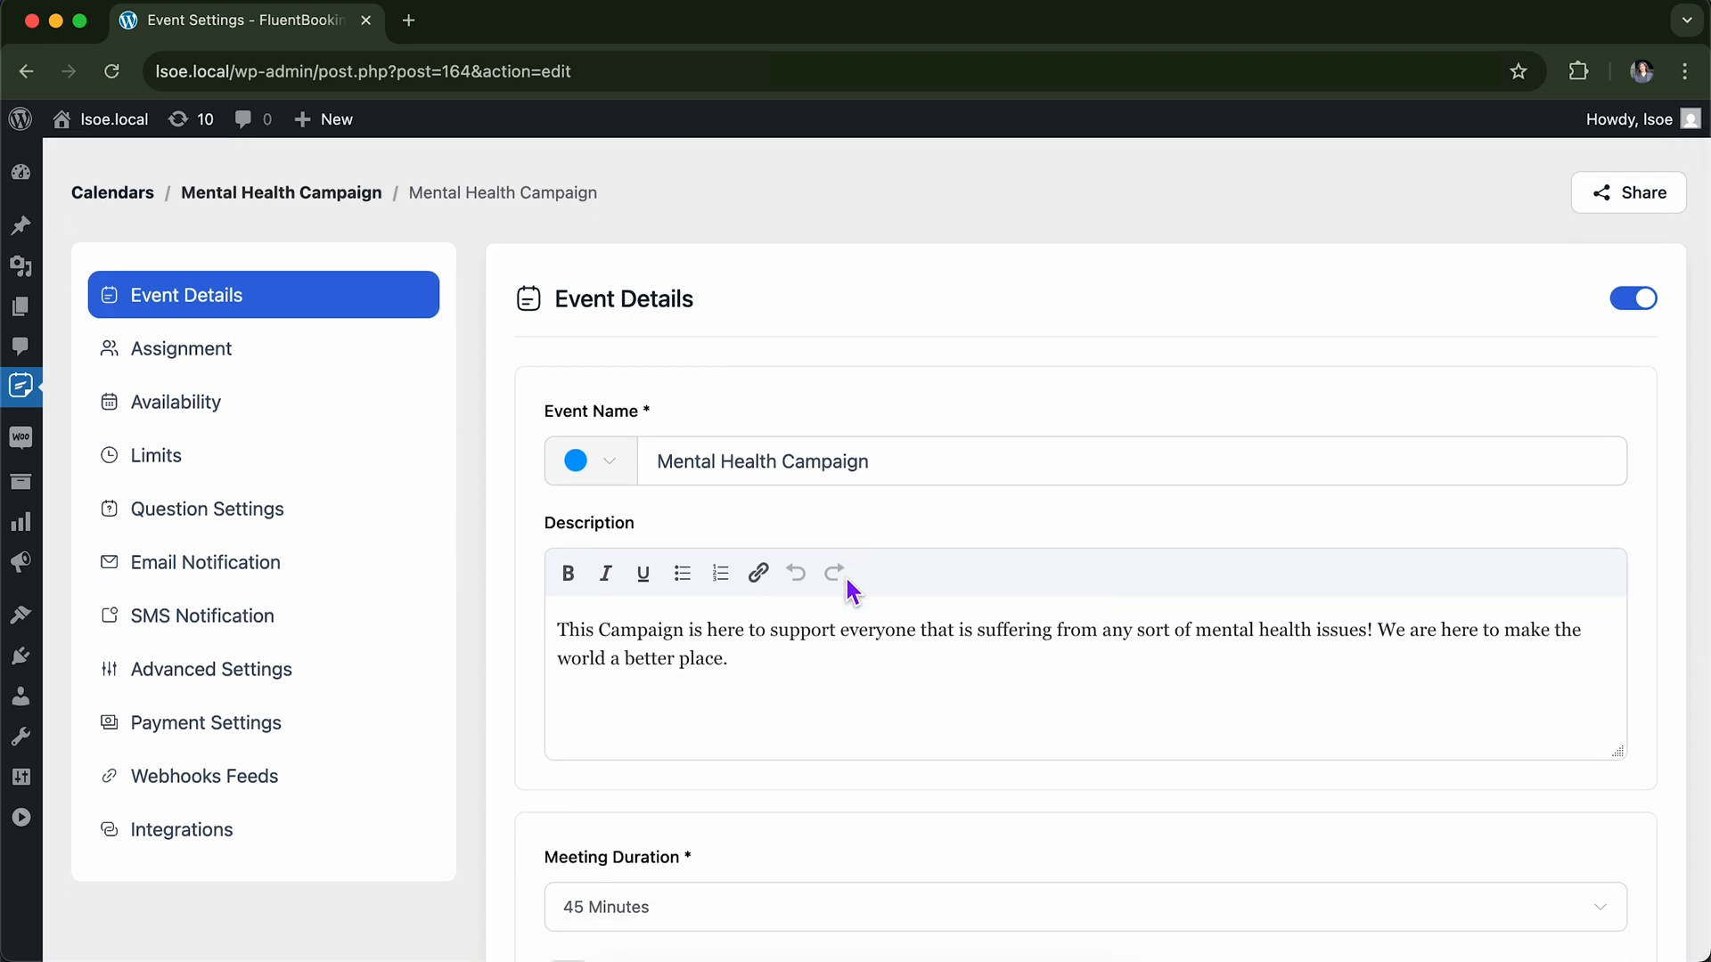
Allow attendees to select the duration and offer 30, 45 and 60 Minutes as the available durations.
scroll(847, 581, down, 4)
scroll(846, 581, up, 2)
scroll(847, 581, down, 2)
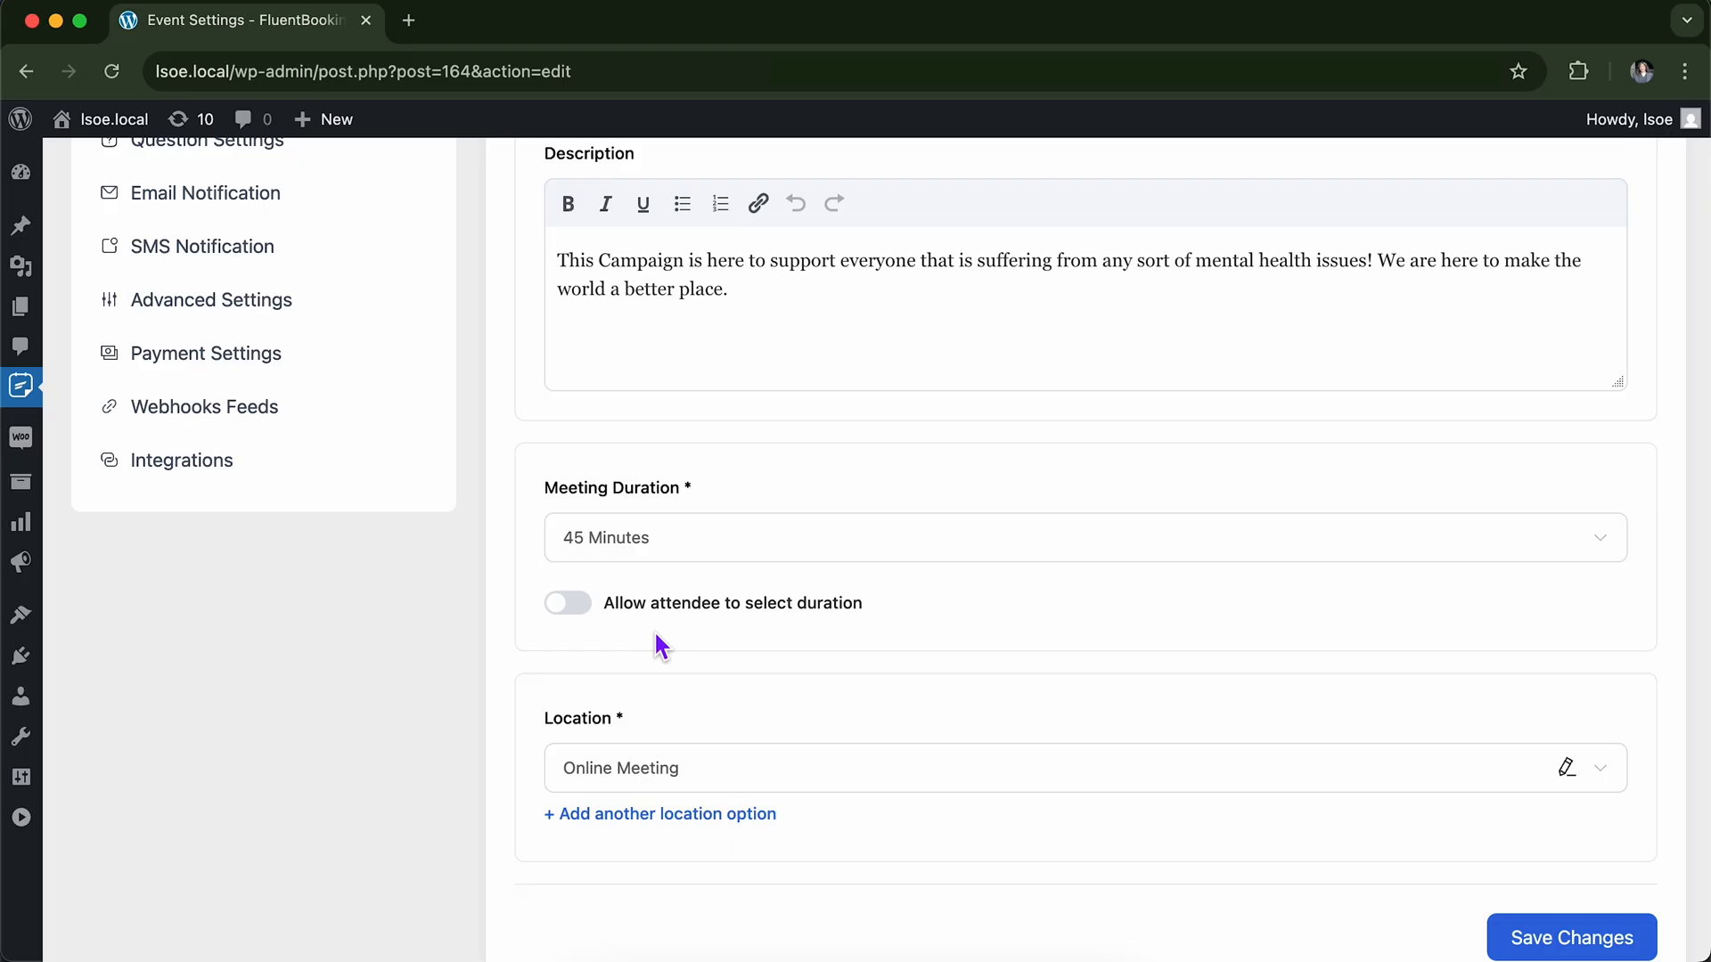
click(577, 608)
scroll(633, 664, down, 1)
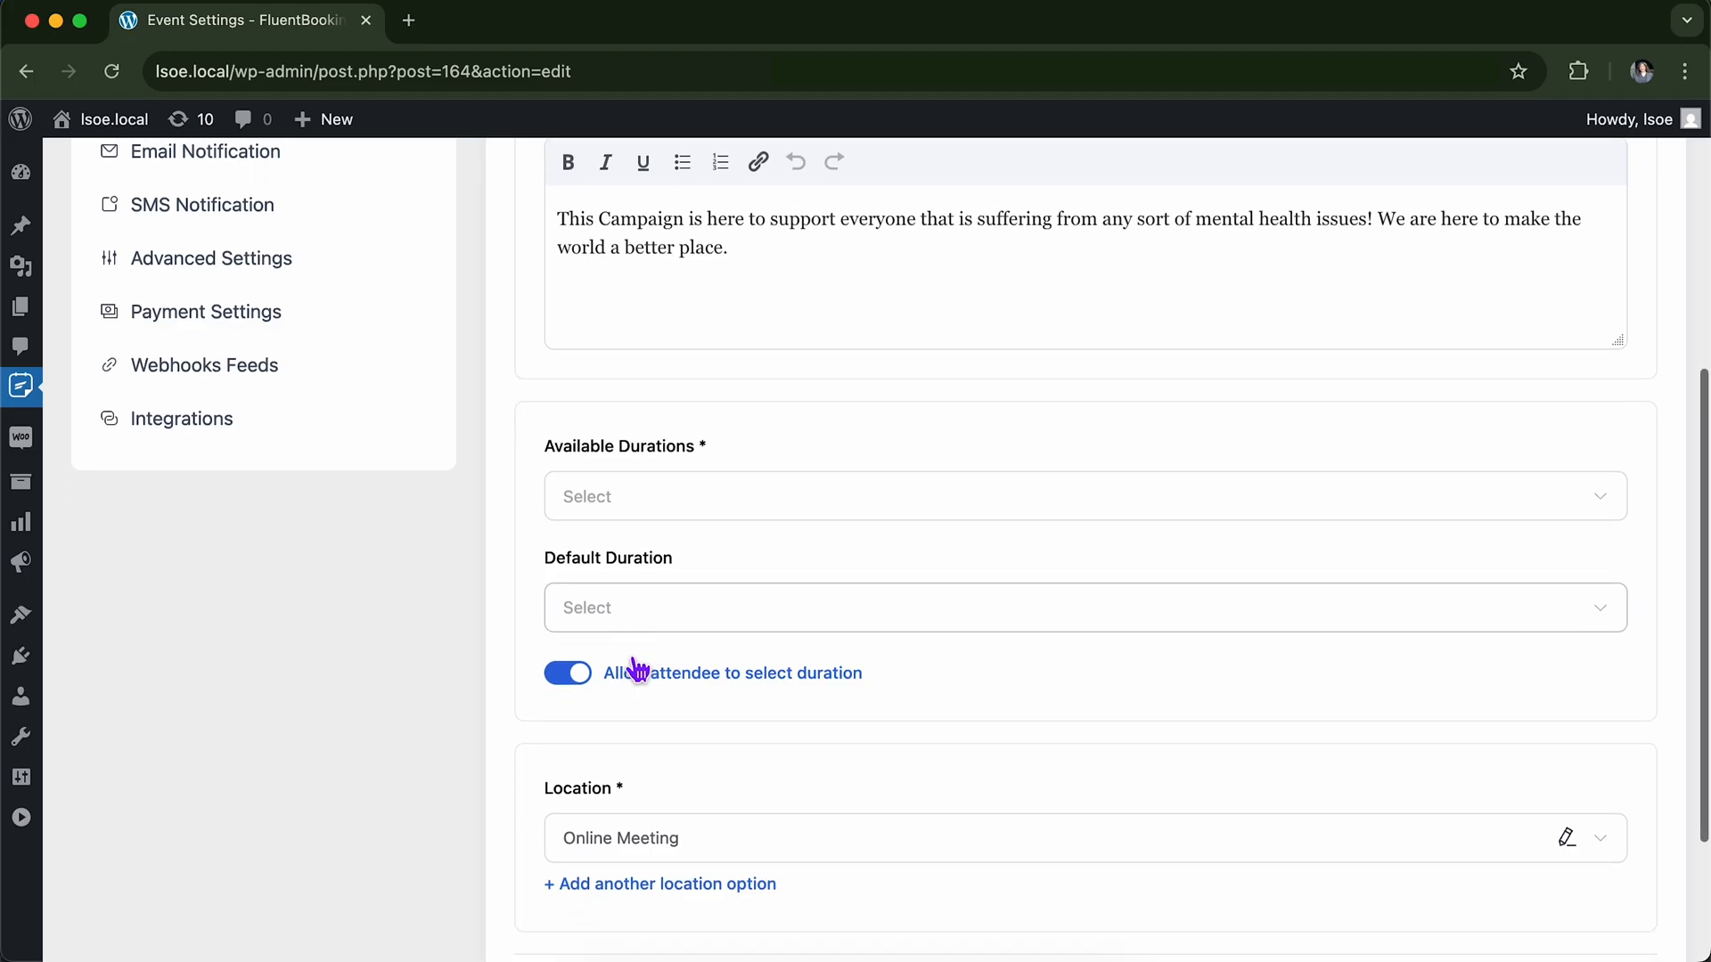
click(673, 492)
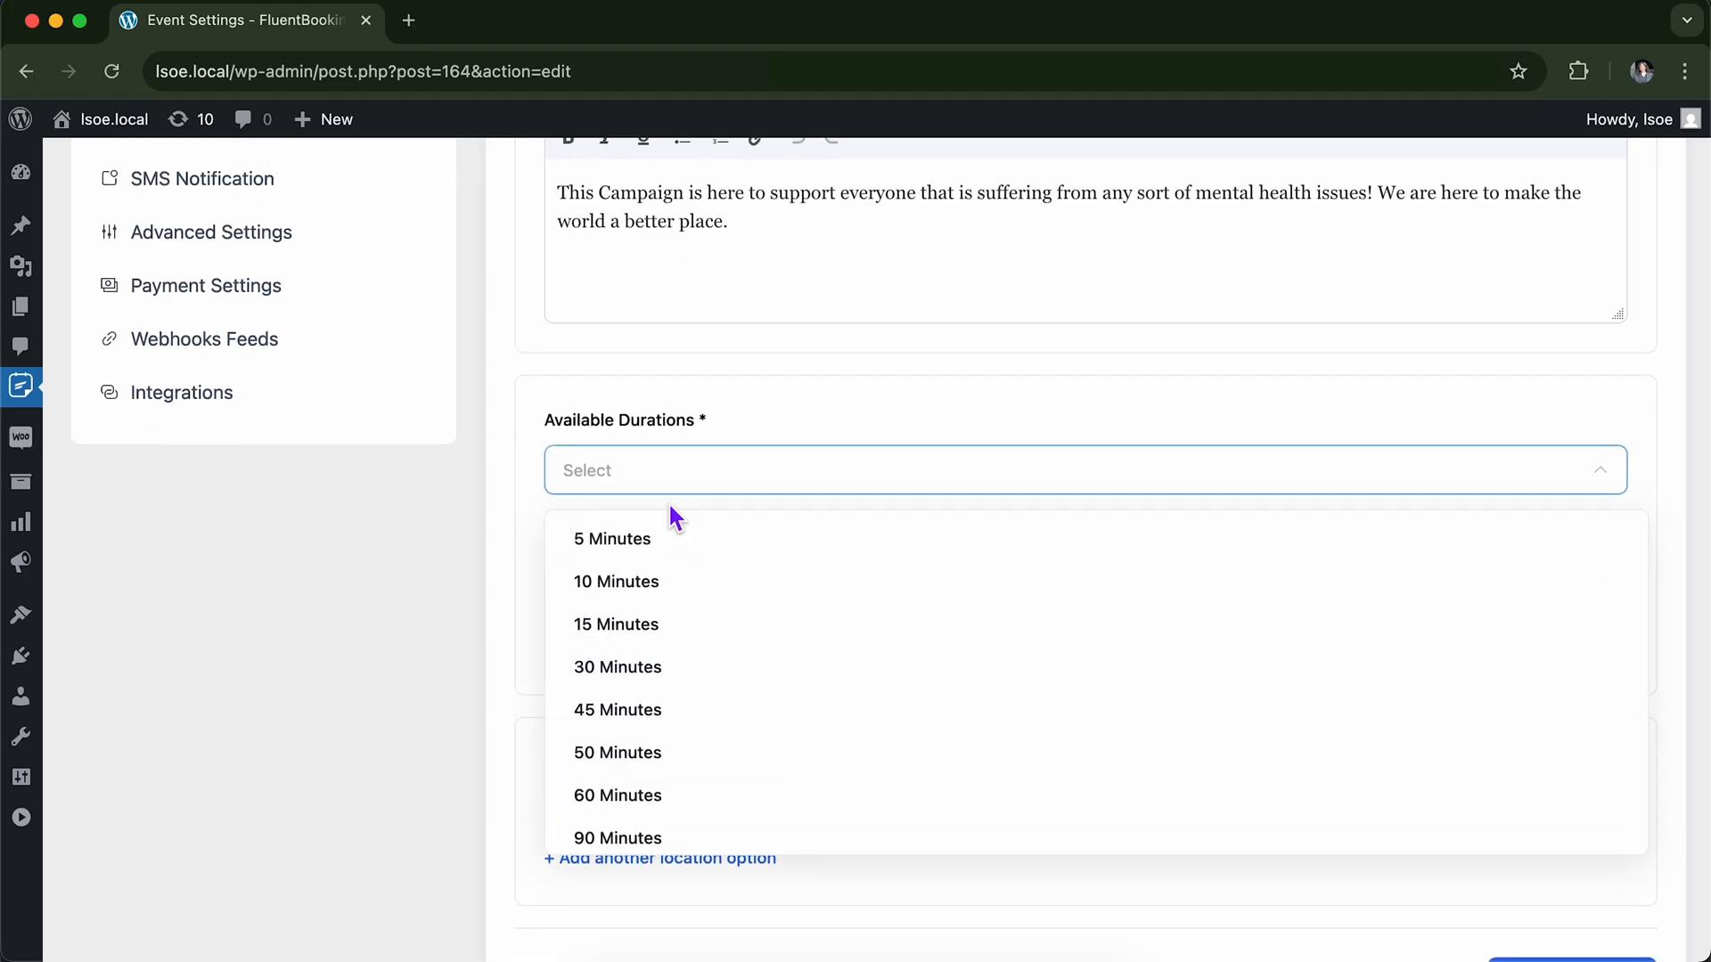
scroll(687, 719, down, 3)
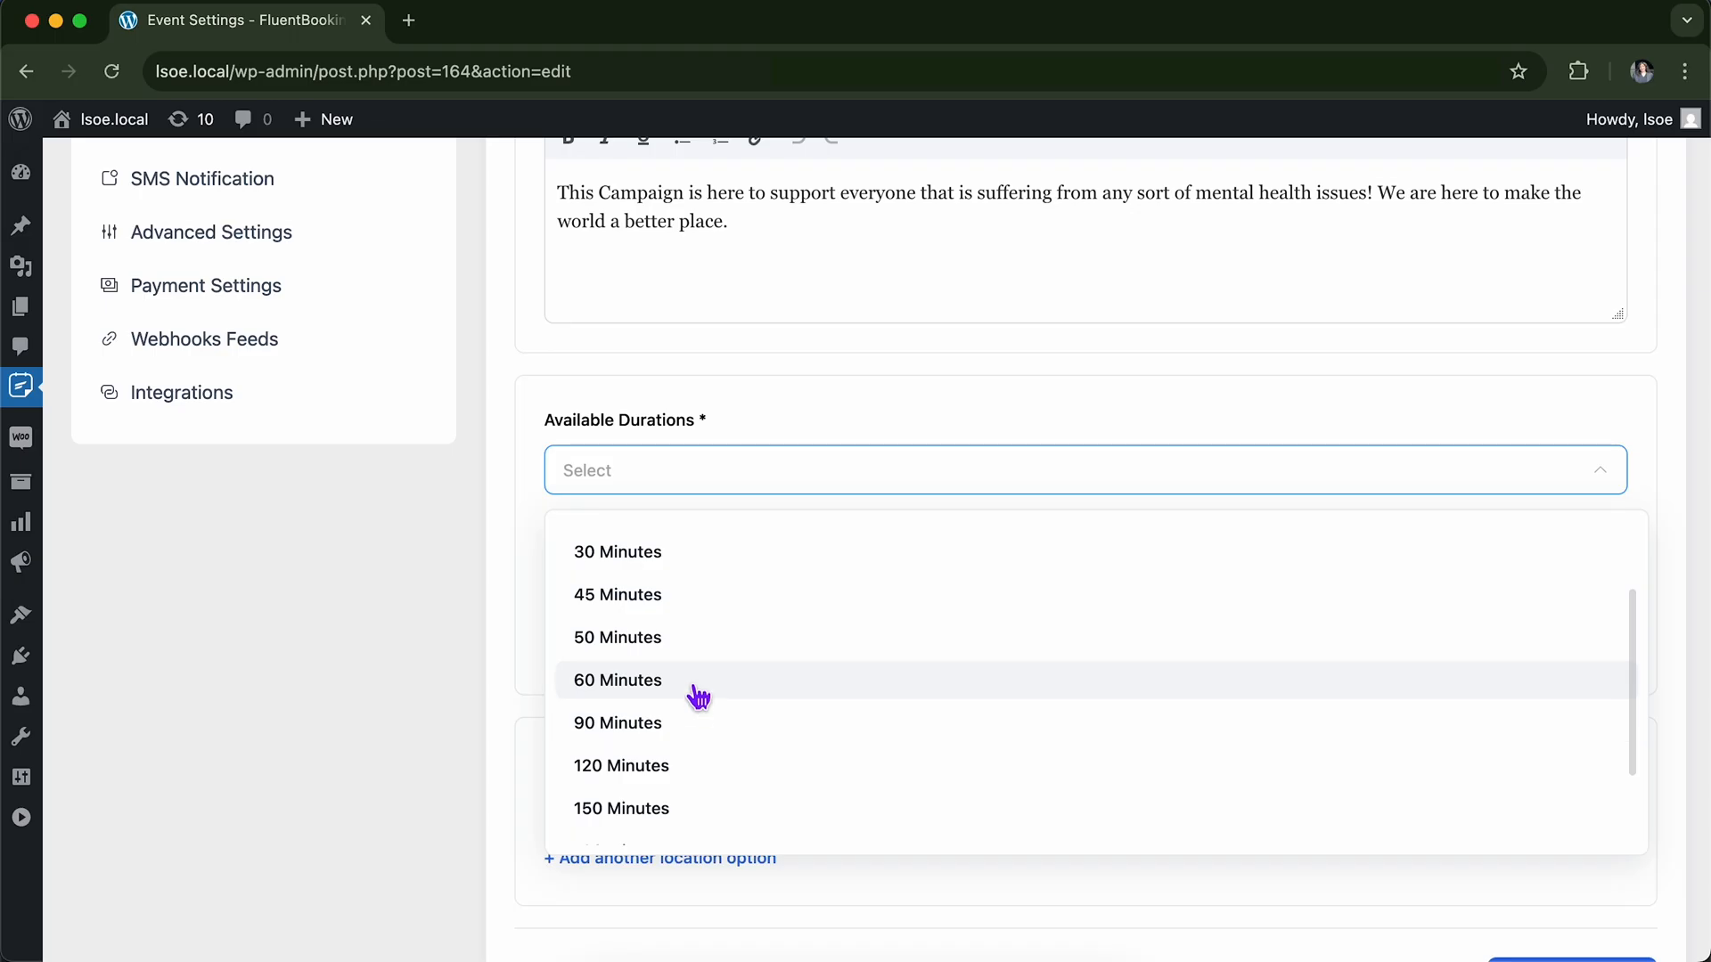
click(730, 562)
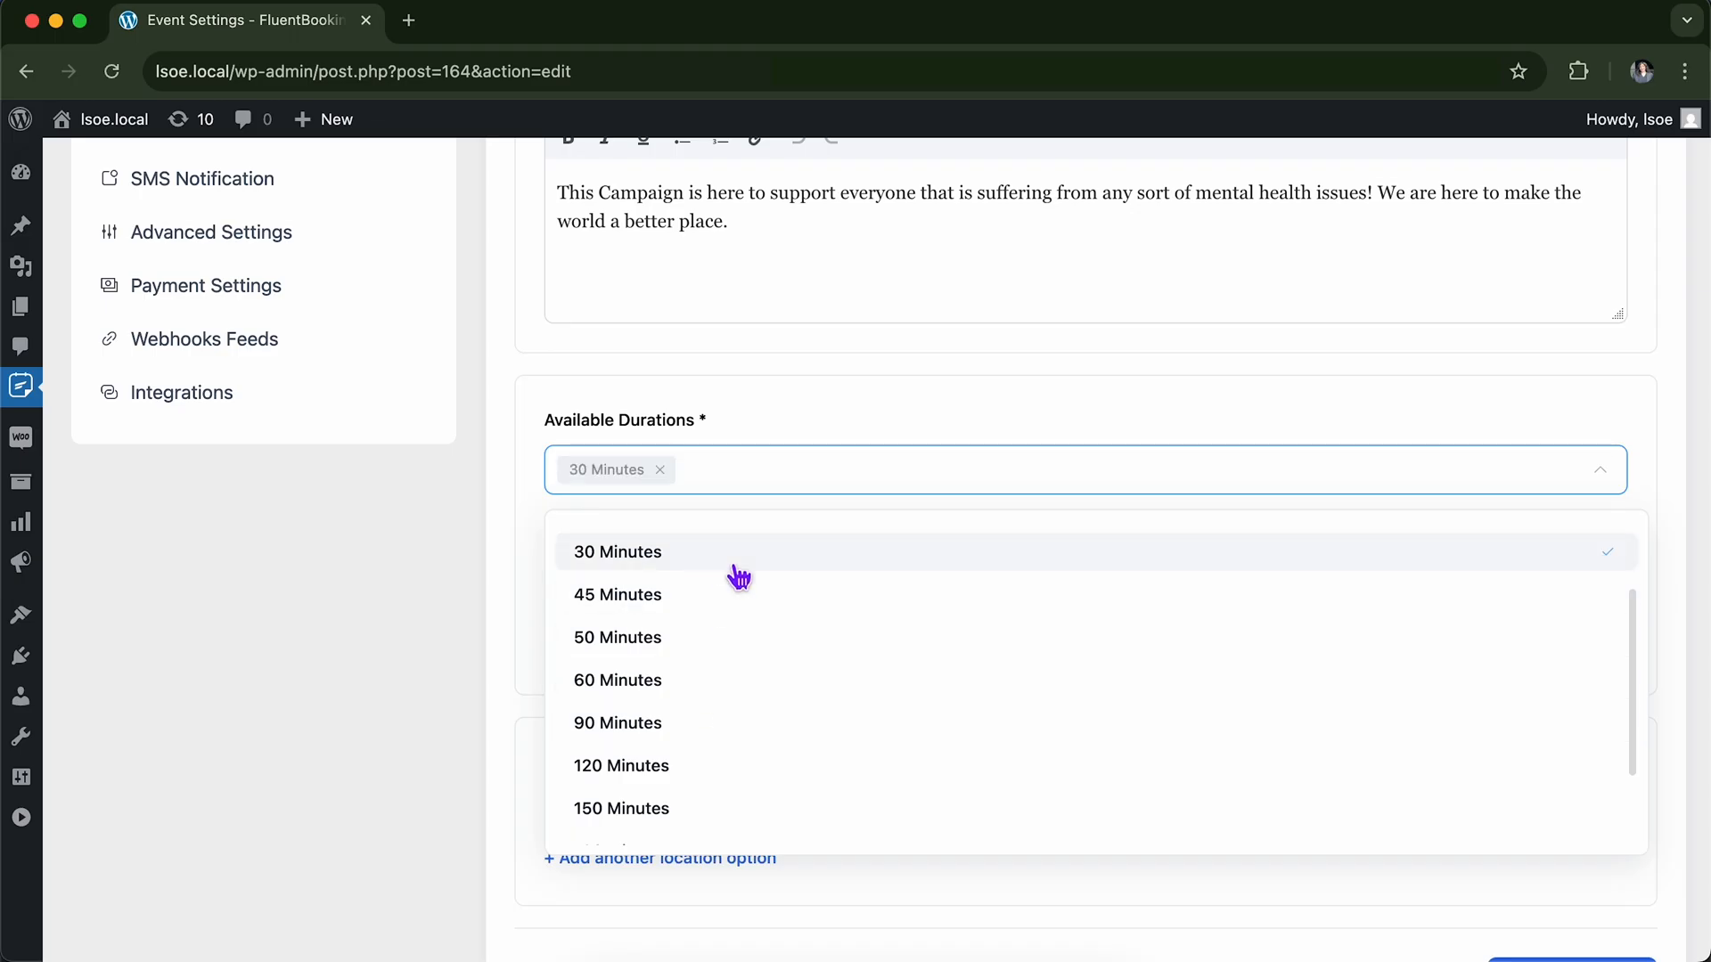
click(722, 606)
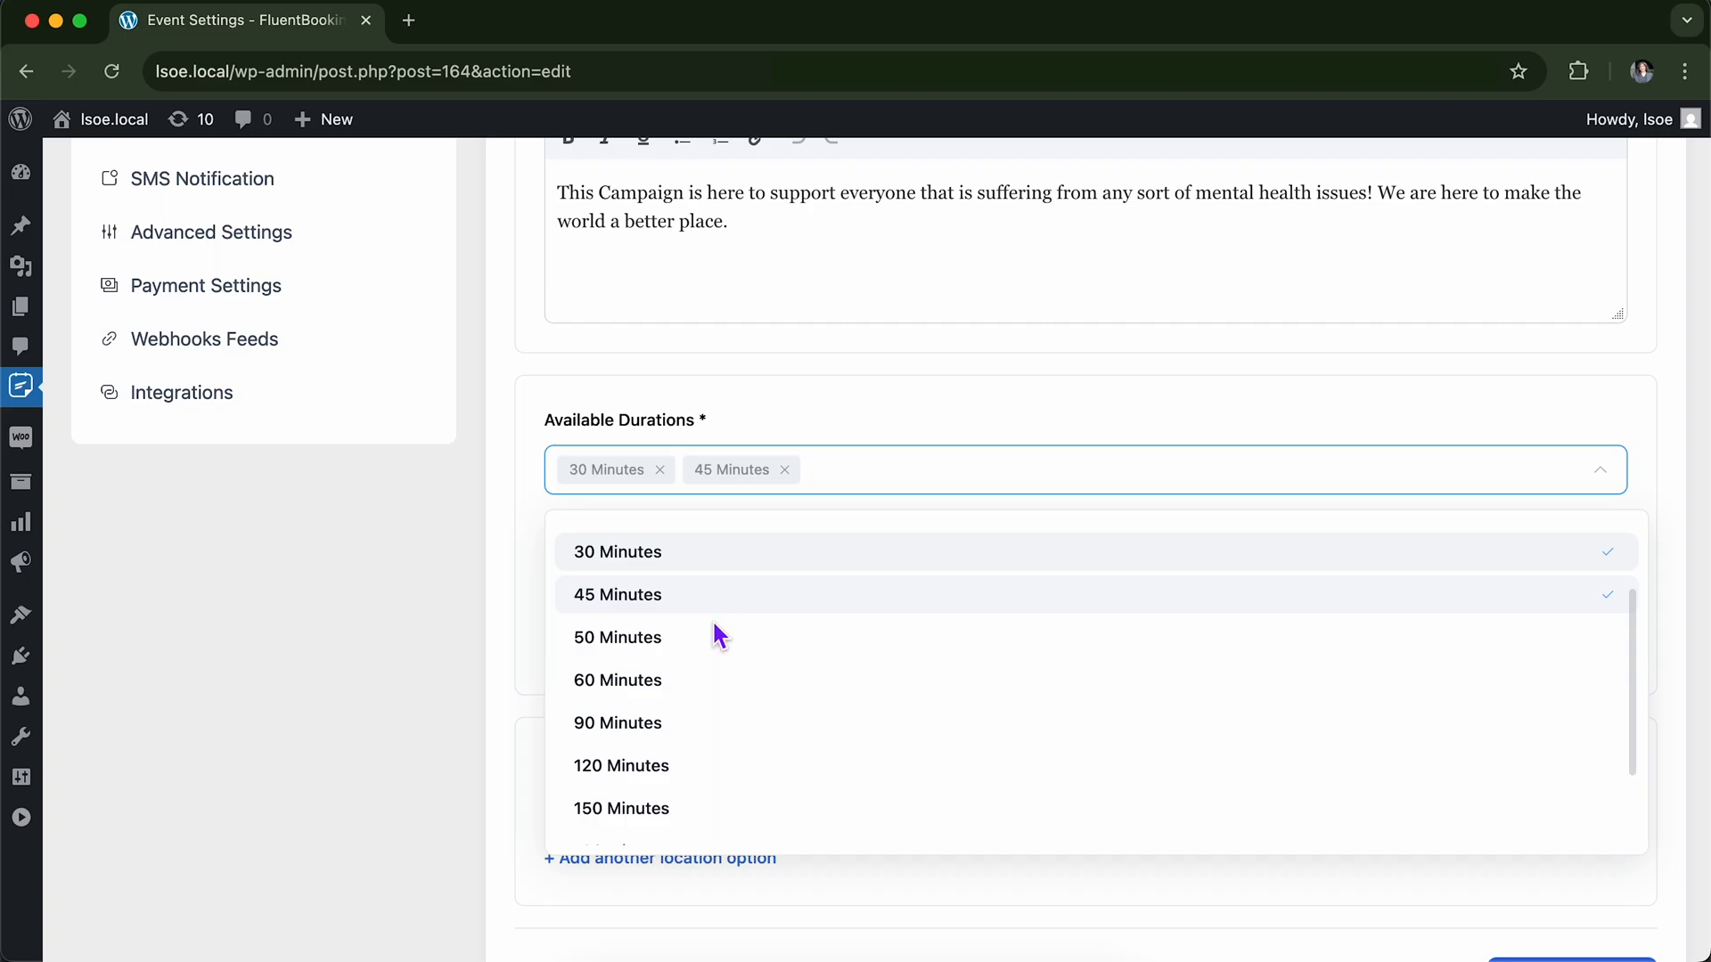
click(700, 691)
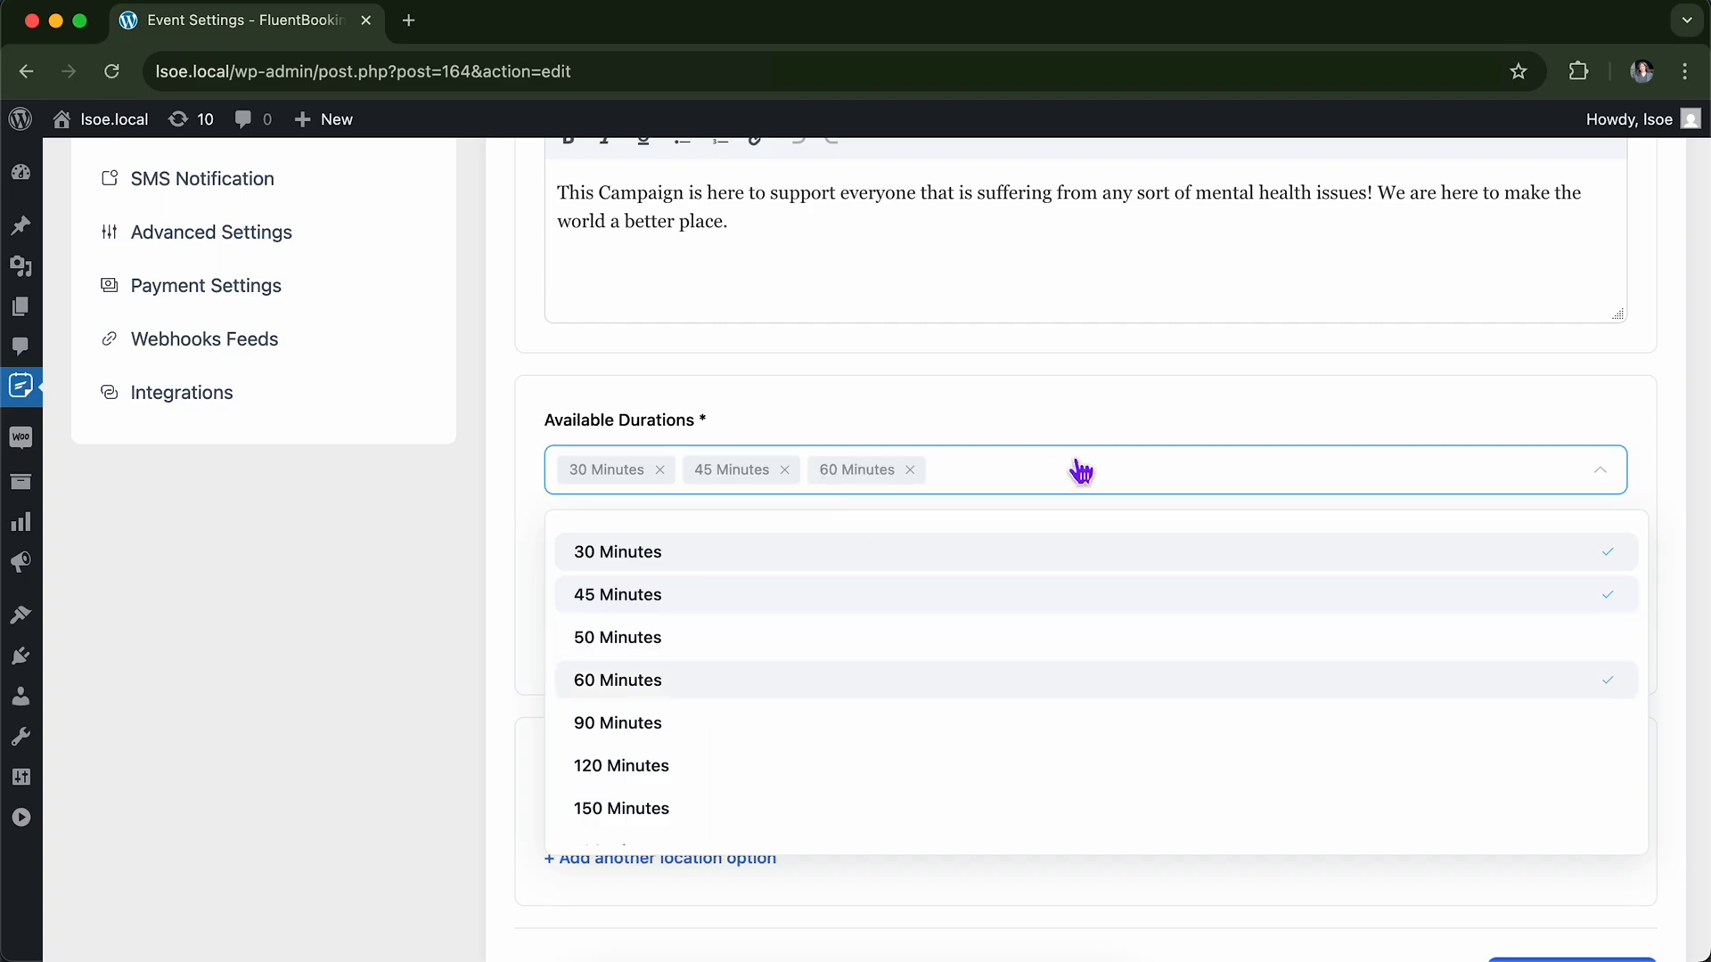
click(1093, 419)
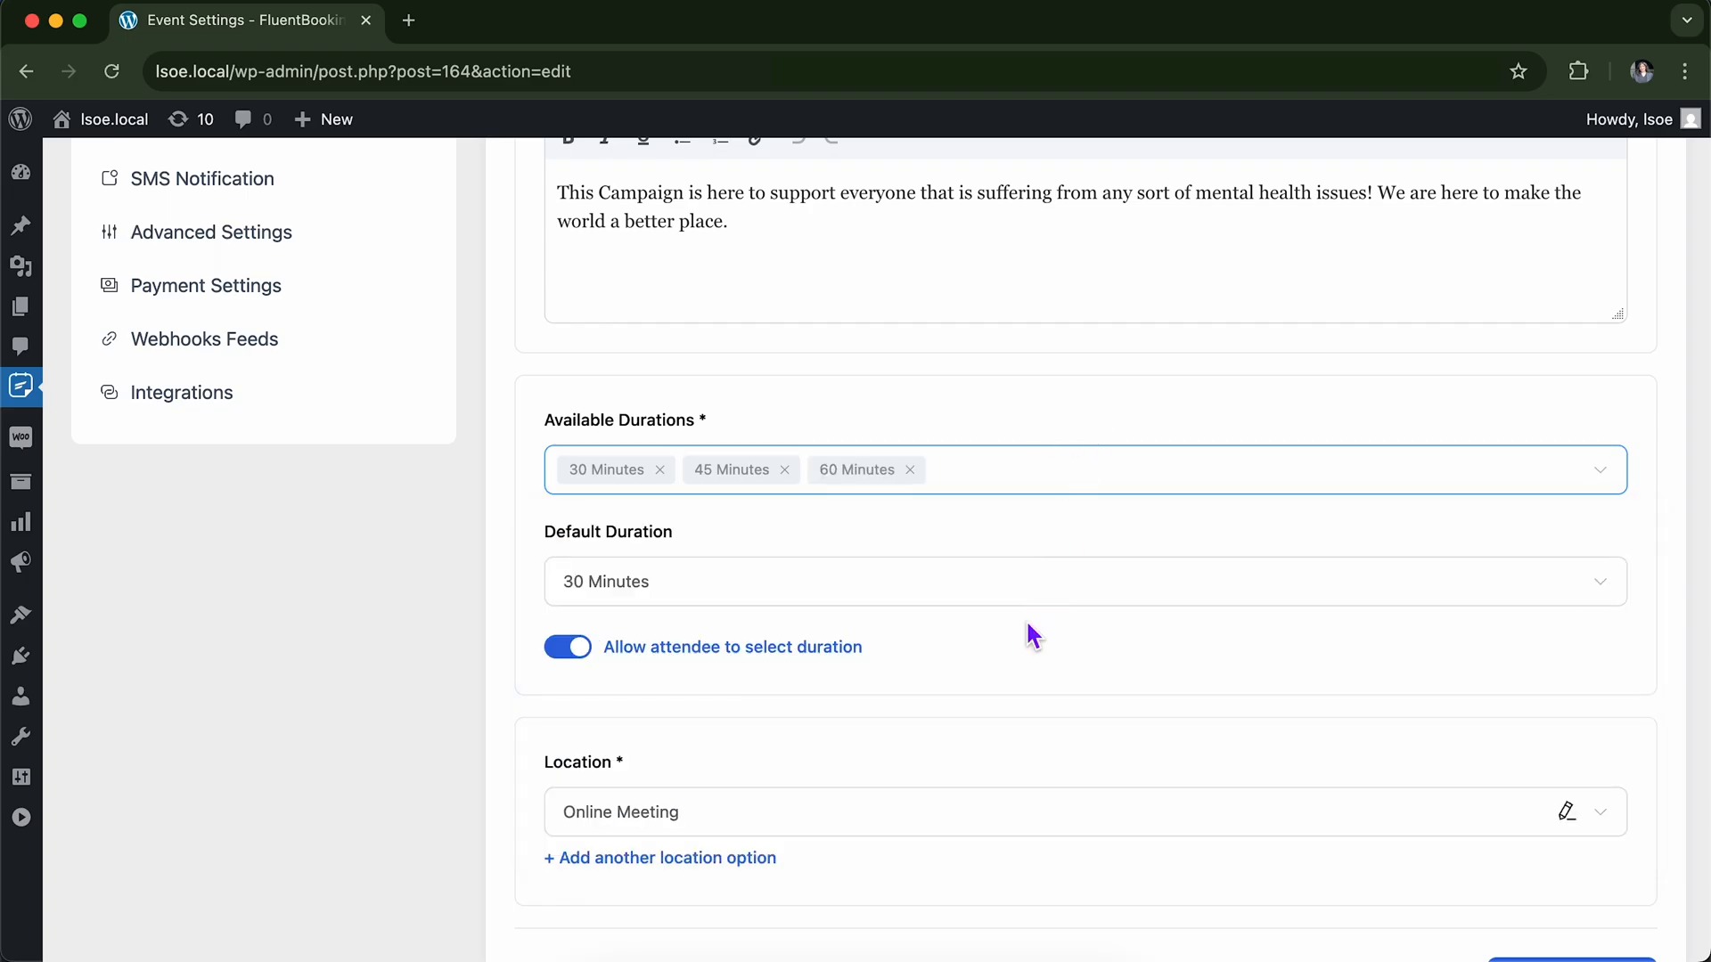
Keep 30 Minutes as the default duration and save the event detail changes.
scroll(1025, 619, down, 1)
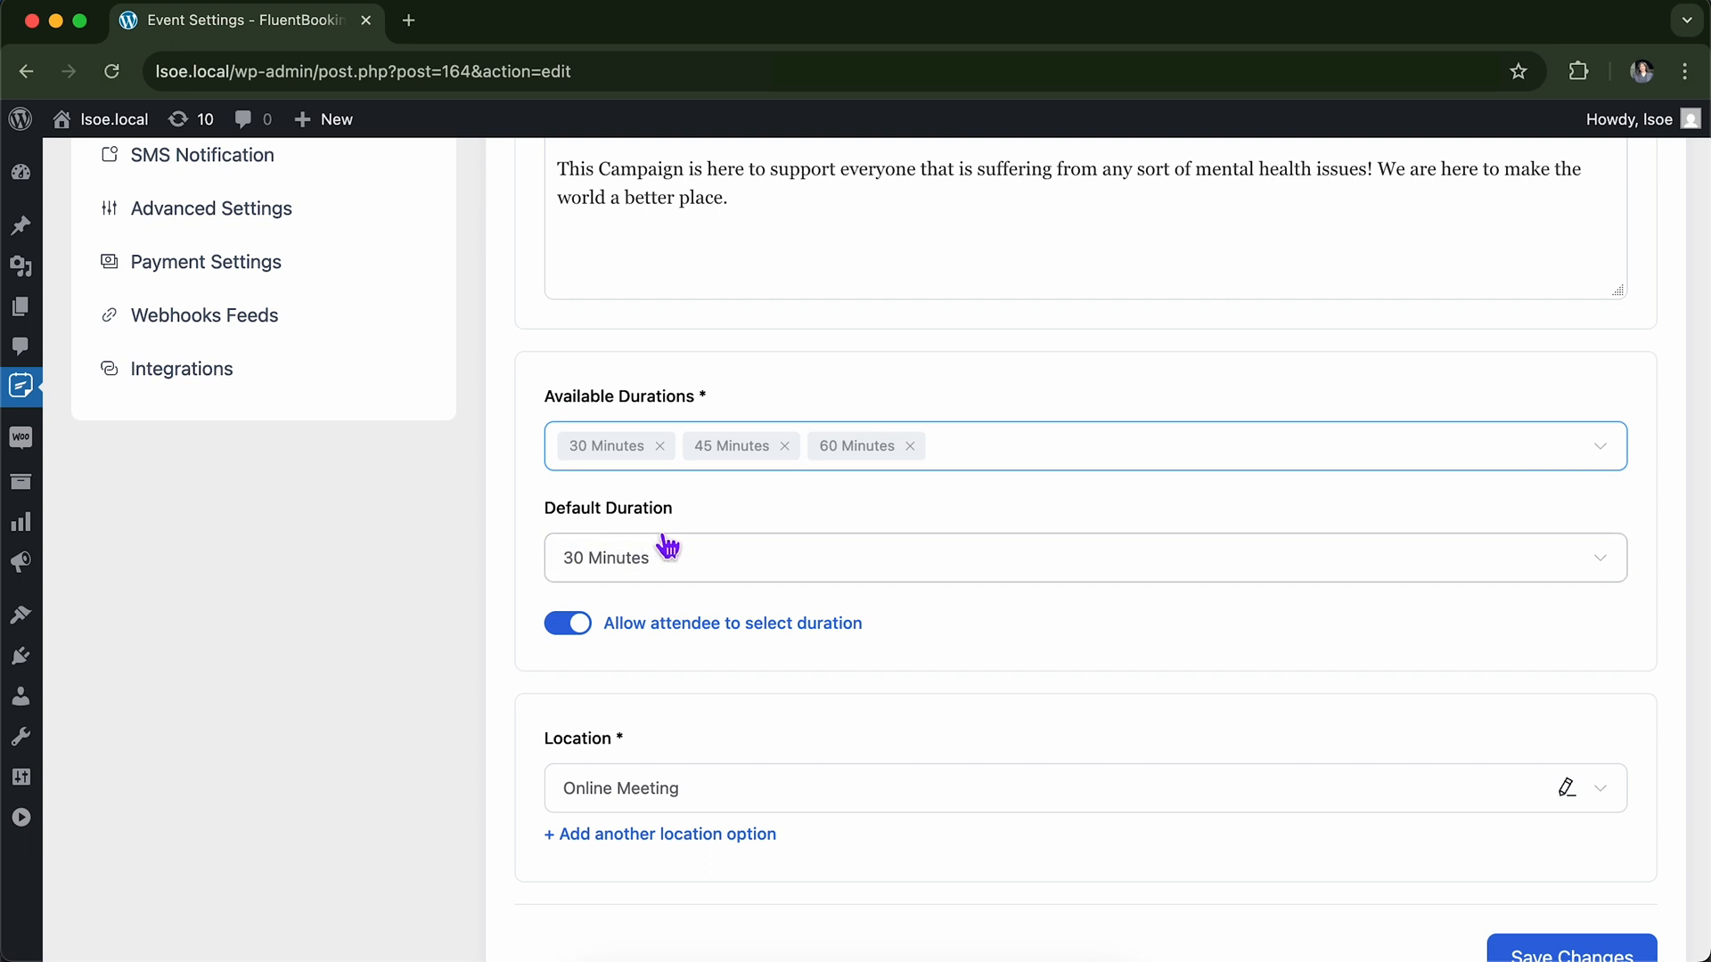
scroll(708, 564, up, 1)
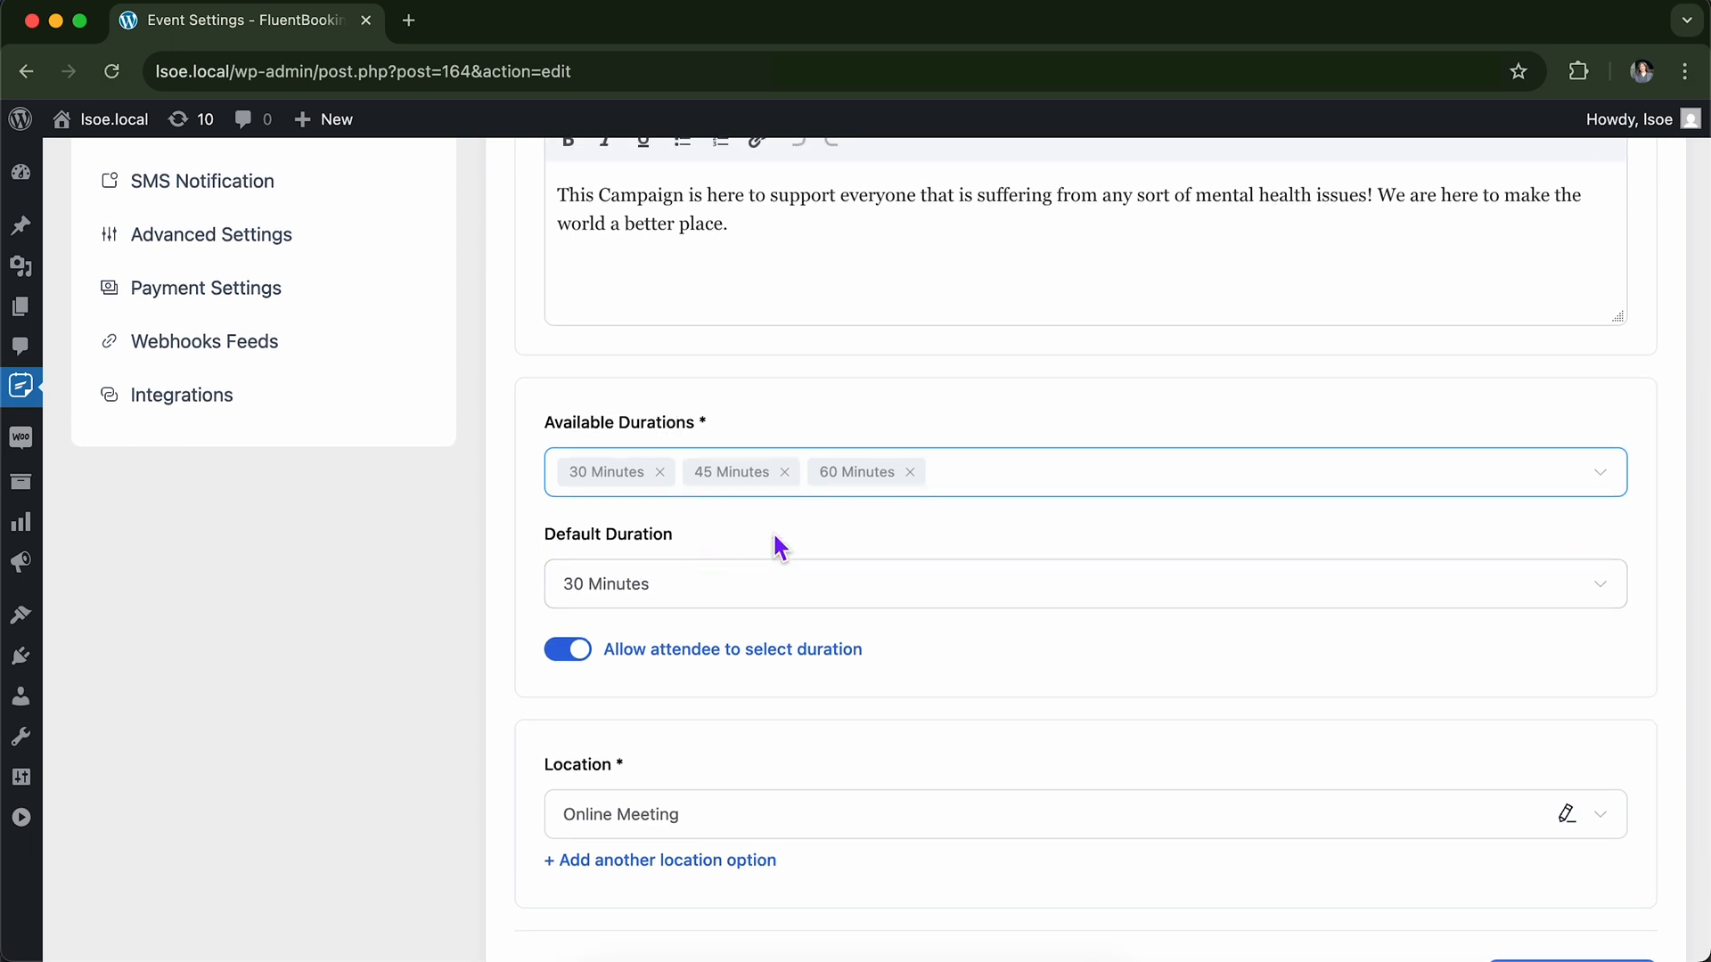
click(755, 603)
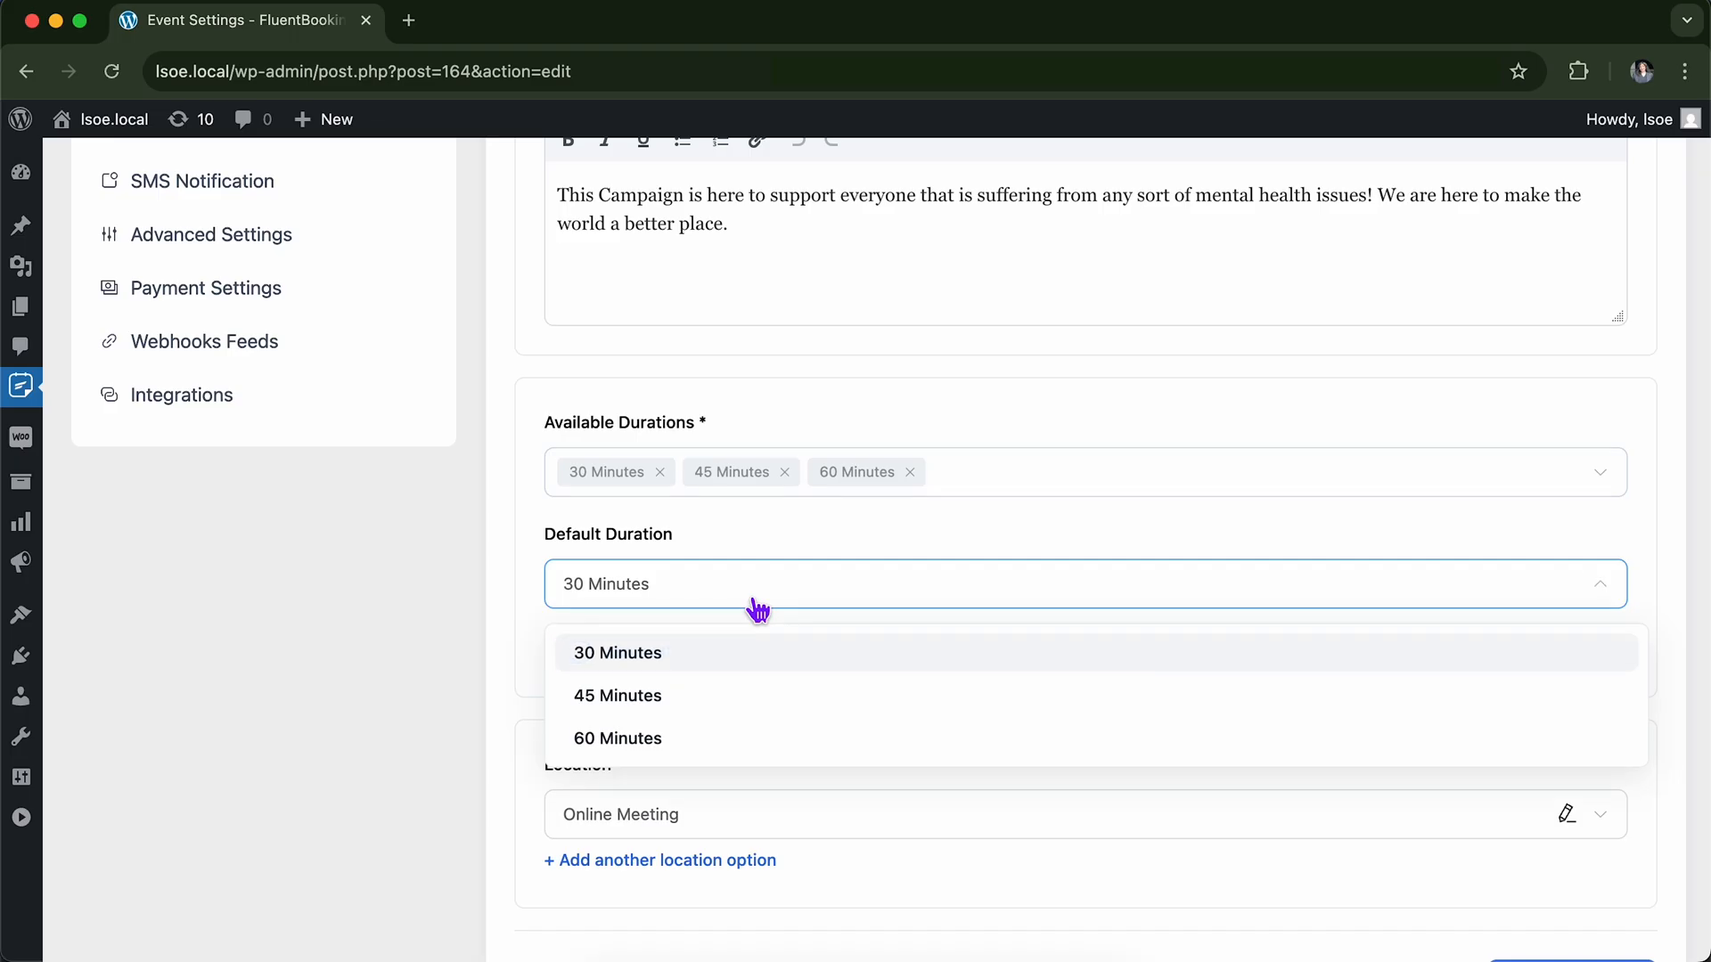
click(751, 605)
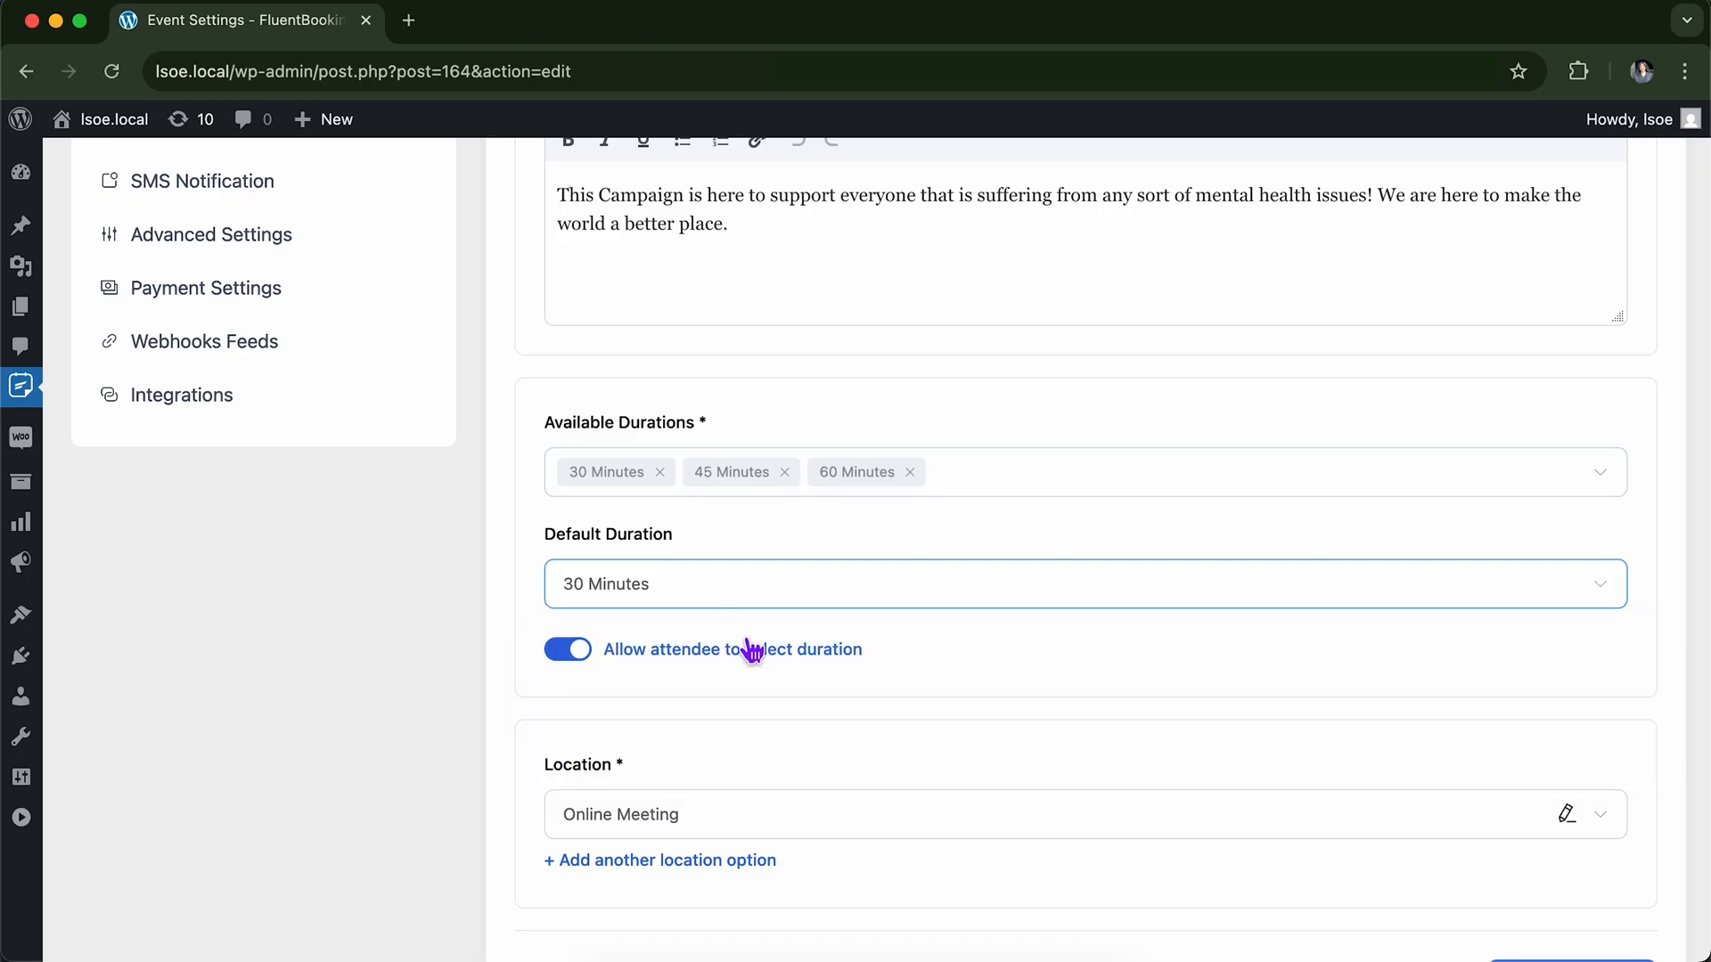
scroll(749, 652, down, 2)
click(766, 522)
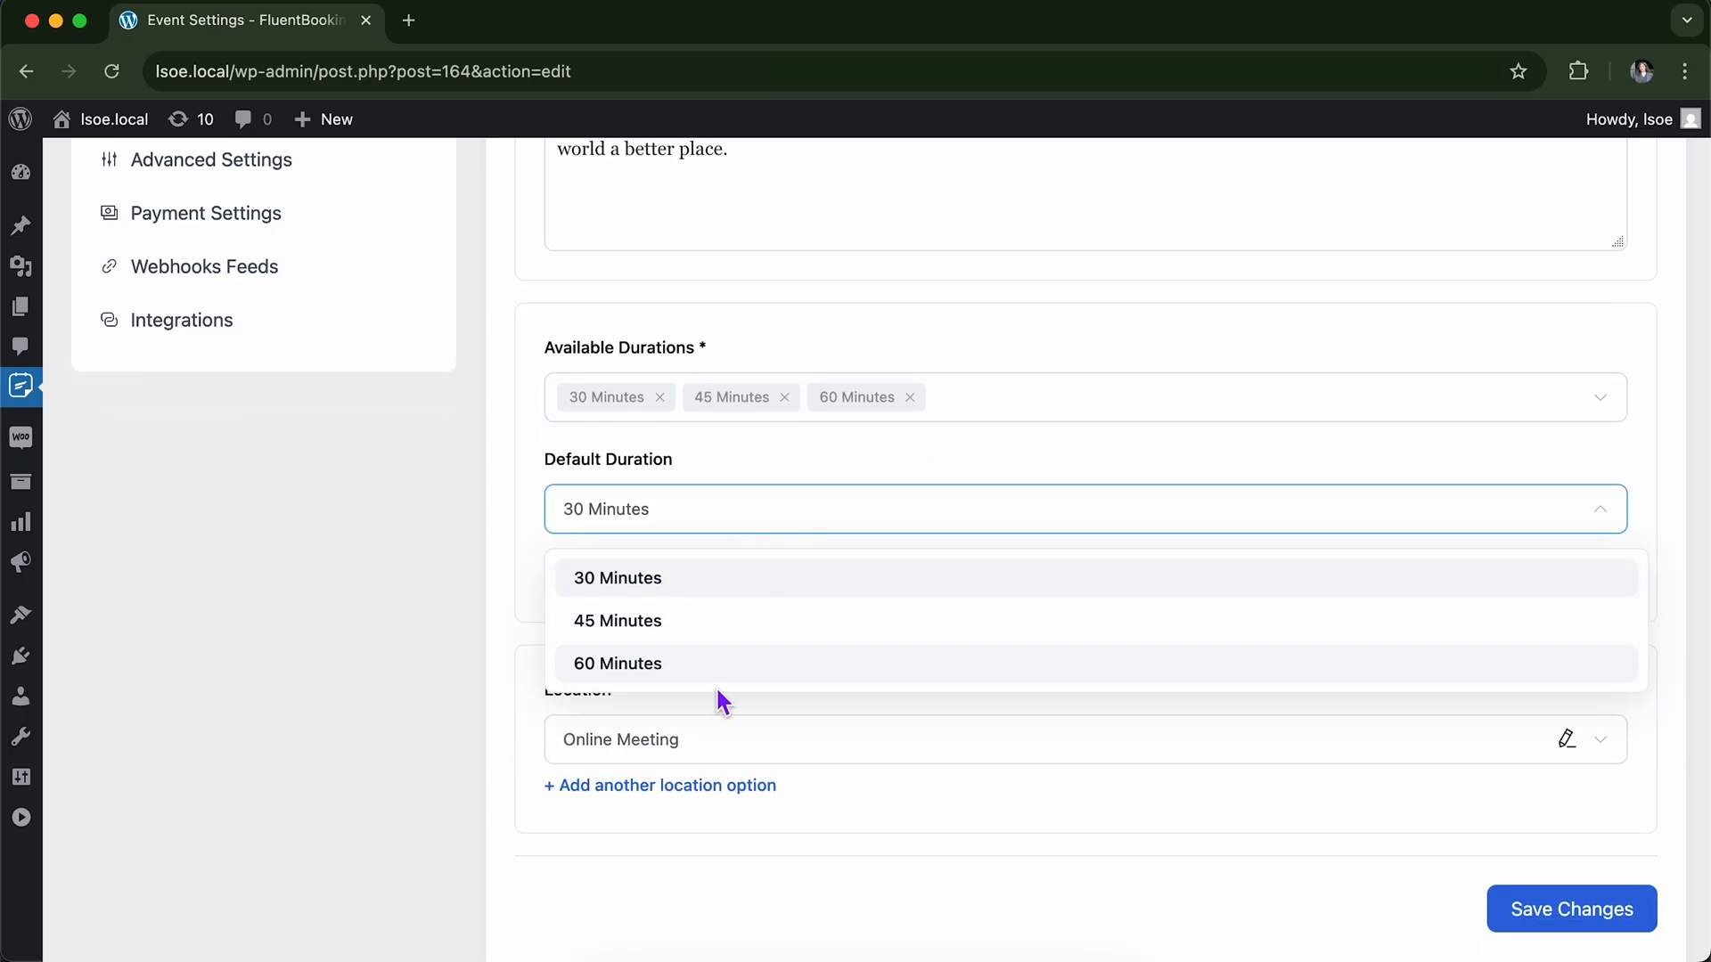
click(804, 539)
scroll(806, 651, down, 2)
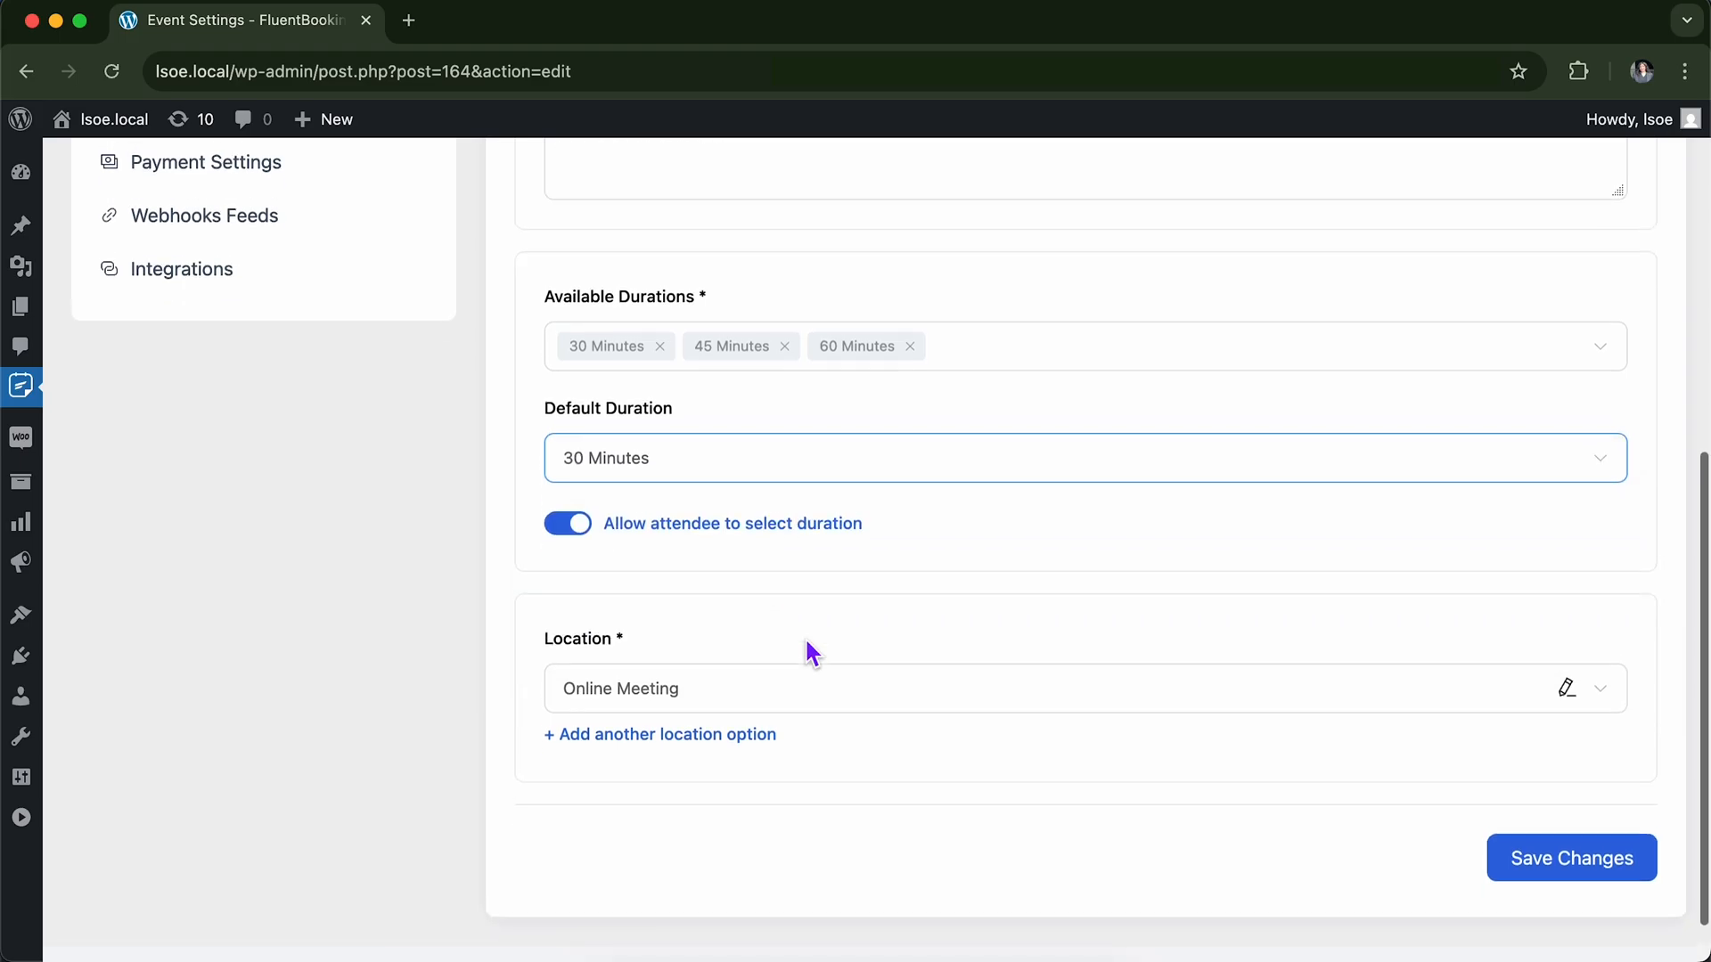
scroll(805, 638, down, 1)
click(1583, 828)
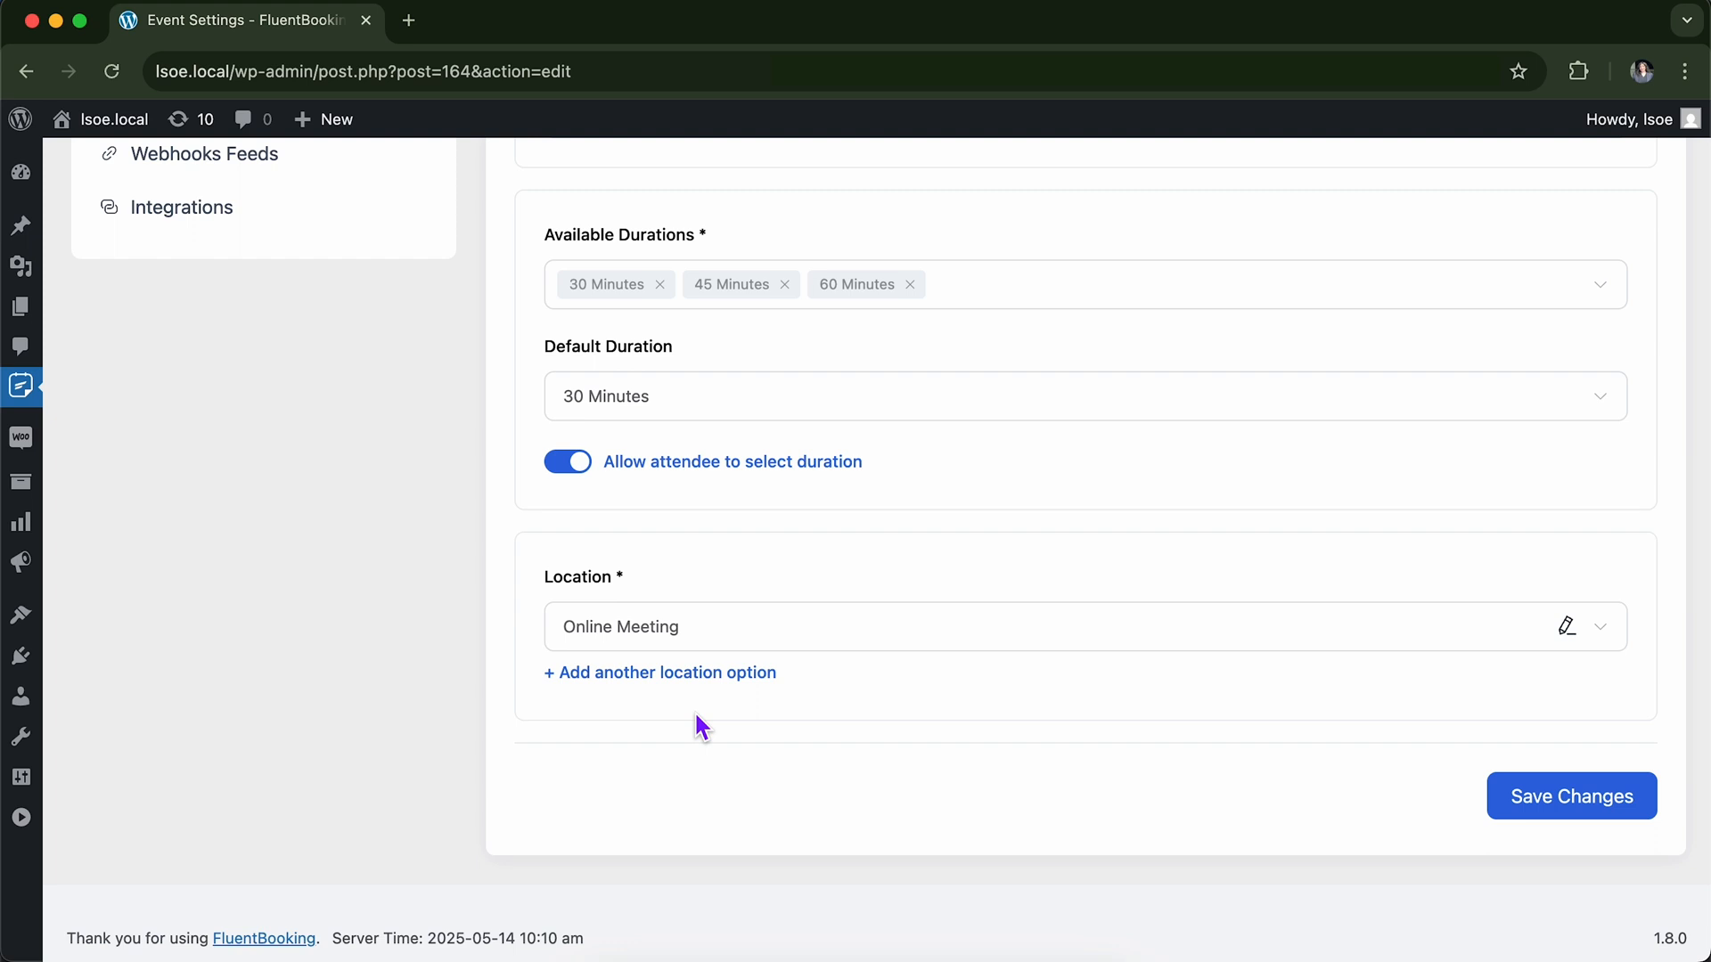
Add another location option to review the available location types, and remove the empty entry.
click(718, 676)
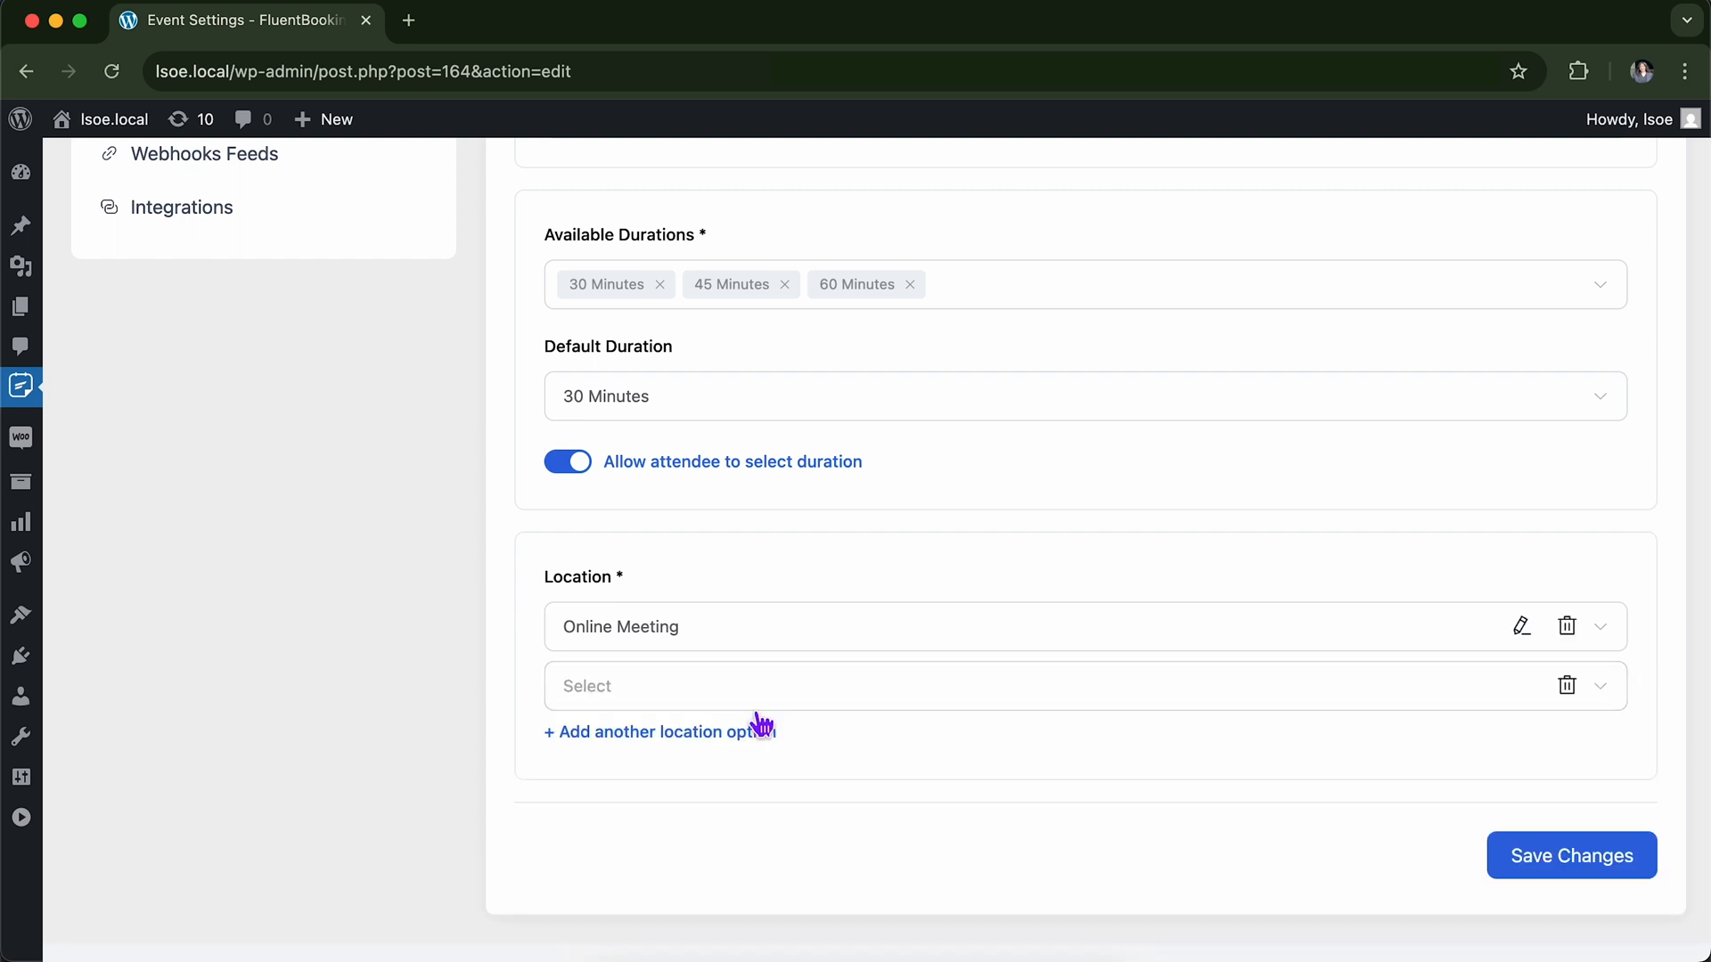
click(1120, 689)
scroll(1169, 485, down, 1)
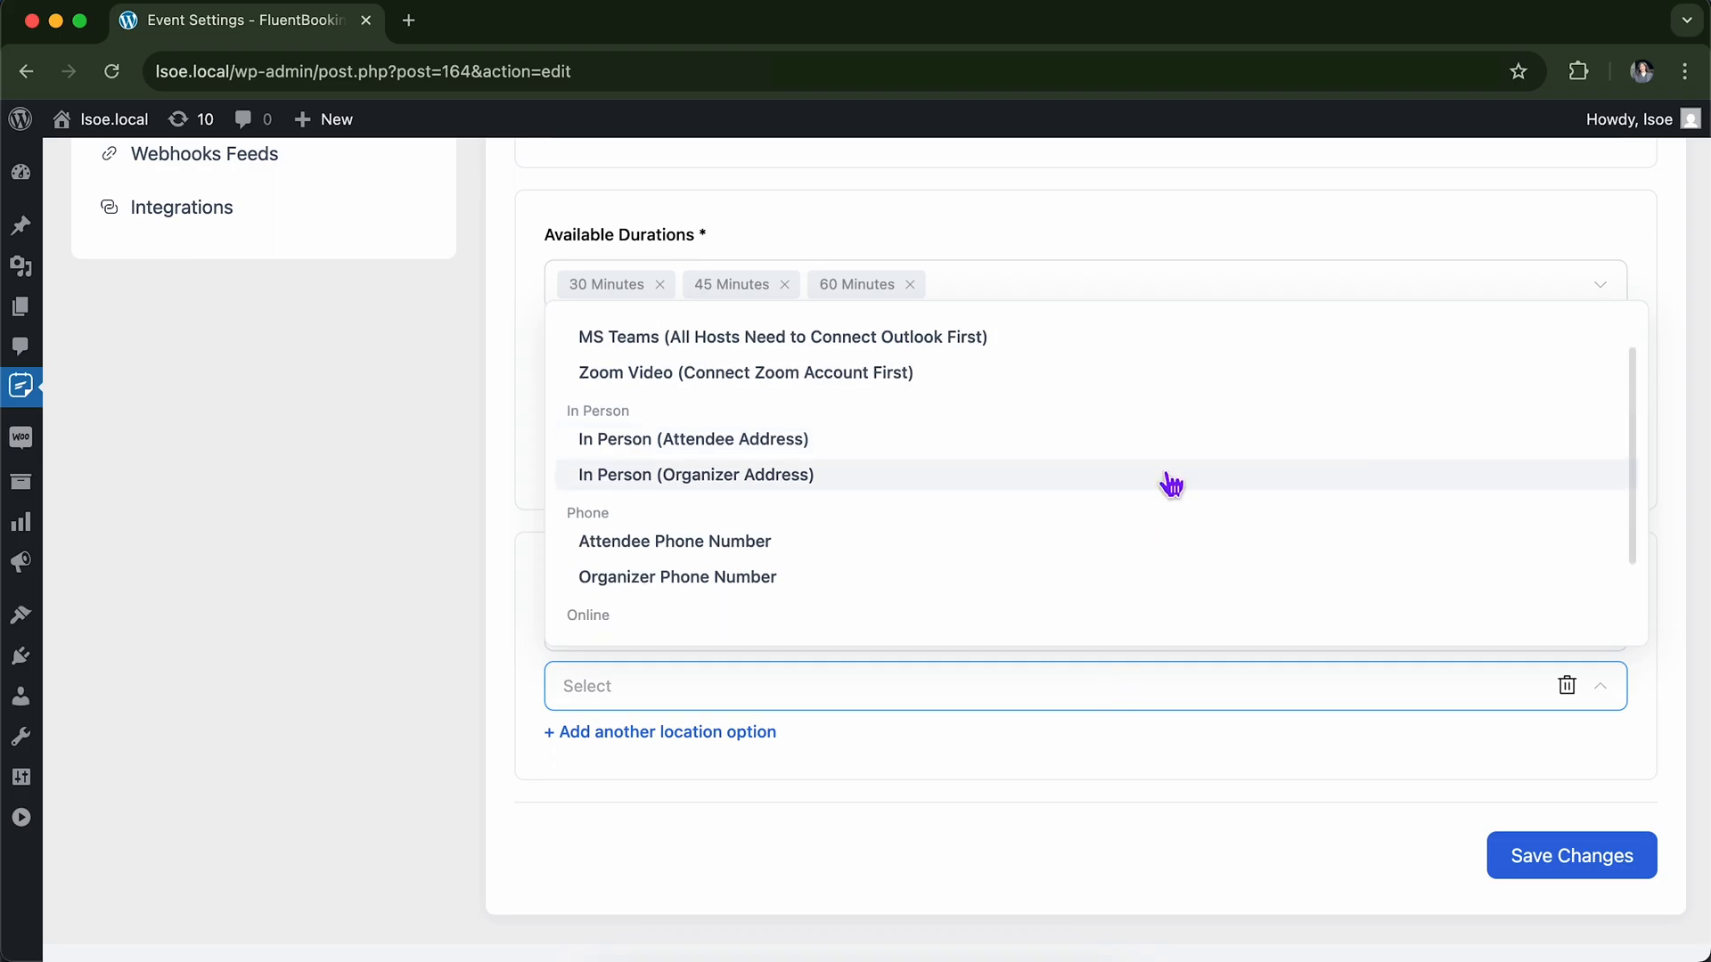
scroll(1313, 369, up, 1)
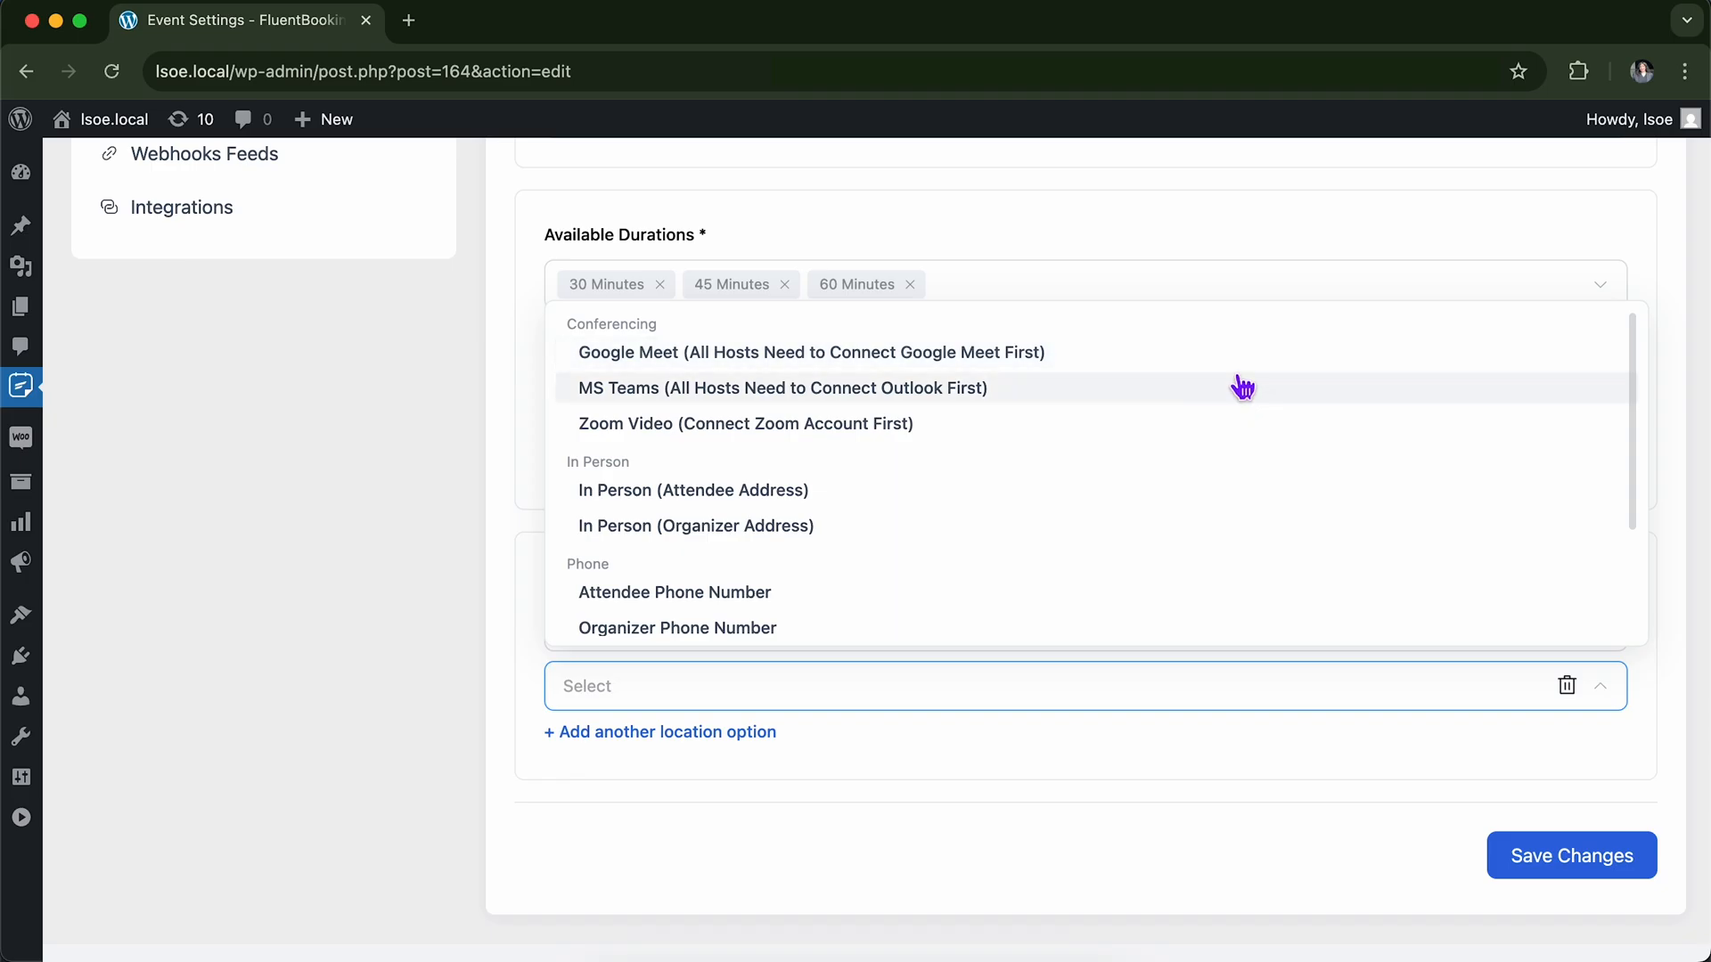
click(1232, 782)
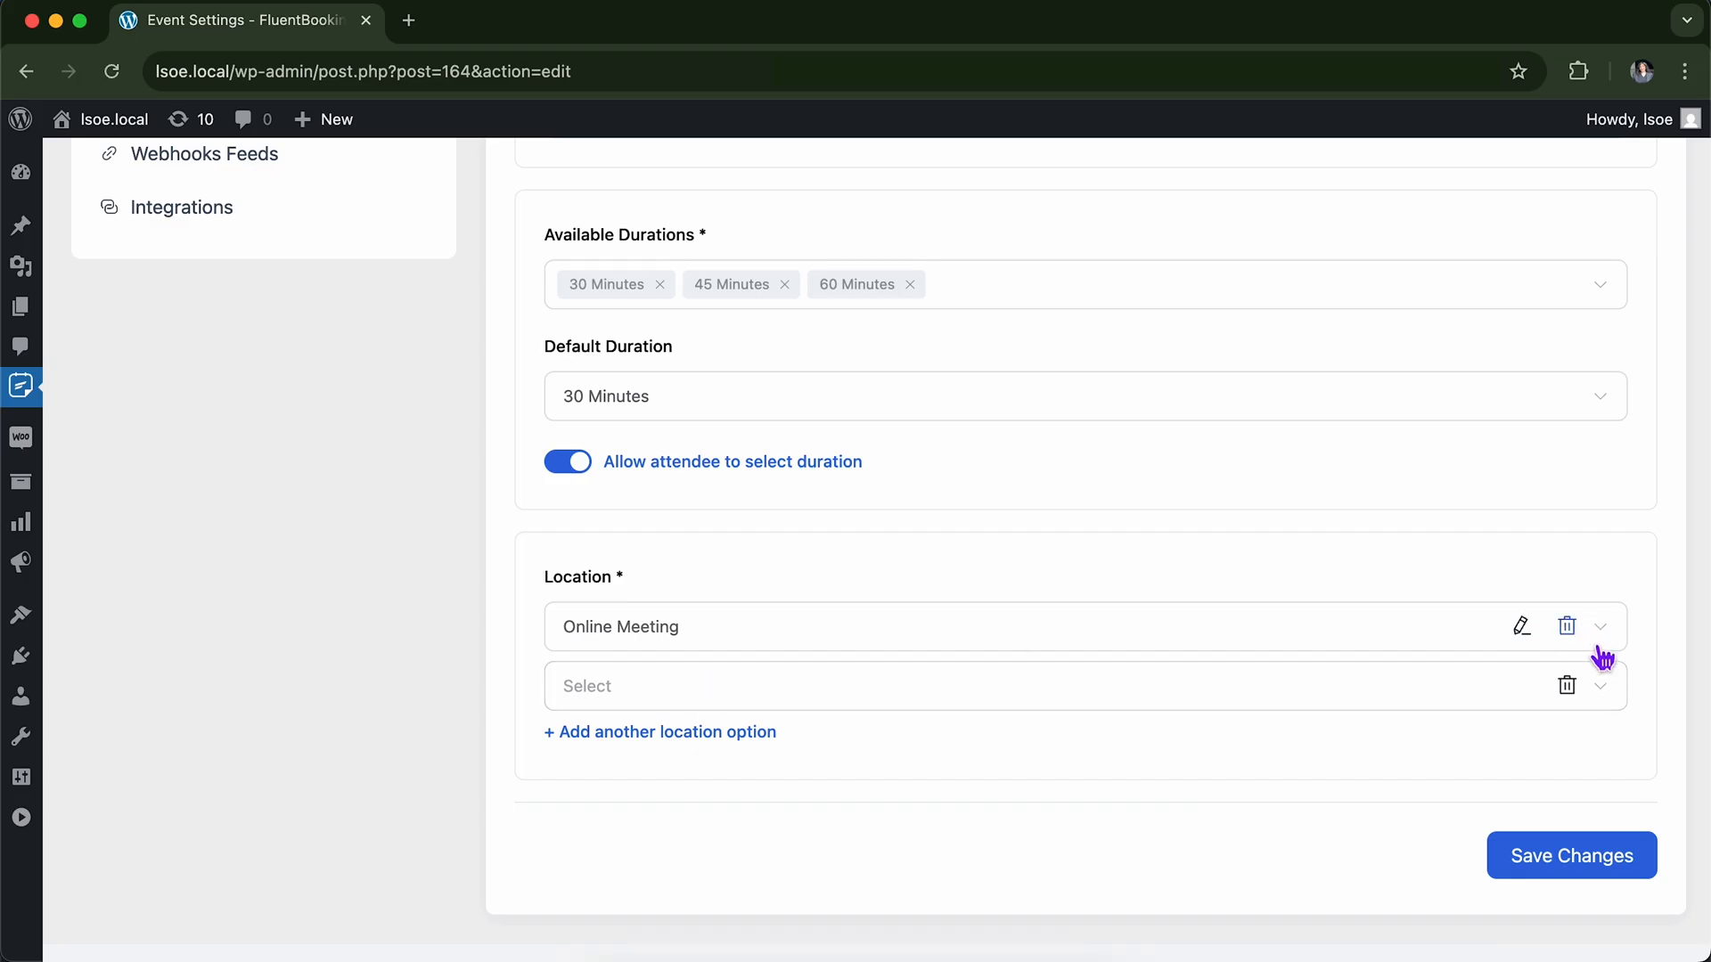
click(1568, 688)
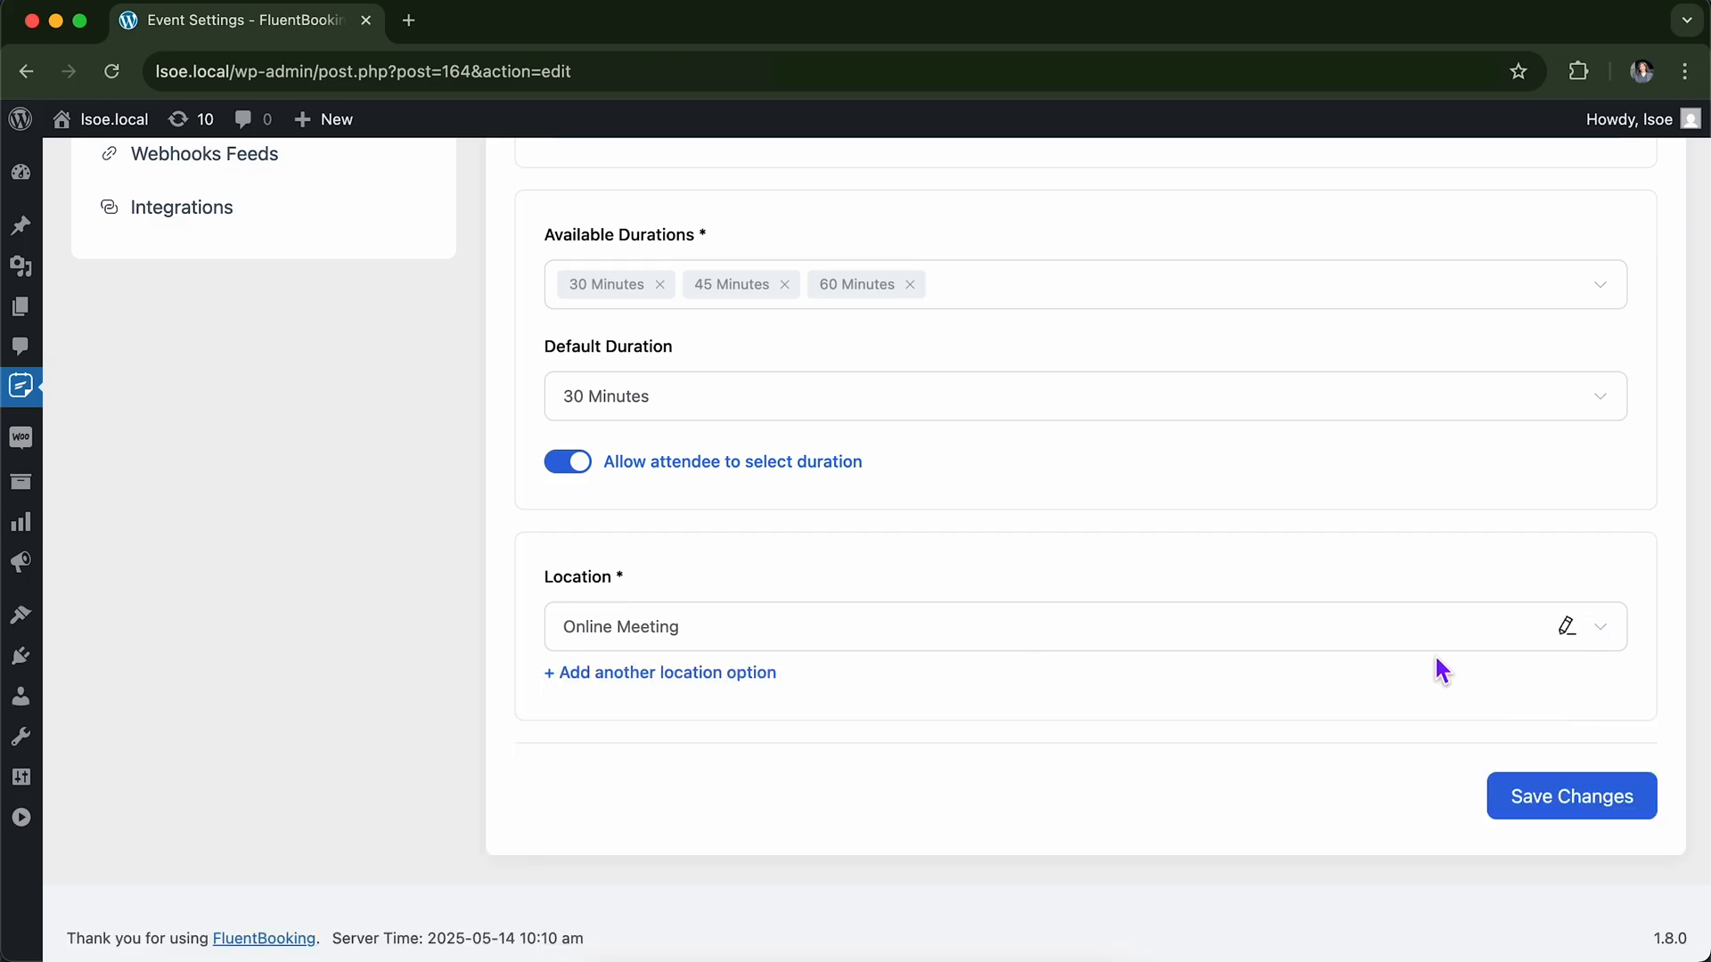
scroll(1434, 654, up, 2)
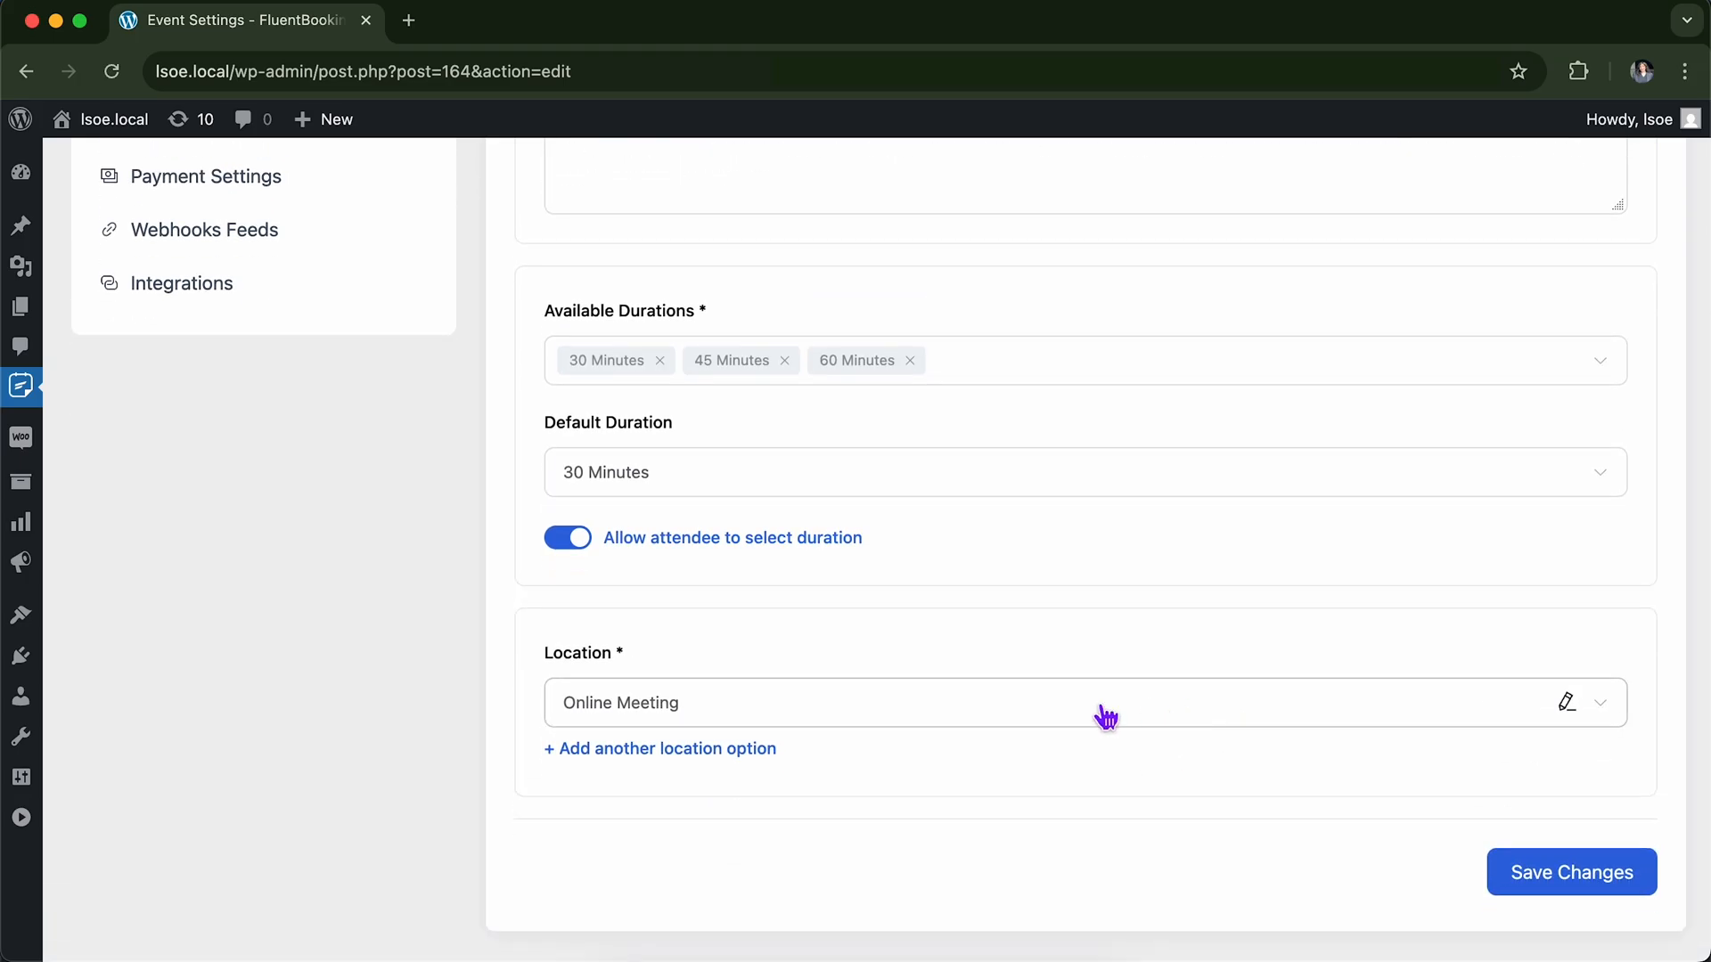
Open the event's Assignment settings and review the team members offered for adding.
scroll(1105, 716, up, 3)
scroll(1105, 716, up, 4)
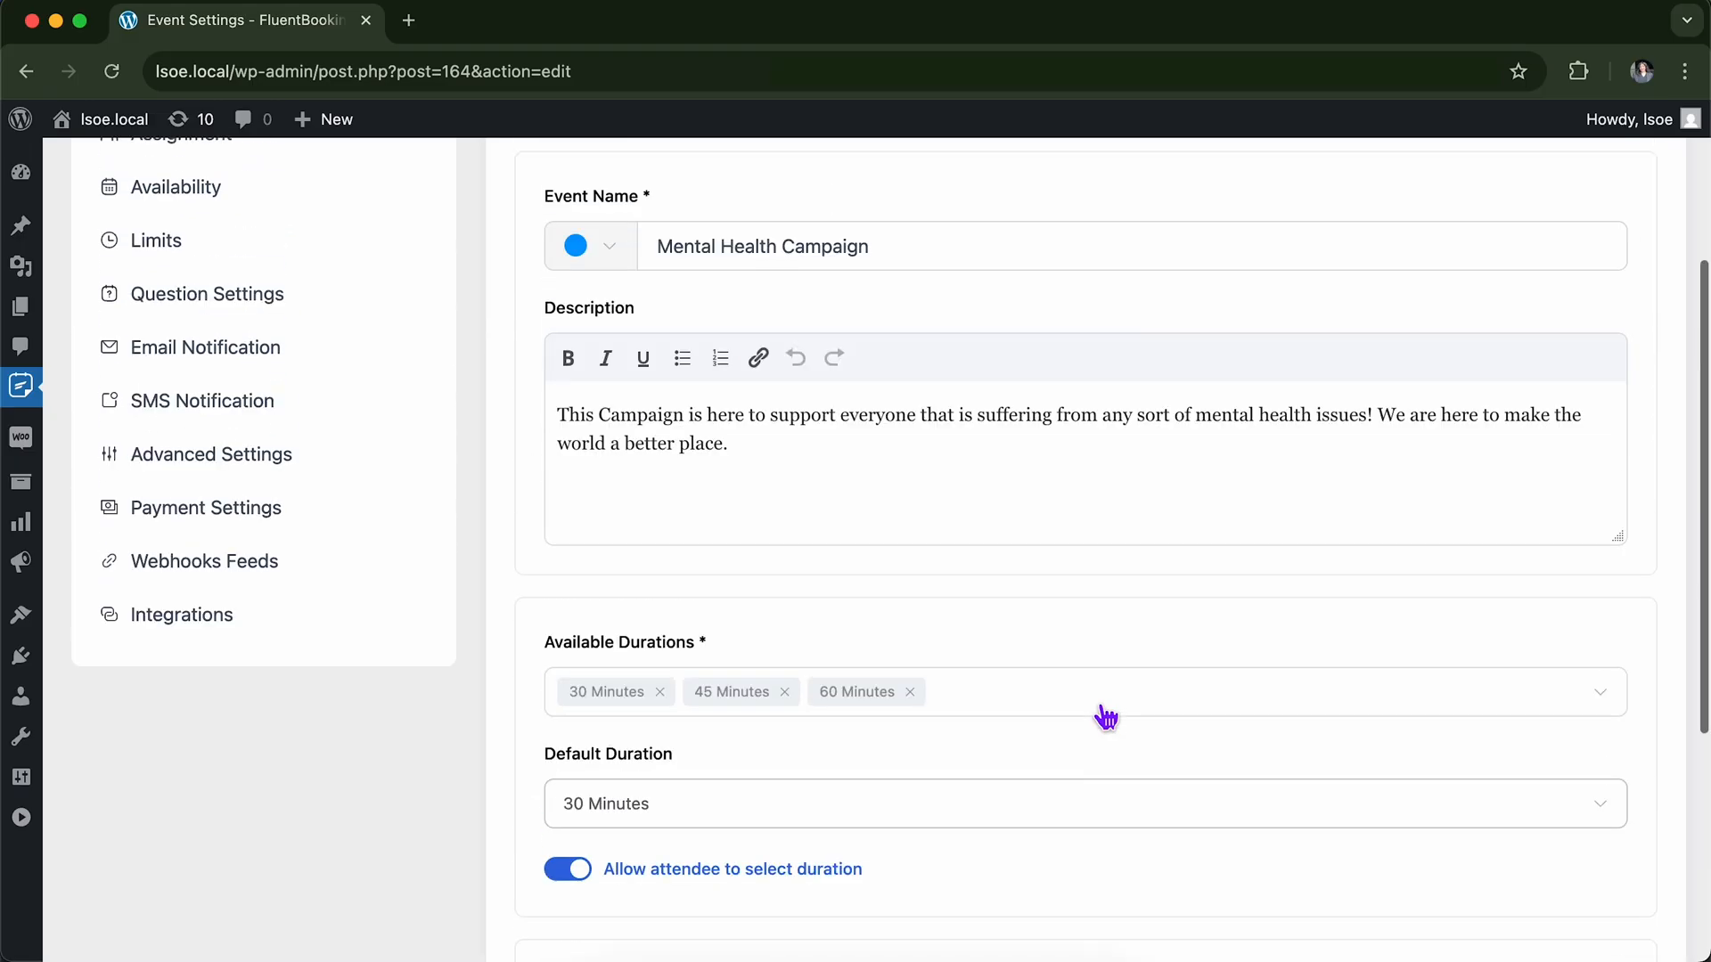
scroll(1100, 704, down, 1)
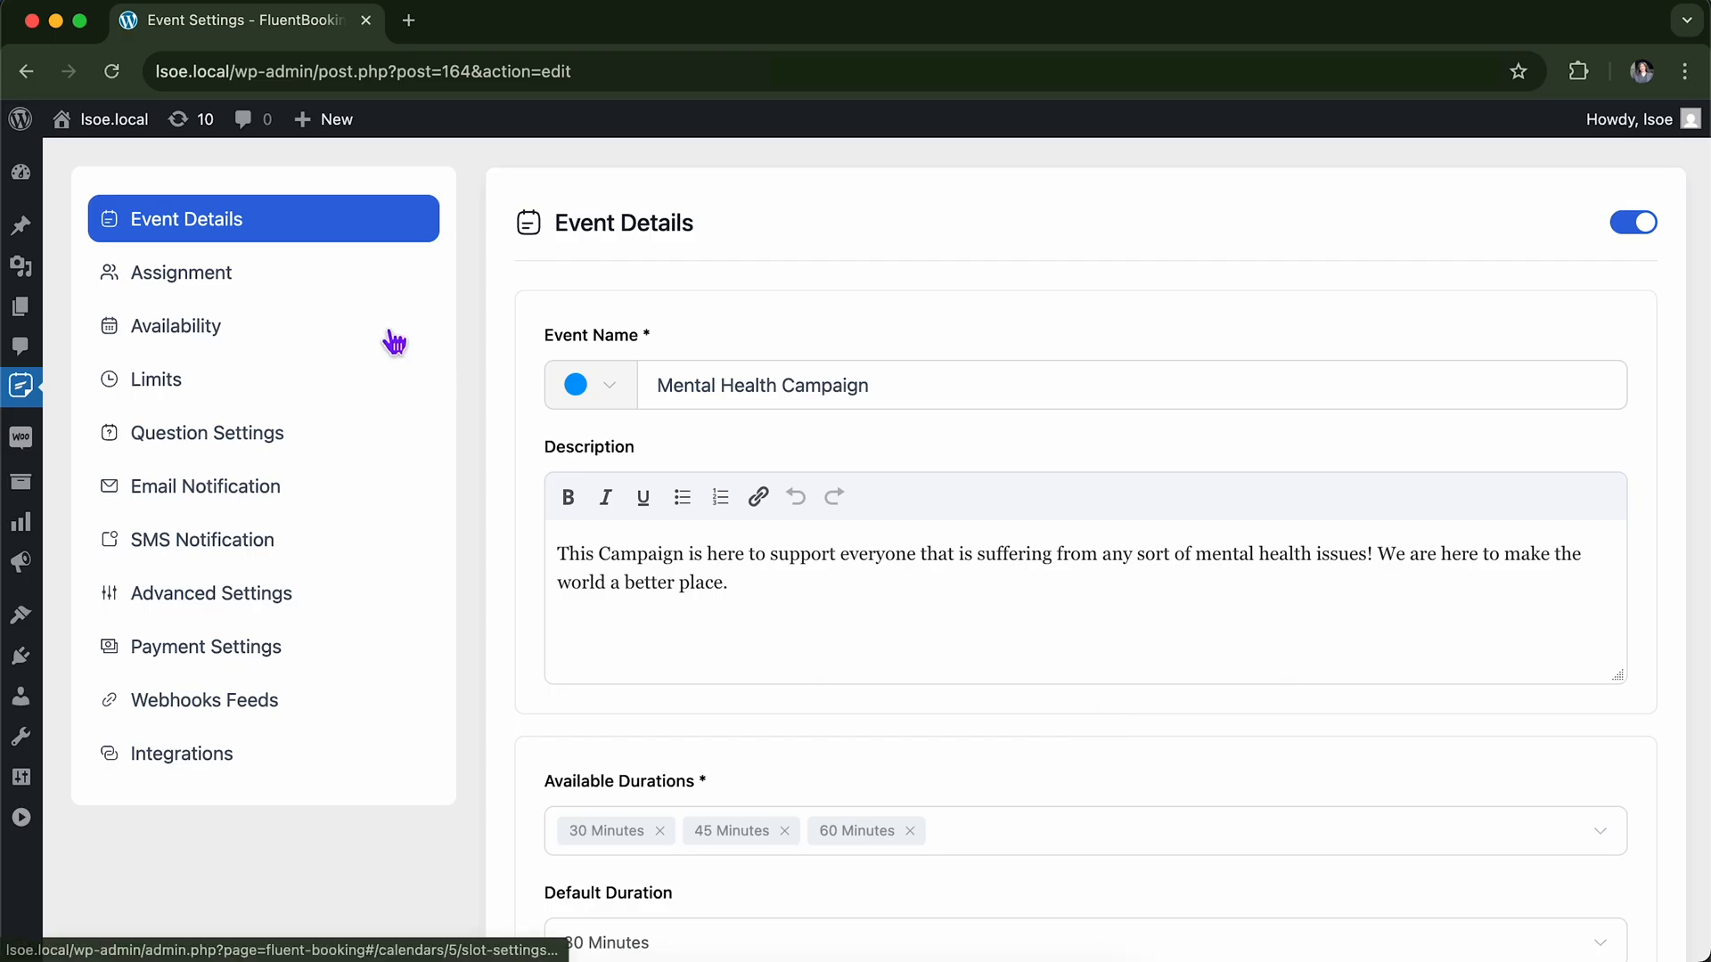
click(357, 287)
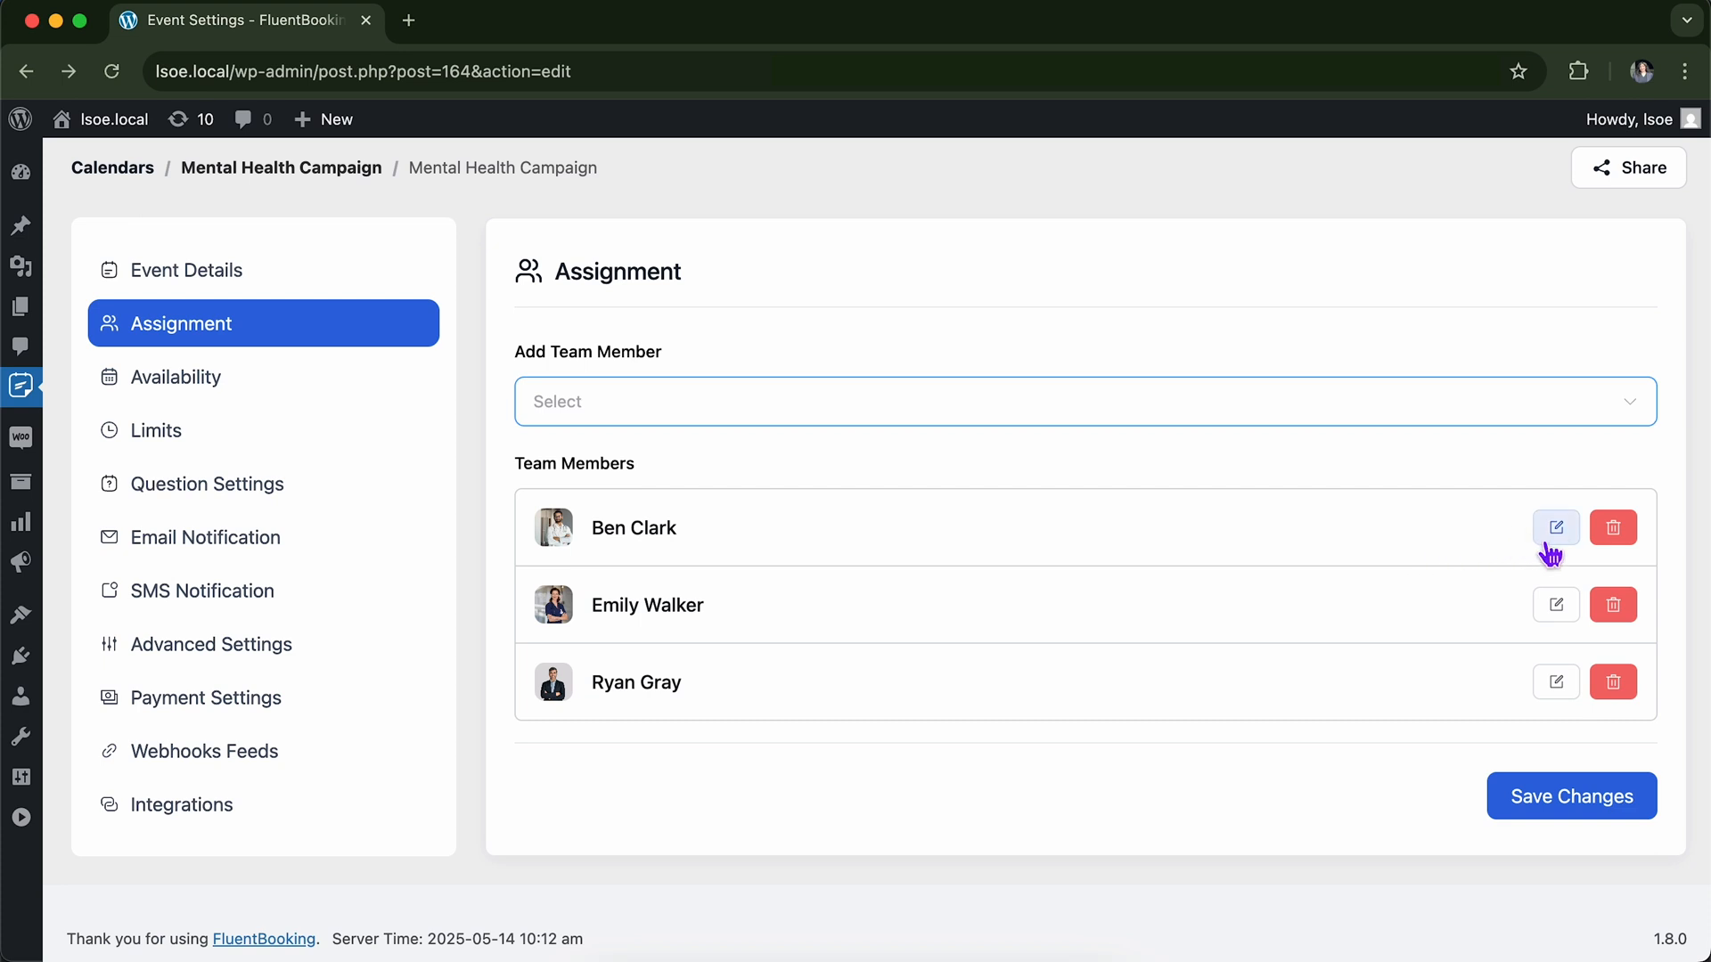
click(1446, 423)
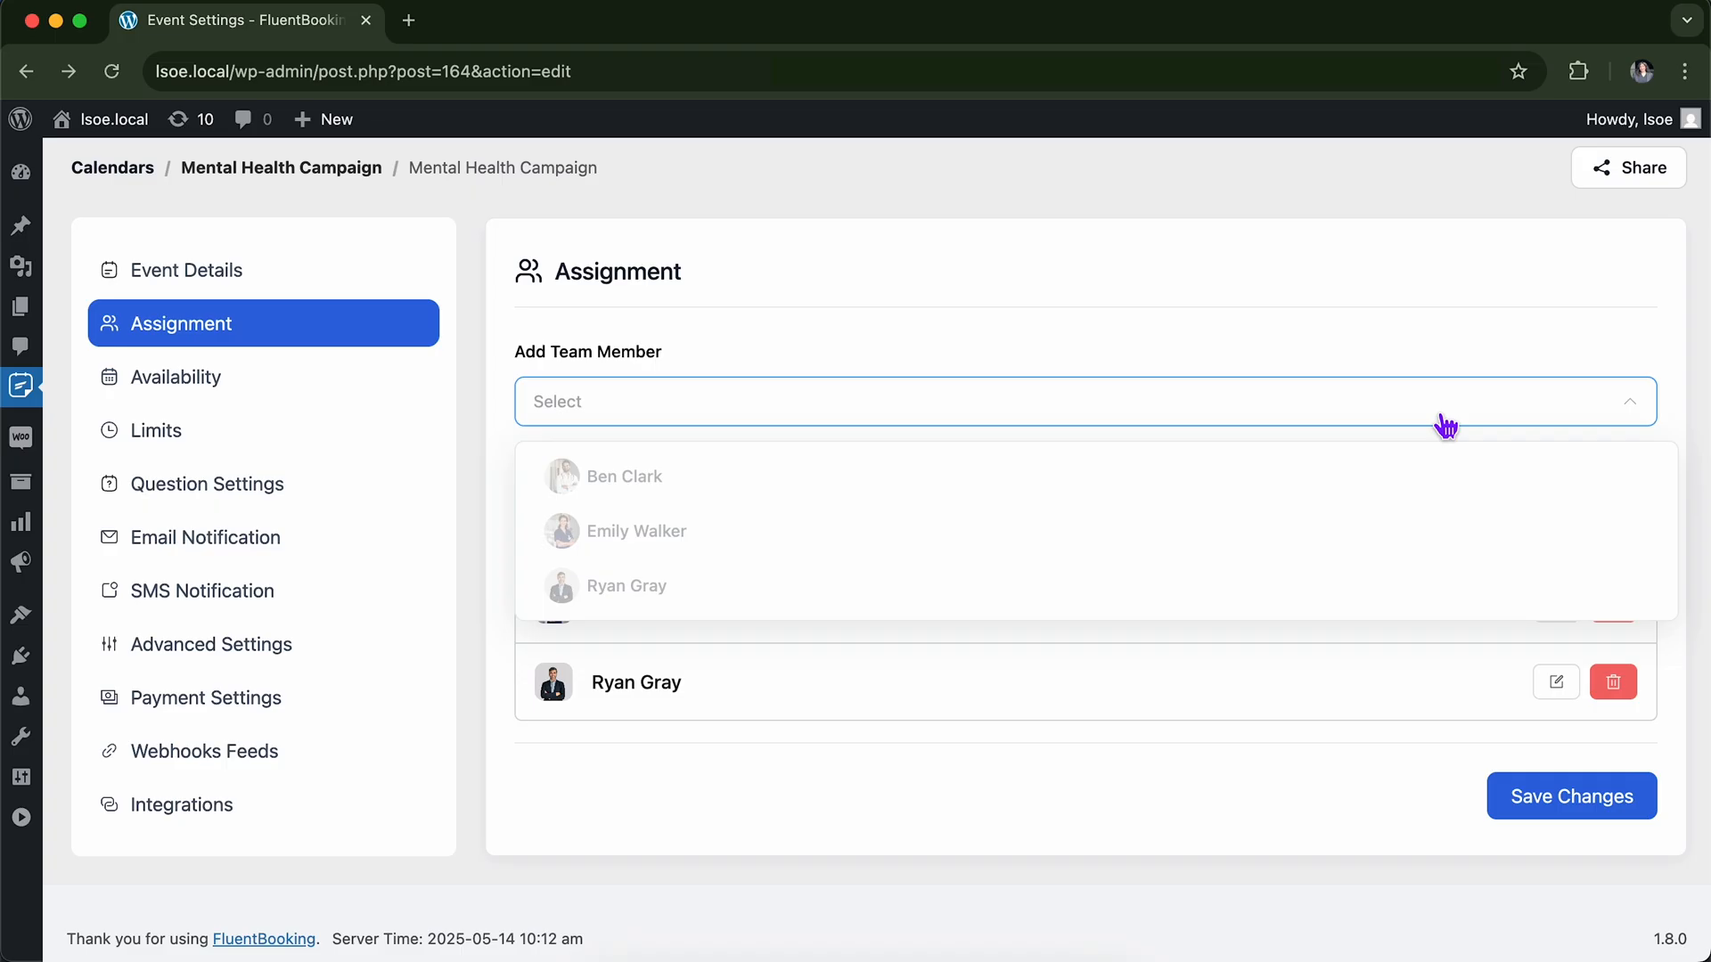
click(1446, 424)
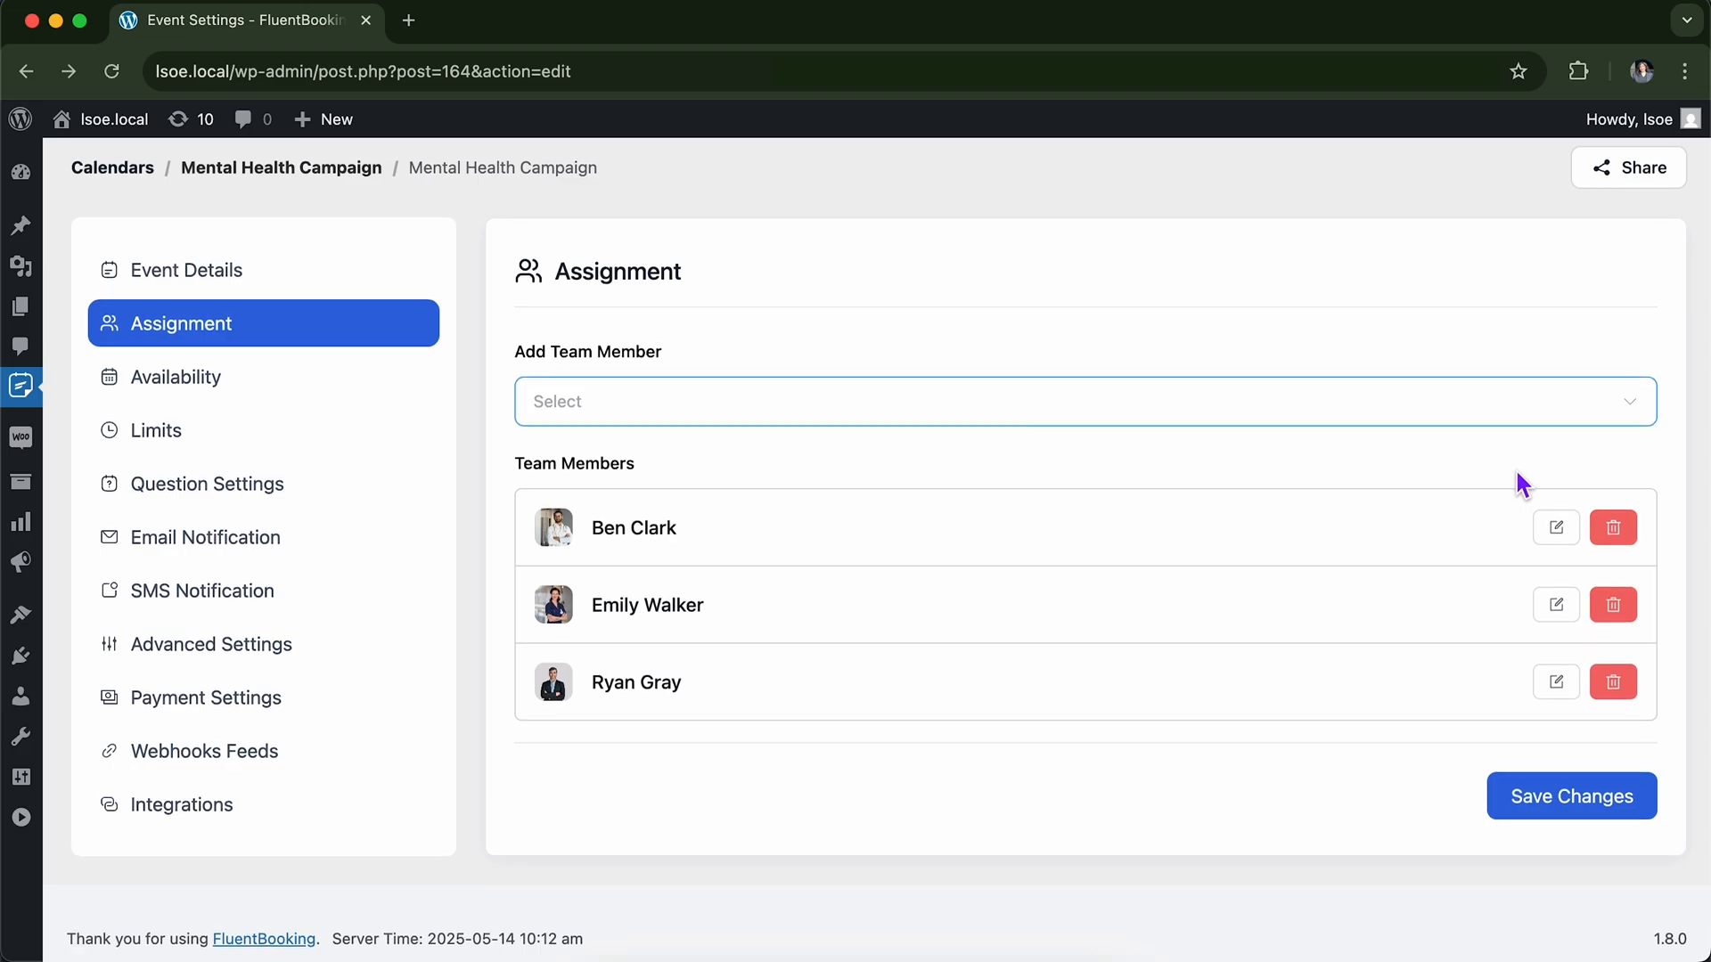
Open the first team member's host settings and examine the avatar, featured image and host name fields.
click(1554, 533)
scroll(1333, 661, down, 2)
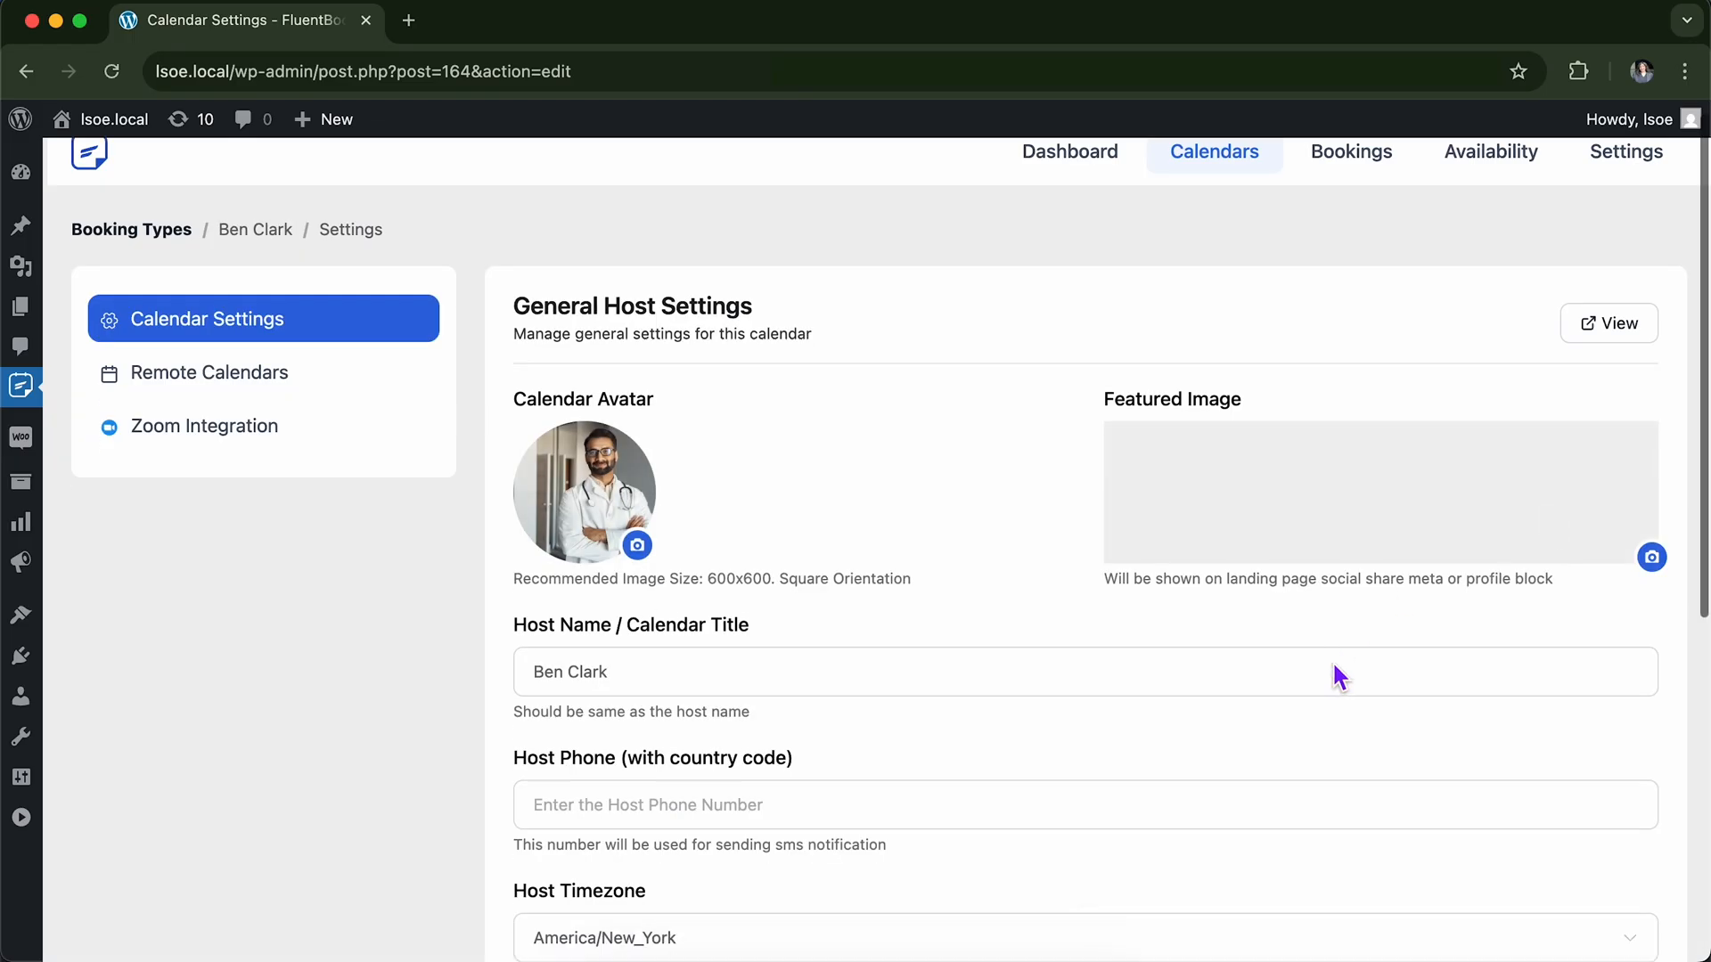
scroll(1333, 660, down, 1)
scroll(1333, 660, down, 1)
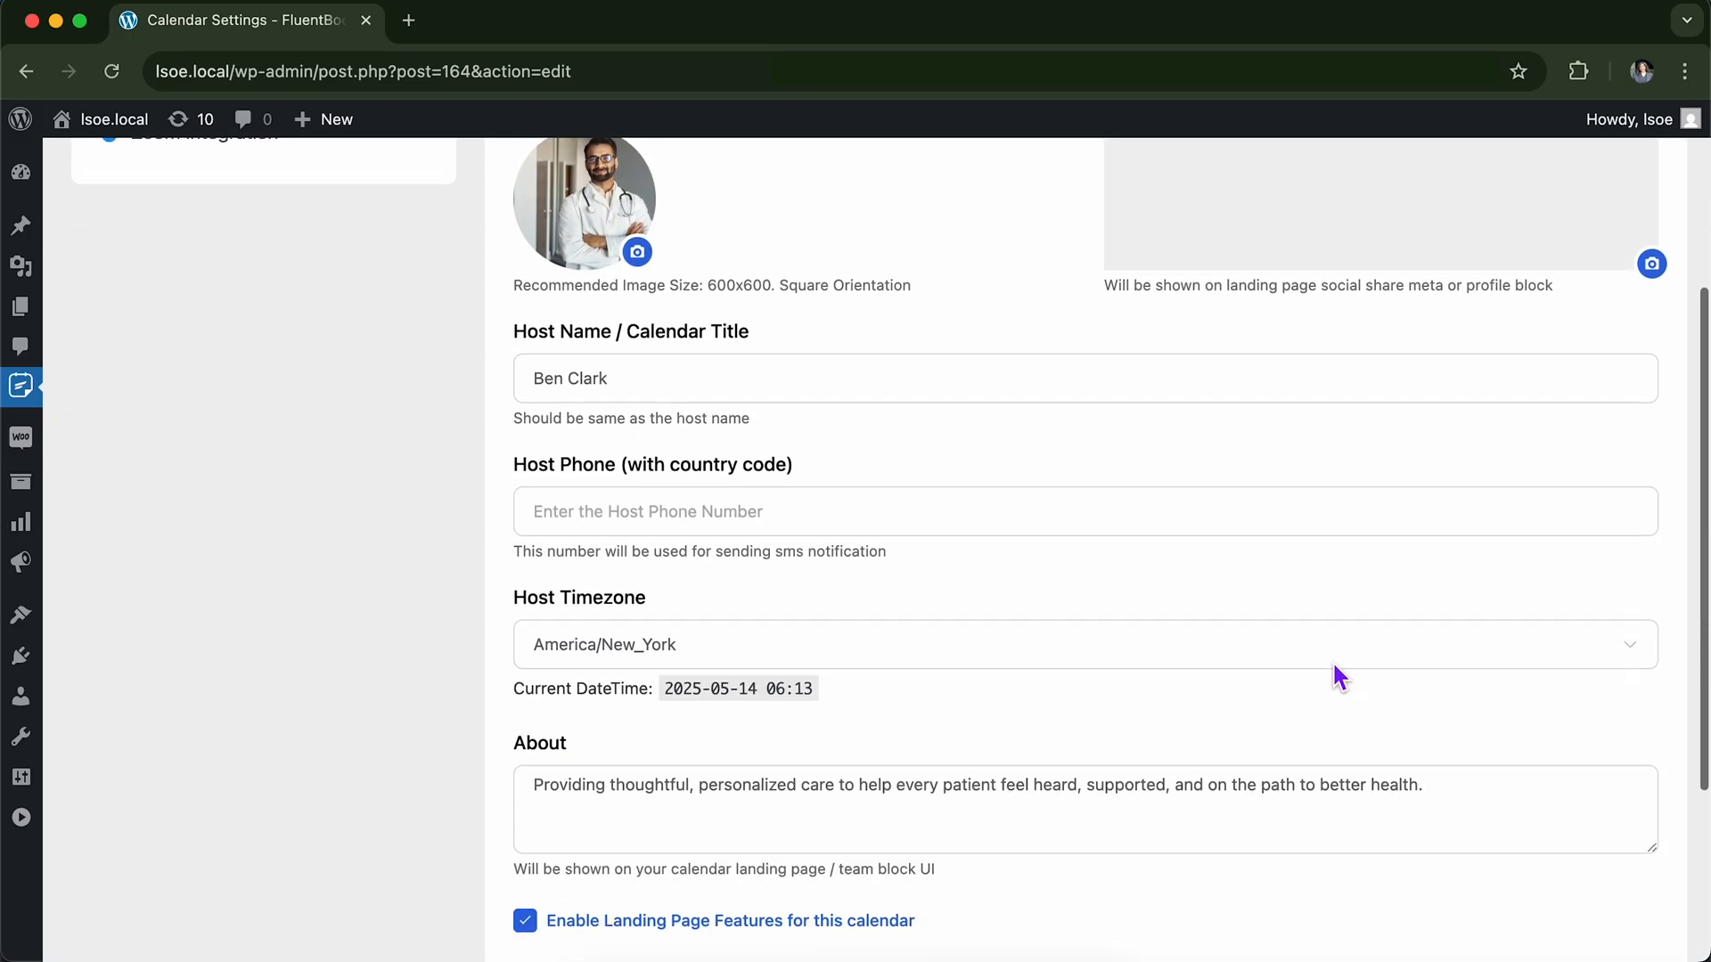
scroll(1334, 661, up, 4)
scroll(1333, 660, down, 5)
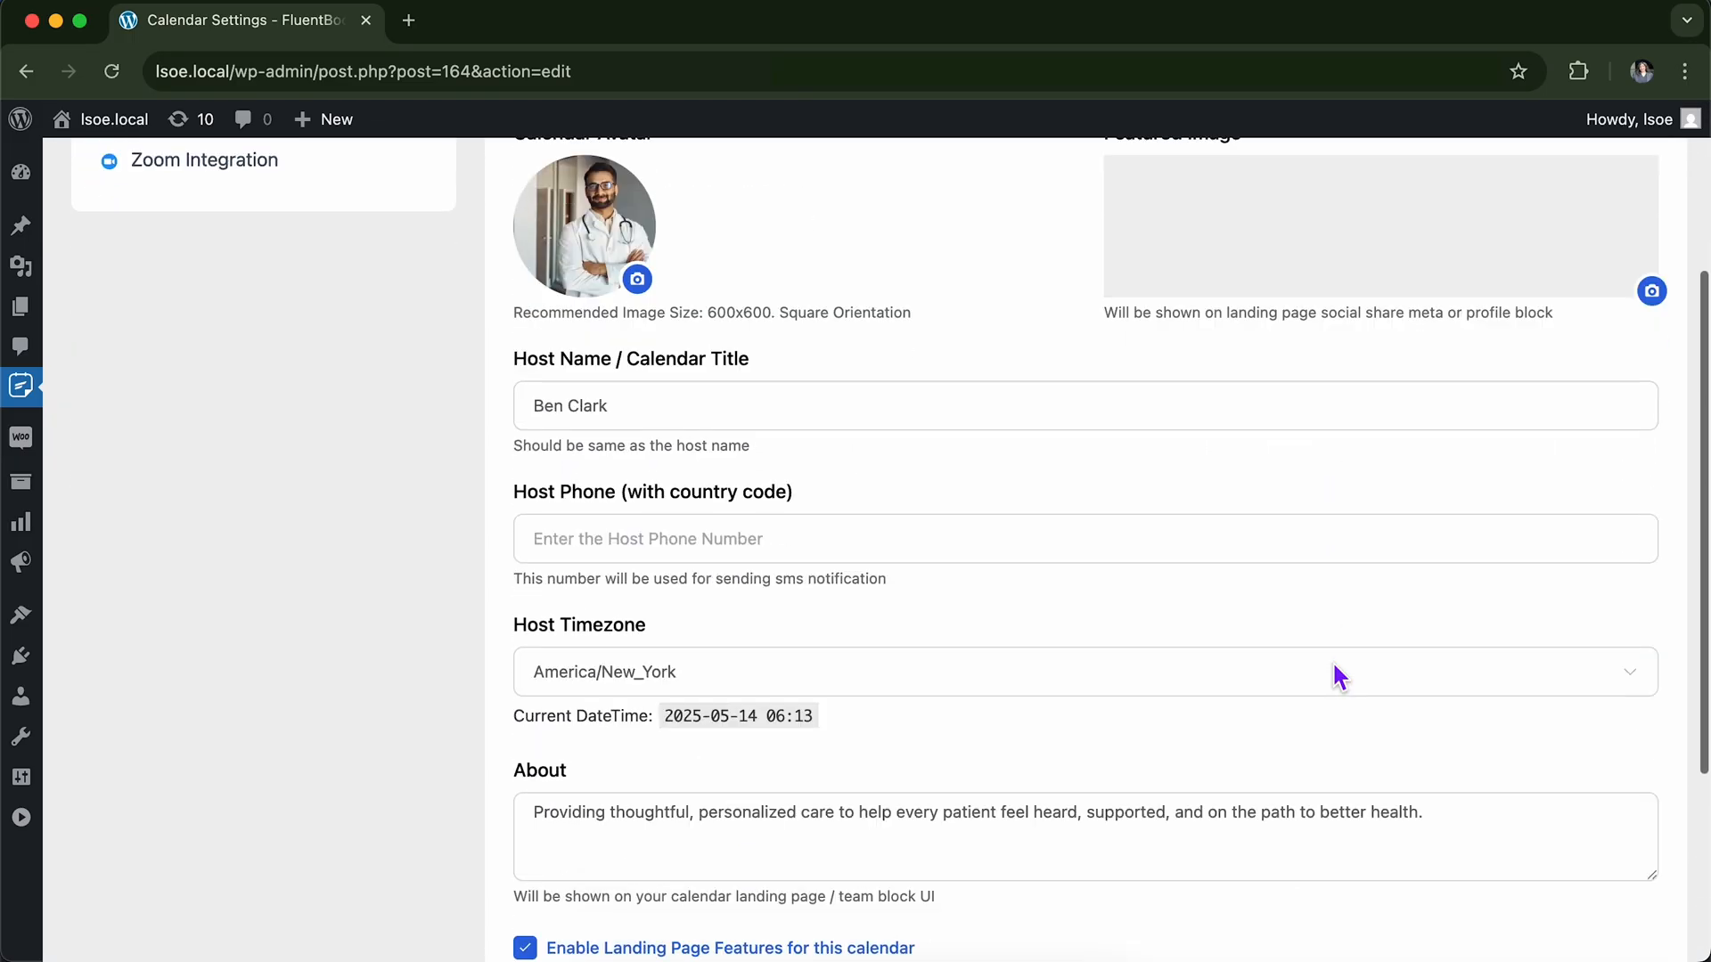
scroll(1333, 660, up, 5)
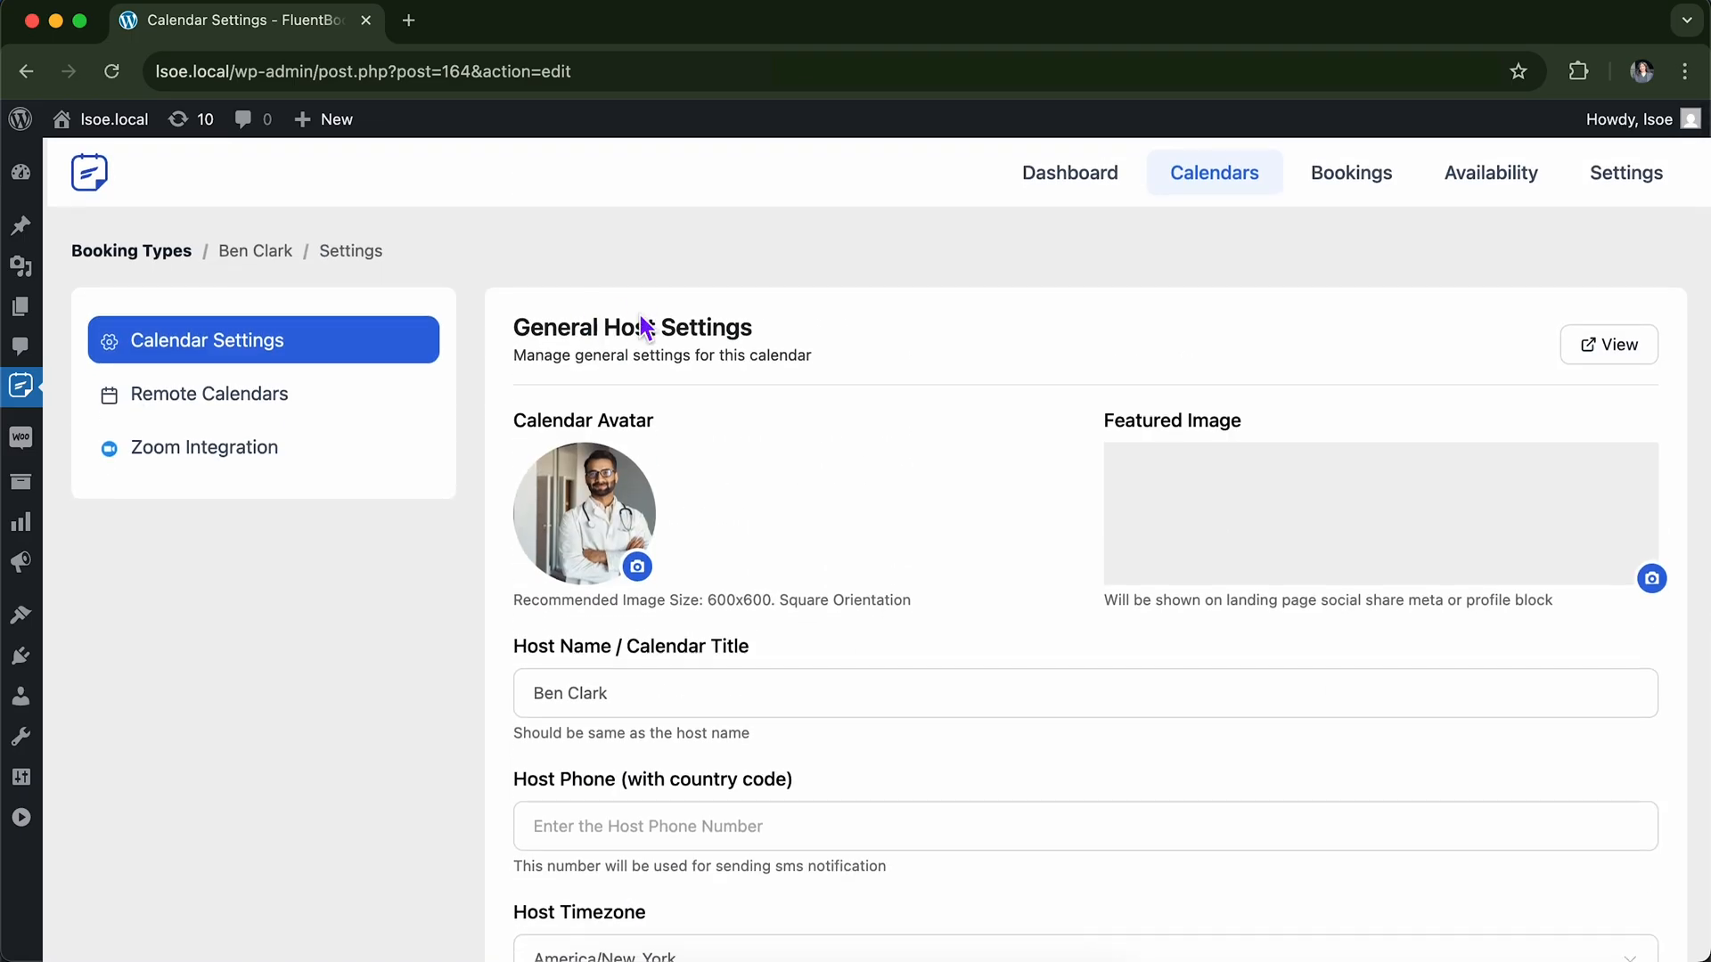
scroll(998, 485, down, 3)
scroll(996, 485, up, 1)
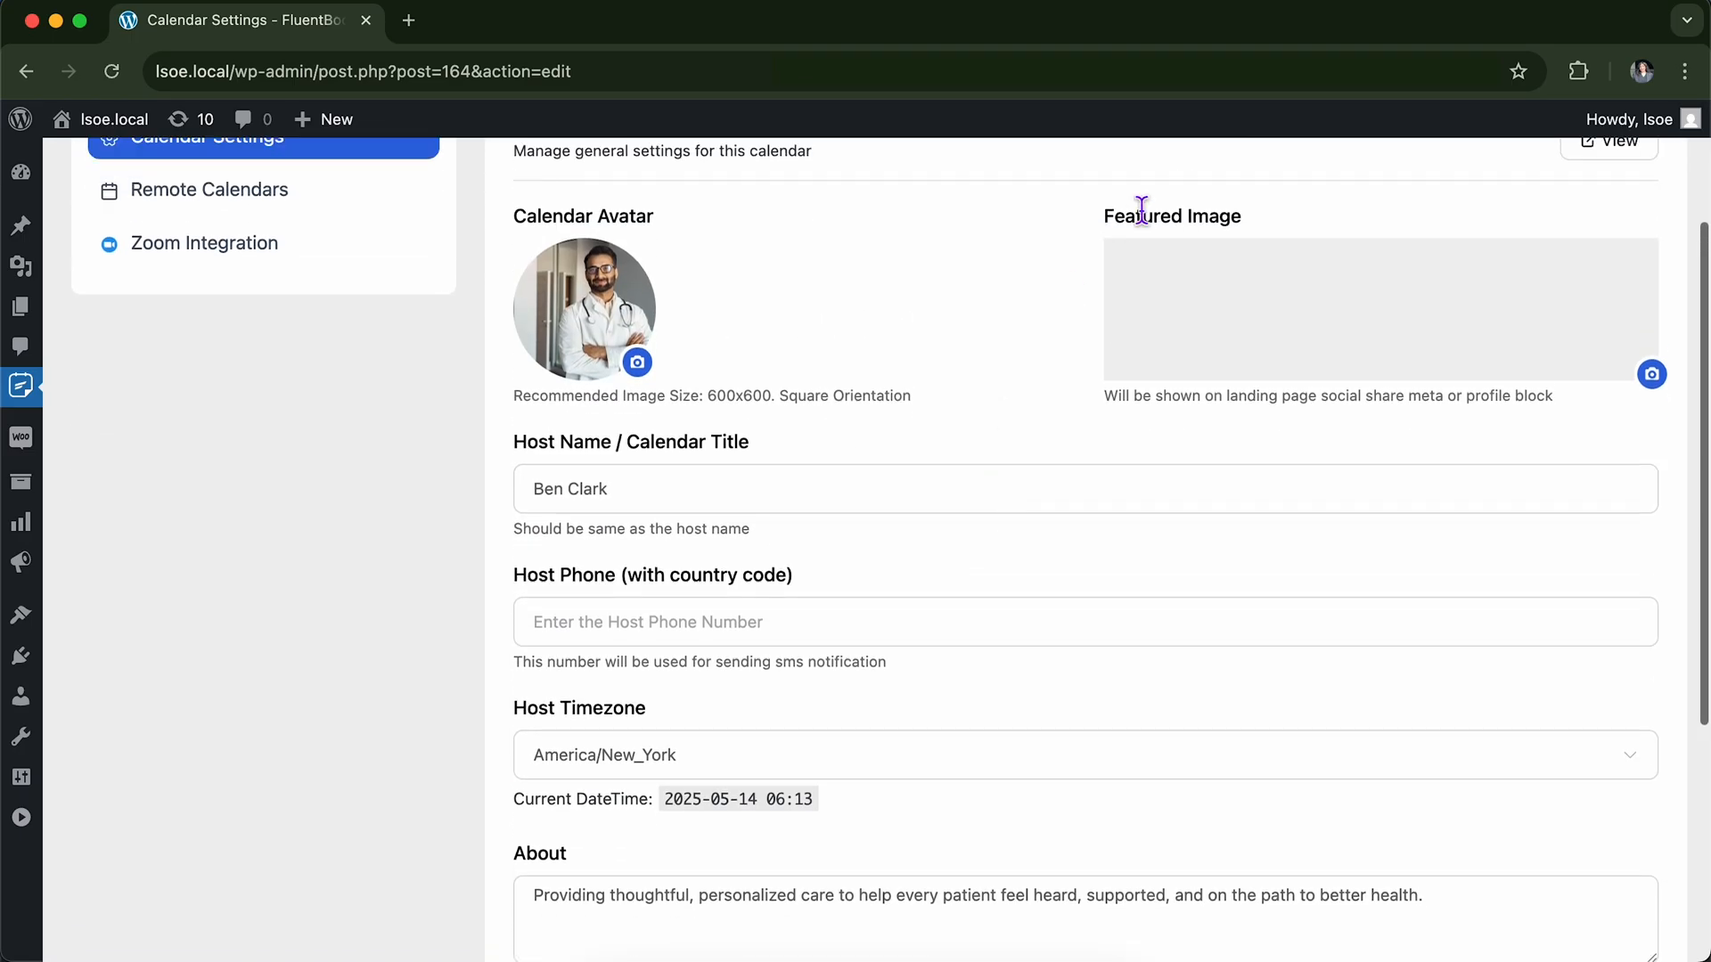
mouse_move(652, 309)
scroll(1224, 338, down, 1)
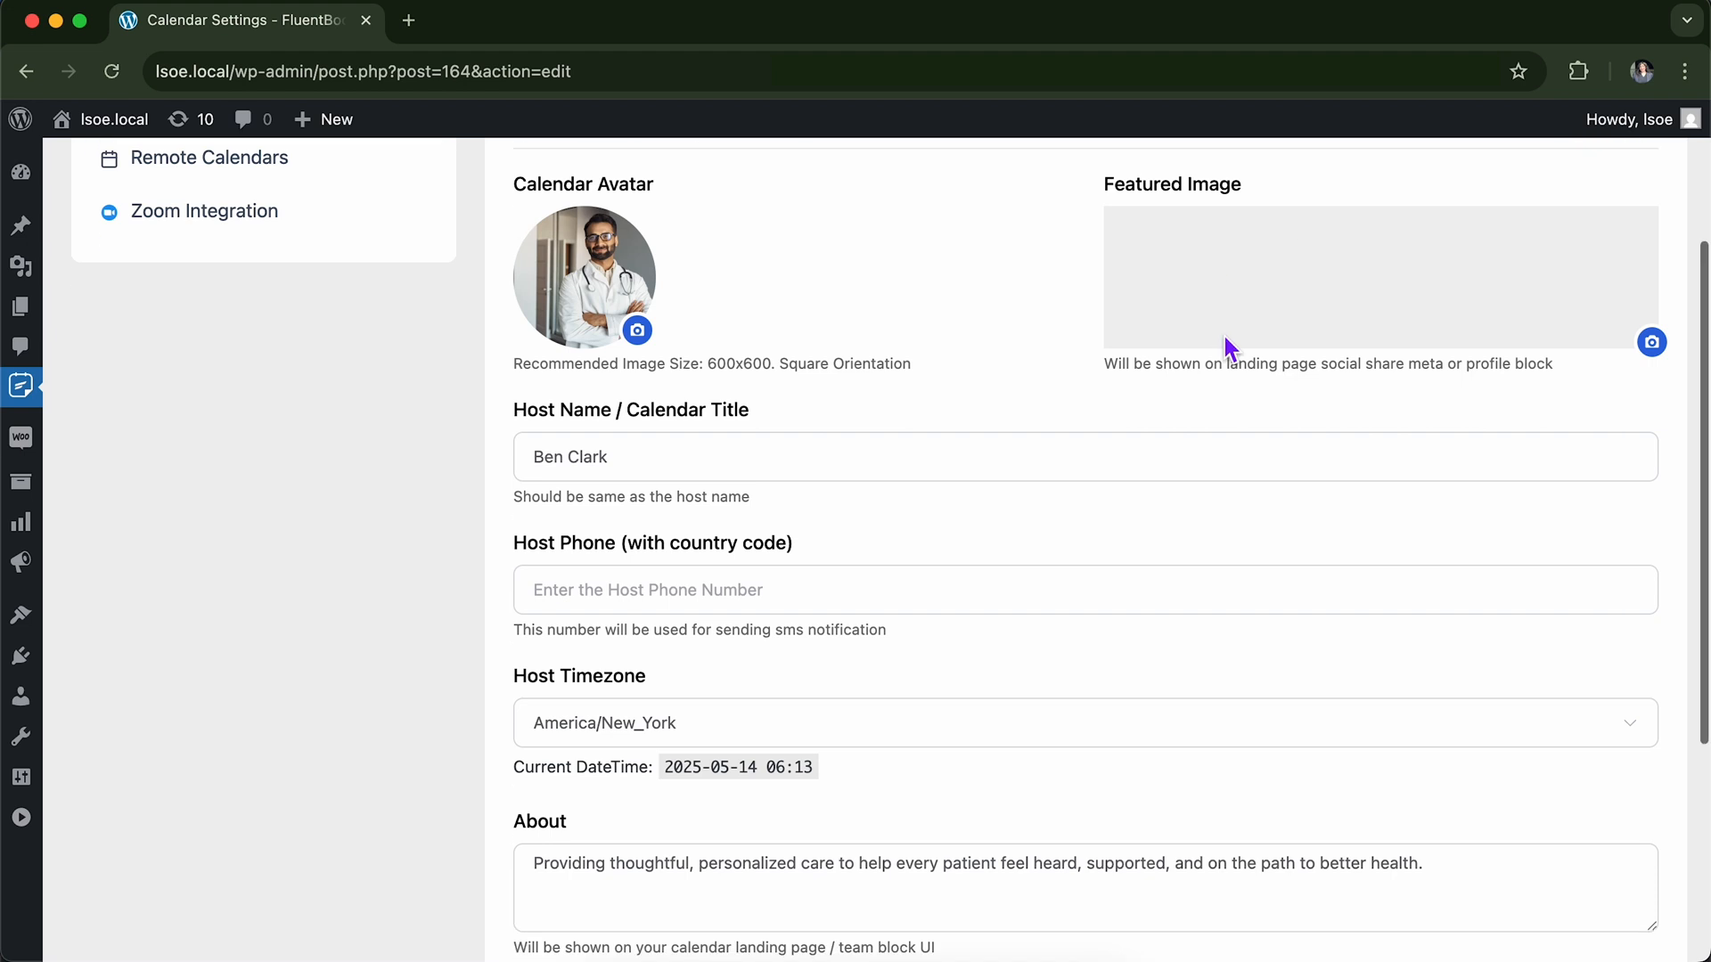
scroll(939, 451, down, 1)
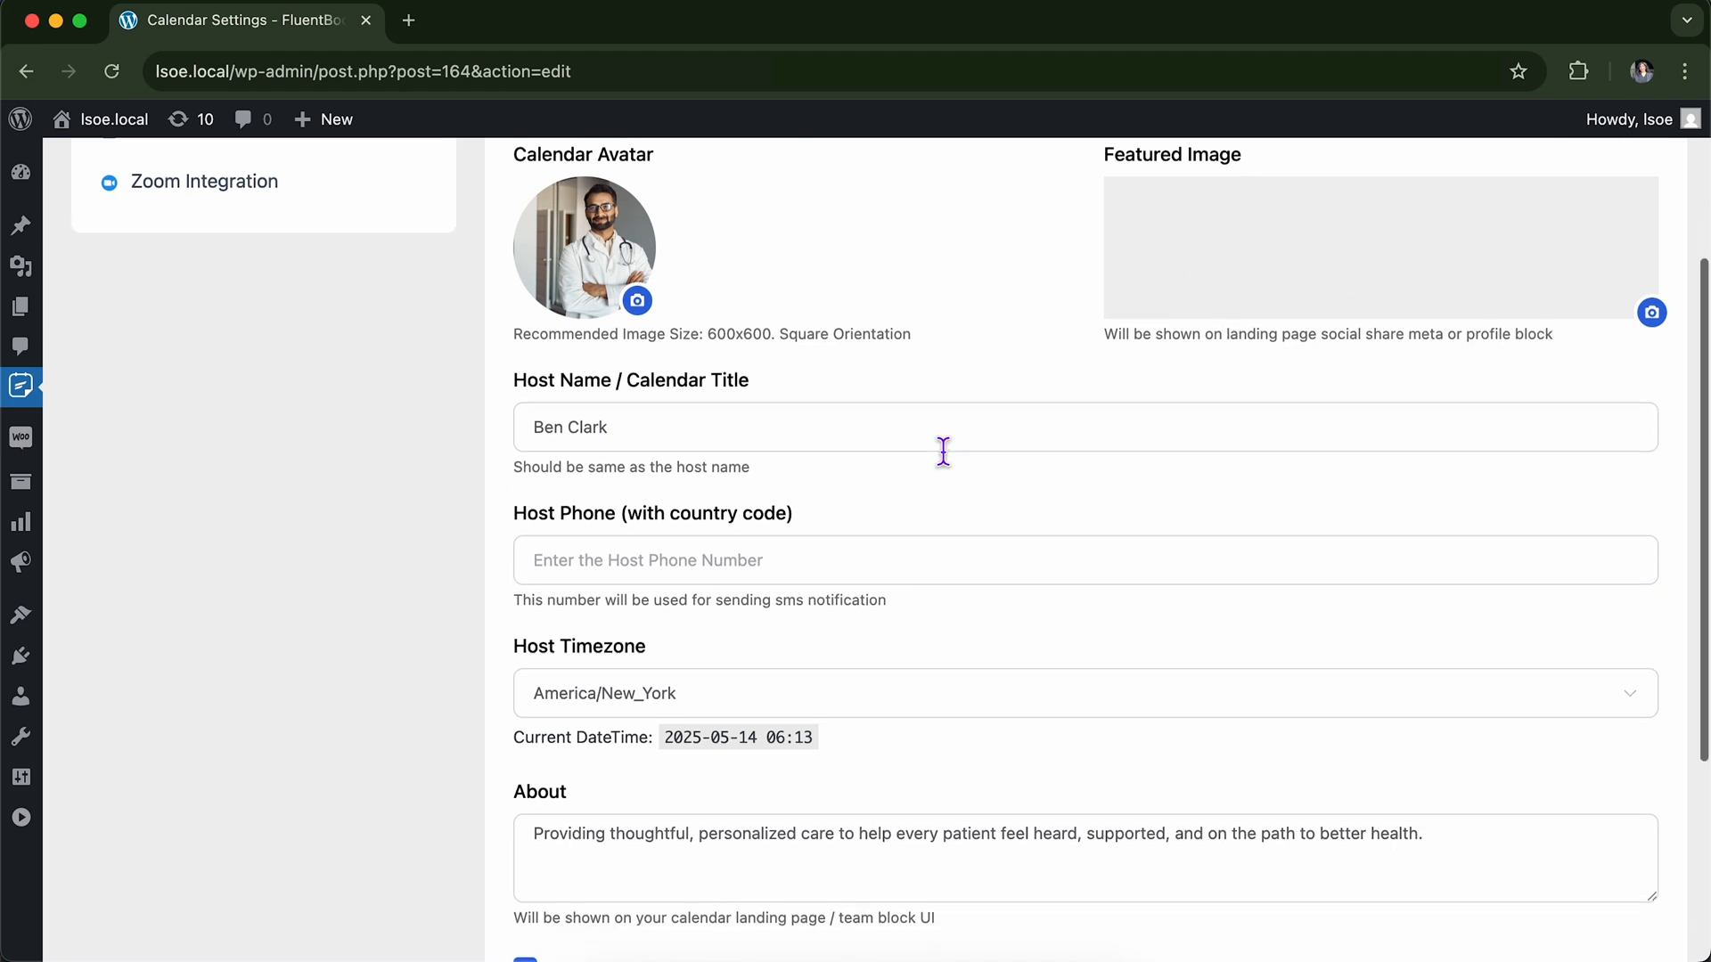
scroll(1318, 218, down, 2)
Examine the host phone and timezone fields in the General Host Settings.
click(890, 517)
scroll(890, 517, down, 5)
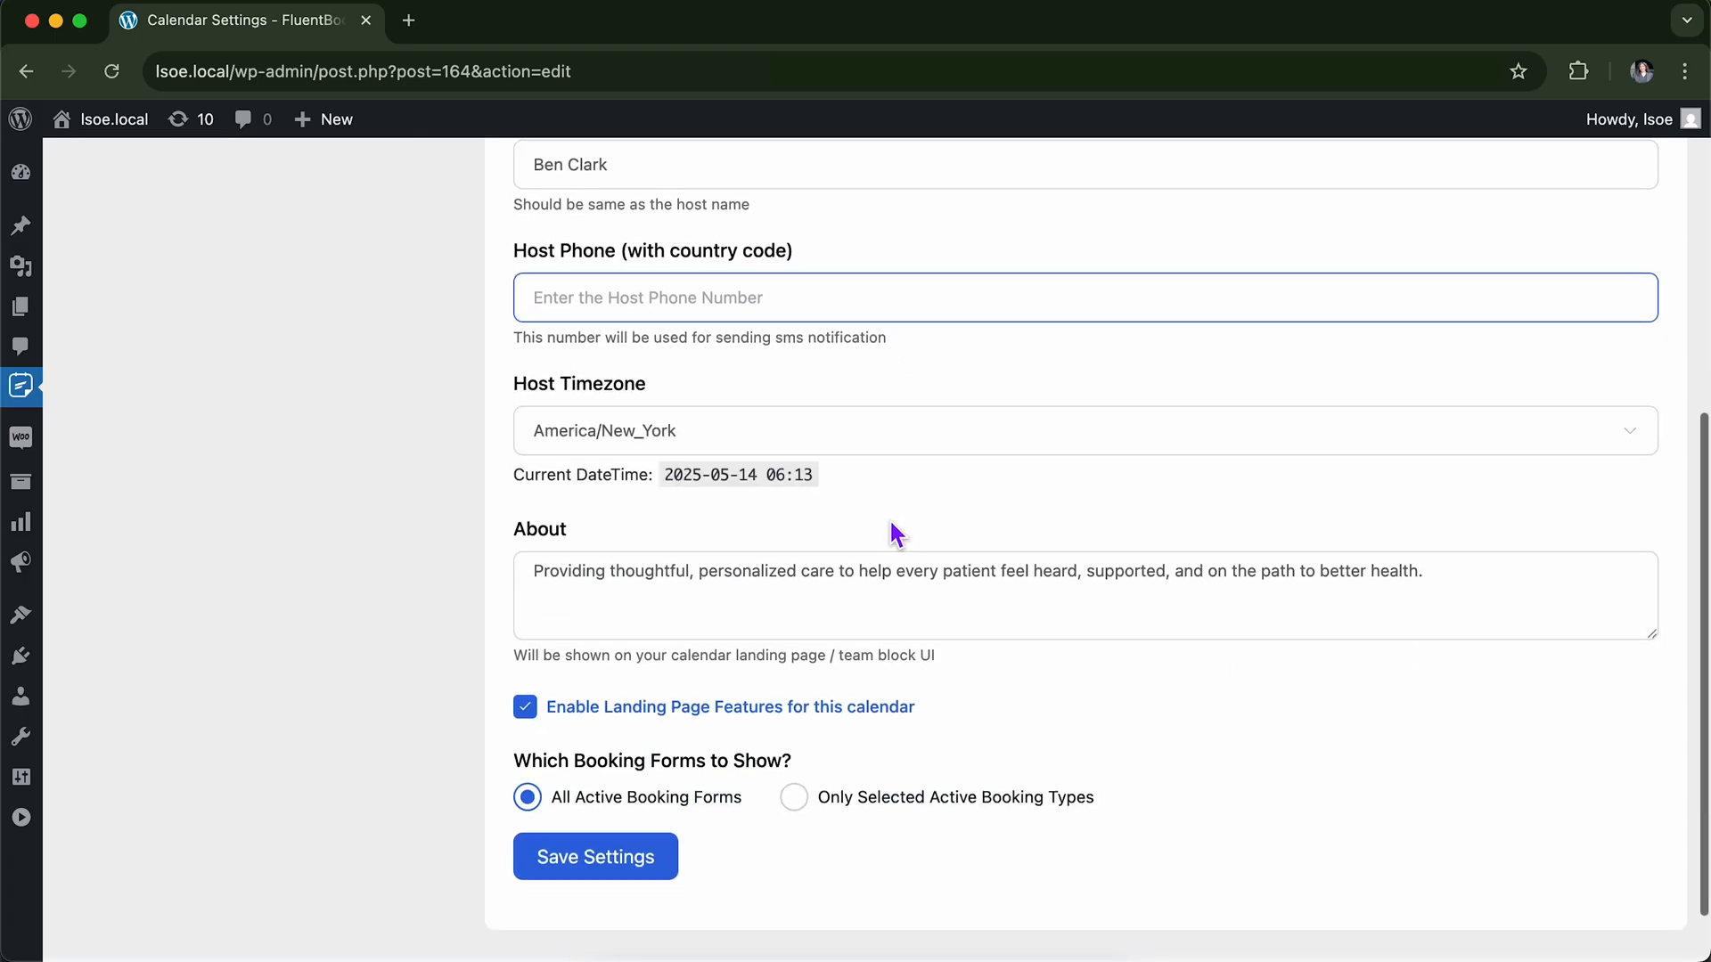
scroll(941, 634, down, 1)
scroll(940, 634, up, 7)
scroll(940, 635, down, 5)
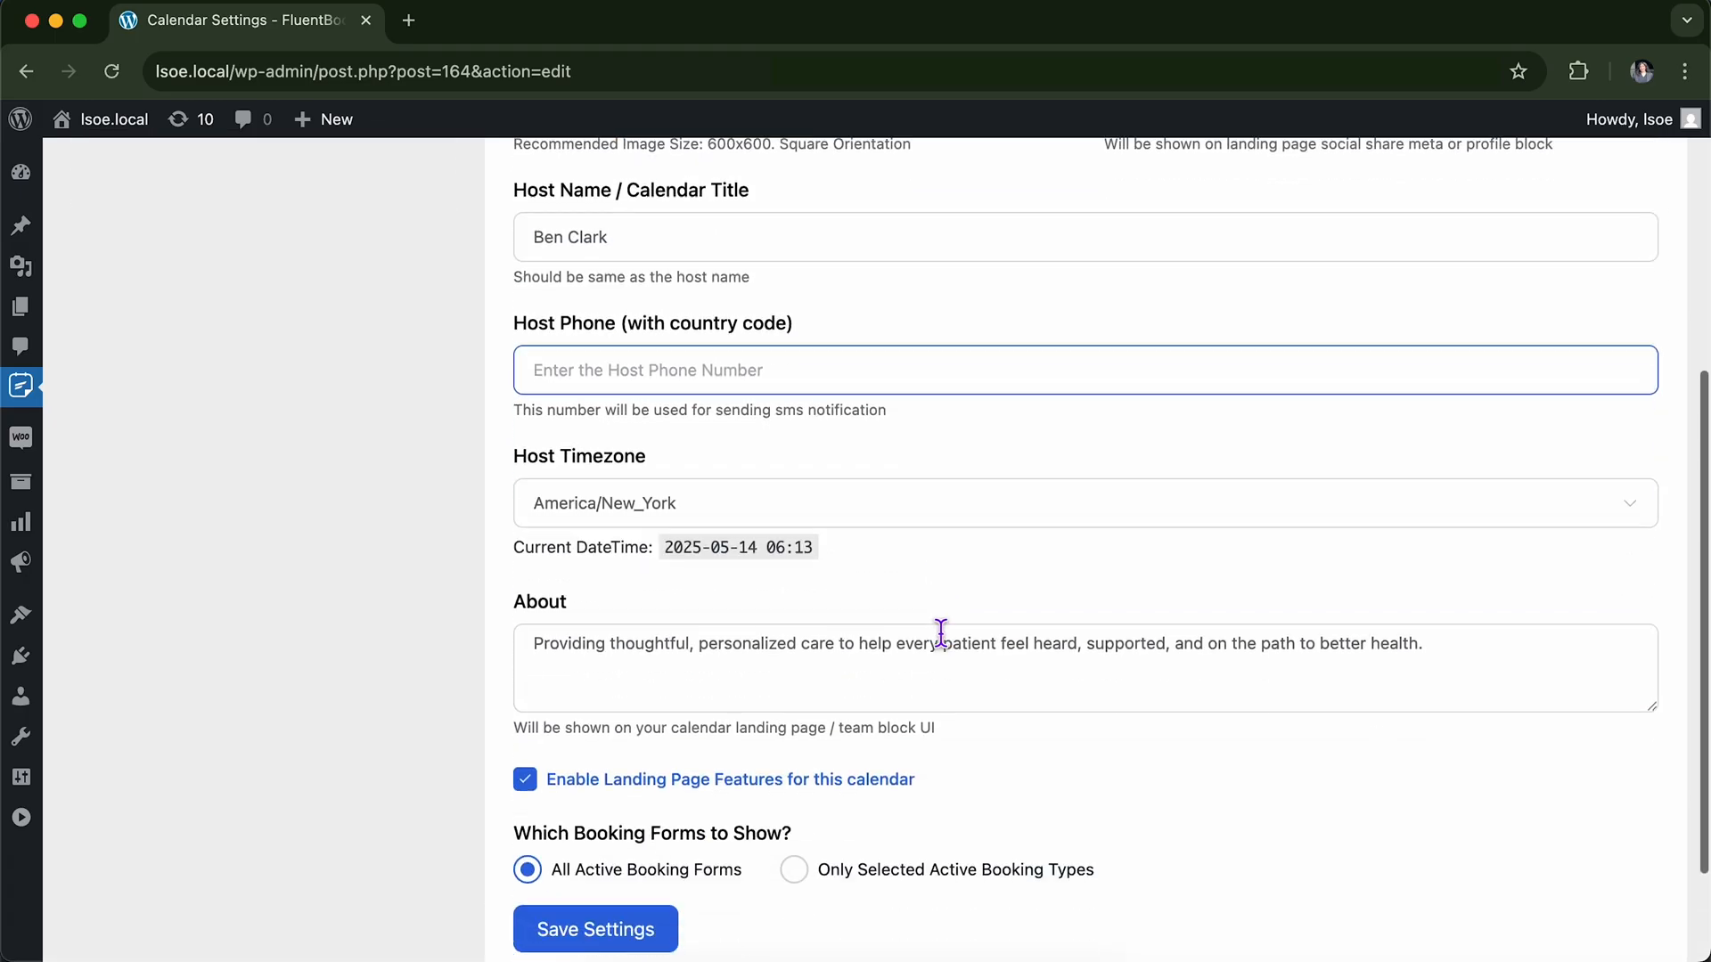
scroll(1016, 653, up, 1)
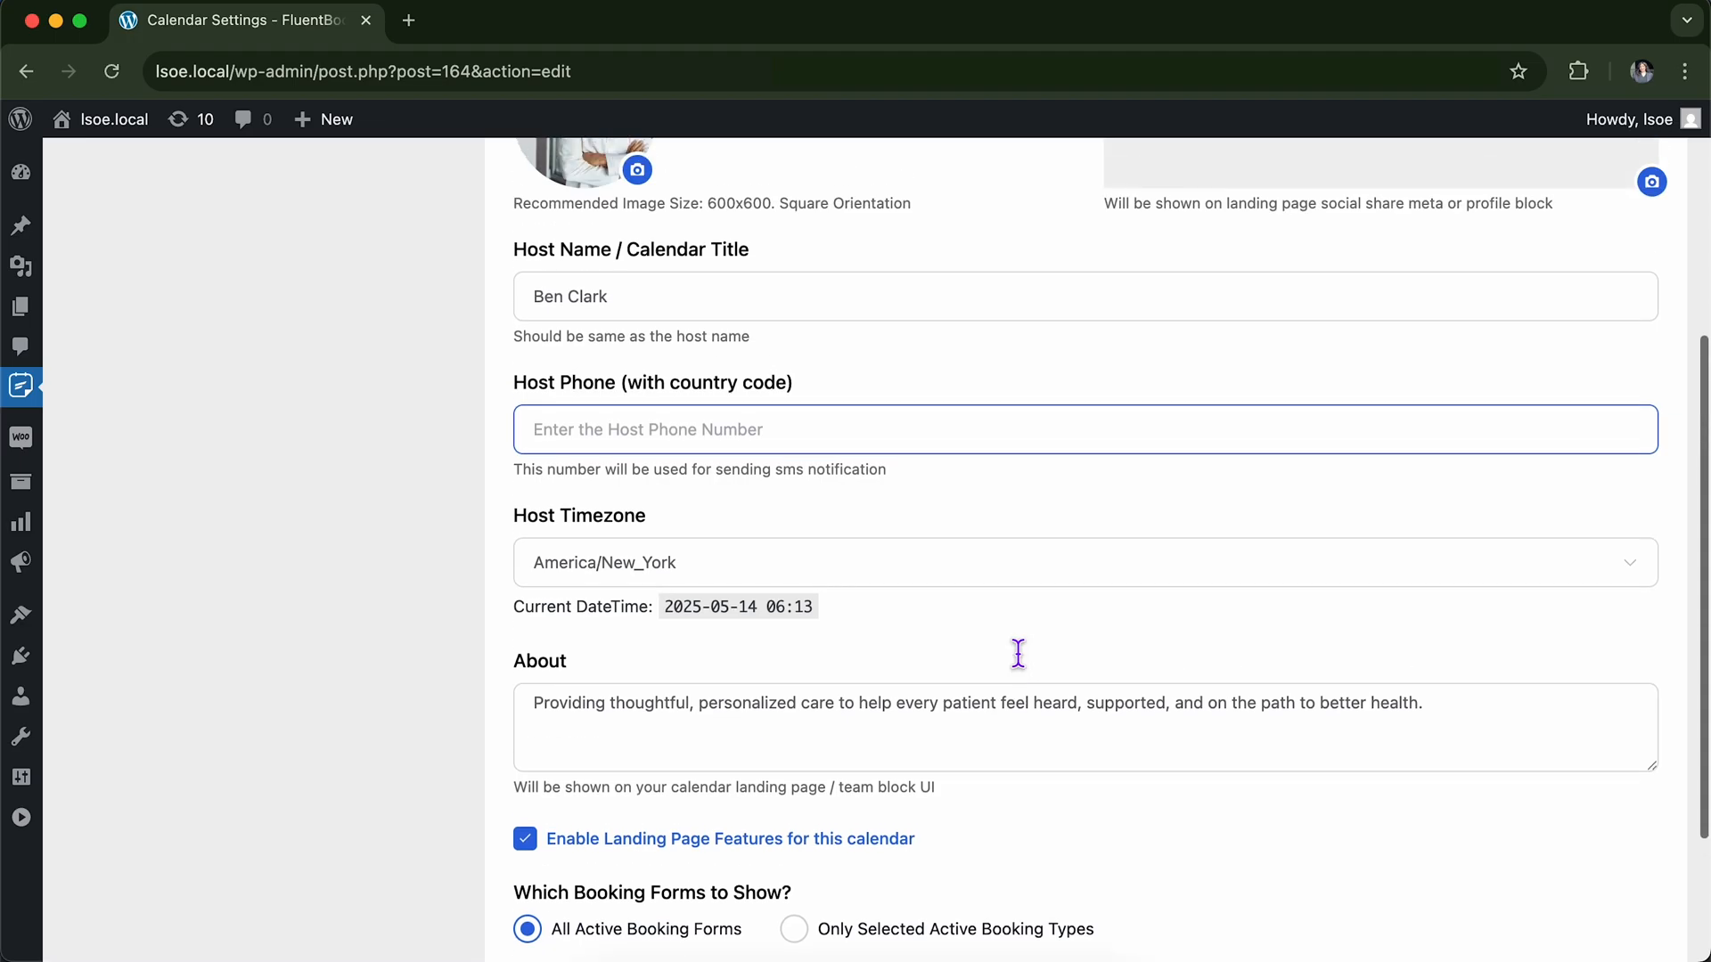
scroll(1016, 654, down, 2)
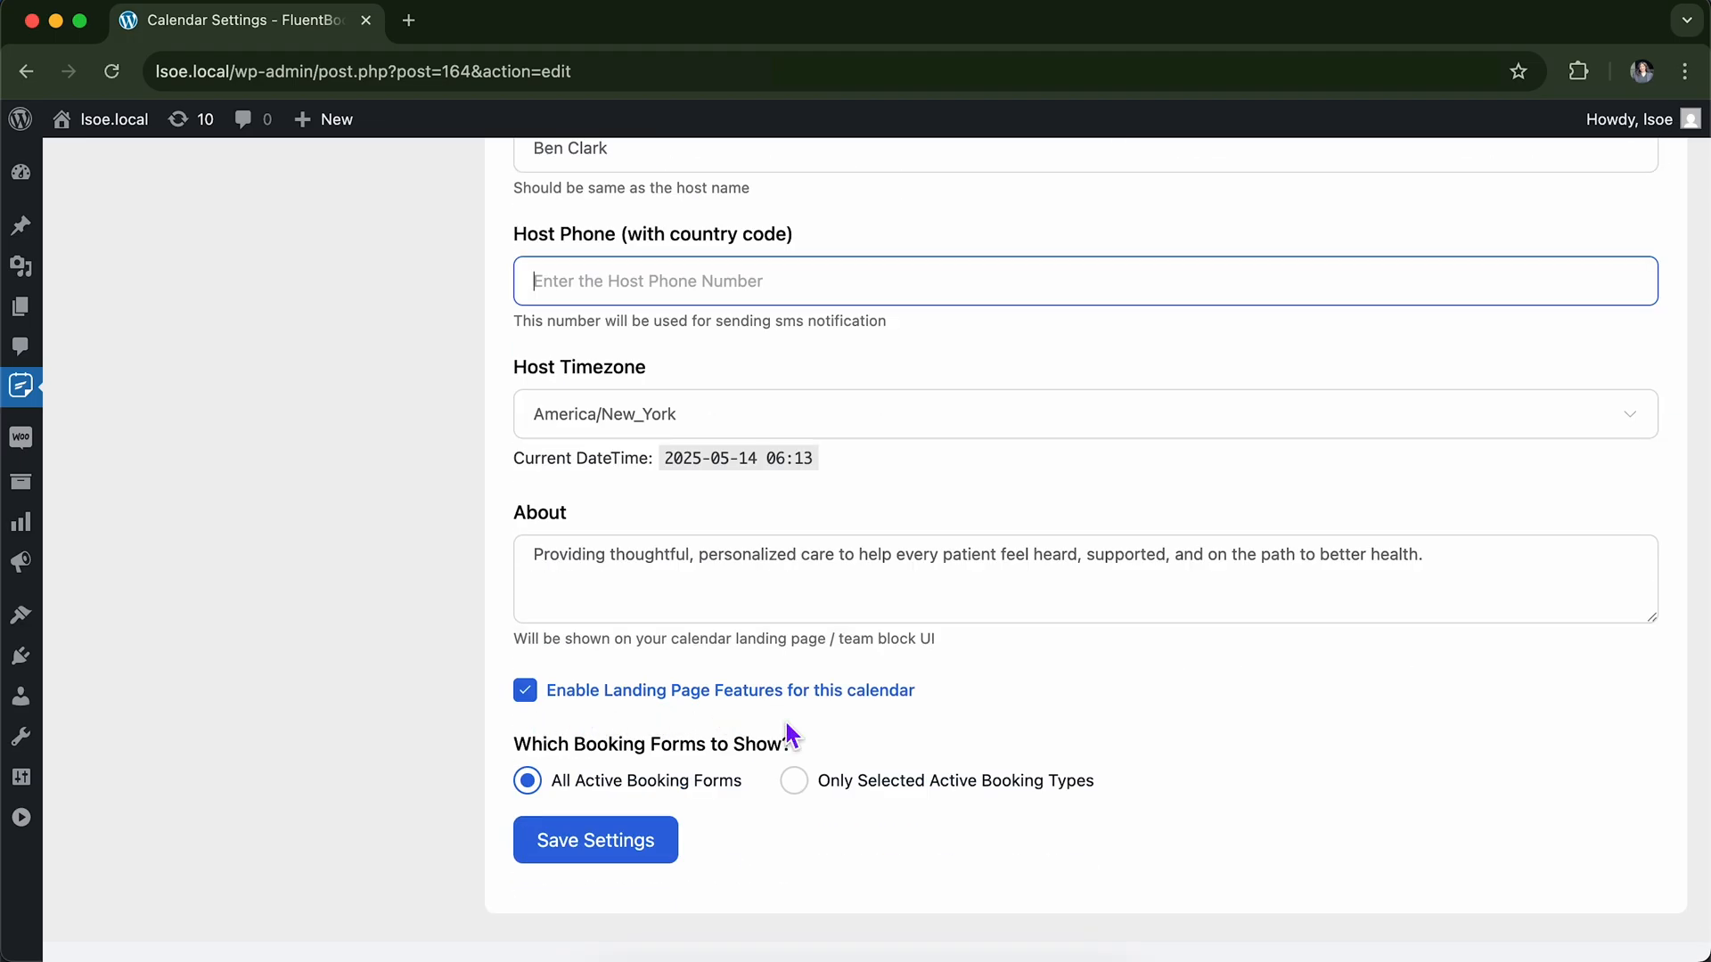
scroll(784, 718, up, 2)
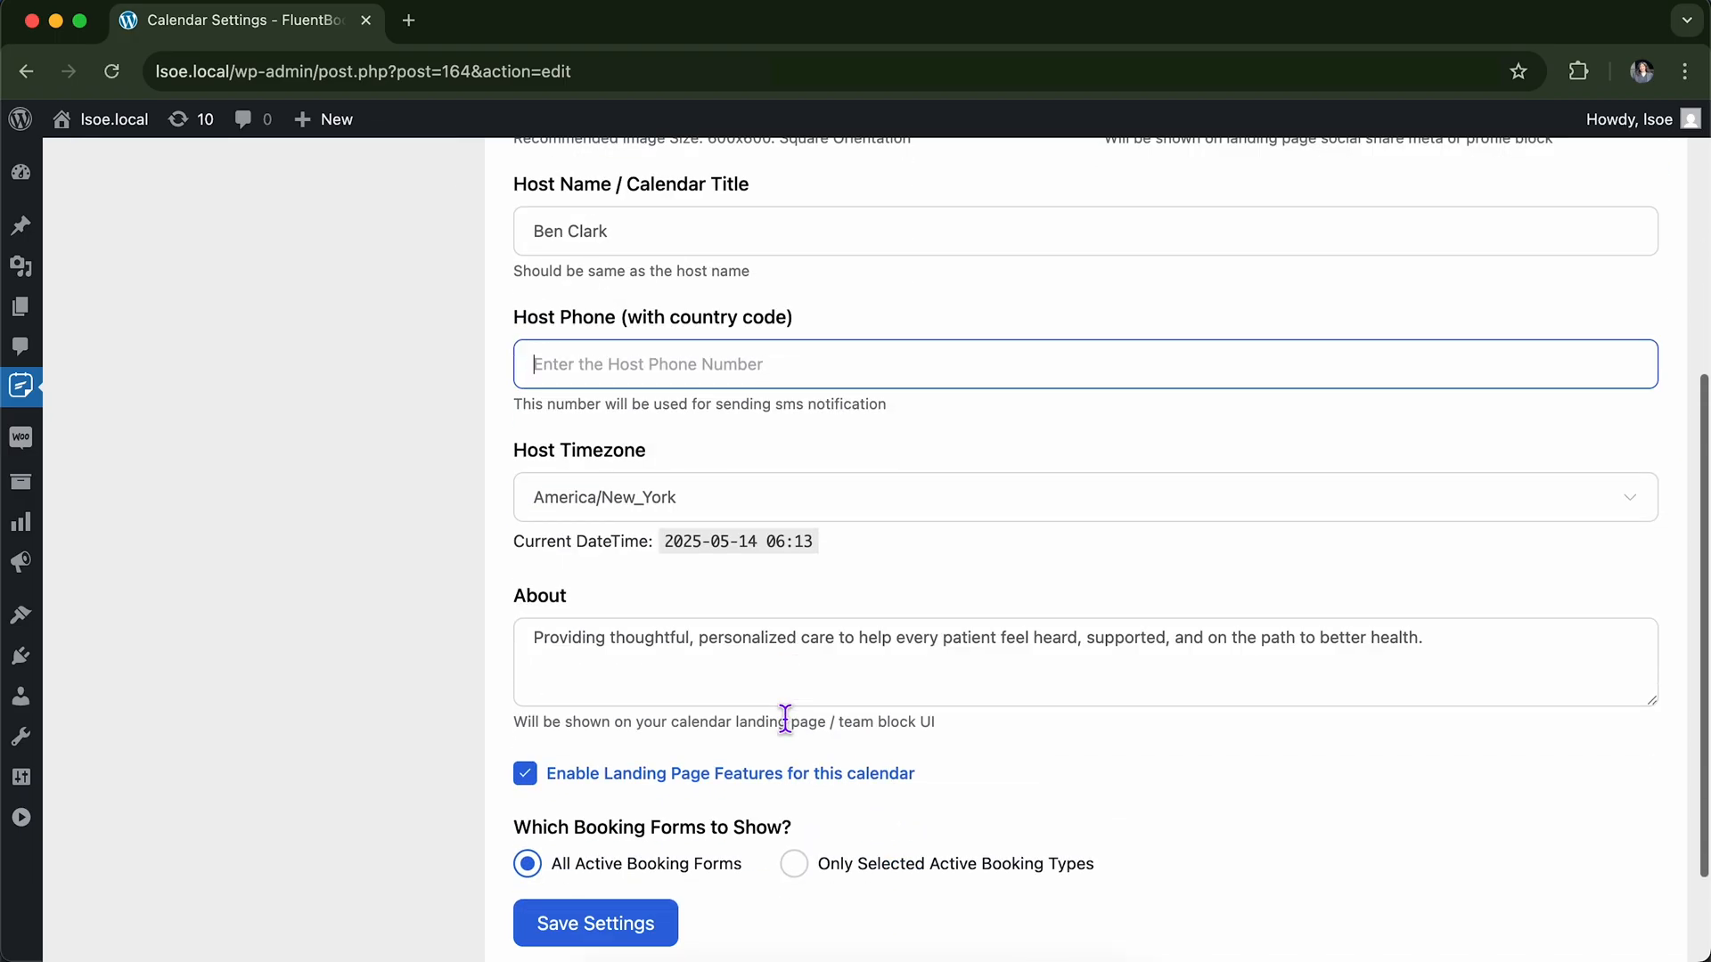
scroll(784, 718, down, 3)
scroll(789, 724, up, 6)
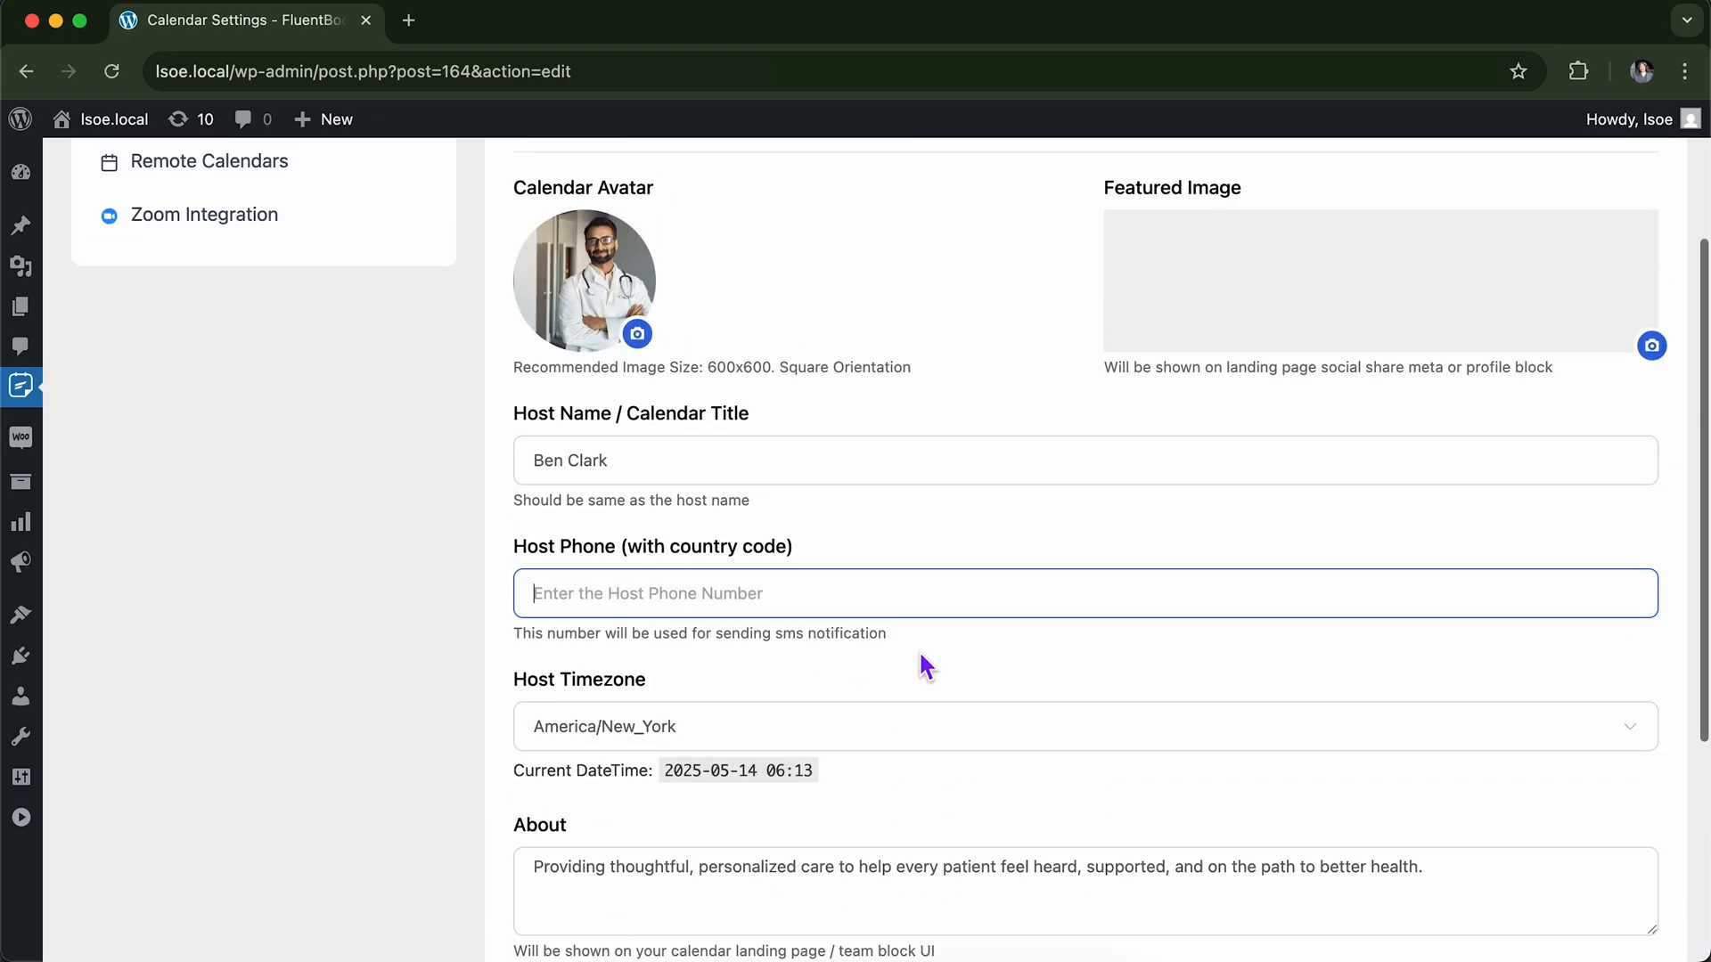
scroll(967, 693, down, 2)
scroll(967, 693, up, 5)
scroll(964, 690, down, 6)
Review the host's About text, the landing page option and the choice of booking forms to show.
click(965, 565)
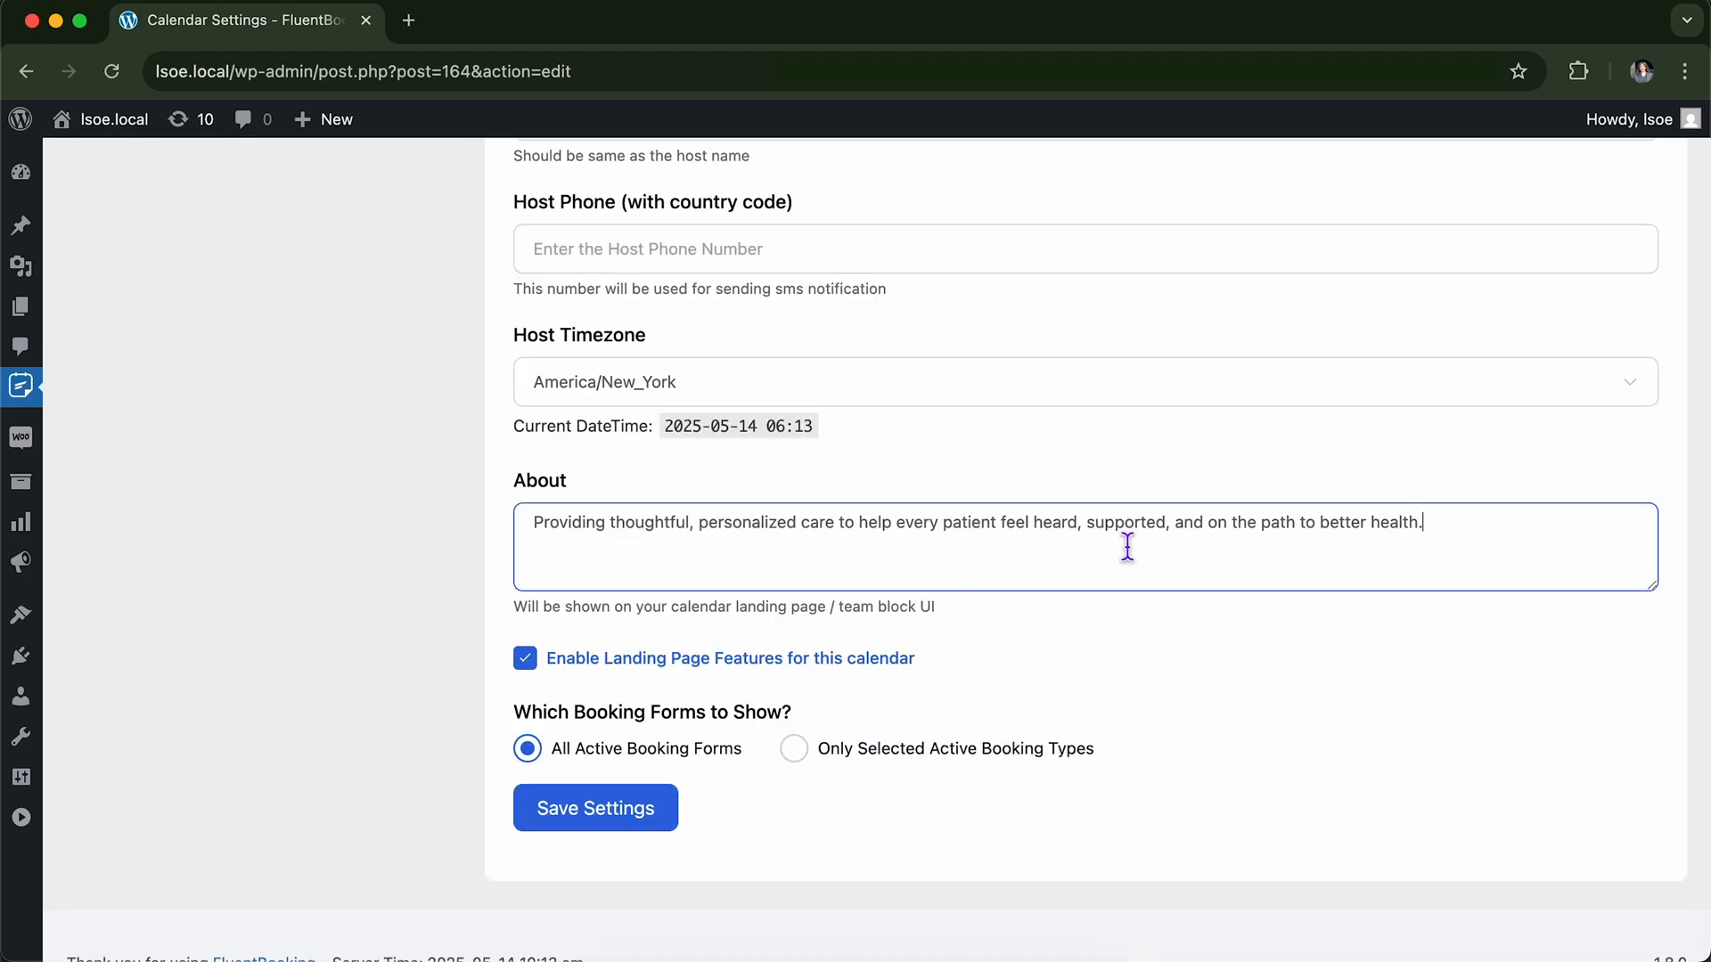
drag(1455, 554, 913, 490)
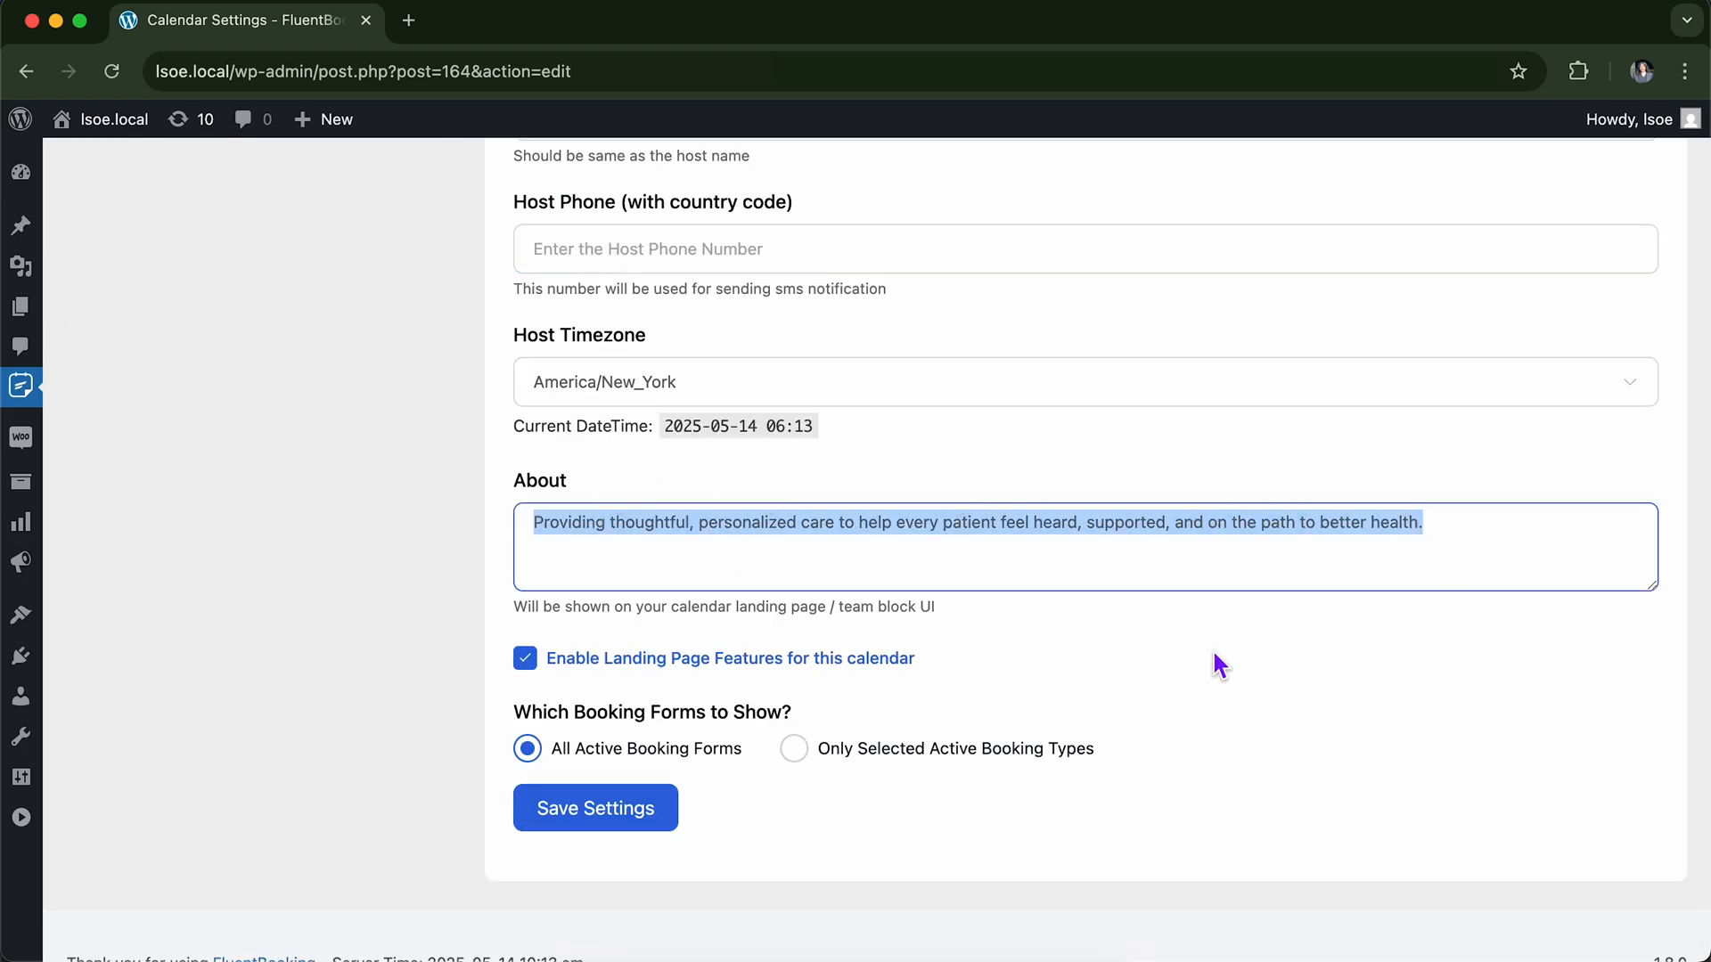
click(1450, 537)
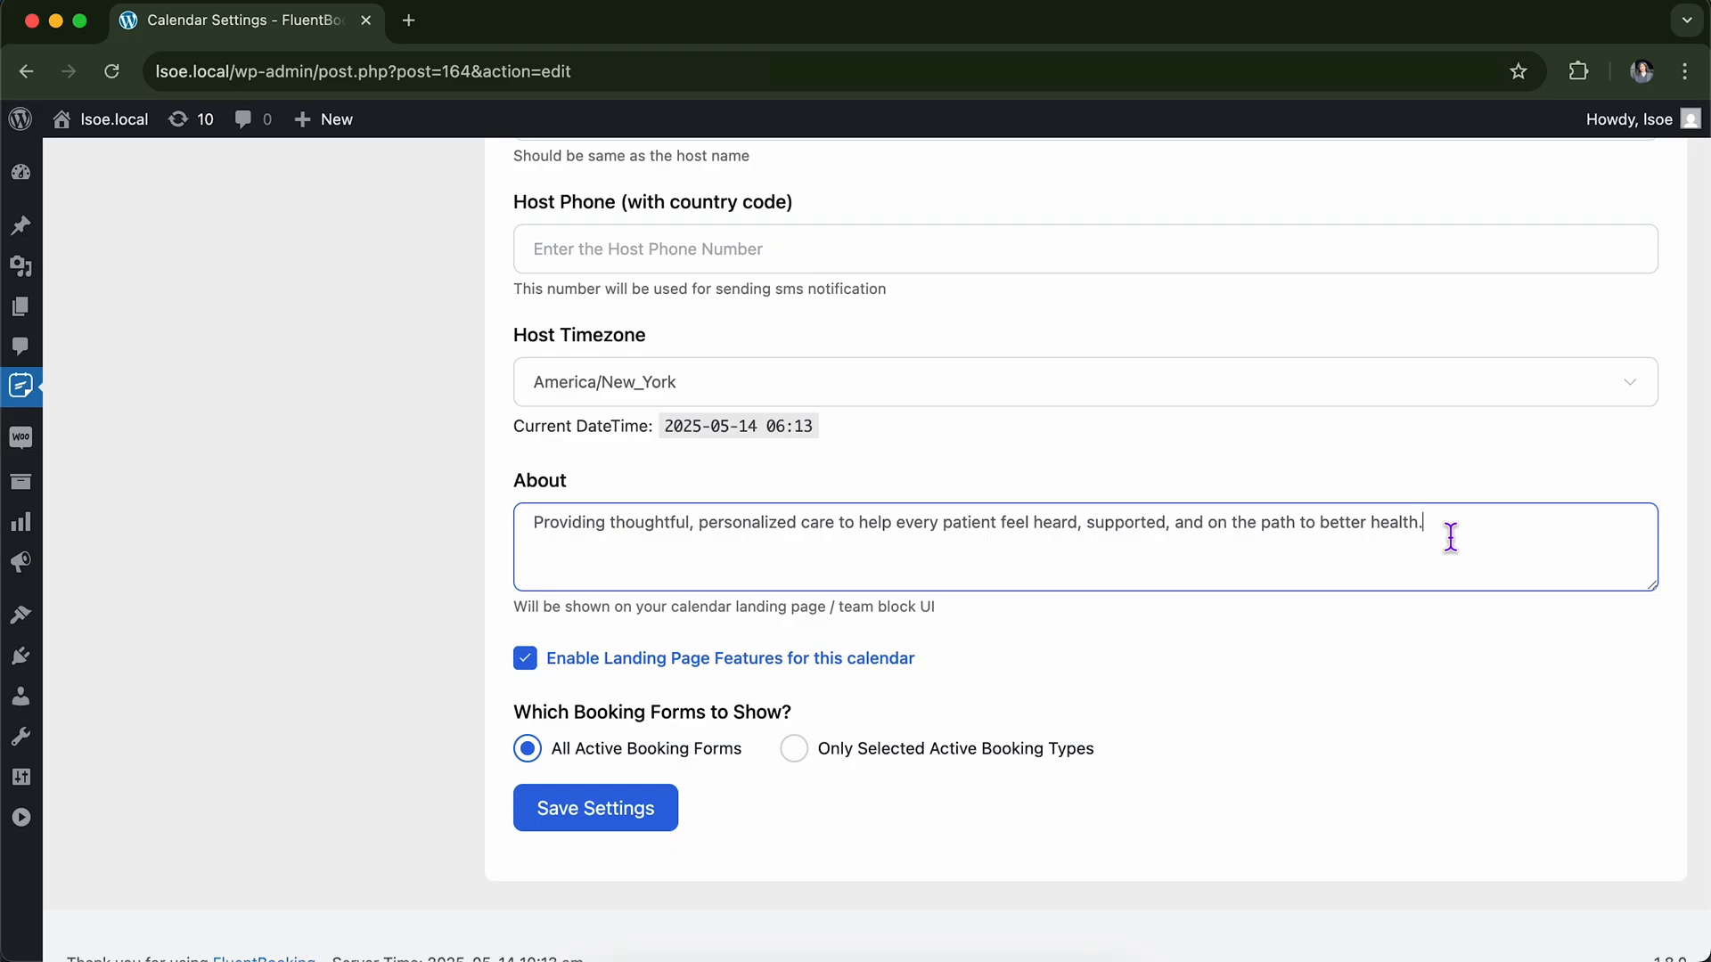
scroll(1451, 538, up, 3)
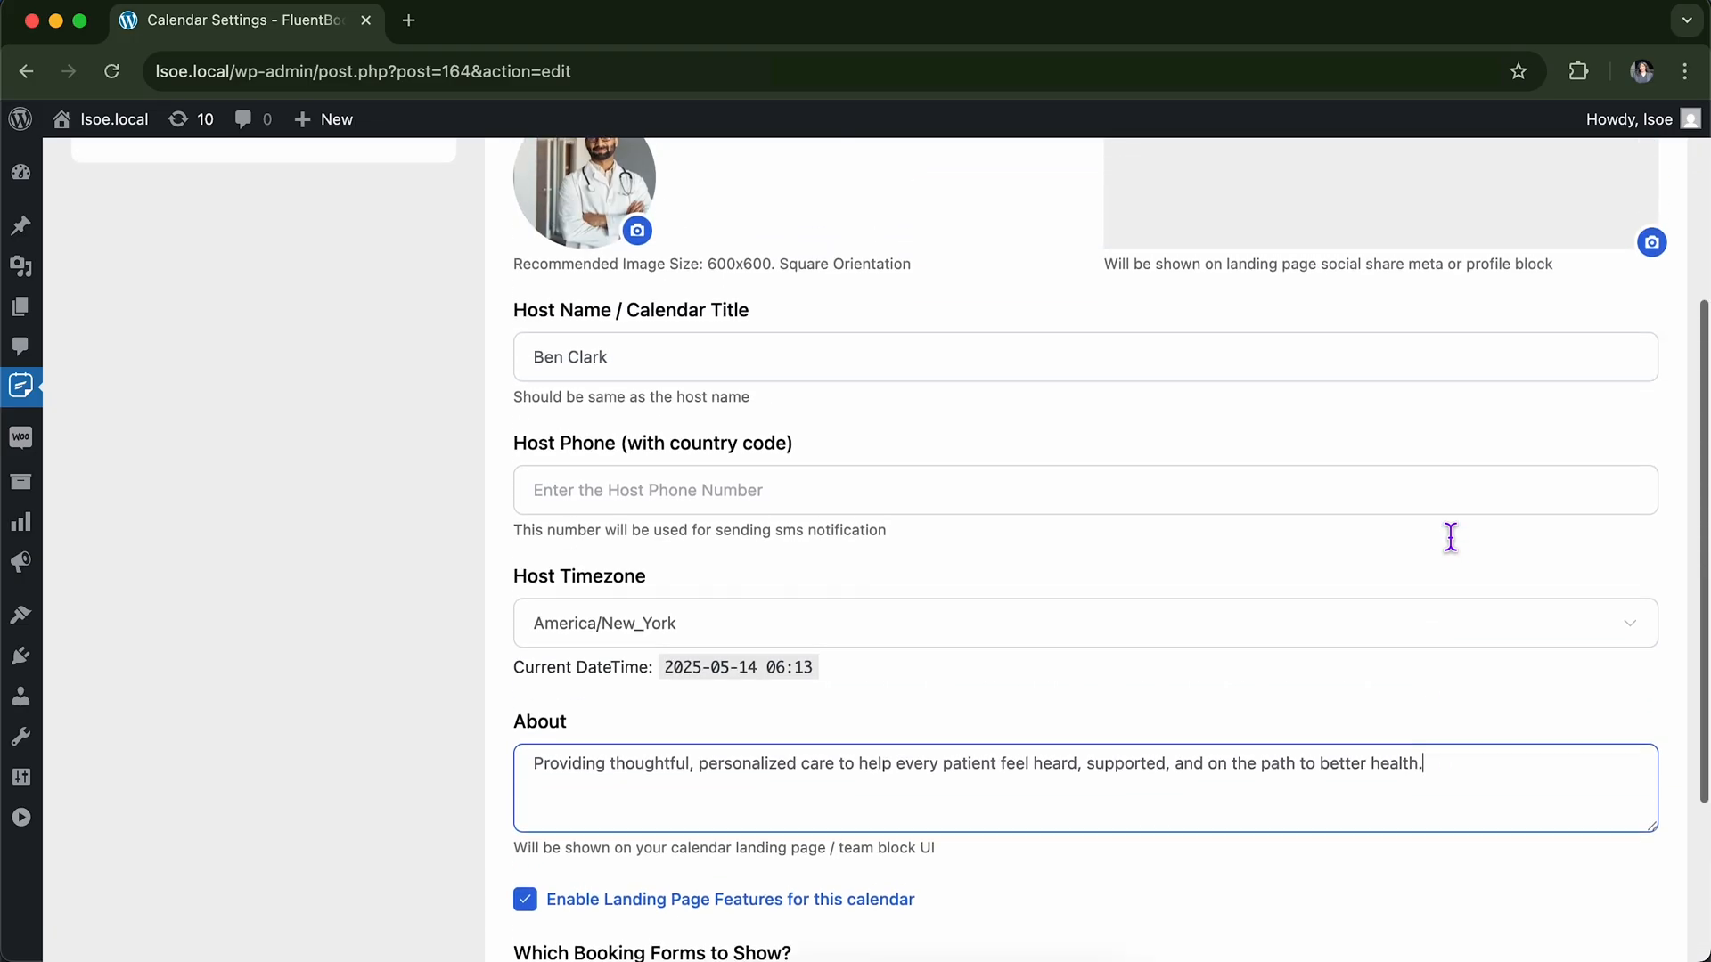
scroll(1451, 538, up, 3)
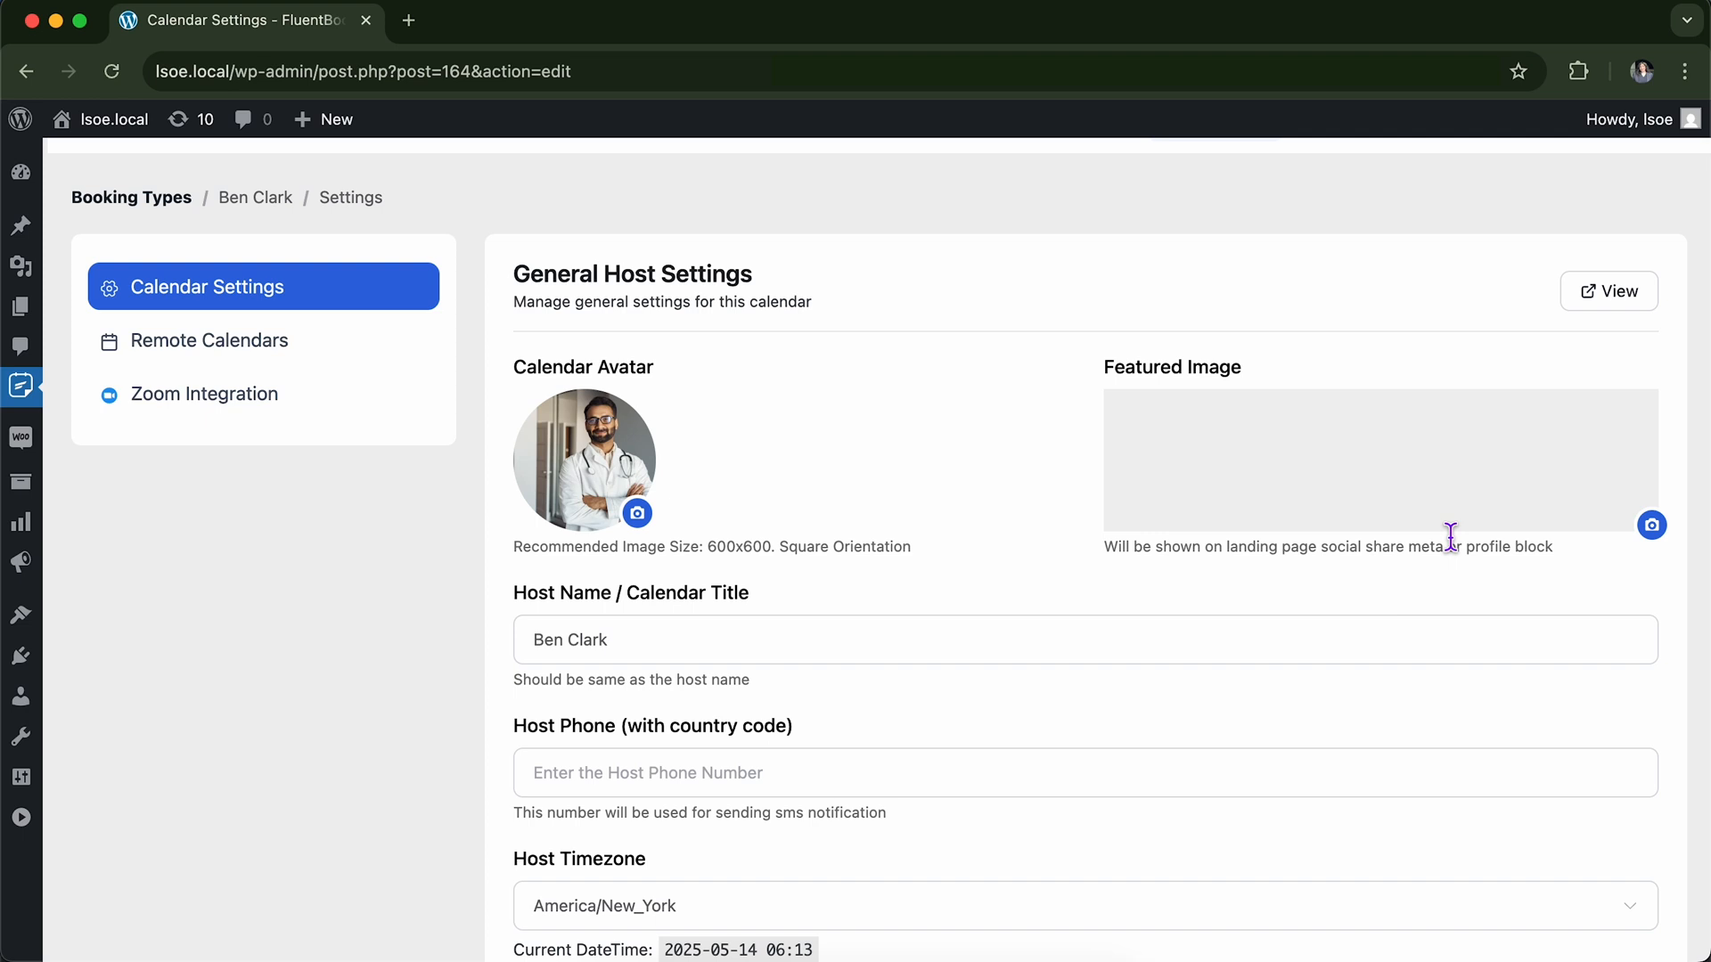
scroll(1450, 538, down, 5)
scroll(1445, 523, down, 2)
scroll(1426, 508, up, 7)
scroll(1437, 526, down, 7)
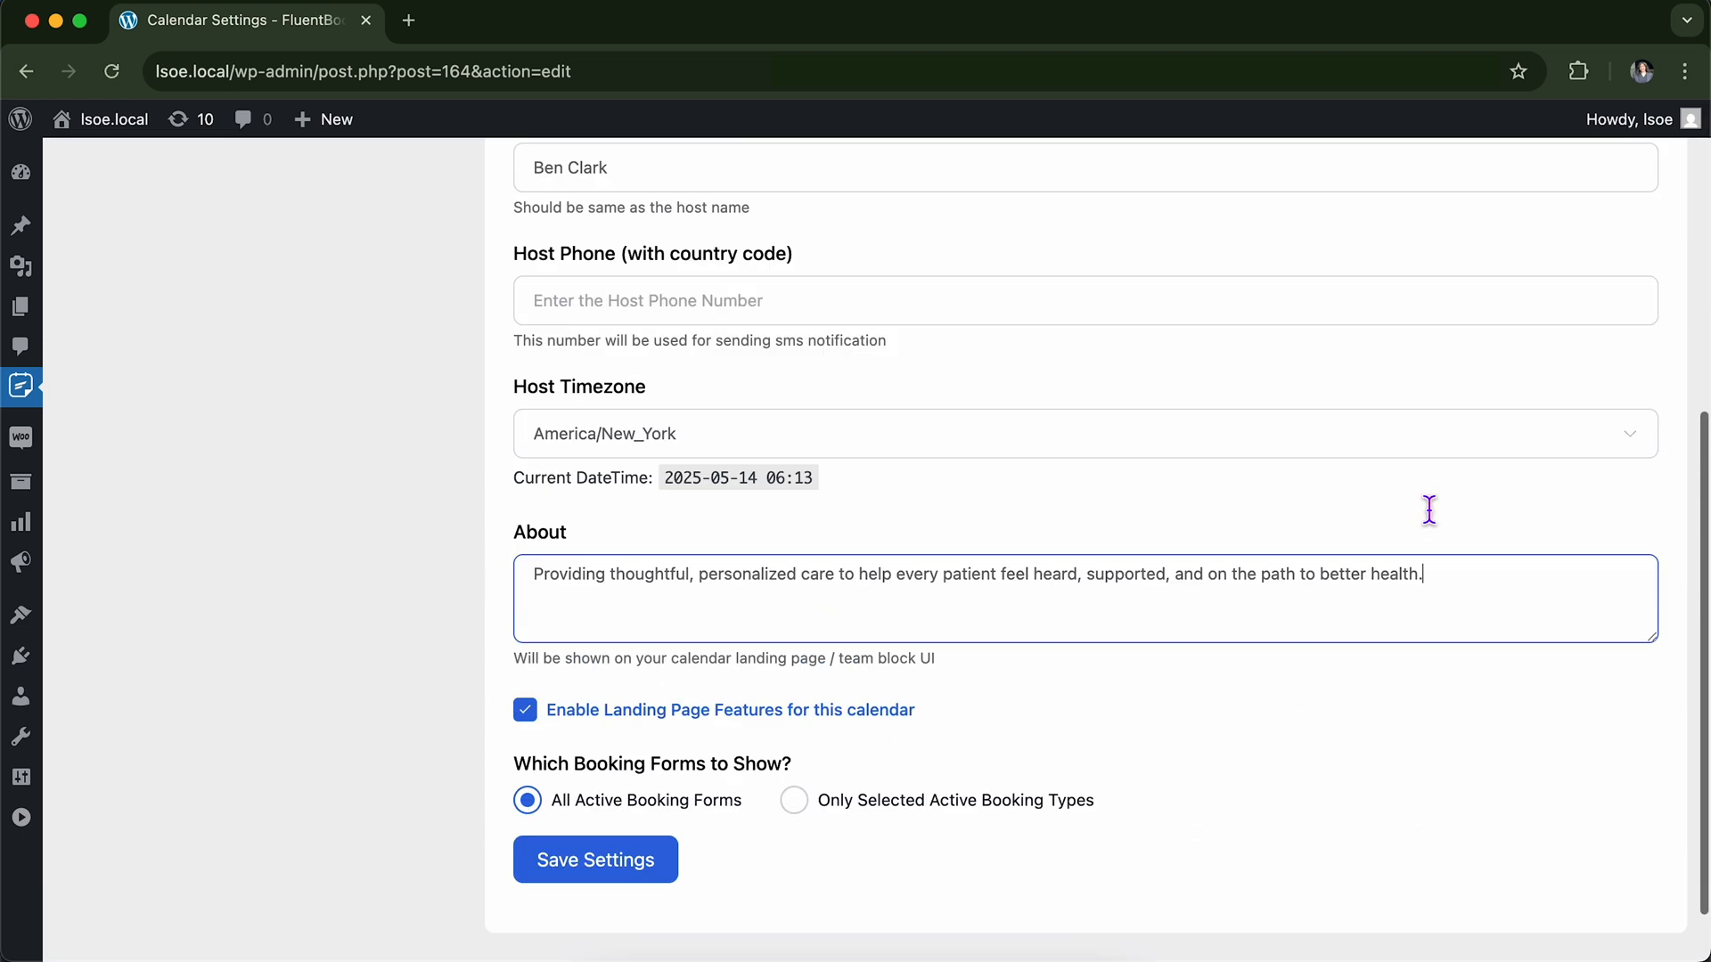
scroll(1417, 517, down, 1)
scroll(714, 754, up, 1)
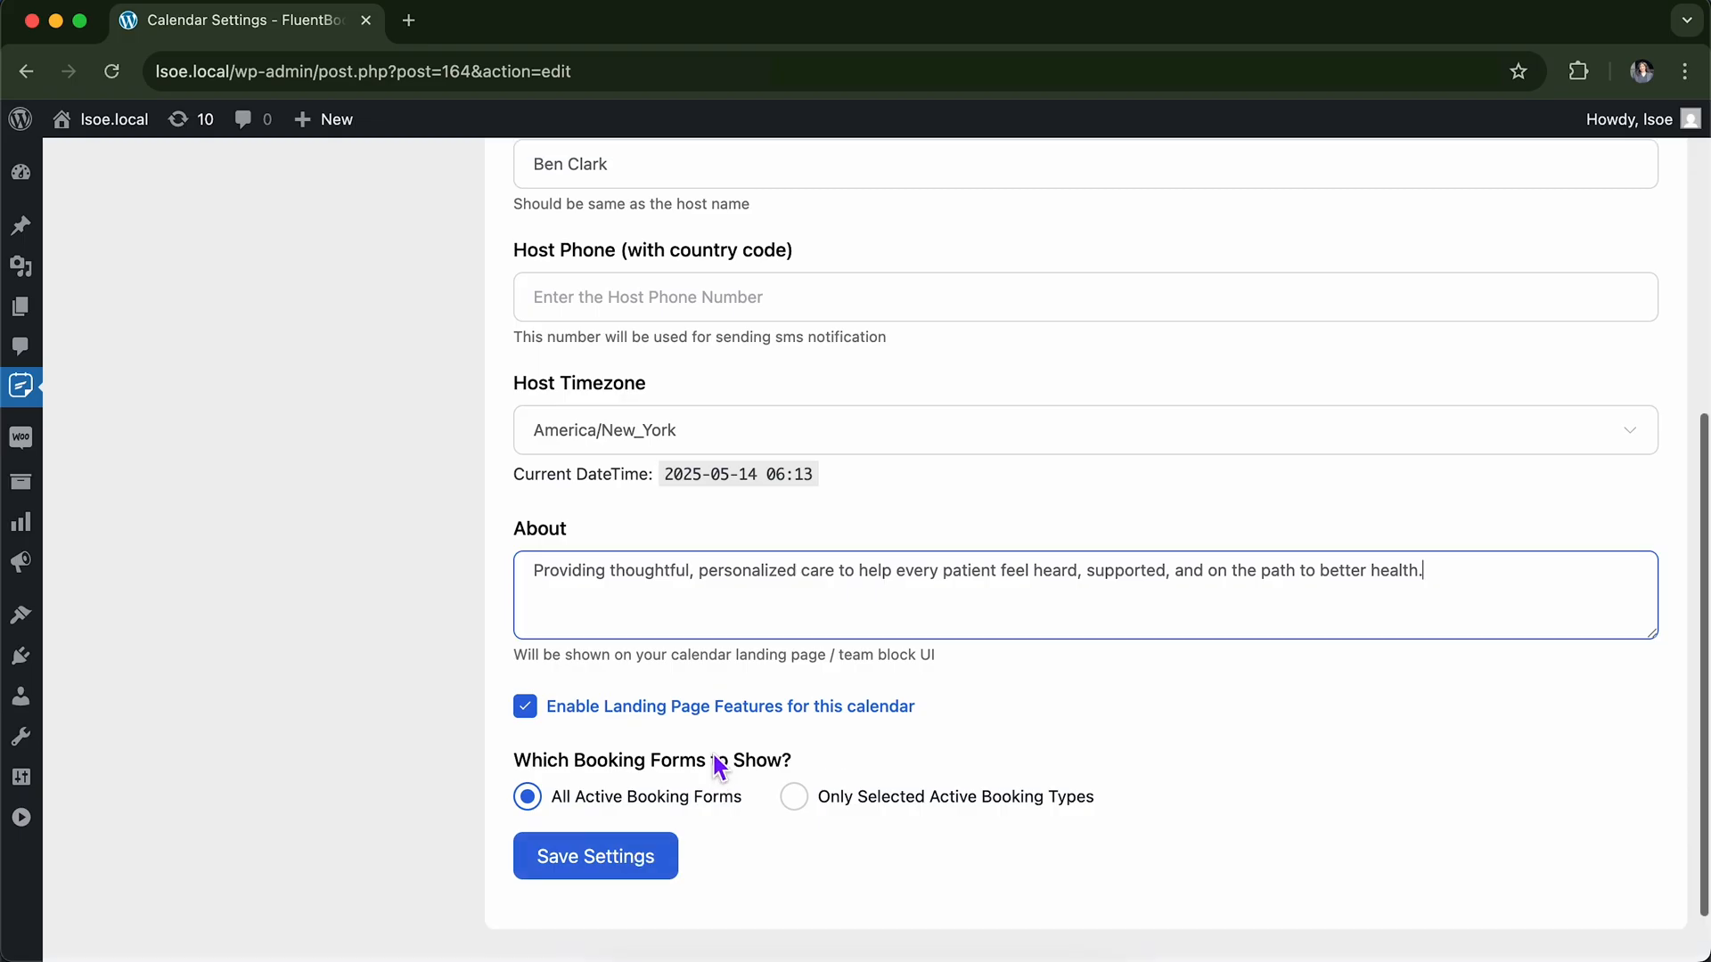
scroll(832, 474, up, 5)
scroll(820, 649, down, 6)
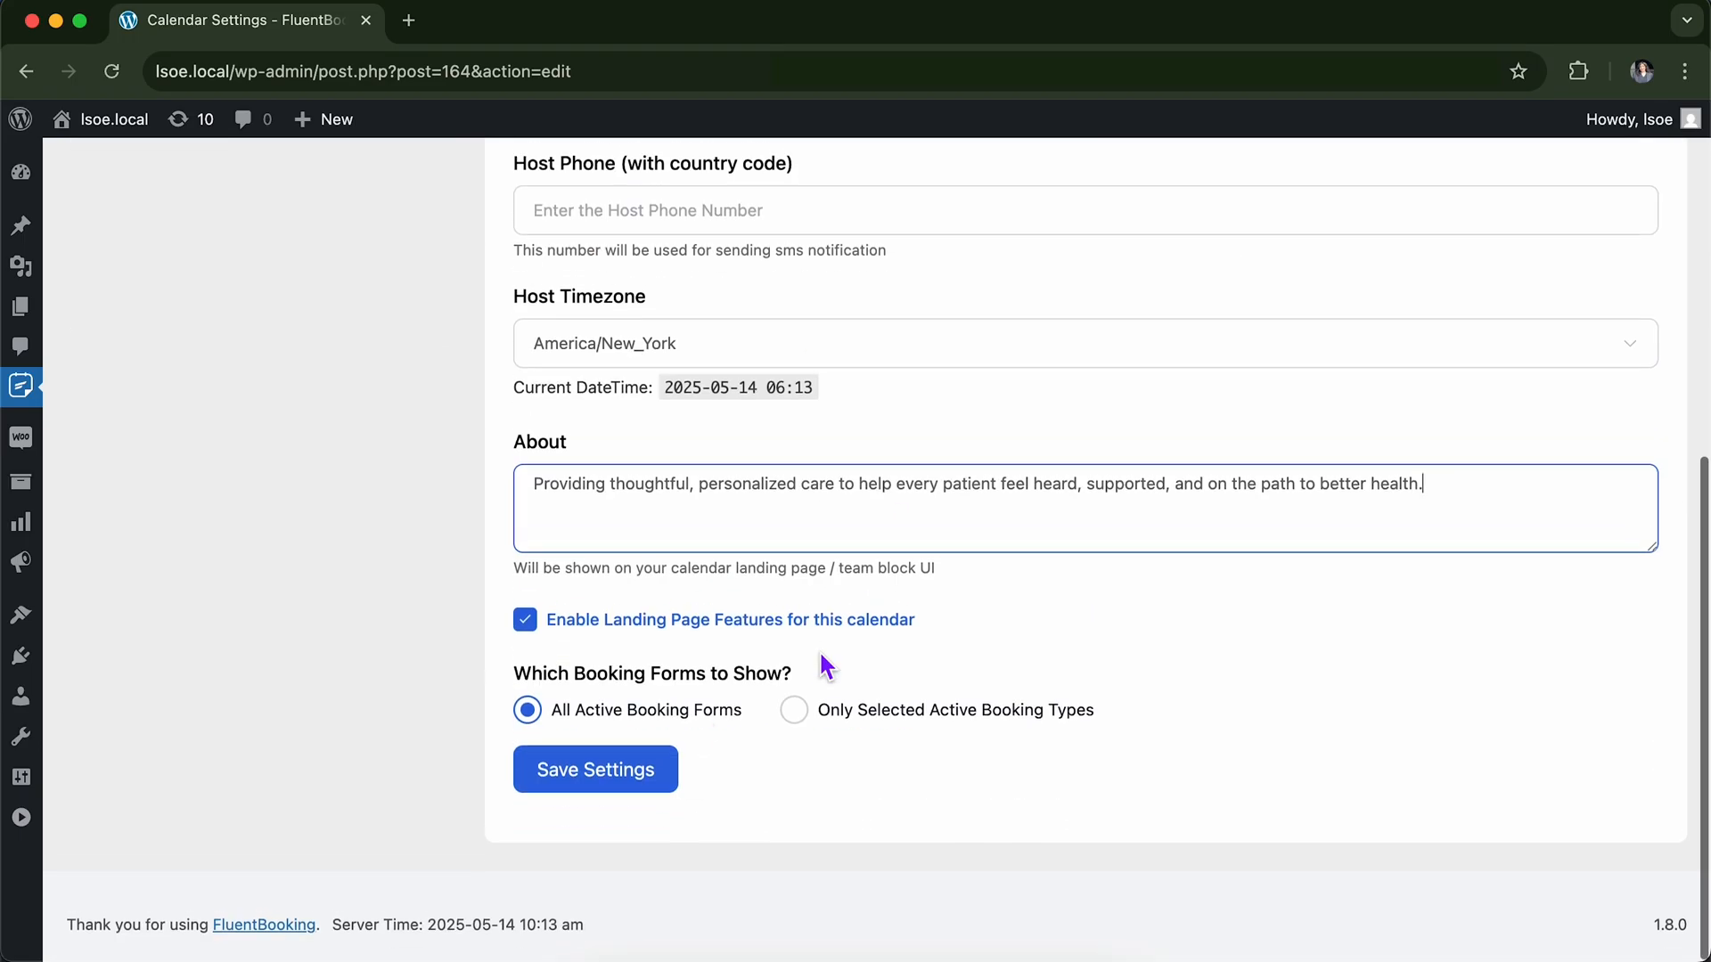
Save the host's calendar settings, and return to the event's team assignment to save it as well.
scroll(821, 655, up, 1)
click(623, 793)
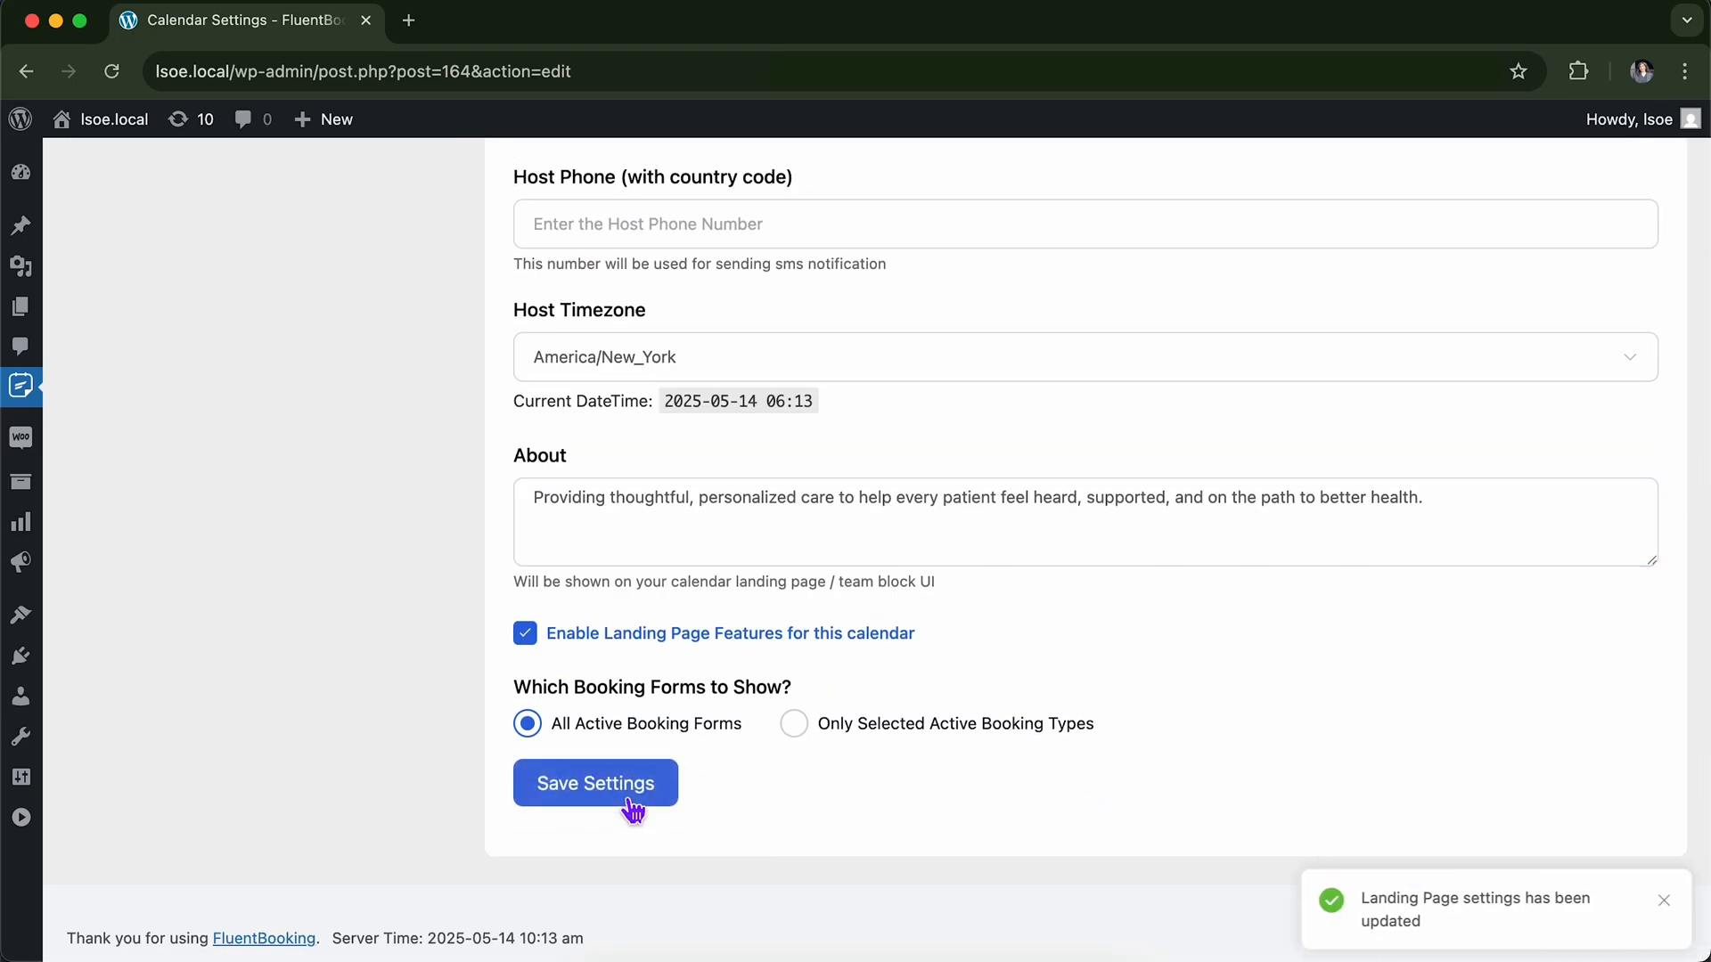
click(27, 73)
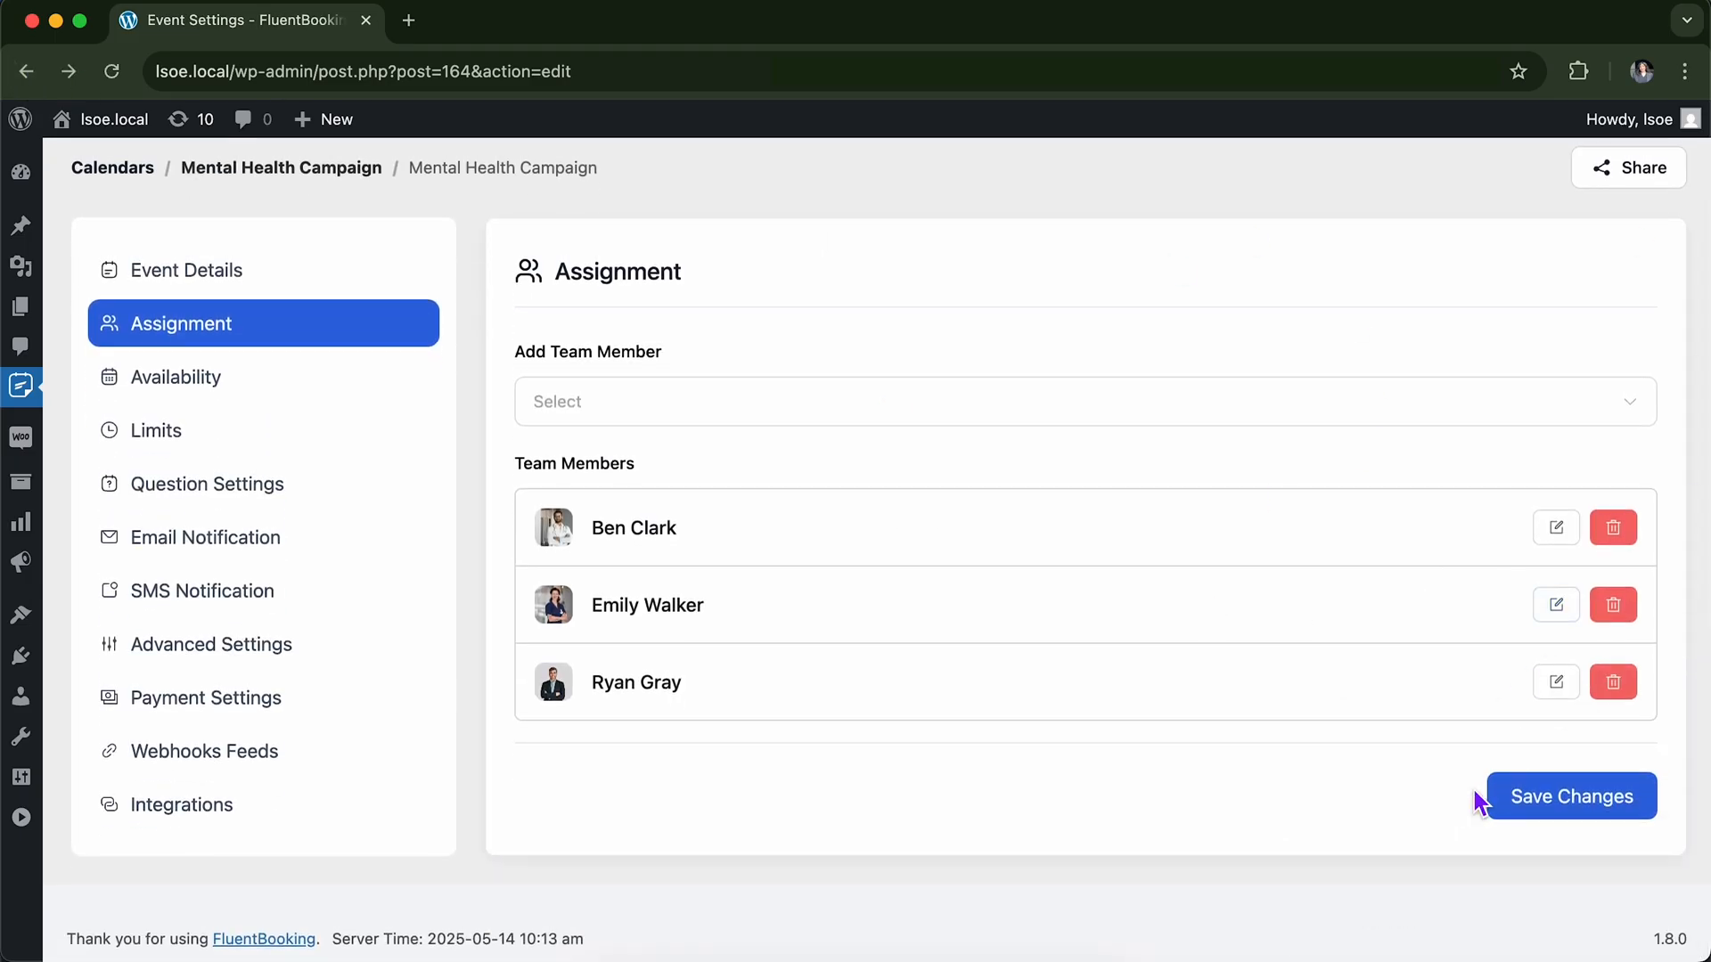
click(1549, 811)
Open the event's Availability settings and examine the availability range and host schedule options.
click(387, 400)
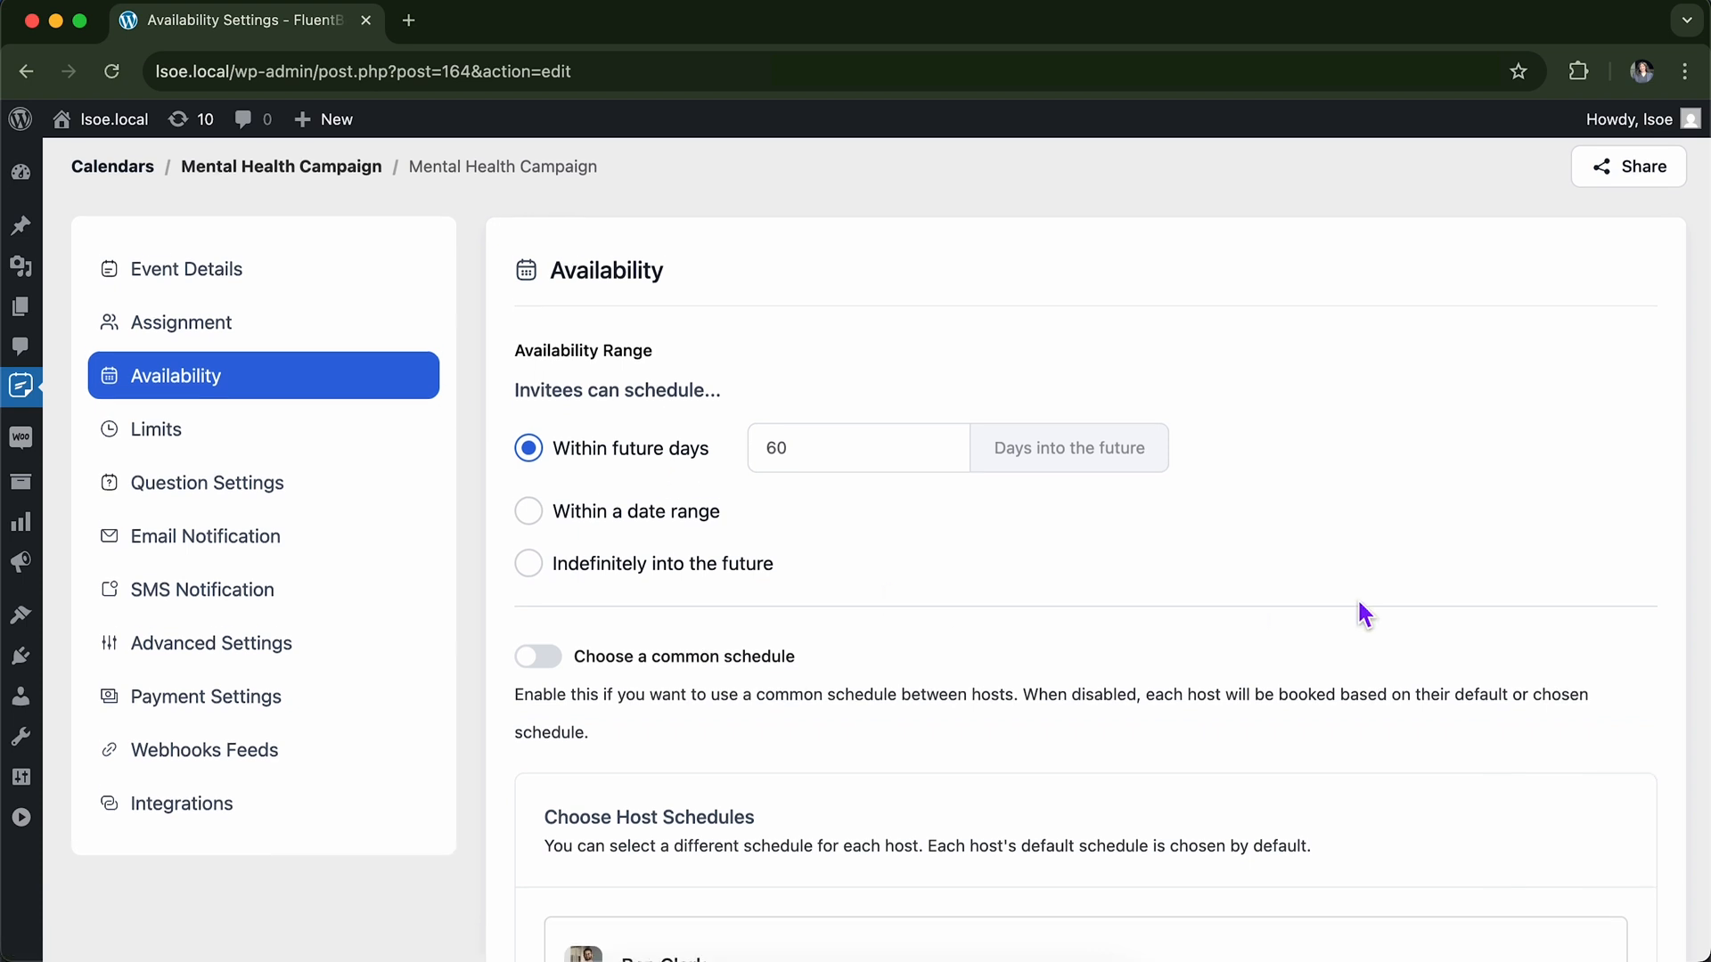
scroll(1362, 613, down, 1)
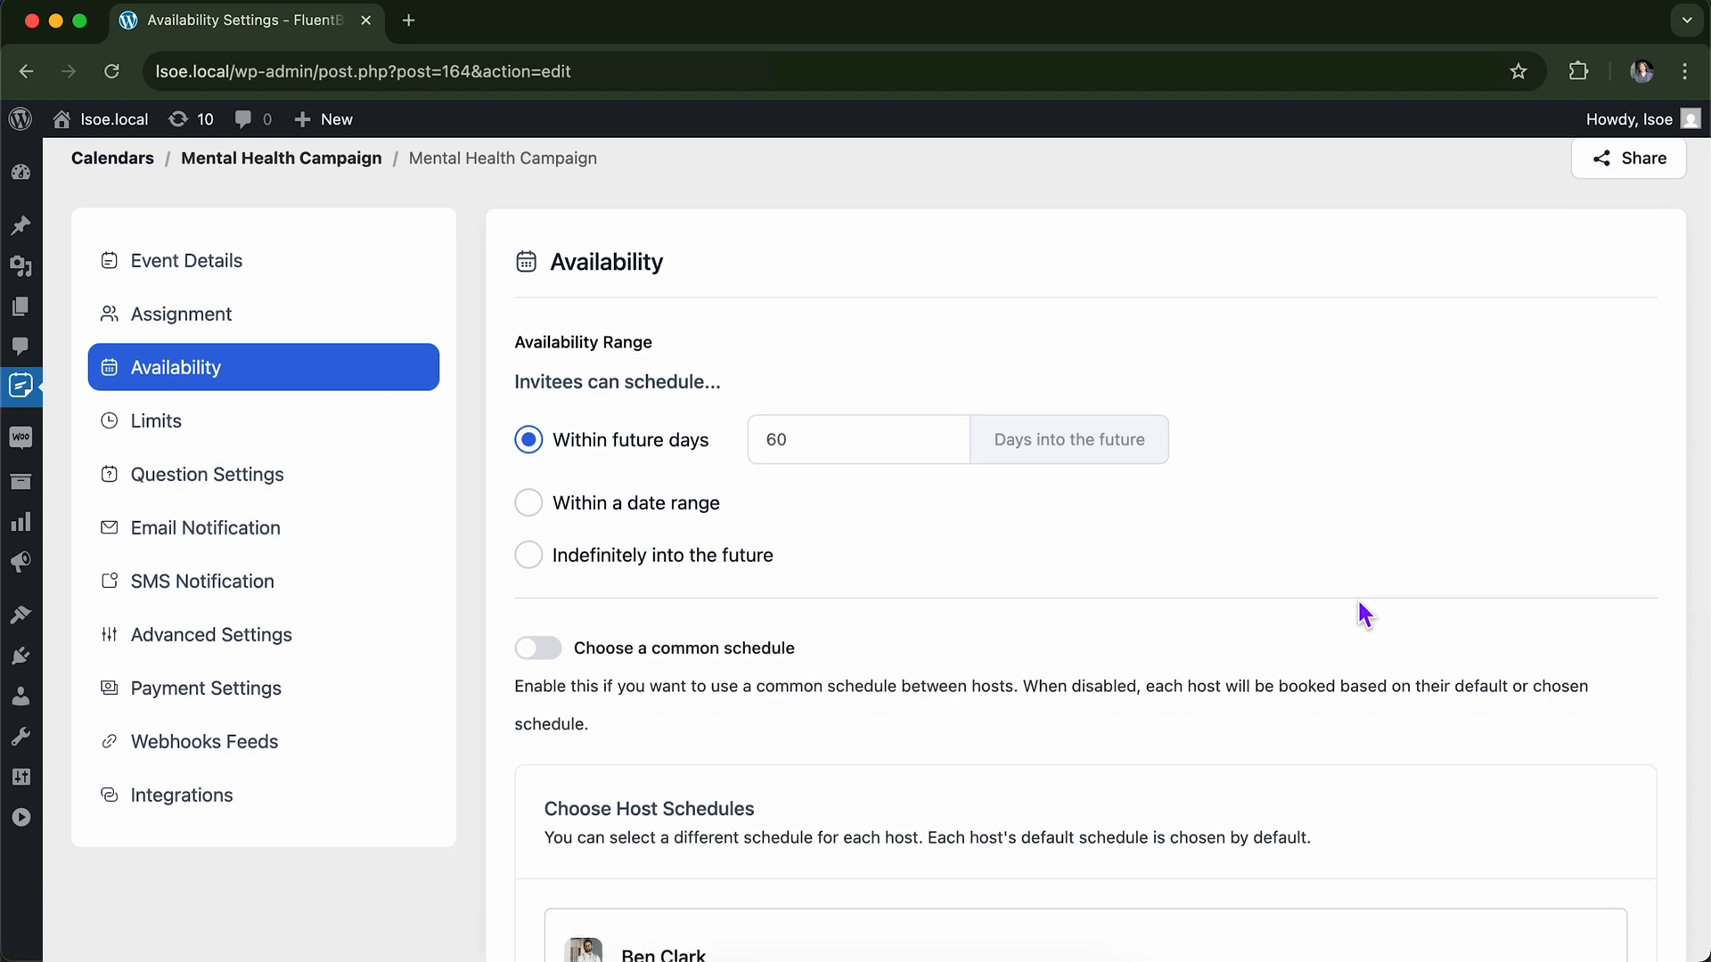
scroll(1362, 613, down, 1)
scroll(1362, 613, up, 2)
scroll(1362, 614, down, 3)
scroll(1363, 613, up, 1)
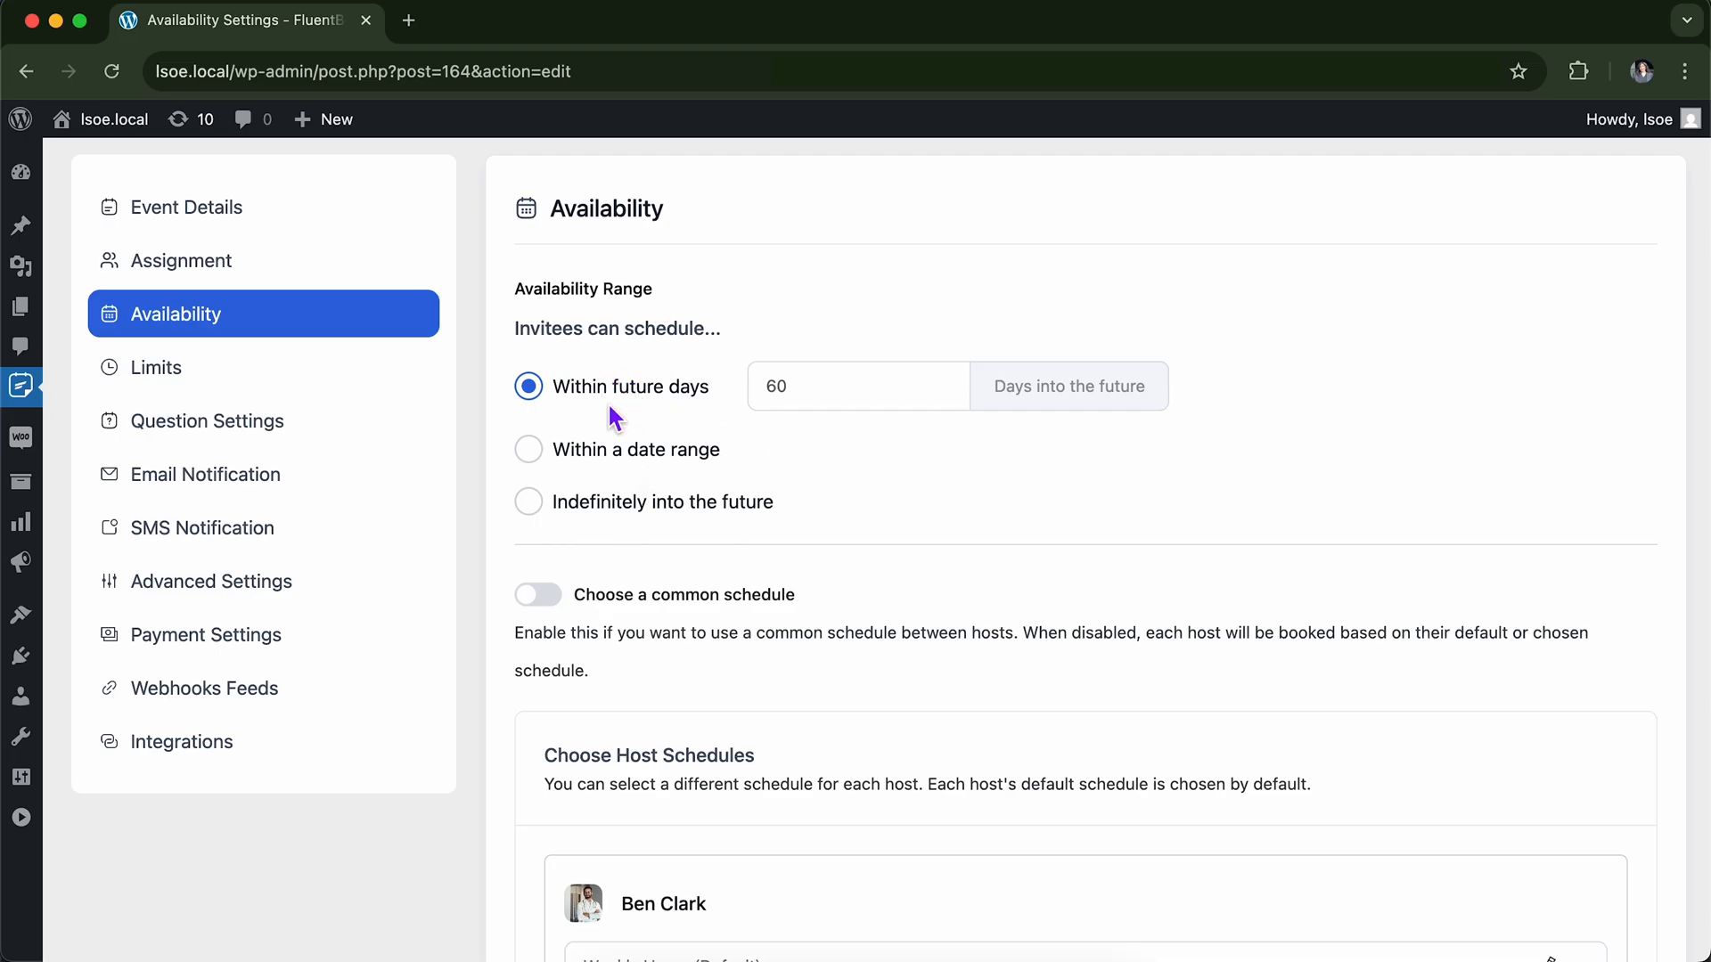
Try 80 days as the future scheduling window, and set it back to 60 days.
click(874, 390)
key(BackSpace)
key(BackSpace)
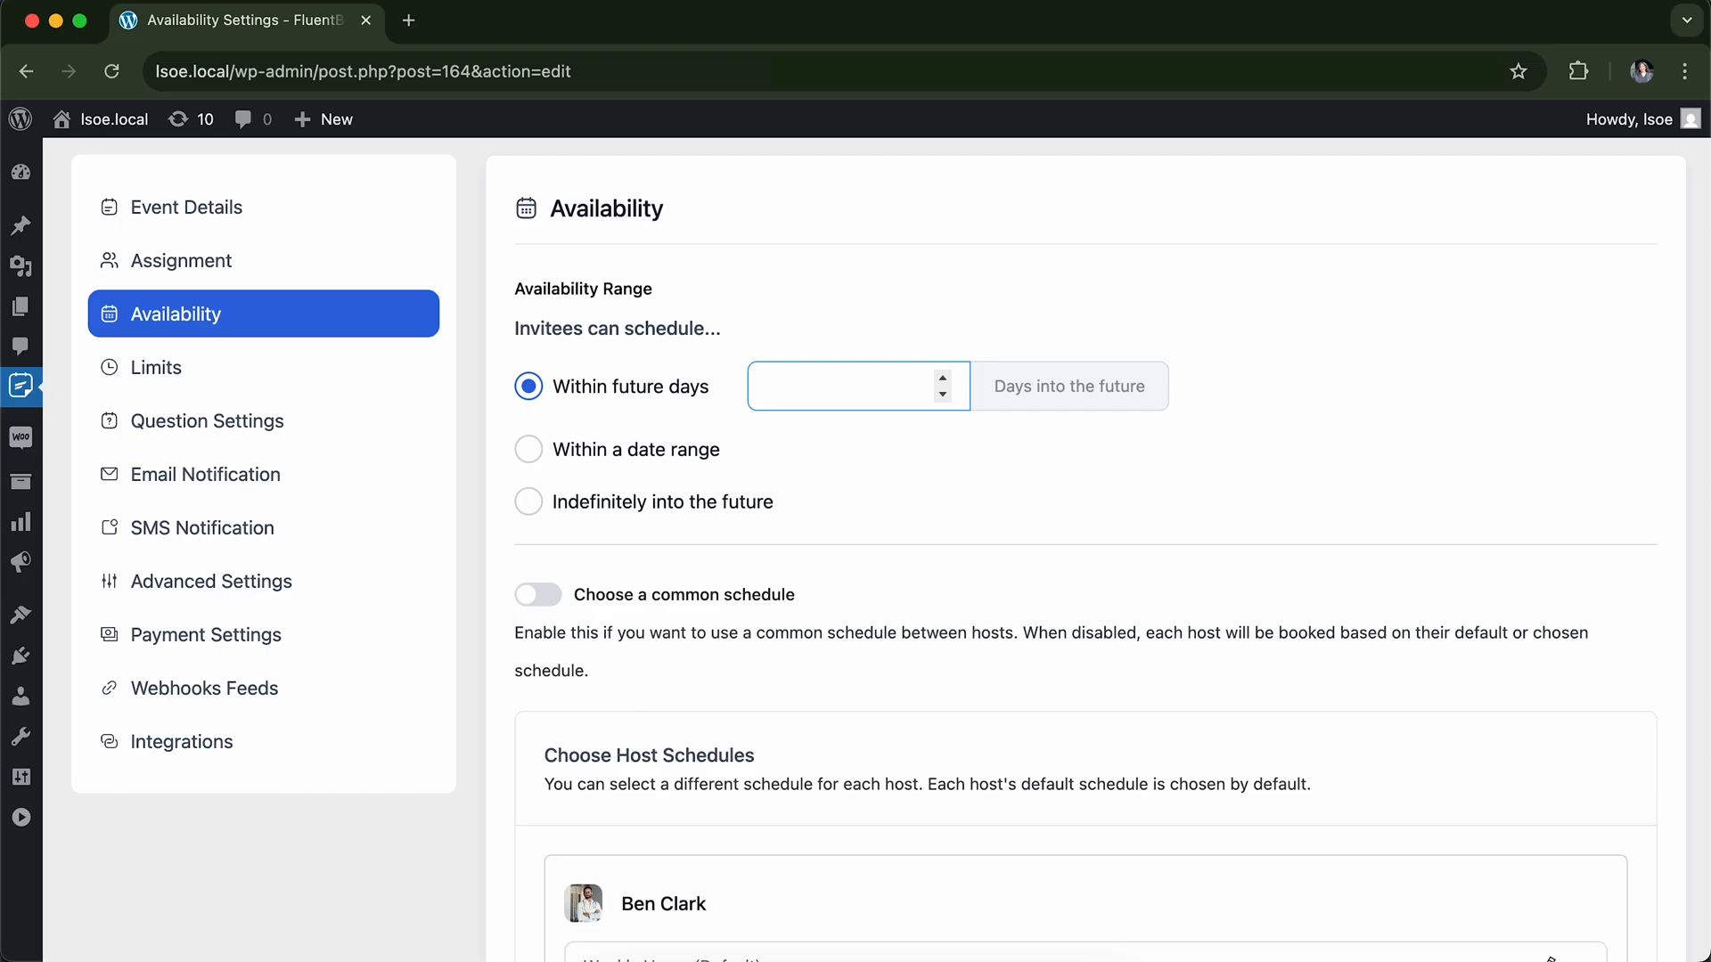
text(60)
key(BackSpace)
key(BackSpace)
text(80)
key(BackSpace)
key(BackSpace)
text(60)
click(1036, 462)
Try the date range 2025-05-15 to 2025-06-24 and the indefinite option as availability range, and return to scheduling within future days.
click(527, 455)
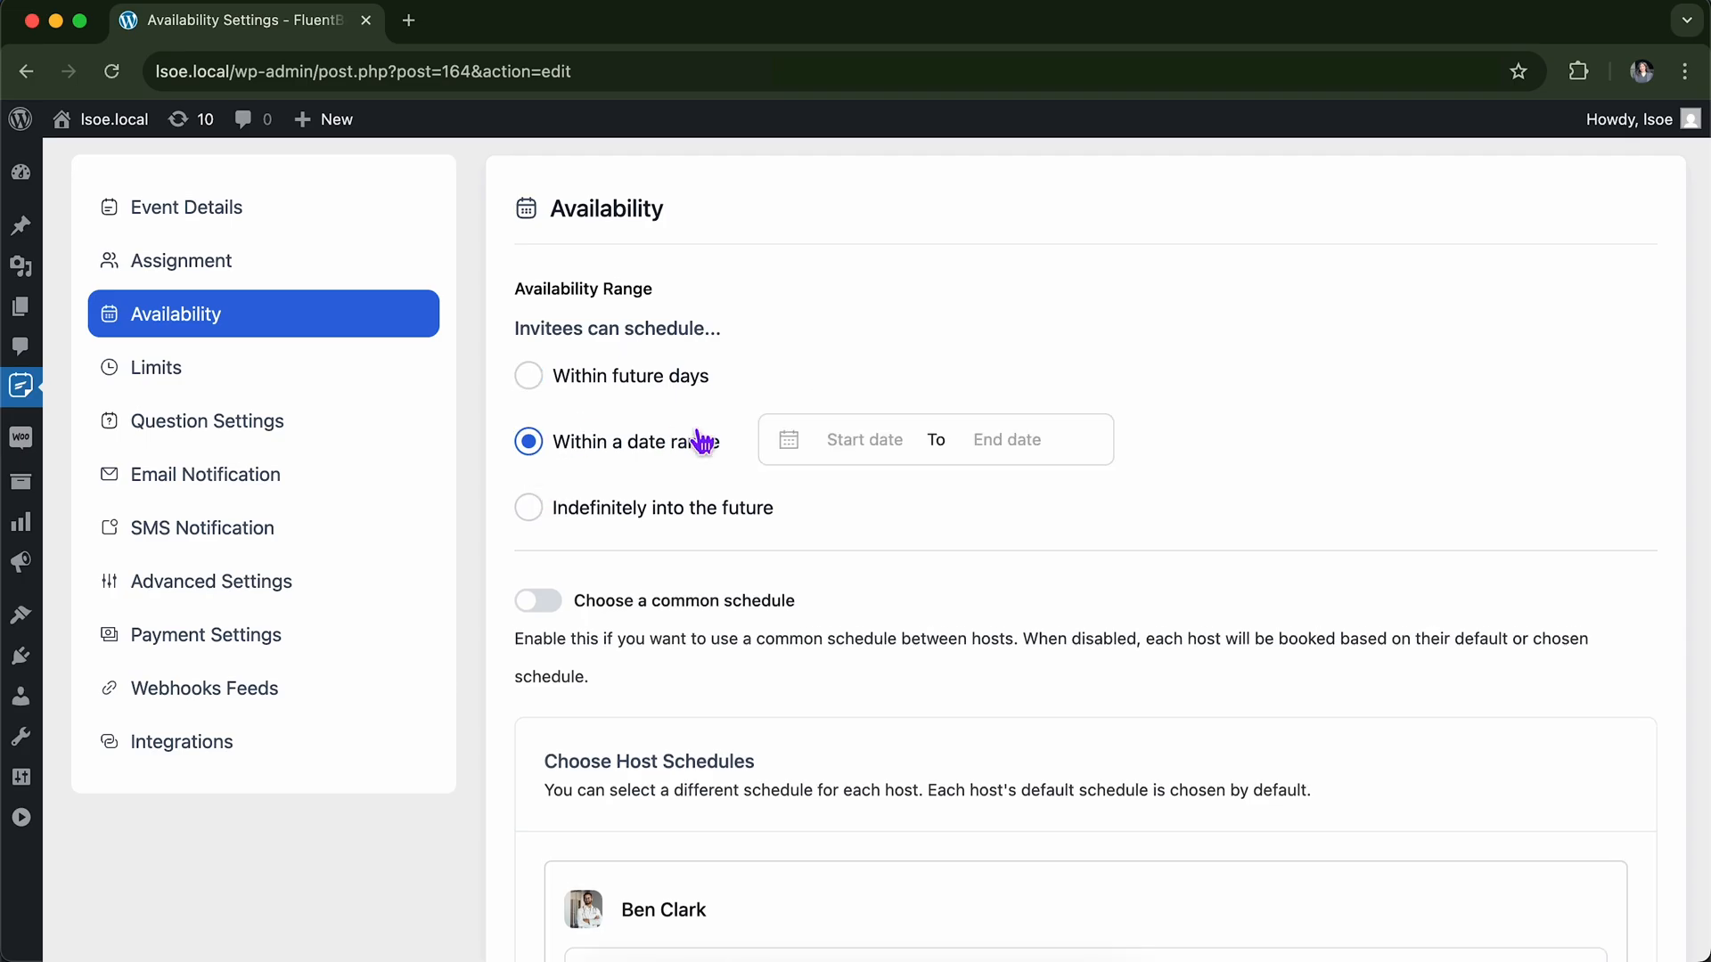
click(839, 438)
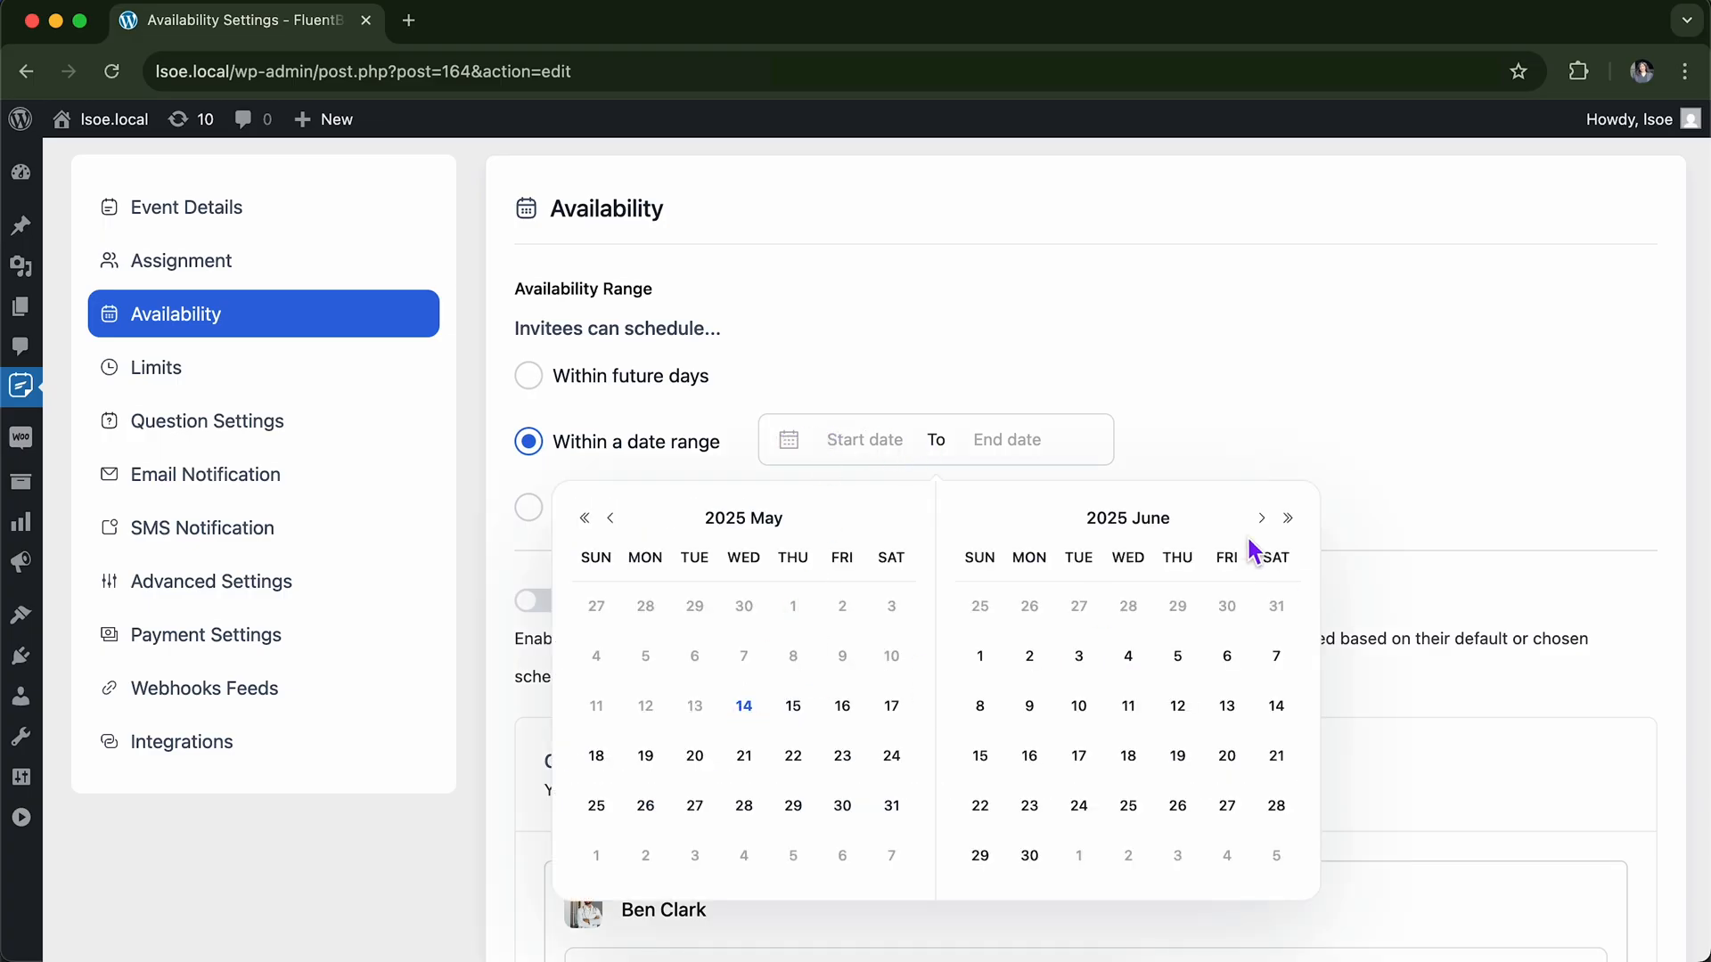
click(791, 710)
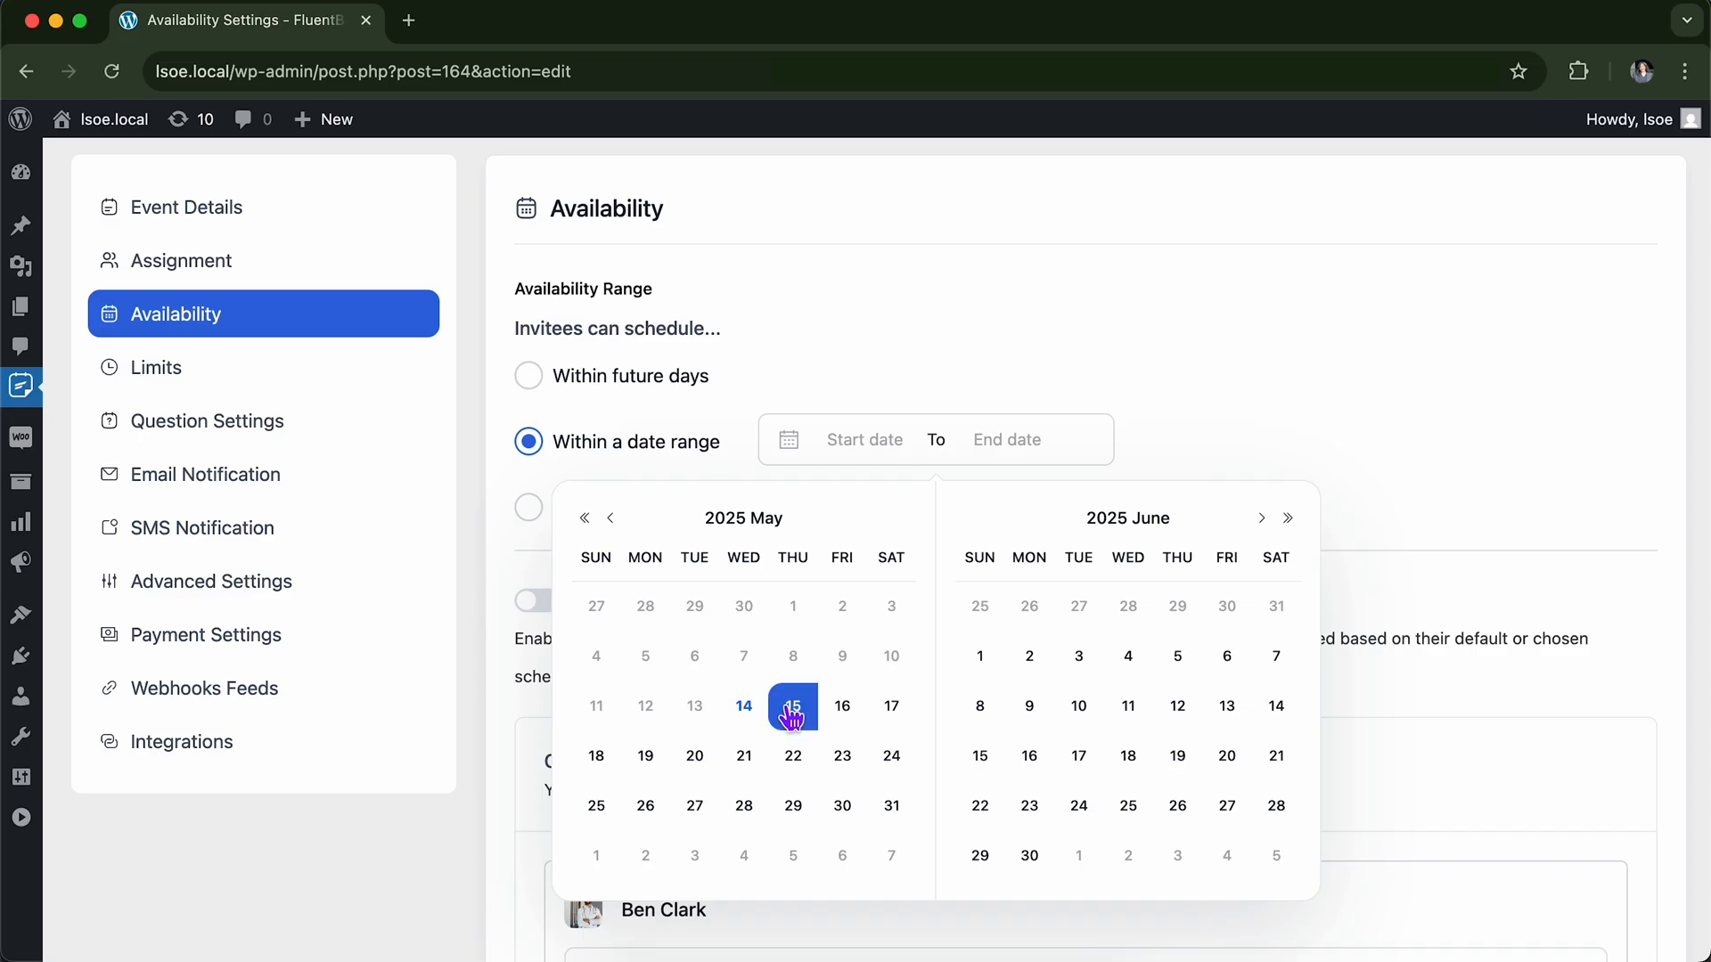
click(1080, 811)
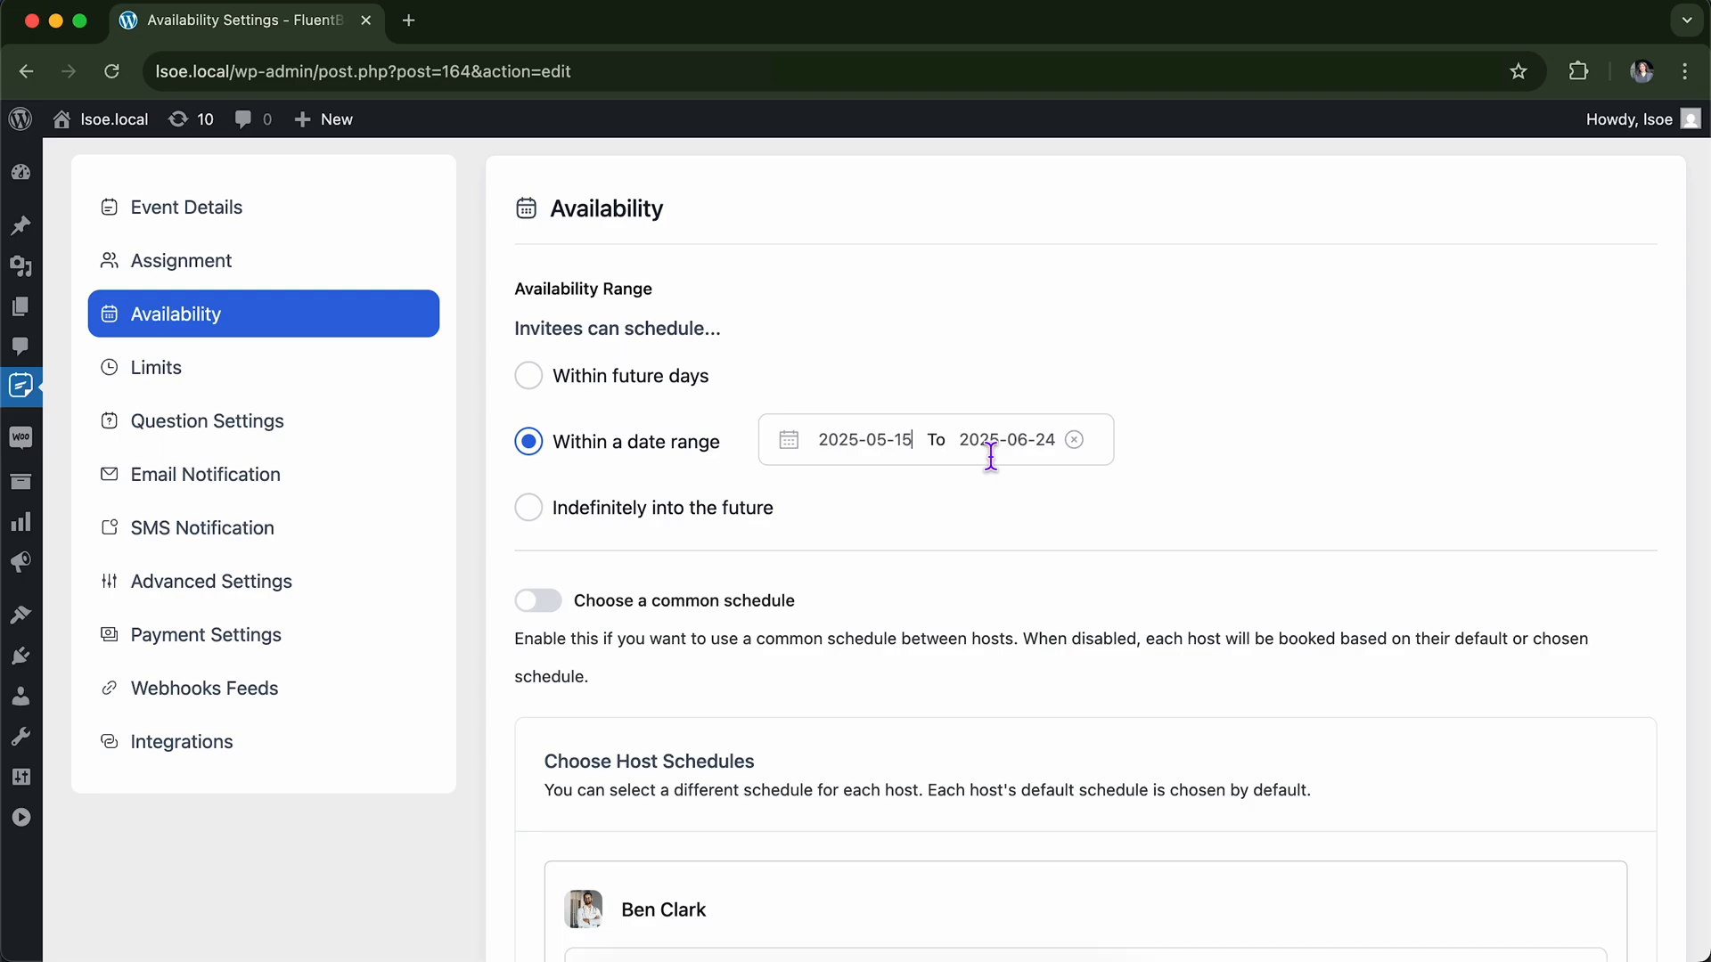
click(1074, 440)
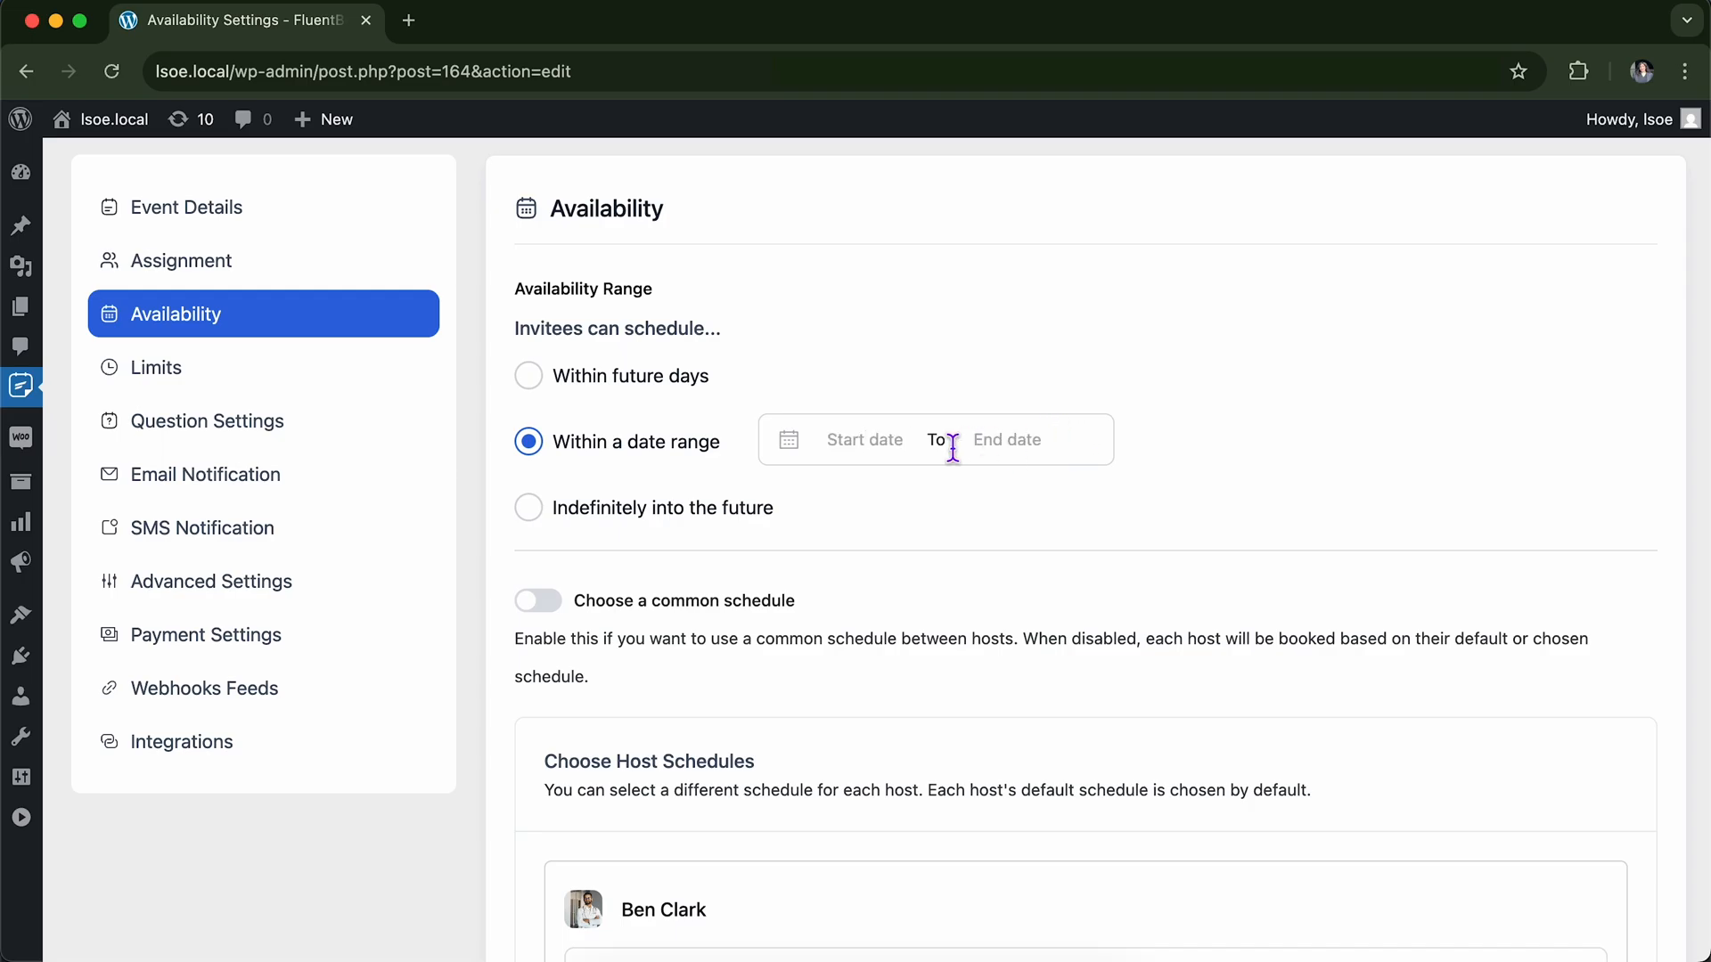
click(566, 514)
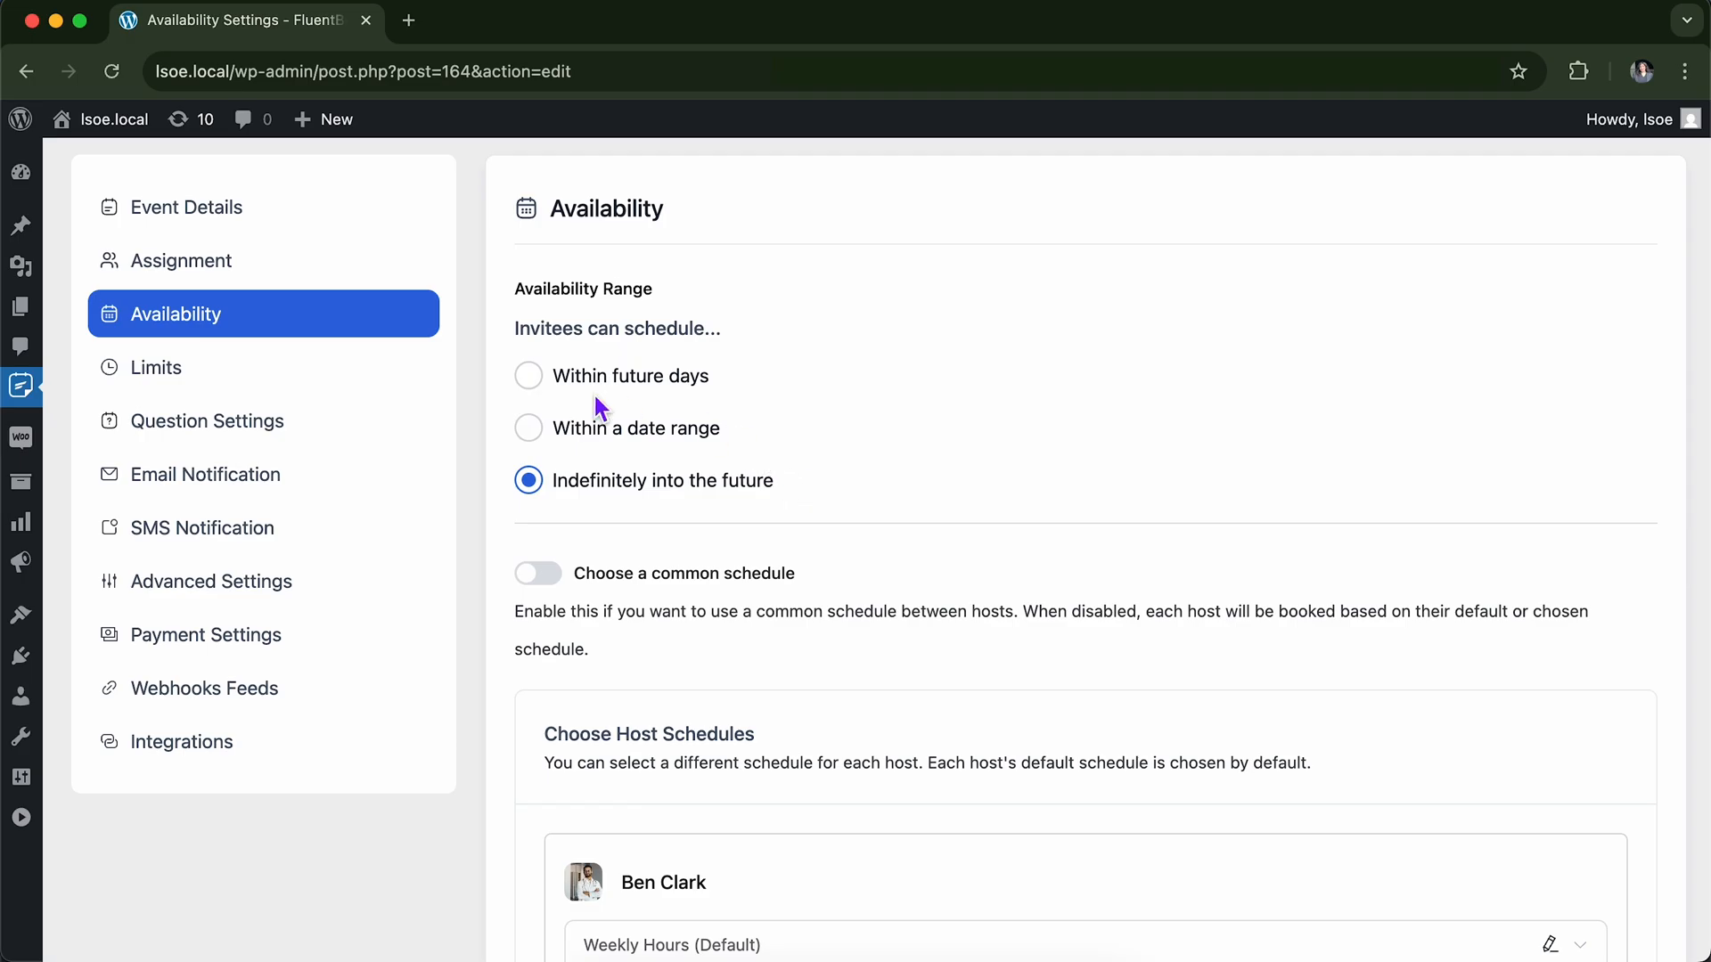
click(560, 379)
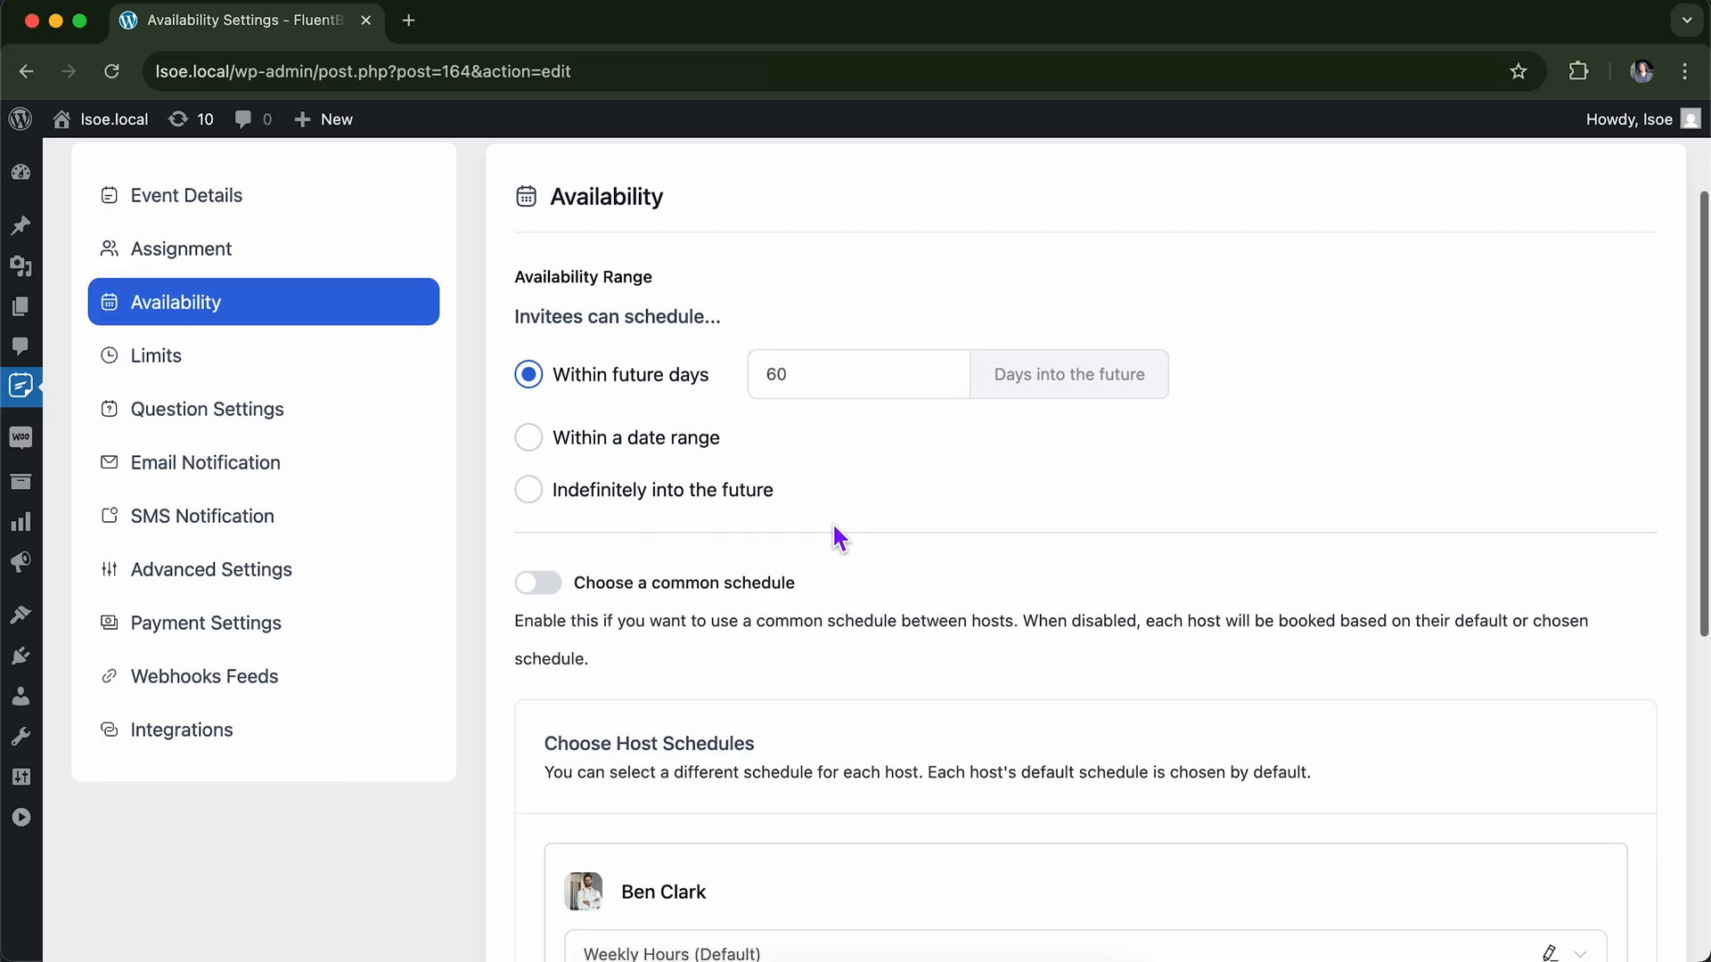
Examine the common schedule option and the schedule chosen for each host in the event's availability settings.
scroll(833, 527, down, 1)
scroll(747, 451, down, 2)
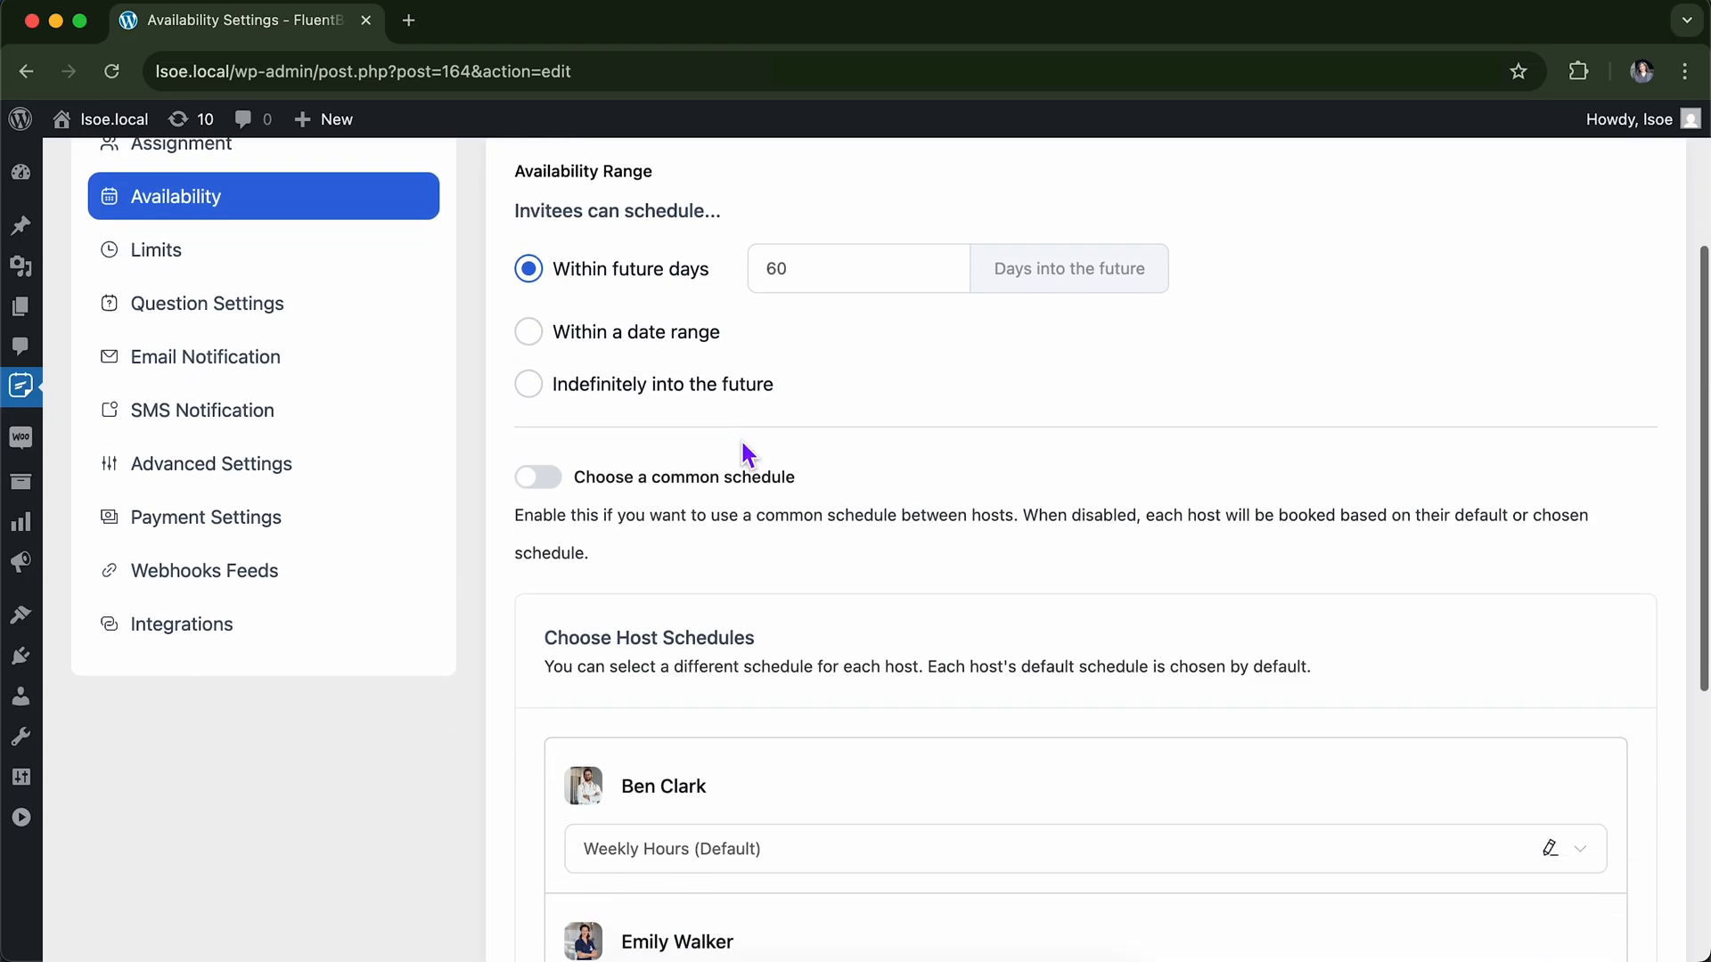
scroll(747, 450, down, 3)
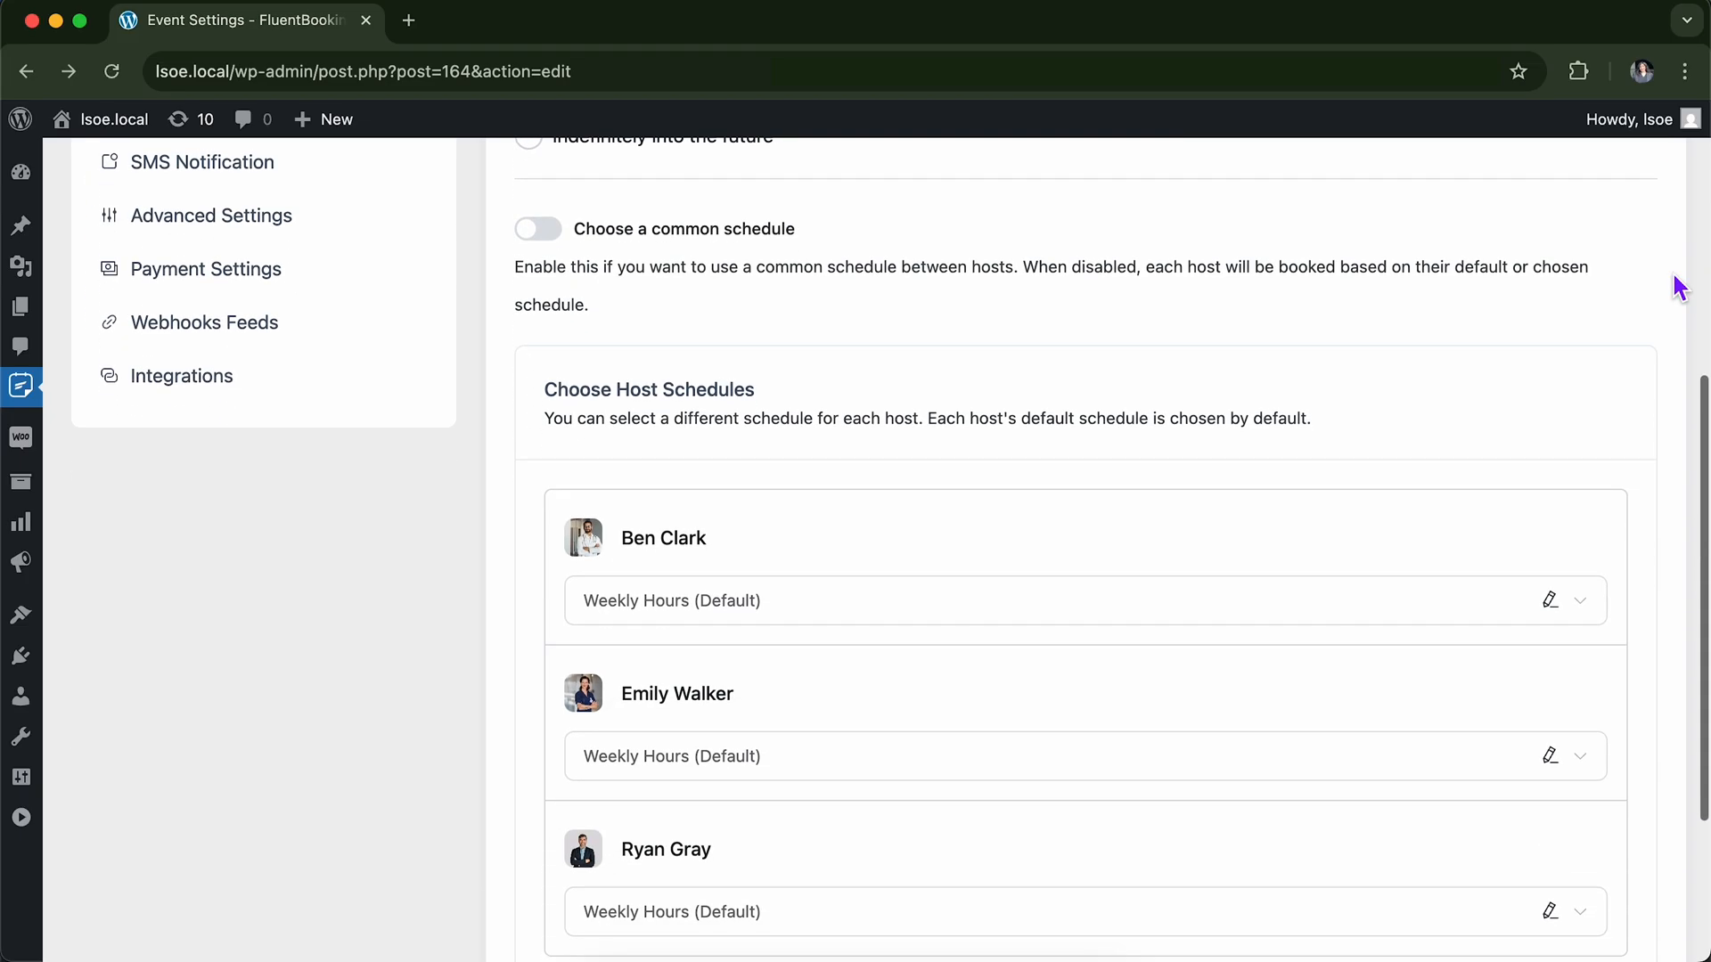
scroll(672, 324, down, 1)
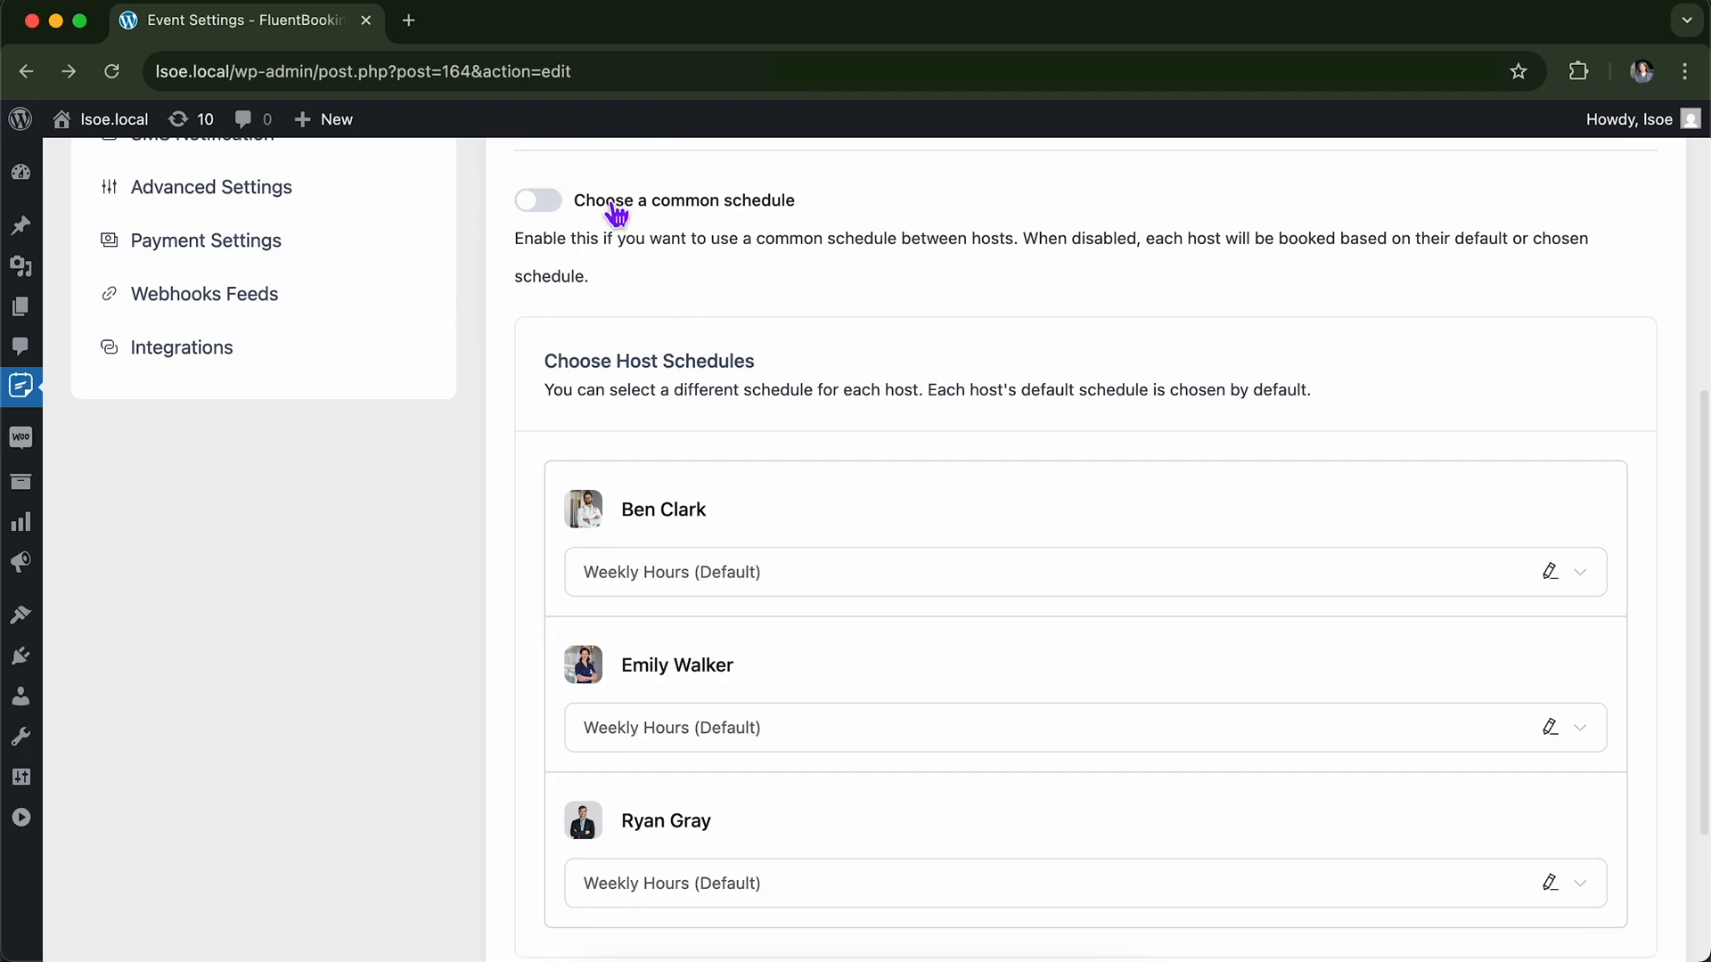
scroll(822, 289, down, 1)
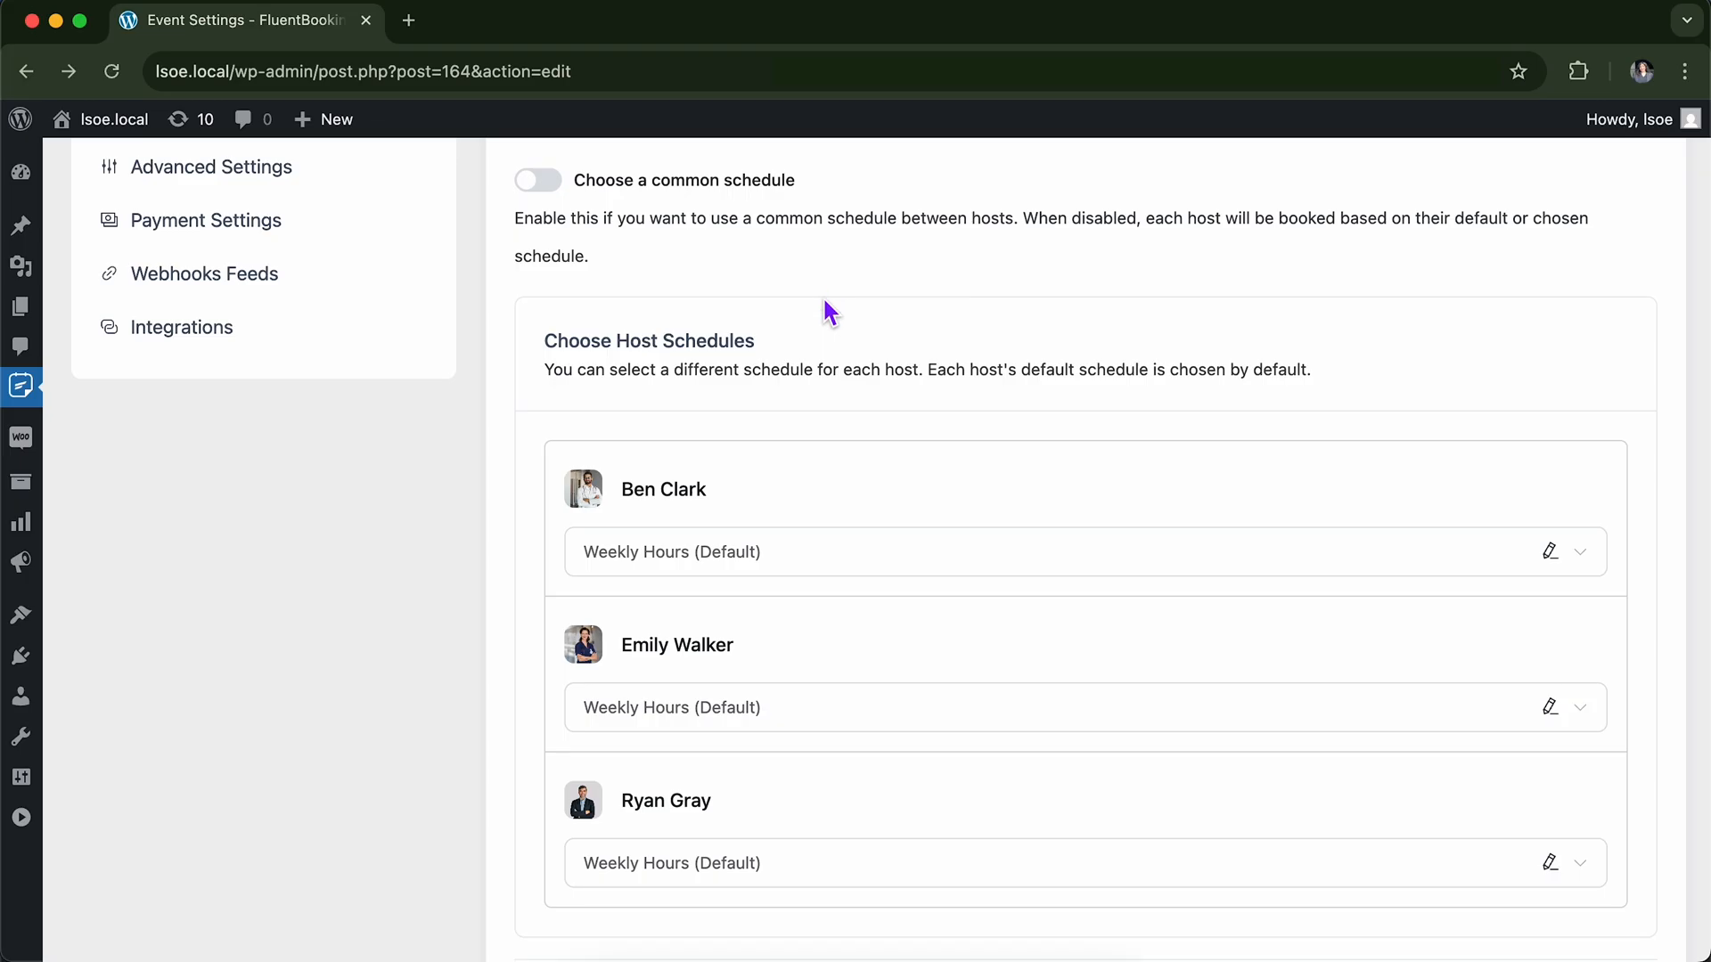
scroll(822, 343, down, 1)
scroll(822, 333, up, 1)
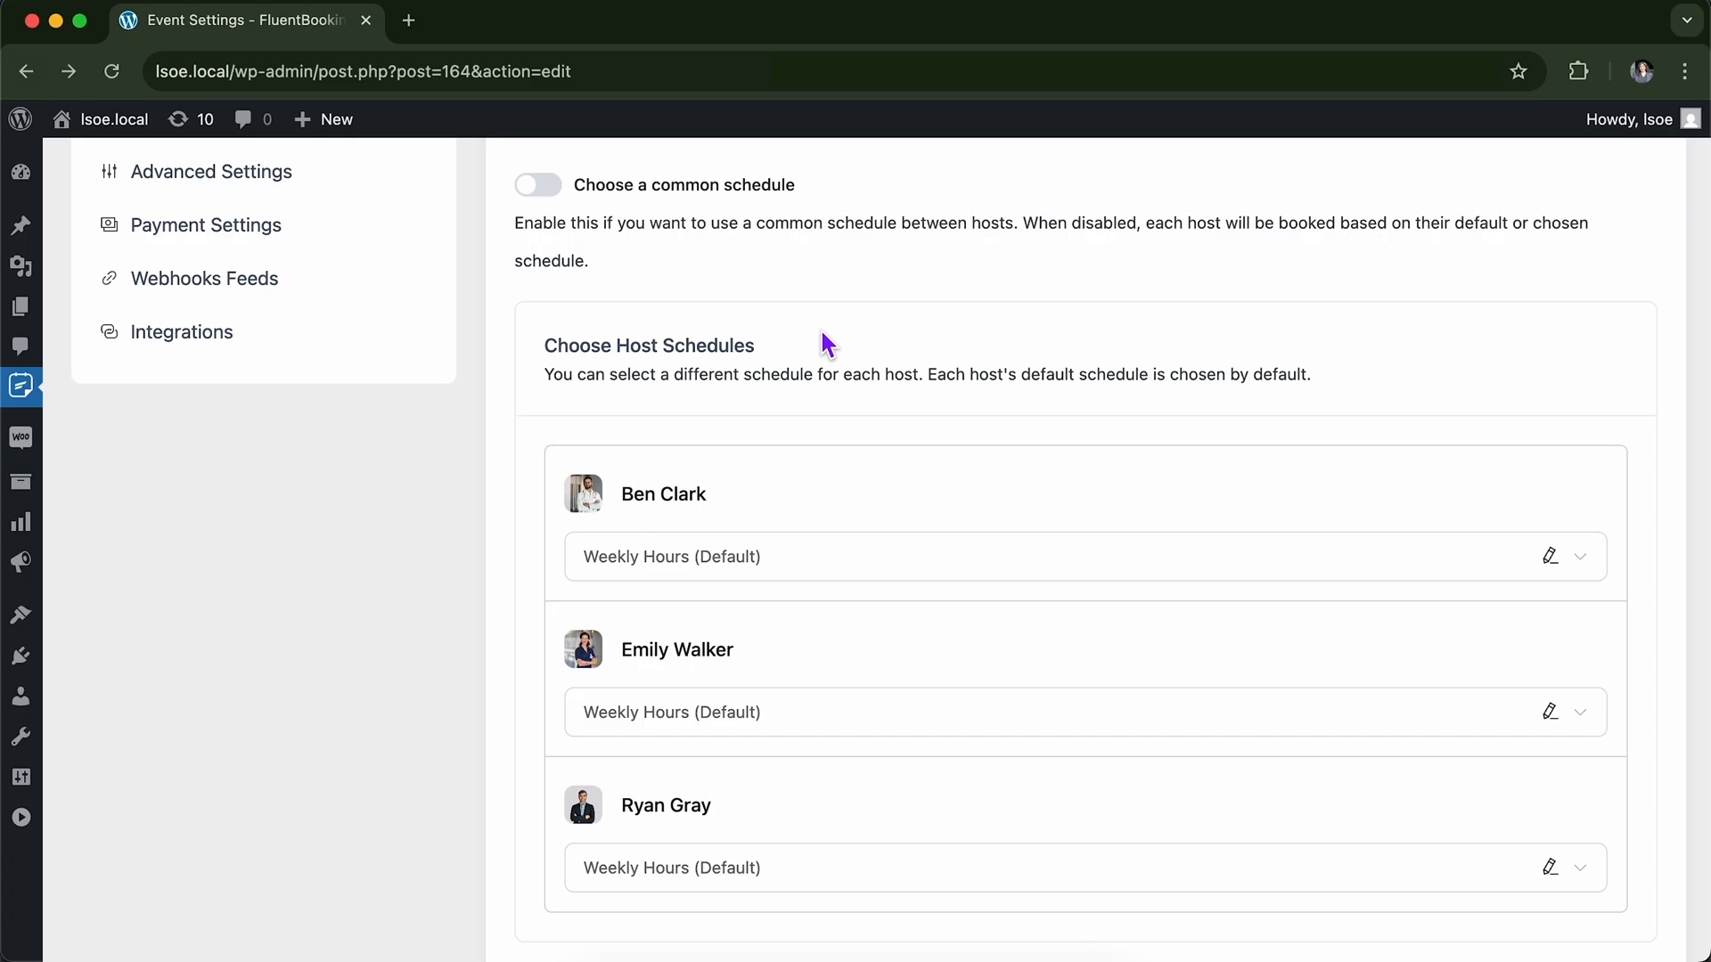
scroll(815, 374, down, 1)
scroll(818, 374, up, 1)
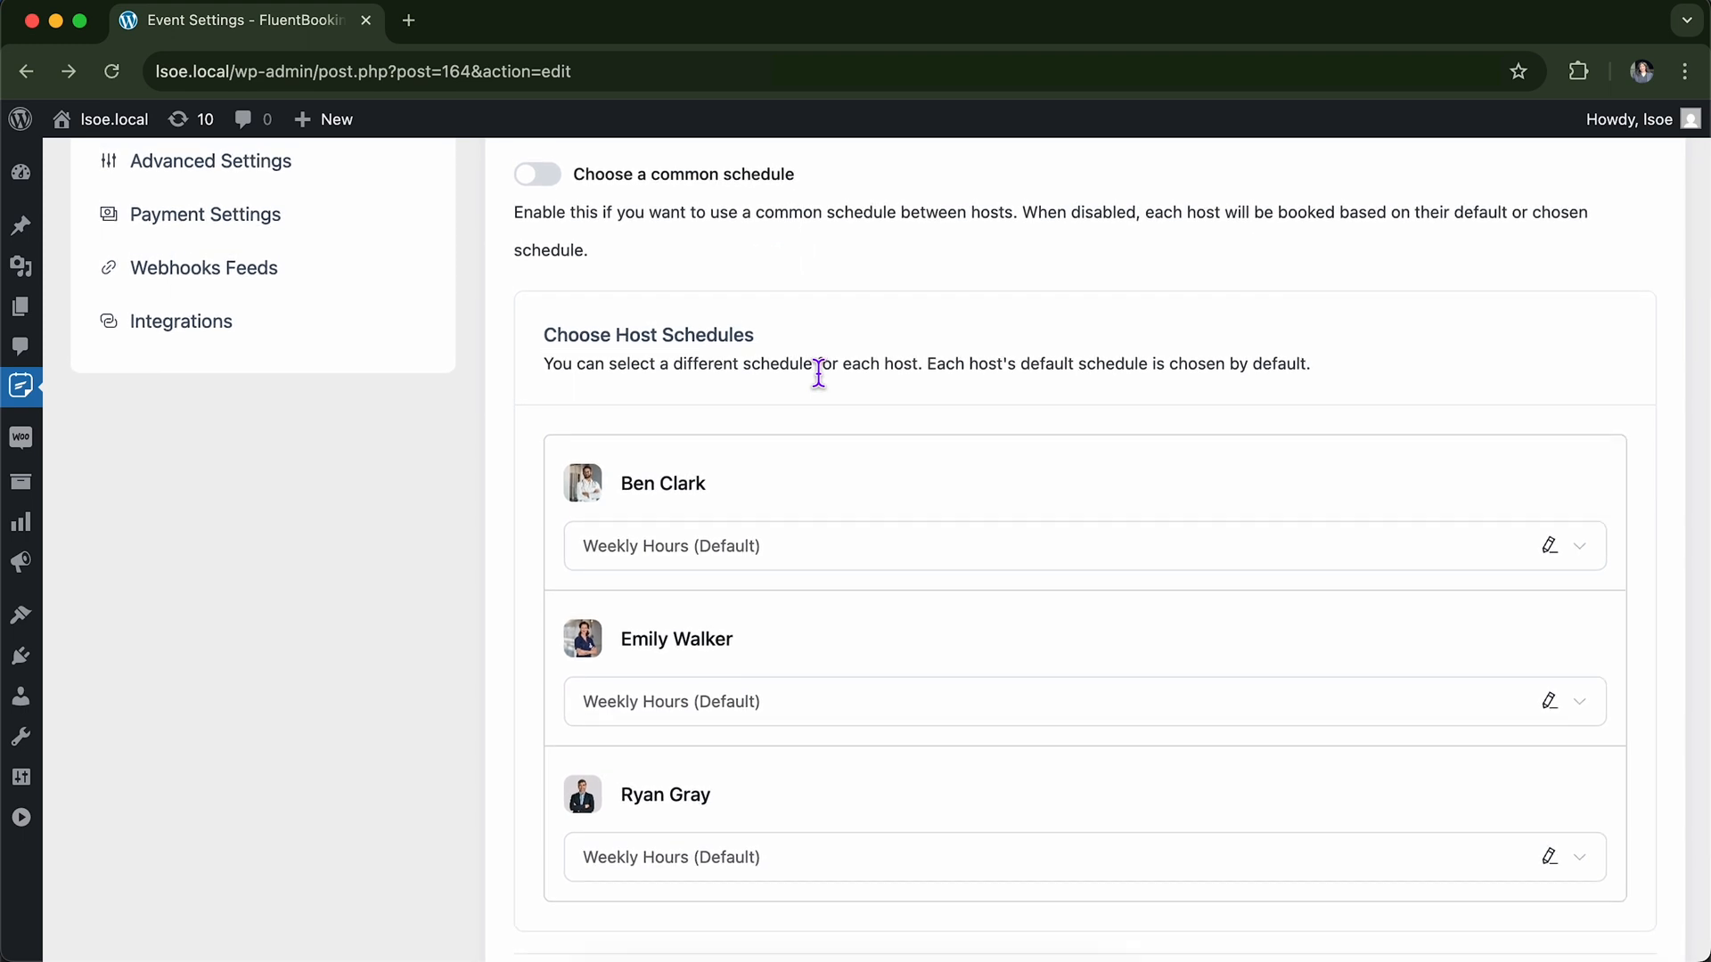
scroll(669, 598, down, 2)
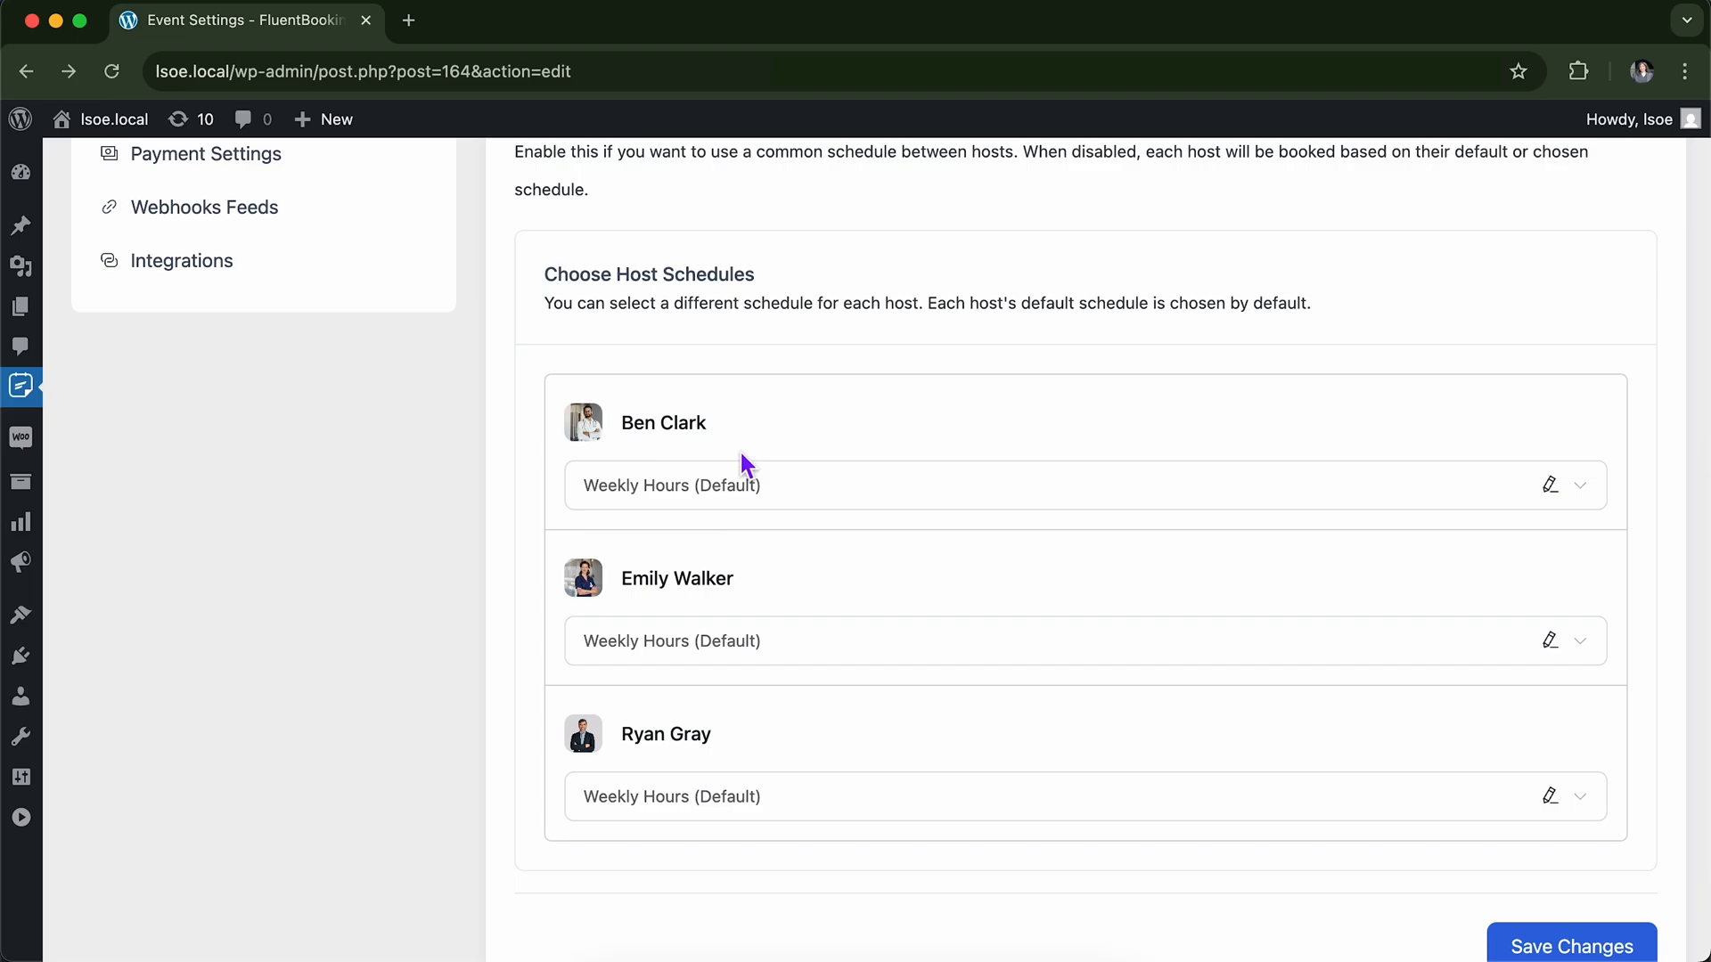
scroll(714, 686, up, 2)
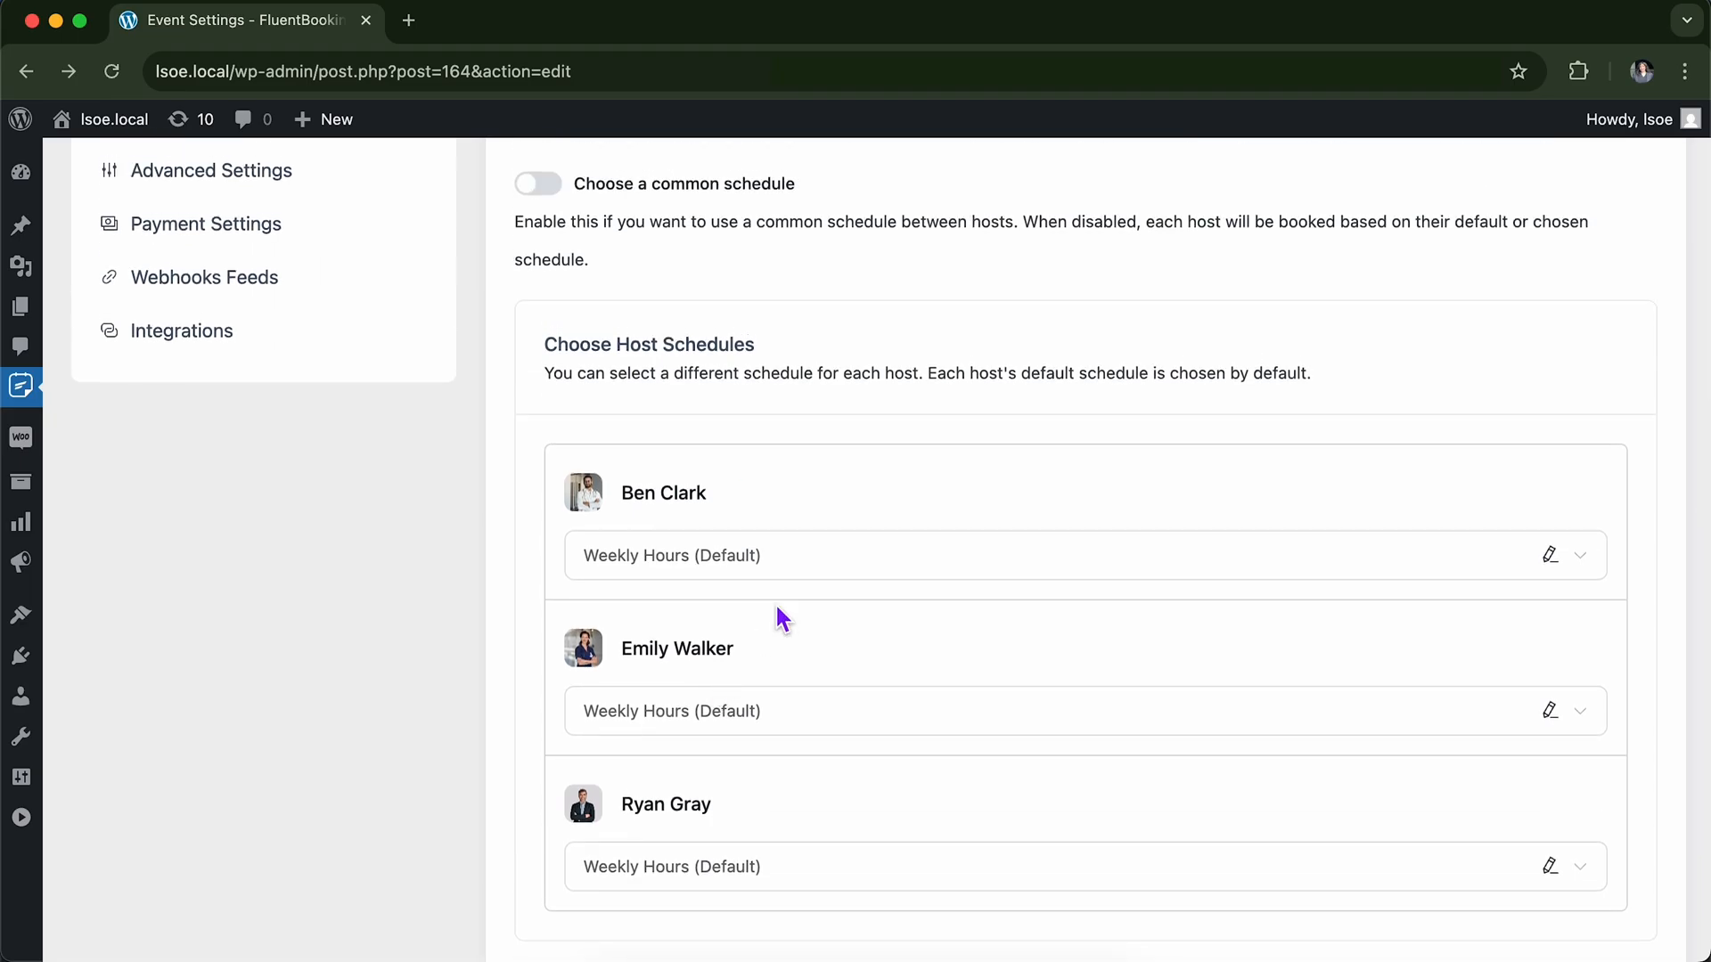
scroll(775, 603, down, 1)
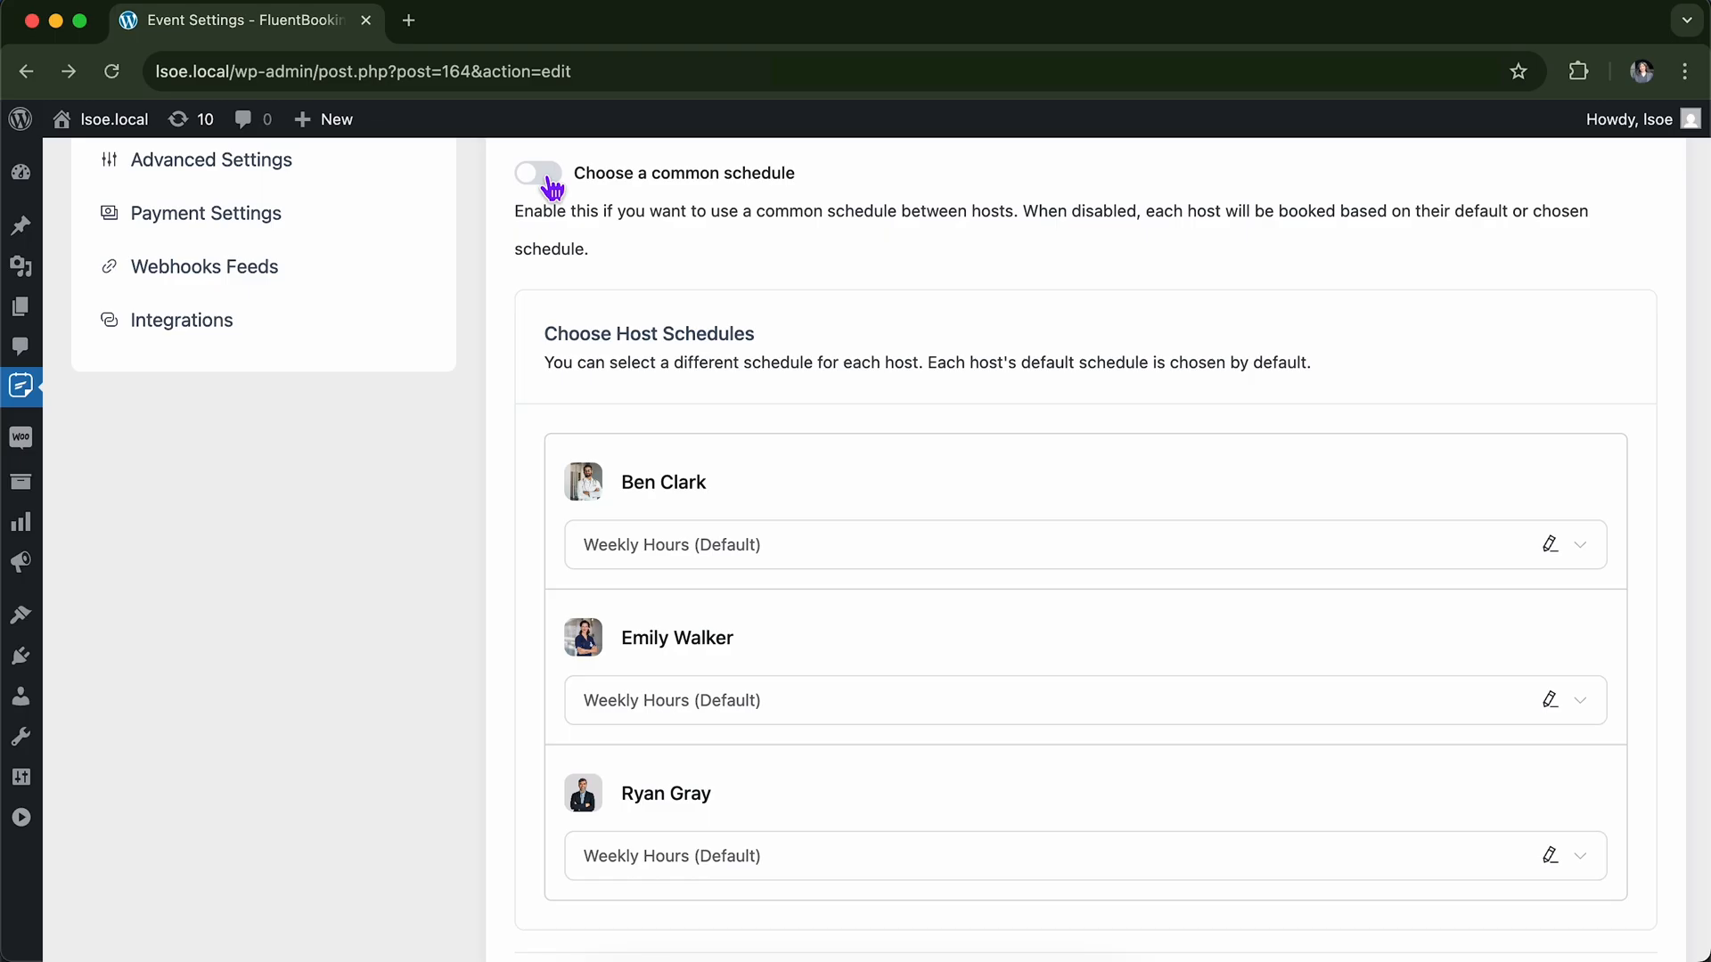
Enable a common schedule for the hosts, and review the weekly hours of the existing schedule.
click(550, 182)
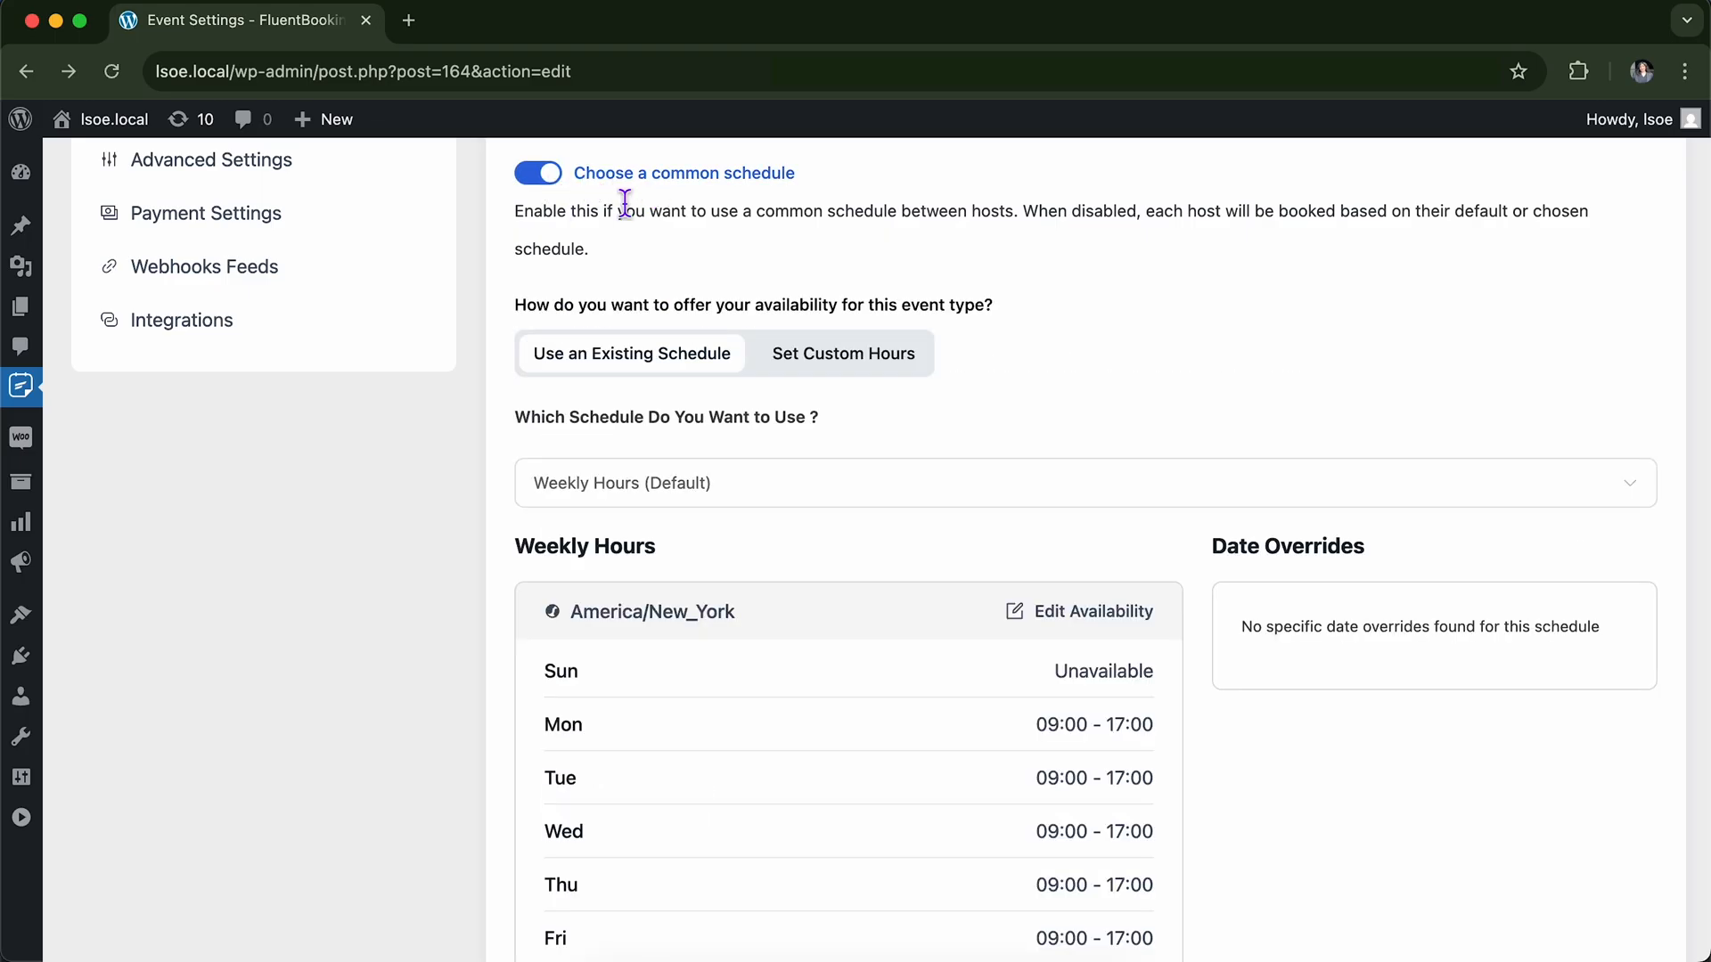
scroll(770, 519, down, 1)
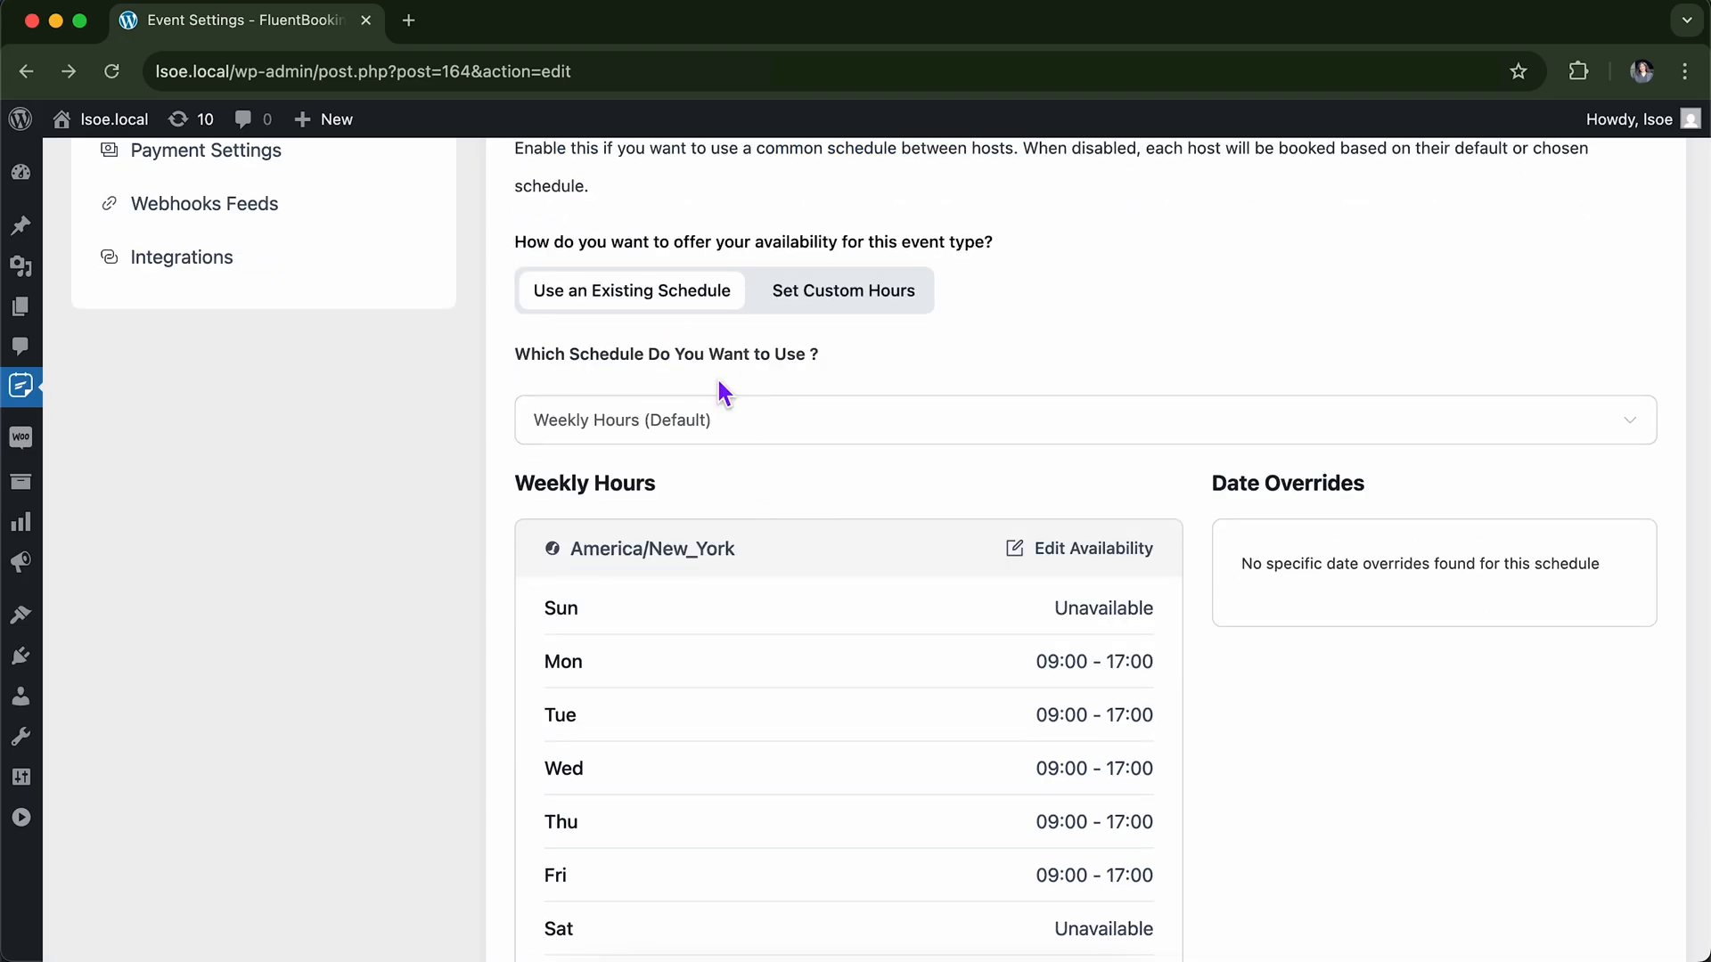
scroll(717, 377, down, 2)
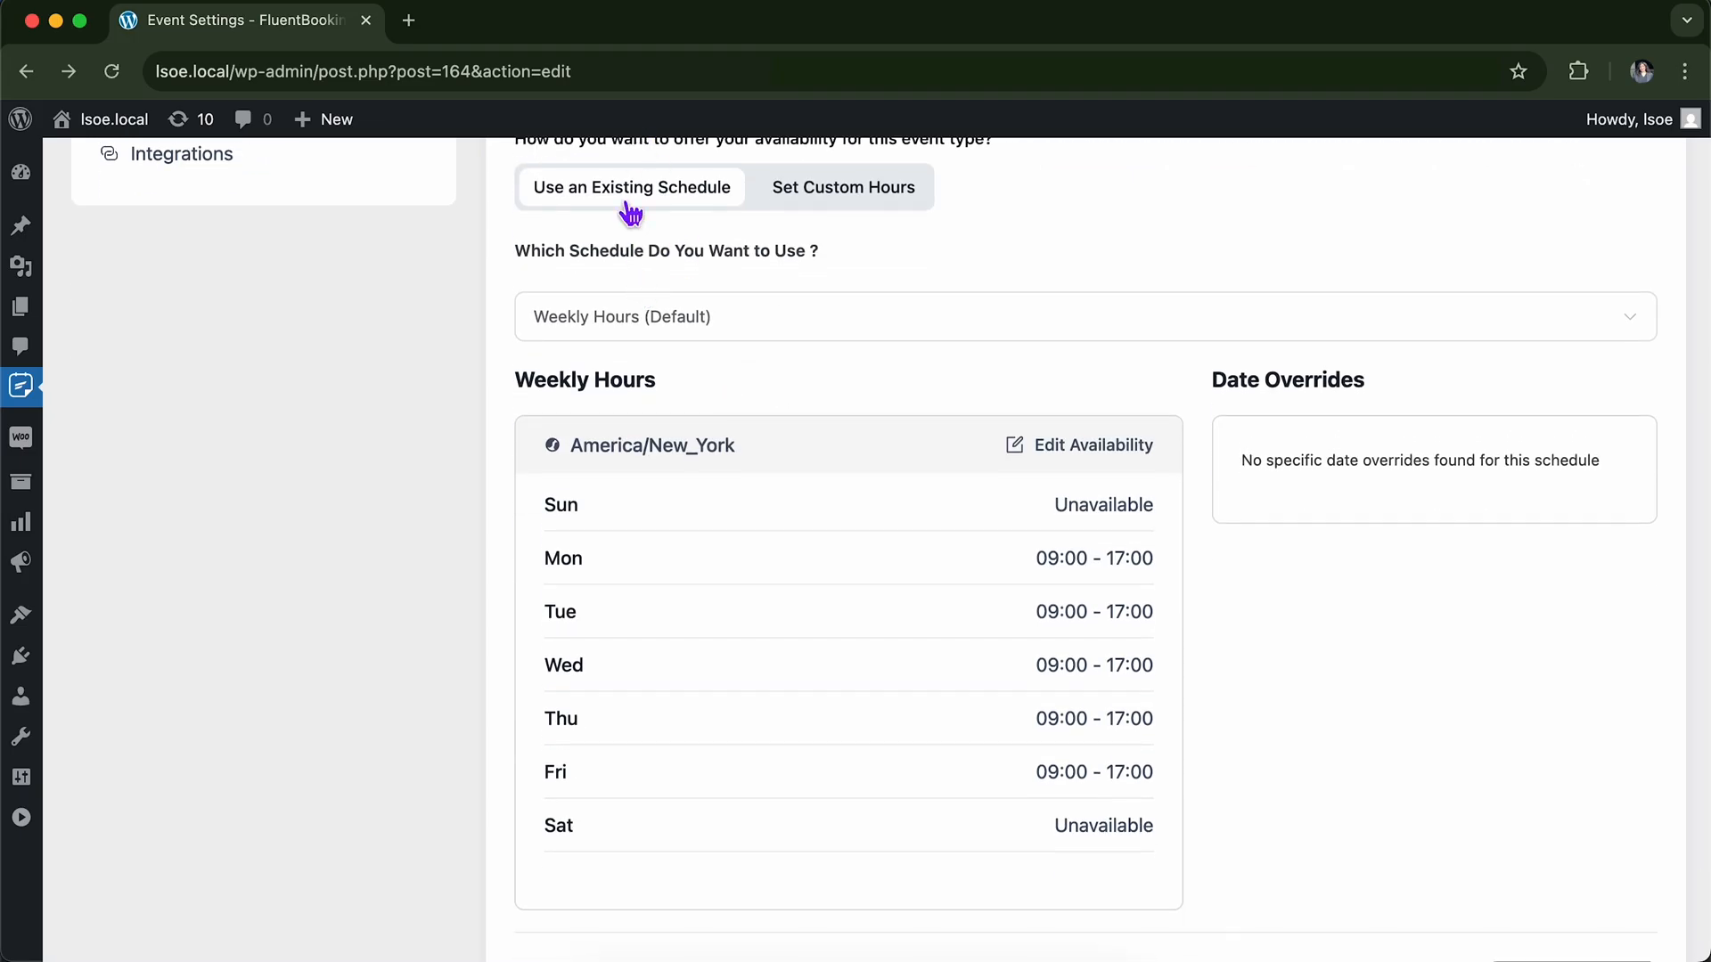
scroll(766, 240, up, 1)
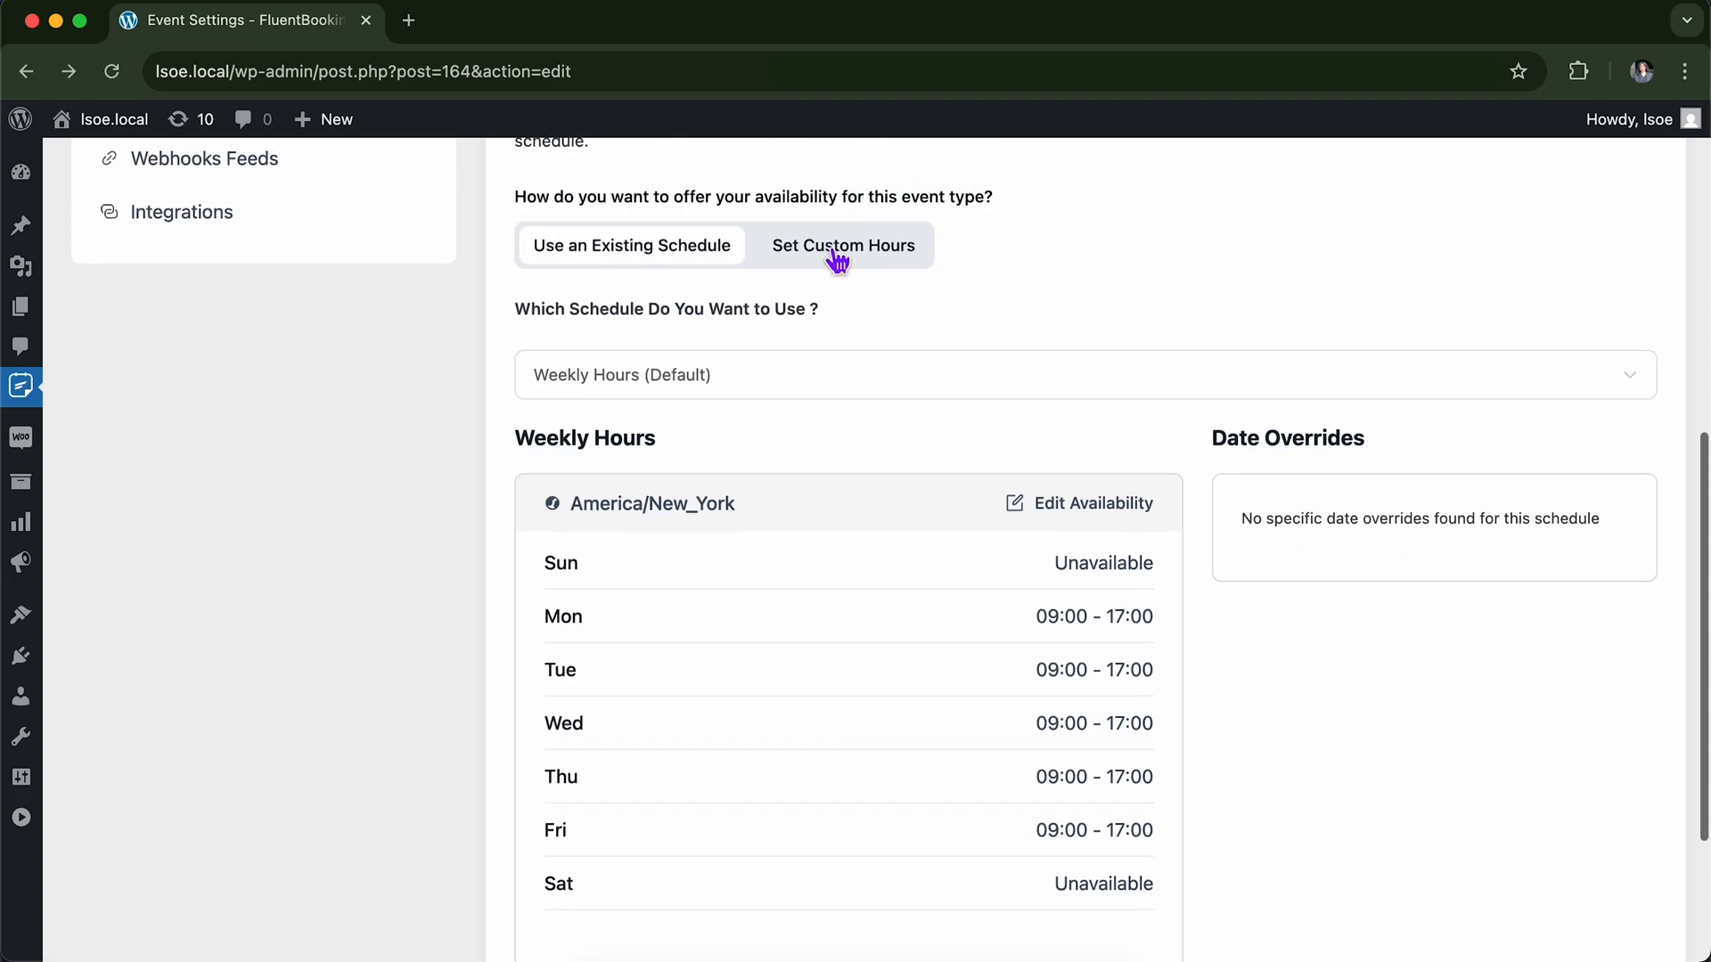
Try custom hours for the common schedule, and return to using an existing schedule.
click(834, 258)
scroll(939, 348, down, 2)
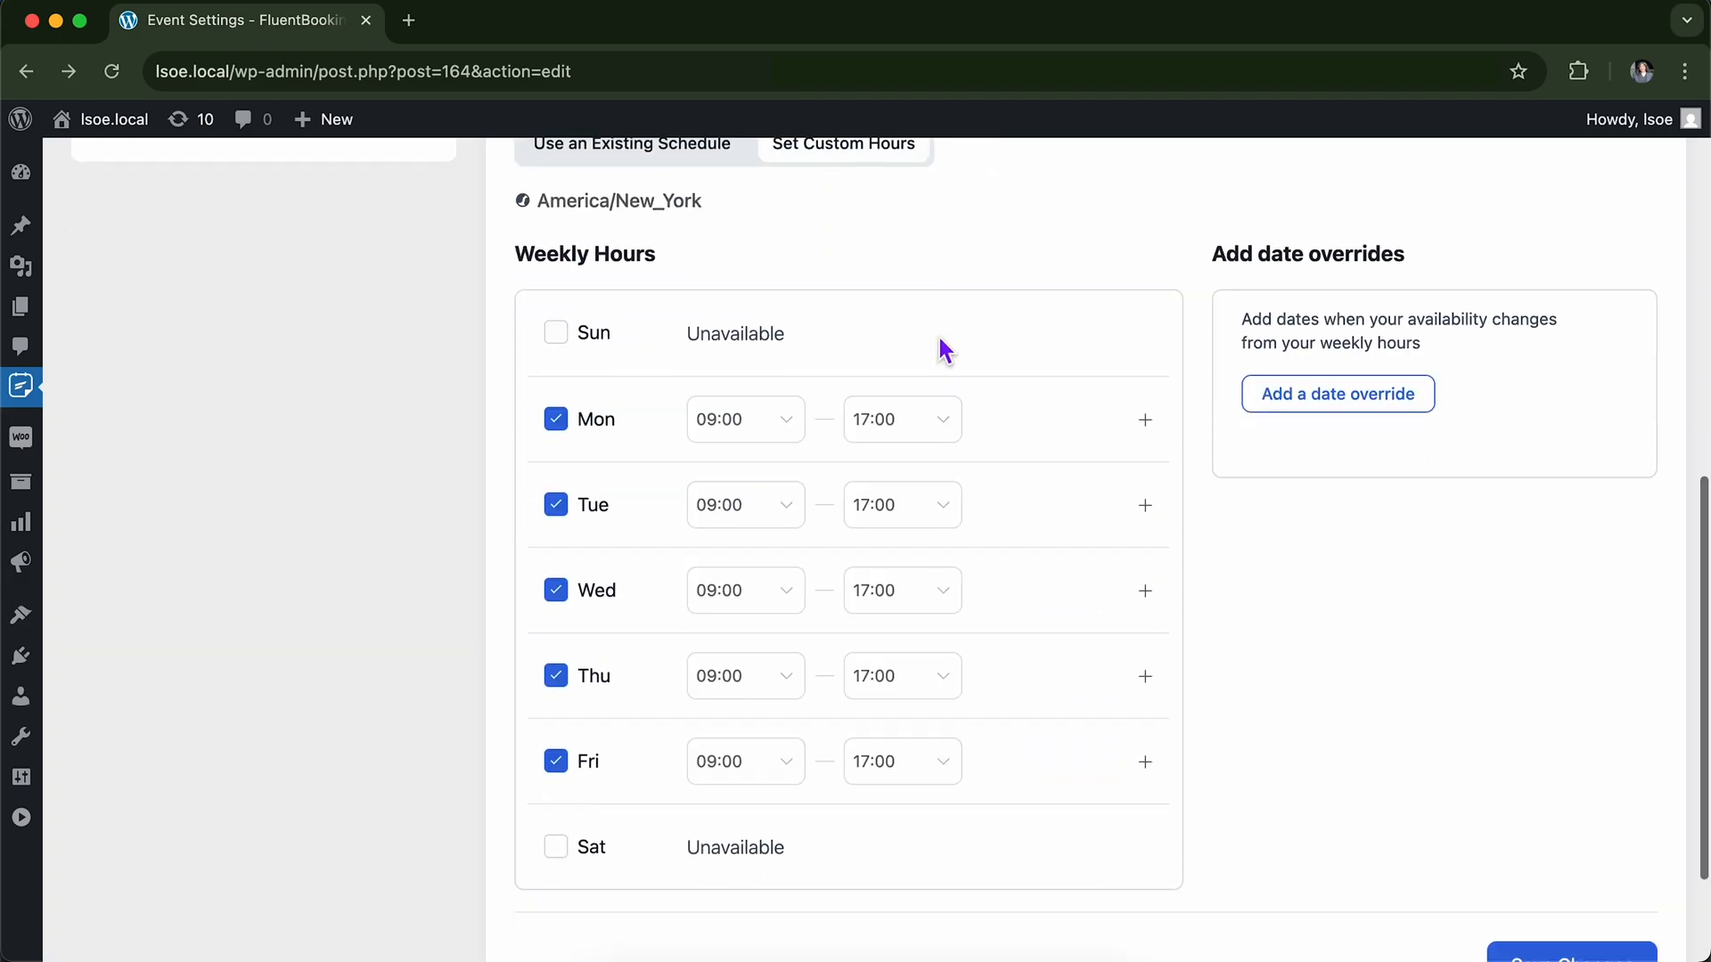
scroll(939, 343, up, 2)
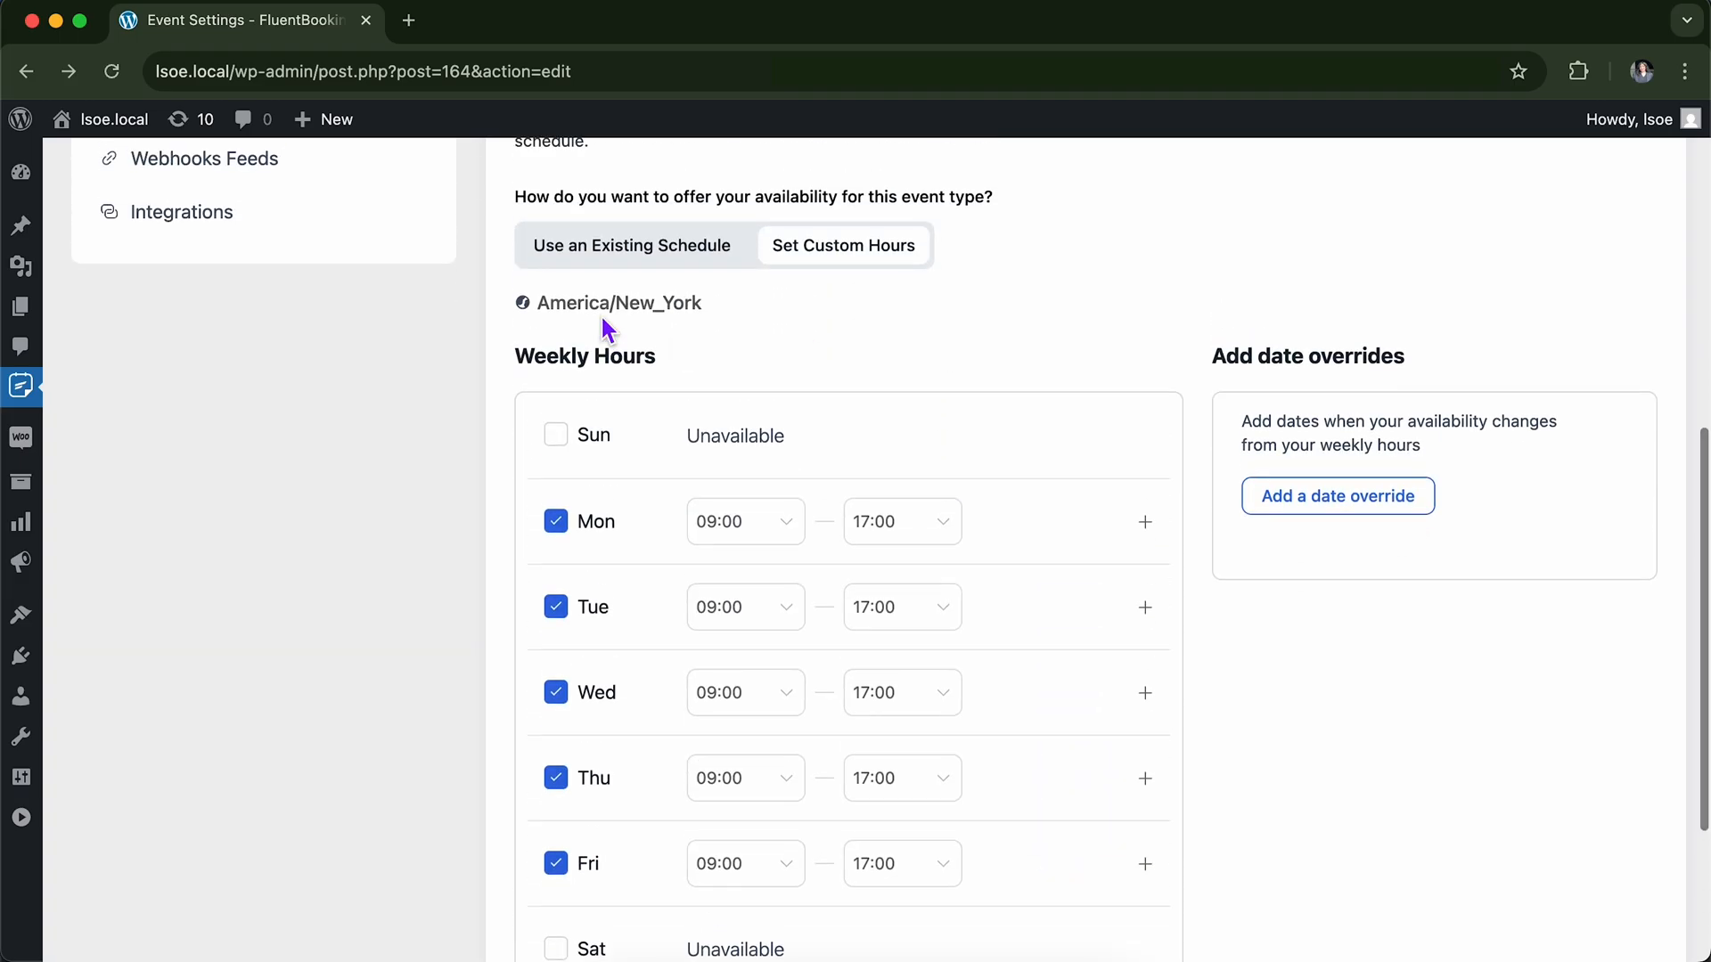
click(604, 260)
scroll(714, 575, down, 2)
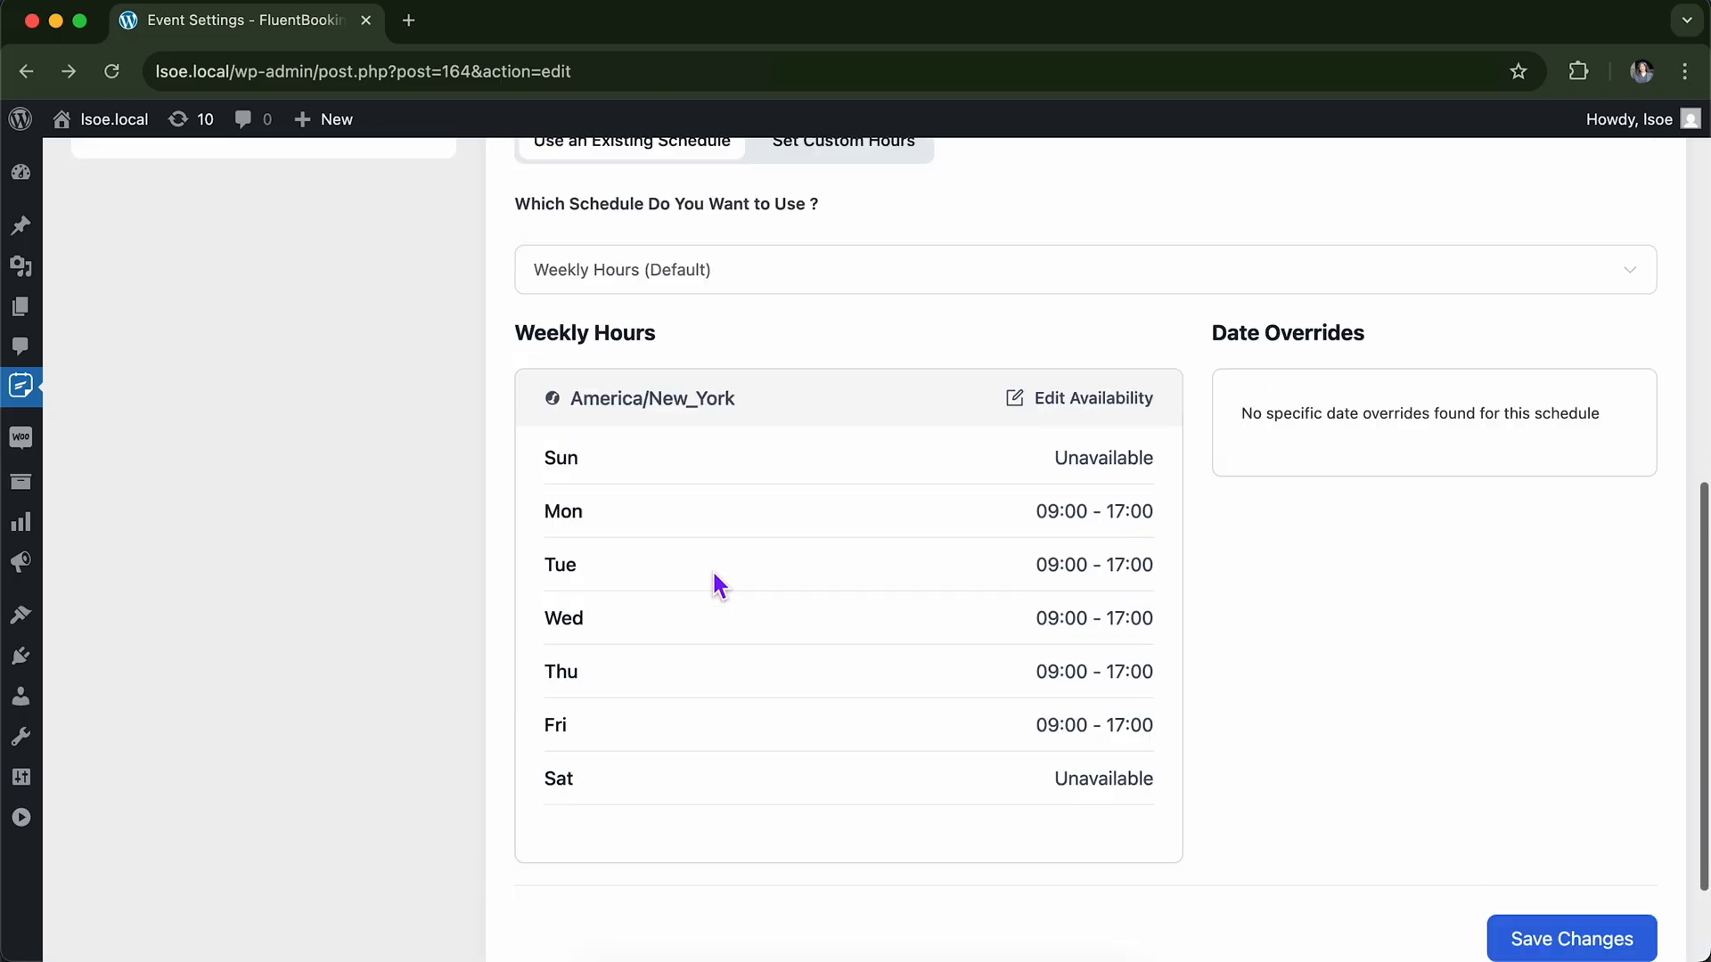
Switch the common schedule to custom hours, and choose 09:00 as Monday's start time.
scroll(714, 574, up, 4)
click(811, 307)
scroll(864, 526, down, 3)
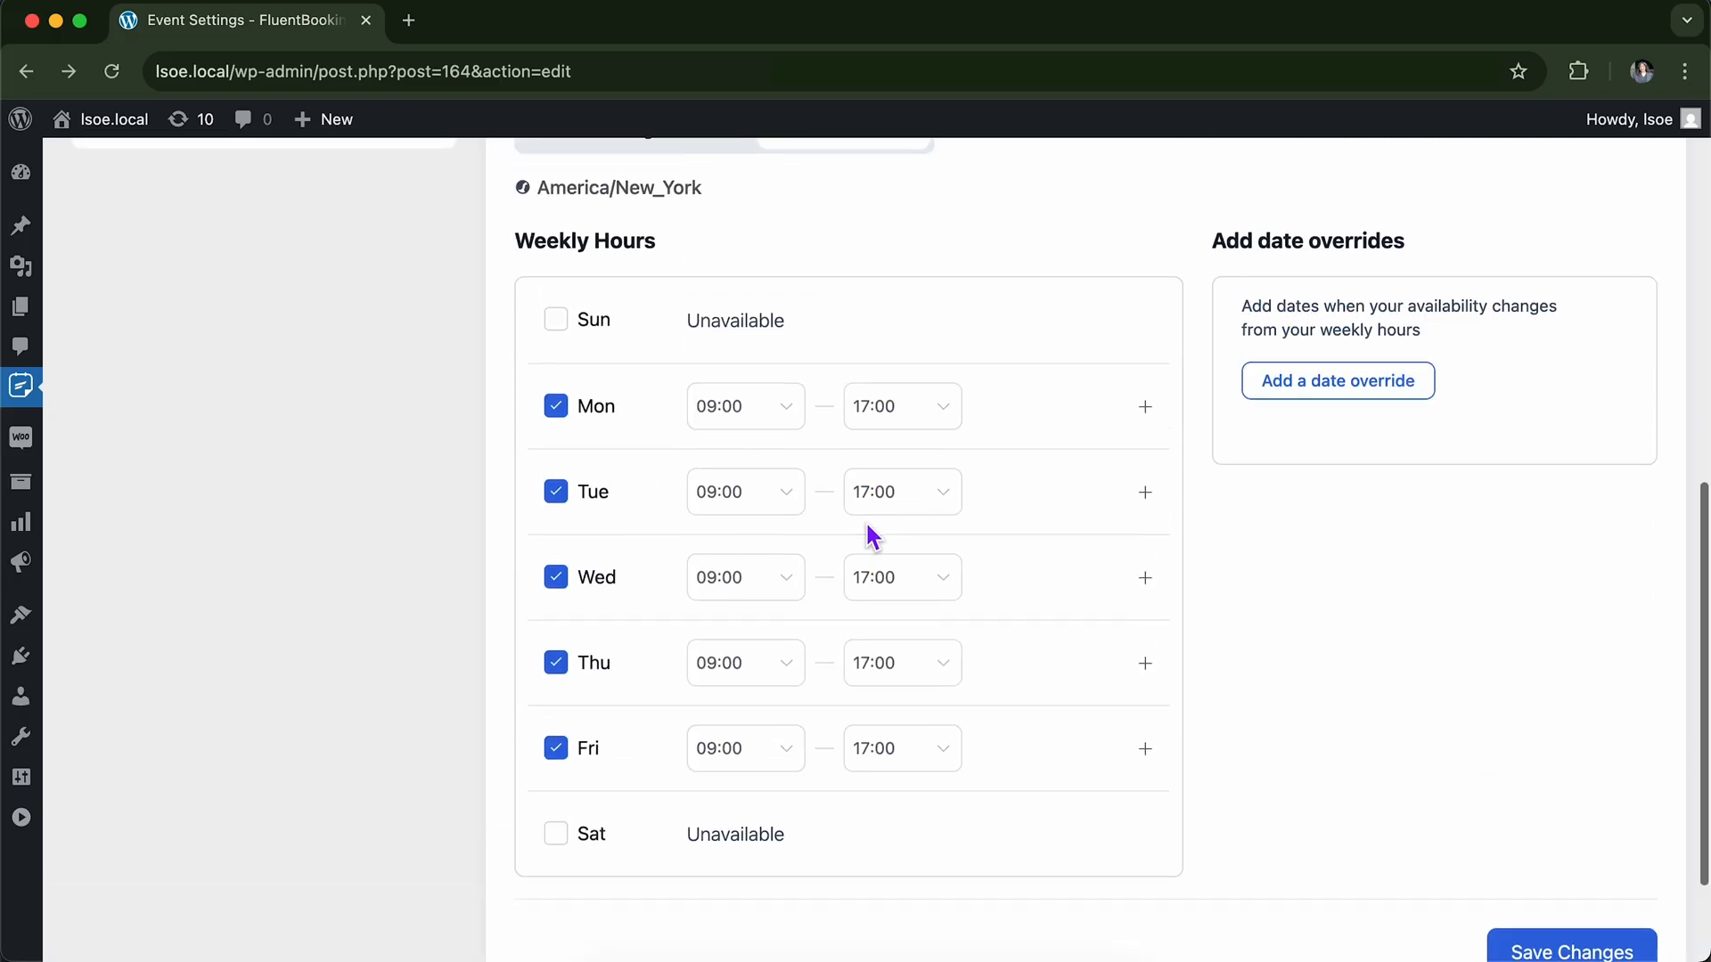
click(752, 424)
scroll(794, 772, down, 2)
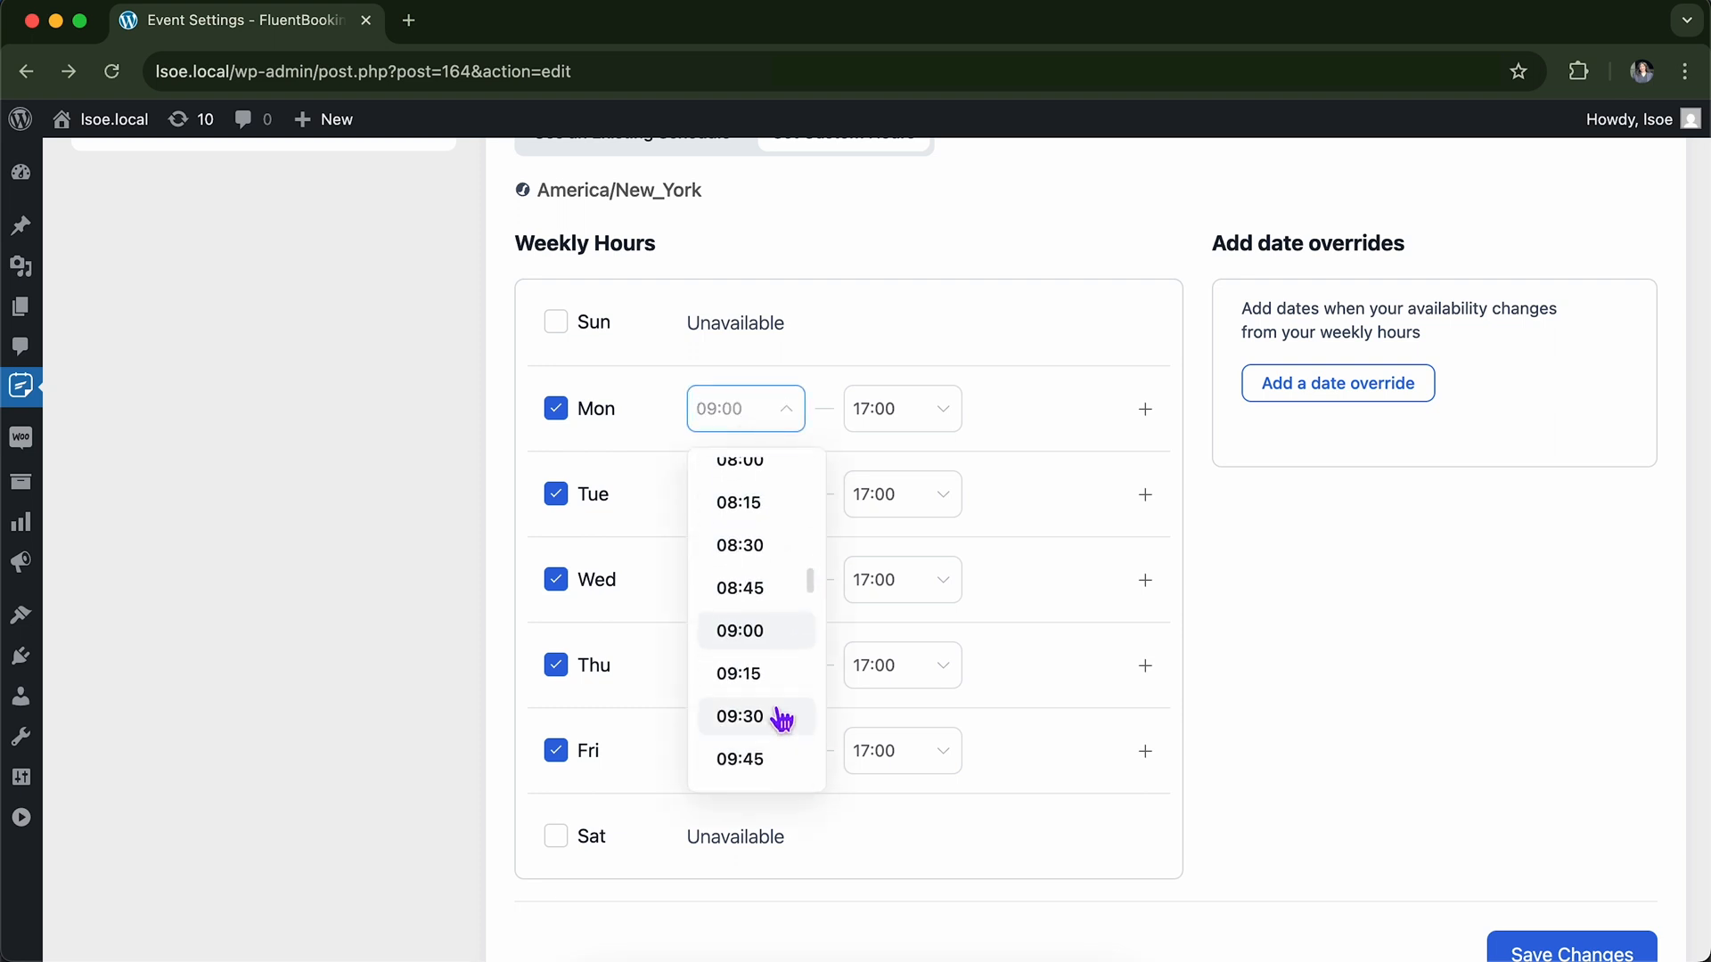
click(765, 659)
scroll(764, 658, up, 4)
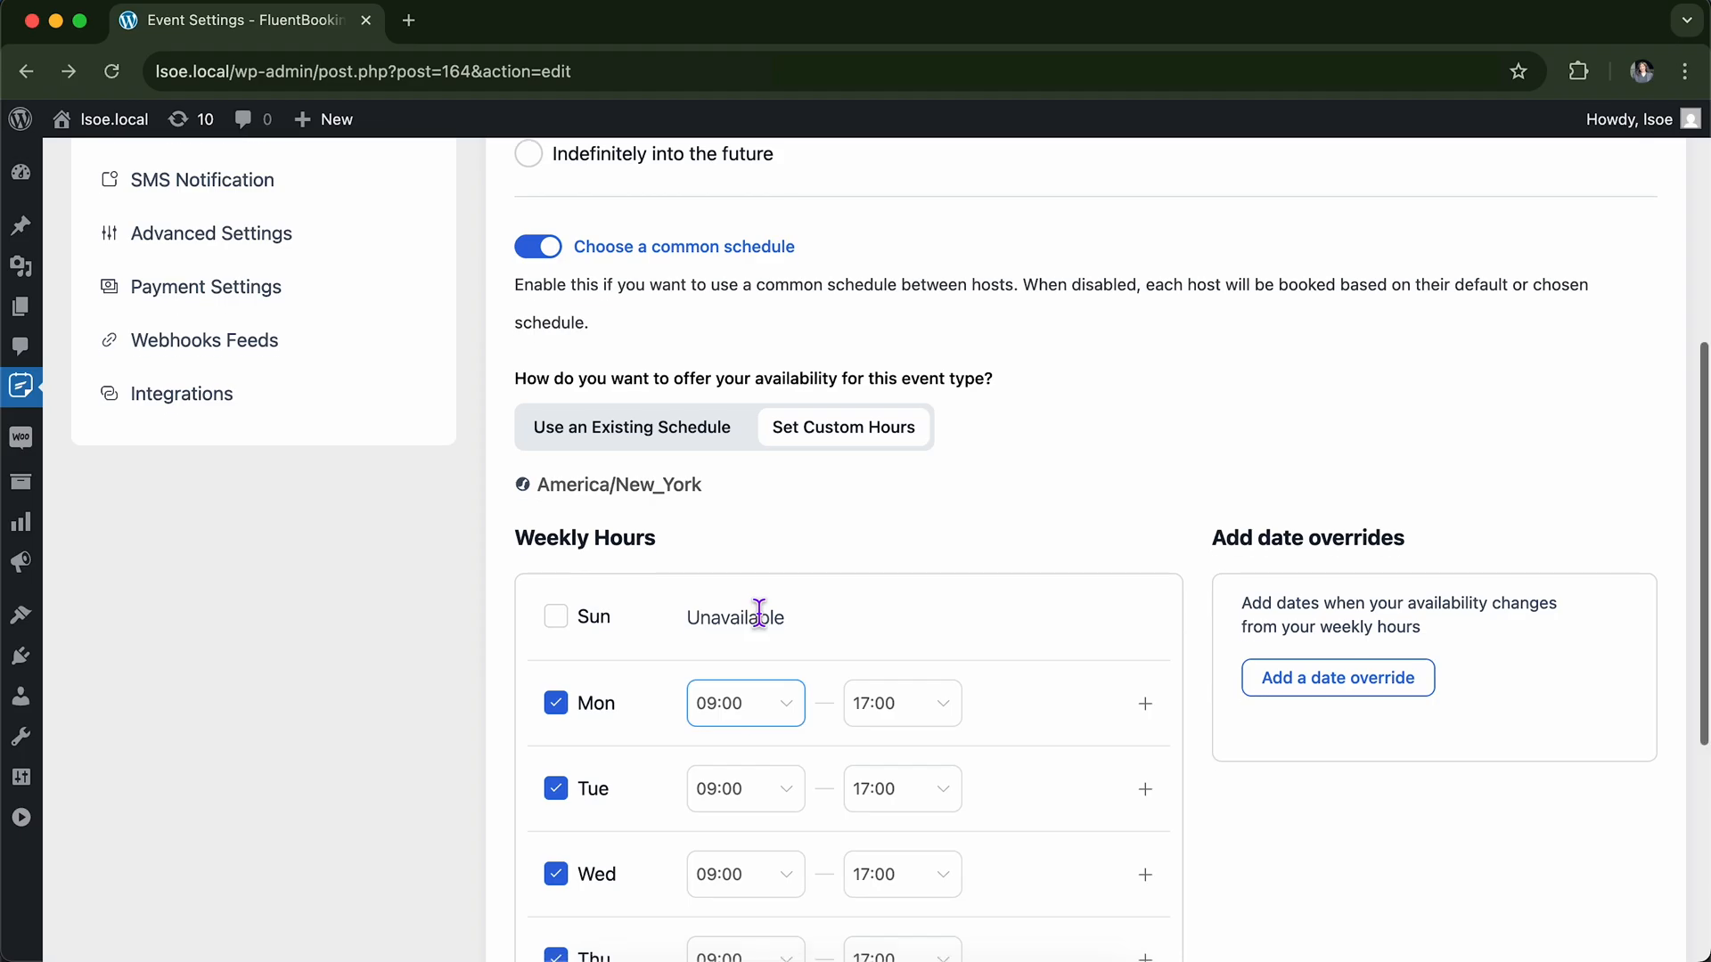
Try turning weekday availability off in the custom weekly hours, and turn it back on.
scroll(758, 613, down, 5)
click(556, 743)
click(558, 745)
scroll(609, 624, up, 3)
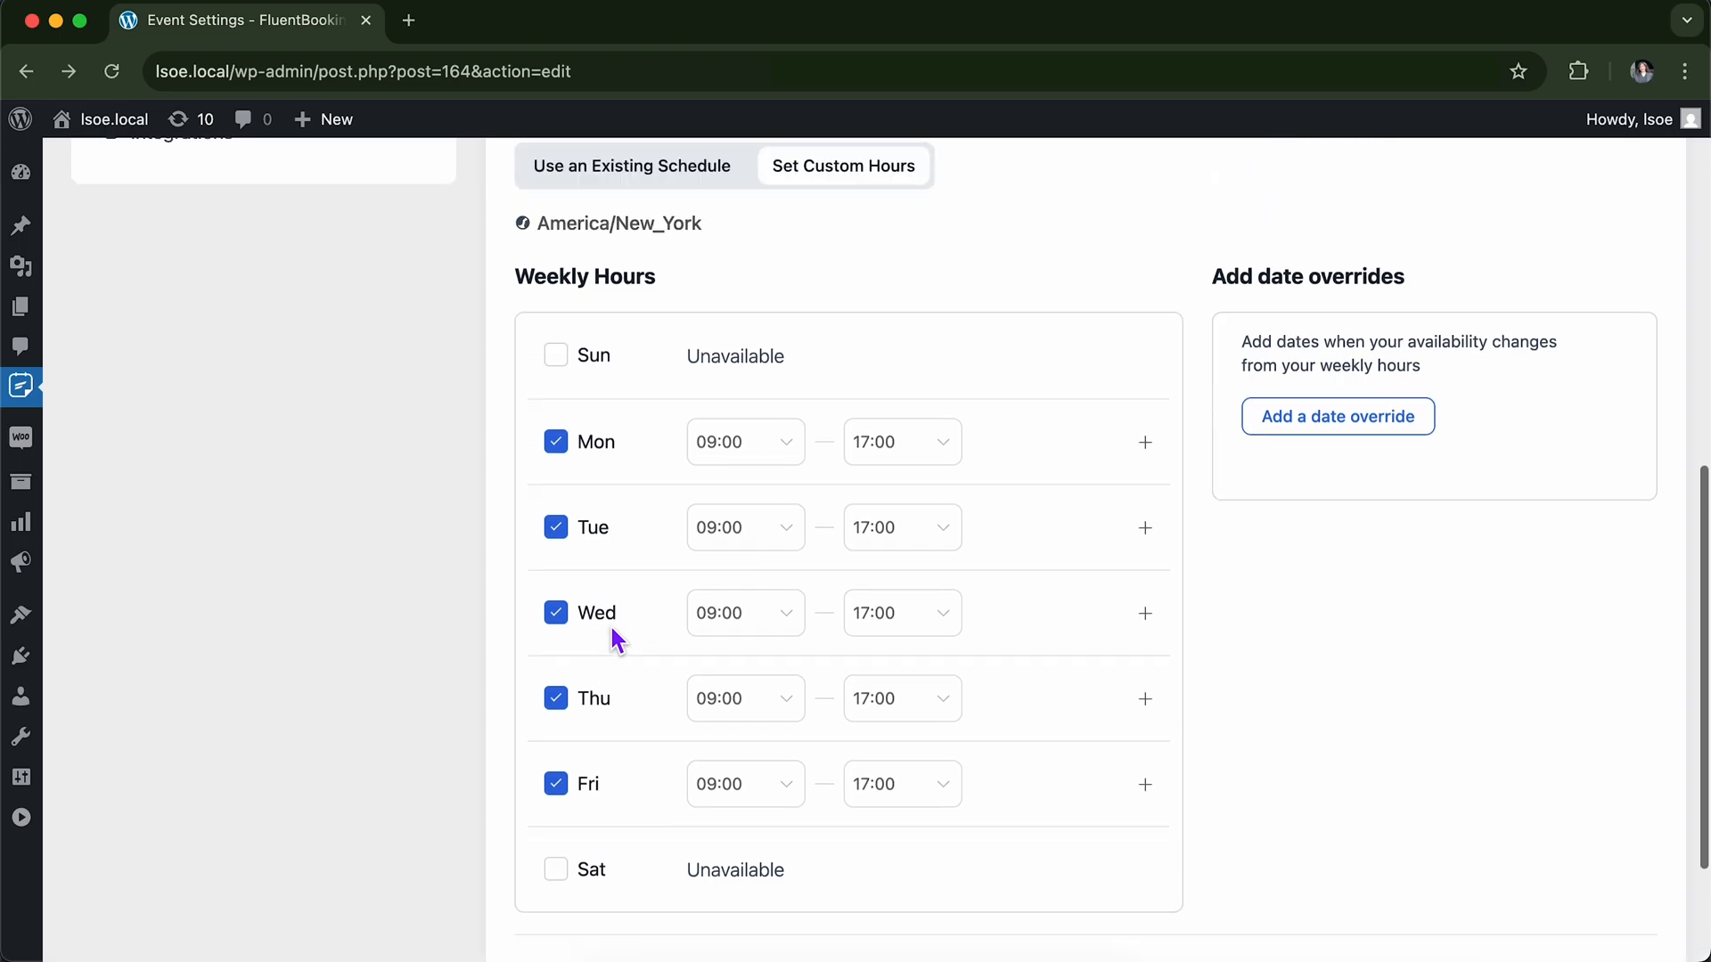
click(566, 663)
click(567, 663)
scroll(1135, 651, up, 4)
scroll(1135, 650, down, 5)
scroll(1135, 650, up, 1)
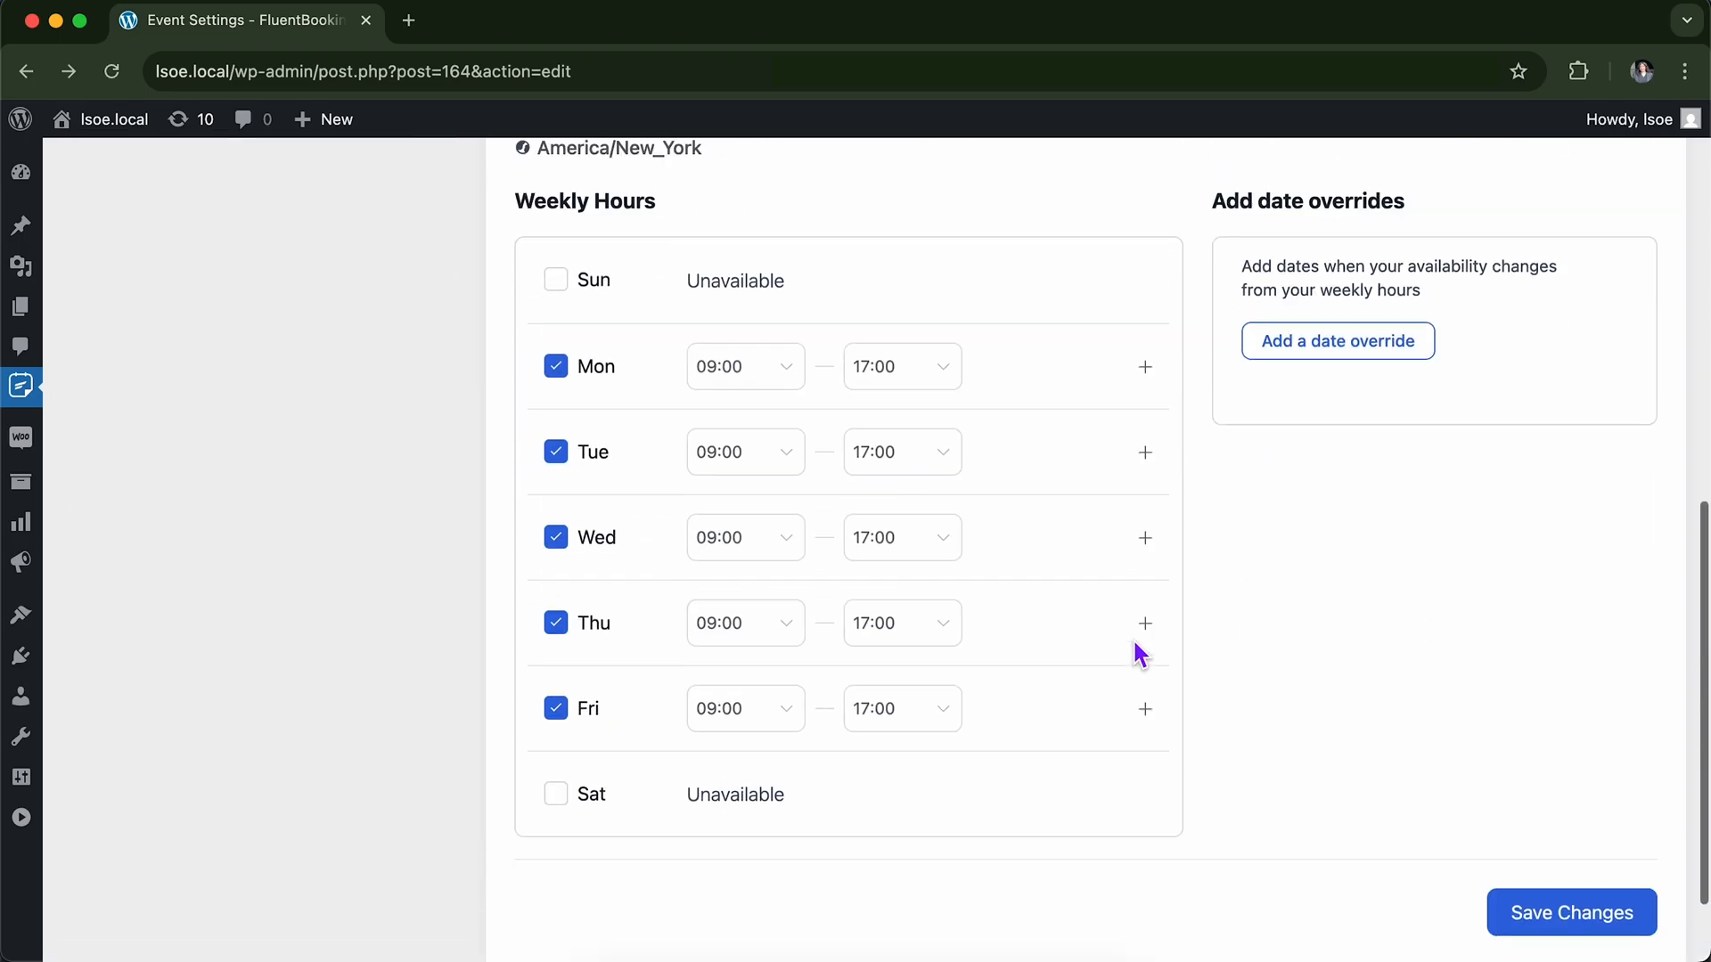
Save the event's availability settings with the custom weekly hours.
scroll(1134, 650, up, 2)
scroll(1509, 875, down, 3)
click(1561, 871)
scroll(1405, 532, up, 3)
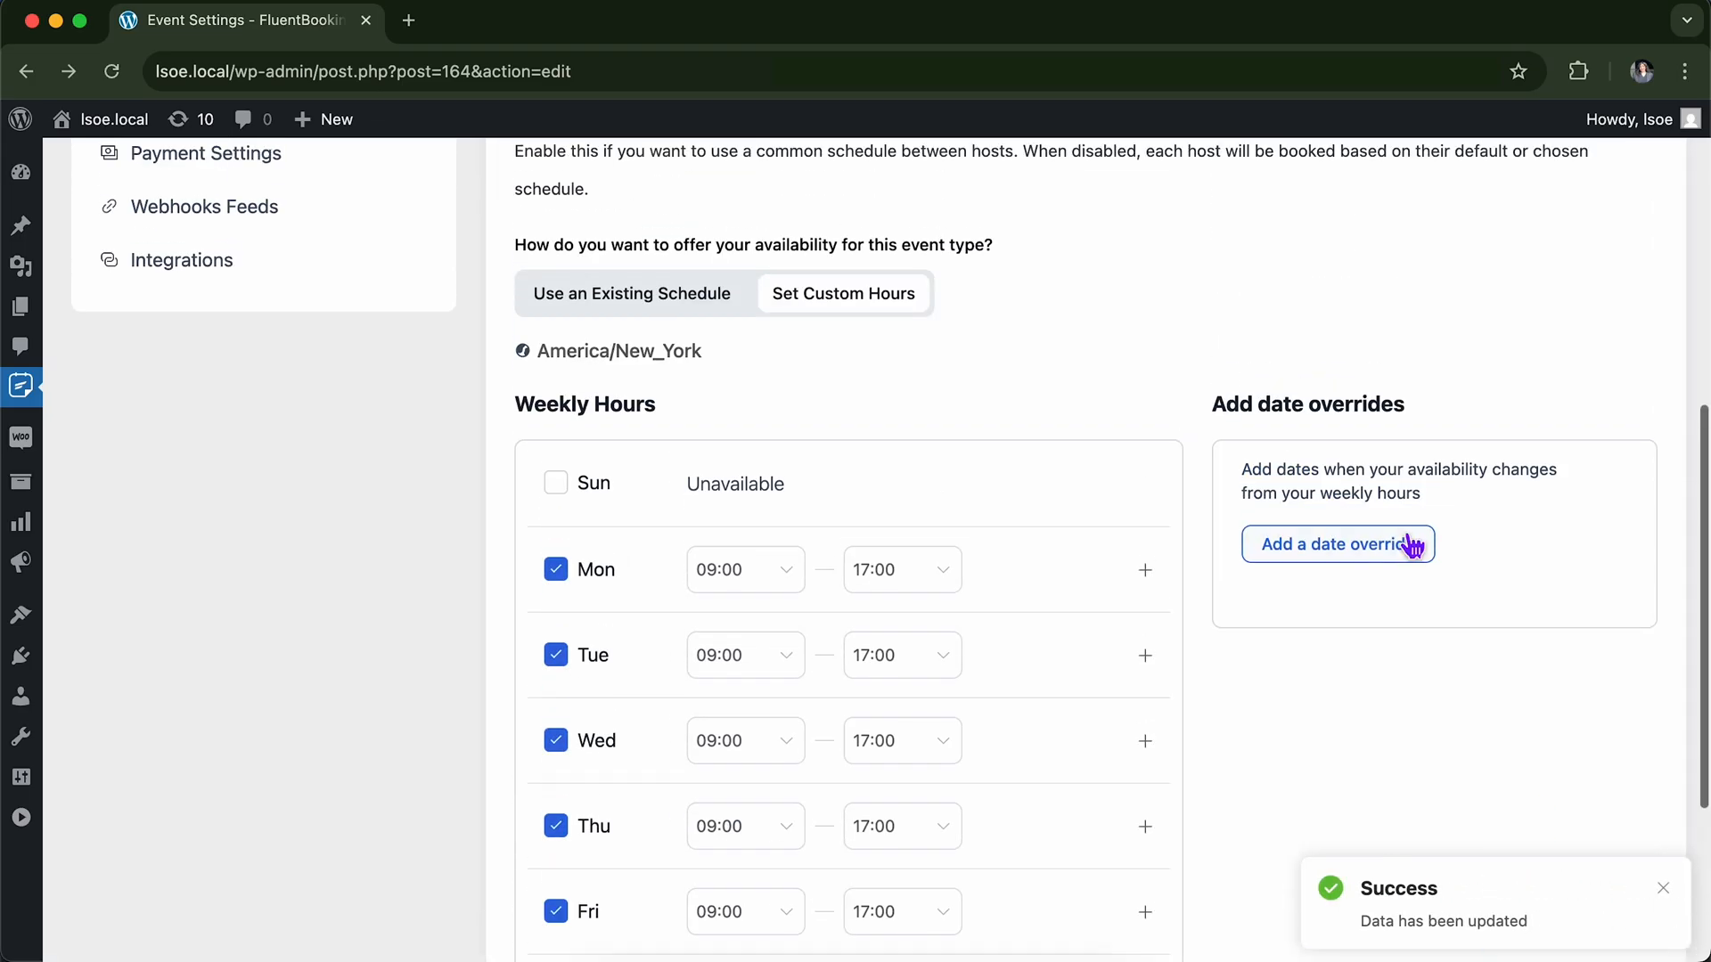
Try an existing schedule and disabling the common schedule, and turn the common schedule back on.
click(713, 302)
scroll(735, 366, down, 1)
scroll(736, 366, up, 5)
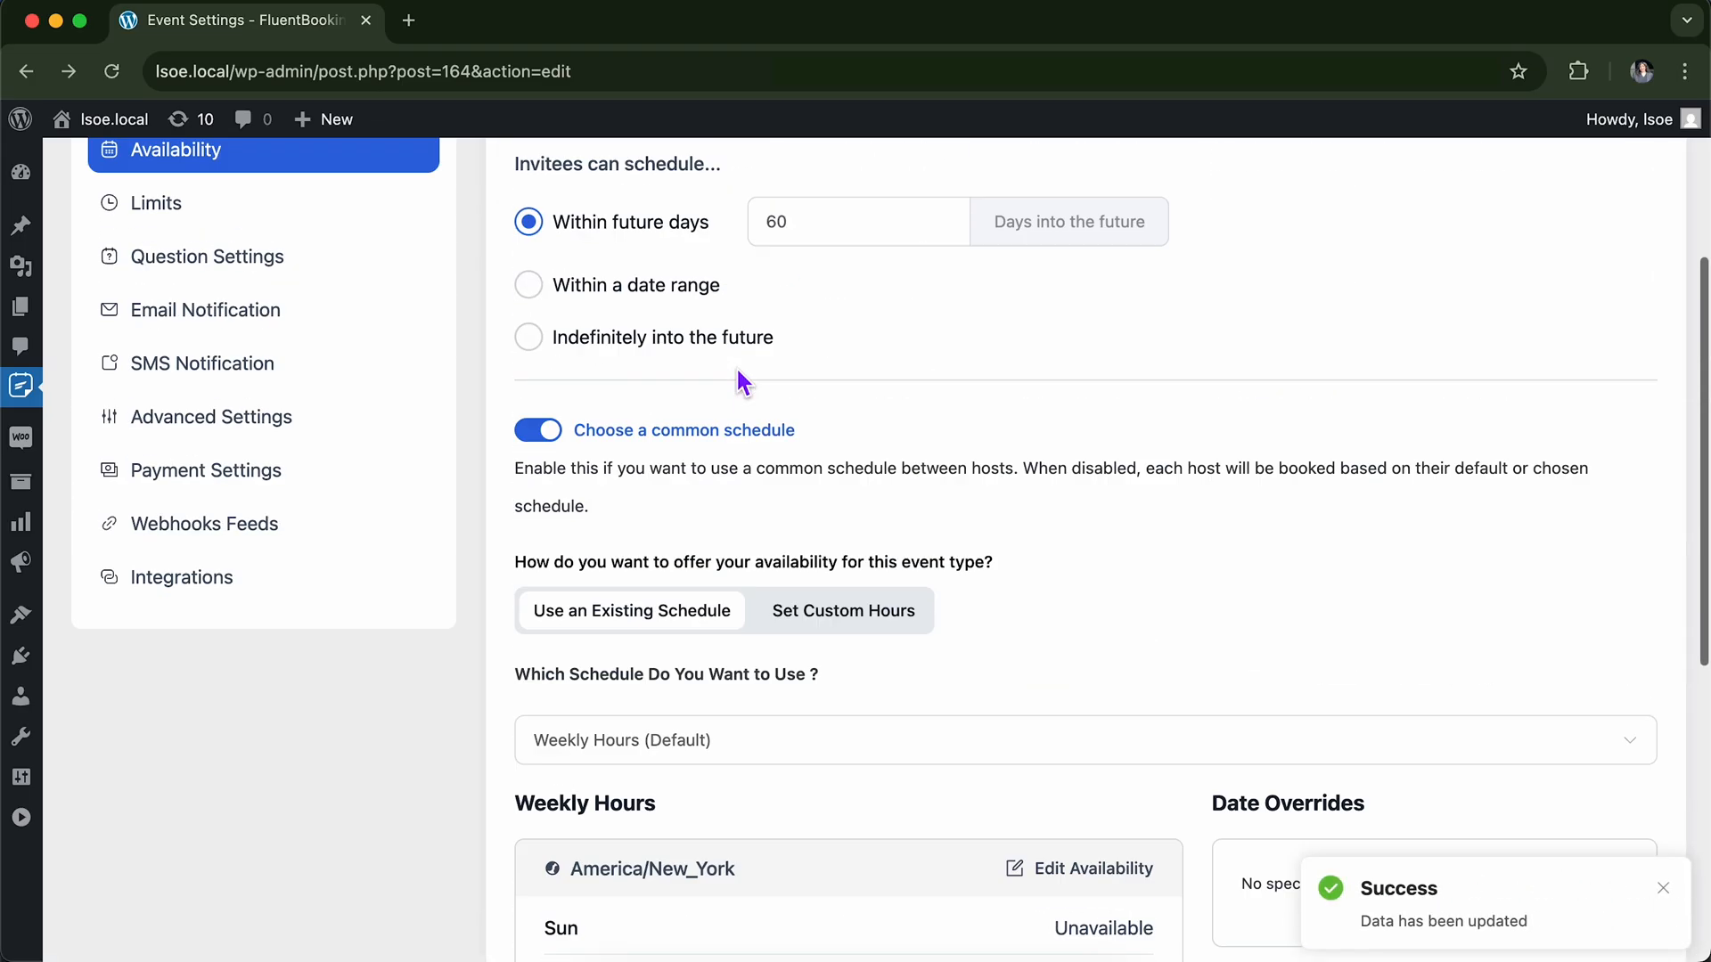
click(552, 430)
scroll(821, 335, down, 1)
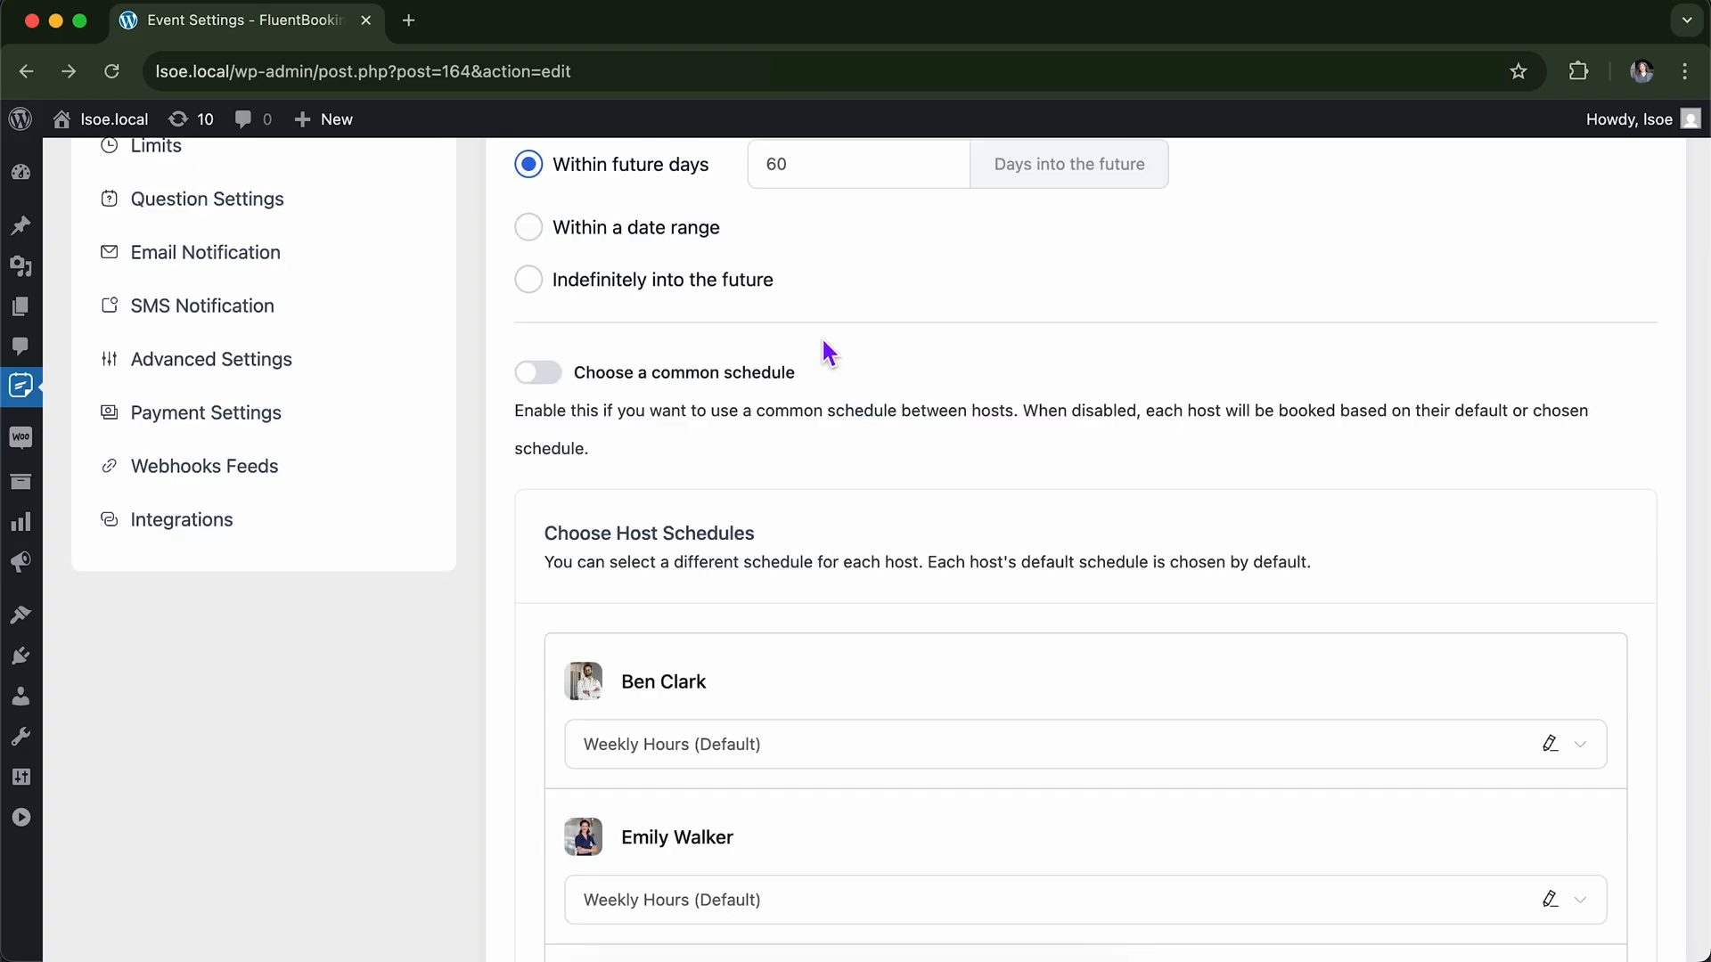
click(549, 381)
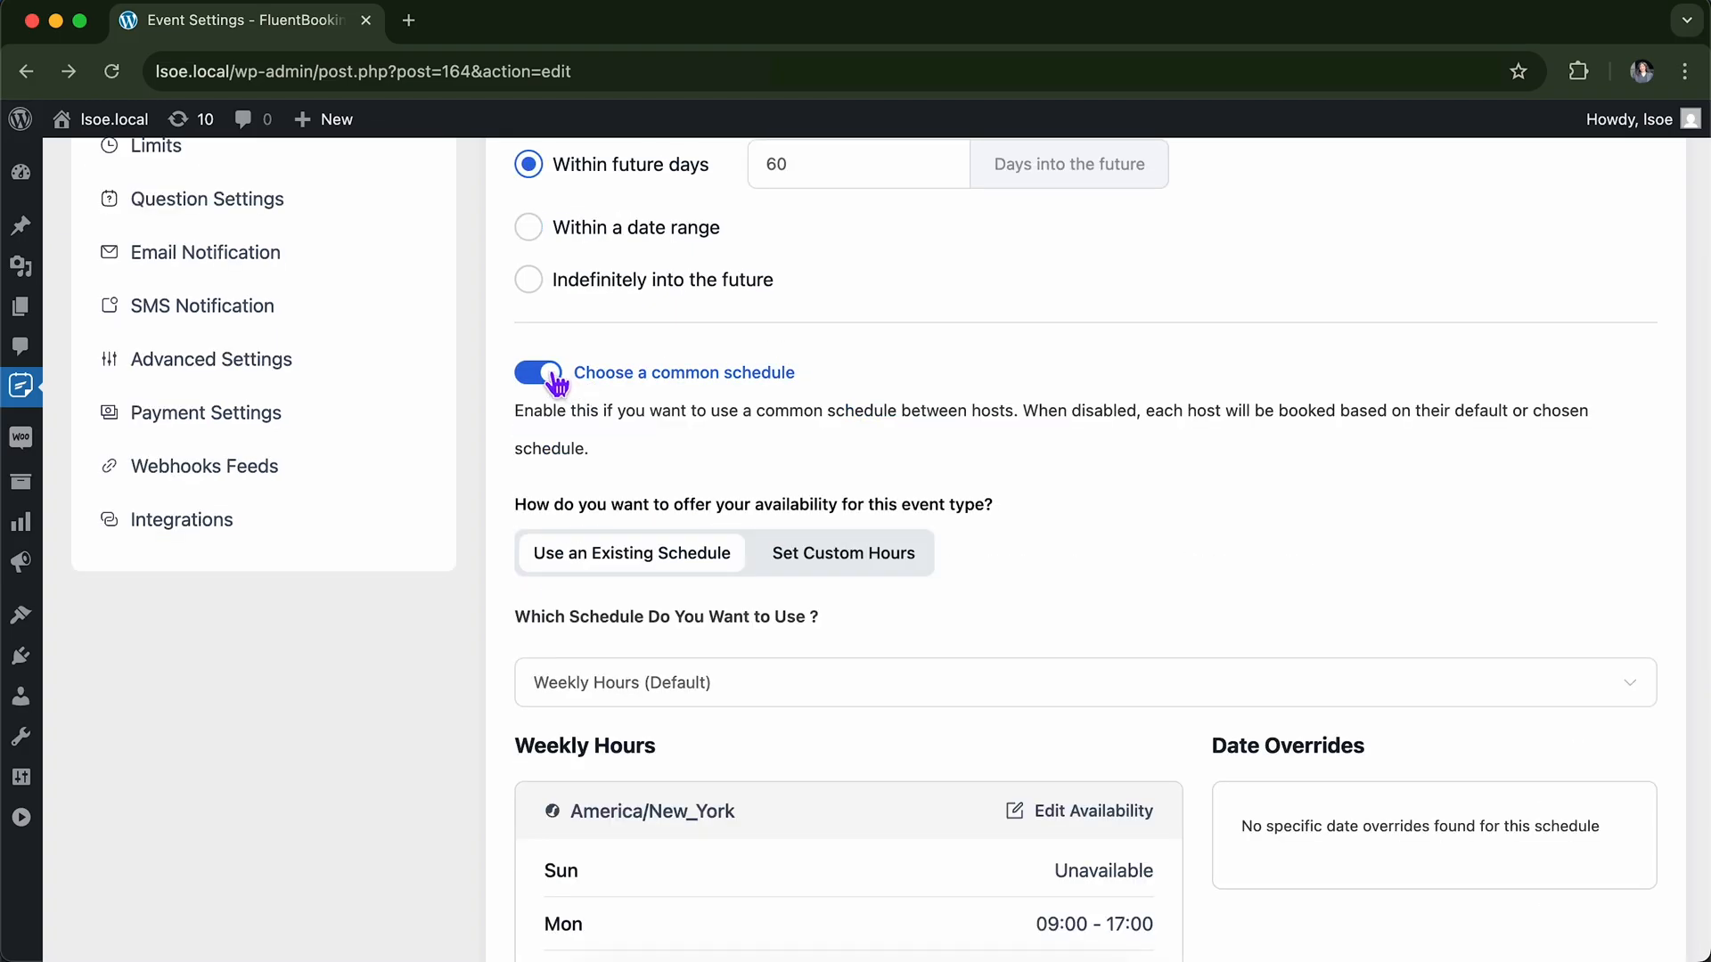
Switch the common schedule to custom hours and start a date override for 22 May 2025.
click(860, 564)
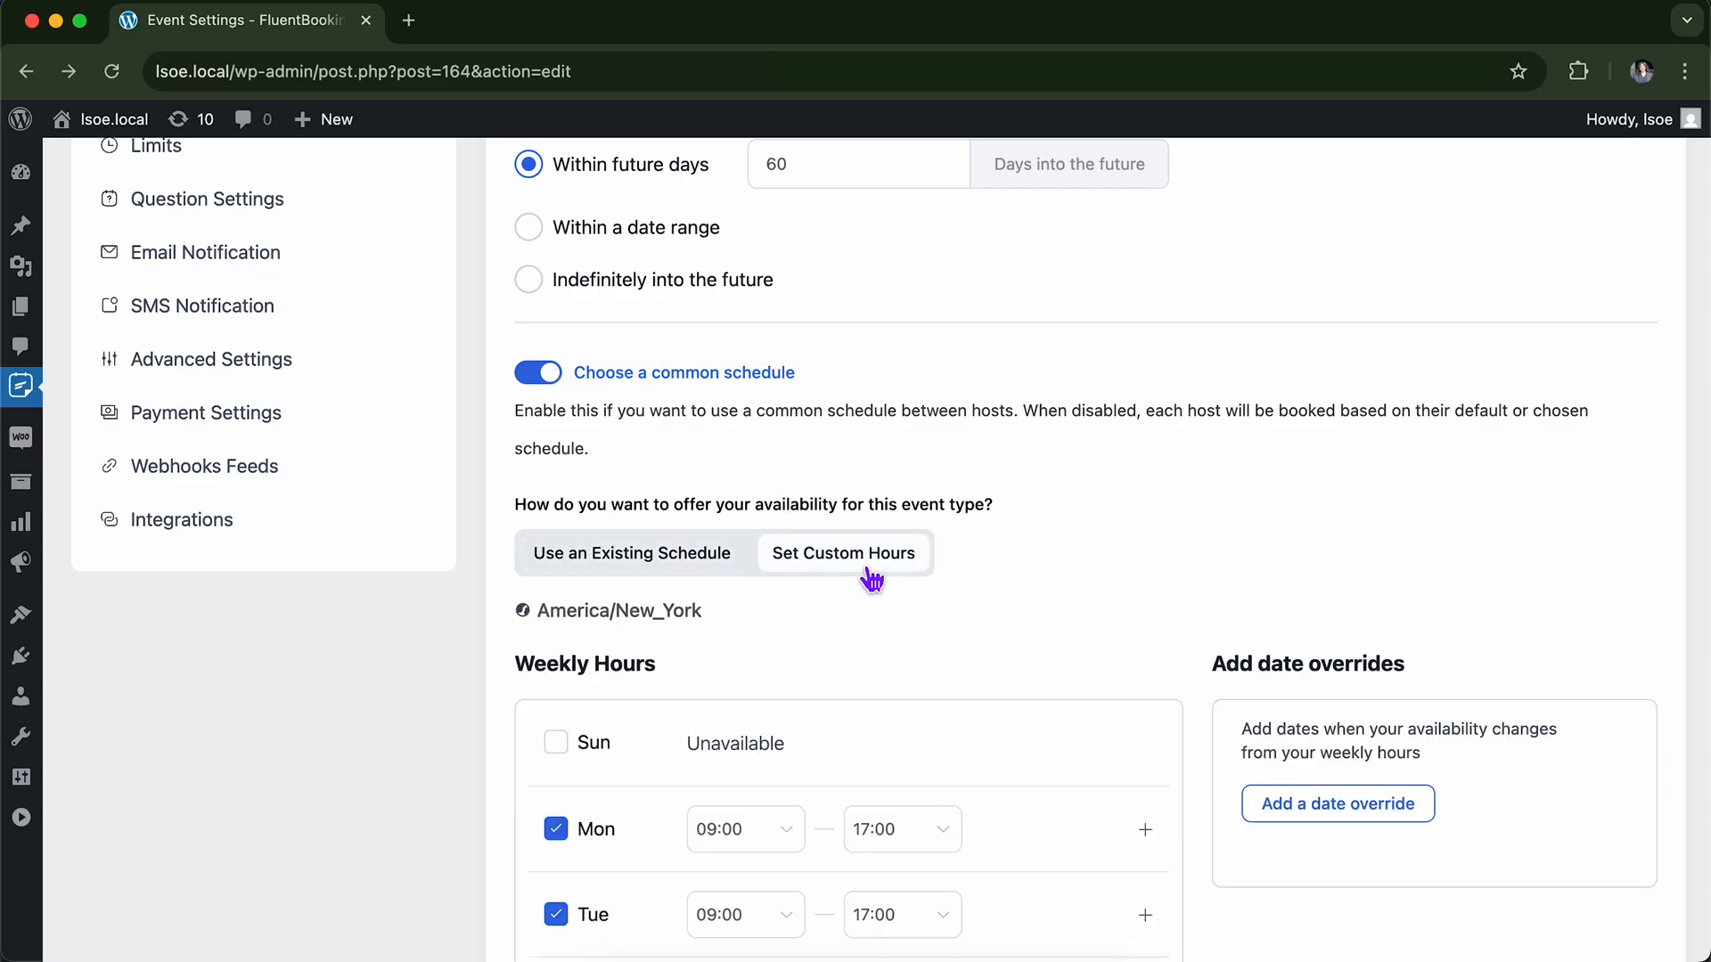
scroll(889, 580, down, 3)
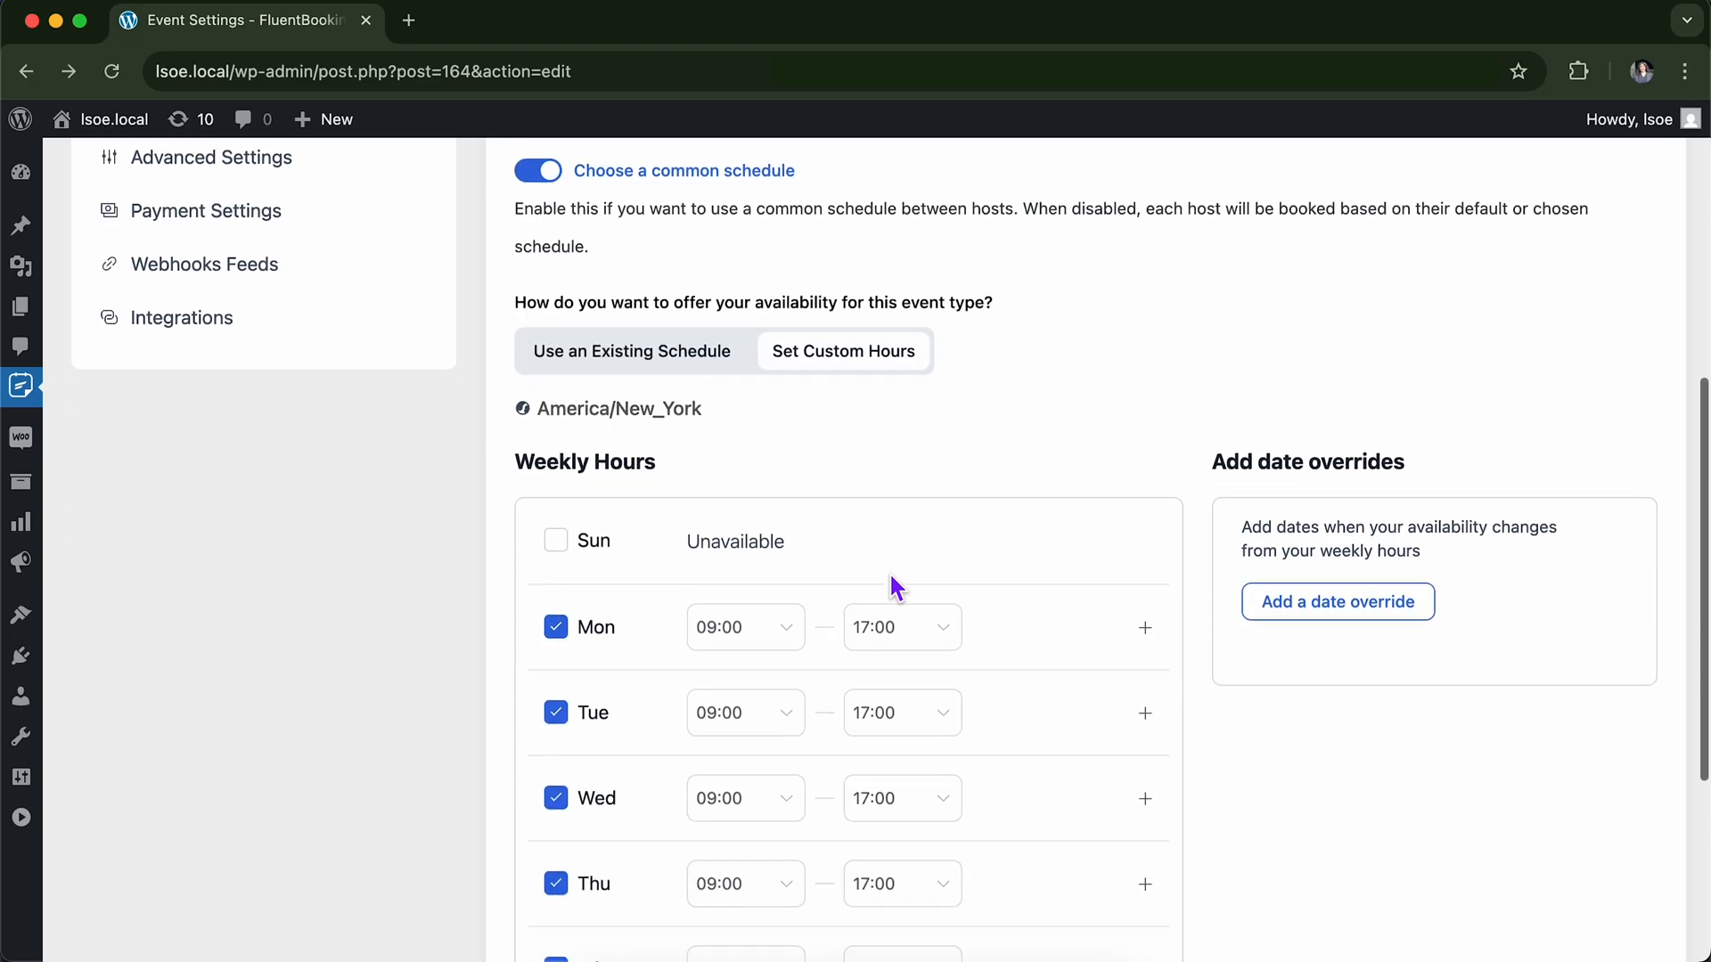
click(1374, 613)
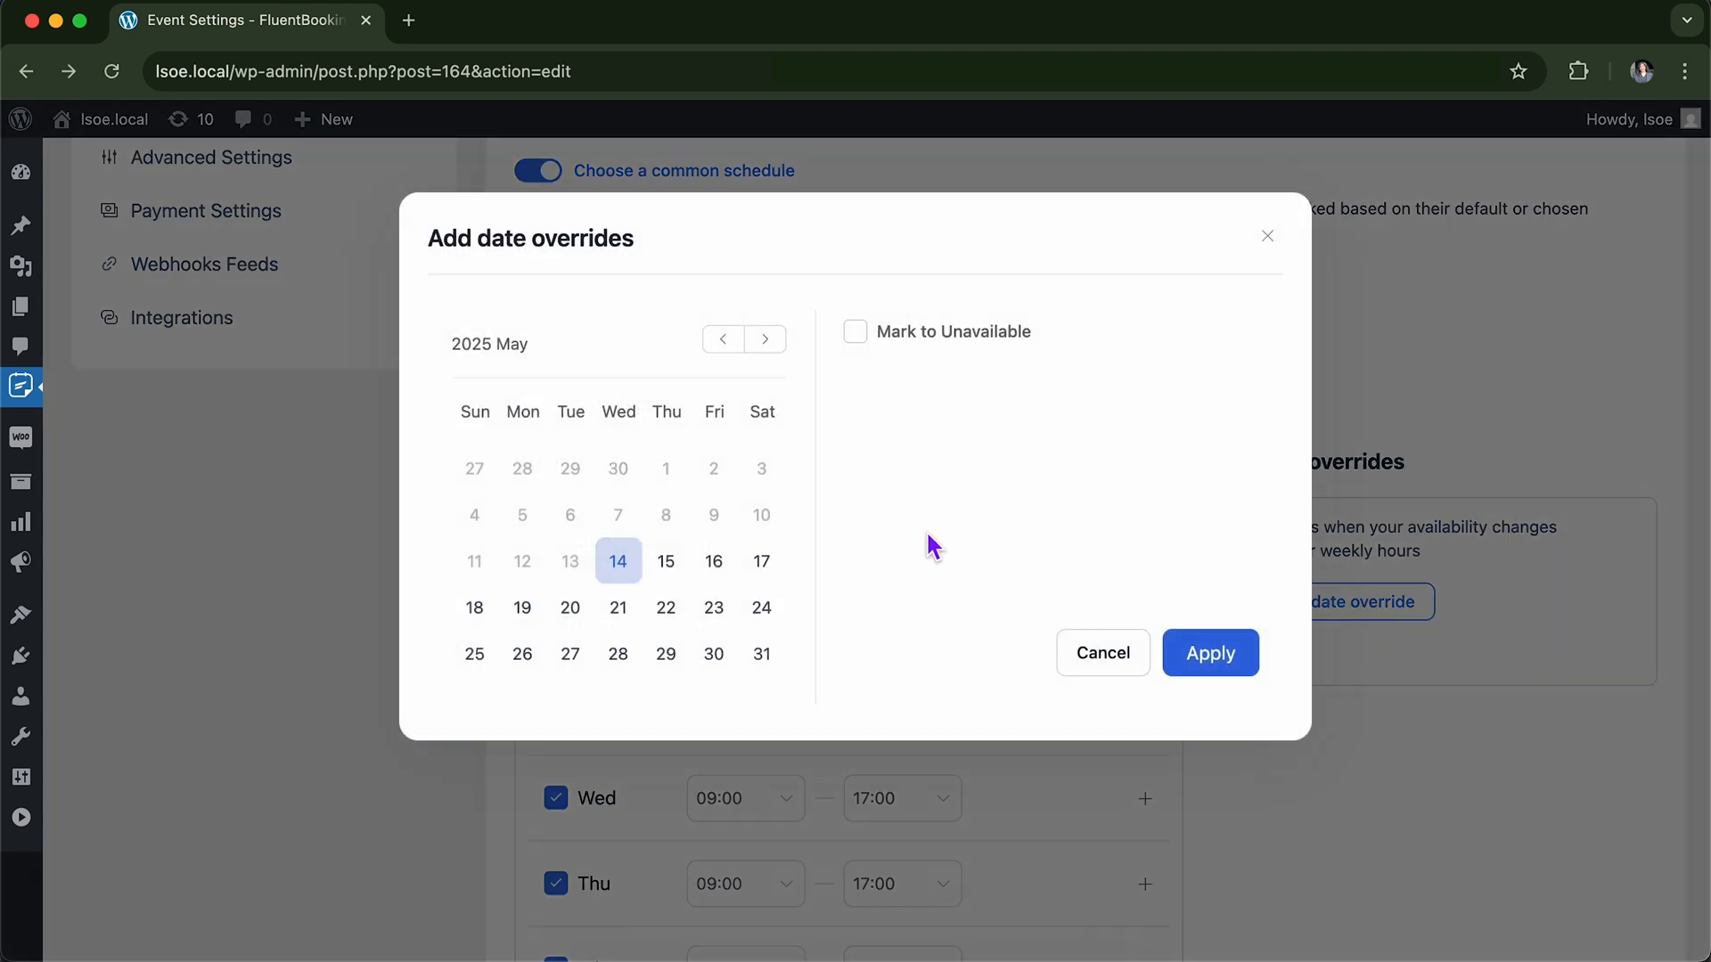
click(666, 612)
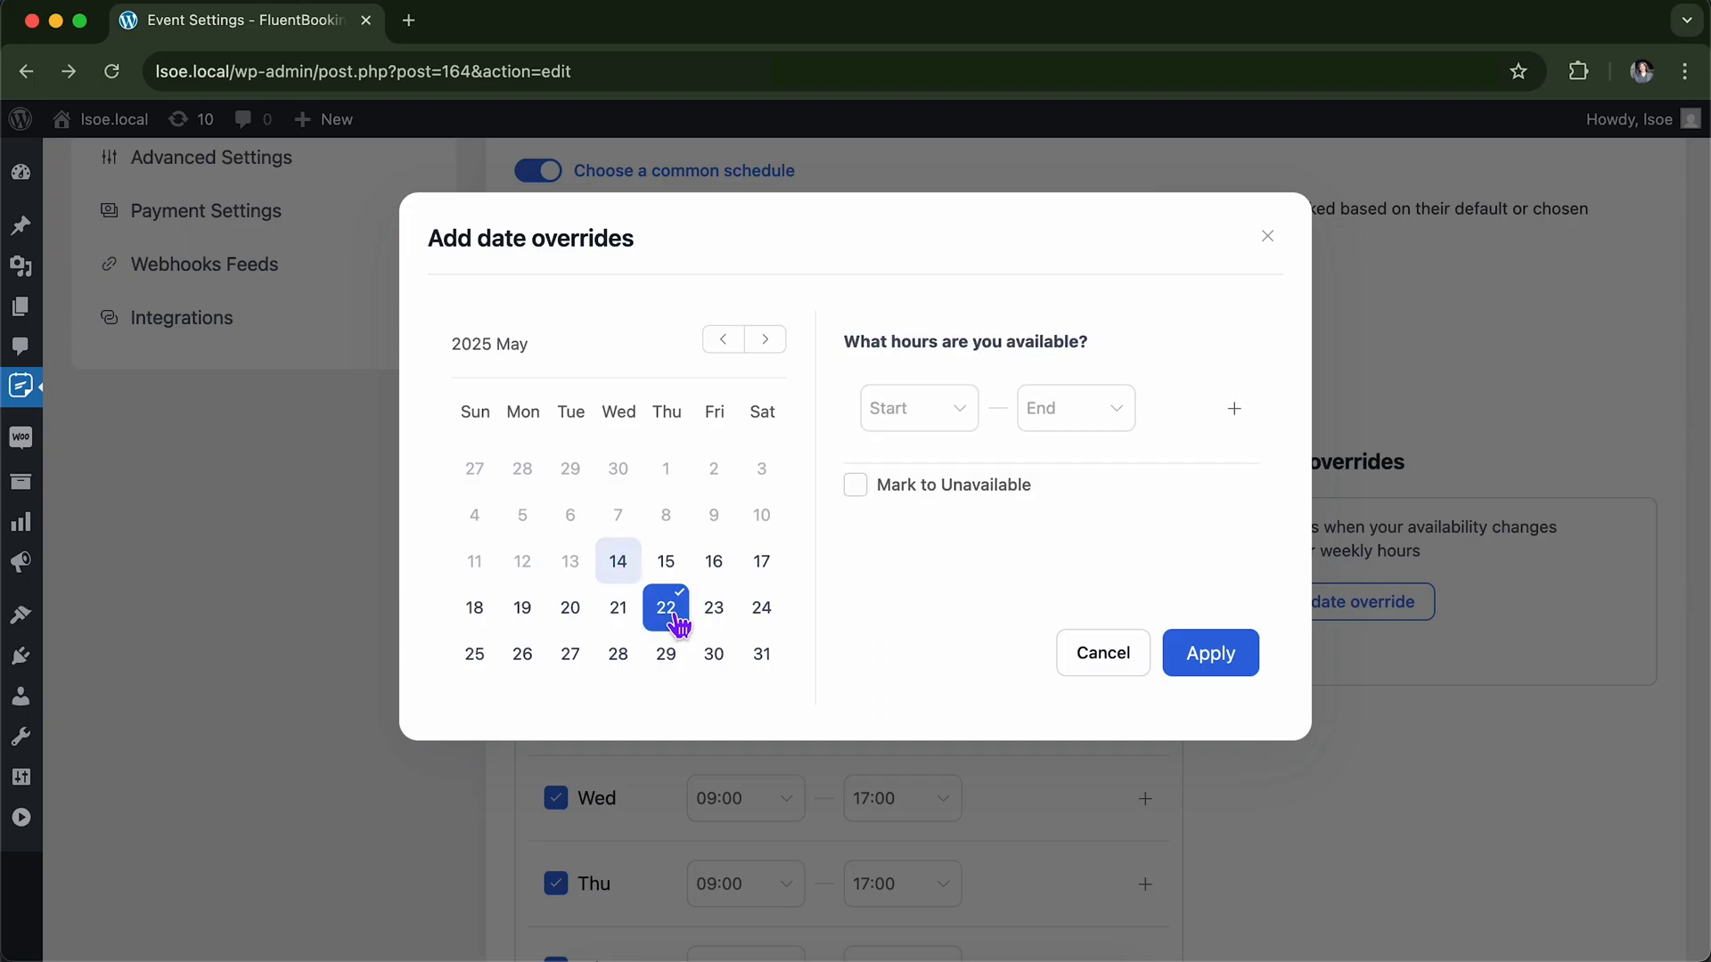
Set the available hours of the date override from 01:00 to 03:00.
click(947, 419)
scroll(943, 647, down, 3)
scroll(941, 648, up, 3)
scroll(943, 669, down, 2)
scroll(946, 617, up, 1)
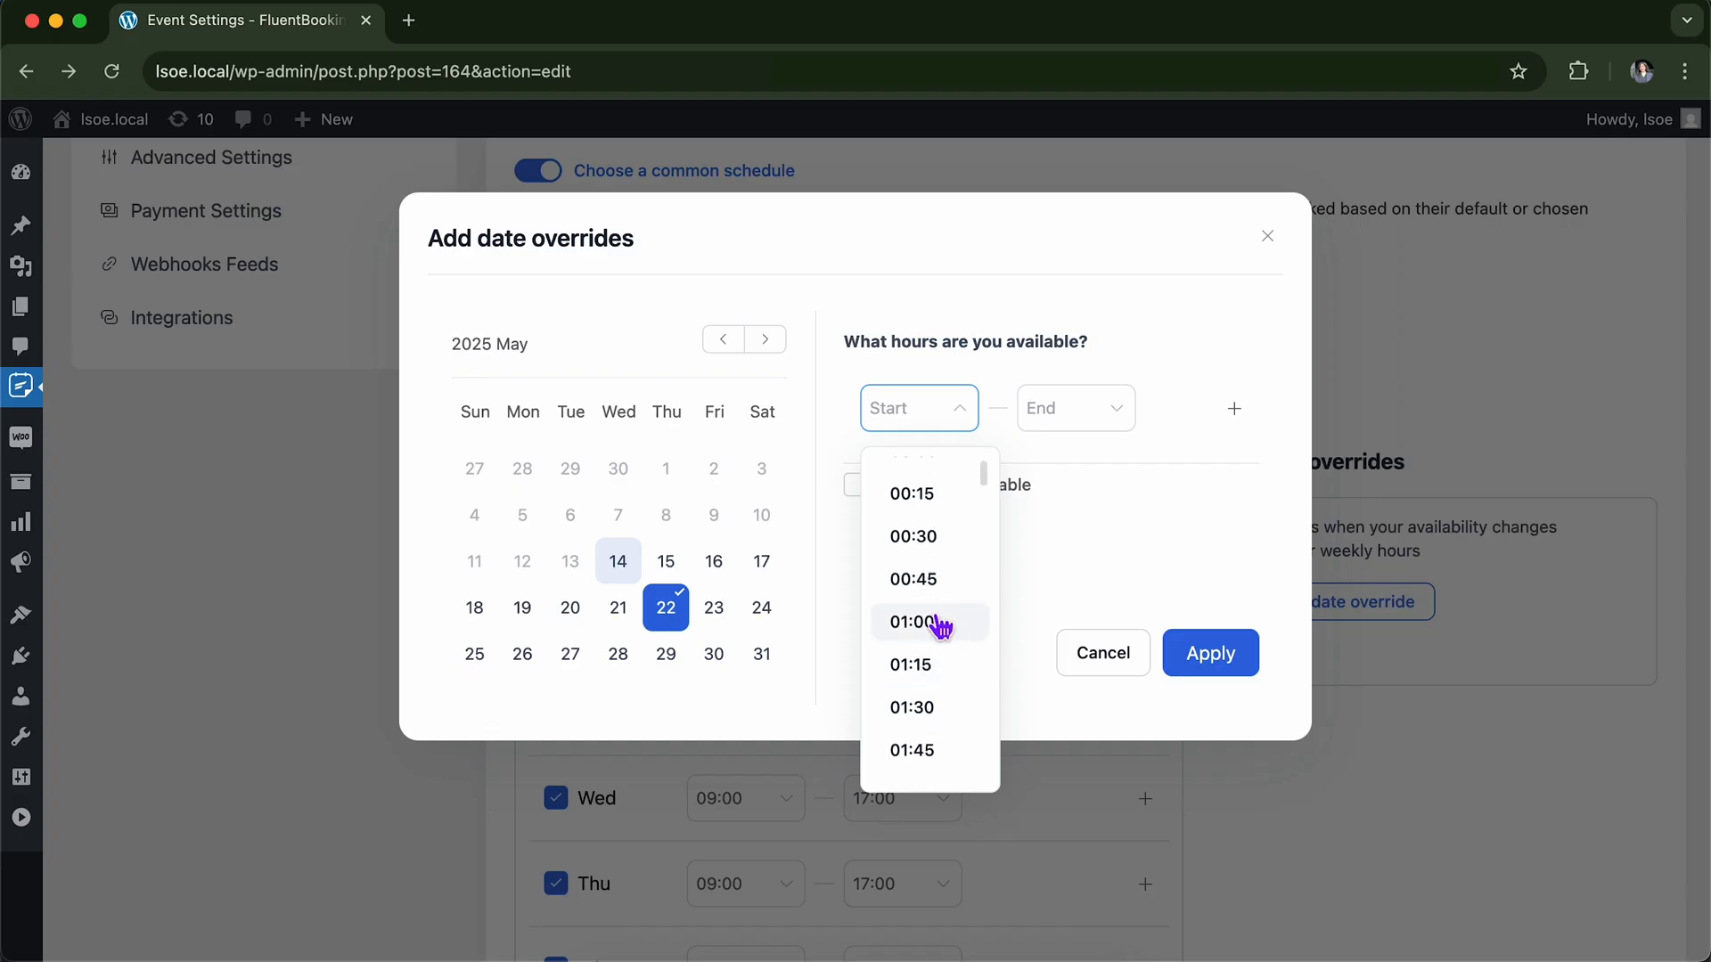
click(941, 629)
click(1054, 422)
scroll(1050, 535, down, 5)
scroll(1046, 592, up, 1)
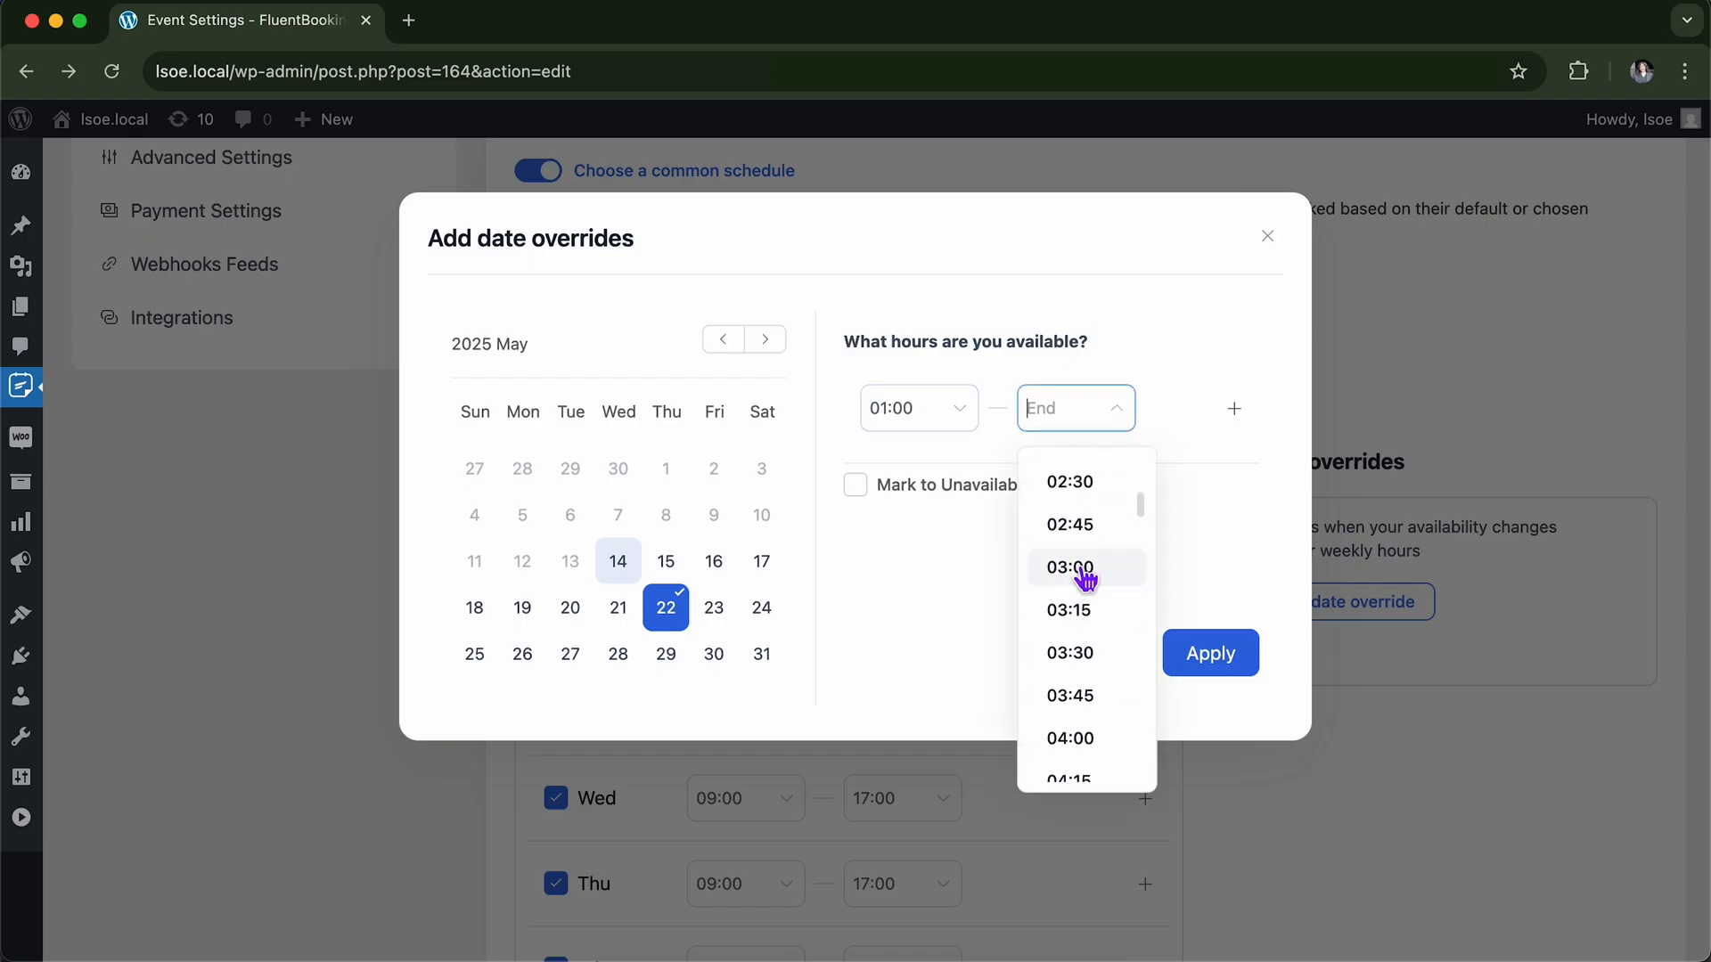
click(1085, 570)
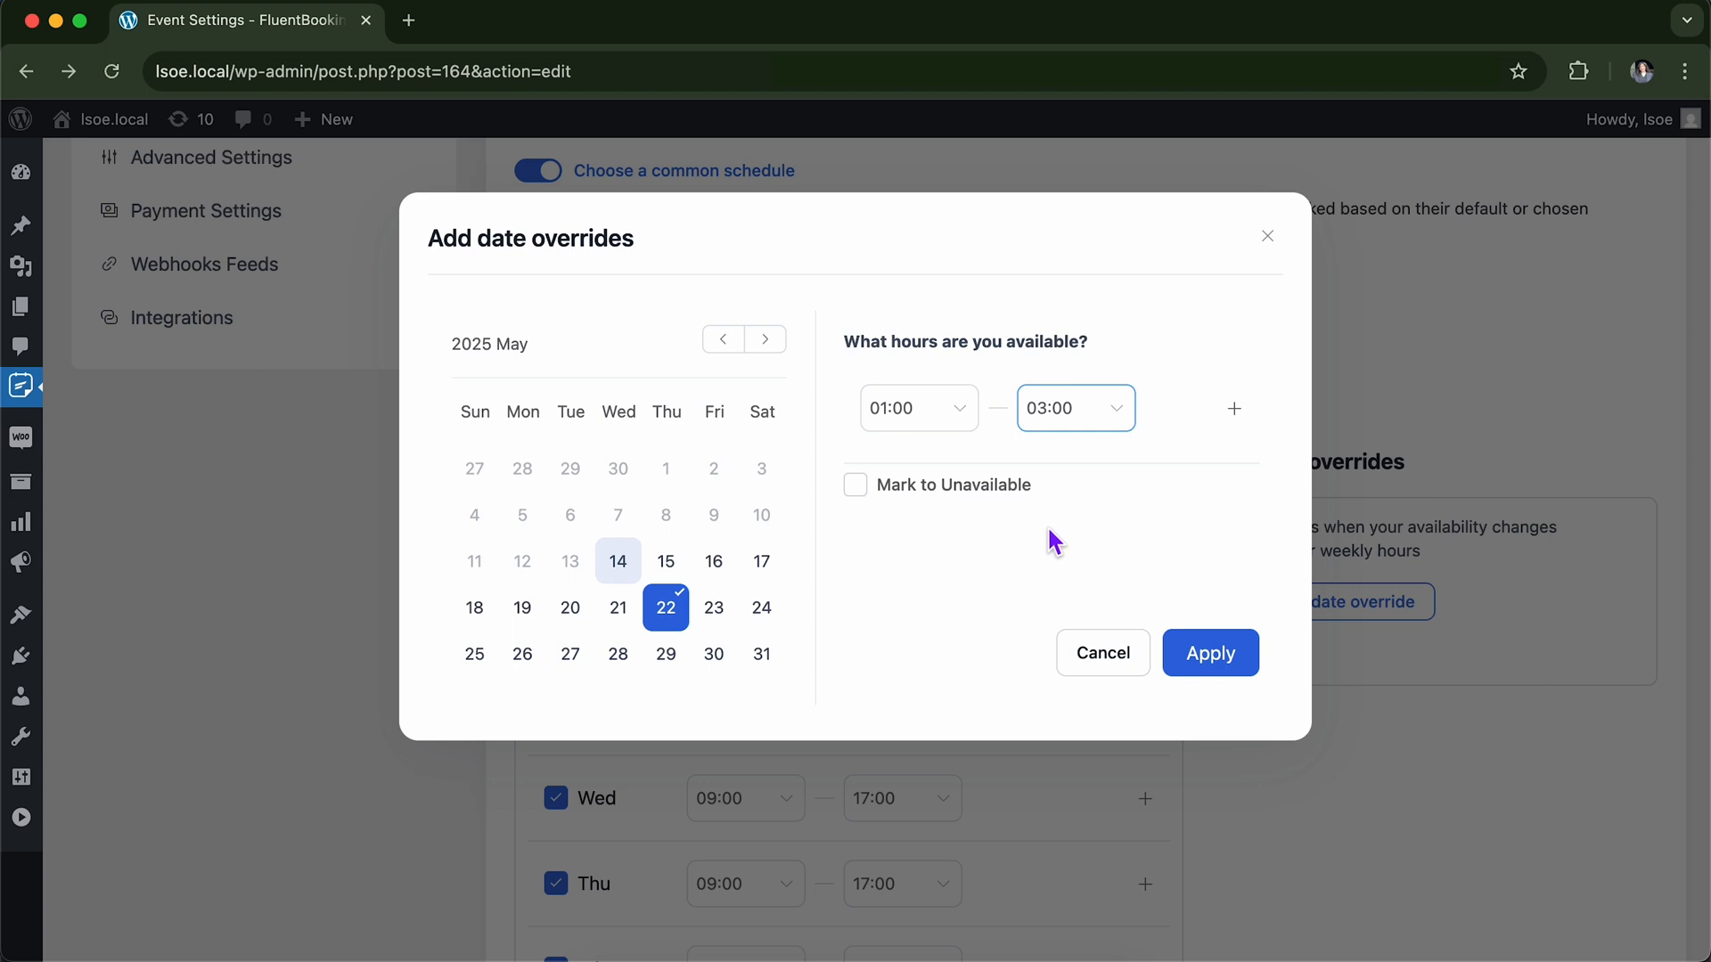
Try marking the override date as unavailable, clear that option, and cancel the date override.
click(856, 495)
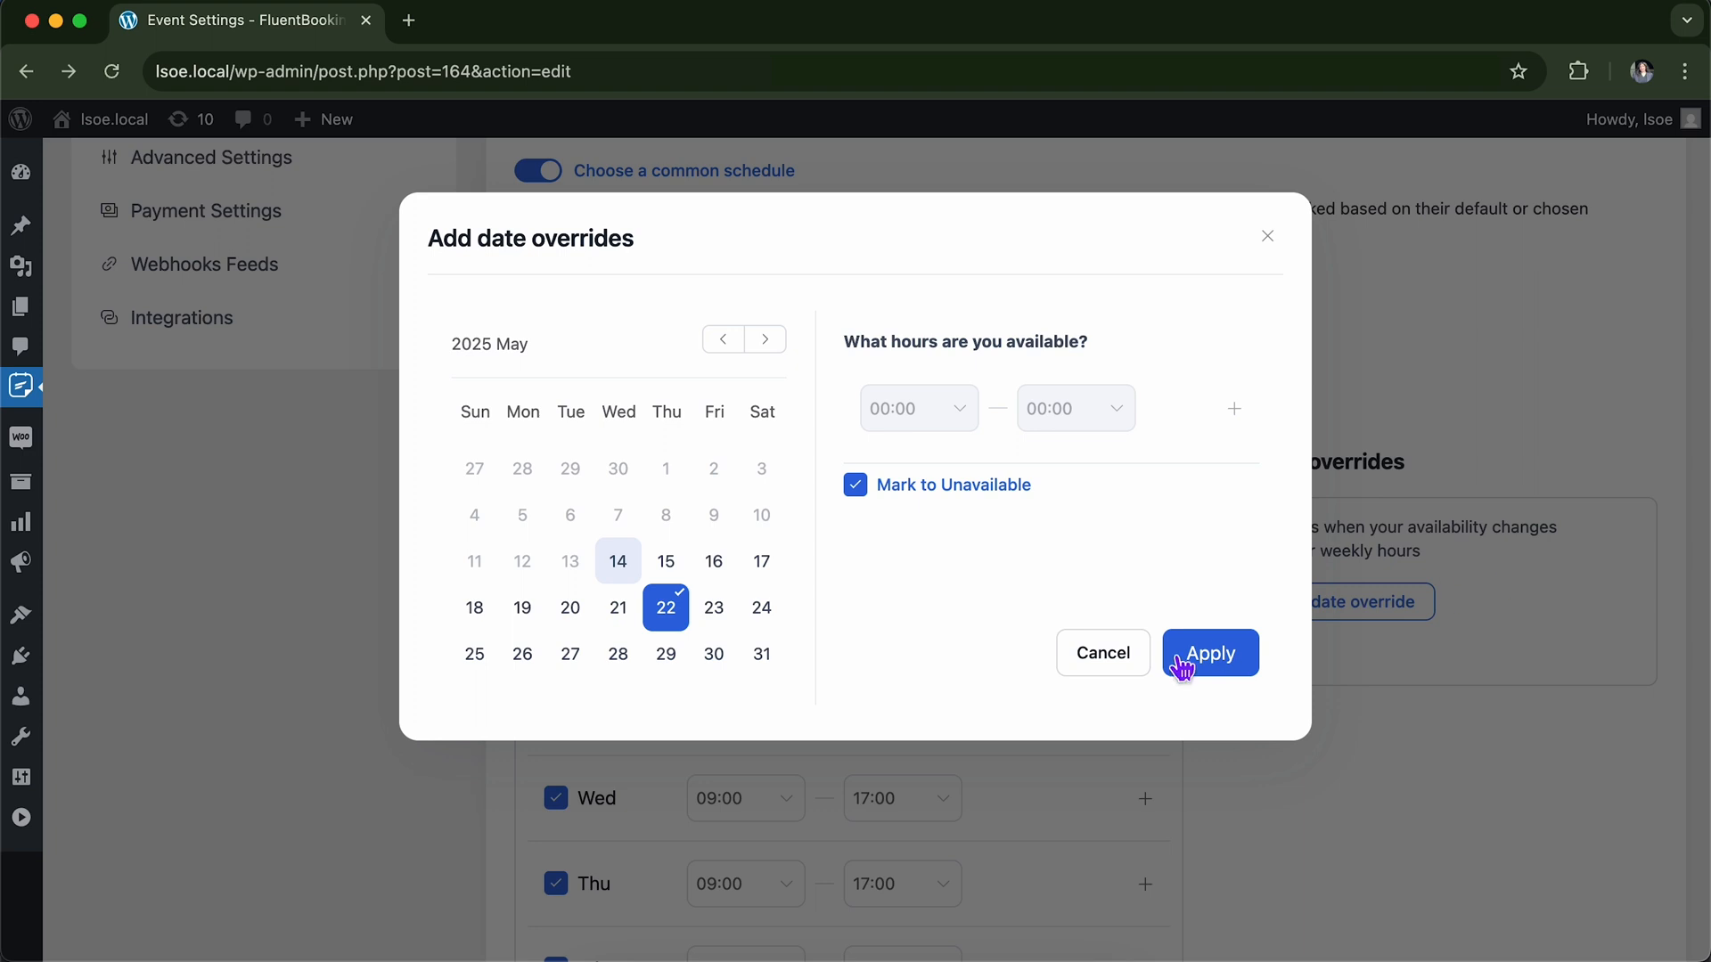
click(856, 488)
click(1081, 653)
Switch back to an existing schedule, disable the common schedule so each host uses their own, and save the availability settings.
scroll(1158, 443, up, 1)
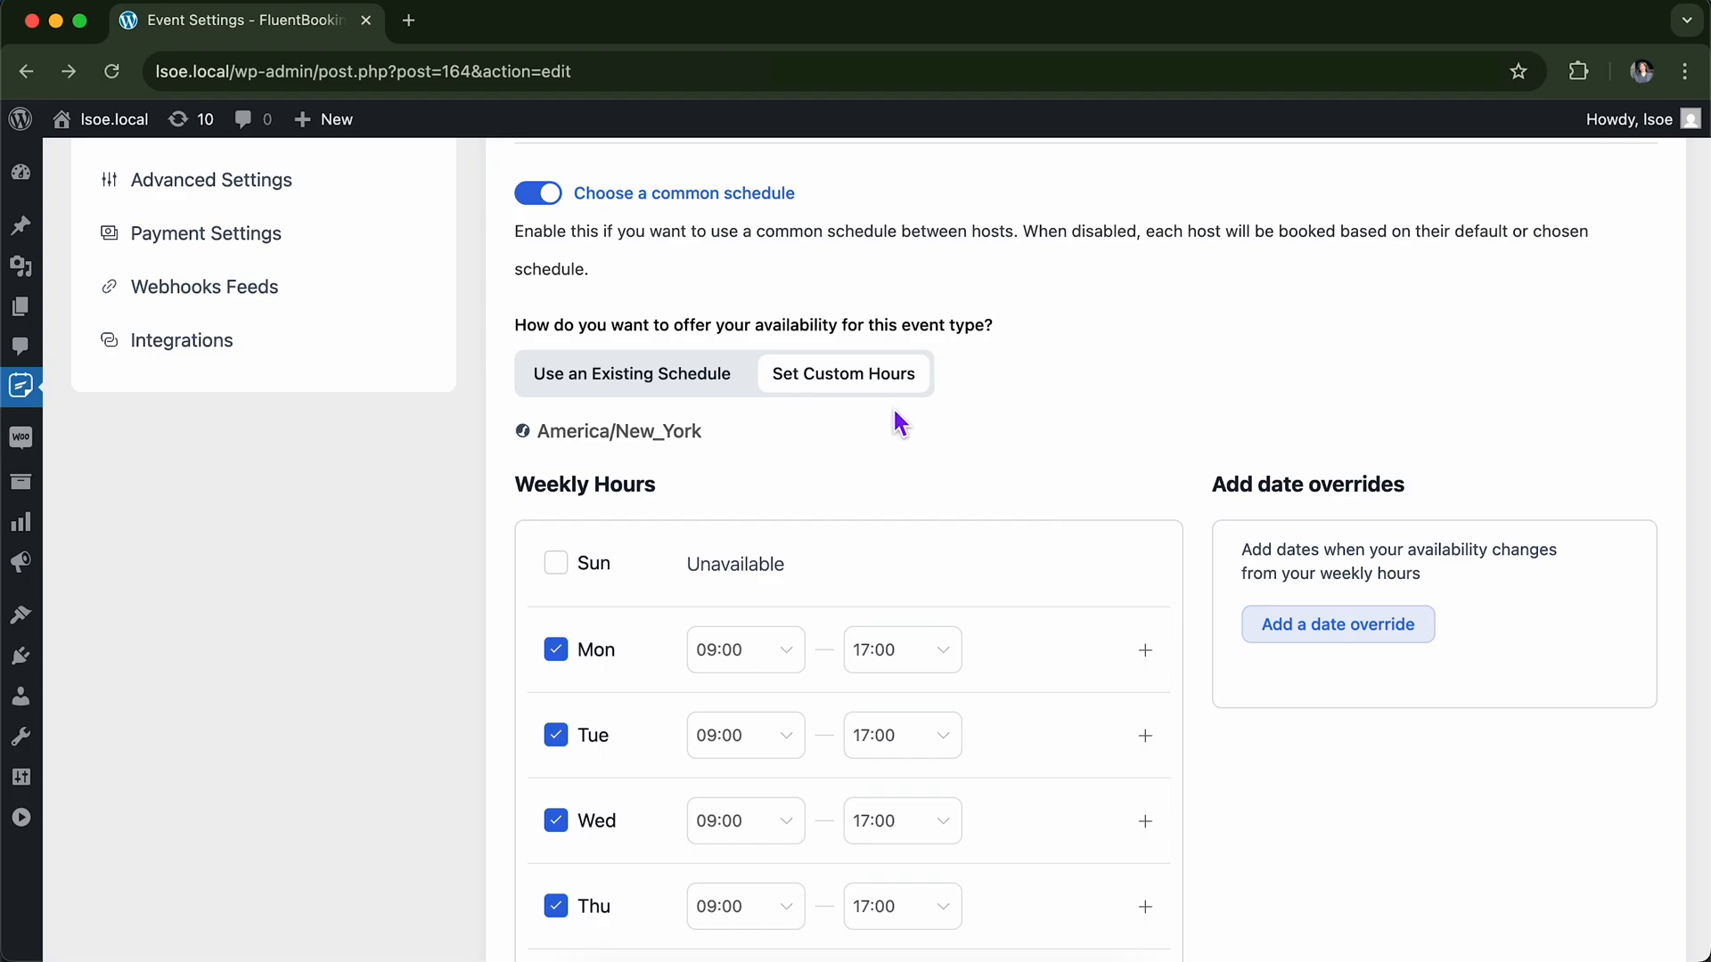
click(653, 375)
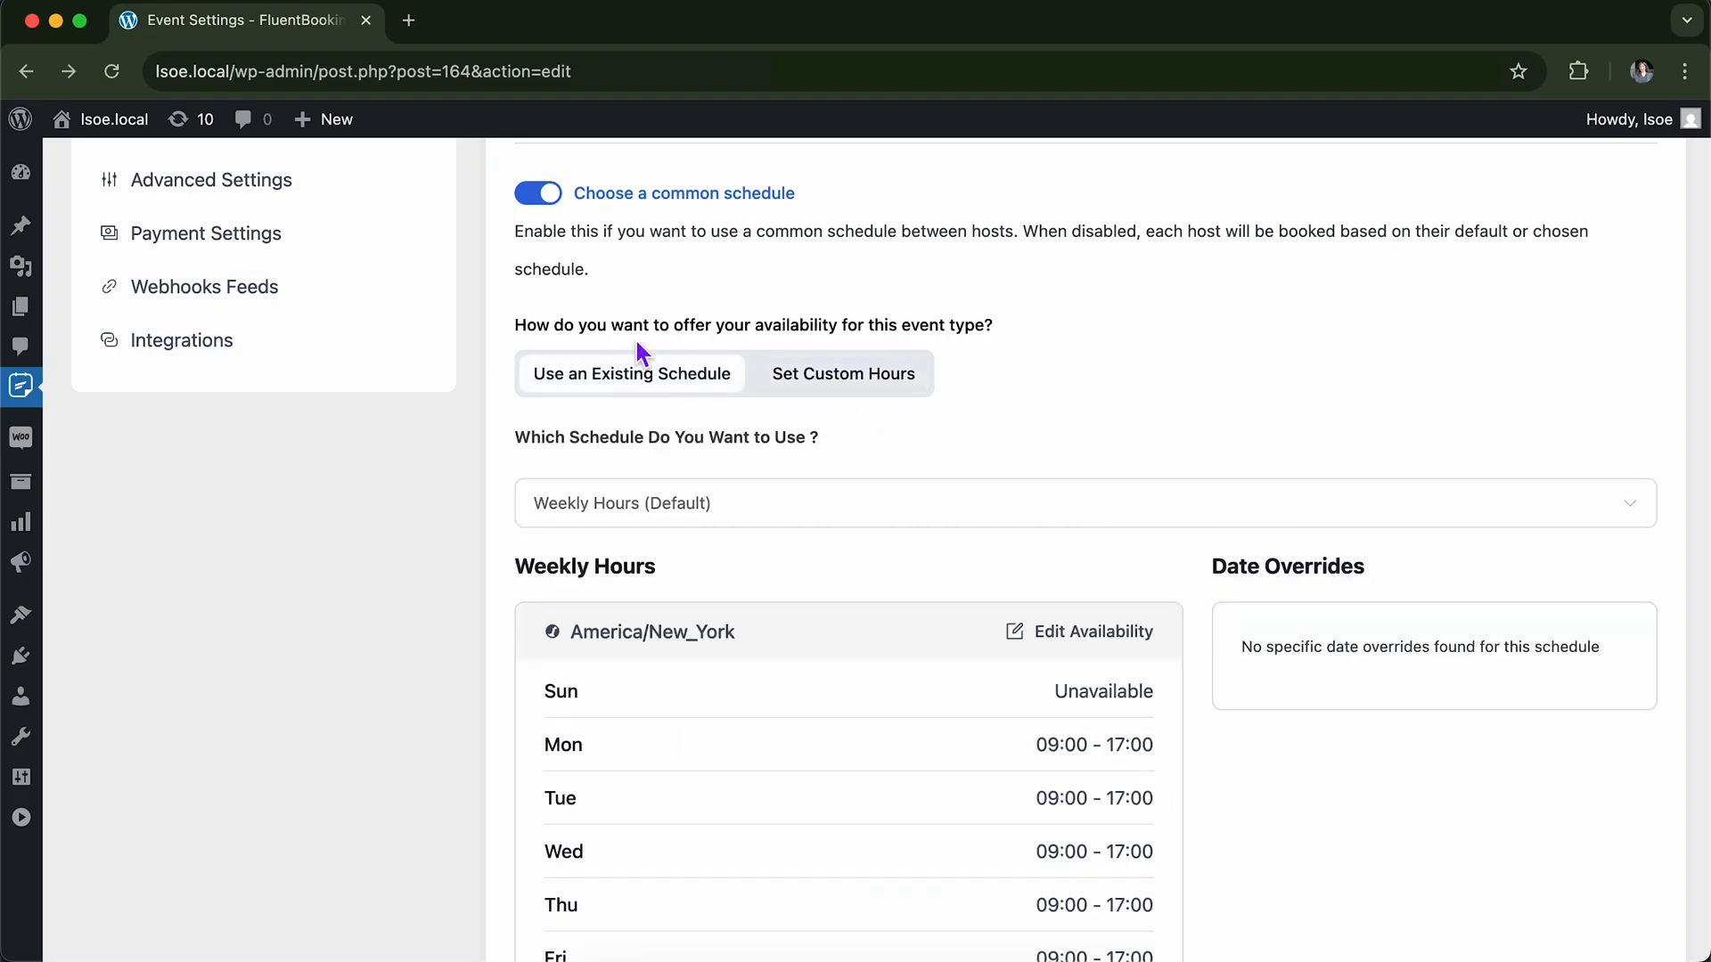
click(539, 194)
scroll(789, 283, up, 3)
scroll(729, 272, down, 2)
scroll(729, 283, up, 1)
scroll(731, 277, down, 4)
scroll(734, 277, up, 1)
scroll(802, 312, down, 1)
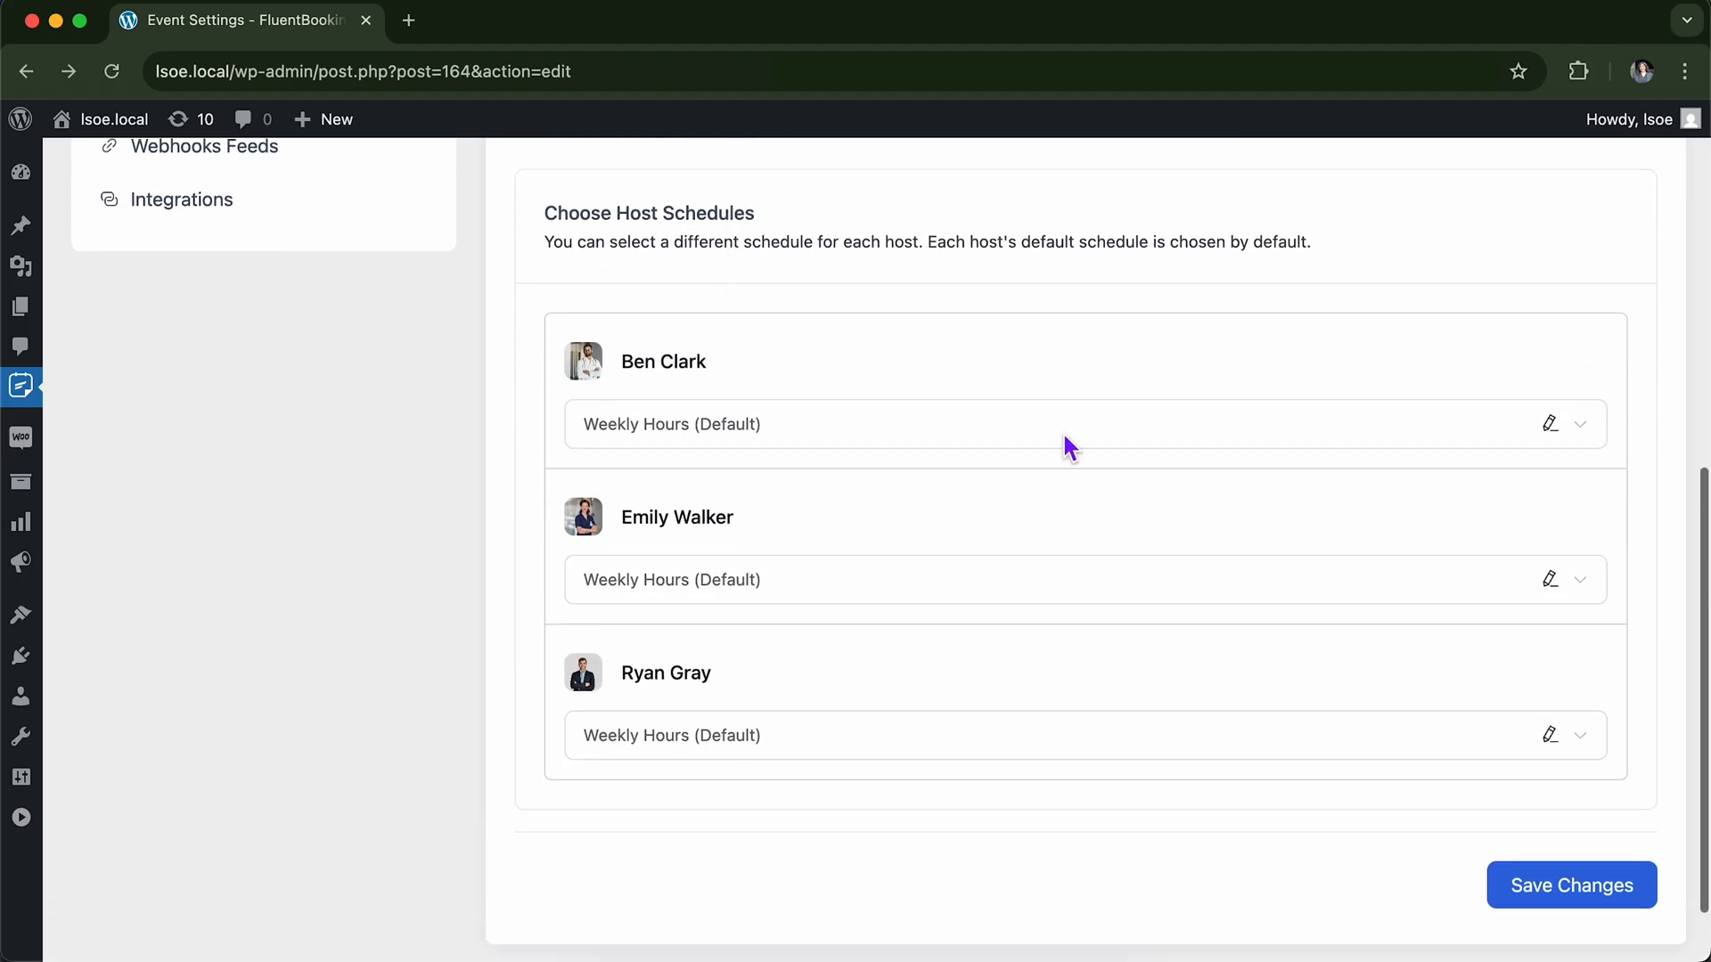
click(1491, 886)
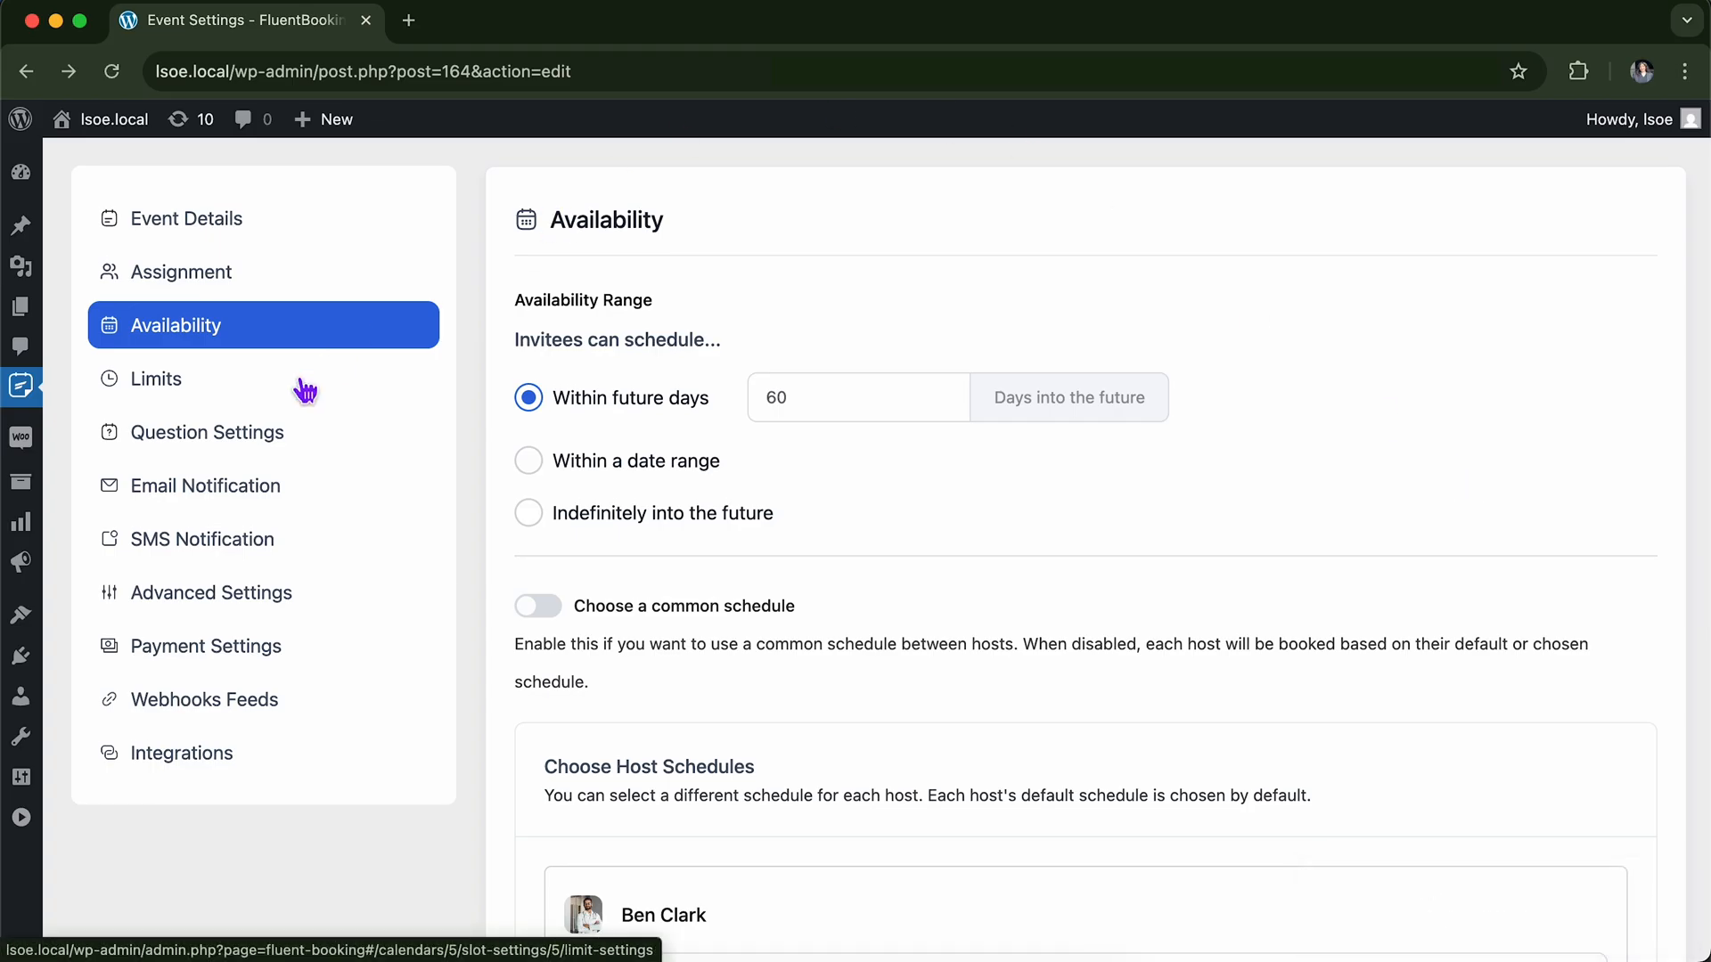
Open the event's Limits settings and set the buffer time before the event to 10 minutes.
click(306, 391)
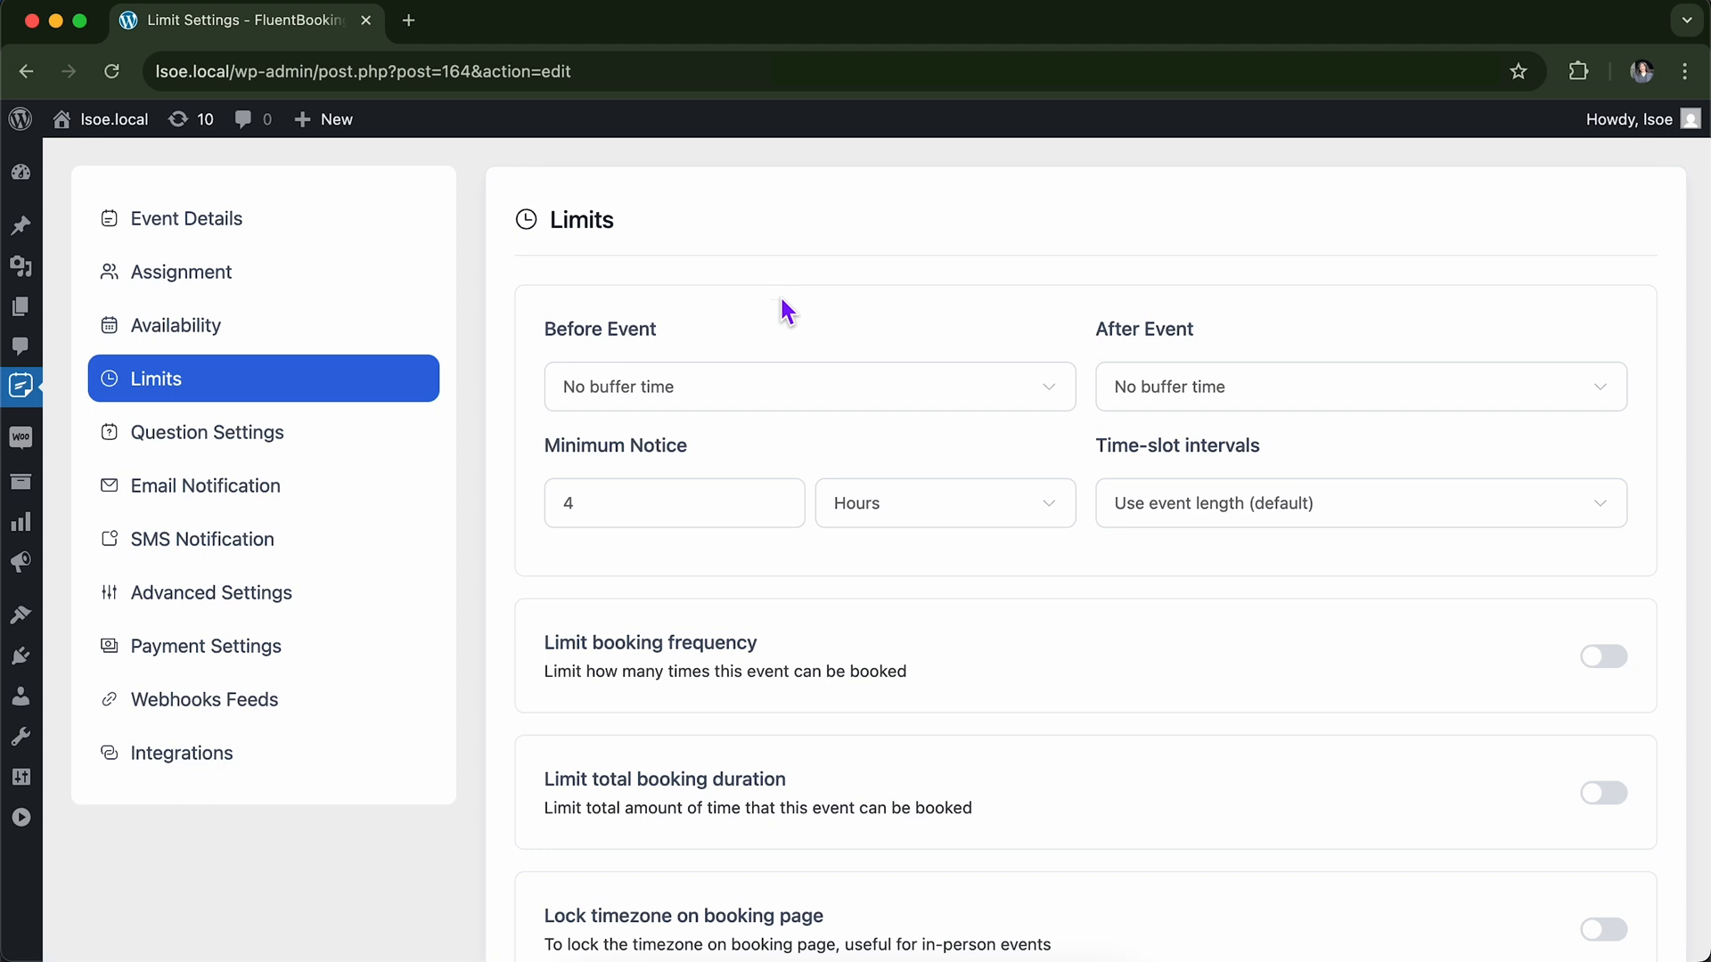
click(708, 399)
click(710, 406)
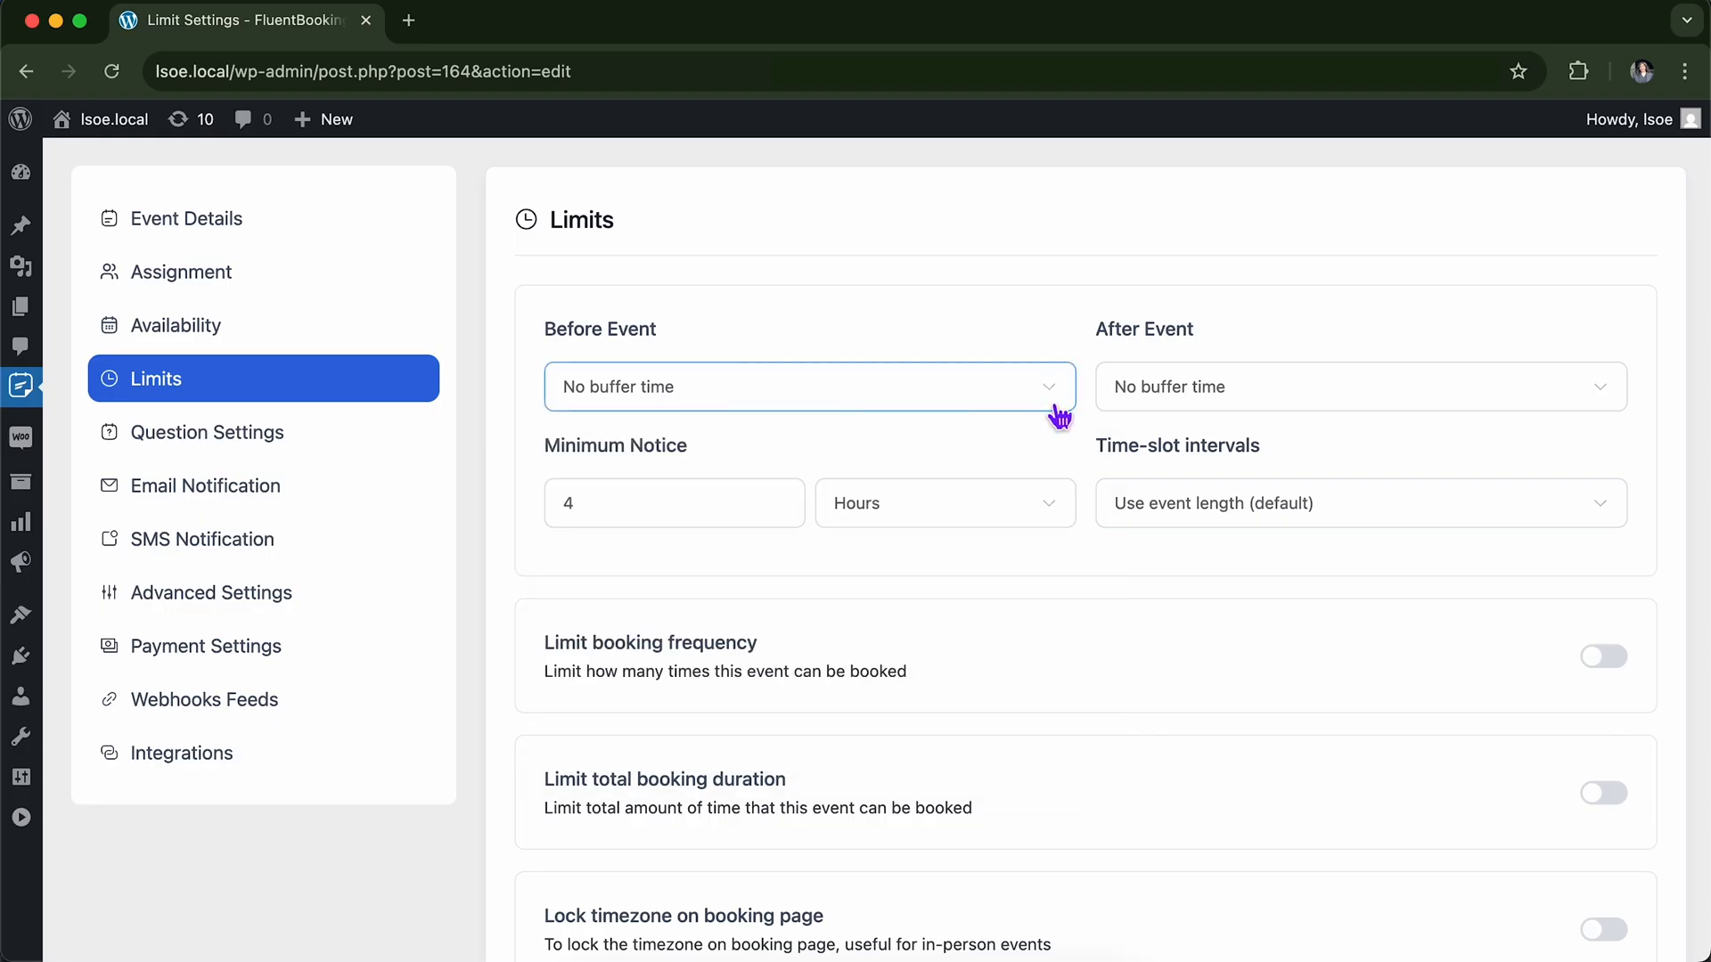
double_click(1287, 388)
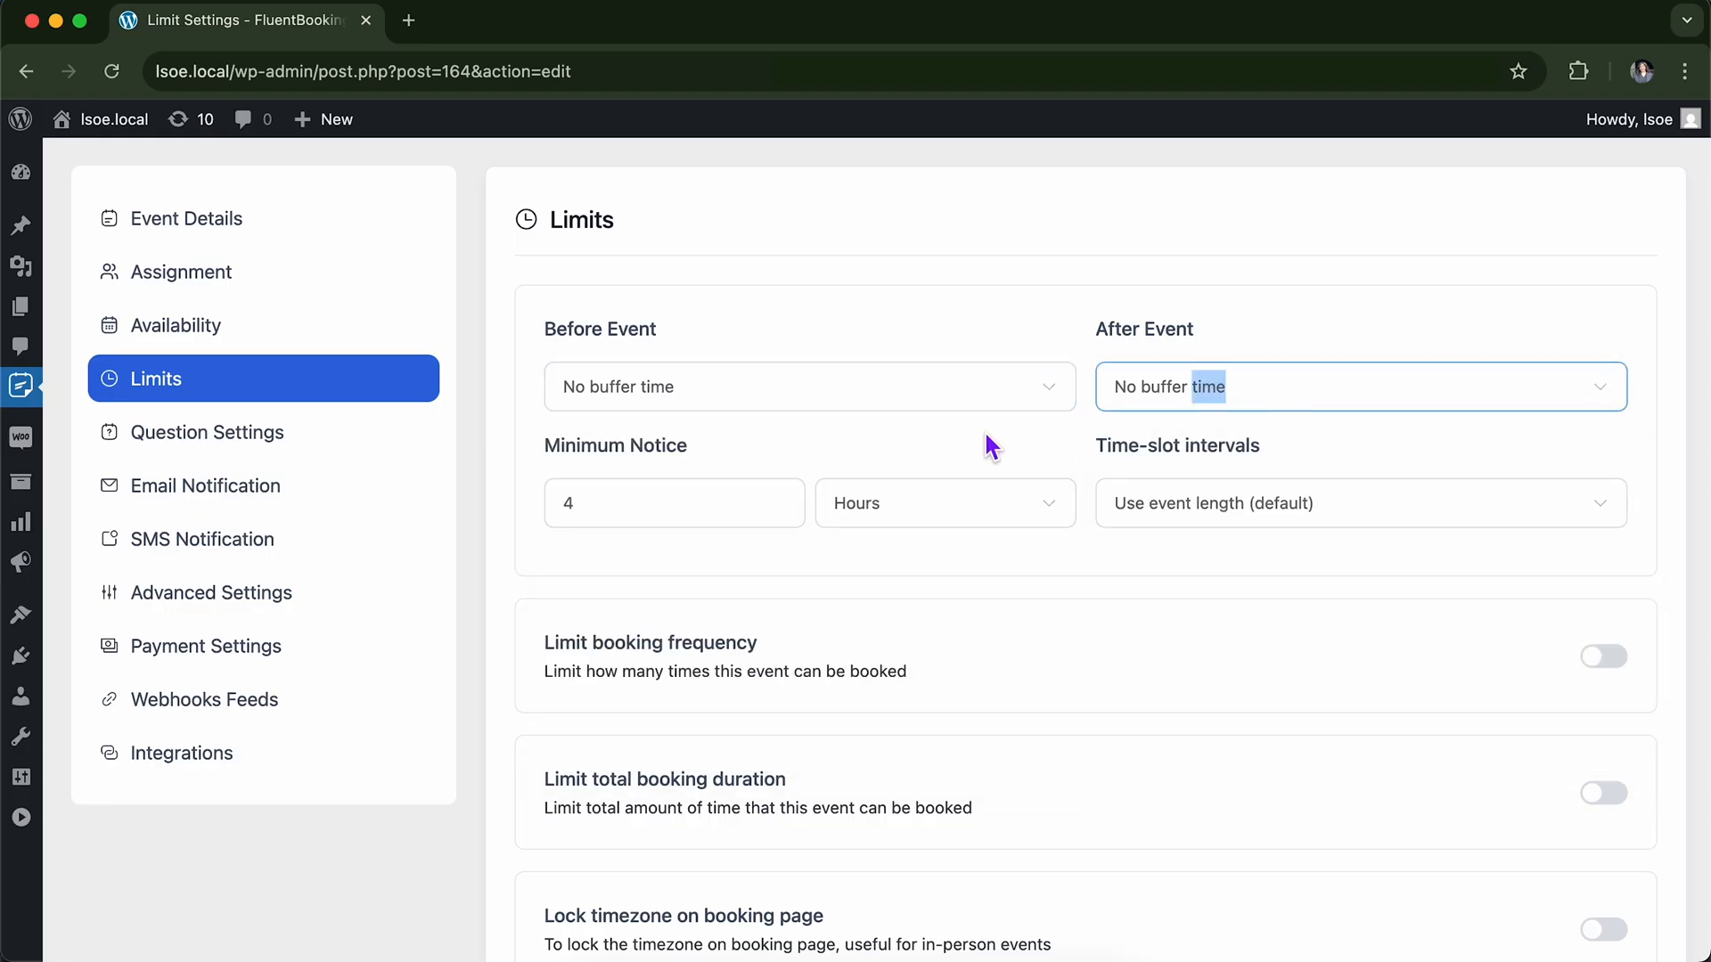
click(1021, 357)
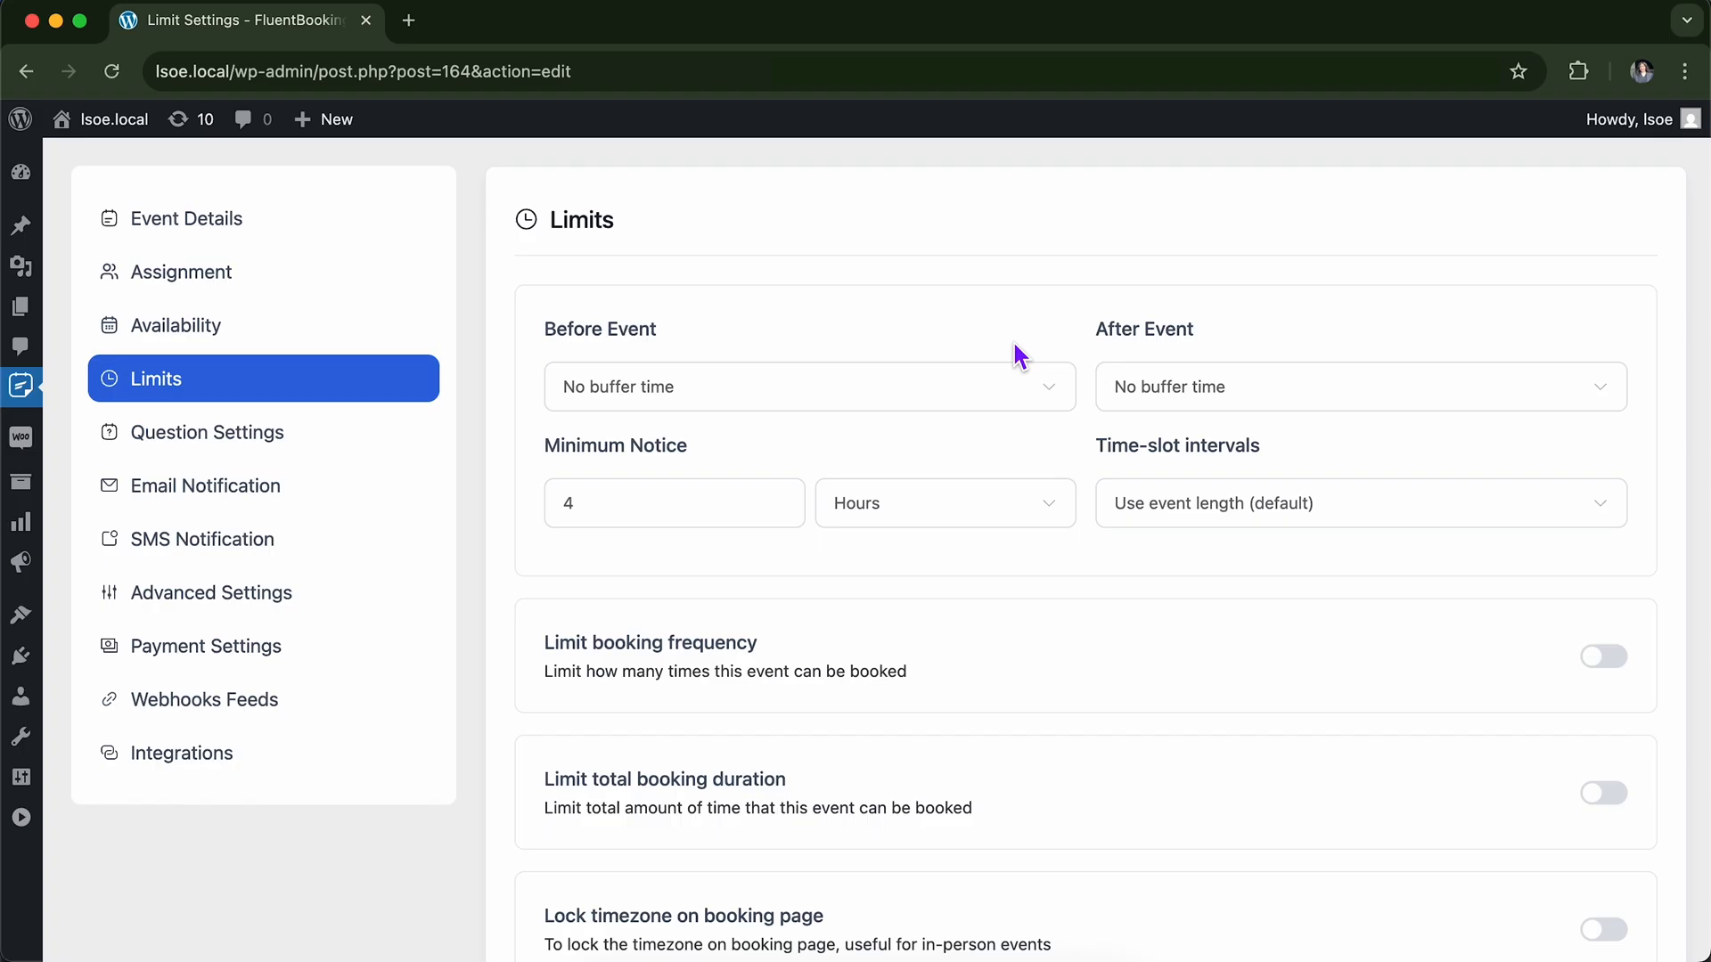
click(1005, 406)
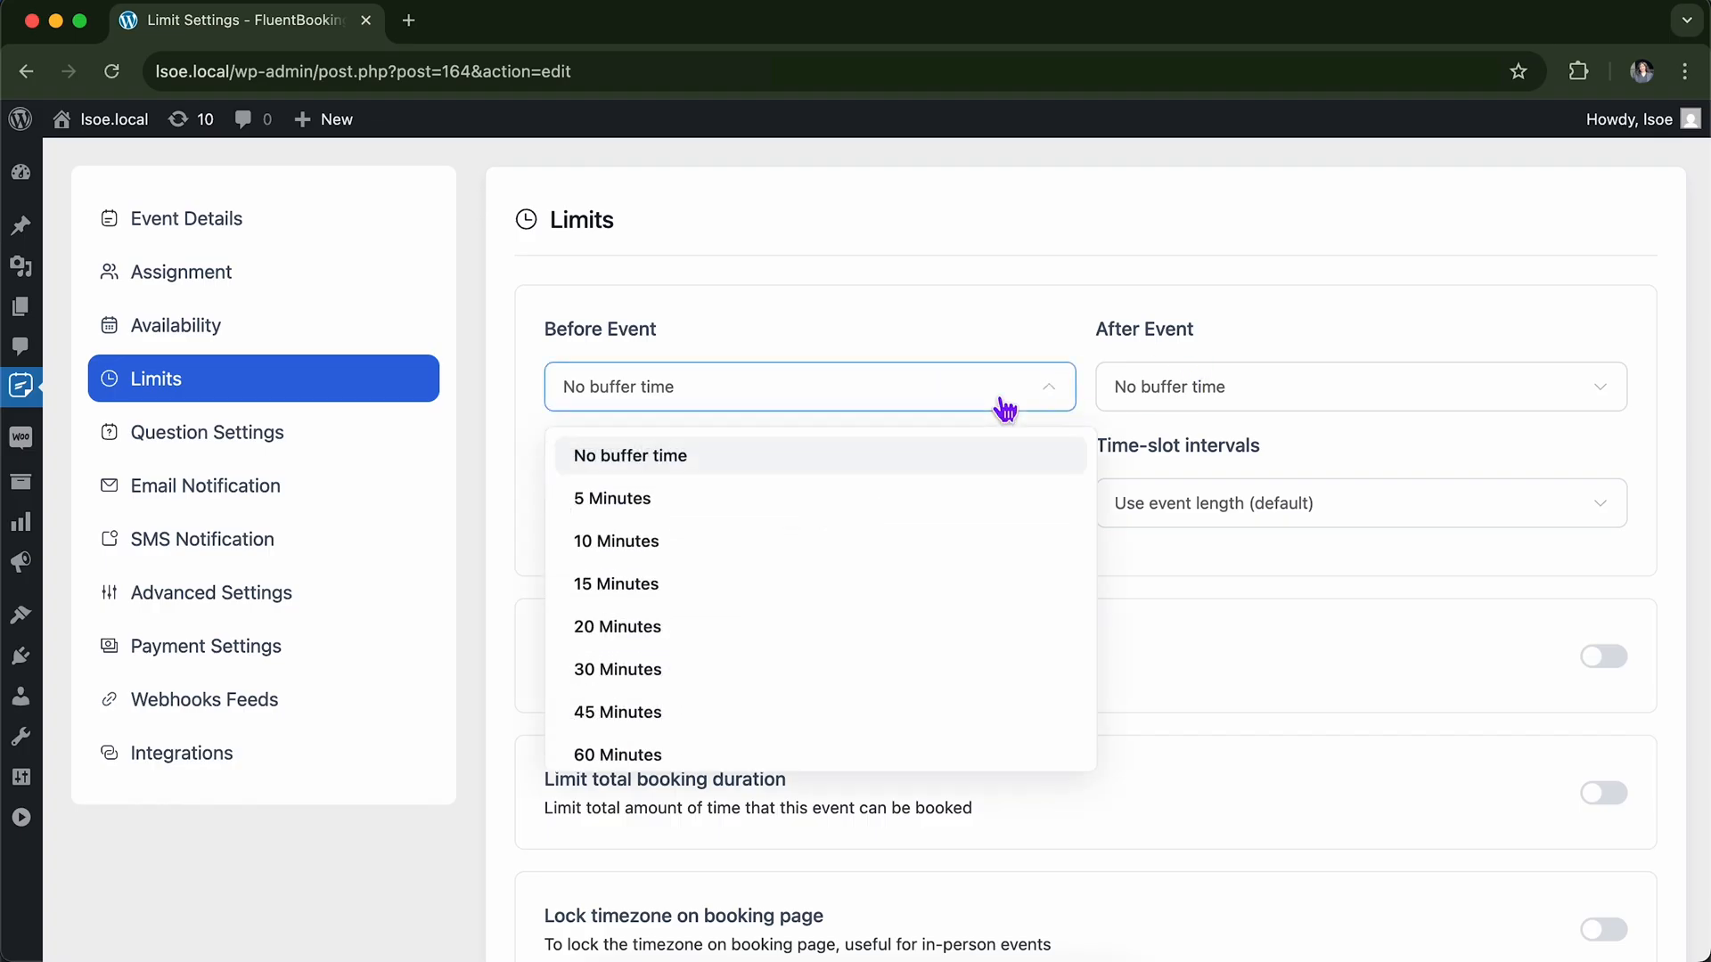
scroll(829, 623, down, 2)
scroll(834, 628, up, 2)
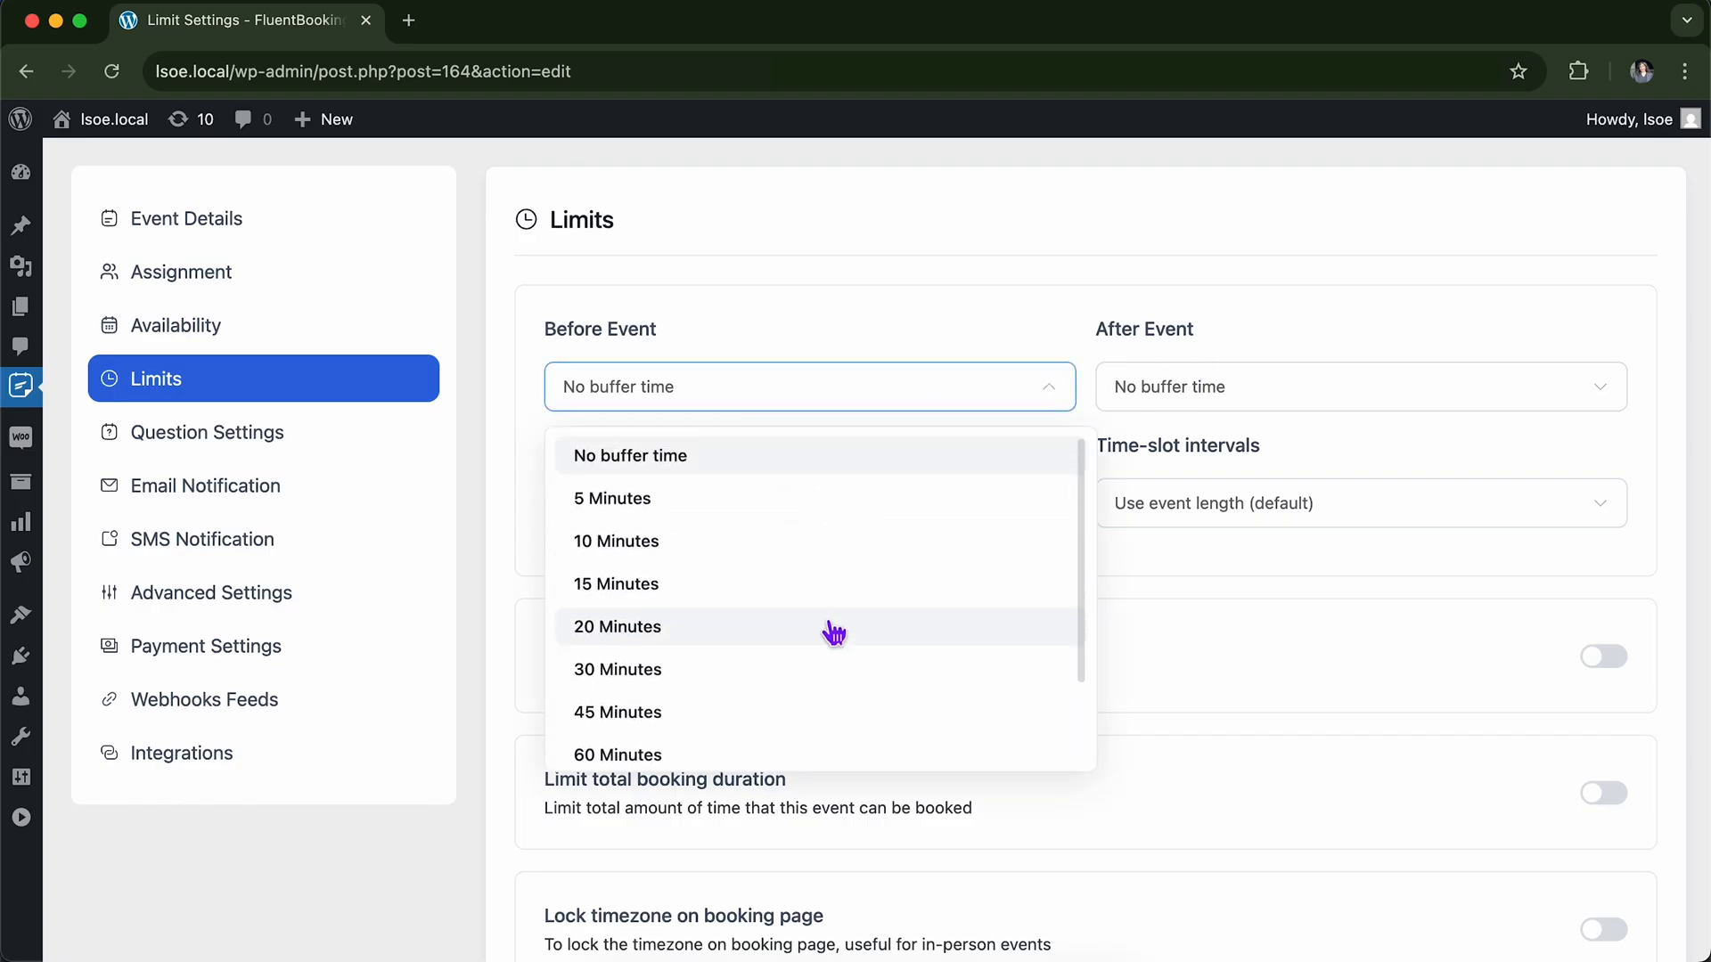
click(818, 550)
Try 15 minutes and no buffer time after the event, and set the after-event buffer to 10 minutes.
click(1355, 387)
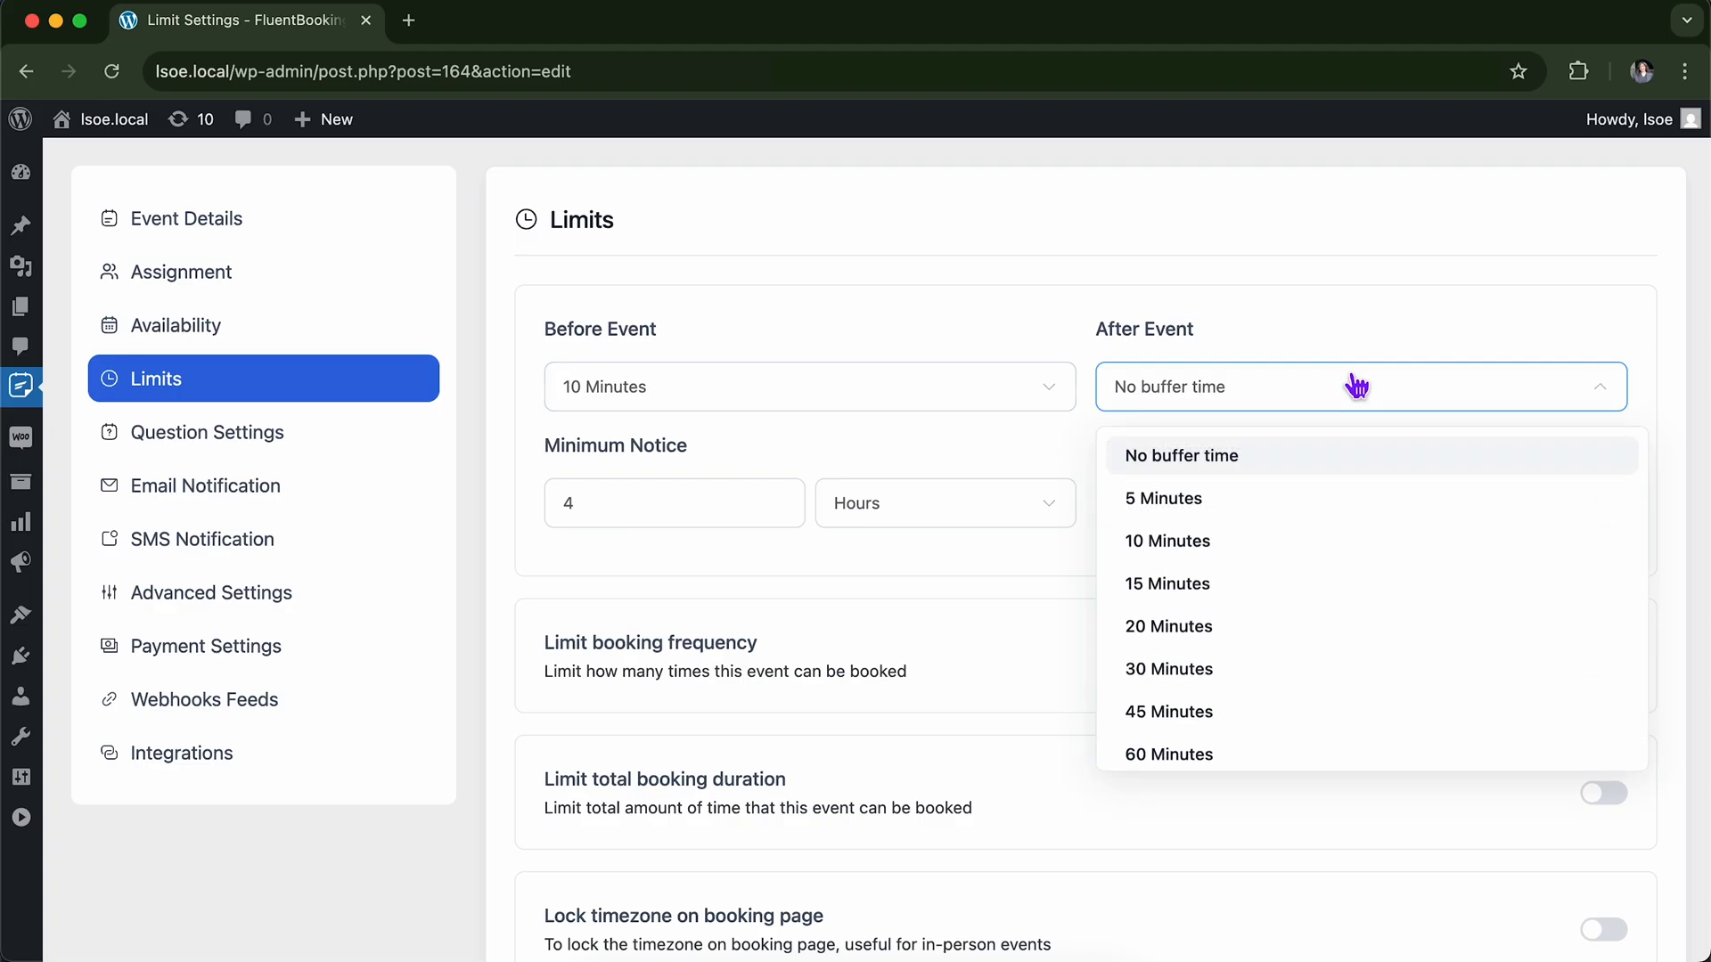
click(1292, 558)
click(1291, 384)
click(1239, 591)
click(1283, 400)
scroll(1285, 651, down, 2)
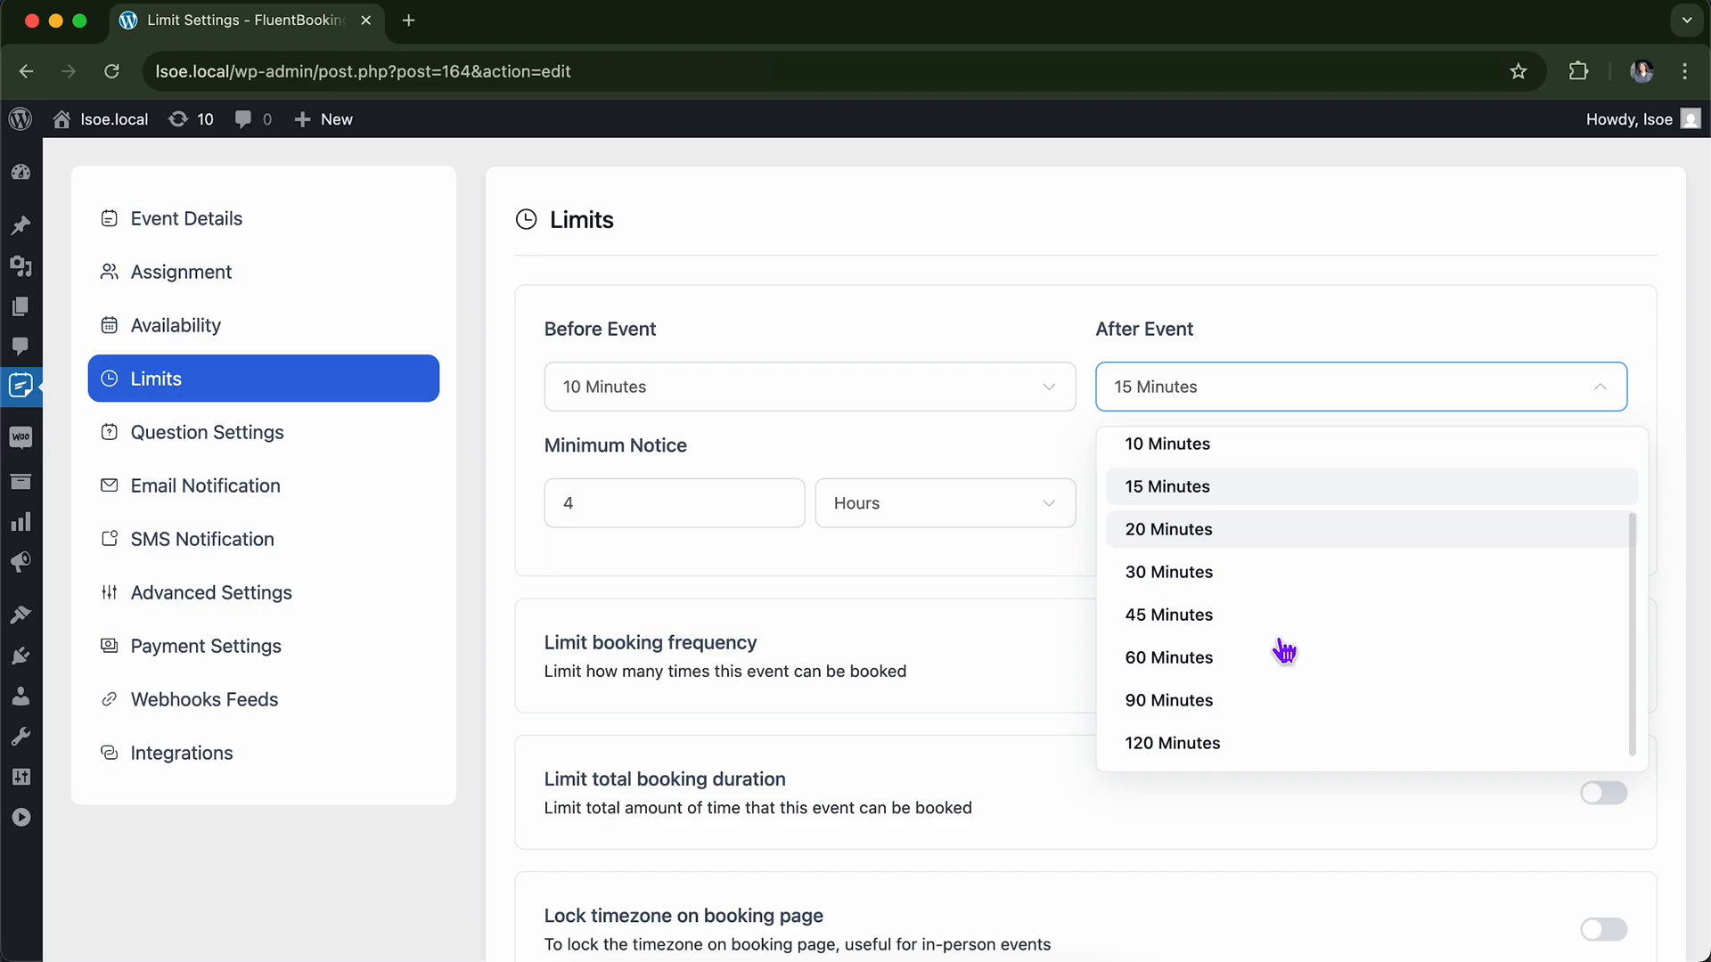
scroll(1284, 651, up, 2)
click(1281, 583)
click(1269, 401)
click(1152, 446)
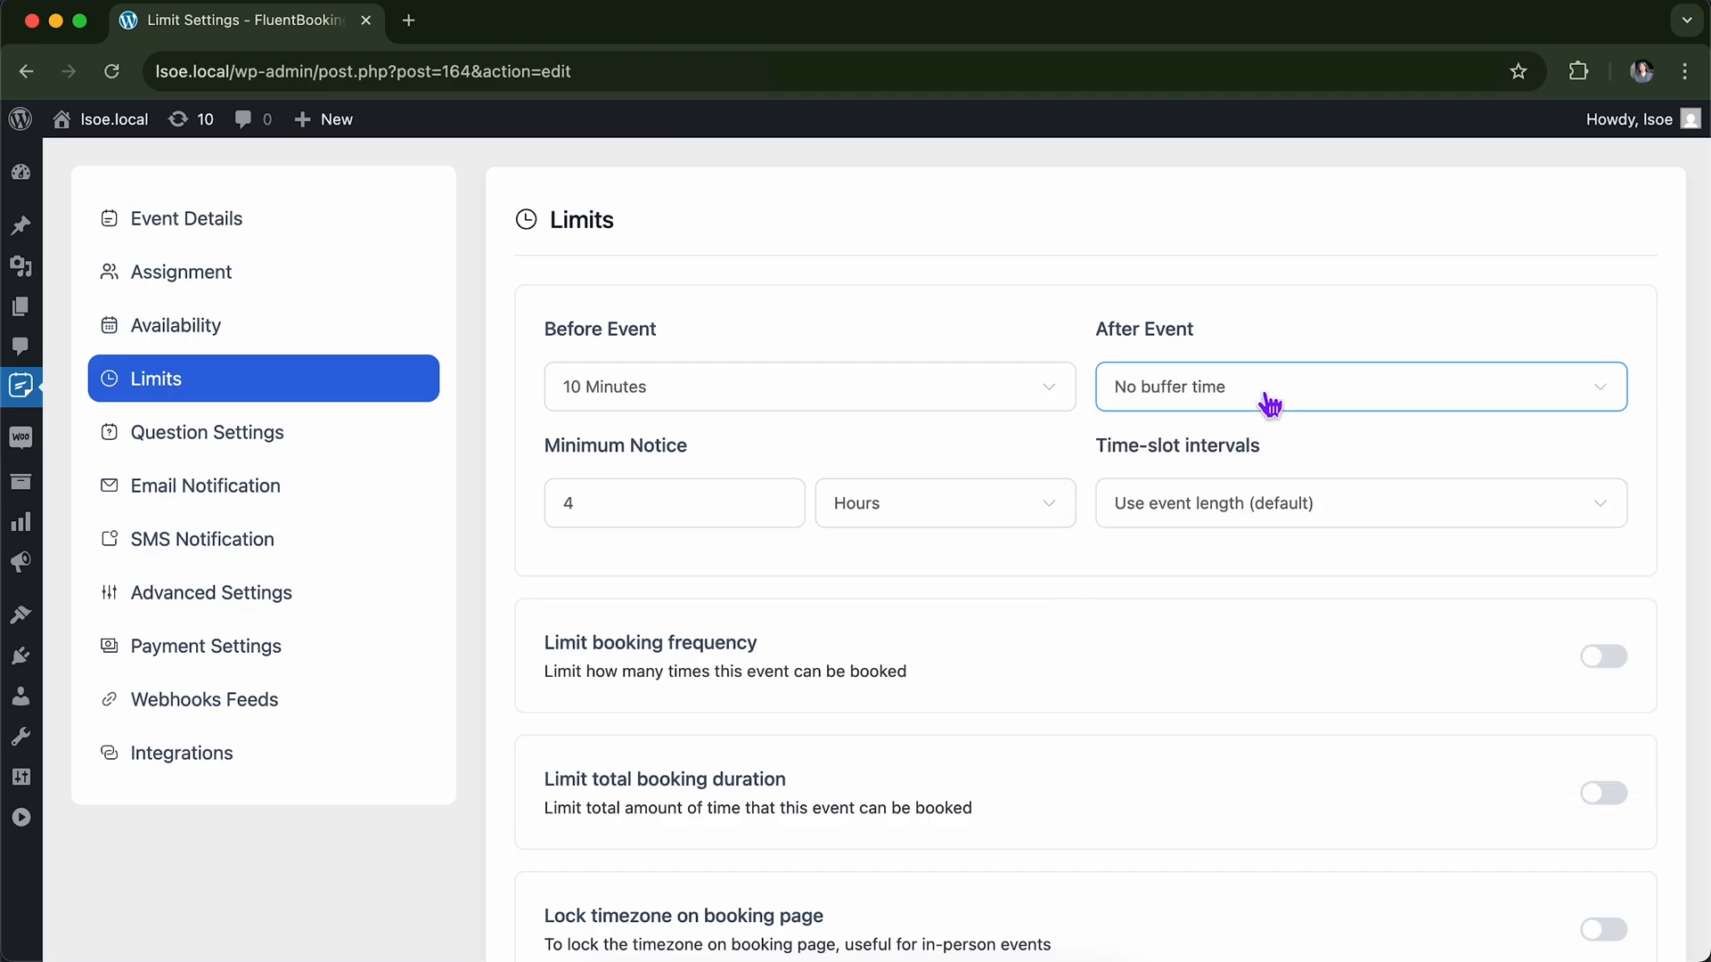
click(1270, 403)
click(1221, 546)
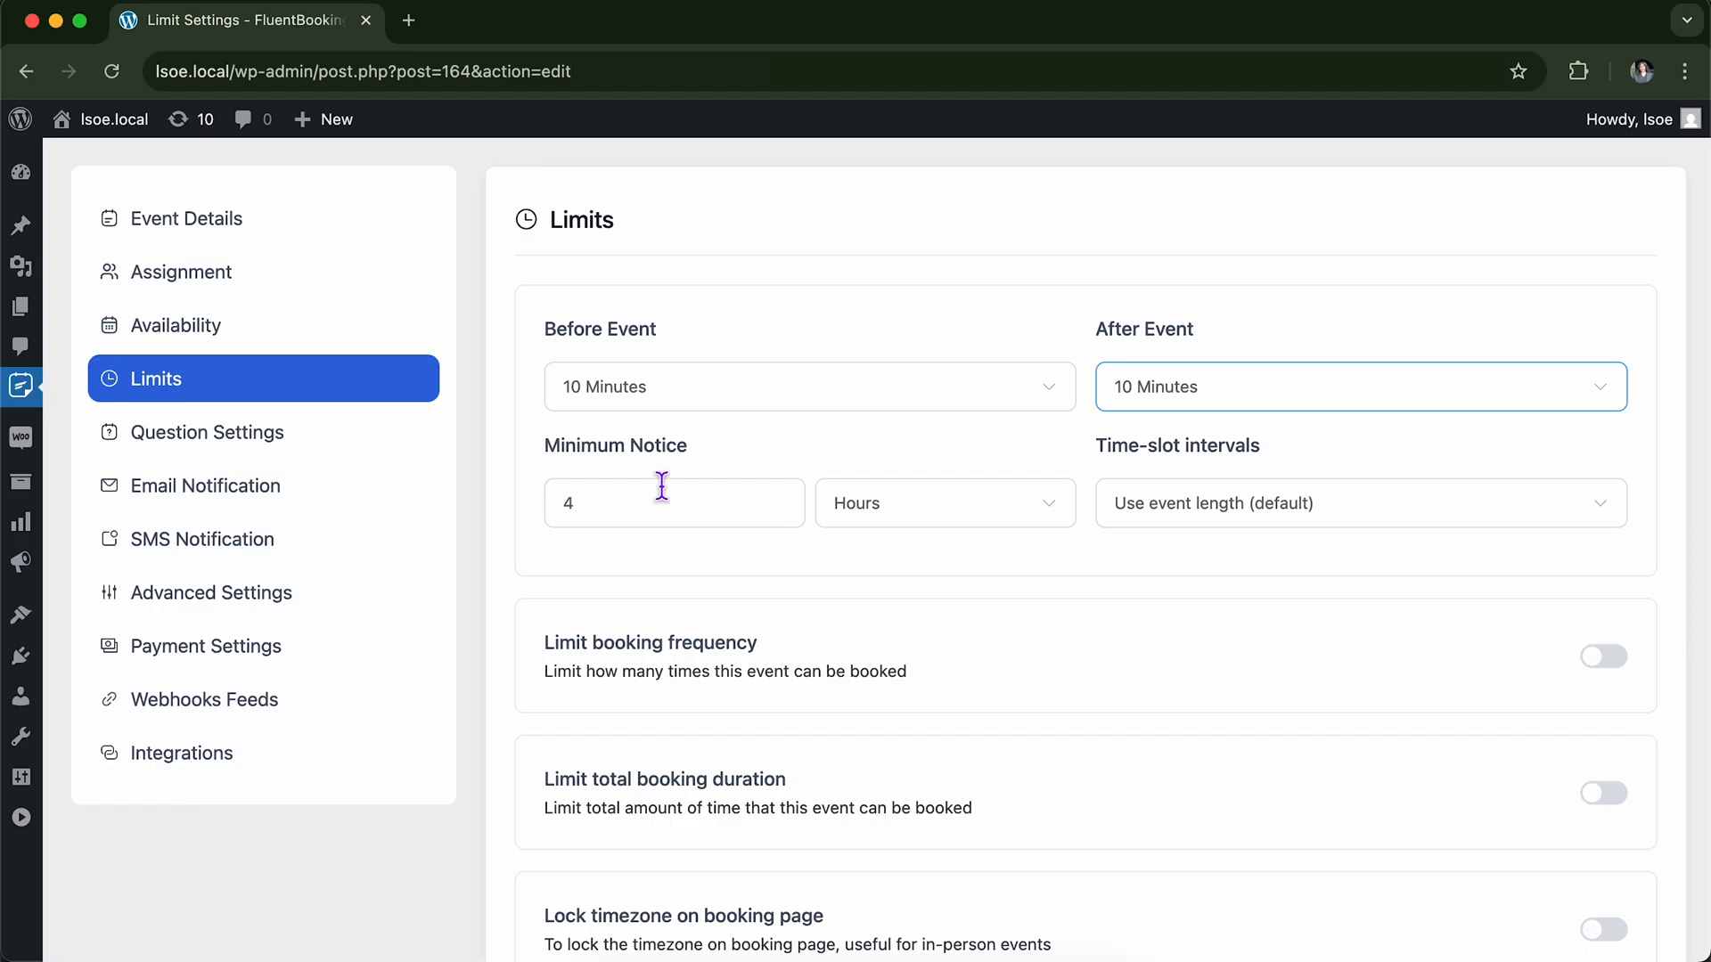
Set the minimum notice for bookings to 24 hours.
click(708, 509)
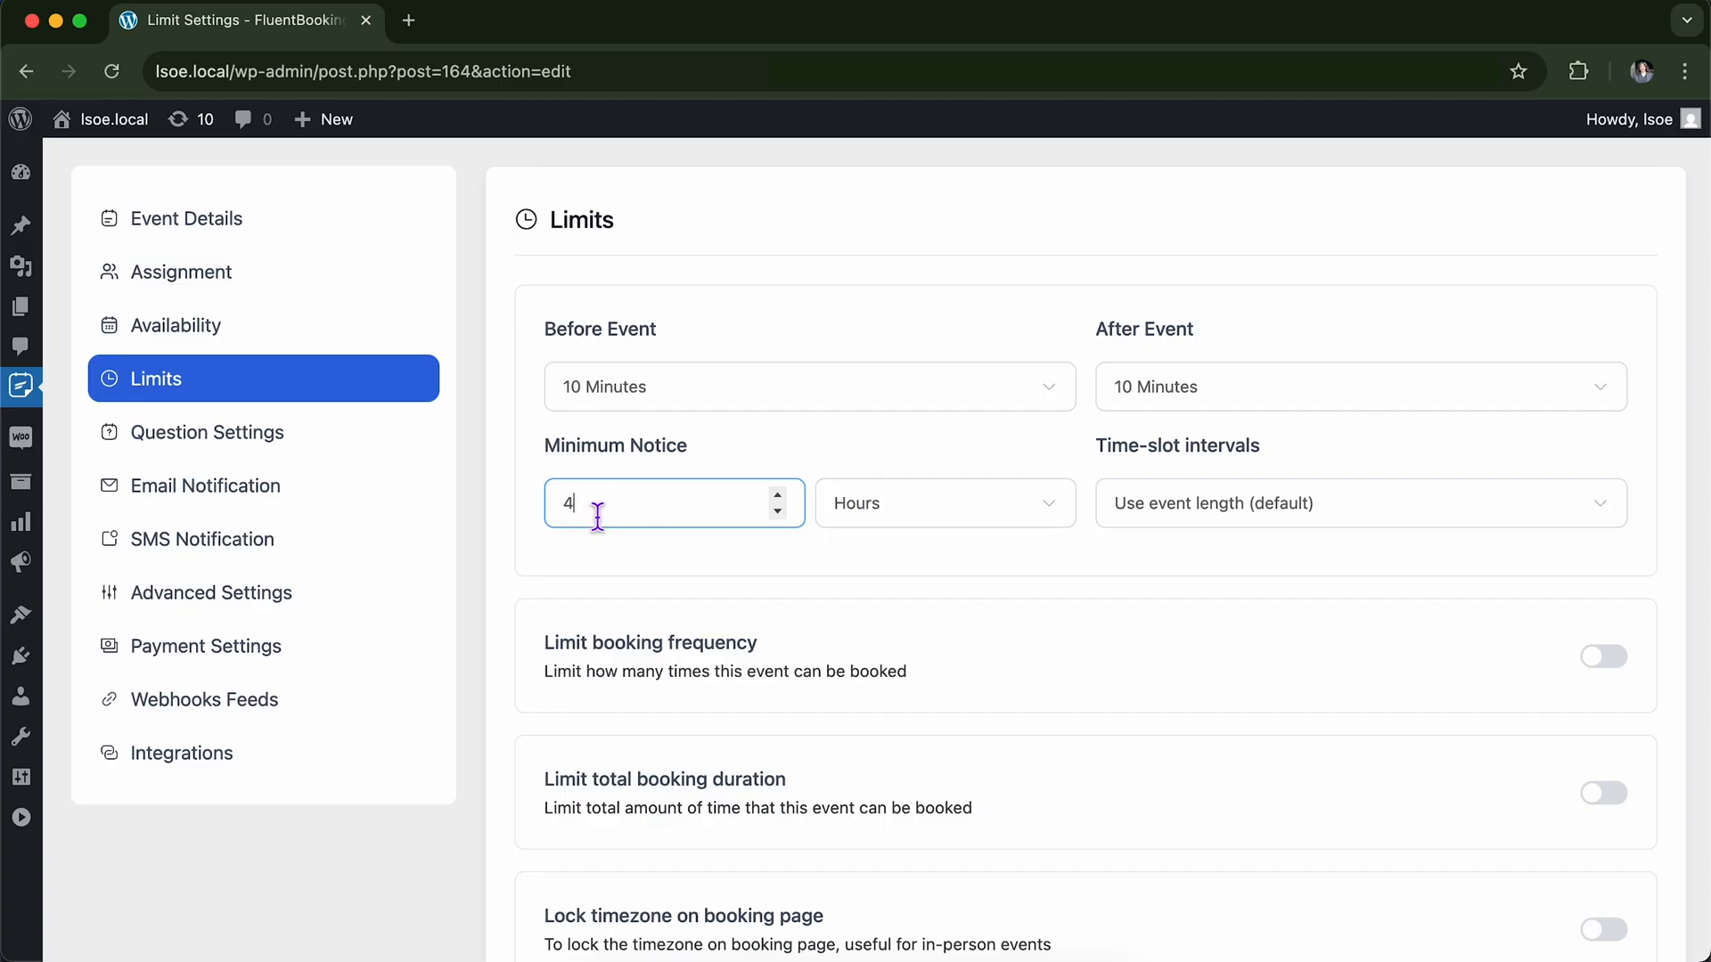
key(BackSpace)
text(24)
click(875, 556)
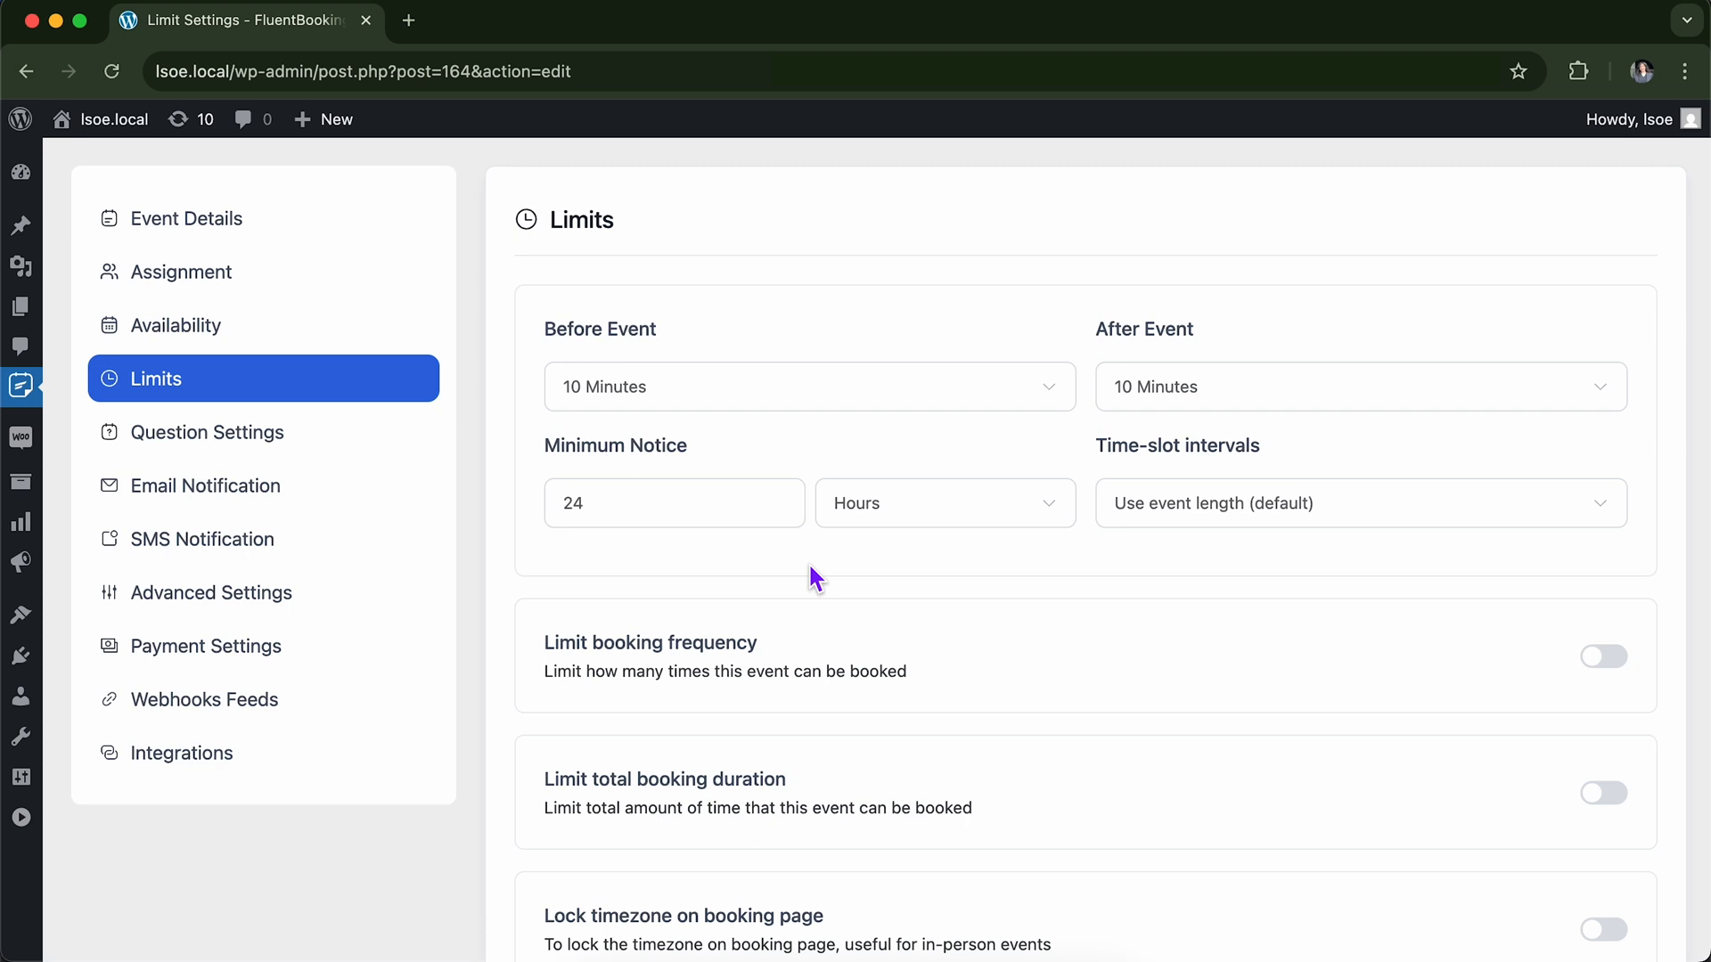
click(695, 486)
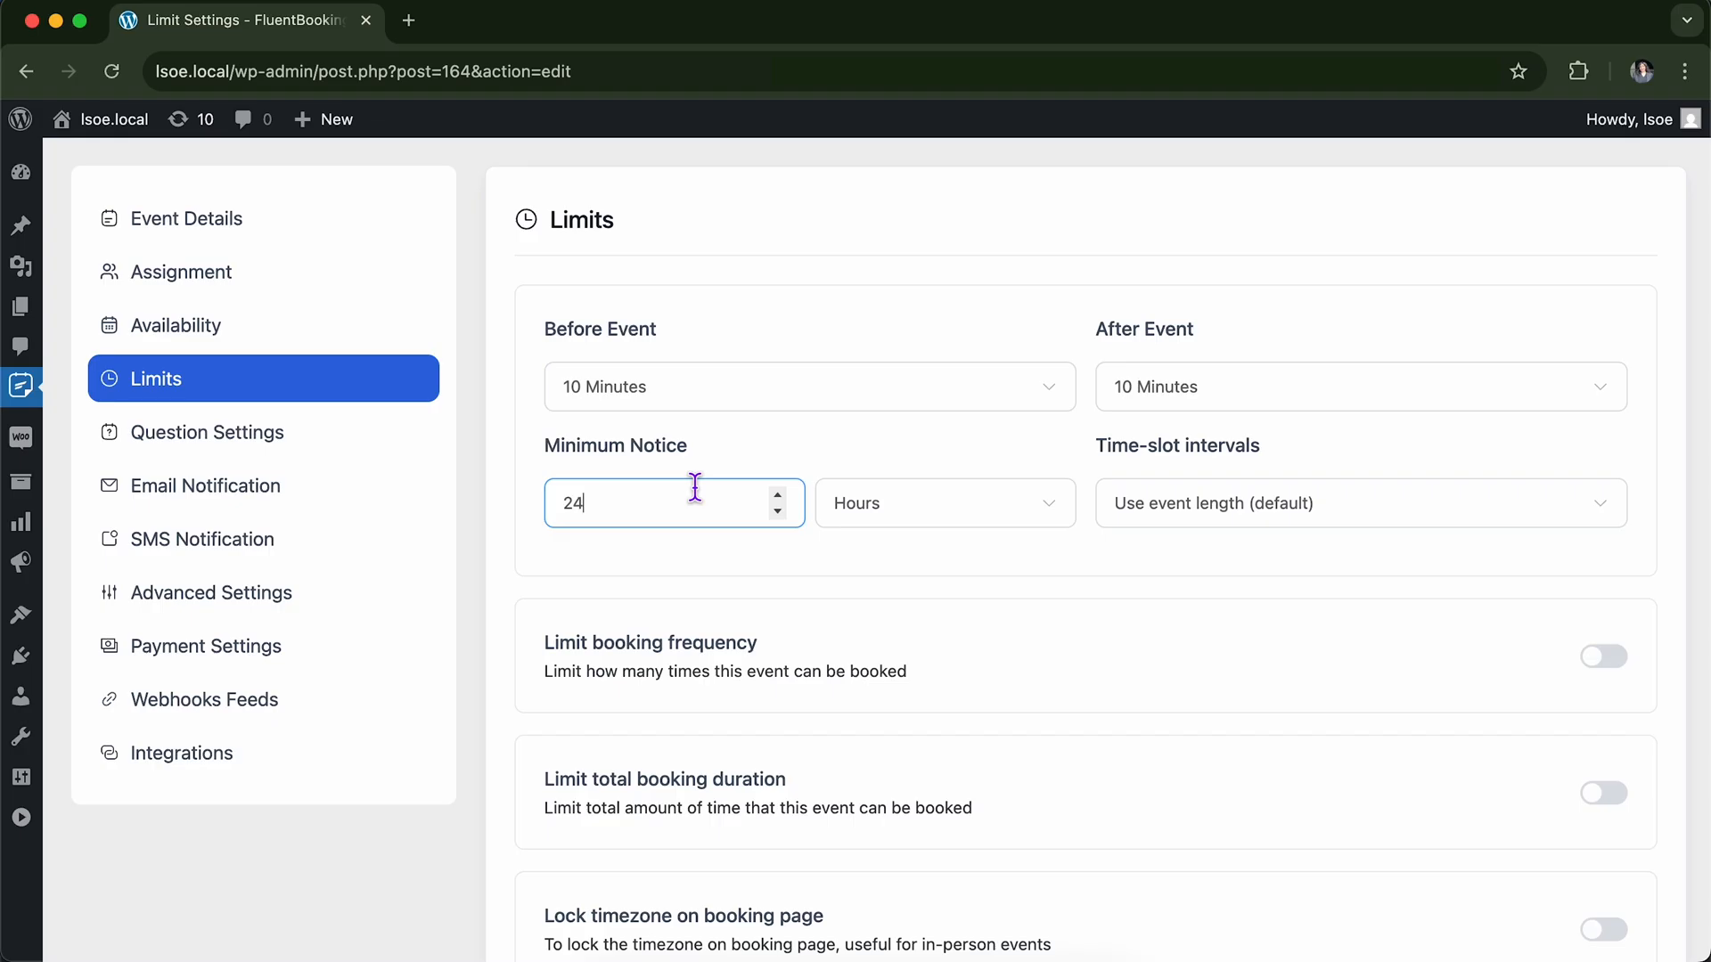
key(BackSpace)
key(BackSpace)
text(24)
click(766, 538)
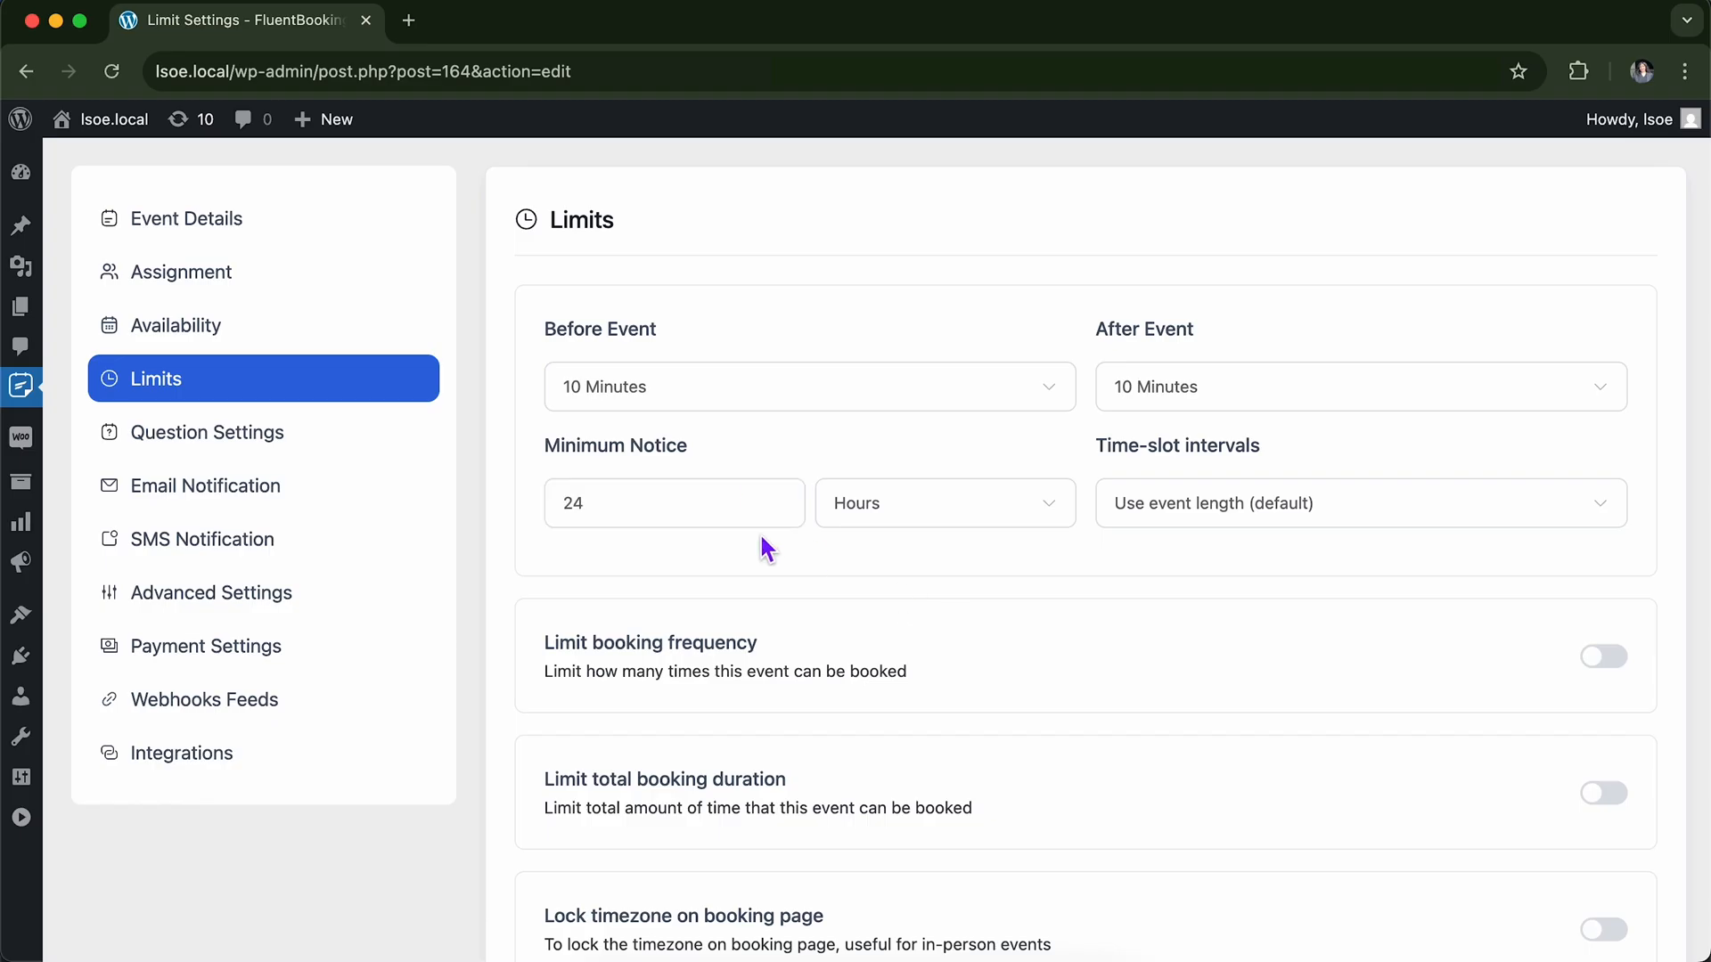
Try 10 minutes as the time-slot interval, and return it to the default event length.
scroll(1287, 411, down, 1)
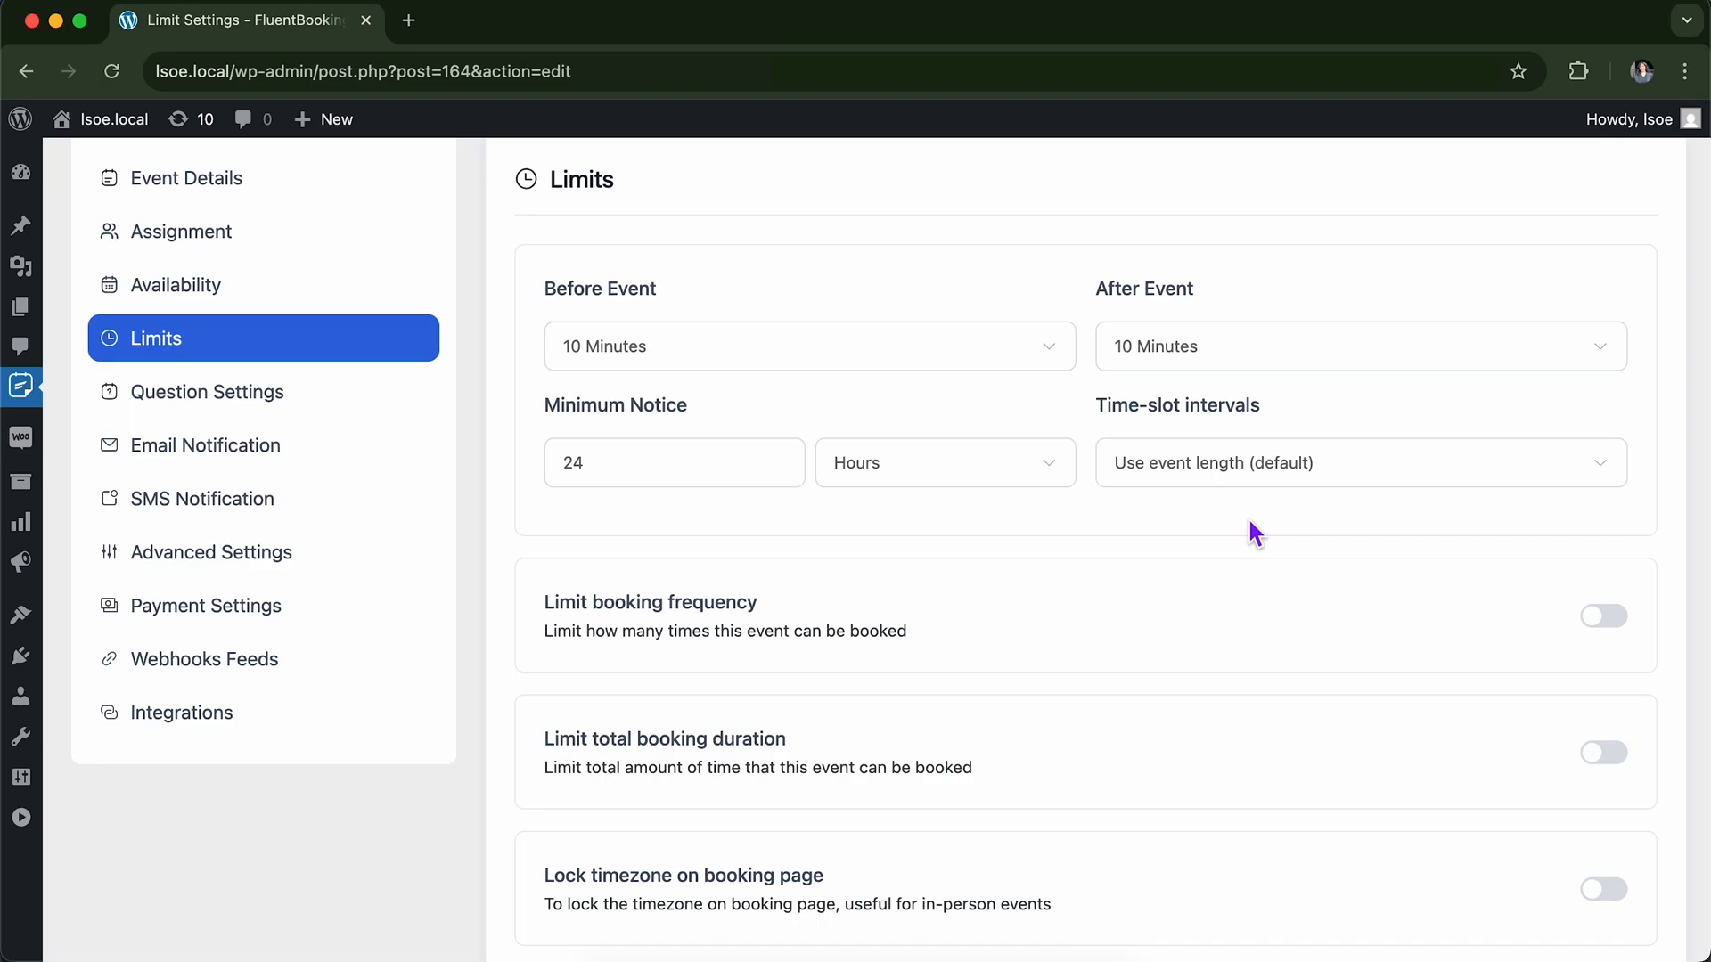
click(1342, 477)
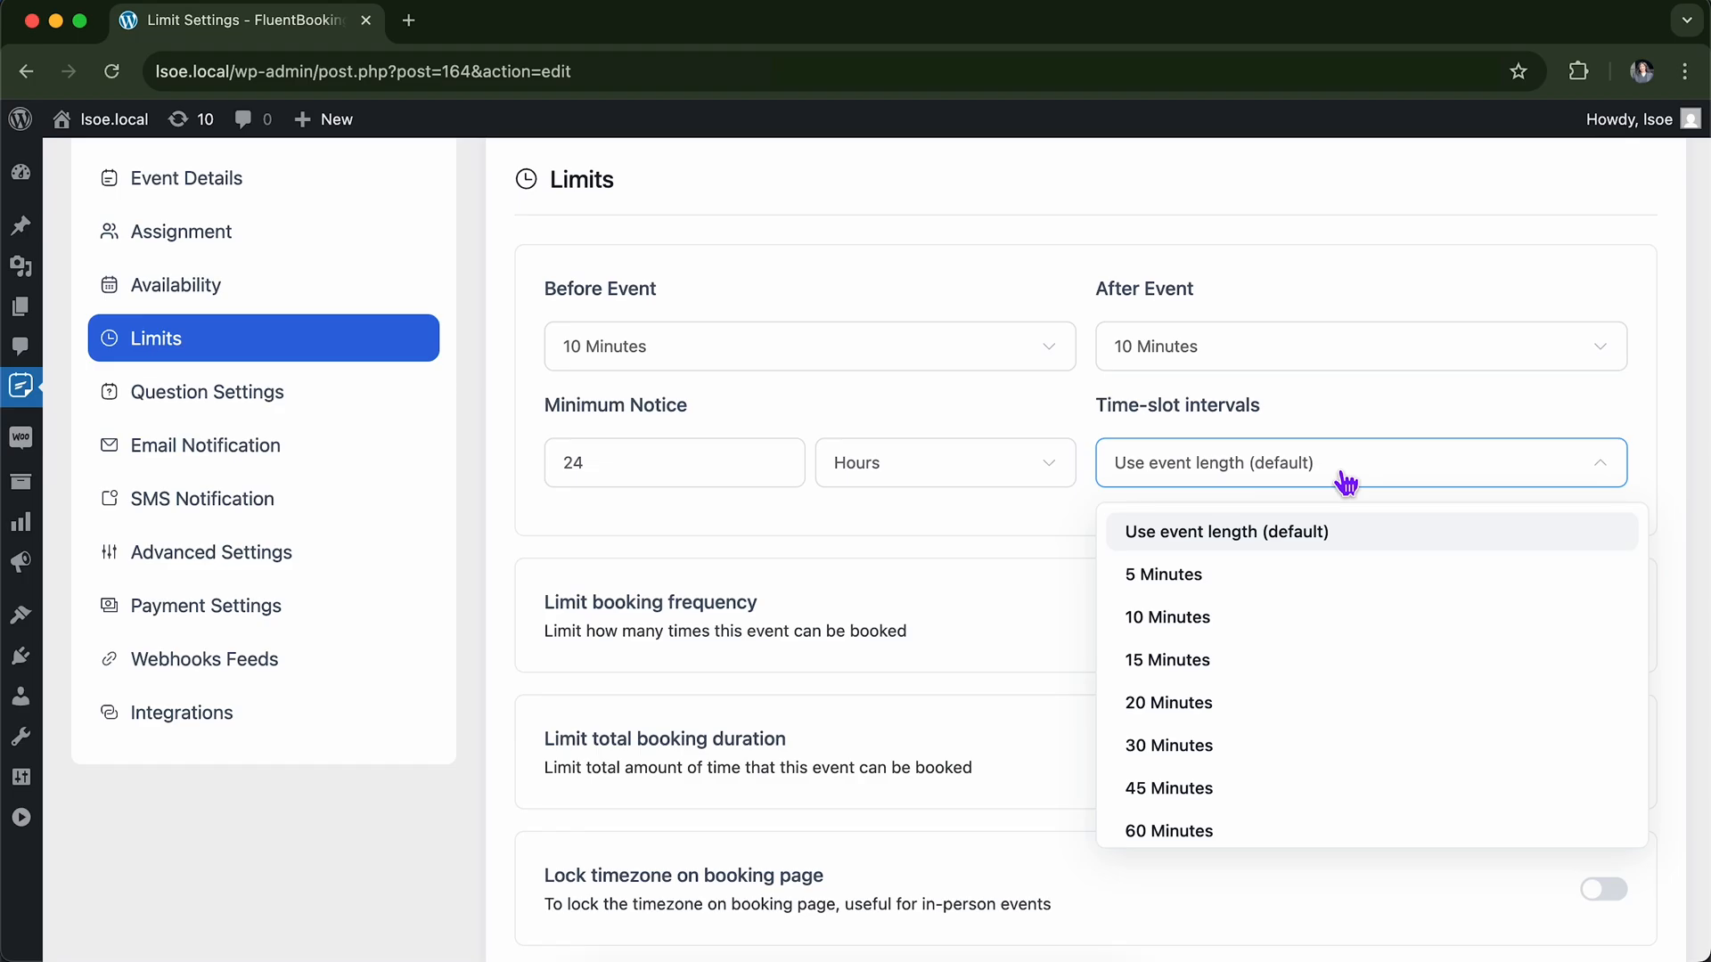
click(1333, 618)
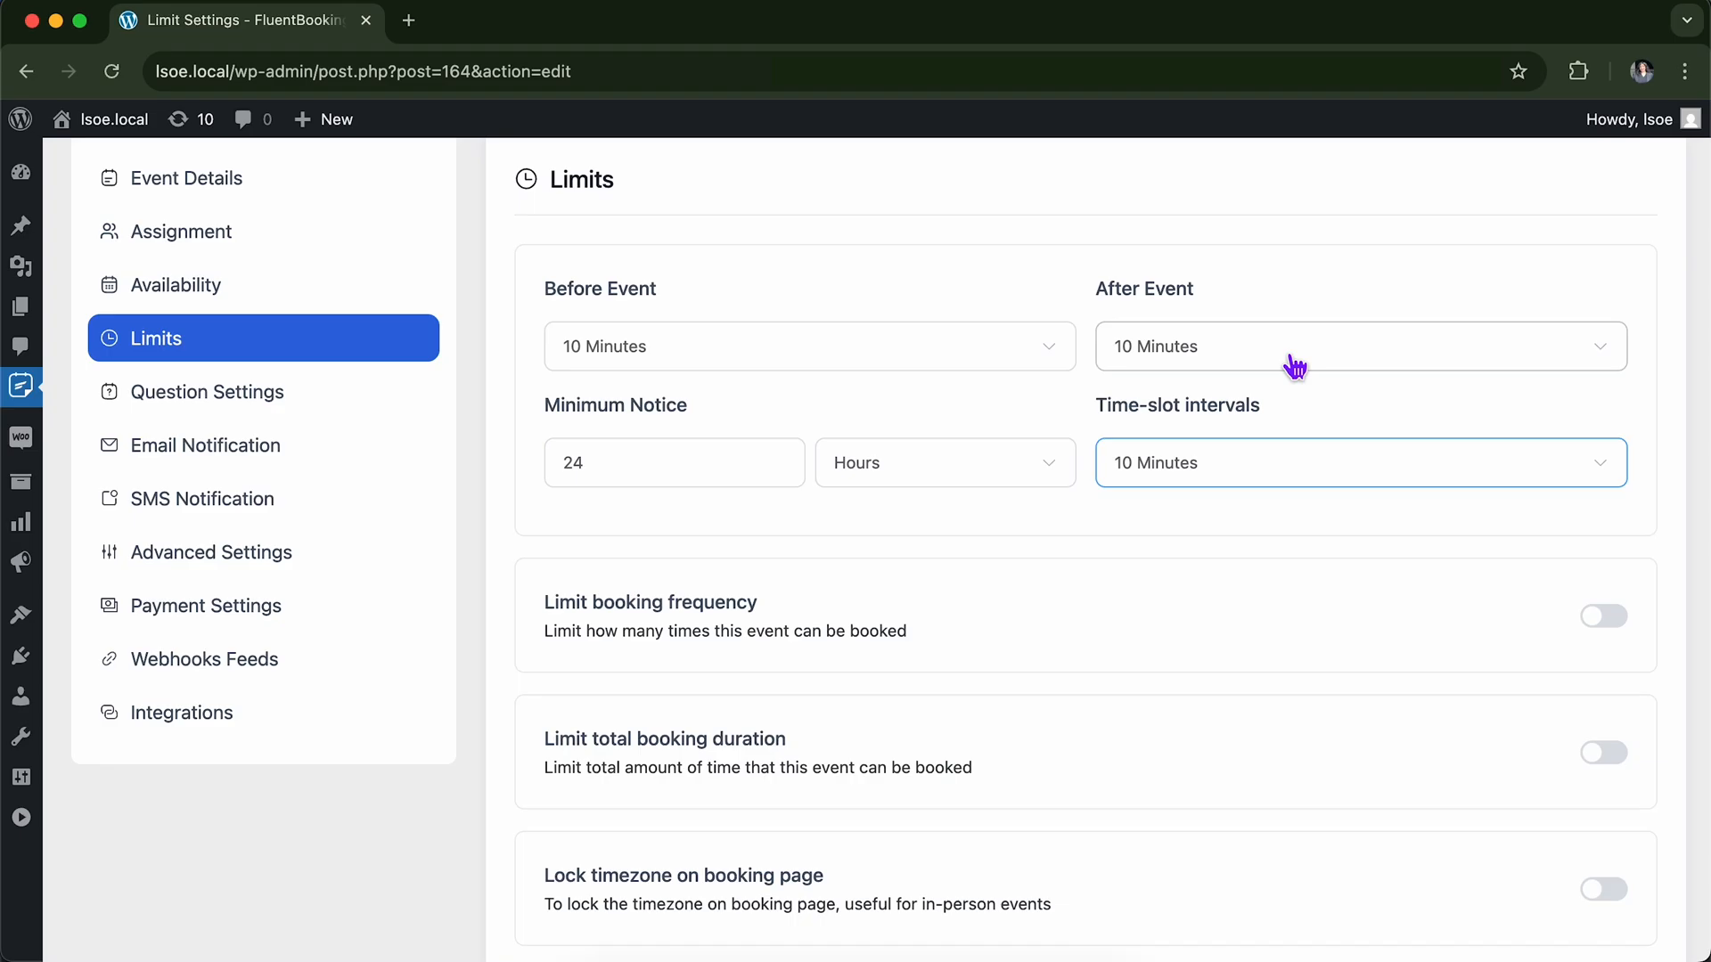
click(1292, 483)
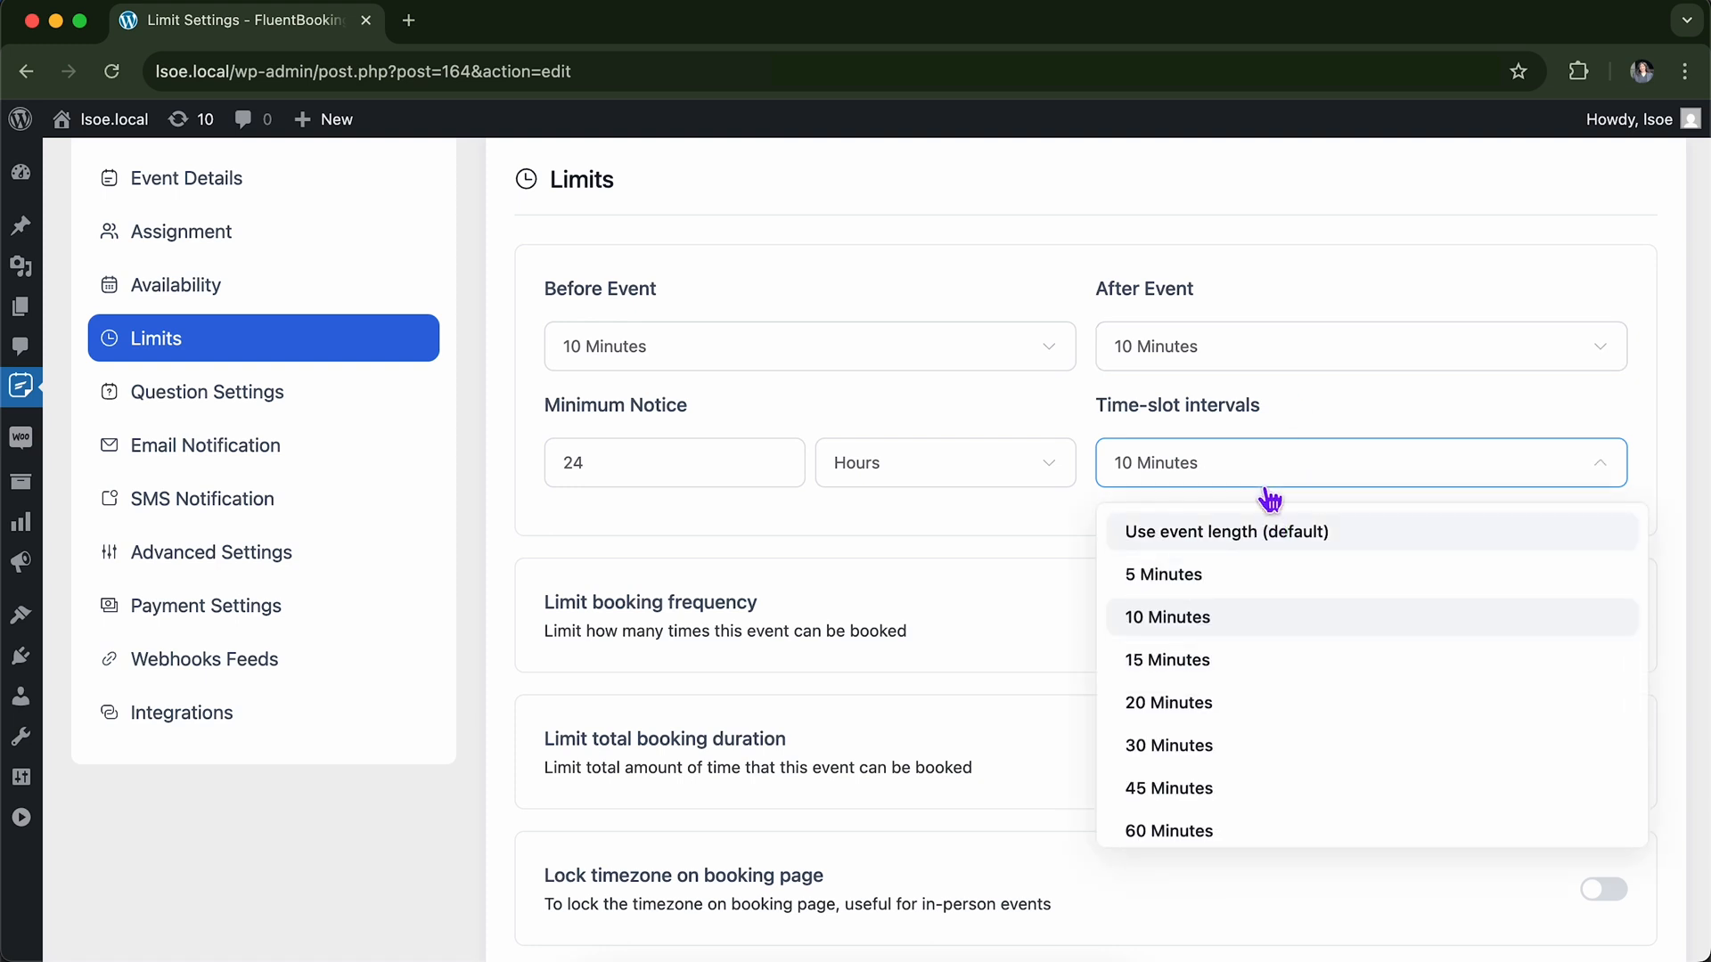
click(1261, 533)
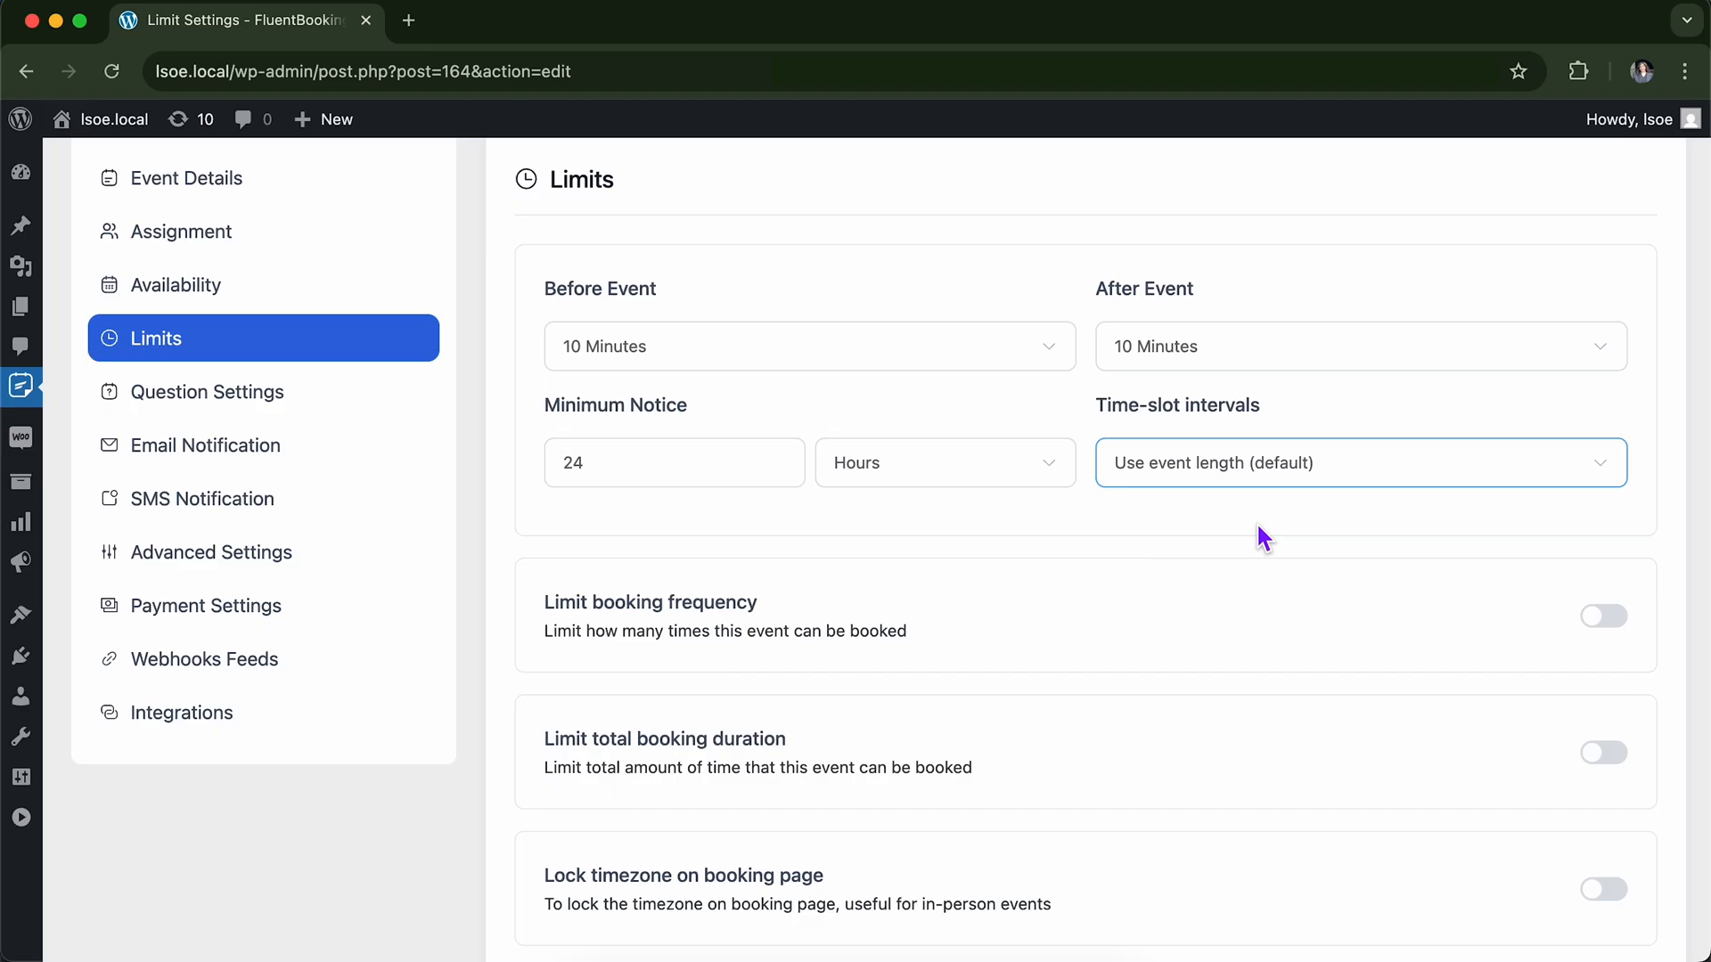
click(1284, 485)
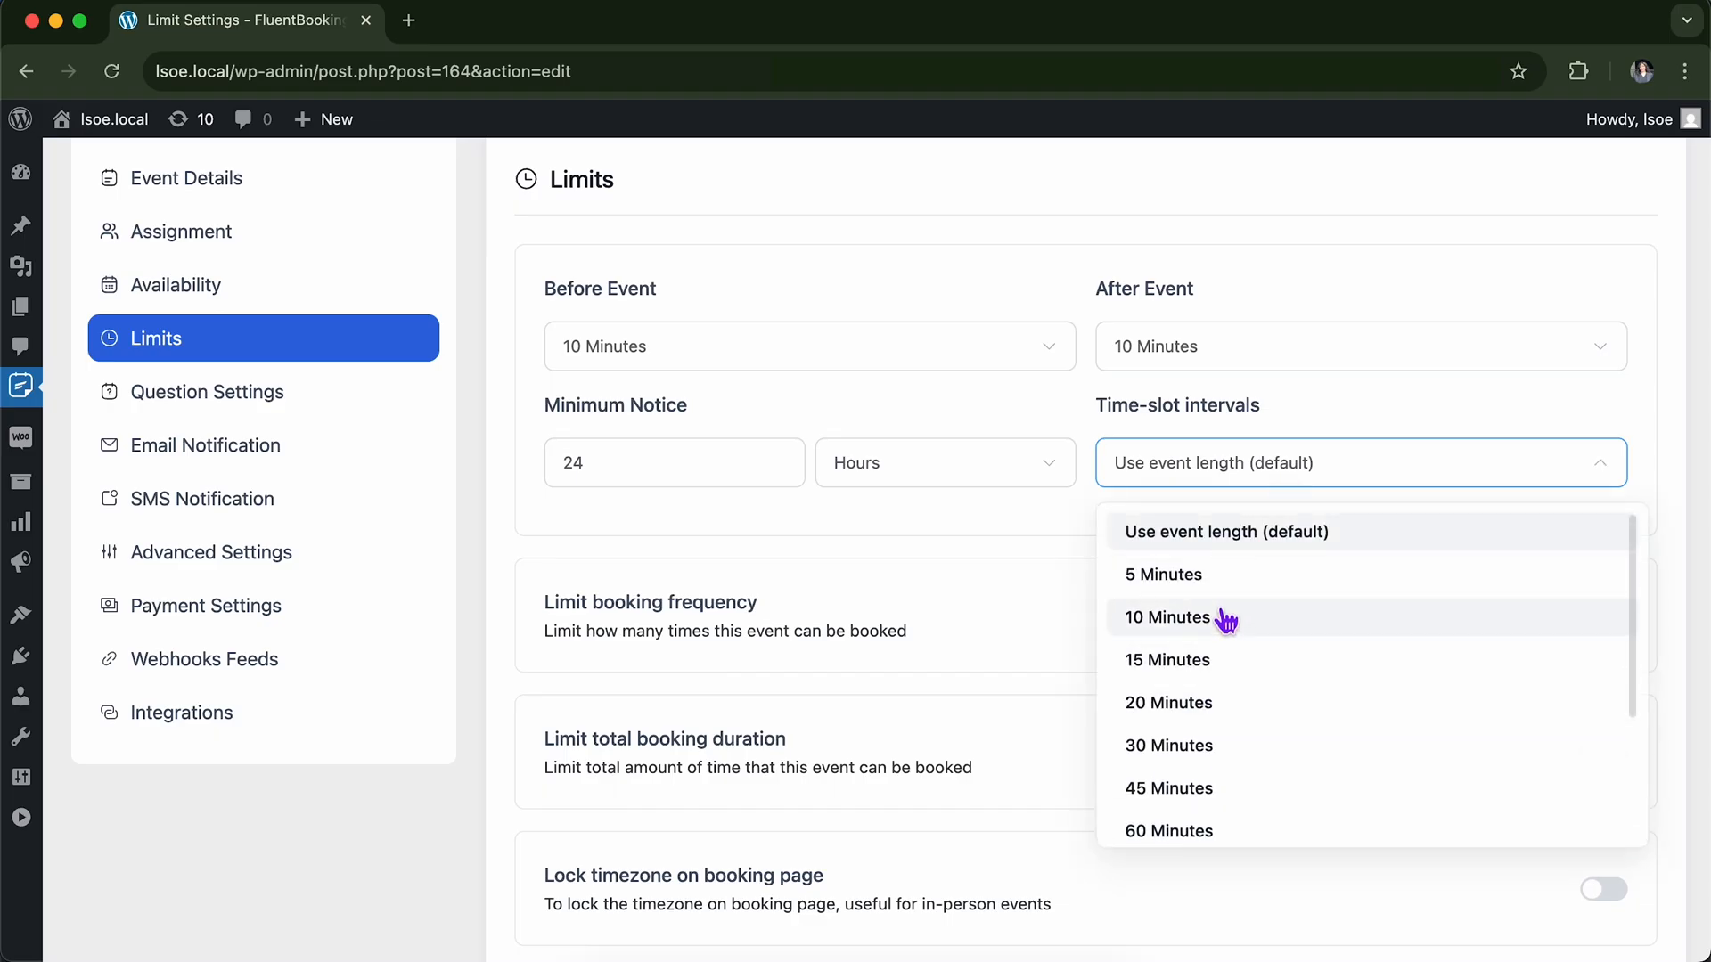
click(1276, 481)
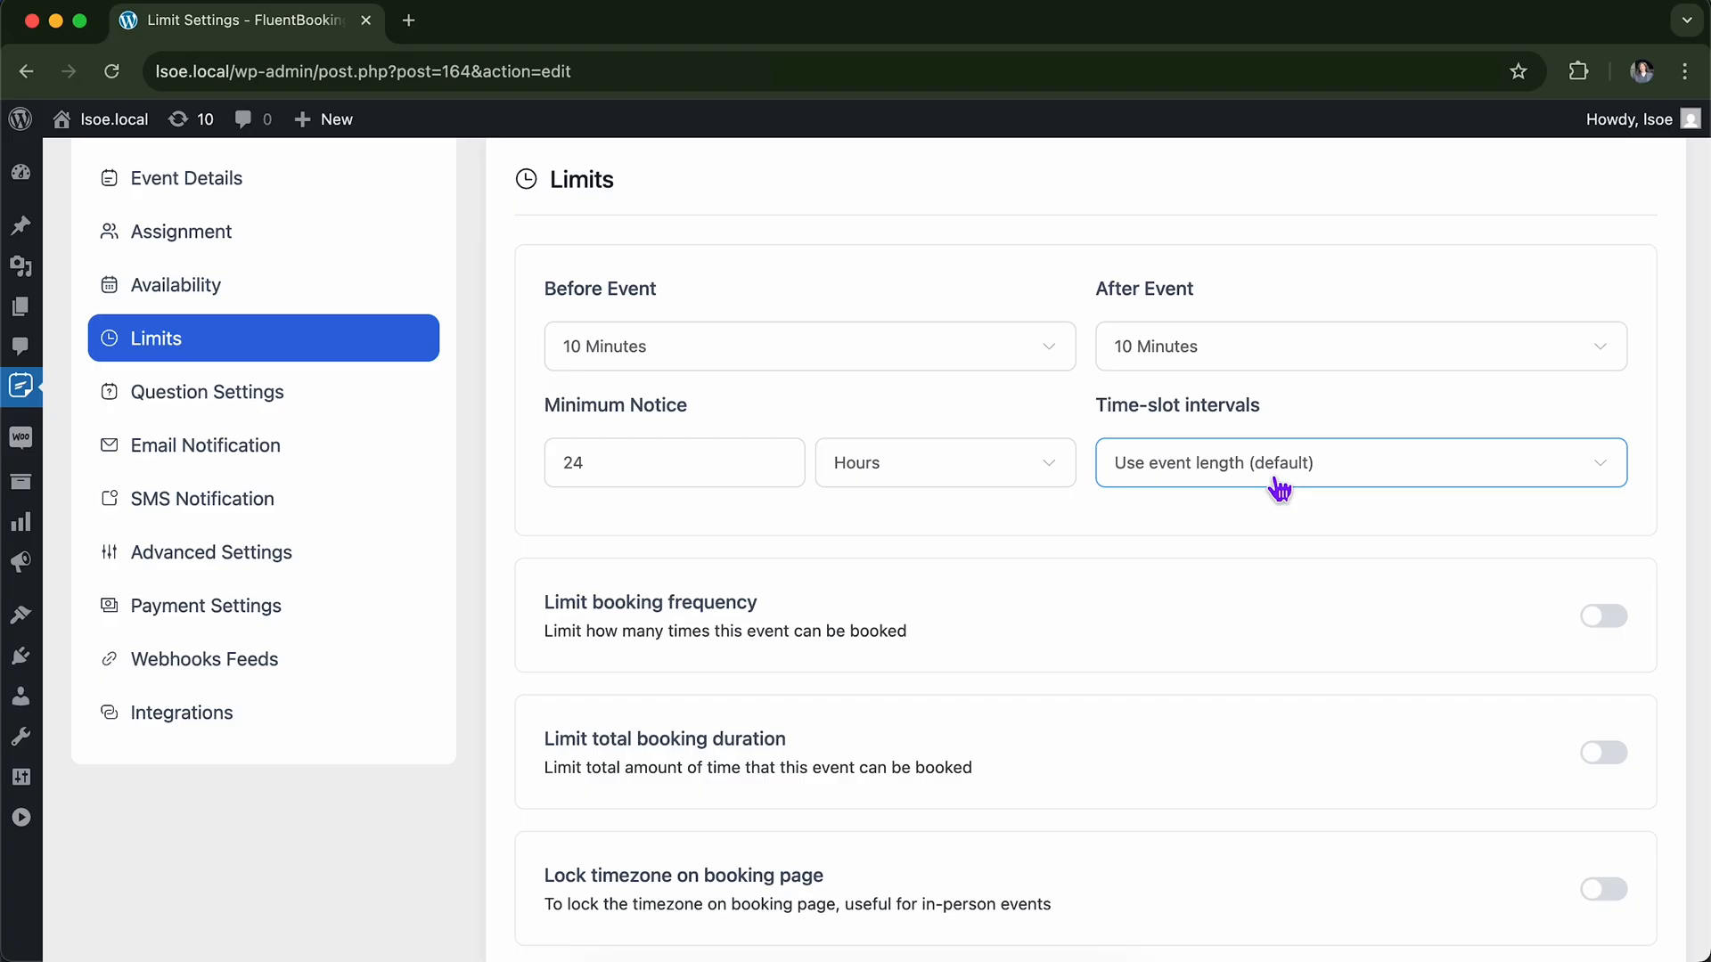
scroll(1269, 525, down, 3)
scroll(1269, 526, up, 2)
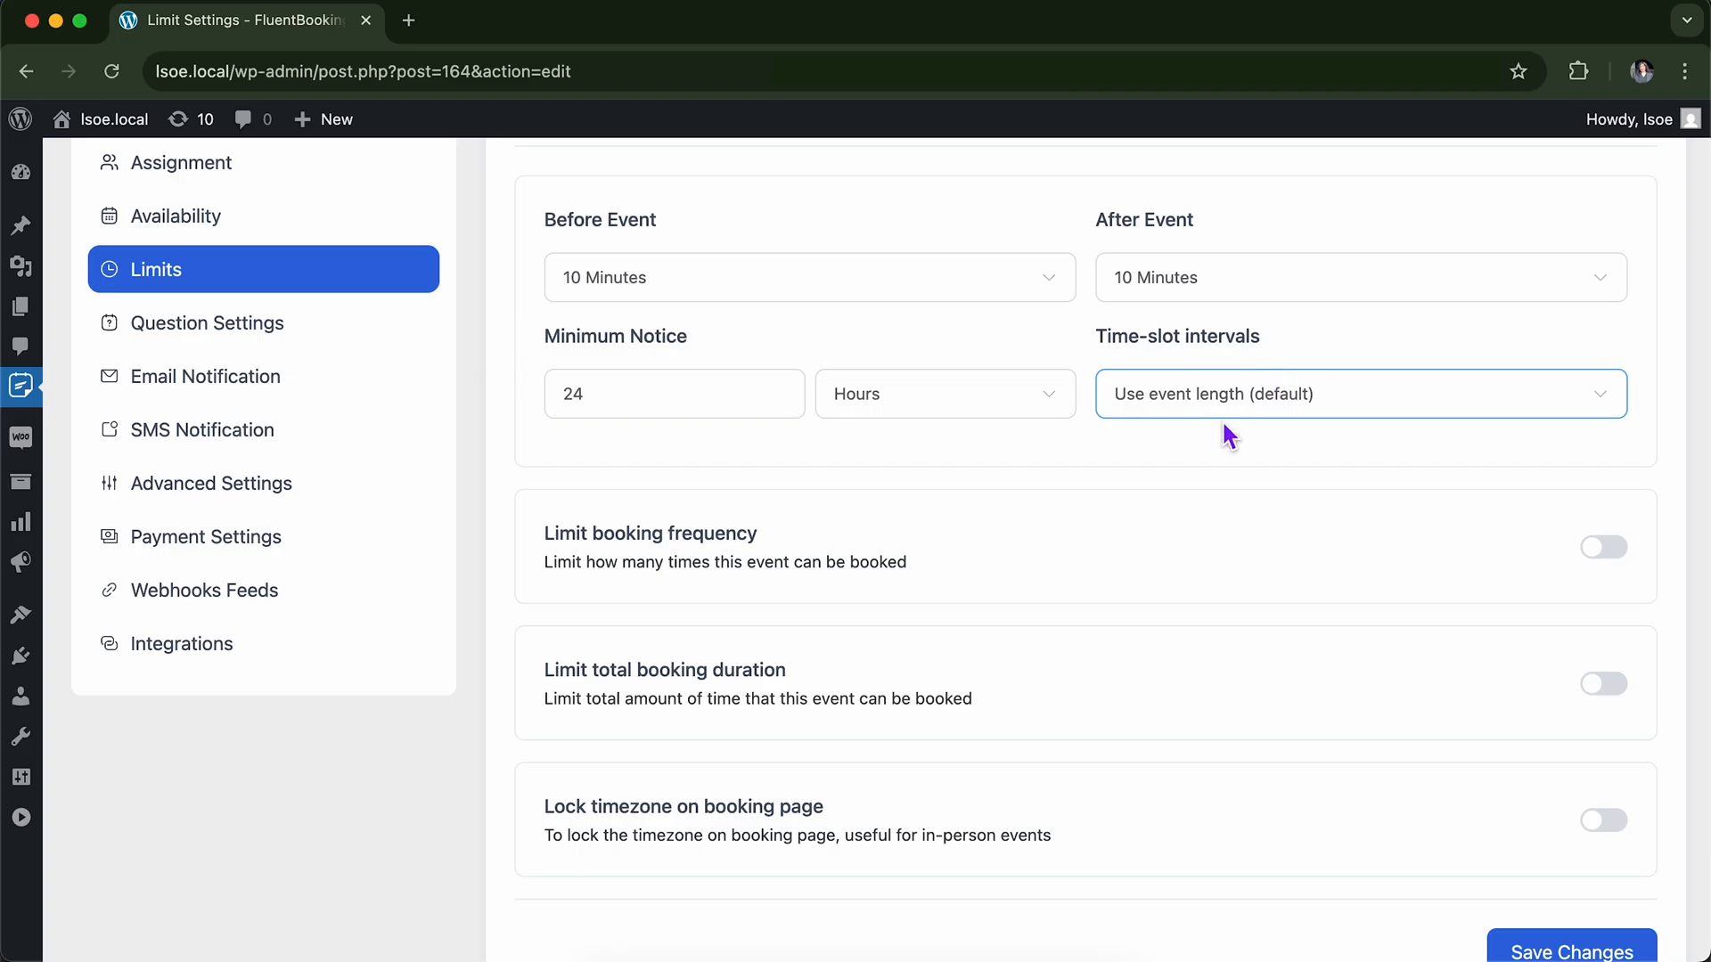
scroll(1182, 468, down, 1)
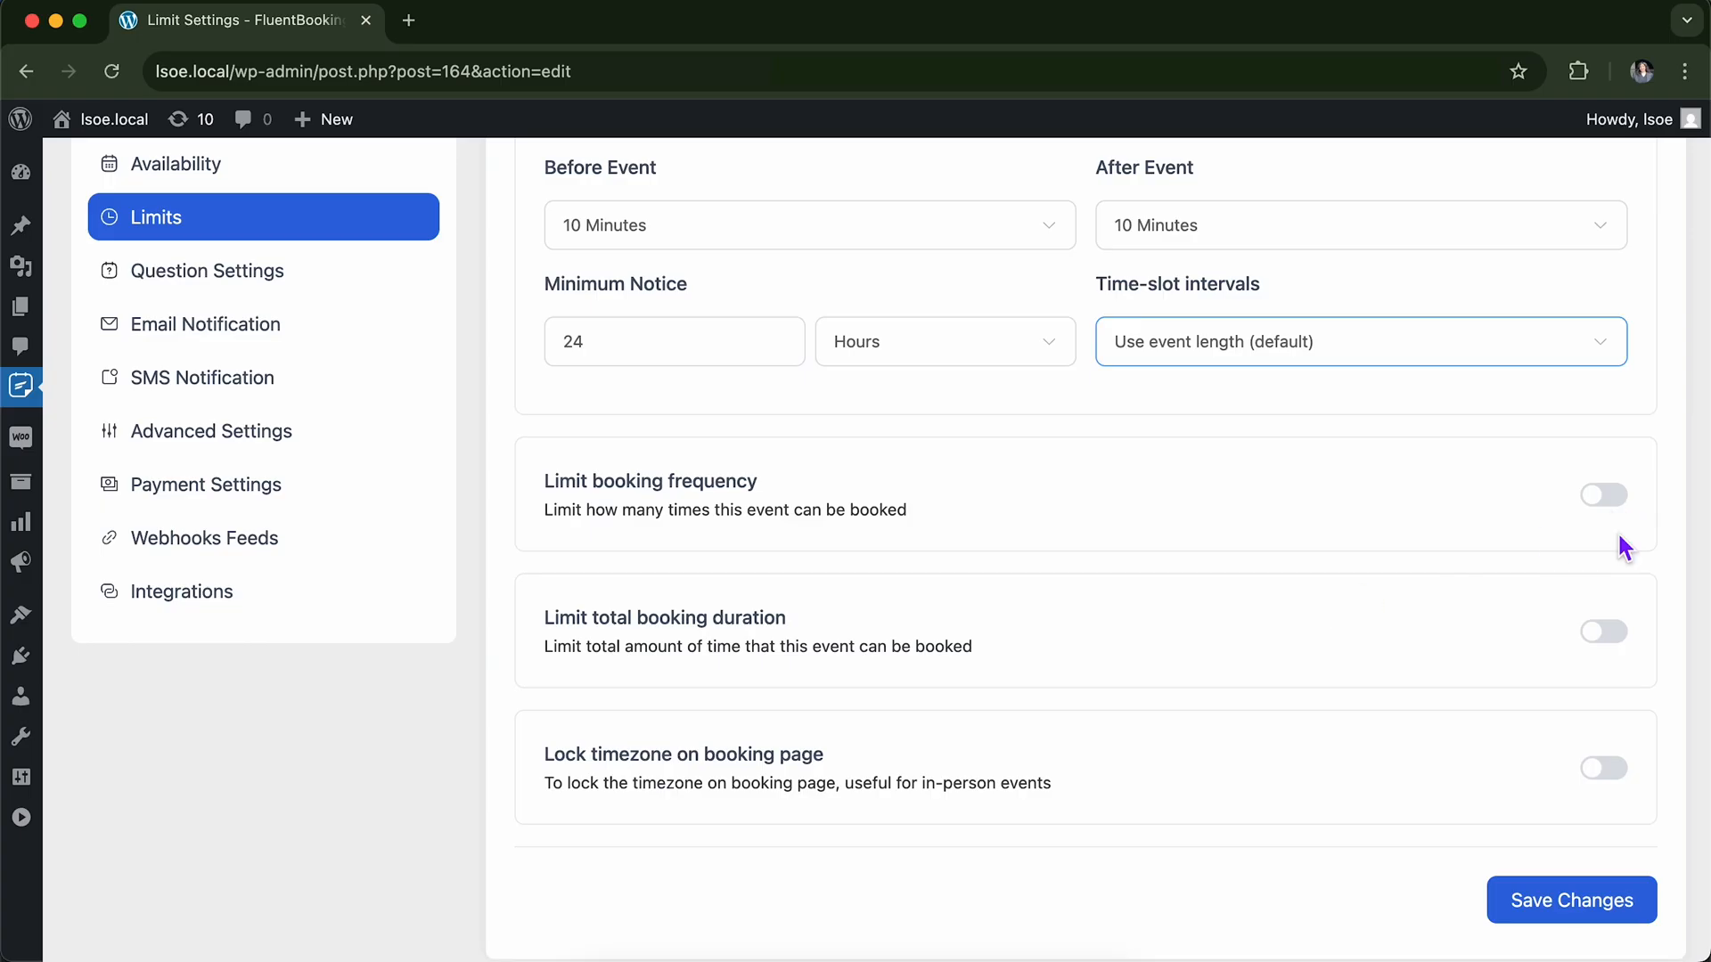
Turn on the booking frequency limit, keep it at 5 bookings, and view the available periods, keeping Per day.
click(1610, 497)
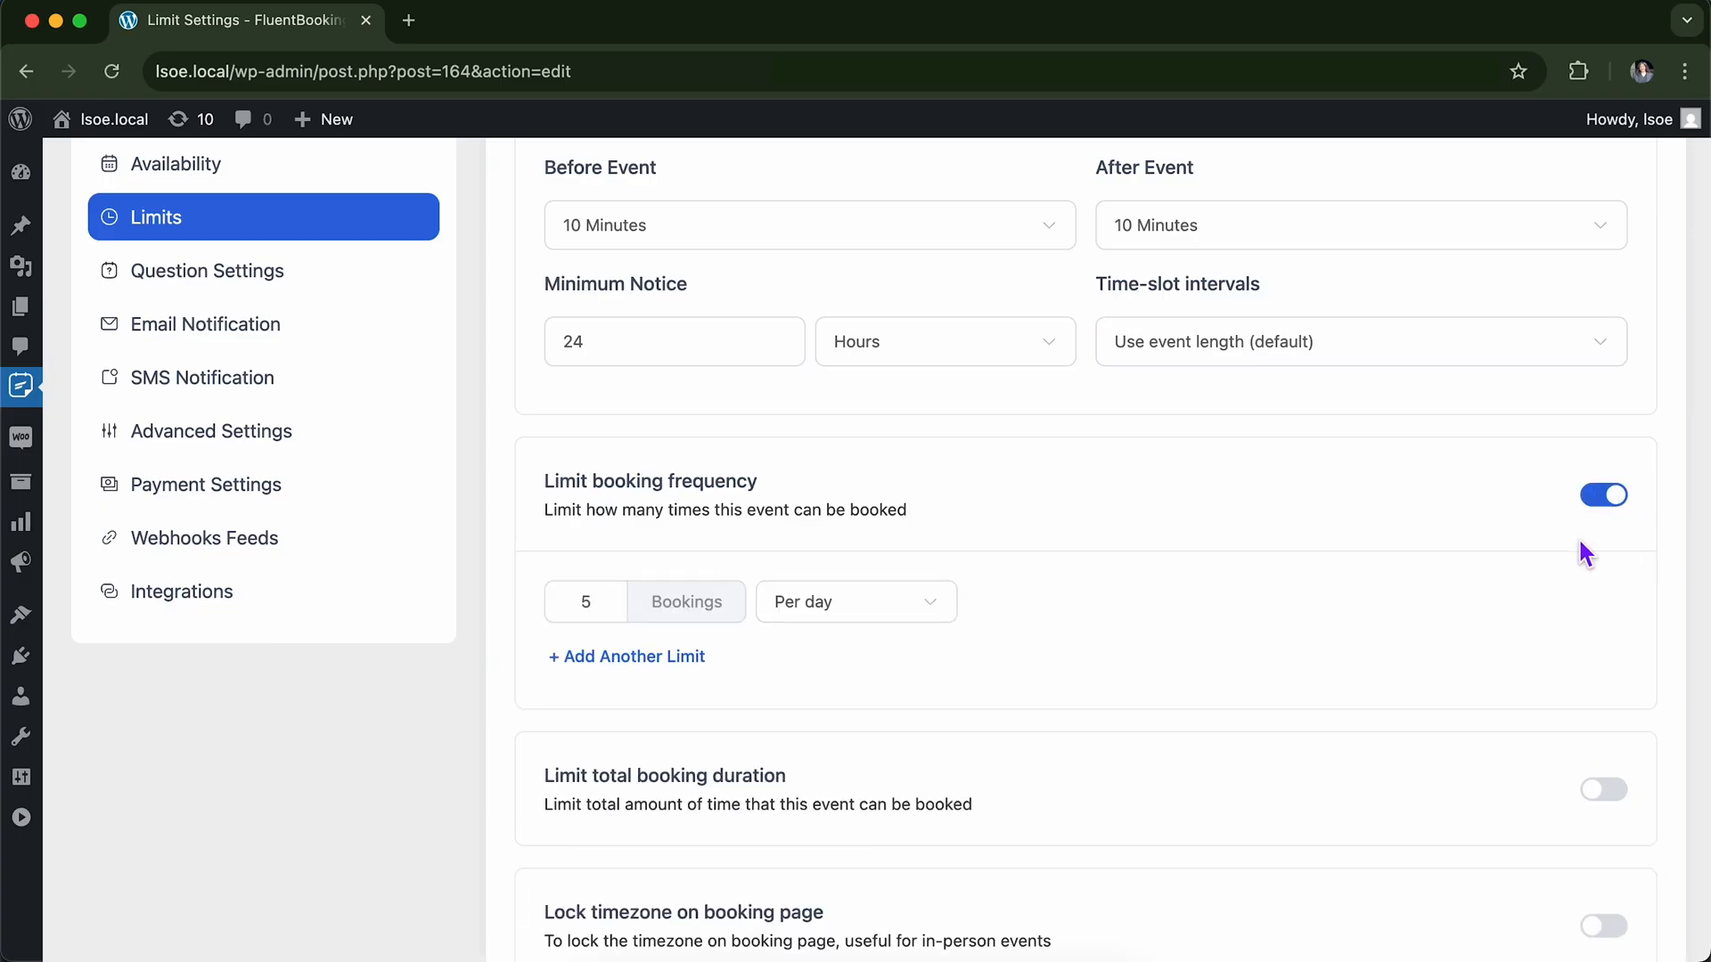
click(930, 604)
click(927, 612)
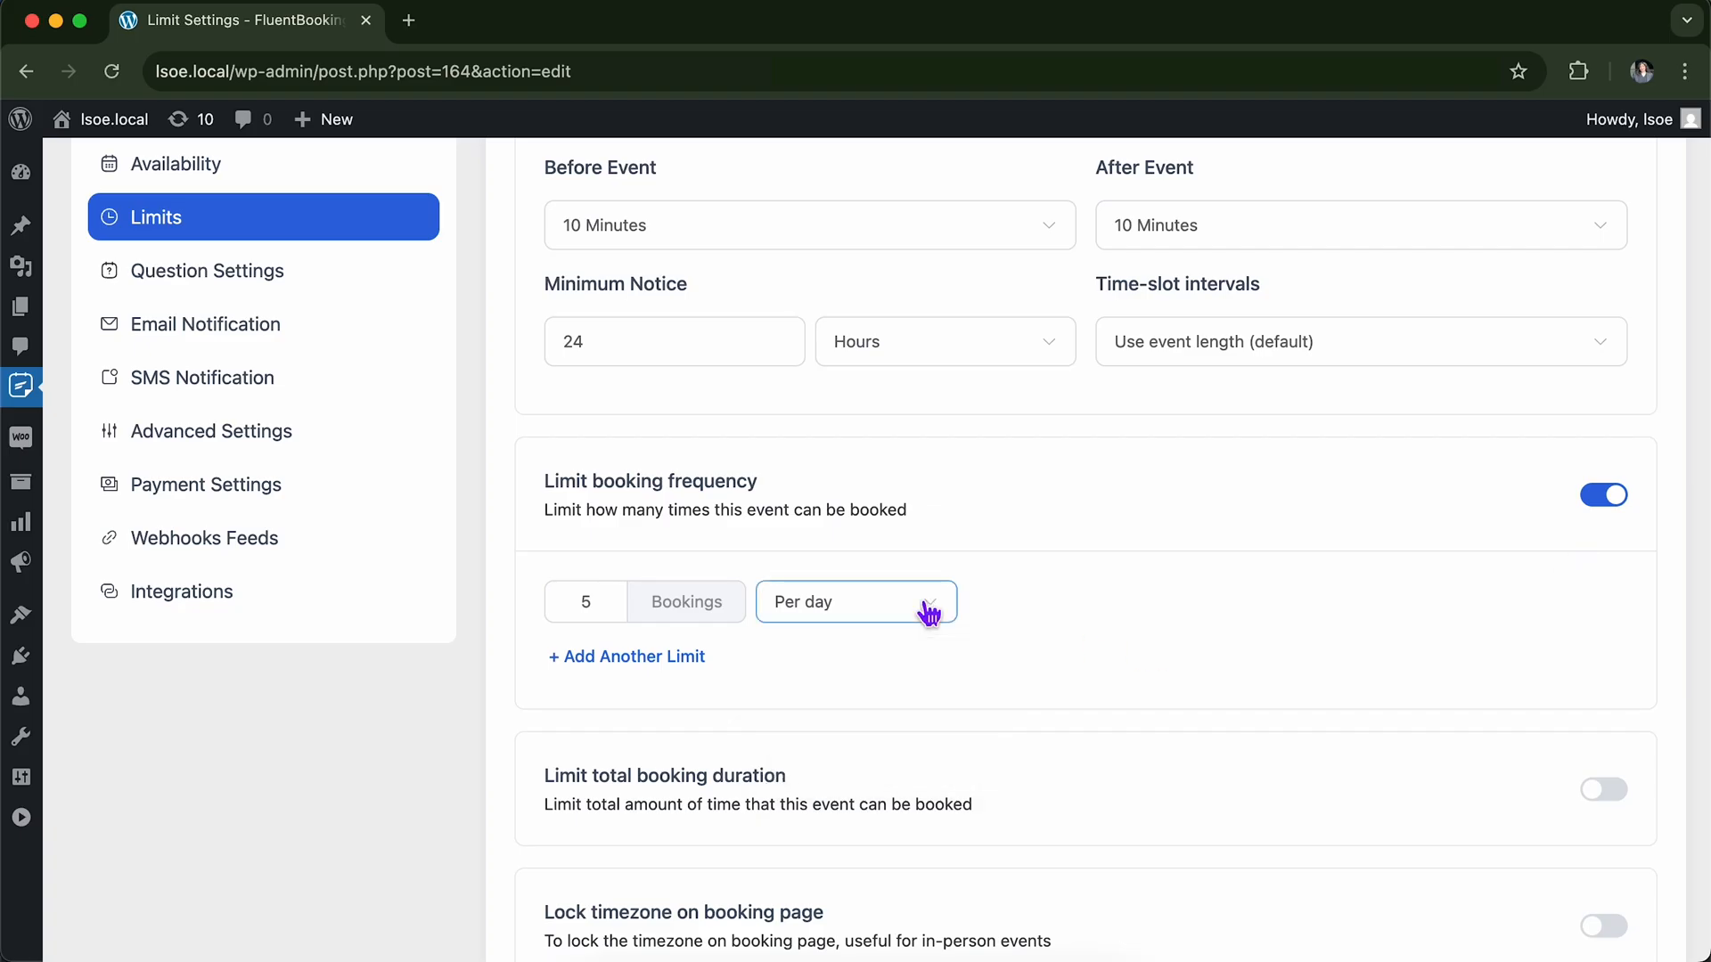
scroll(1176, 581, down, 2)
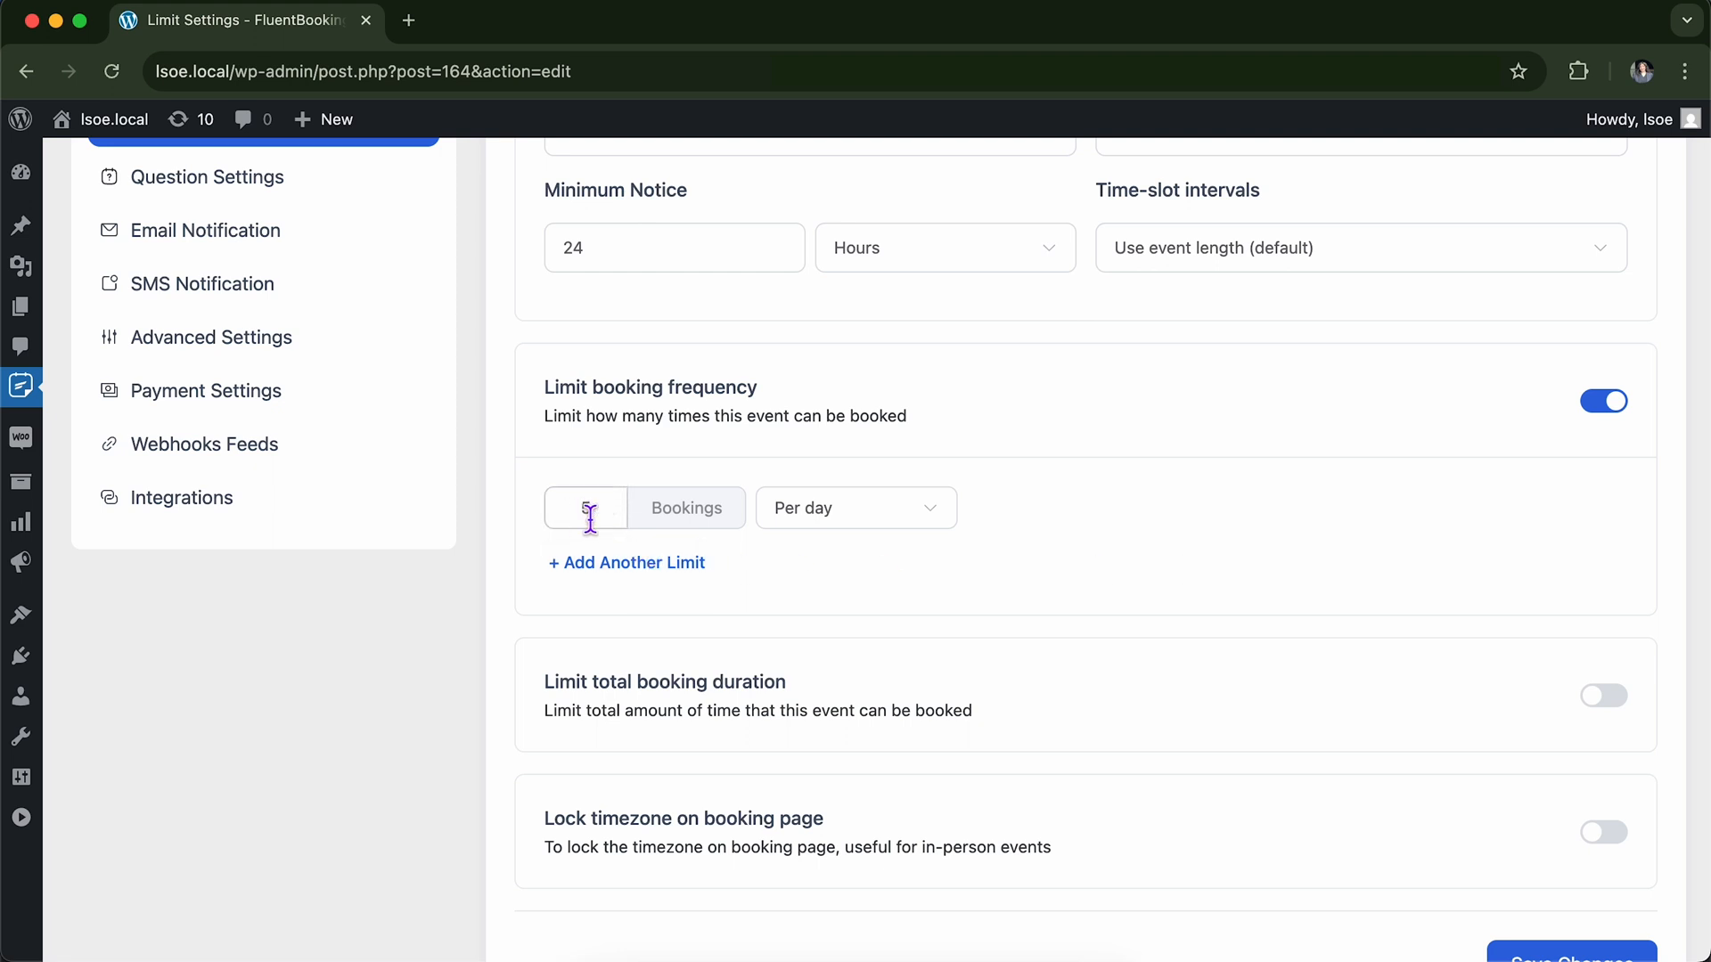
click(863, 528)
click(863, 533)
click(863, 533)
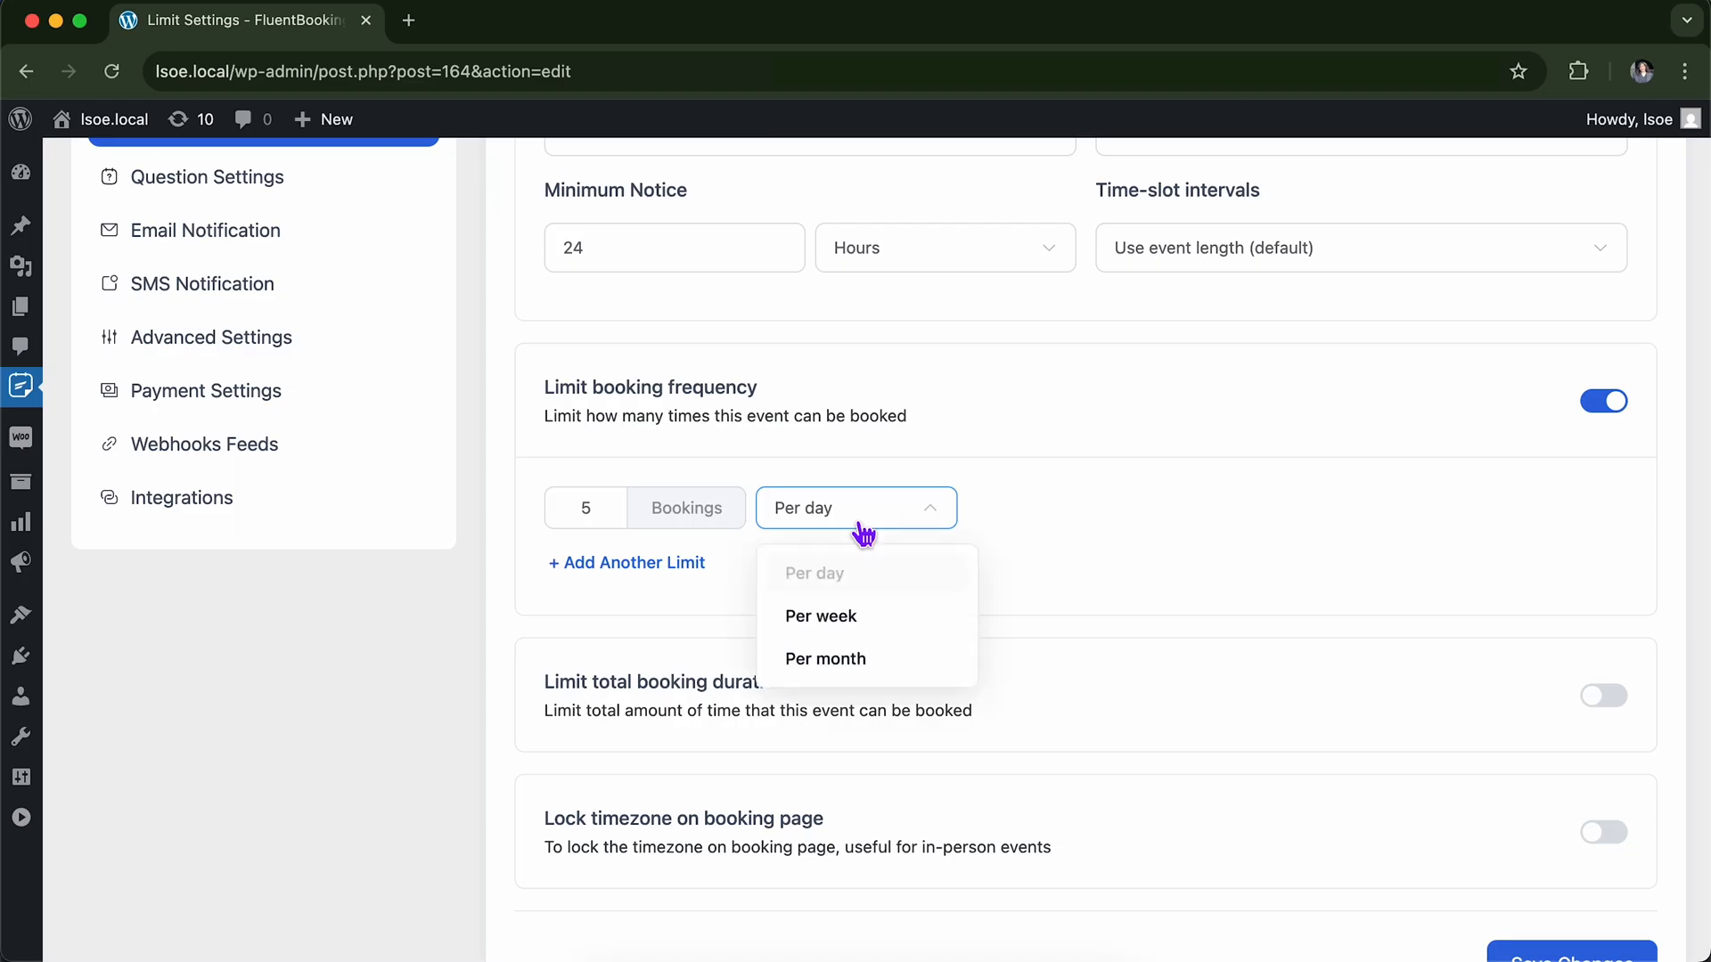
click(924, 528)
scroll(943, 554, down, 2)
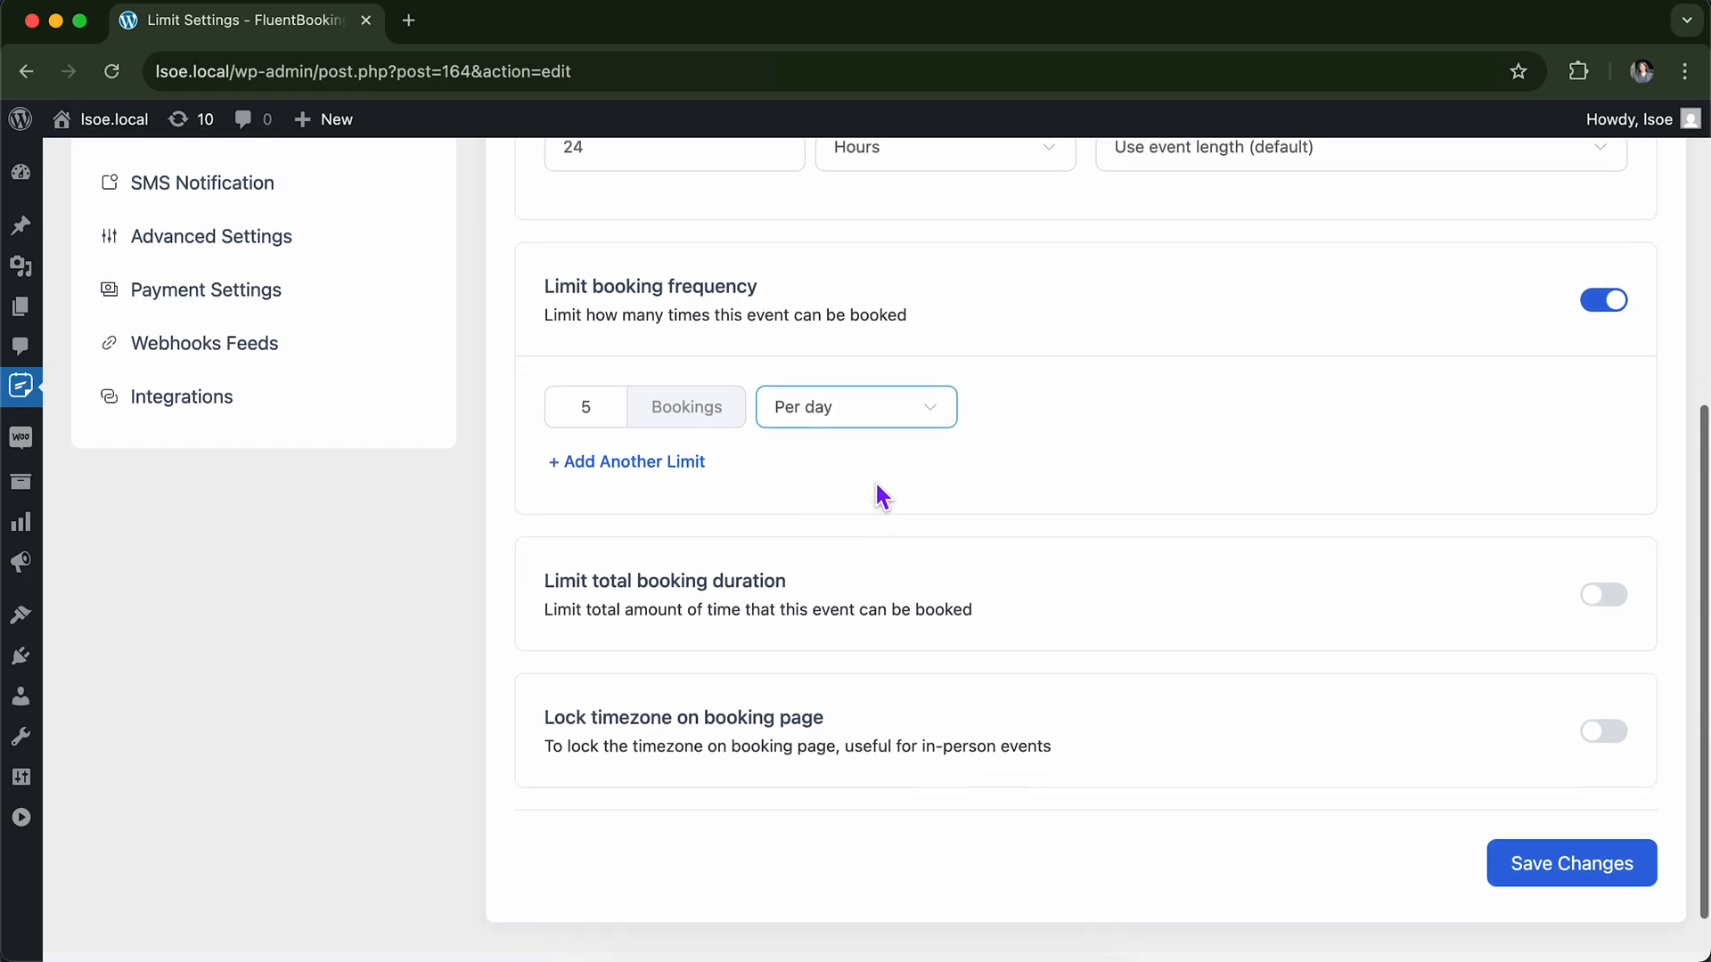
scroll(874, 488, down, 1)
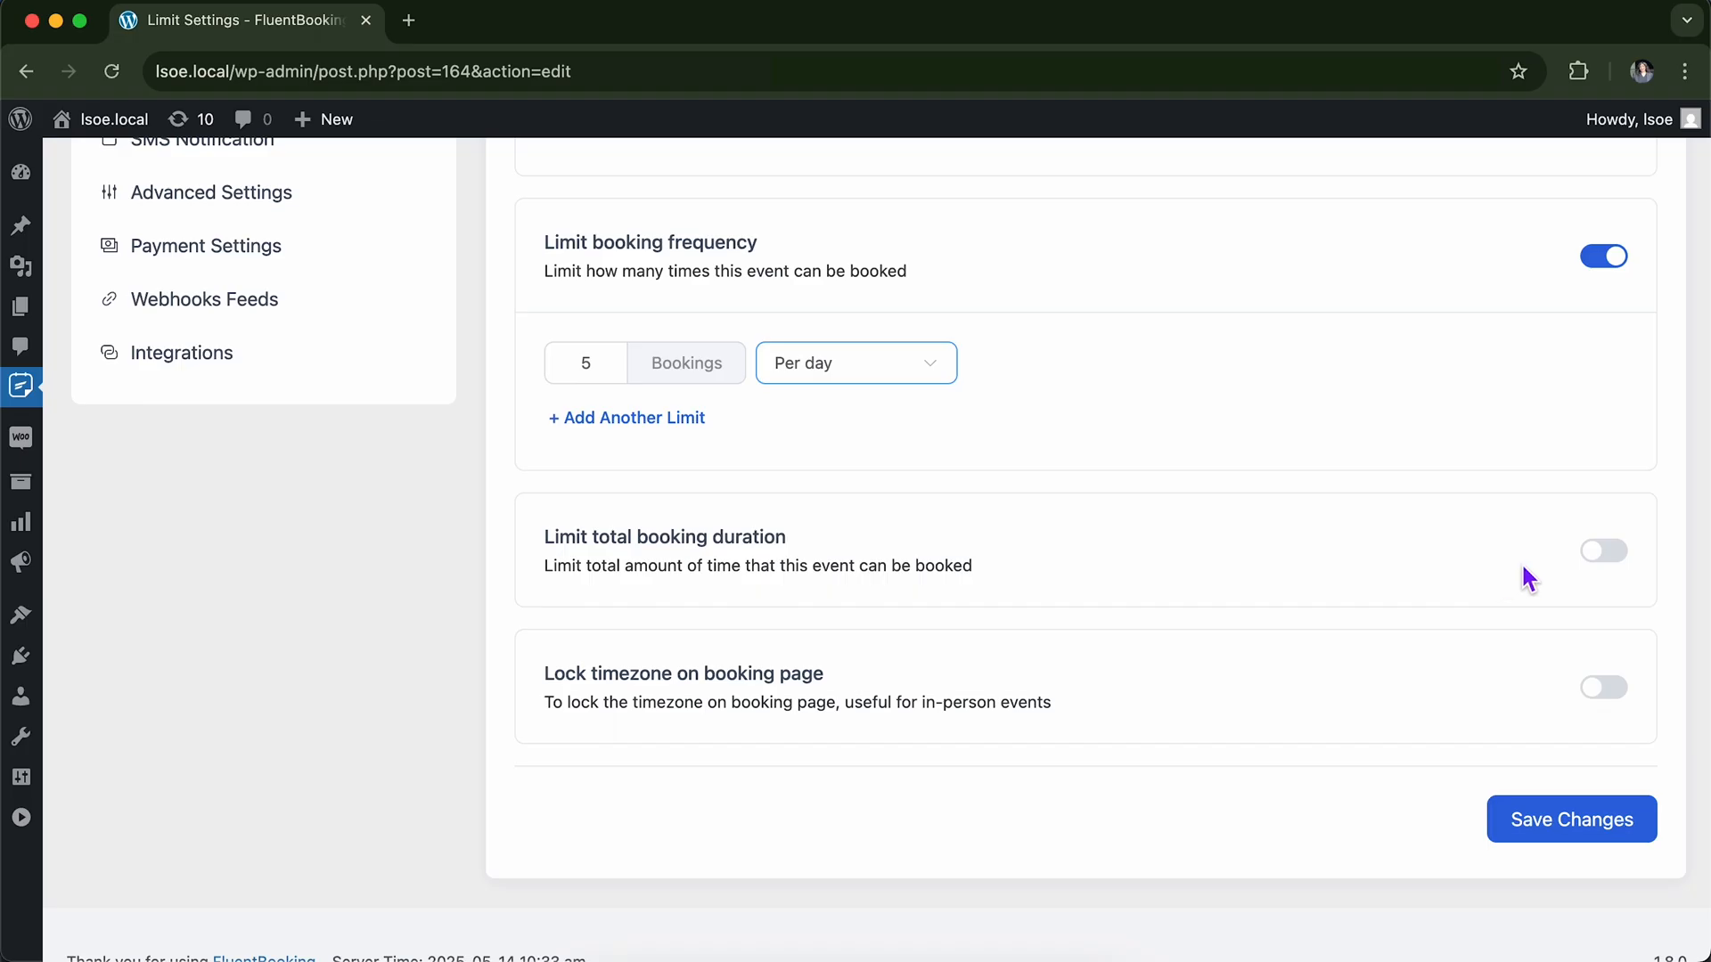
Turn on the total booking duration limit and set it to 300 minutes per day.
click(1604, 551)
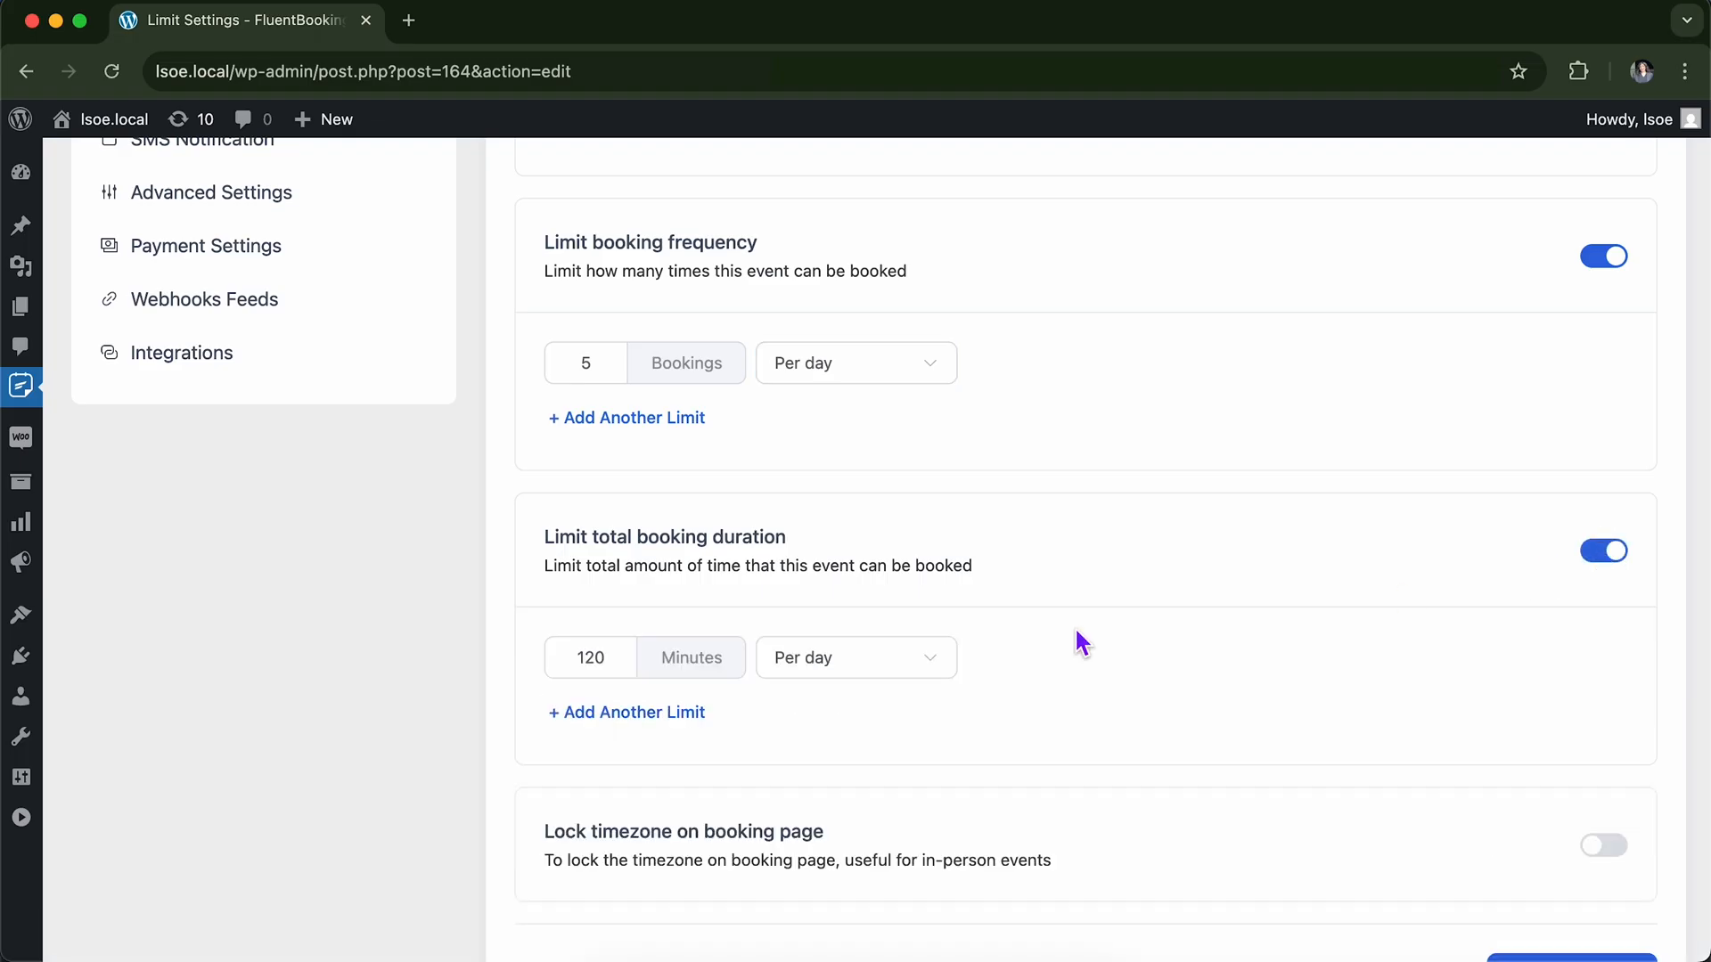
scroll(1076, 633, down, 2)
click(894, 567)
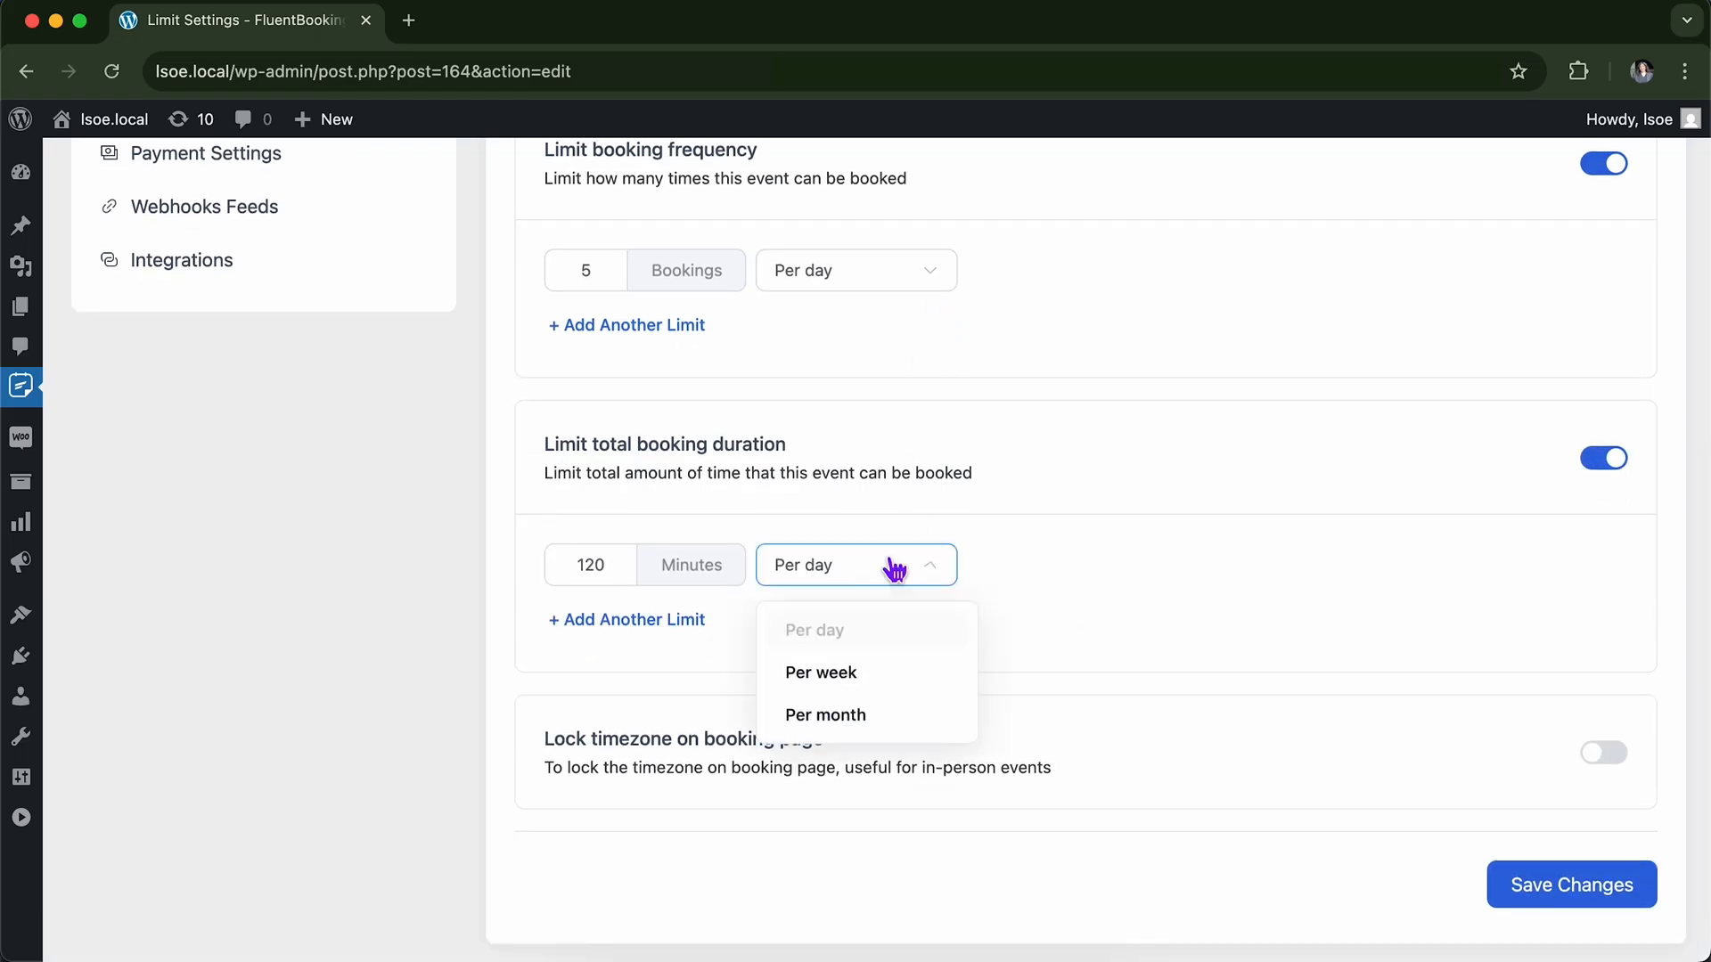
click(891, 567)
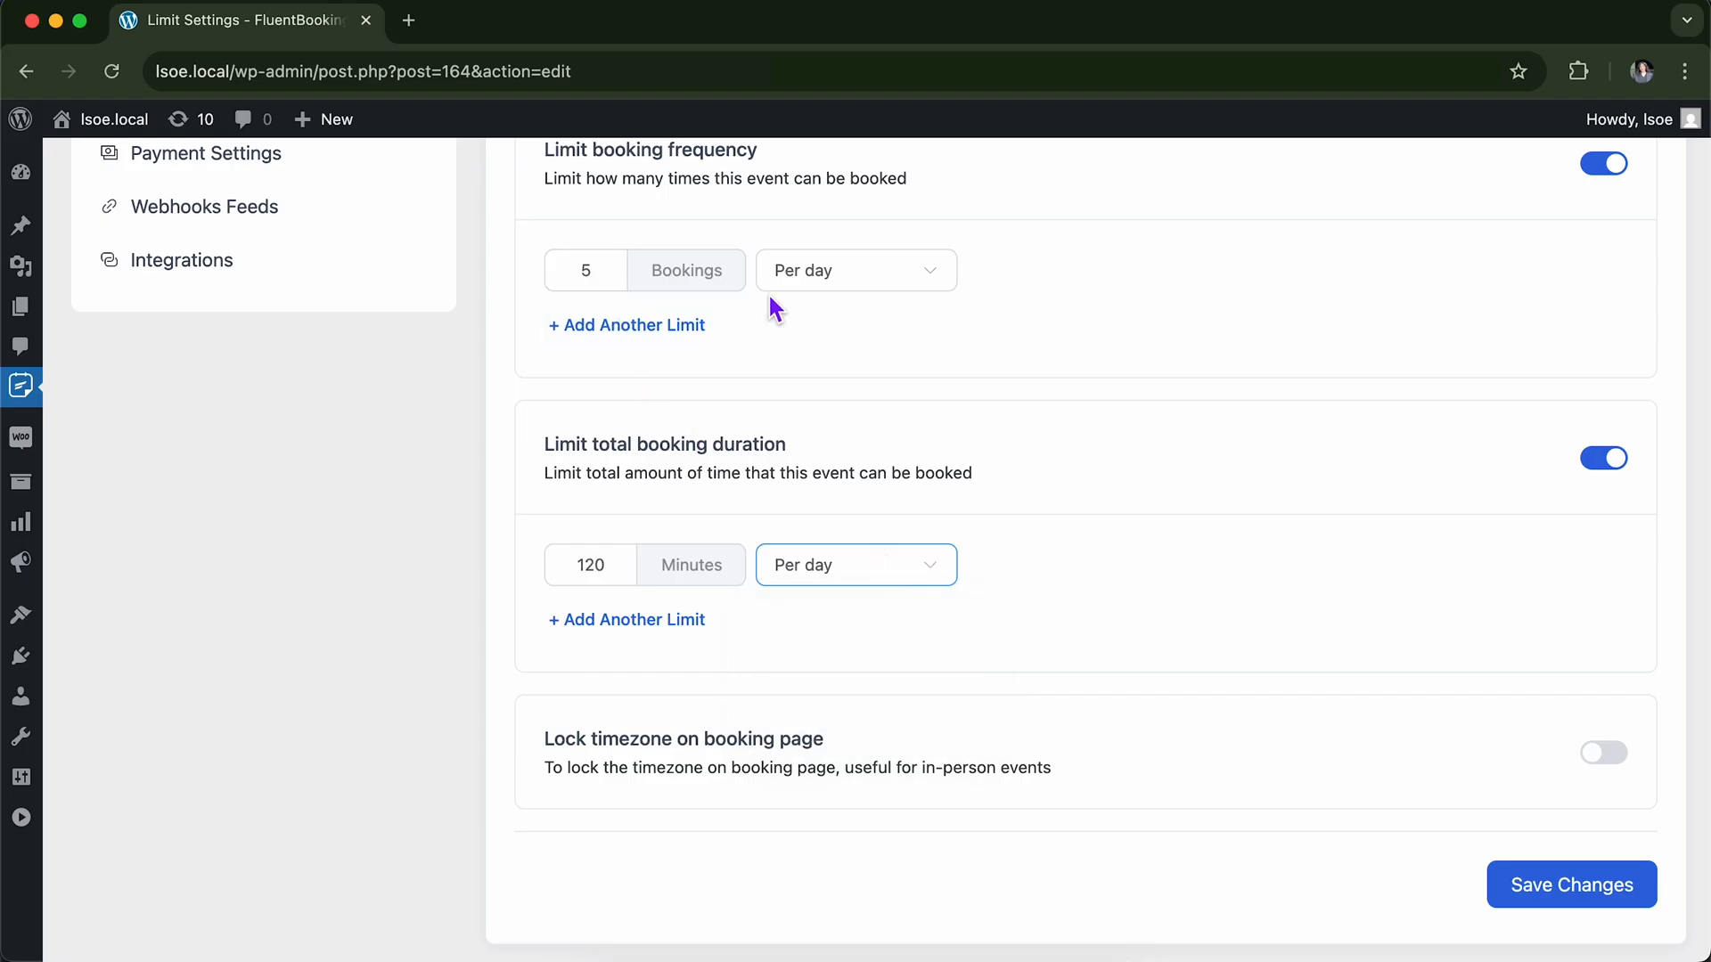
scroll(773, 305, up, 1)
click(623, 594)
key(BackSpace)
key(BackSpace)
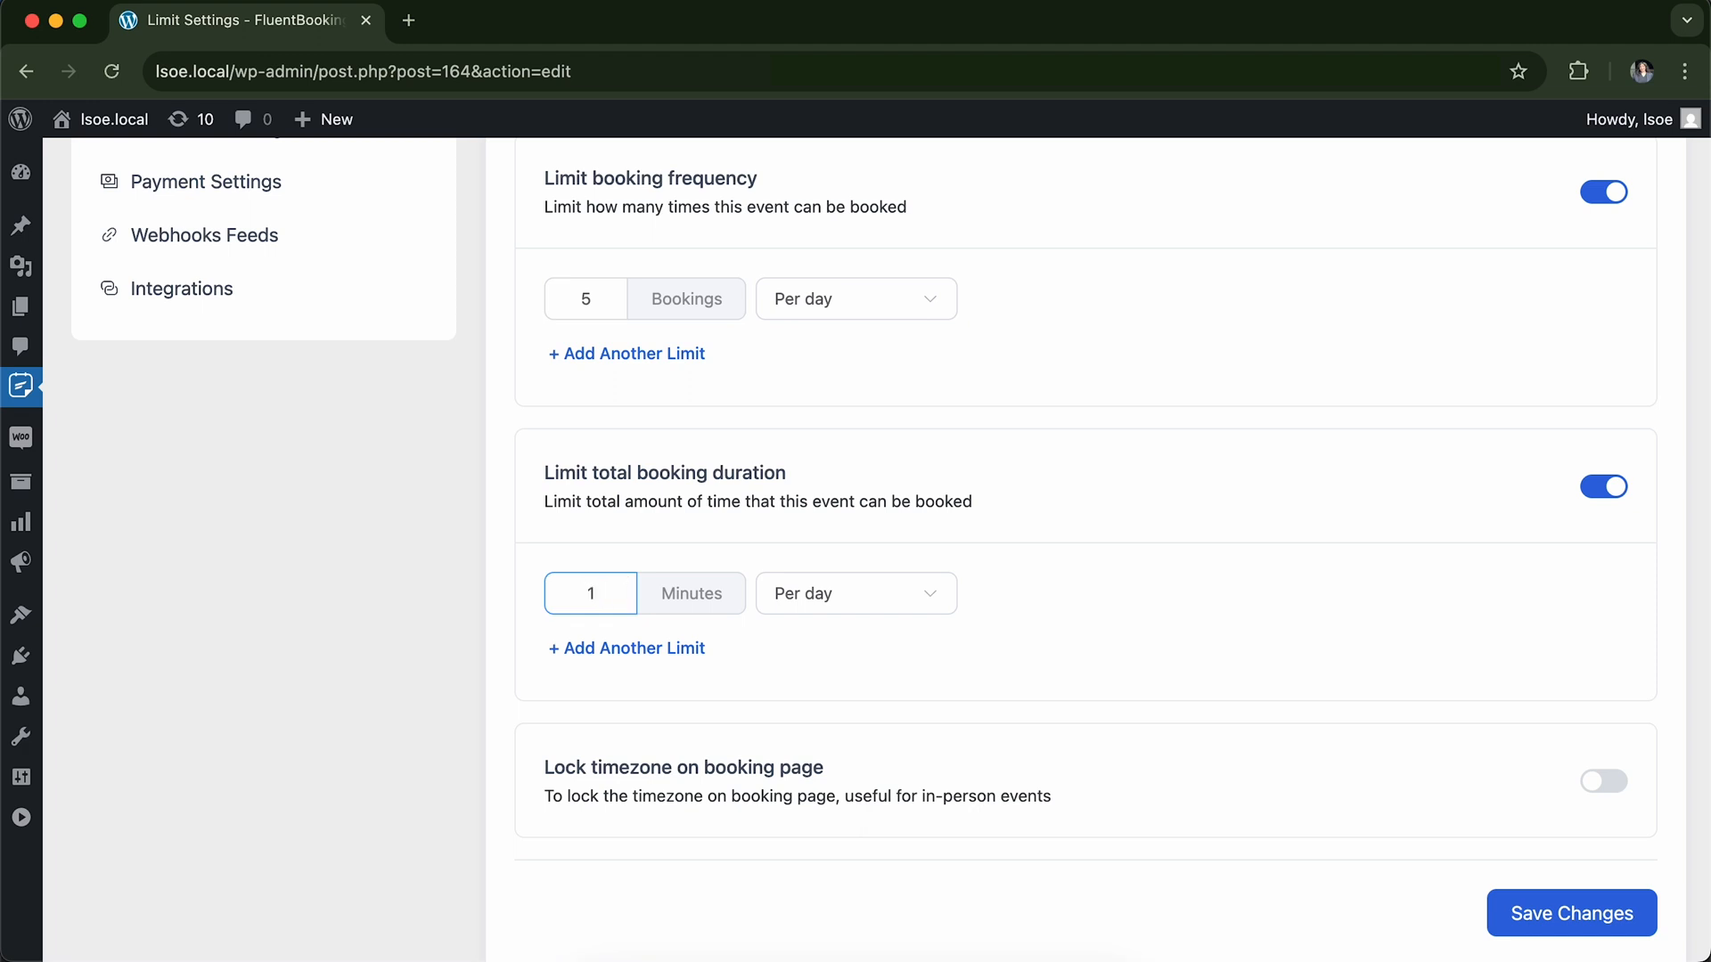
text(300)
click(1149, 635)
scroll(1150, 635, down, 3)
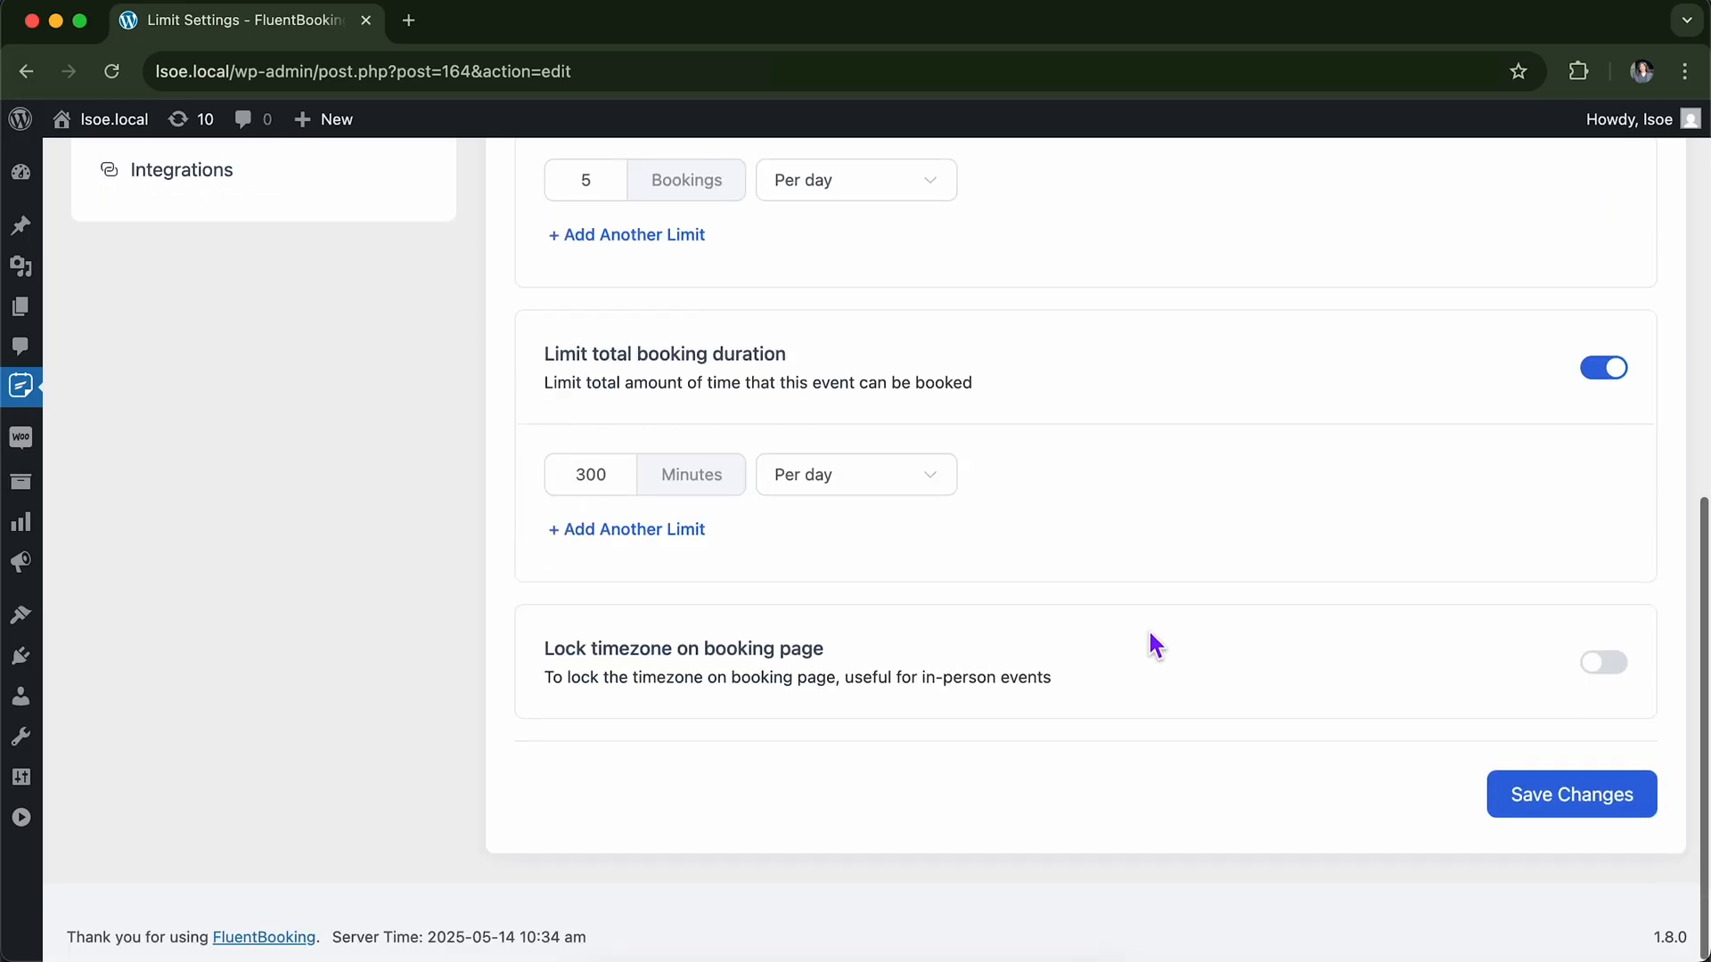
Try locking the booking page's timezone to America/New_York, and turn the timezone lock back off.
scroll(1340, 680, up, 1)
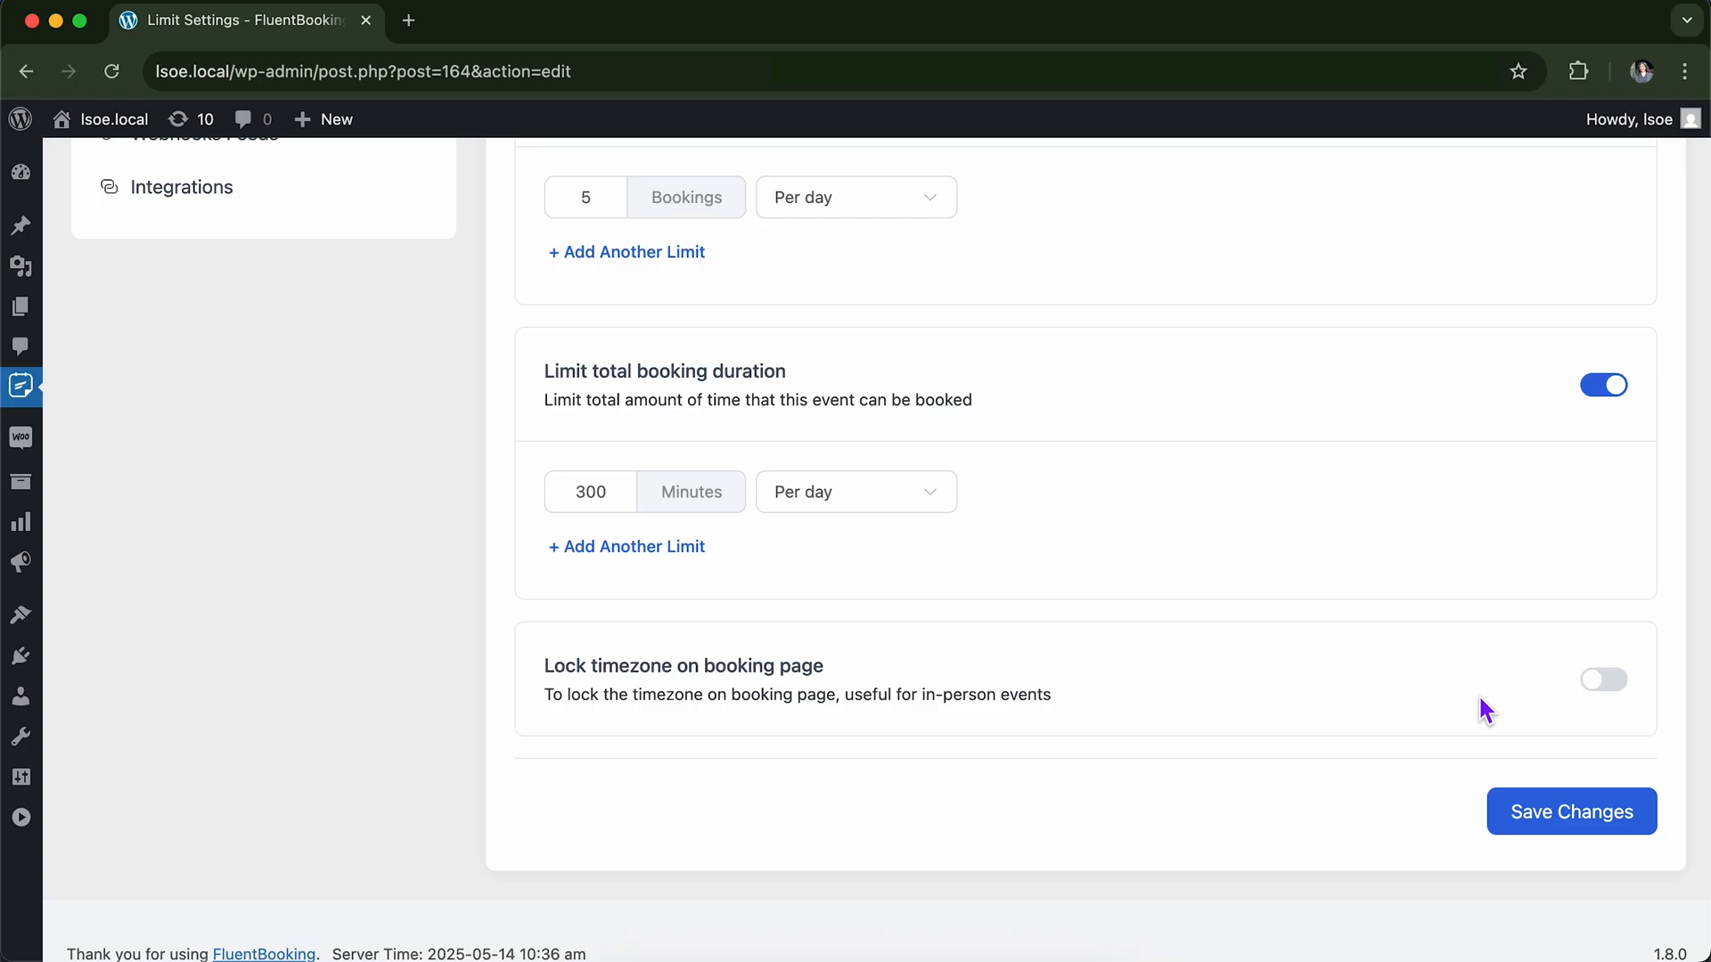
click(1617, 705)
click(997, 814)
text(new)
click(932, 664)
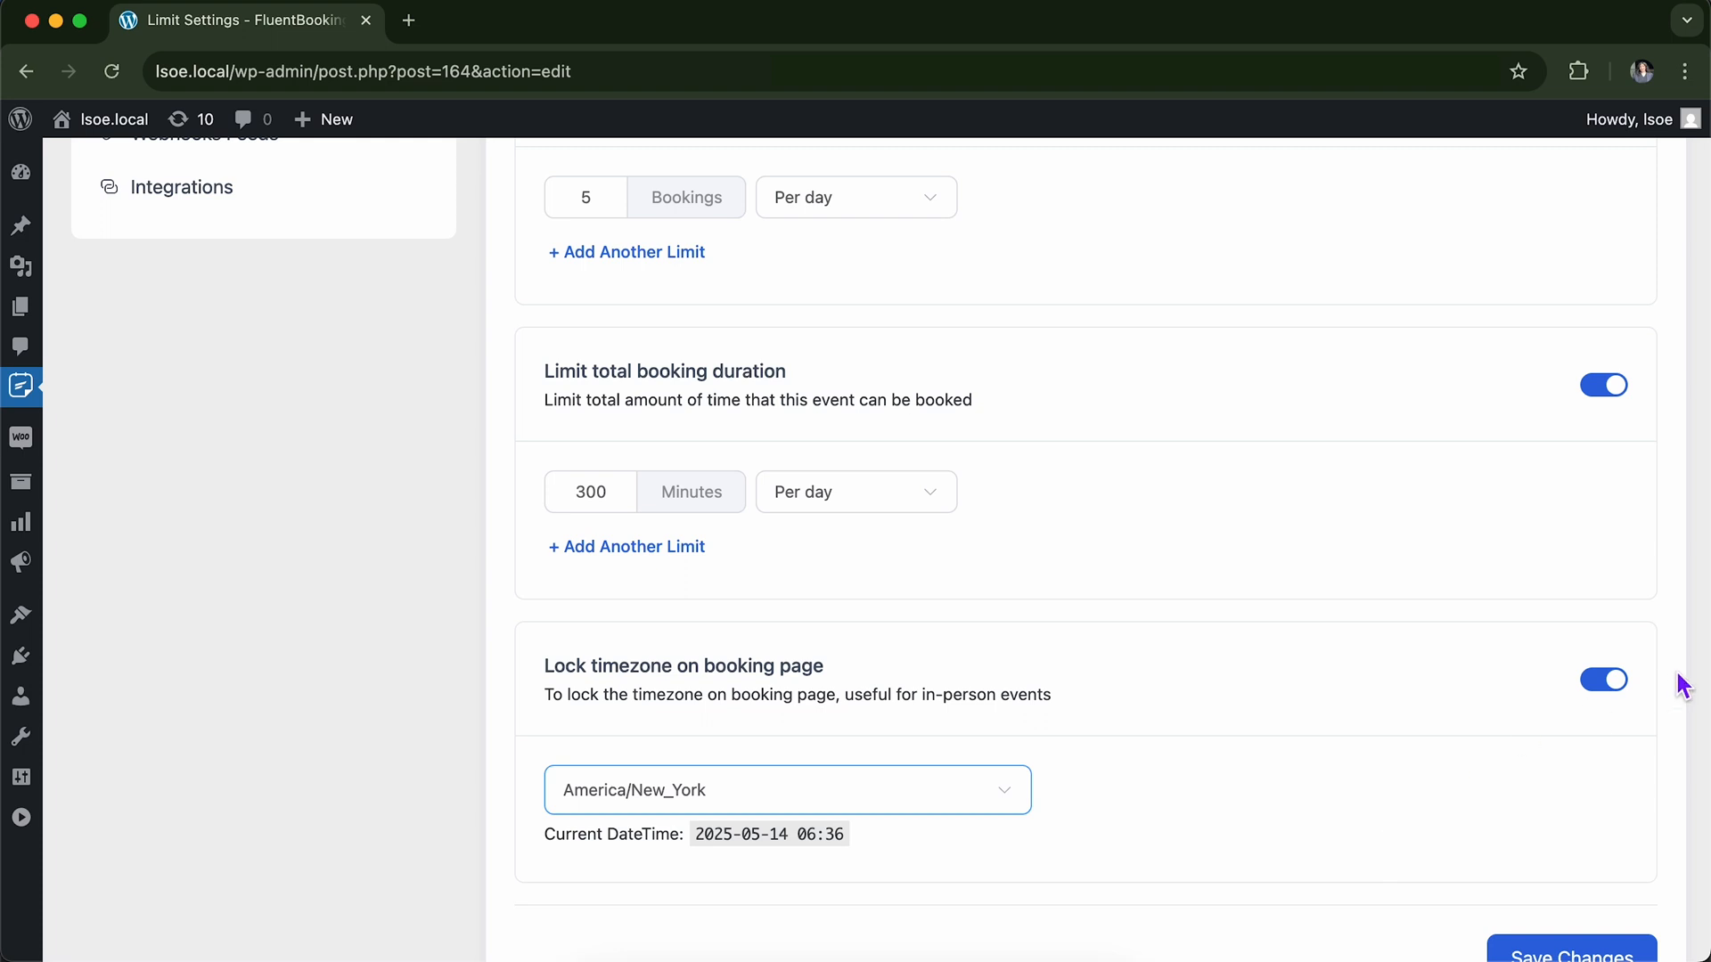
click(1617, 686)
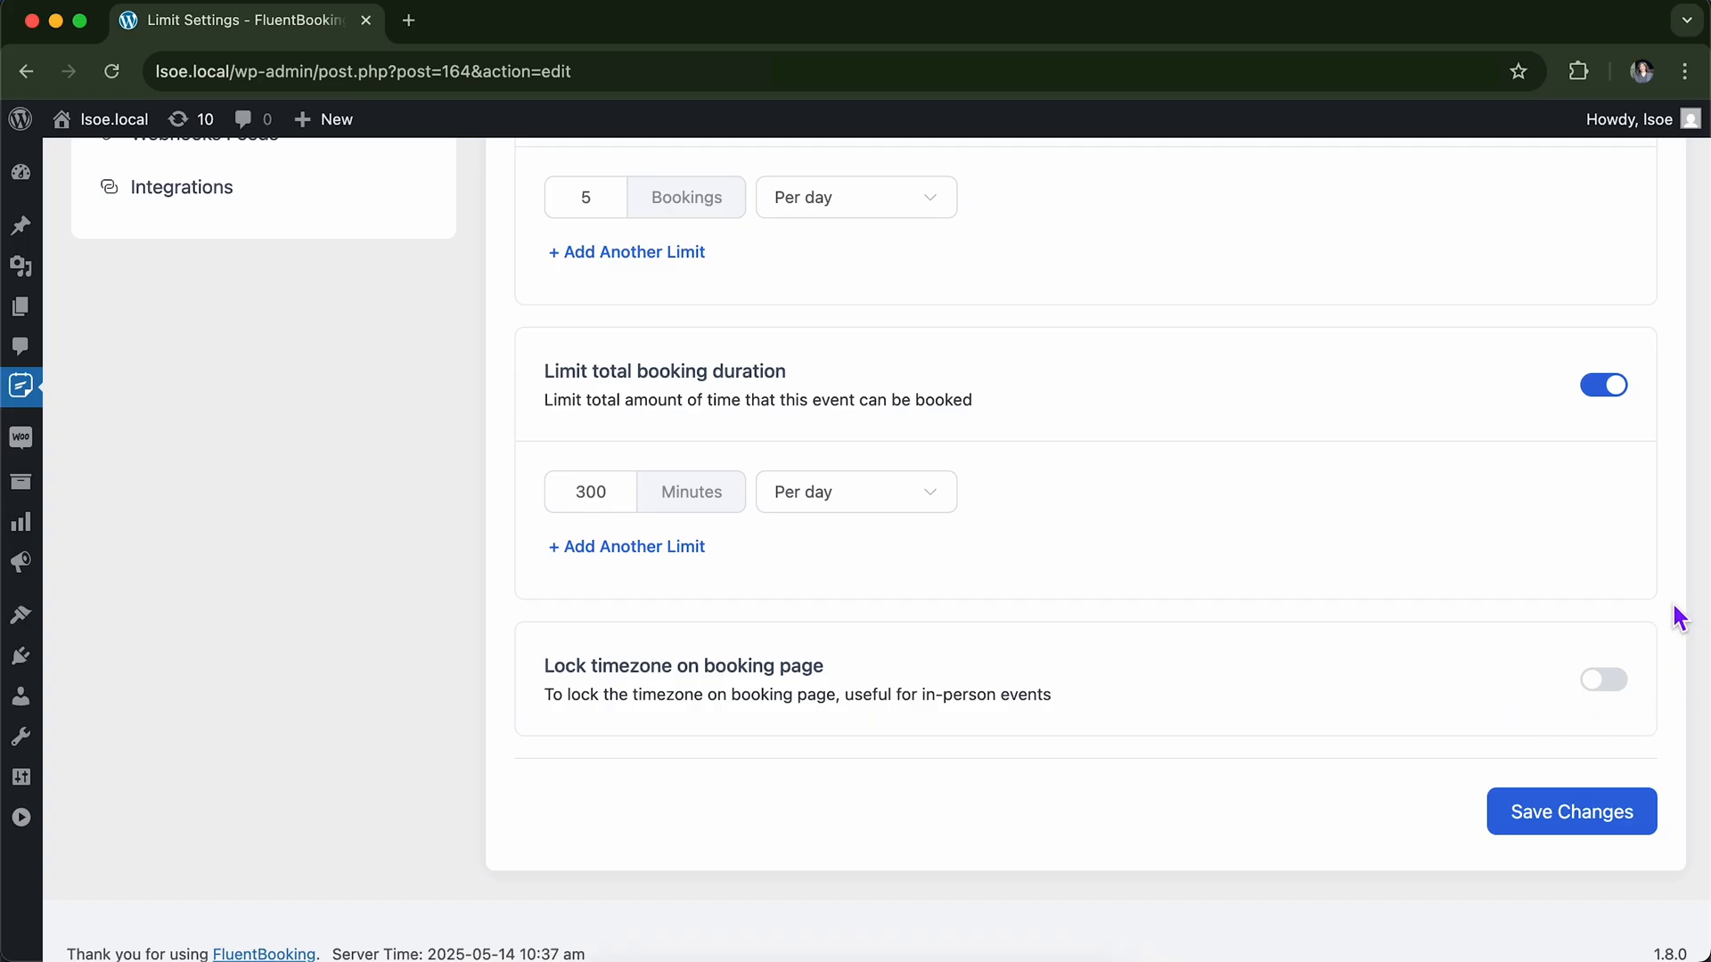
Review the configured booking limits and save the changes to the Limits settings.
scroll(1624, 673, up, 3)
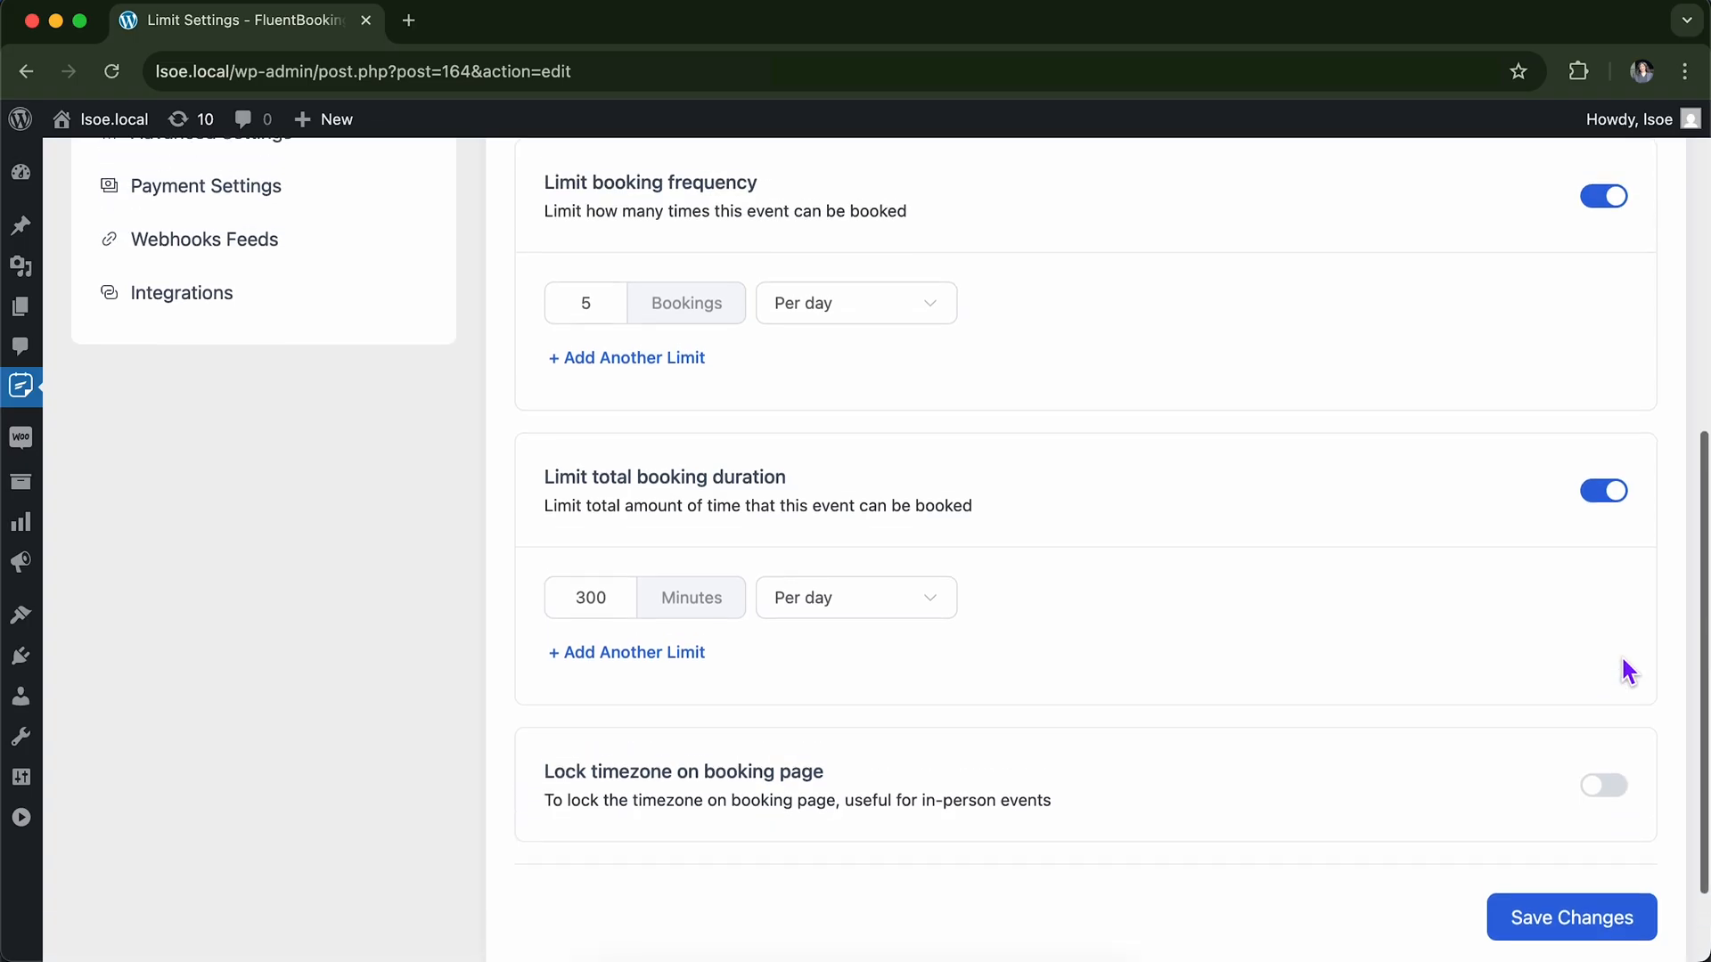
scroll(1627, 668, up, 3)
scroll(1515, 606, down, 6)
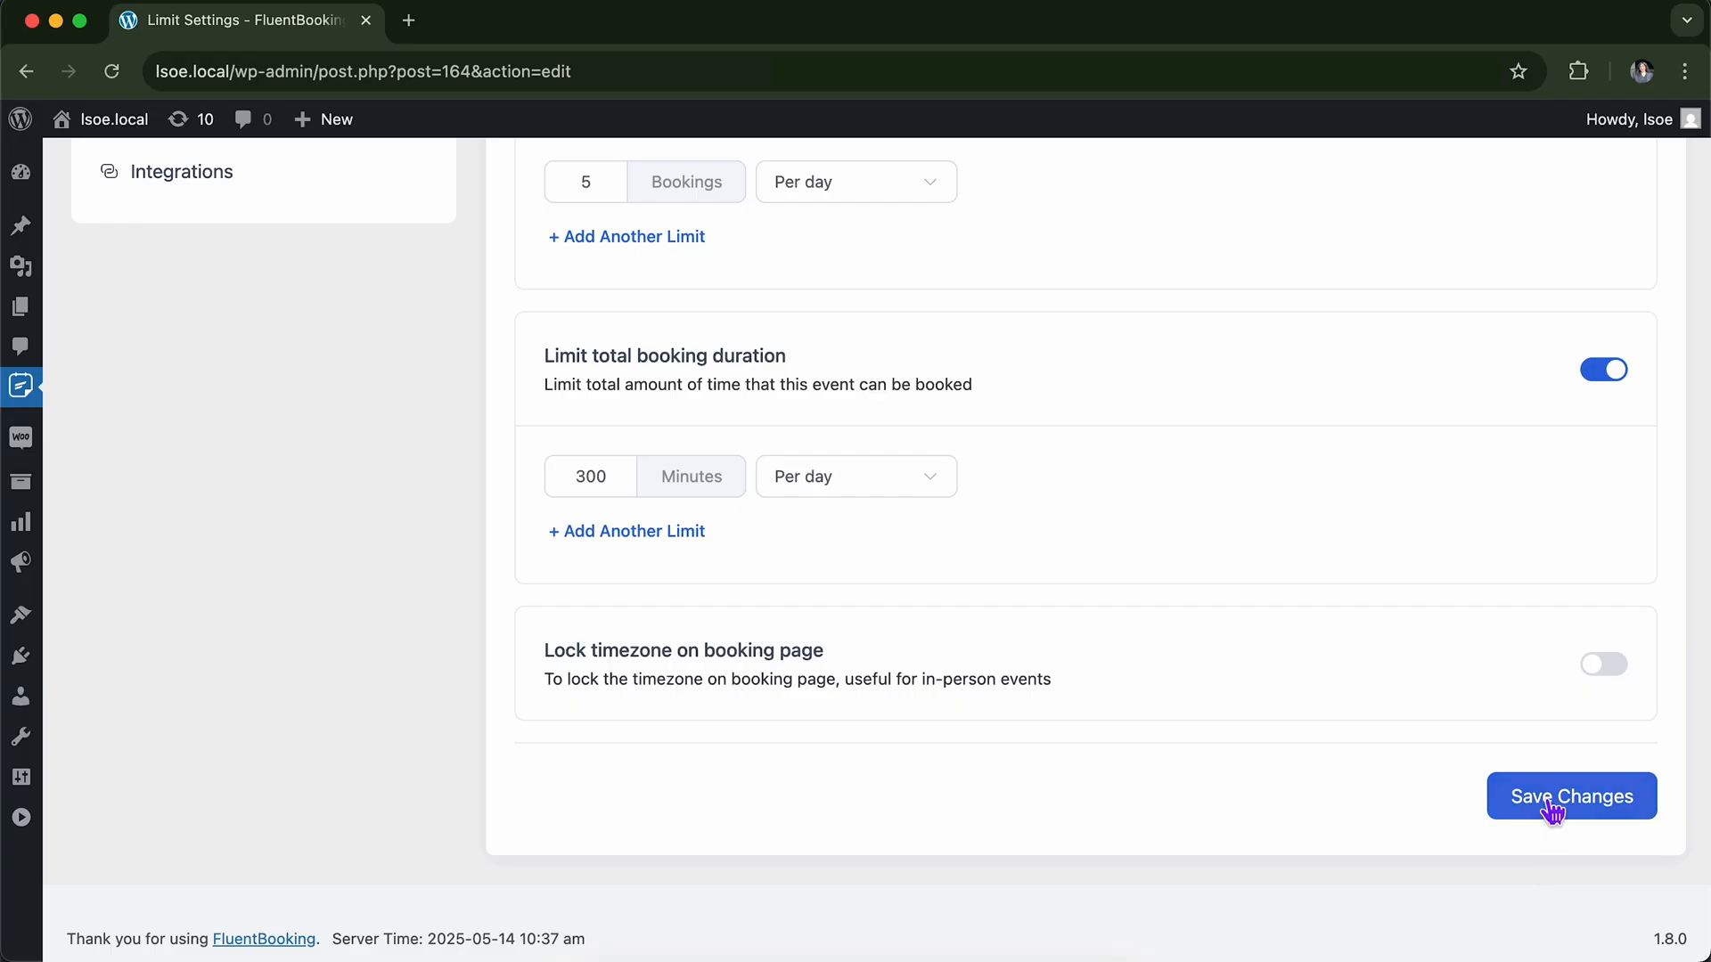
click(1551, 806)
scroll(1478, 677, up, 10)
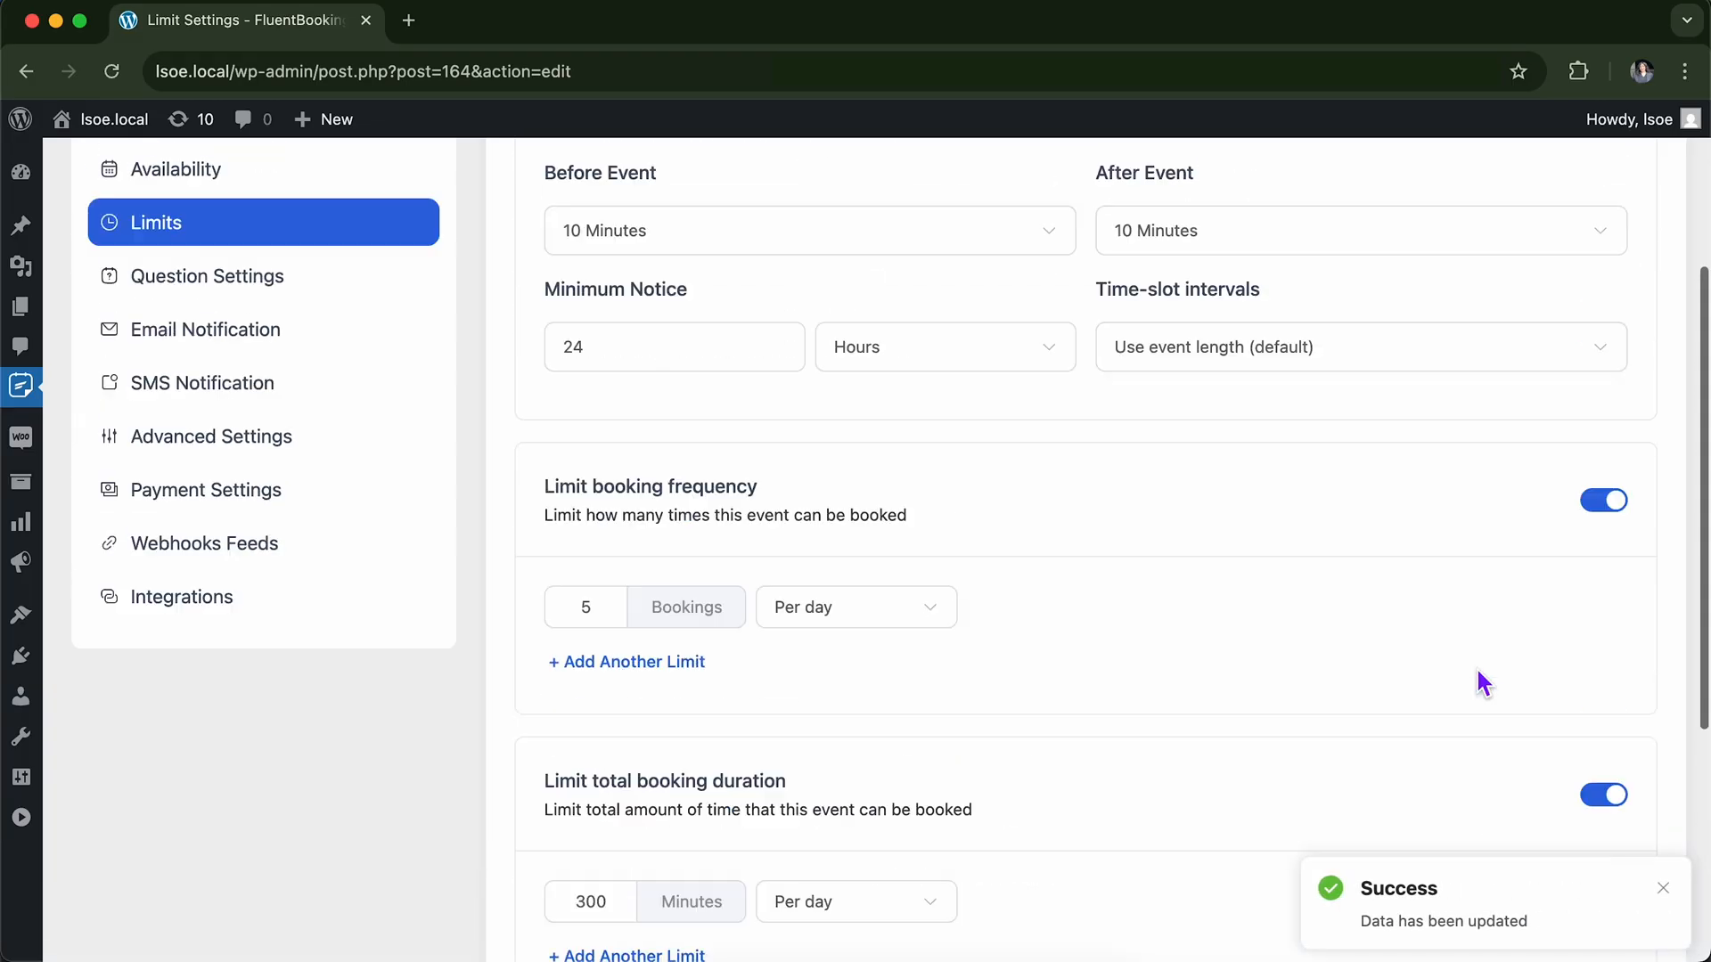
Open the event's Question Settings and examine the booking questions asked on the booking page.
scroll(1478, 674, down, 1)
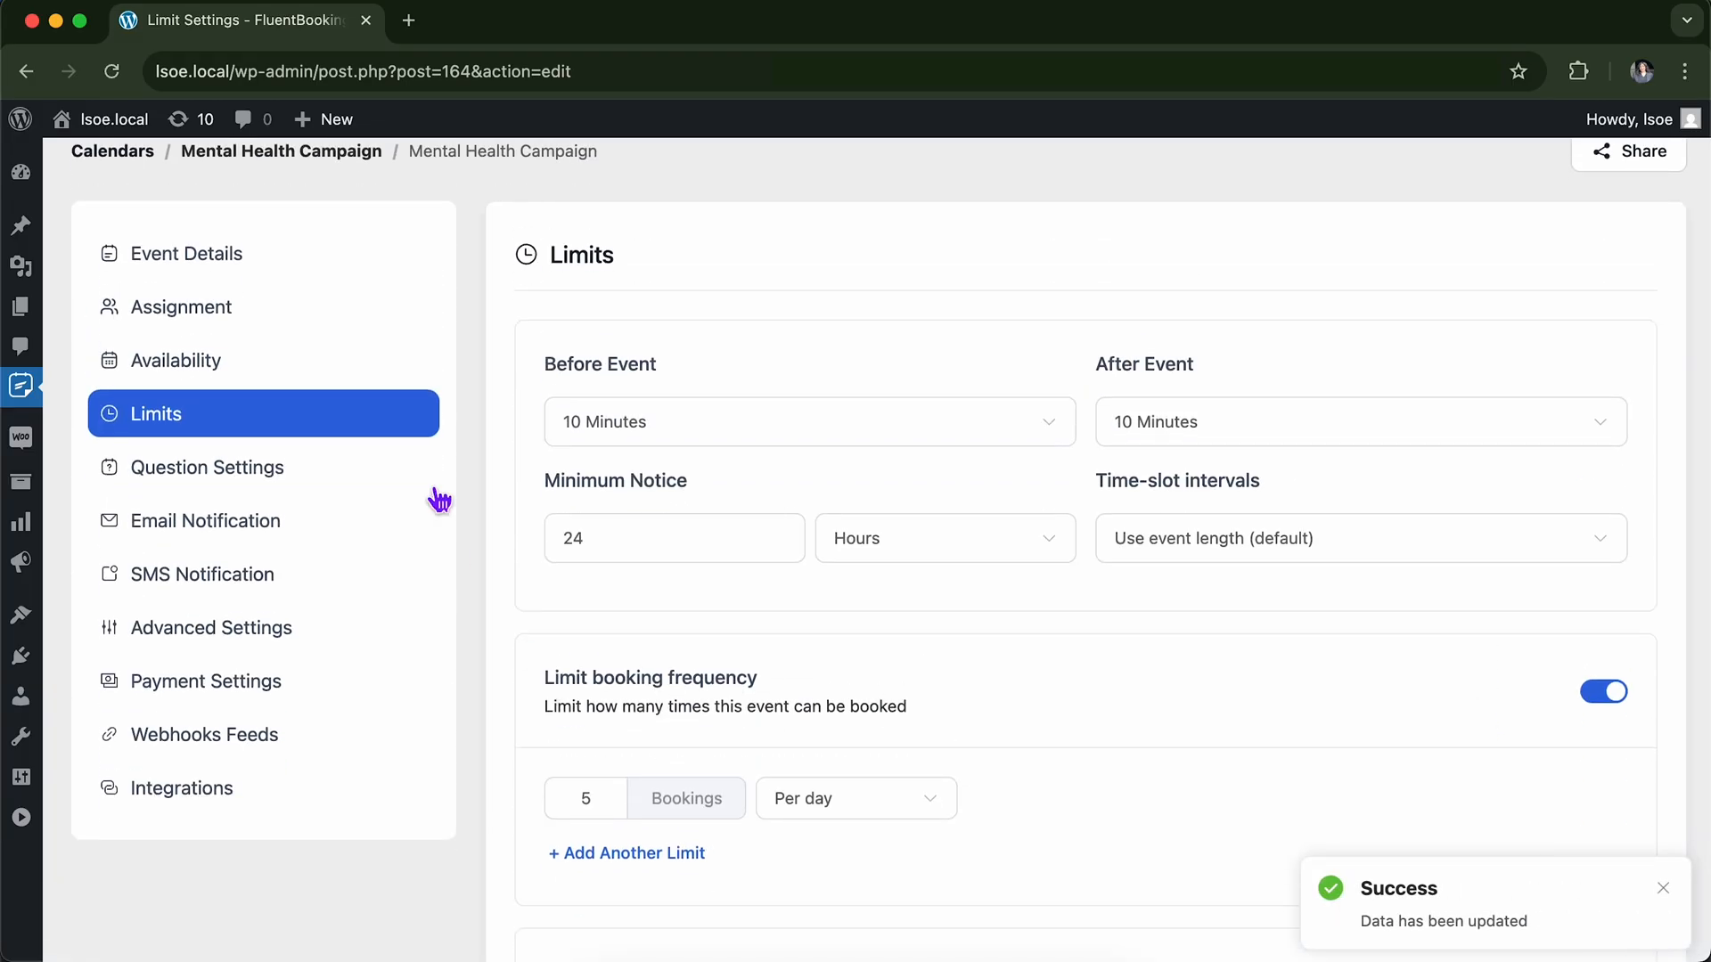
scroll(381, 408, down, 2)
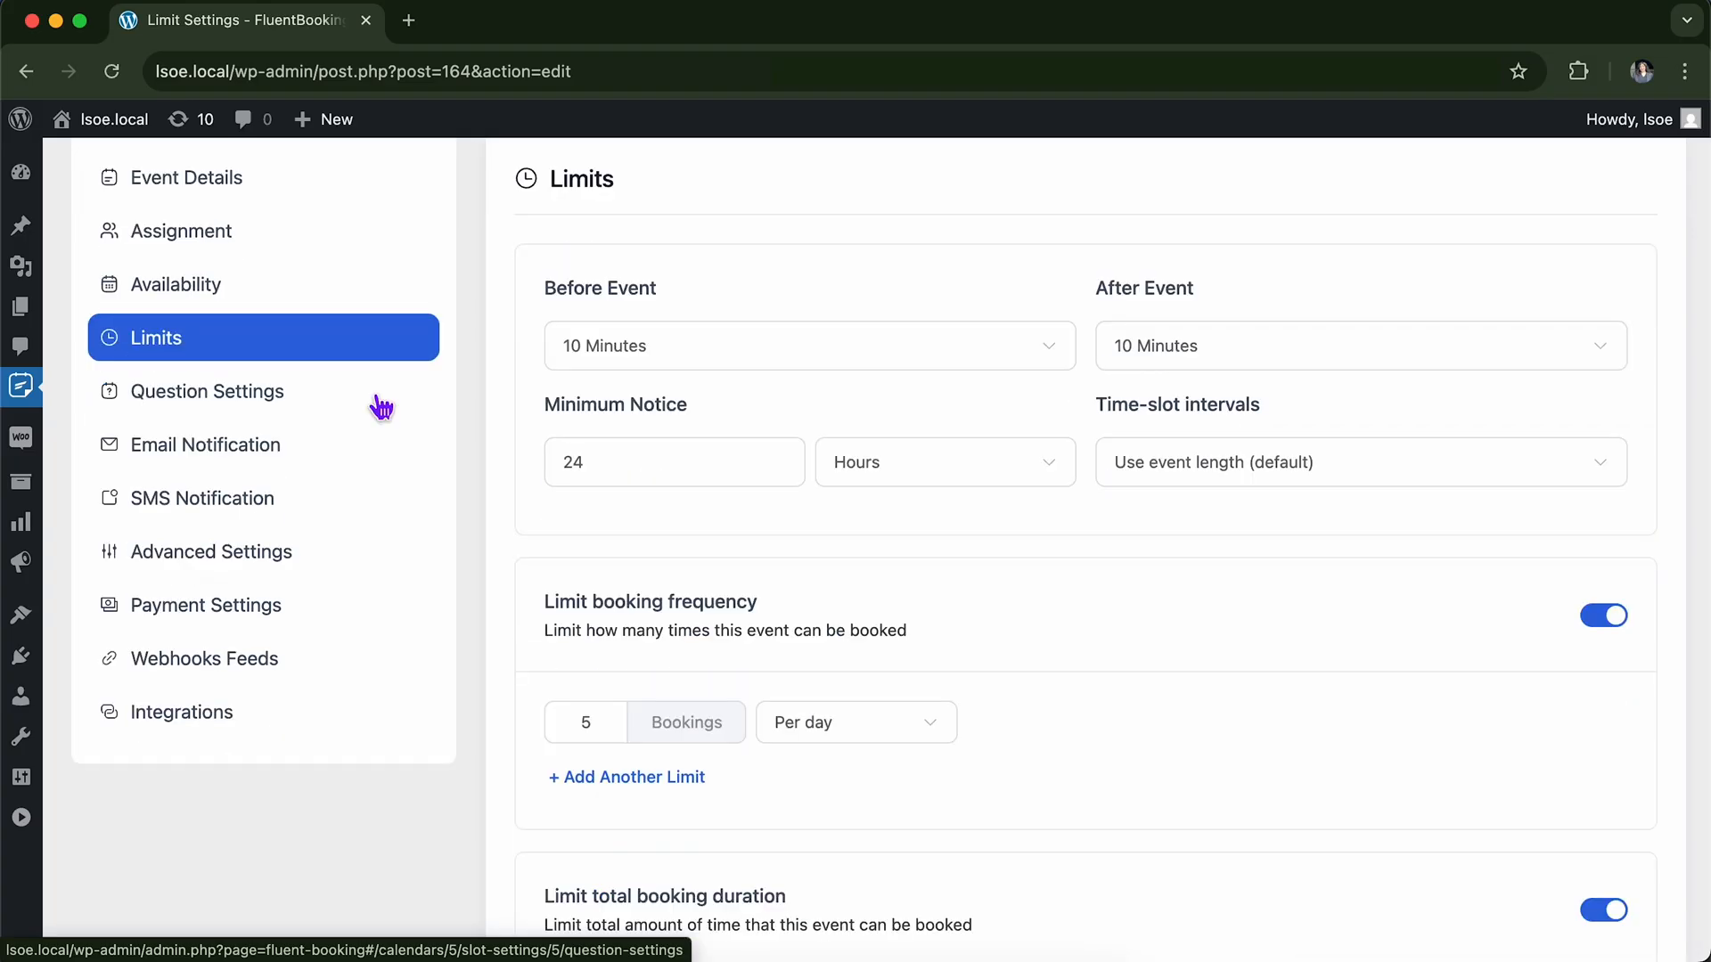
click(380, 402)
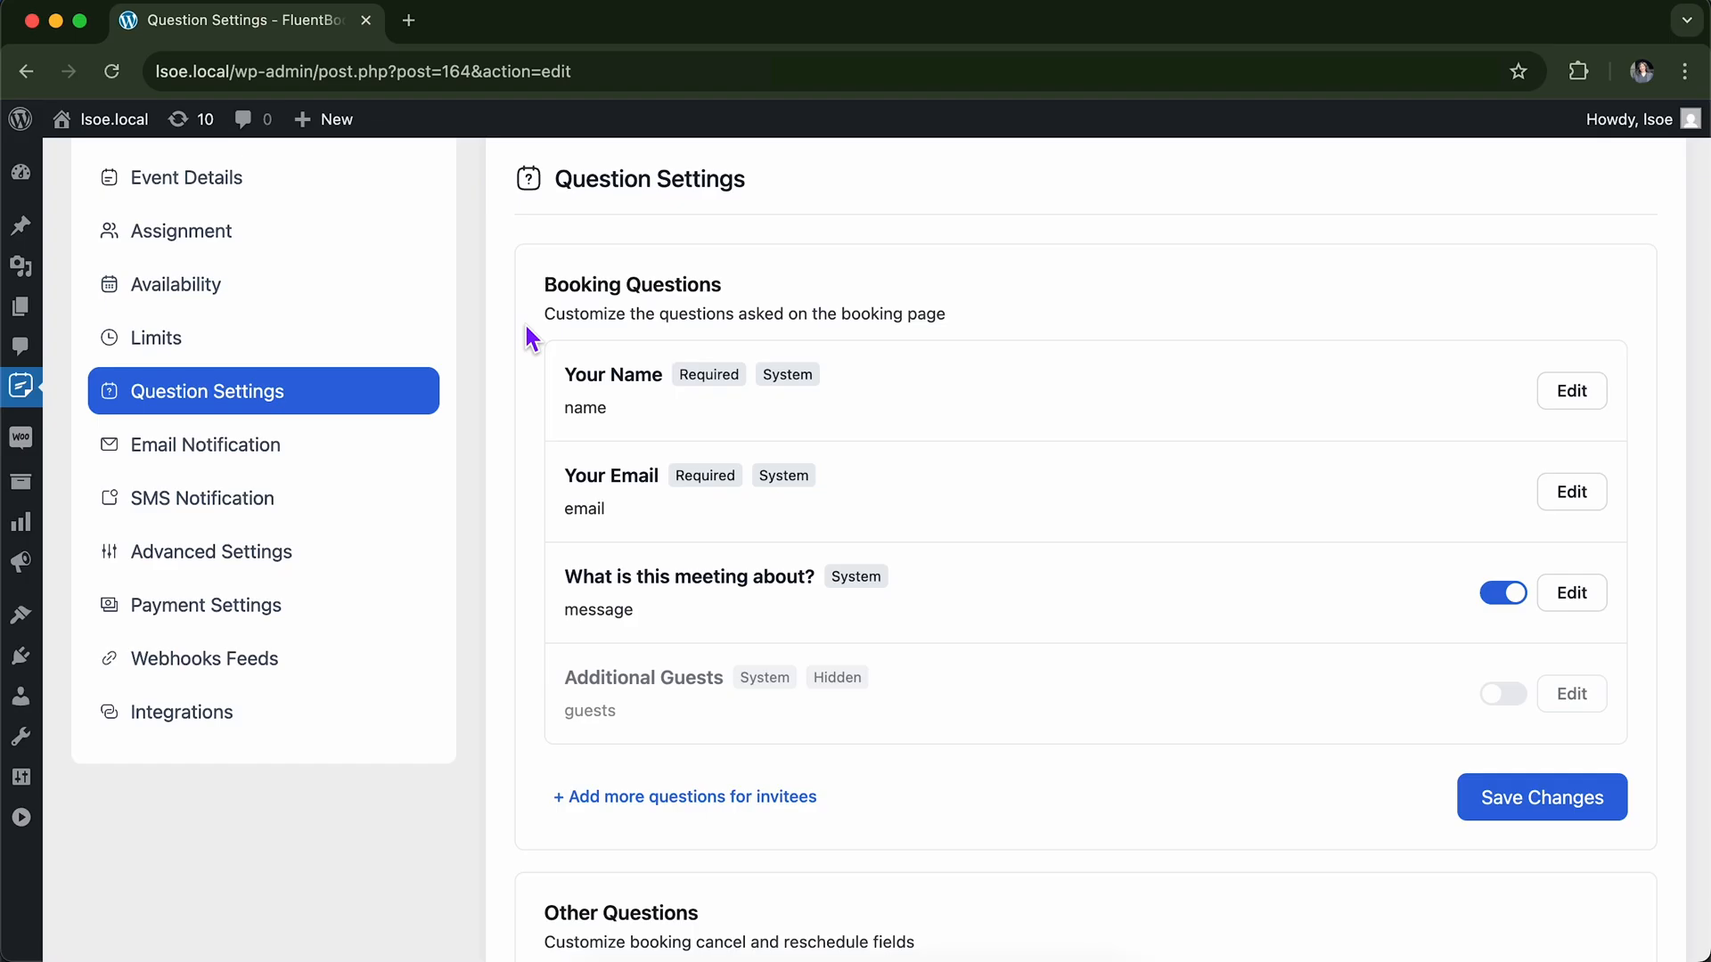
scroll(527, 332, down, 5)
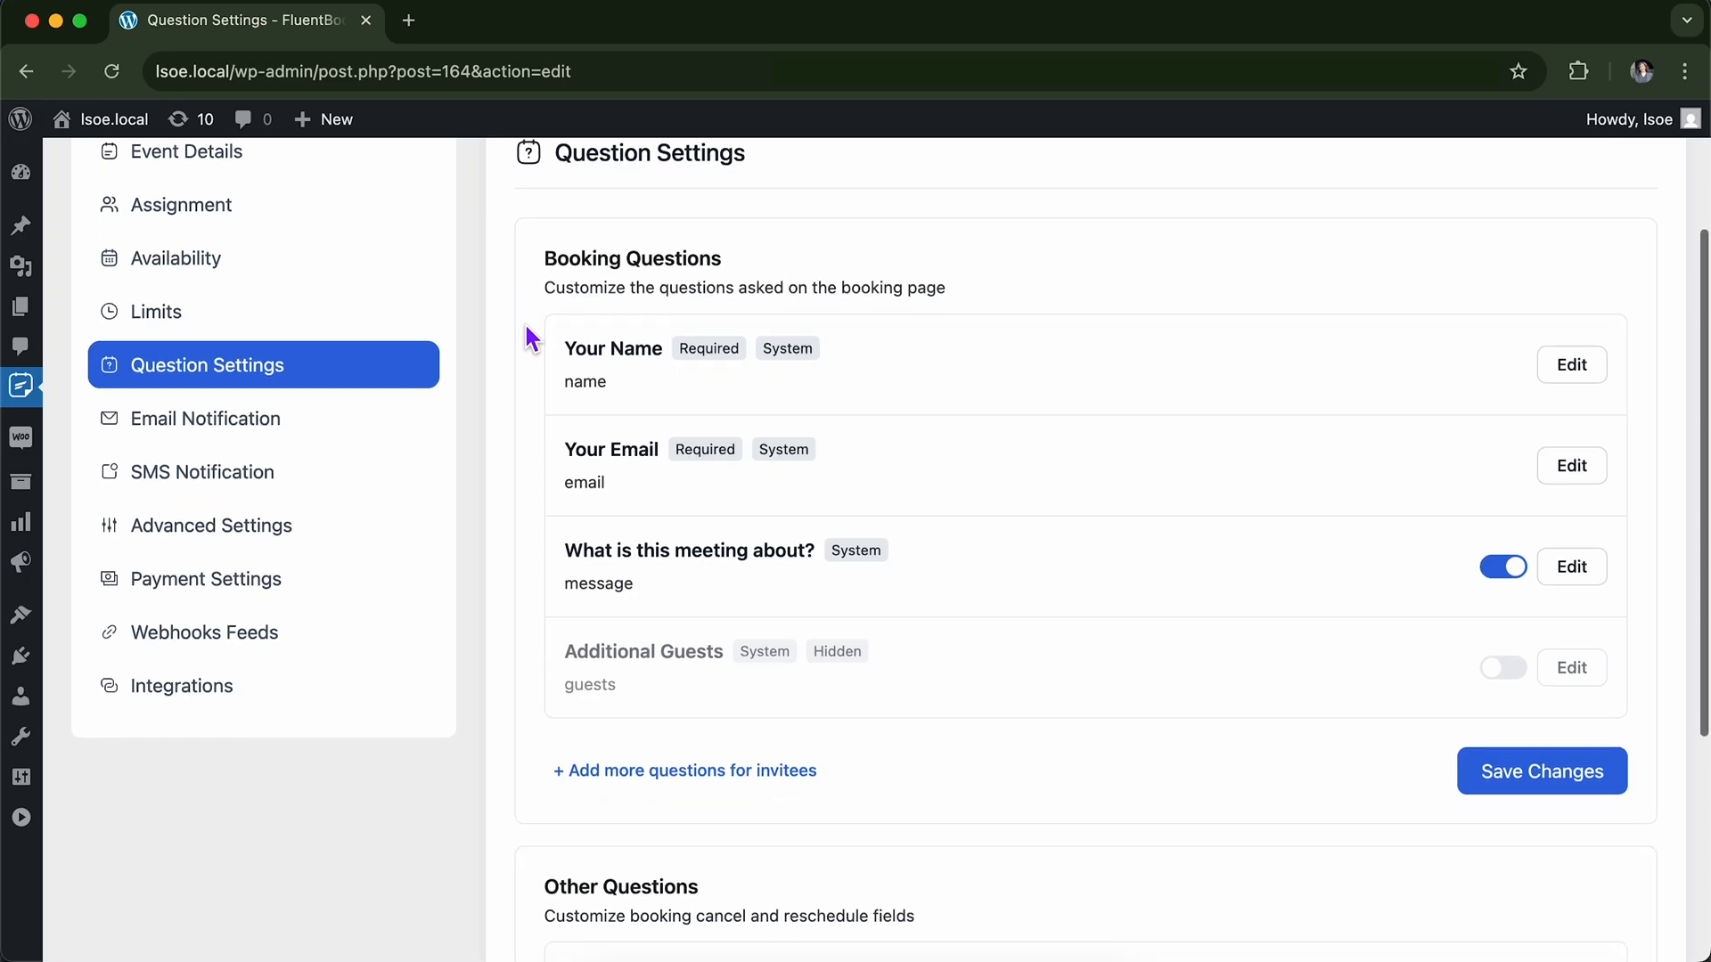
scroll(527, 331, up, 10)
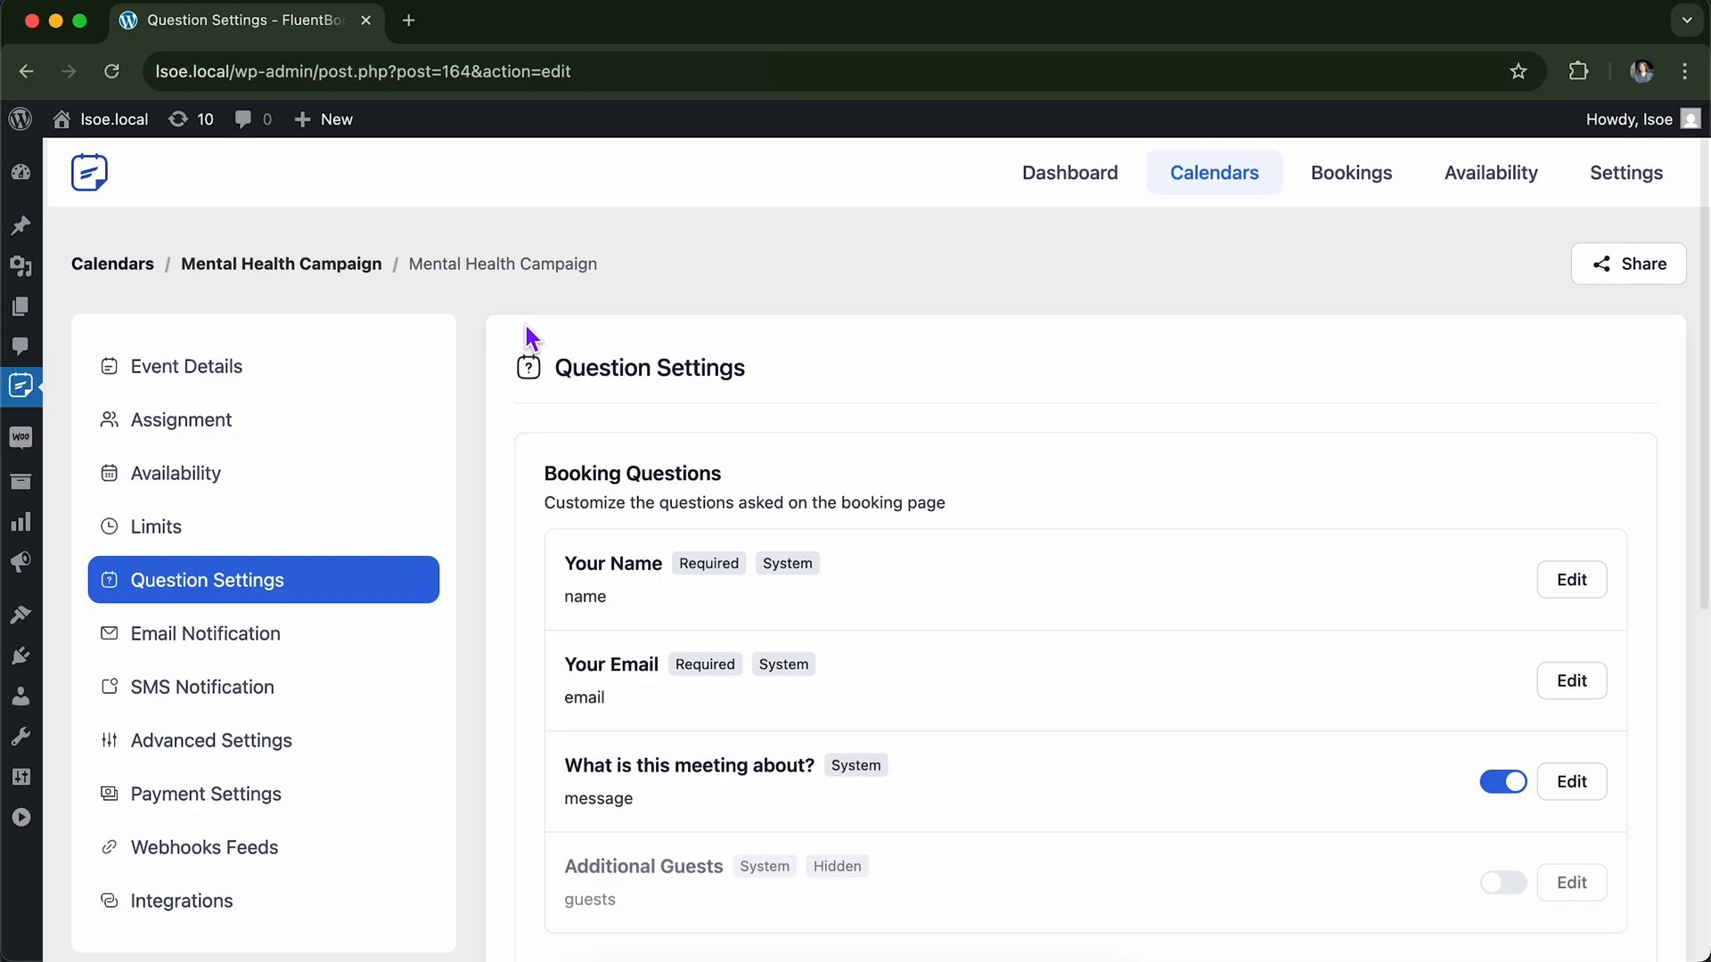
scroll(527, 331, down, 3)
scroll(526, 330, down, 2)
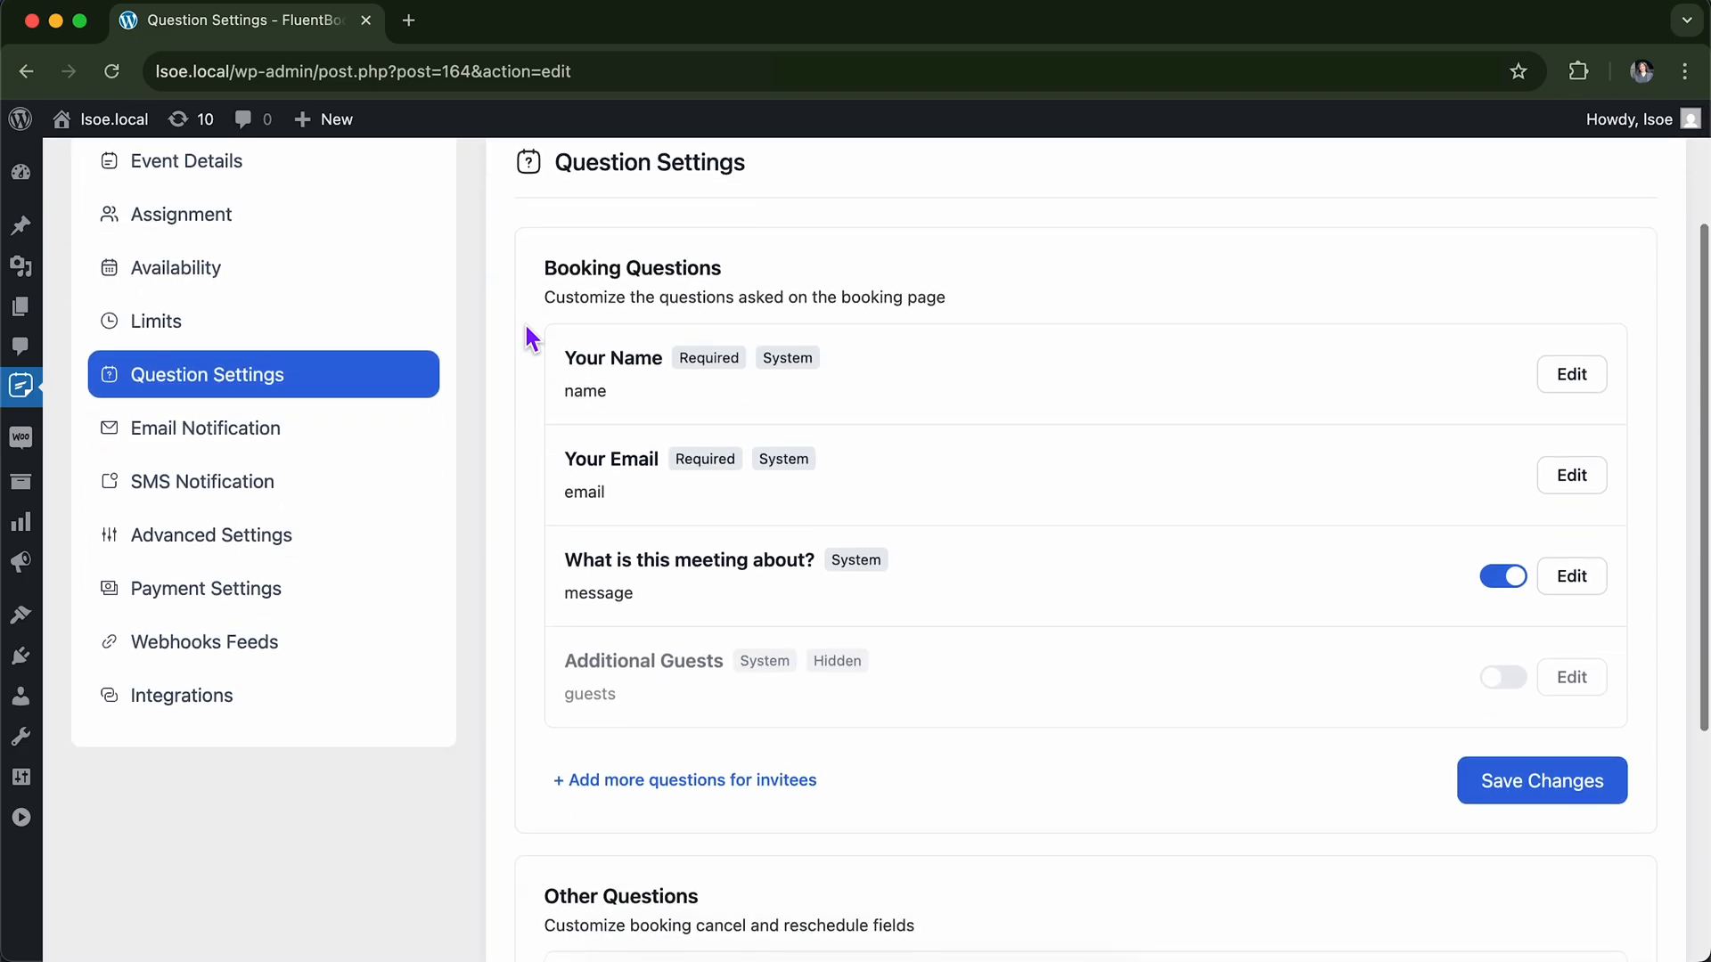
scroll(526, 330, down, 1)
mouse_move(546, 578)
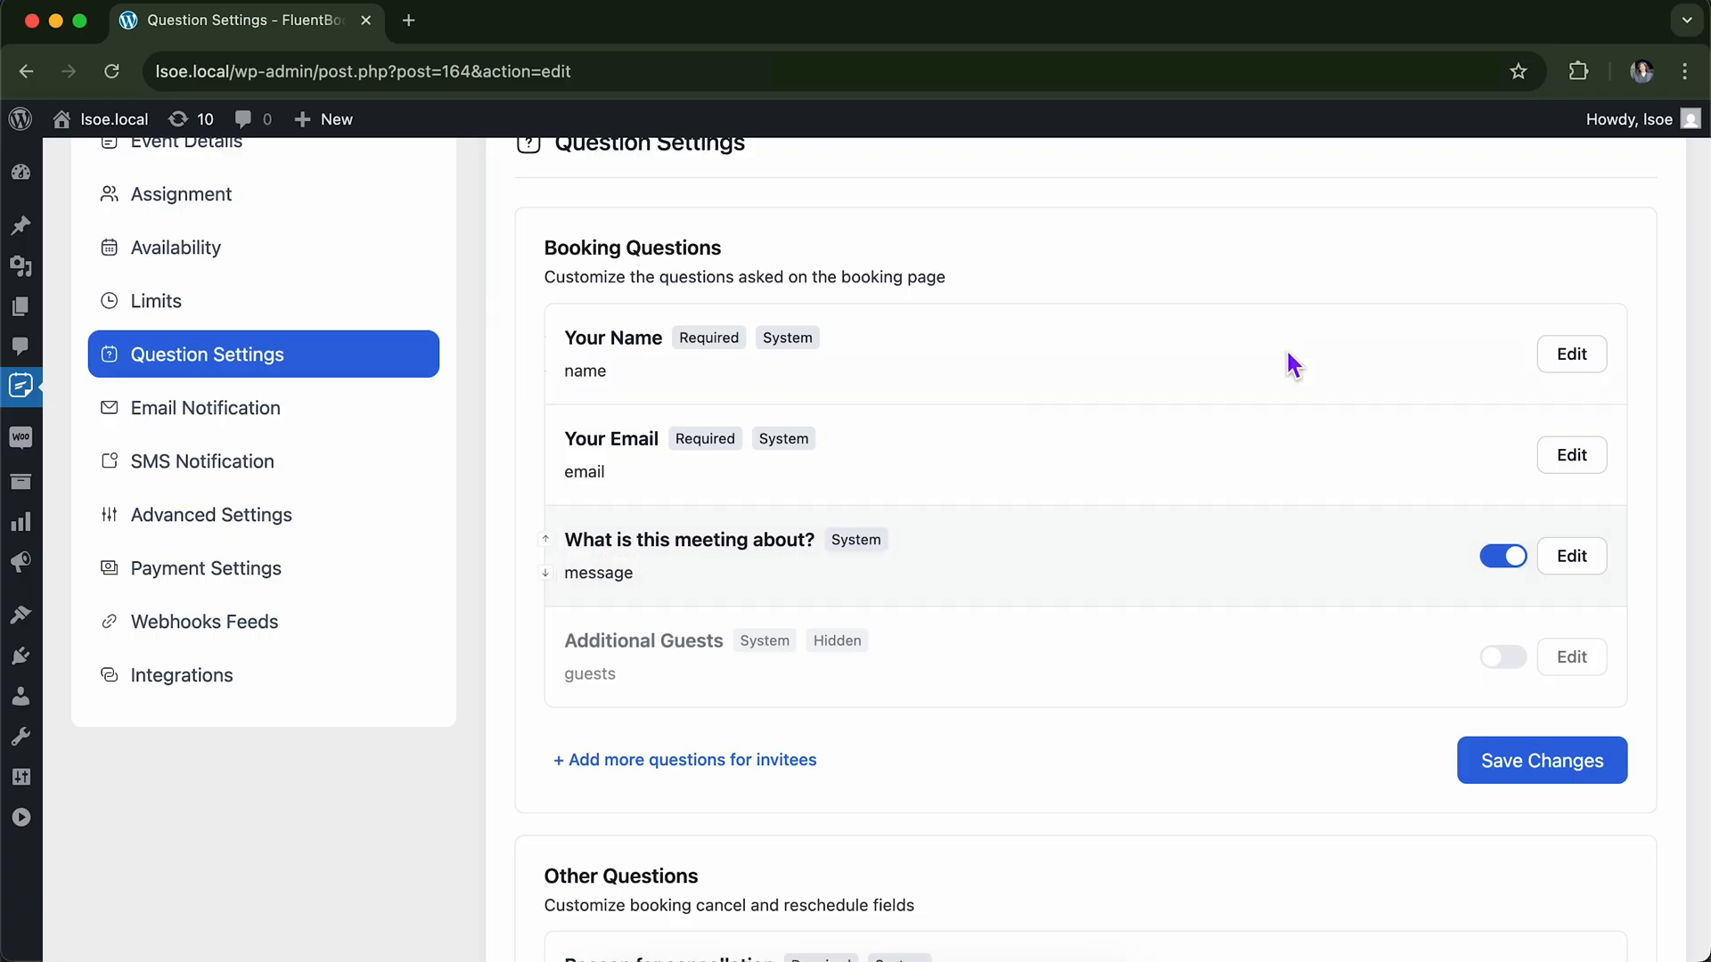
Edit the "Your Name" booking question and change its label to "Name".
click(1572, 357)
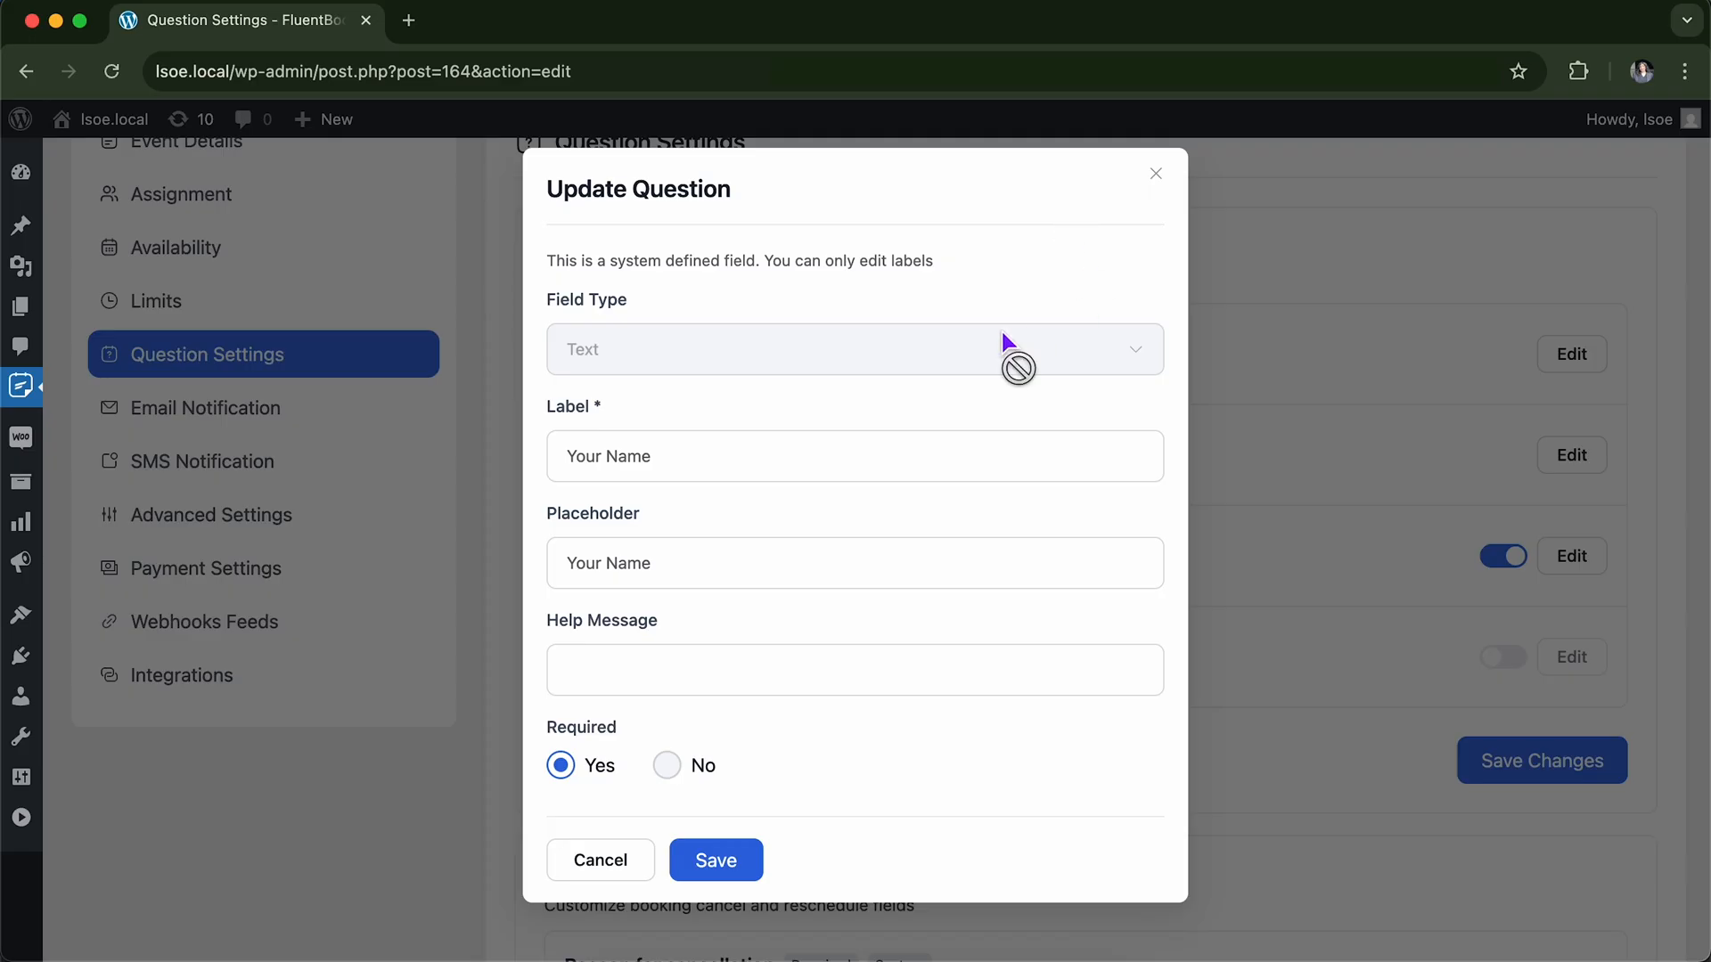
click(673, 472)
drag(714, 472, 553, 460)
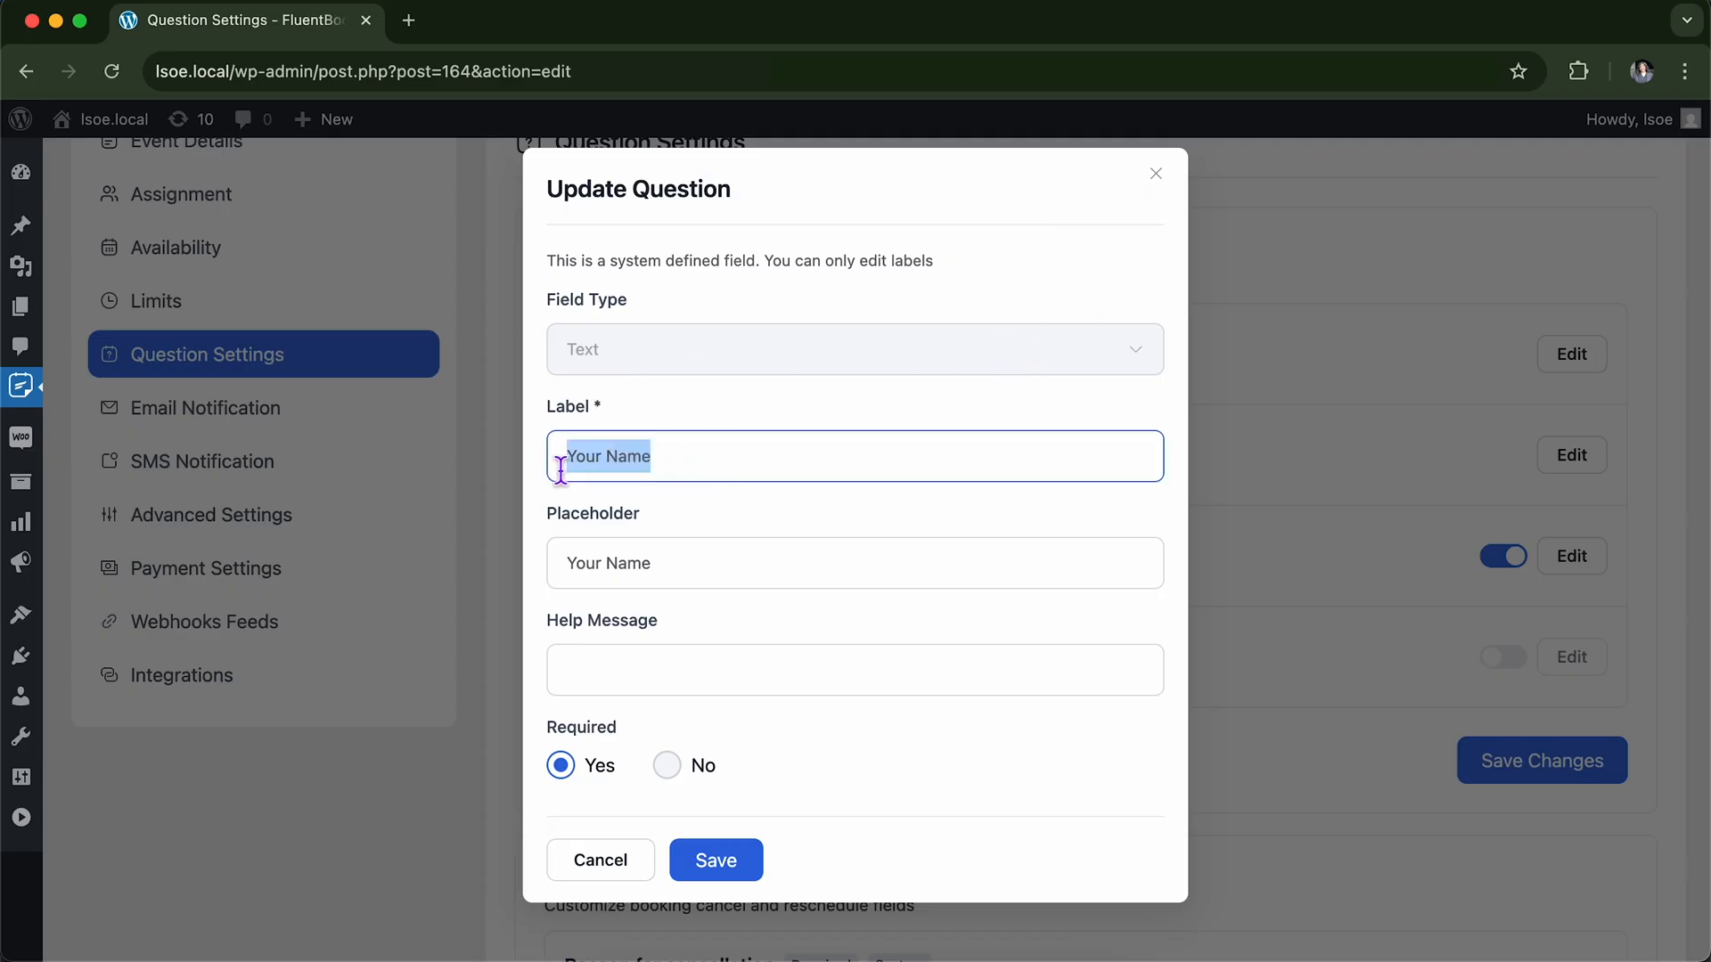
key(BackSpace)
key(Caps_Lock)
text(Nam)
key(BackSpace)
key(BackSpace)
text(ame)
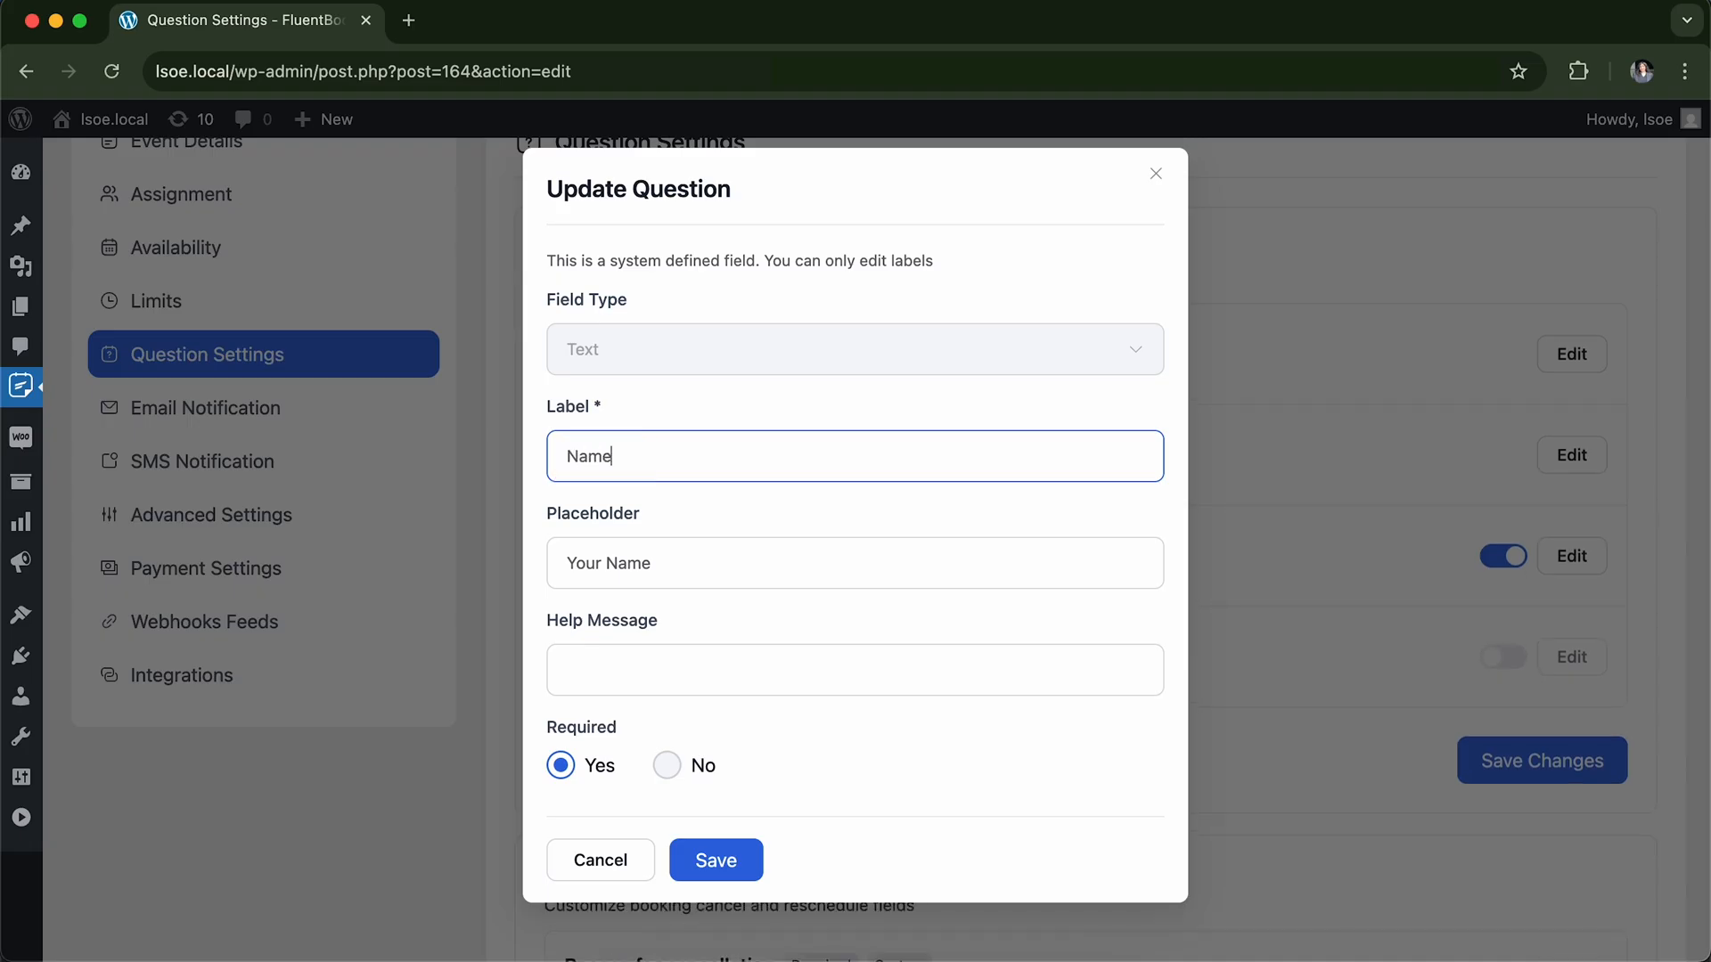
Set the name question's placeholder to "Name", leave the help message empty, and save the question.
click(668, 565)
drag(668, 565, 561, 563)
key(BackSpace)
text(Name)
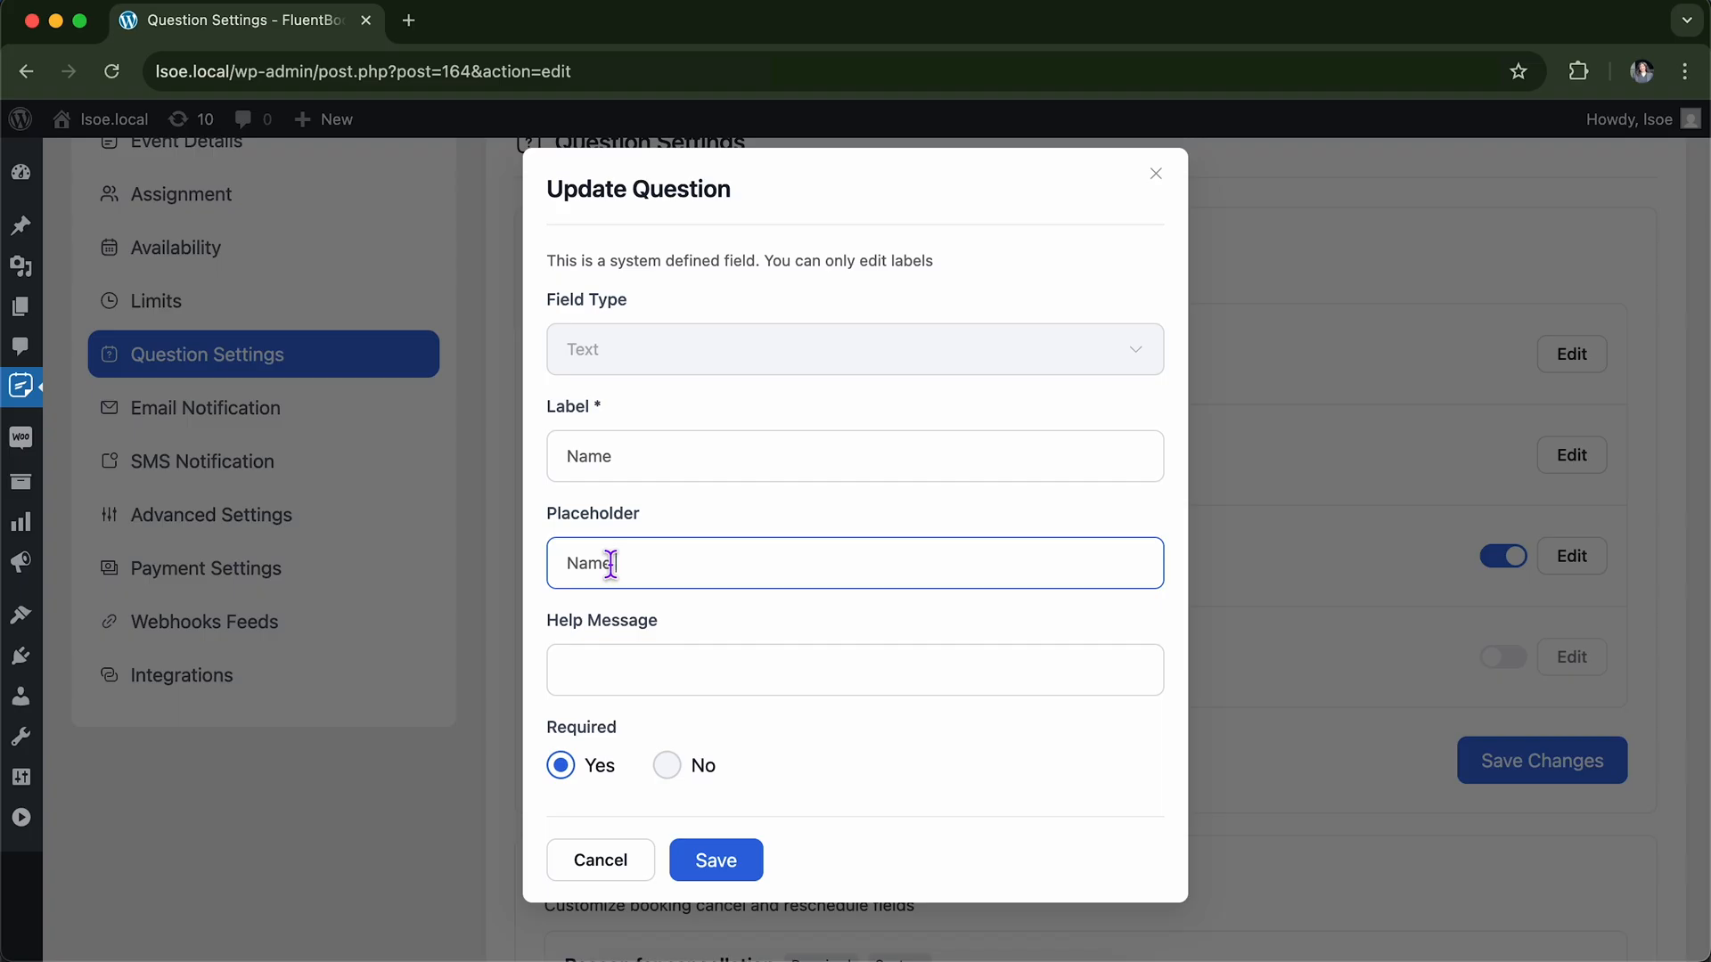
click(685, 678)
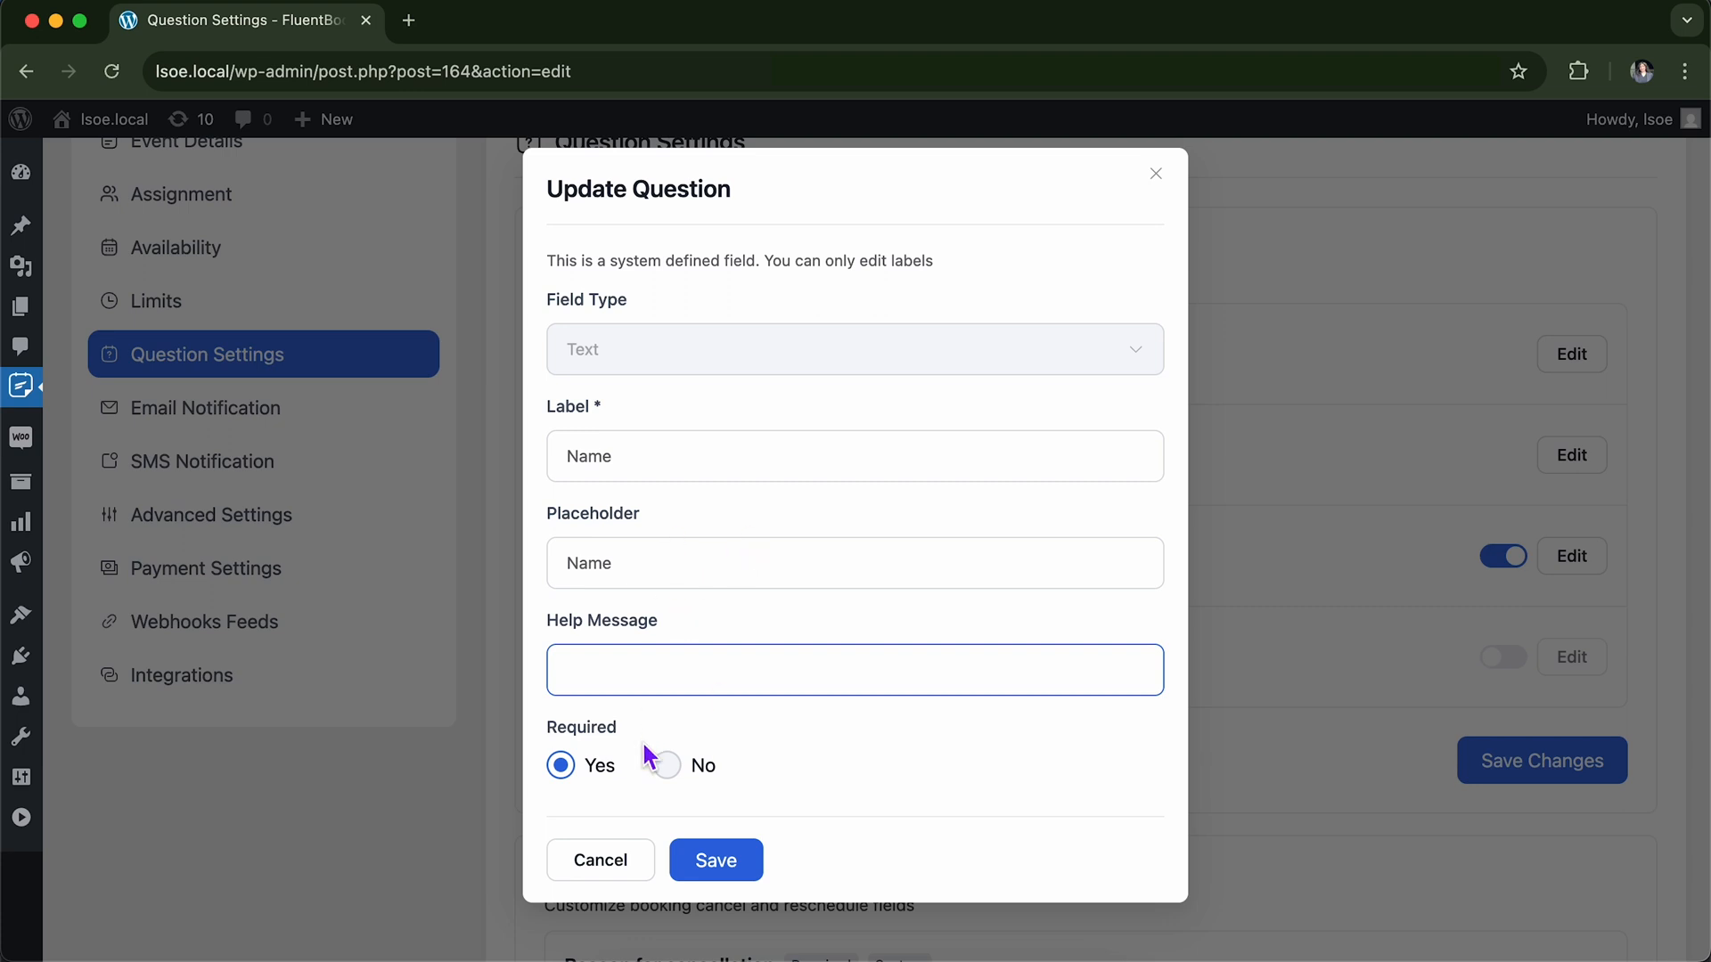
click(624, 781)
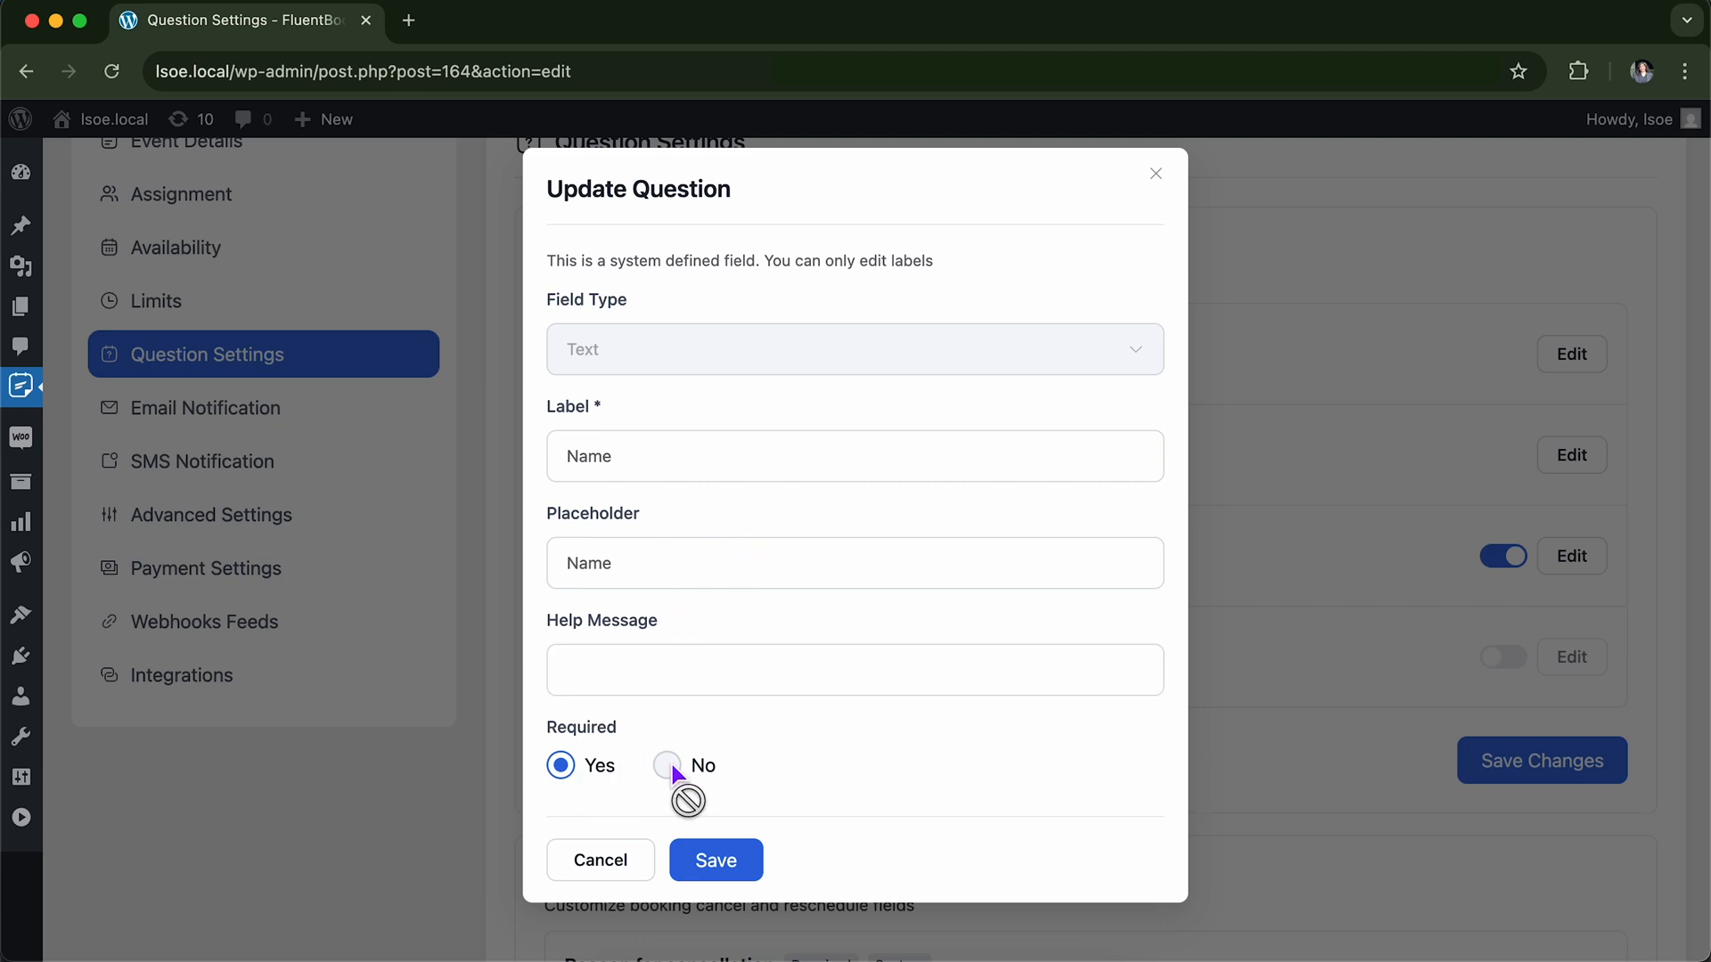
click(723, 858)
Start adding another booking question for invitees to the event's booking questions.
scroll(821, 668, up, 1)
scroll(821, 668, down, 3)
scroll(822, 669, up, 3)
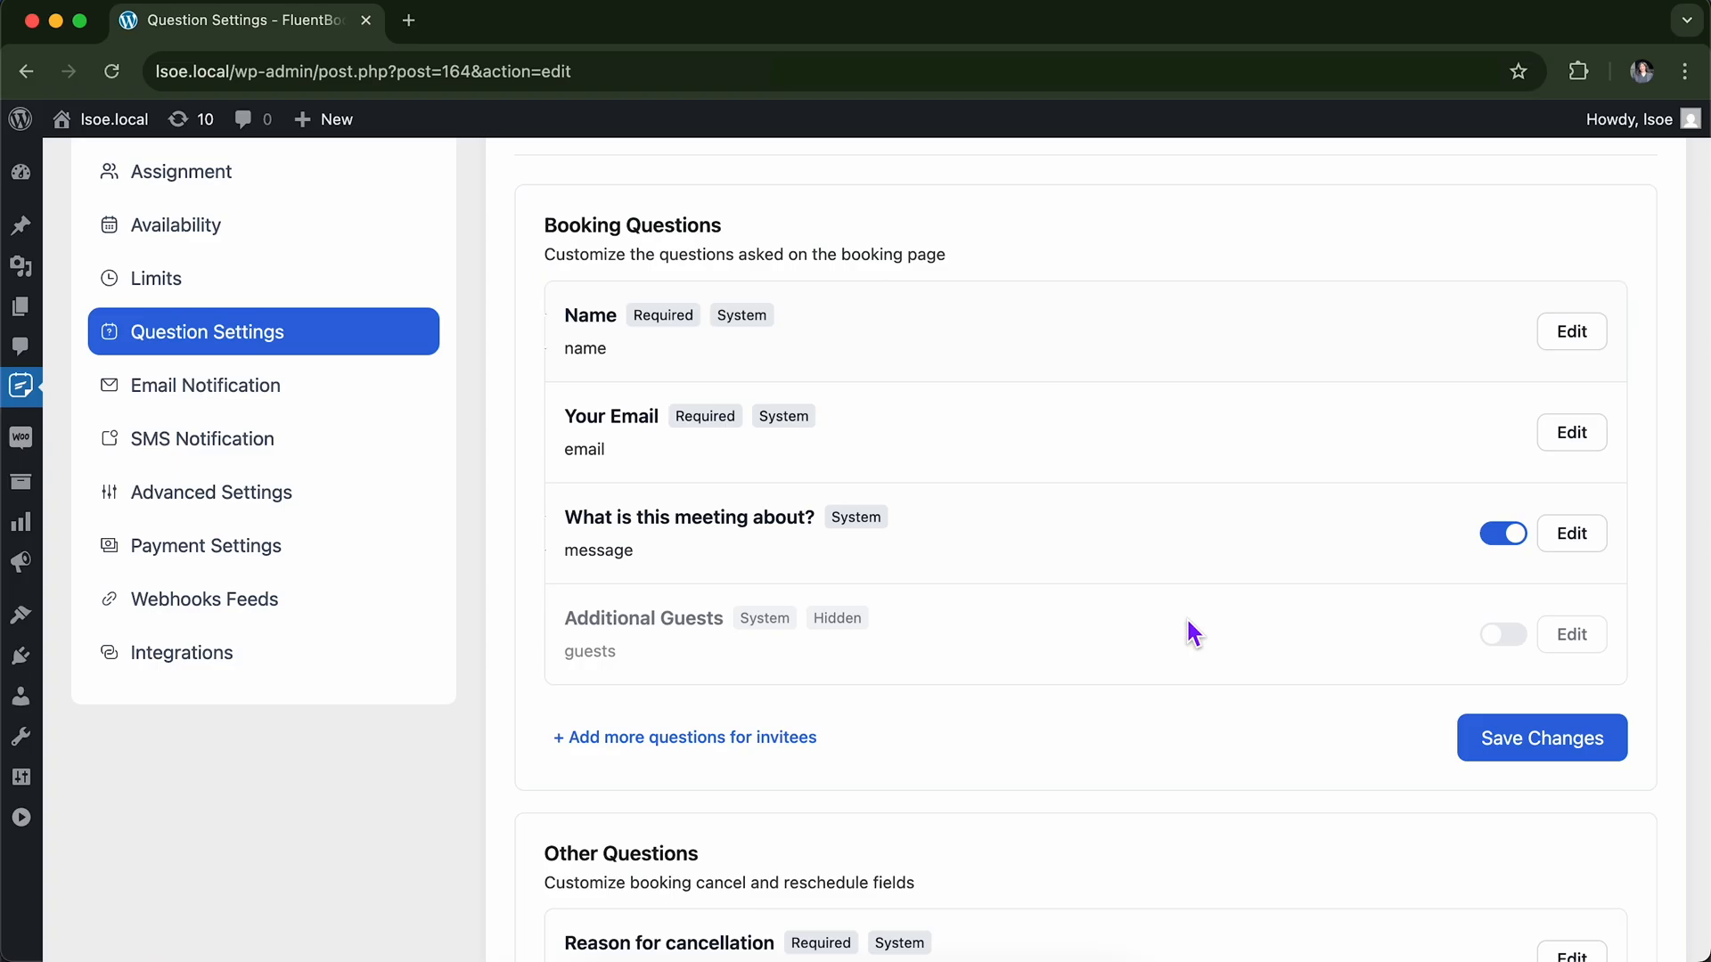
scroll(1138, 604, down, 2)
scroll(1498, 630, up, 3)
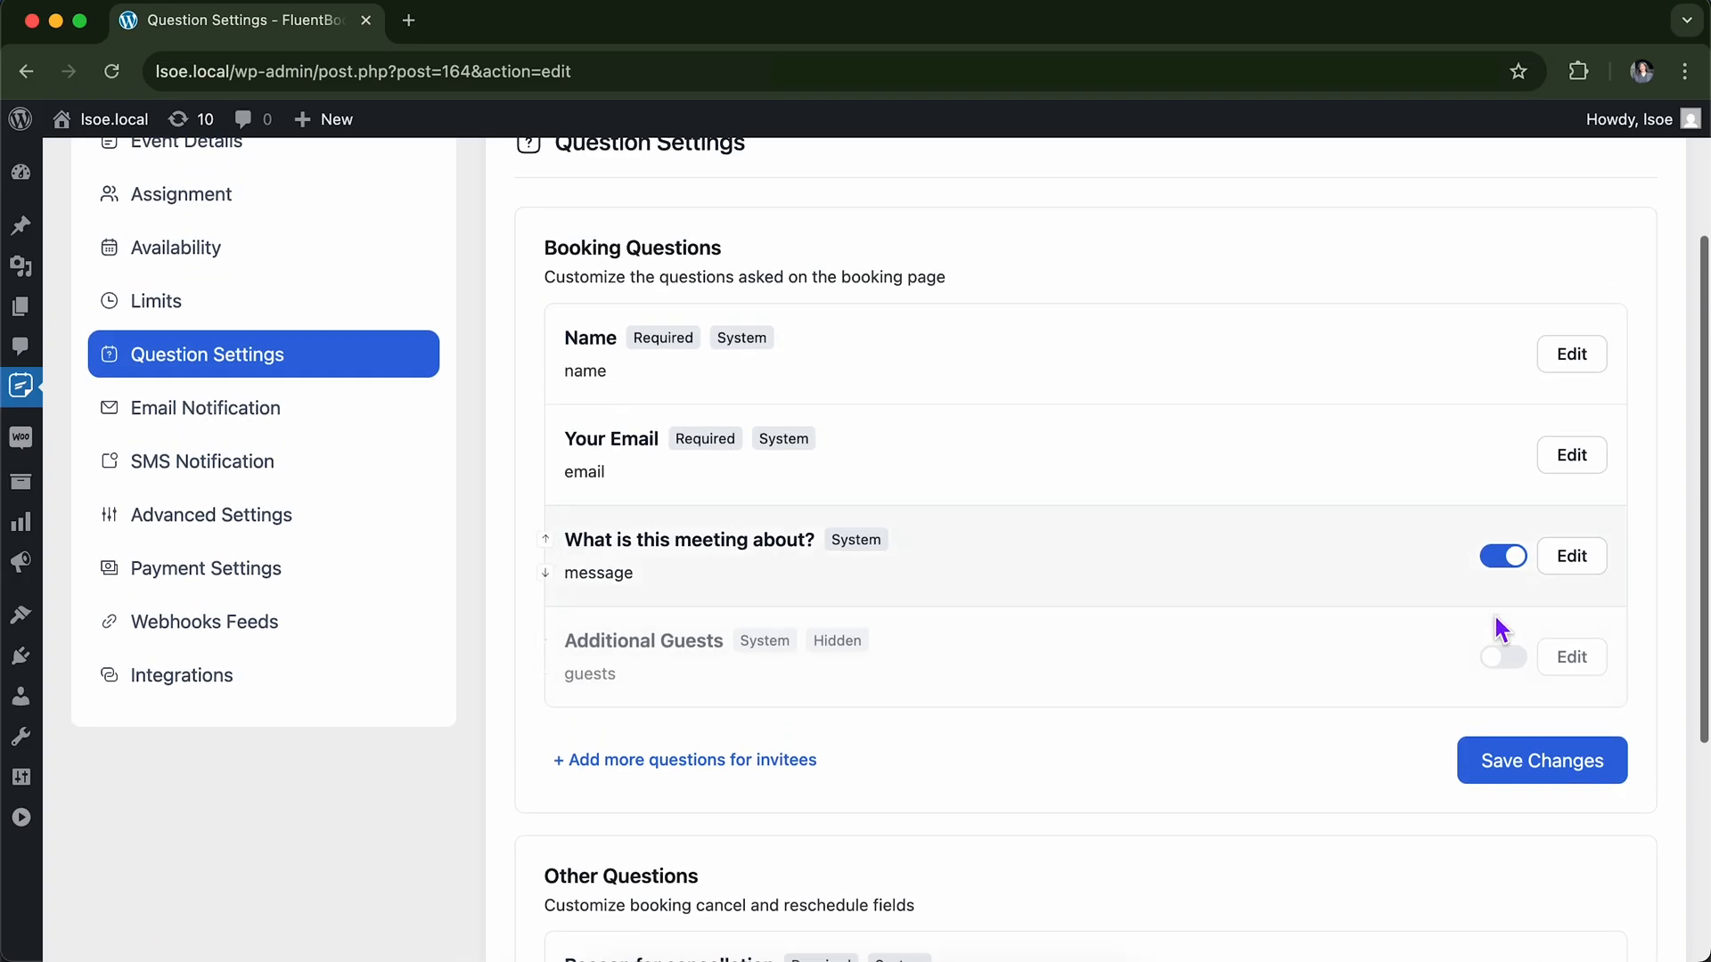
scroll(1150, 501, down, 1)
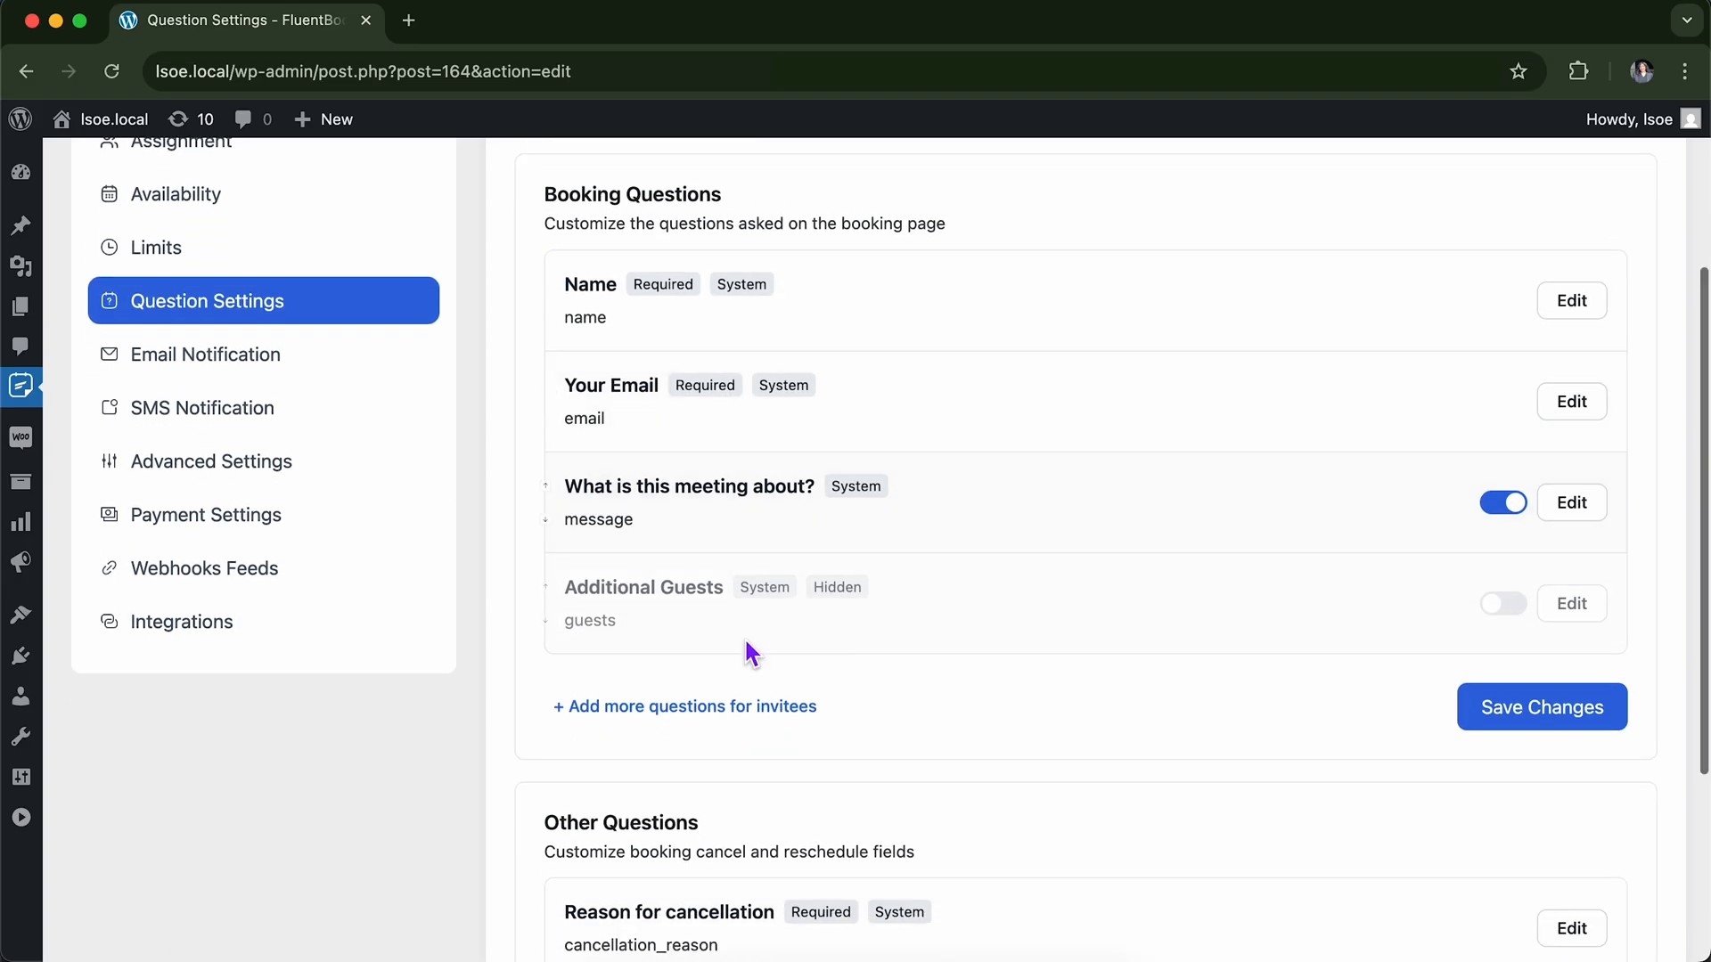
click(691, 717)
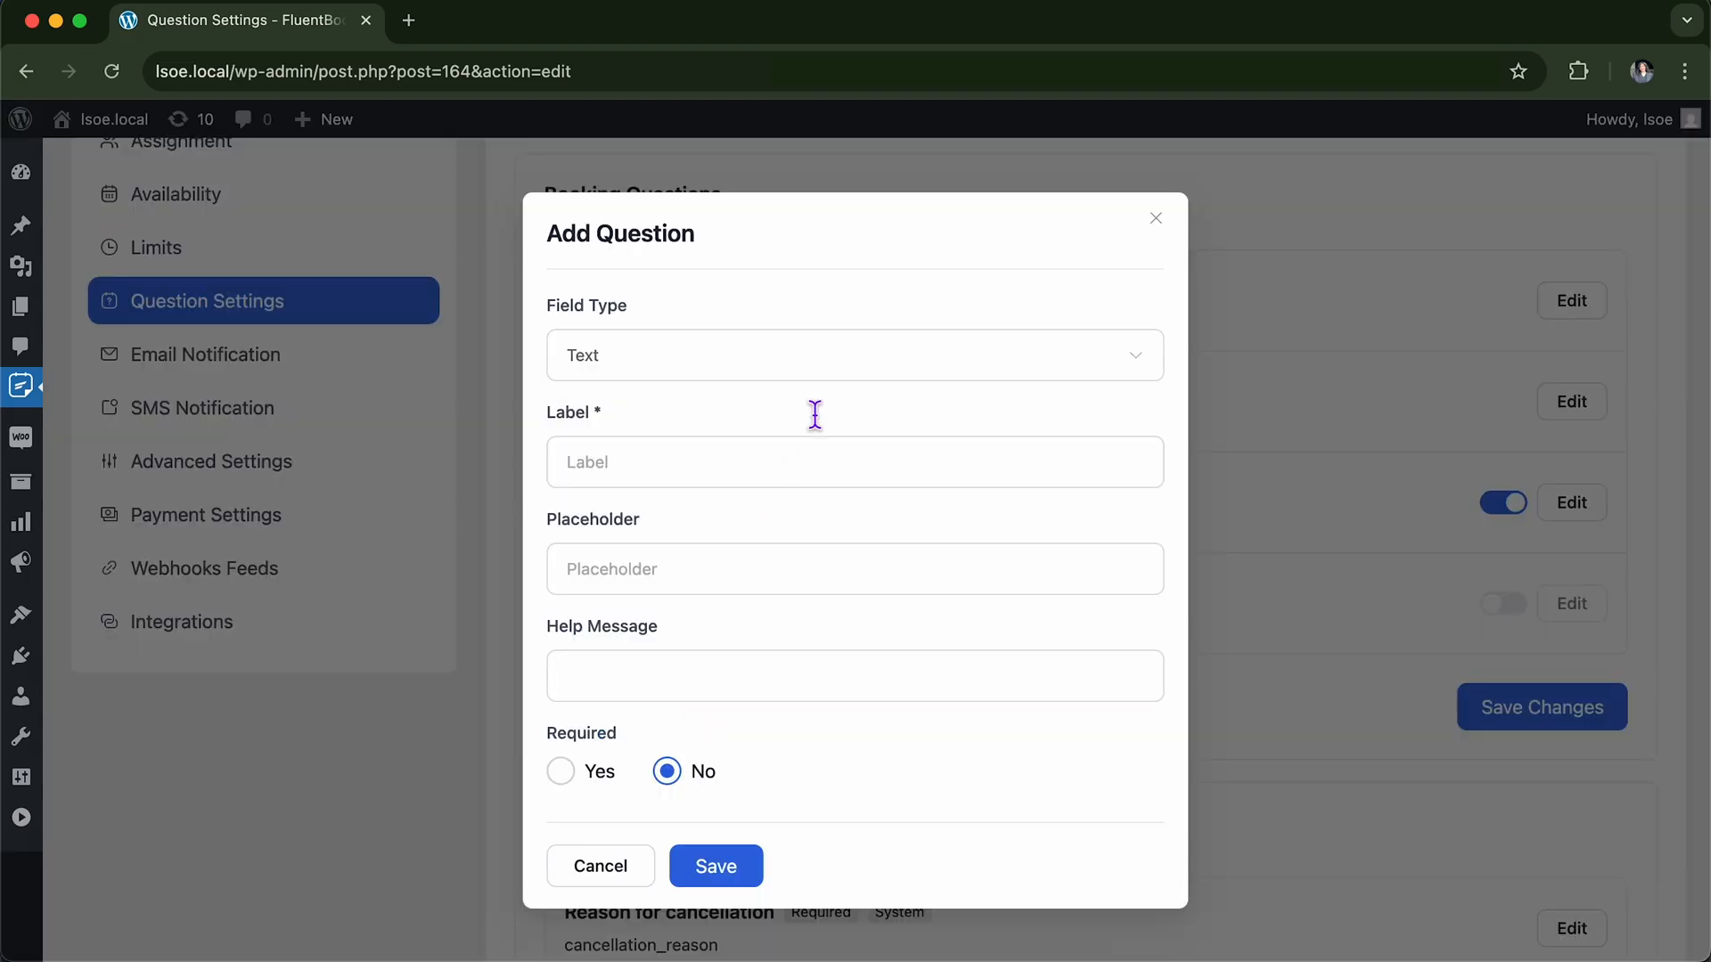
Browse the available field types and set the new question's field type to Terms & Conditions.
click(856, 376)
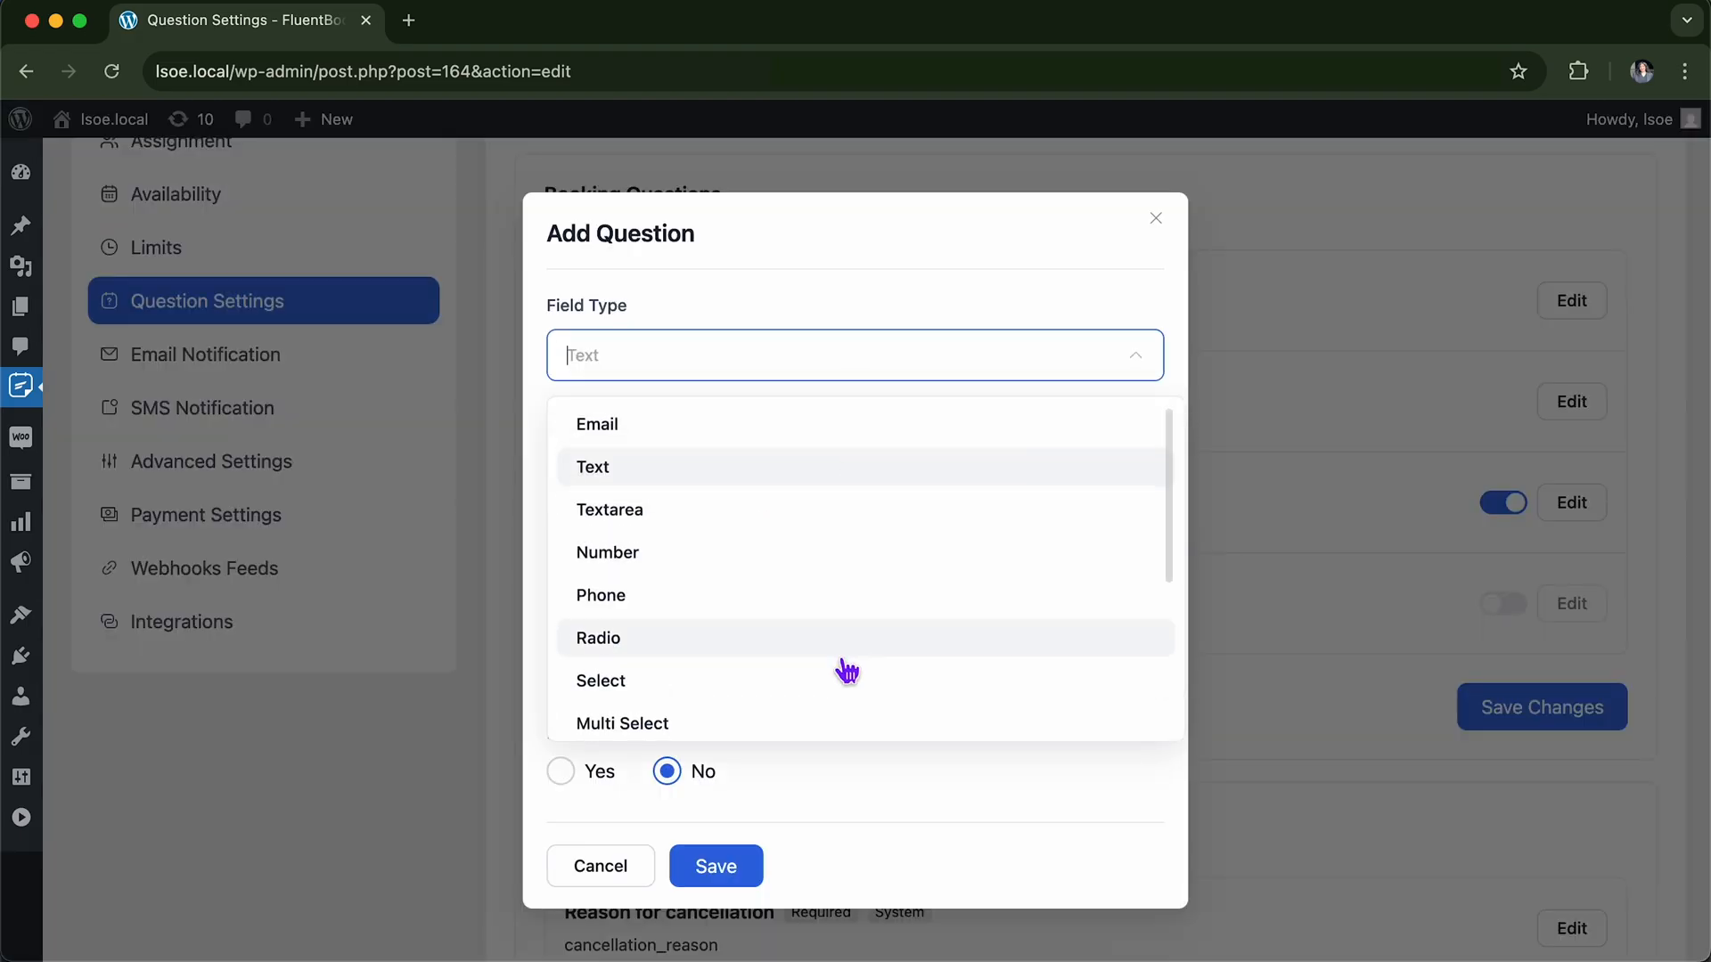
scroll(847, 670, down, 3)
scroll(847, 670, up, 5)
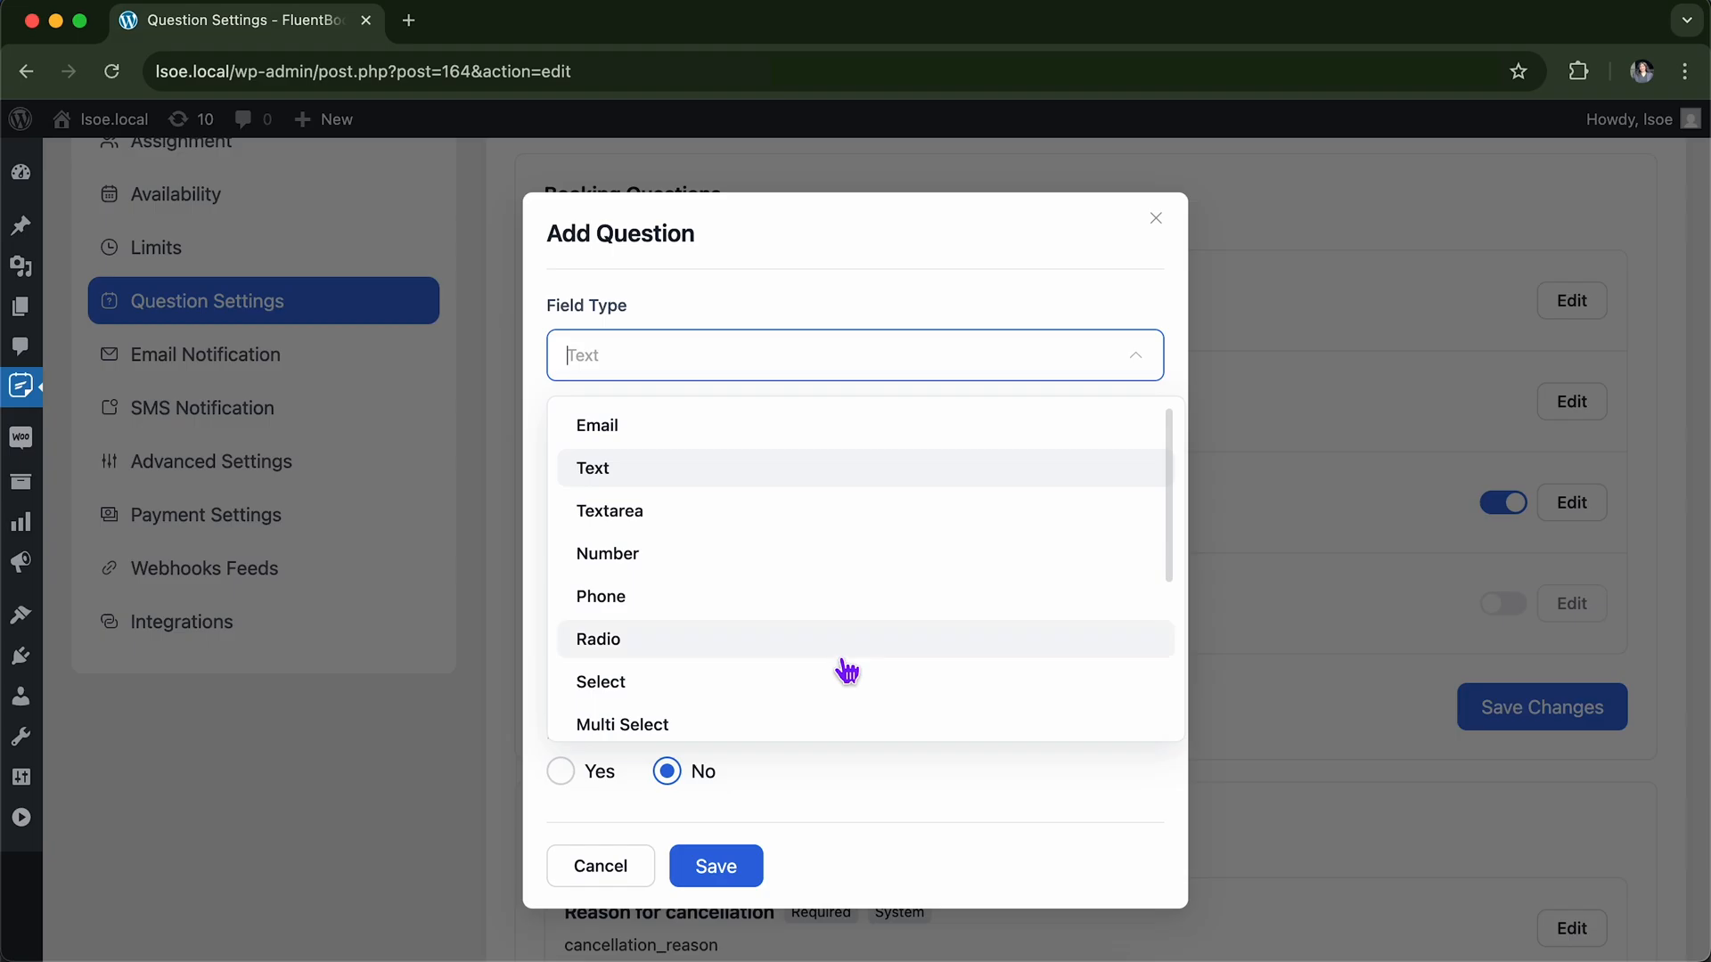
scroll(847, 670, down, 1)
scroll(836, 584, down, 3)
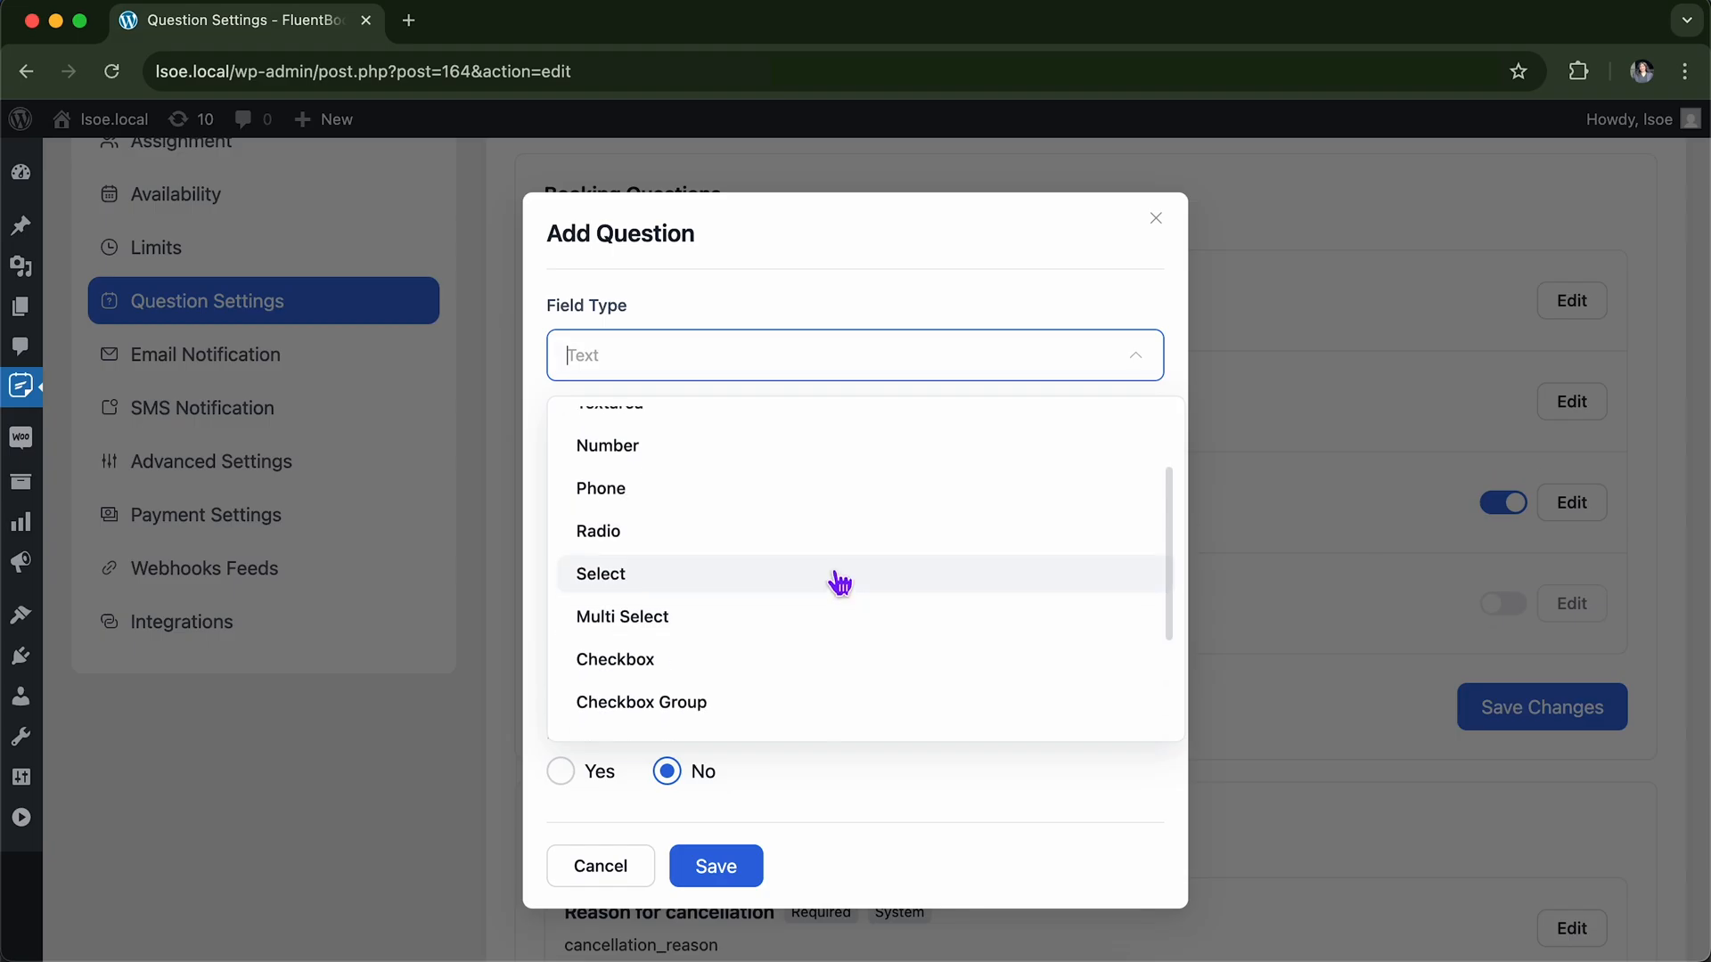
scroll(860, 524, down, 1)
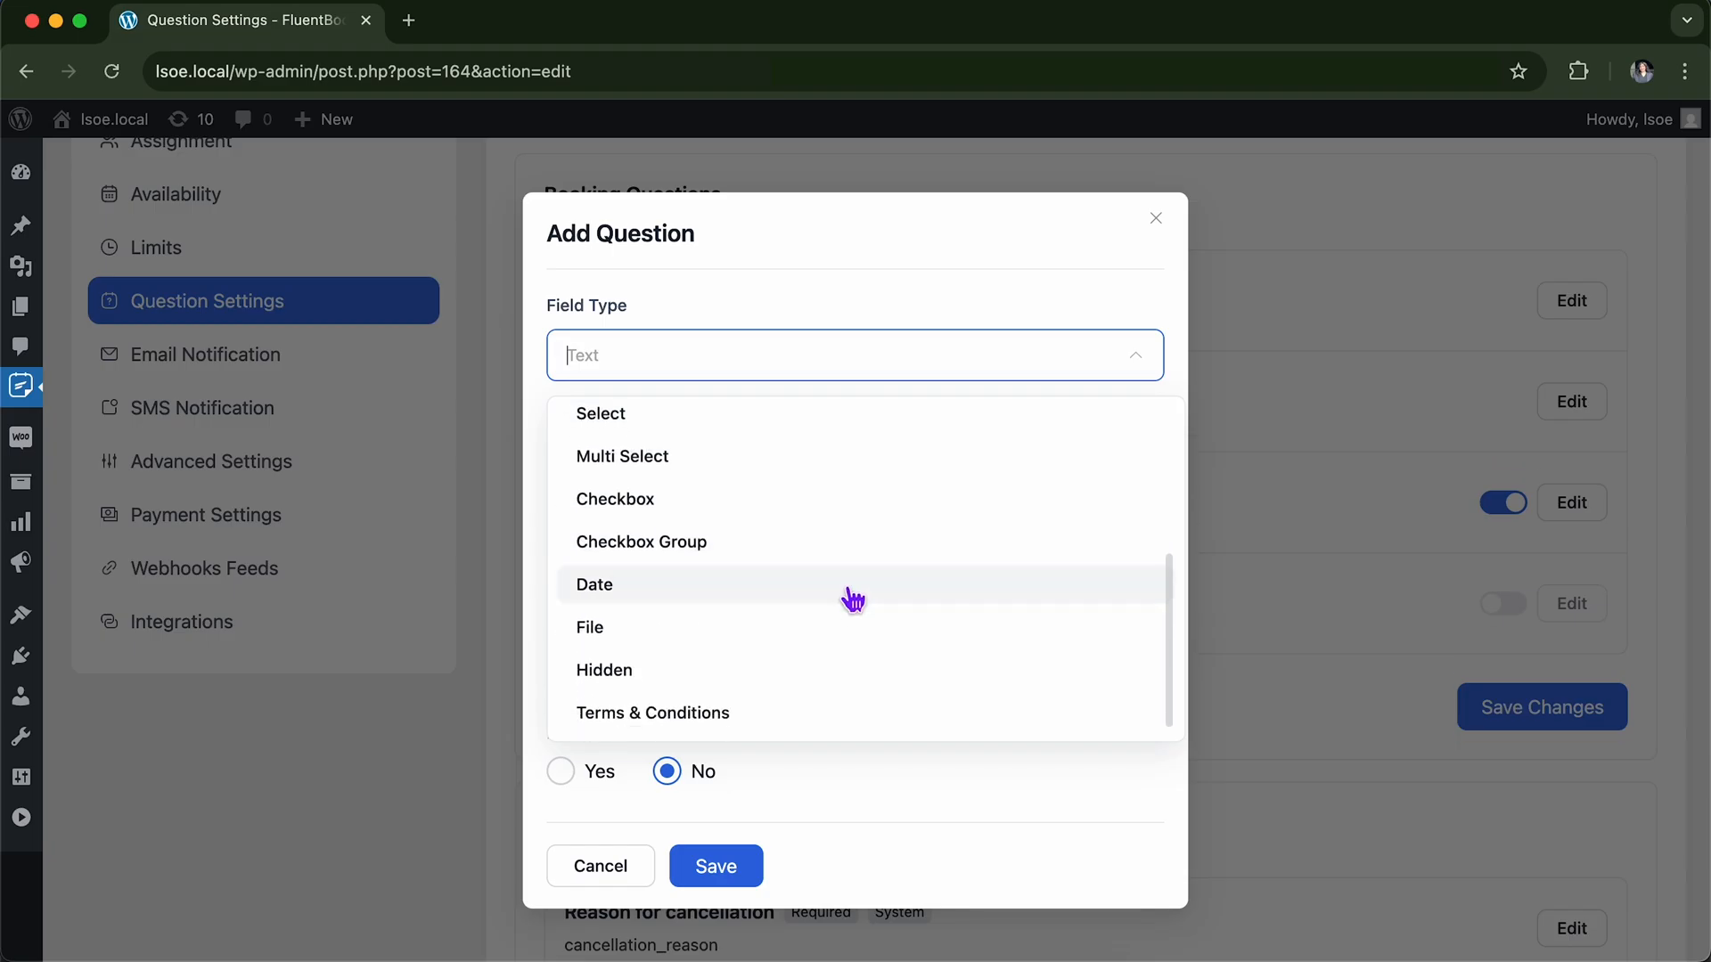
click(773, 720)
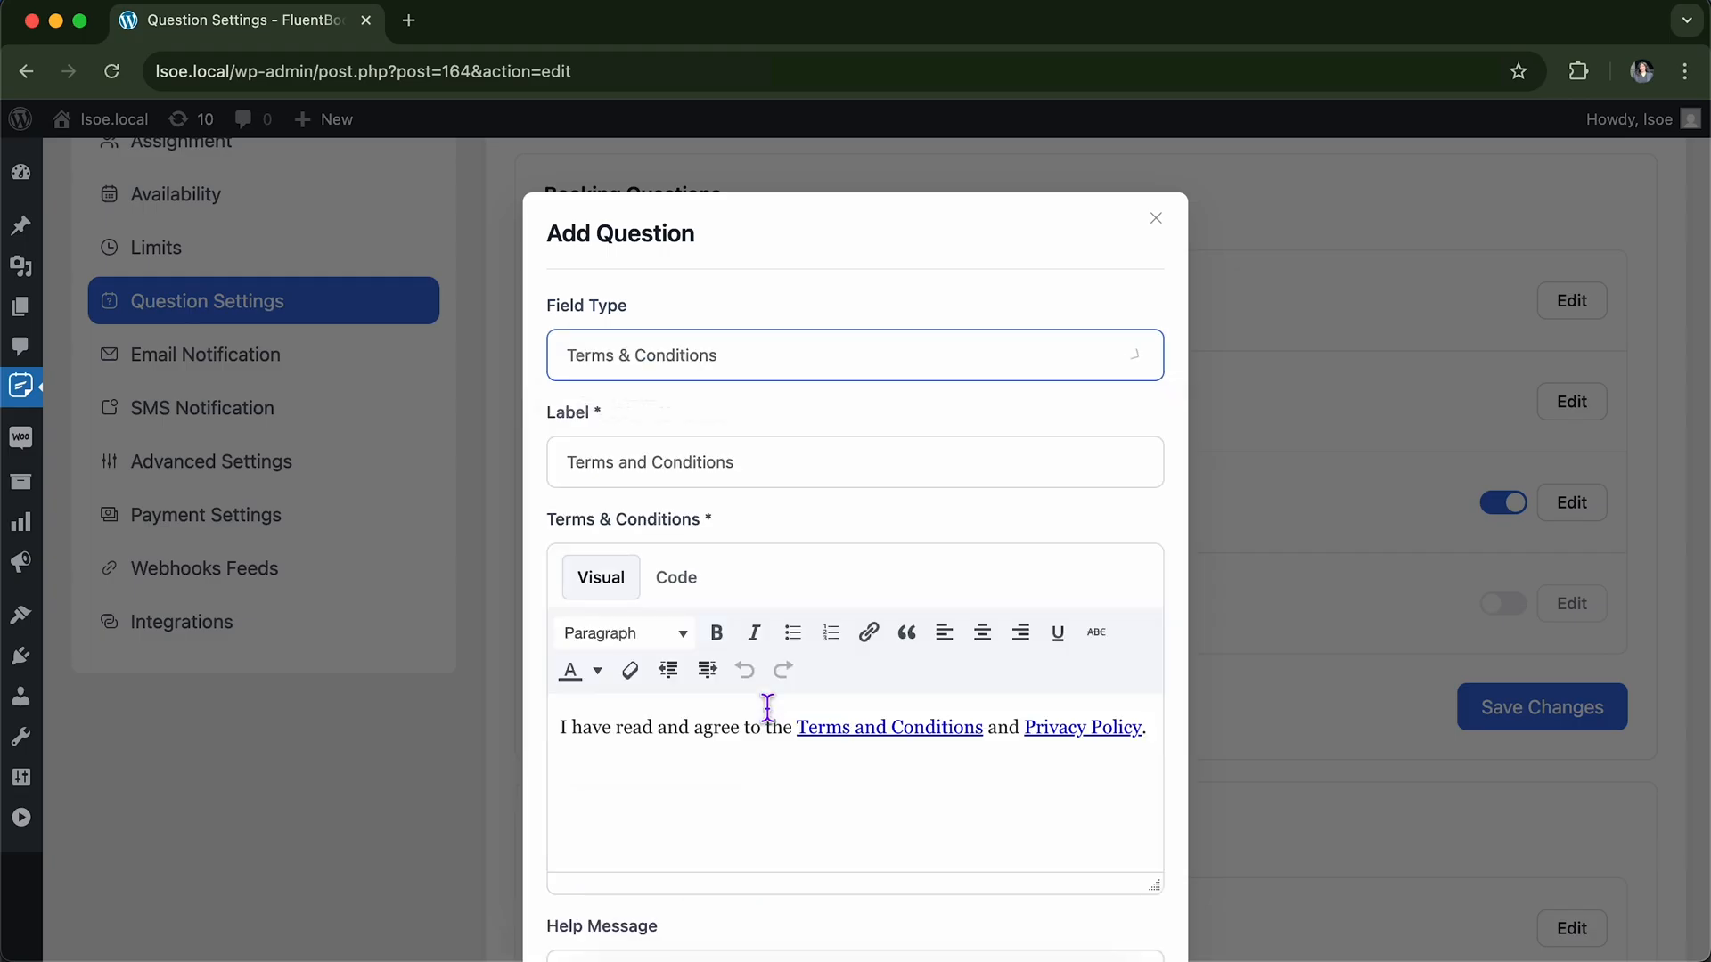
Examine the Terms and Conditions question's label, agreement text and help message field.
scroll(843, 580, down, 2)
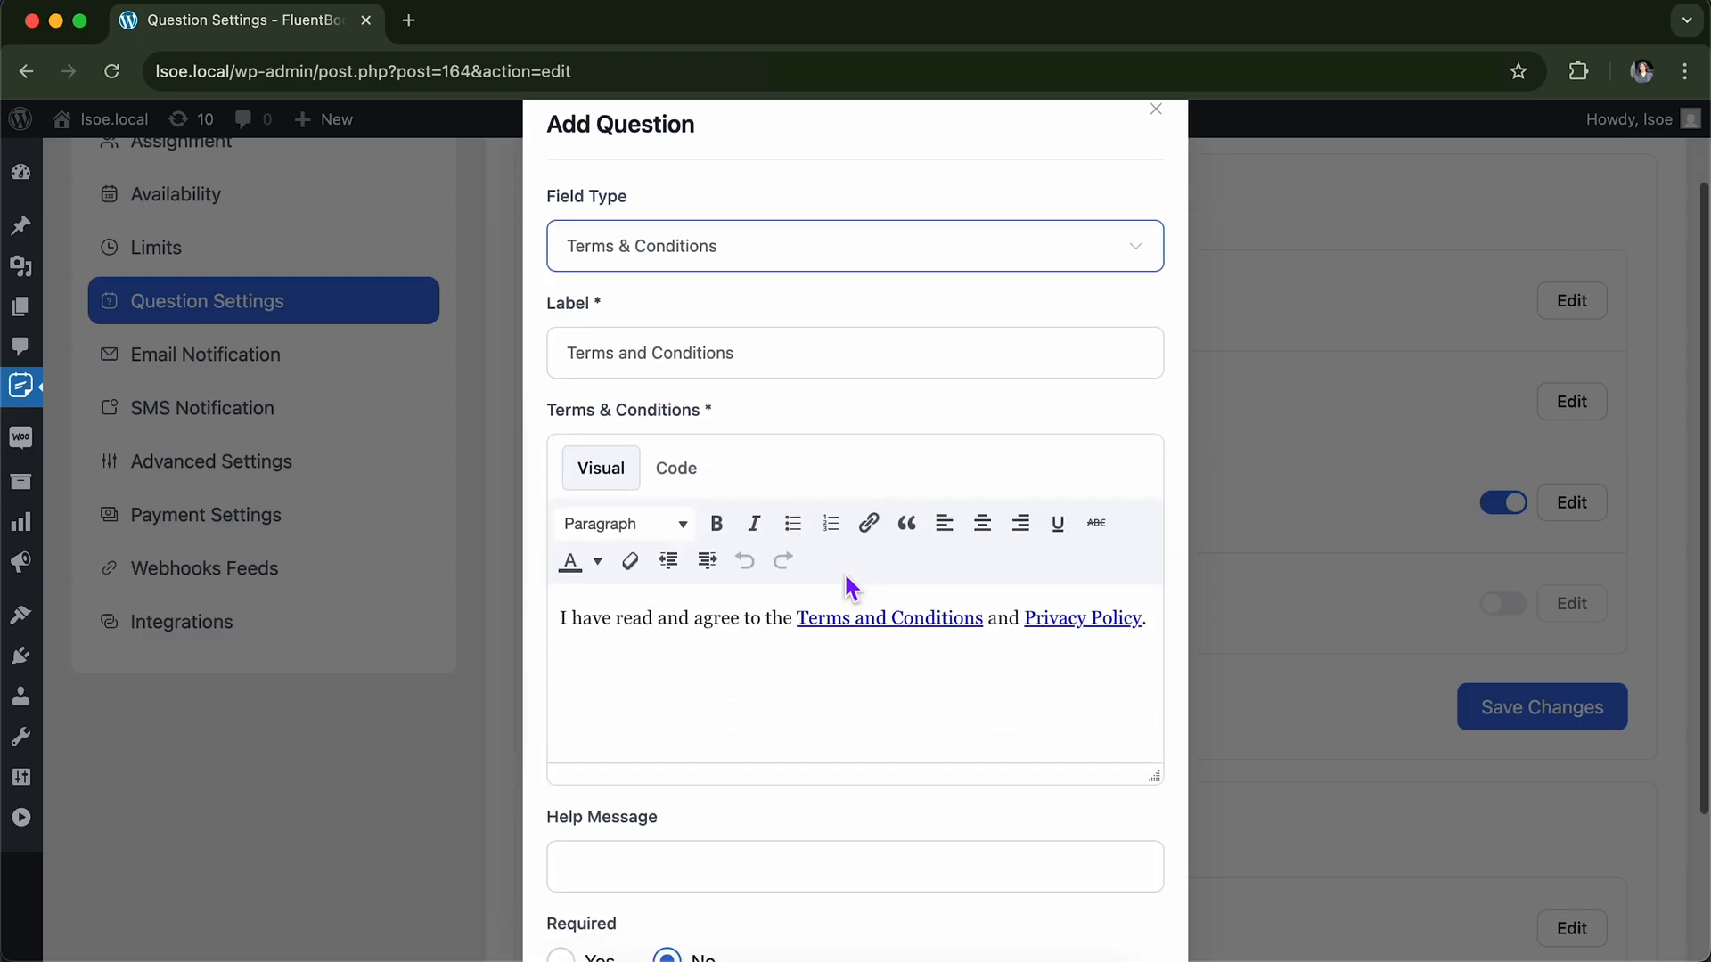
click(836, 357)
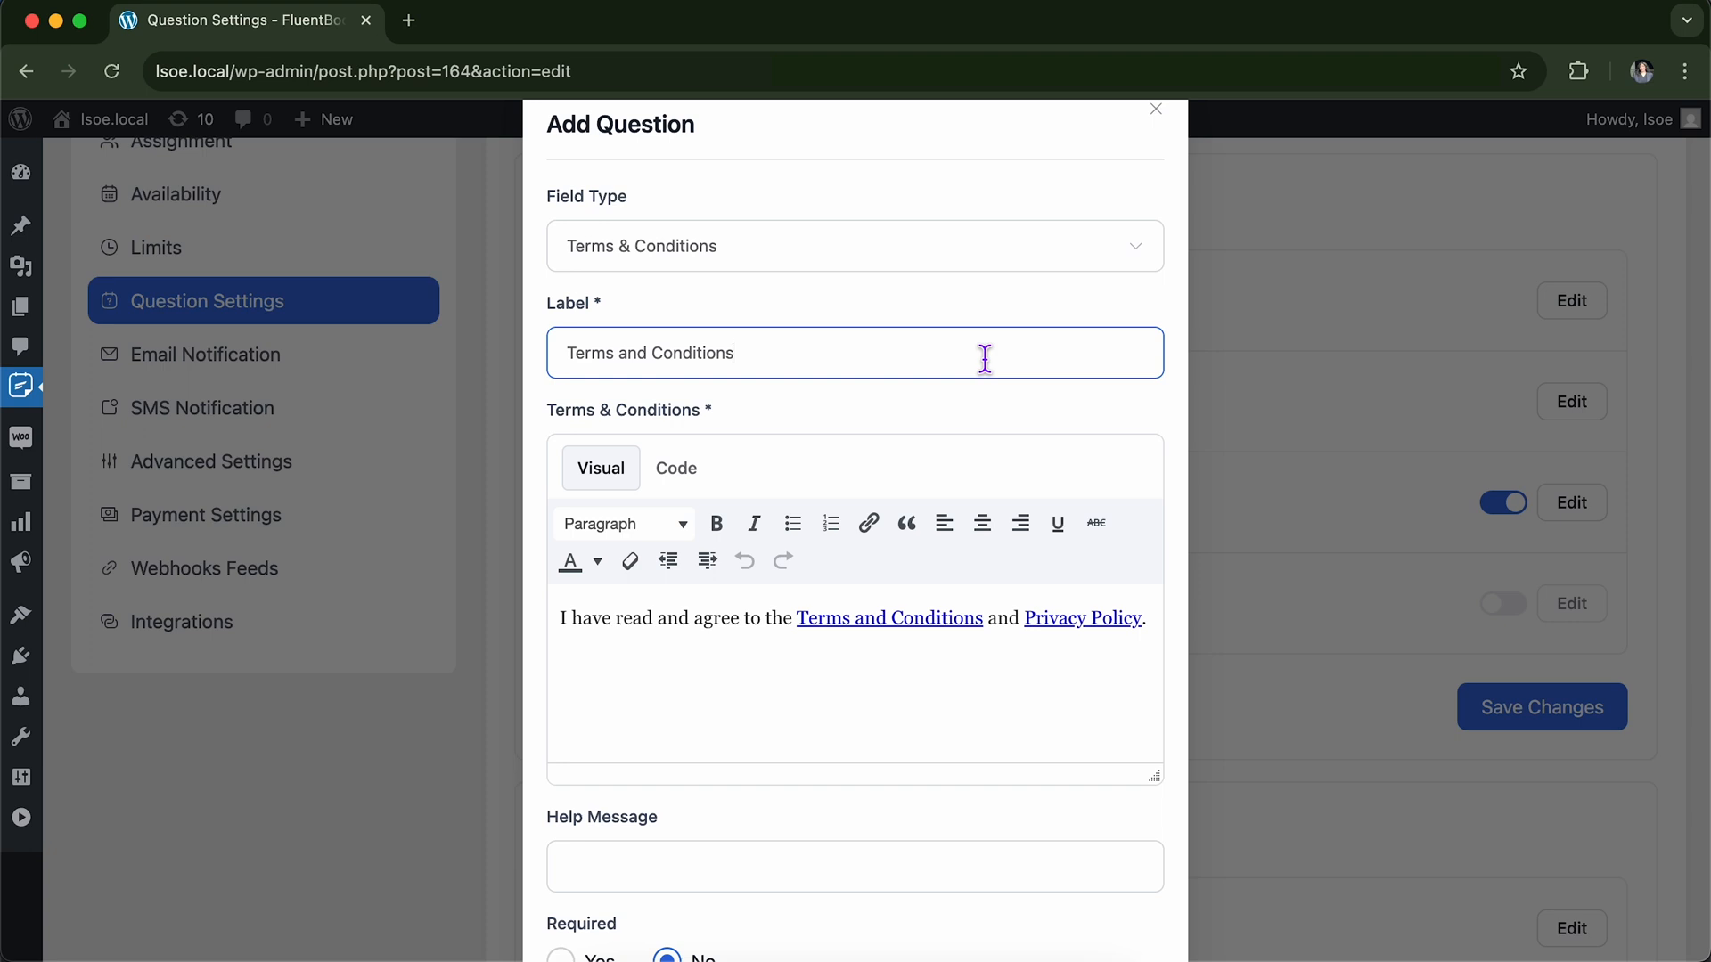
scroll(903, 595, down, 1)
scroll(903, 596, down, 1)
click(811, 573)
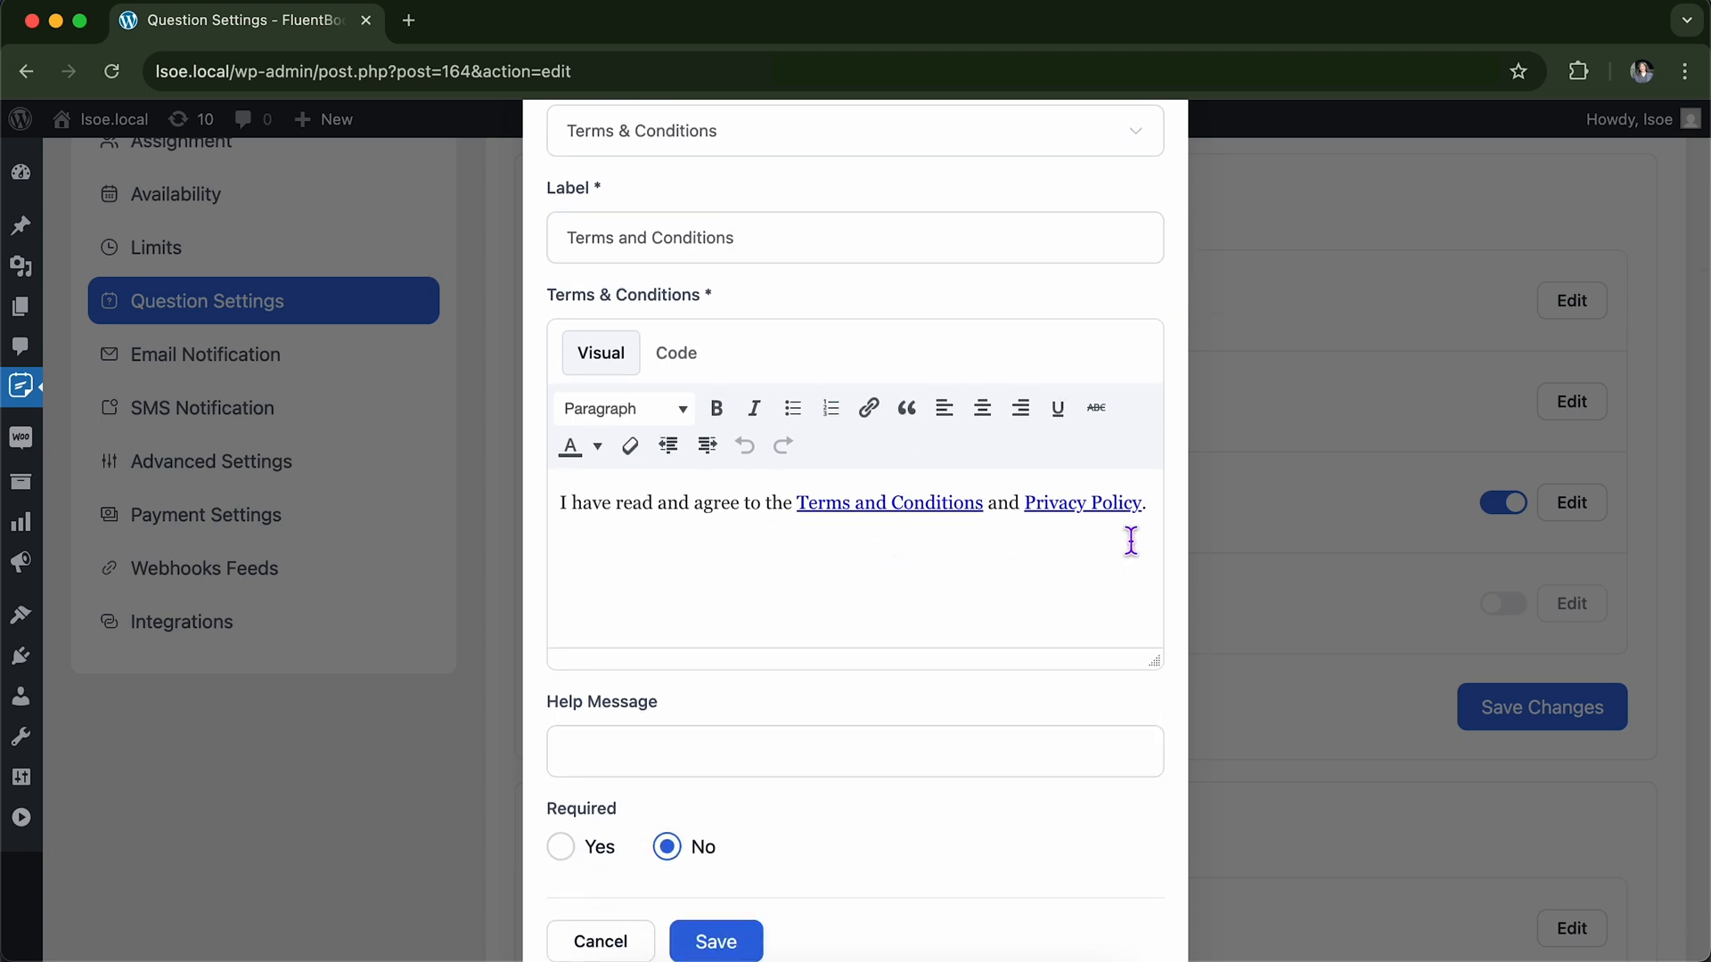
drag(1147, 513, 581, 495)
click(1041, 553)
scroll(901, 653, down, 2)
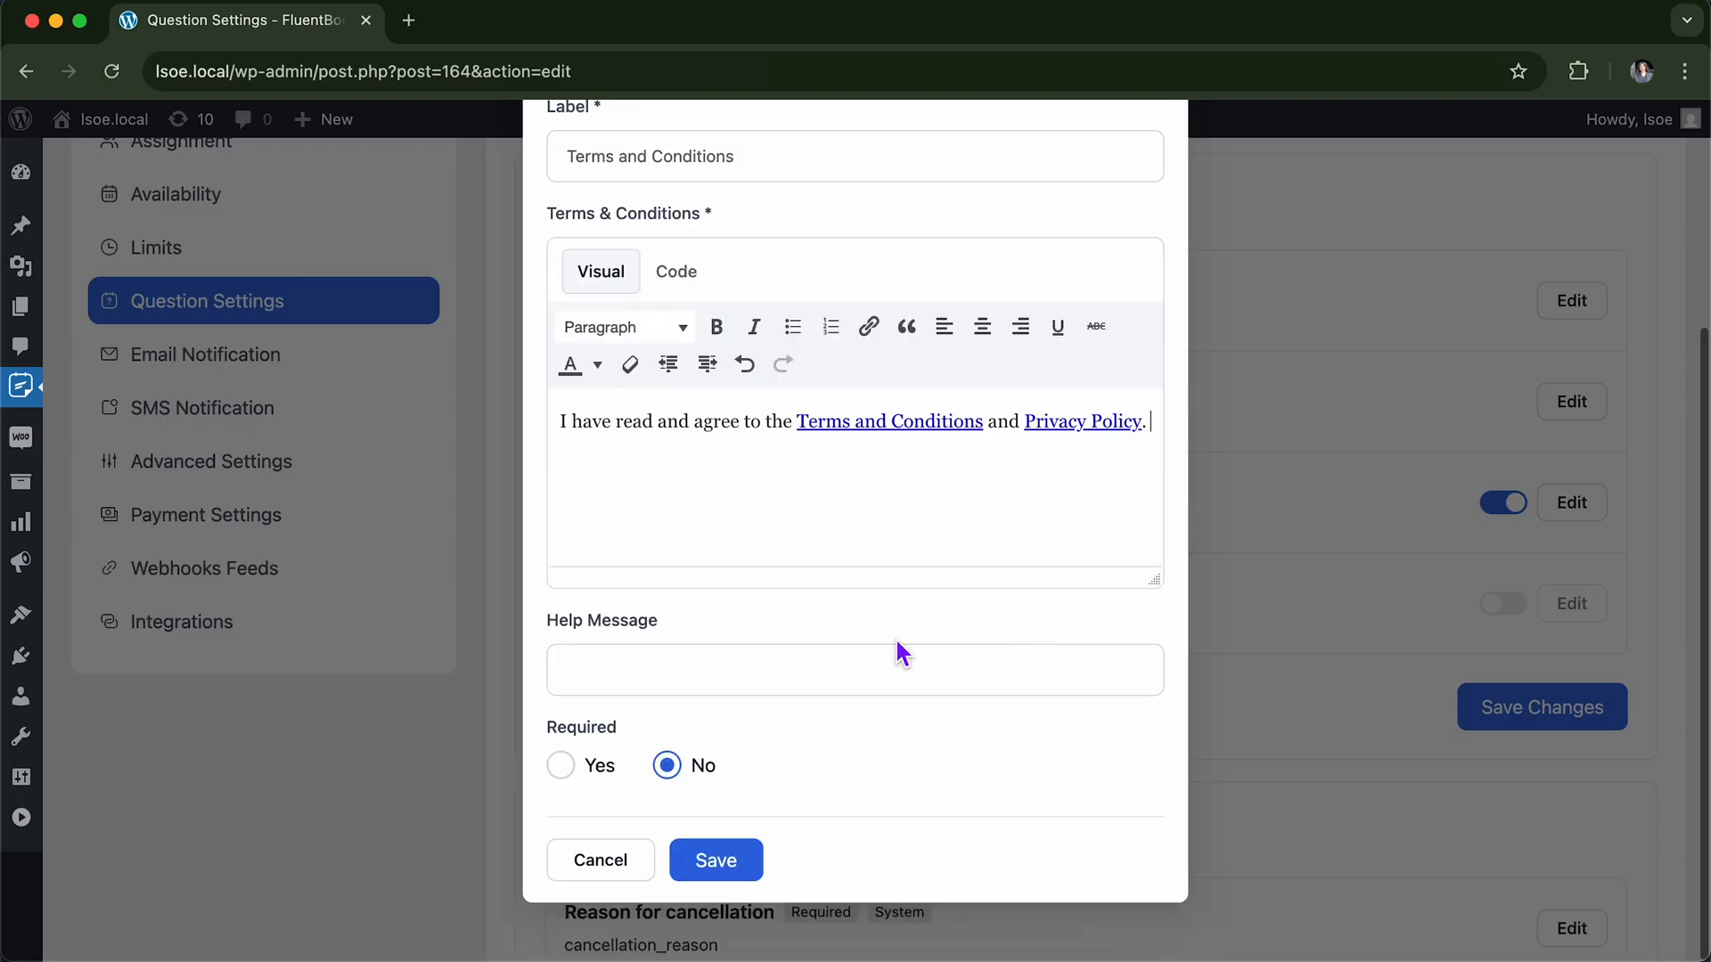
Make the Terms and Conditions question required and save it.
click(563, 765)
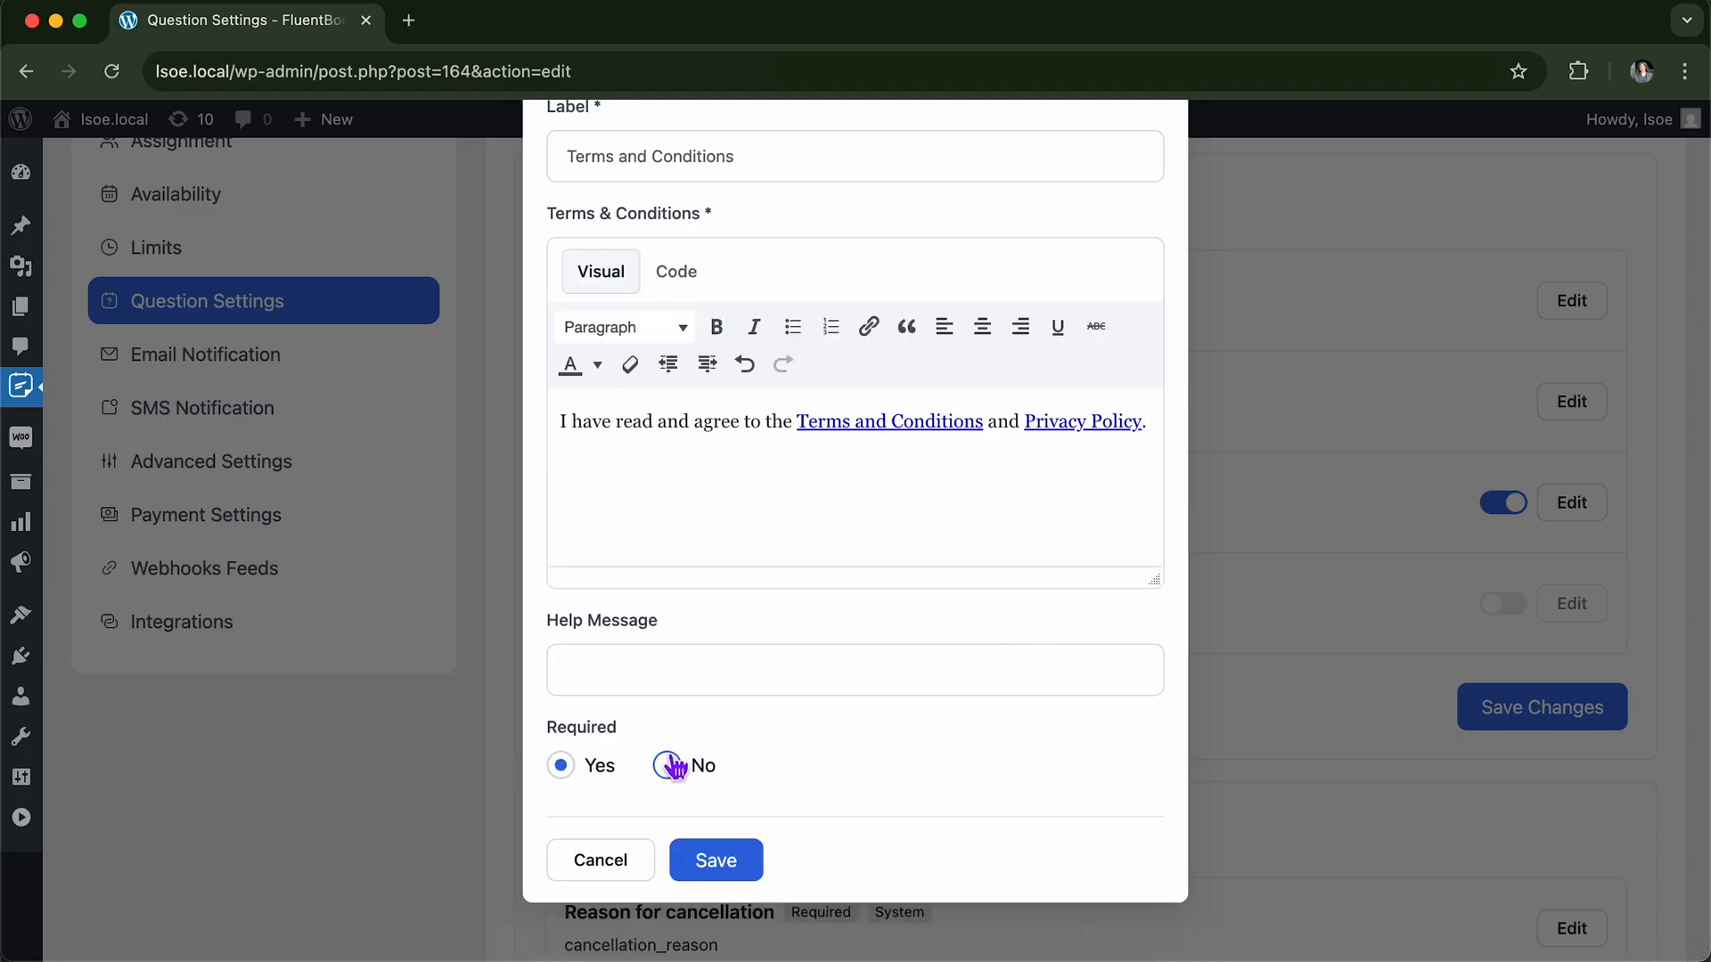
click(561, 768)
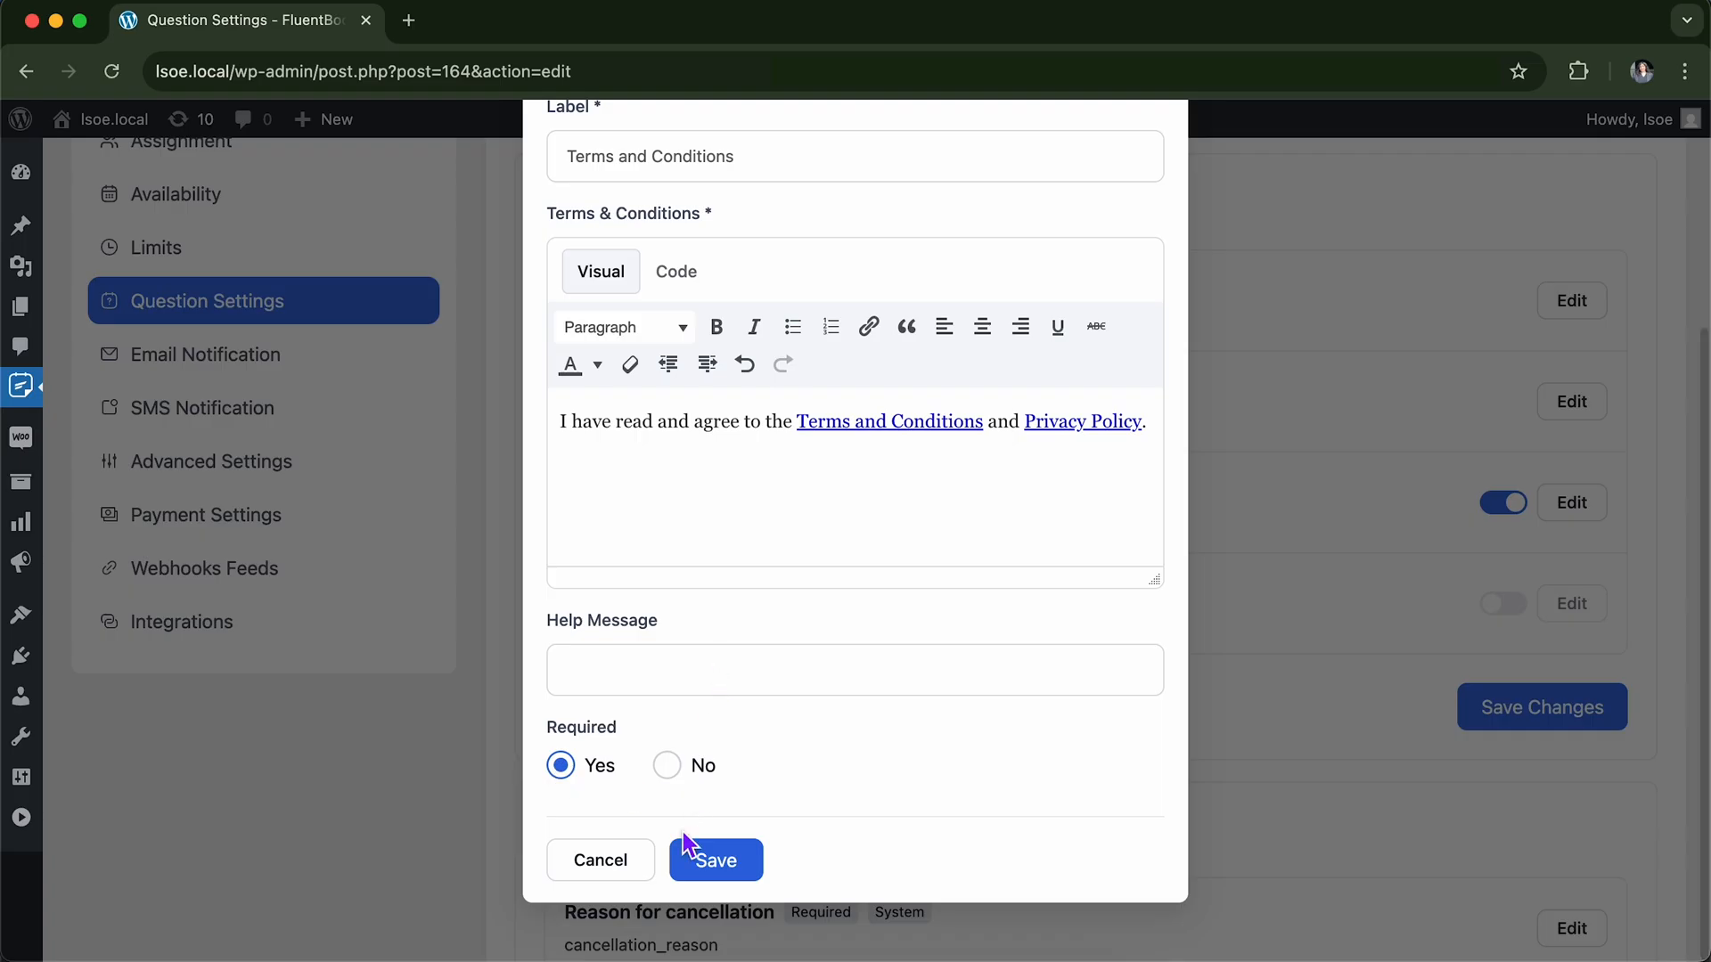
click(736, 878)
scroll(814, 810, down, 2)
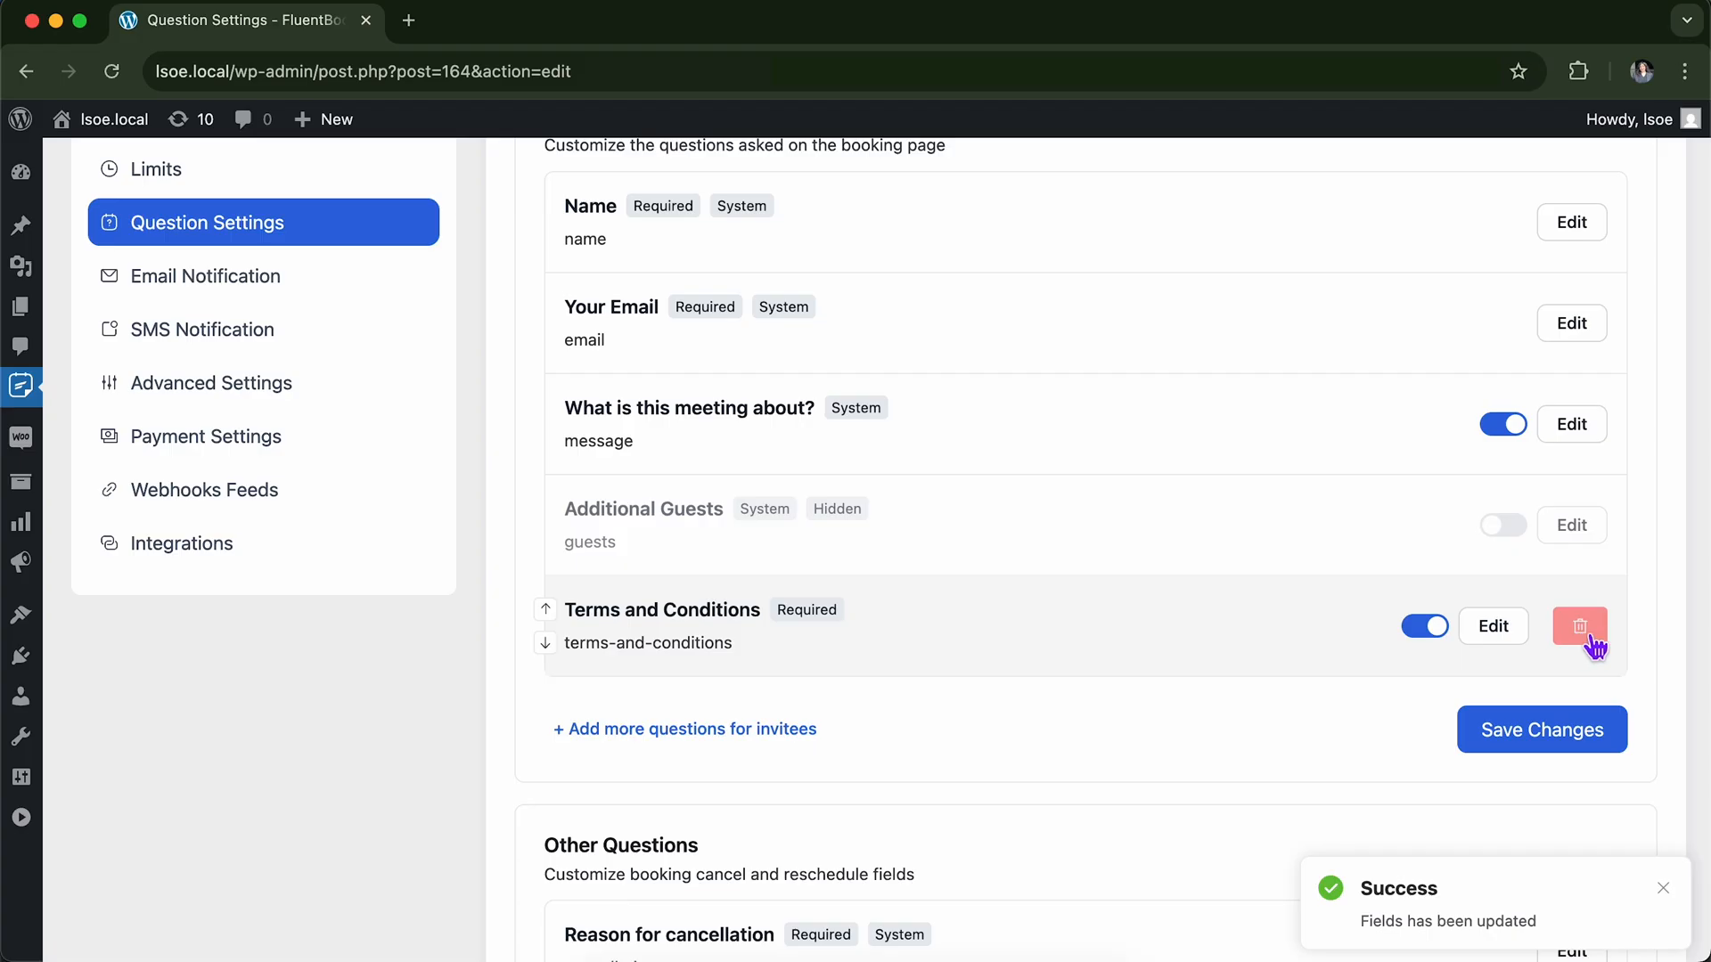
Open the "Reason for cancellation" question, examine its label, placeholder and required setting, and close it without changes.
scroll(1339, 698, up, 2)
scroll(1340, 699, down, 4)
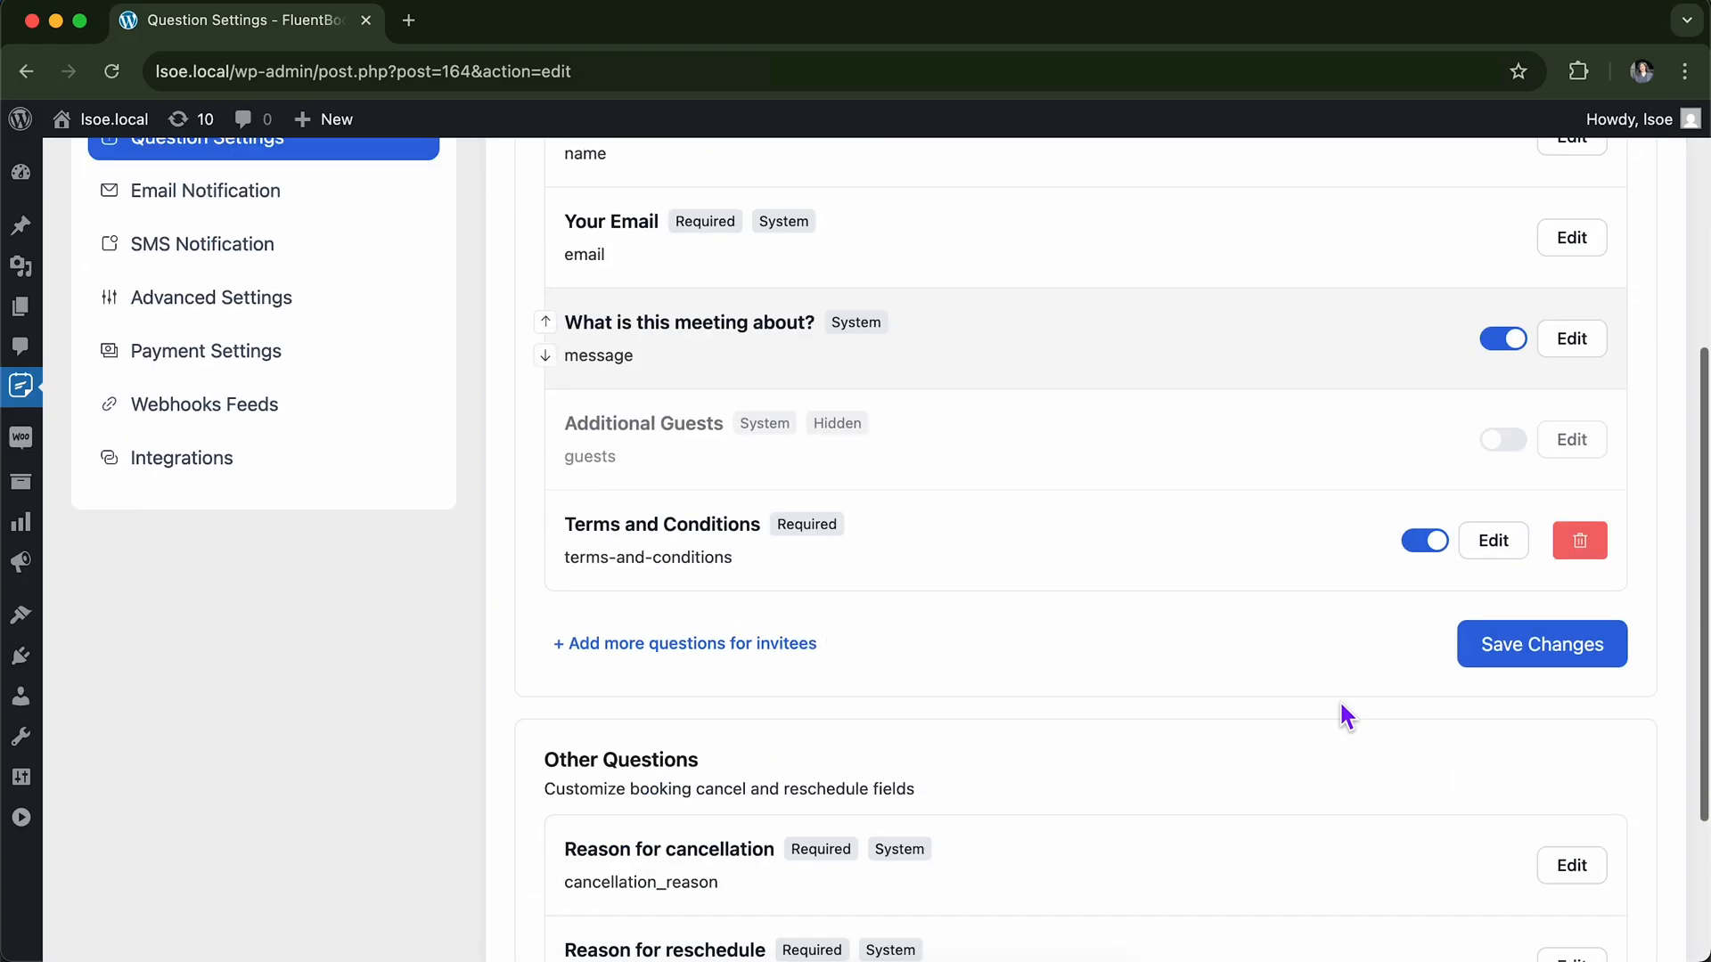
scroll(1346, 716, down, 2)
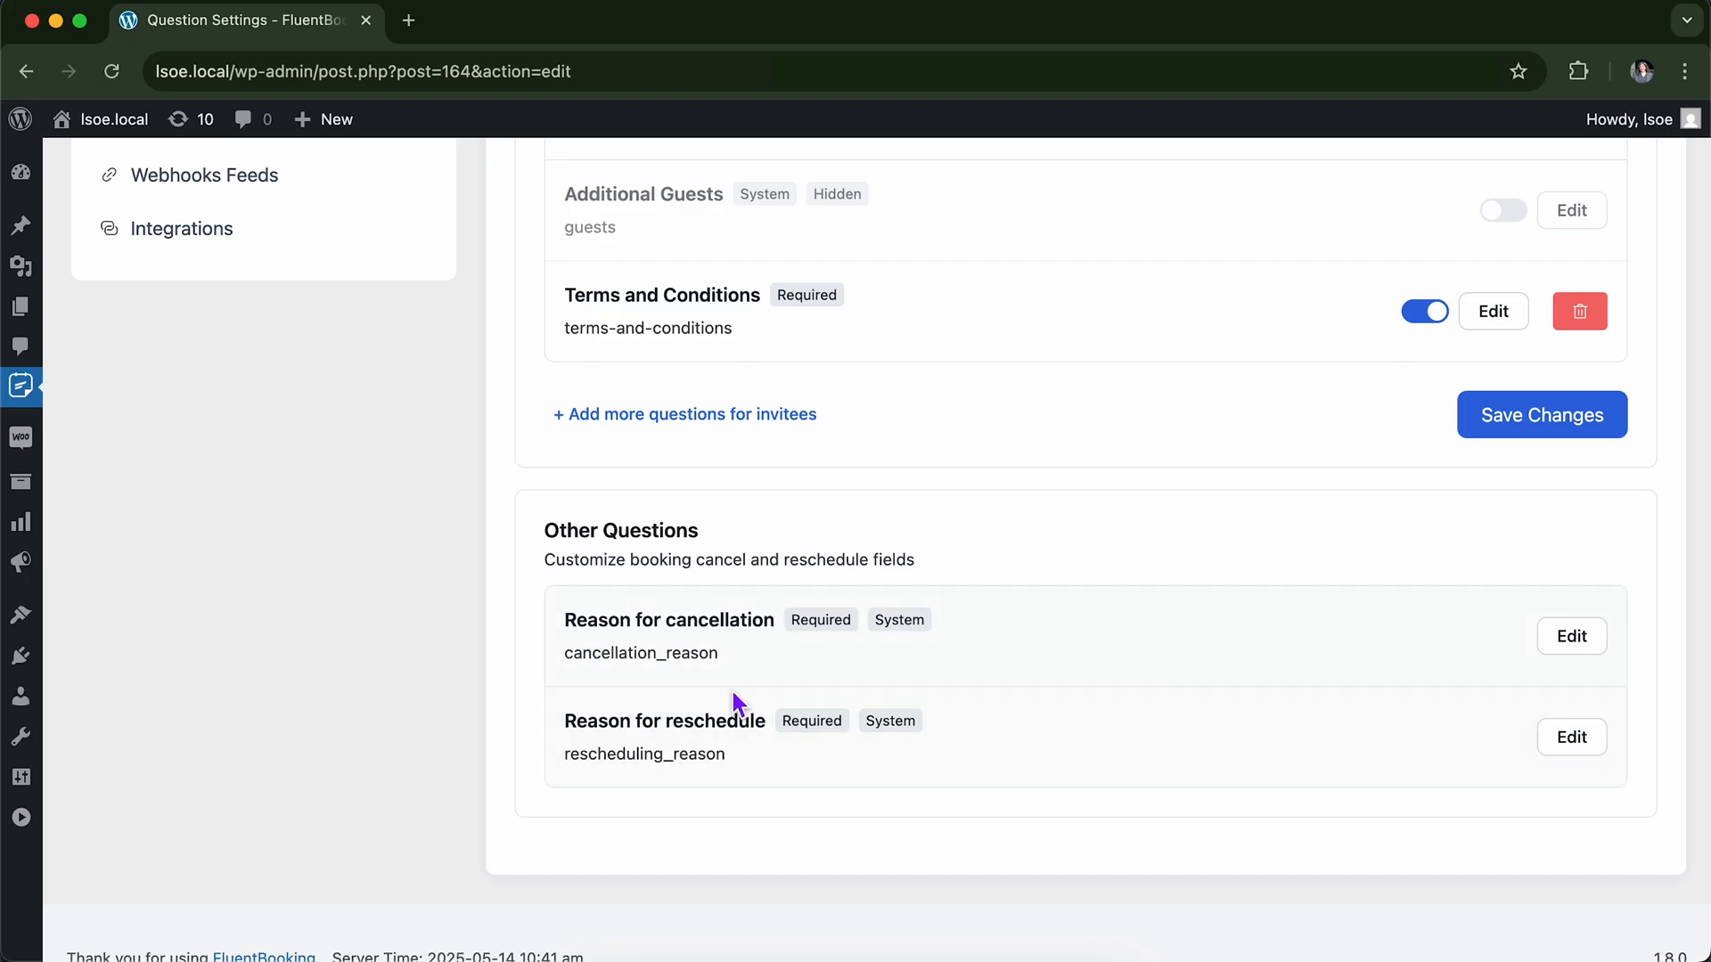
click(1579, 643)
scroll(884, 678, down, 1)
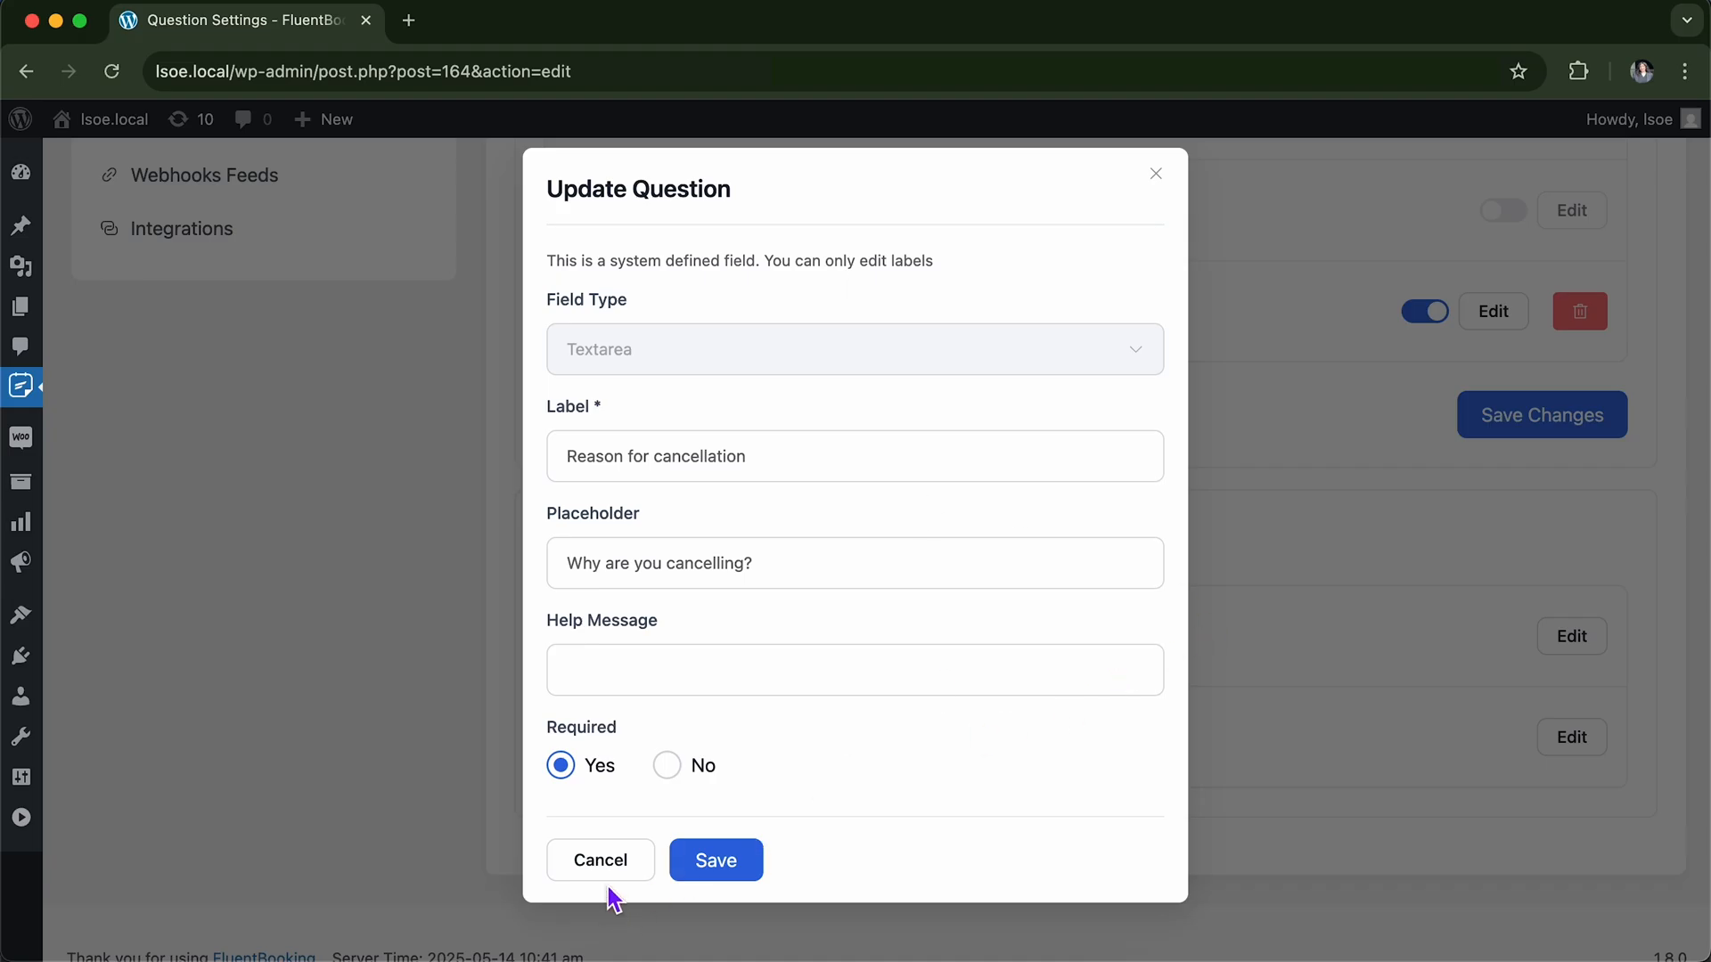
click(623, 860)
Review the full list of booking questions and the cancellation and reschedule questions.
scroll(889, 661, up, 5)
scroll(890, 661, down, 5)
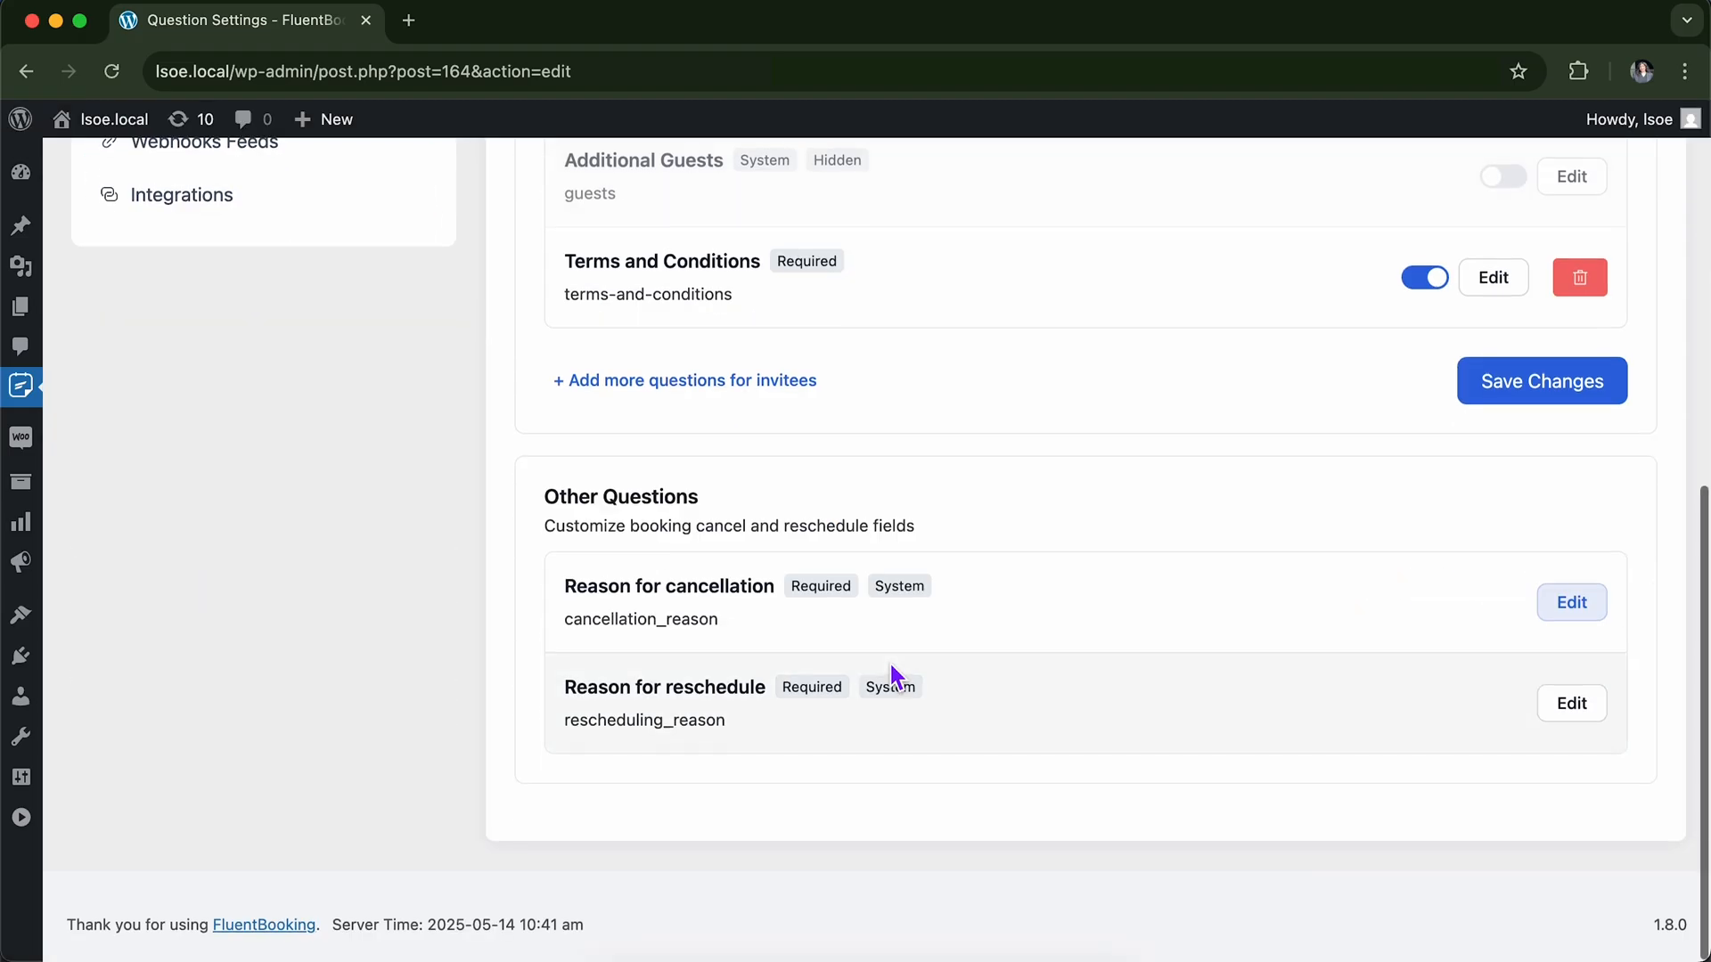
scroll(889, 661, up, 7)
scroll(863, 816, down, 1)
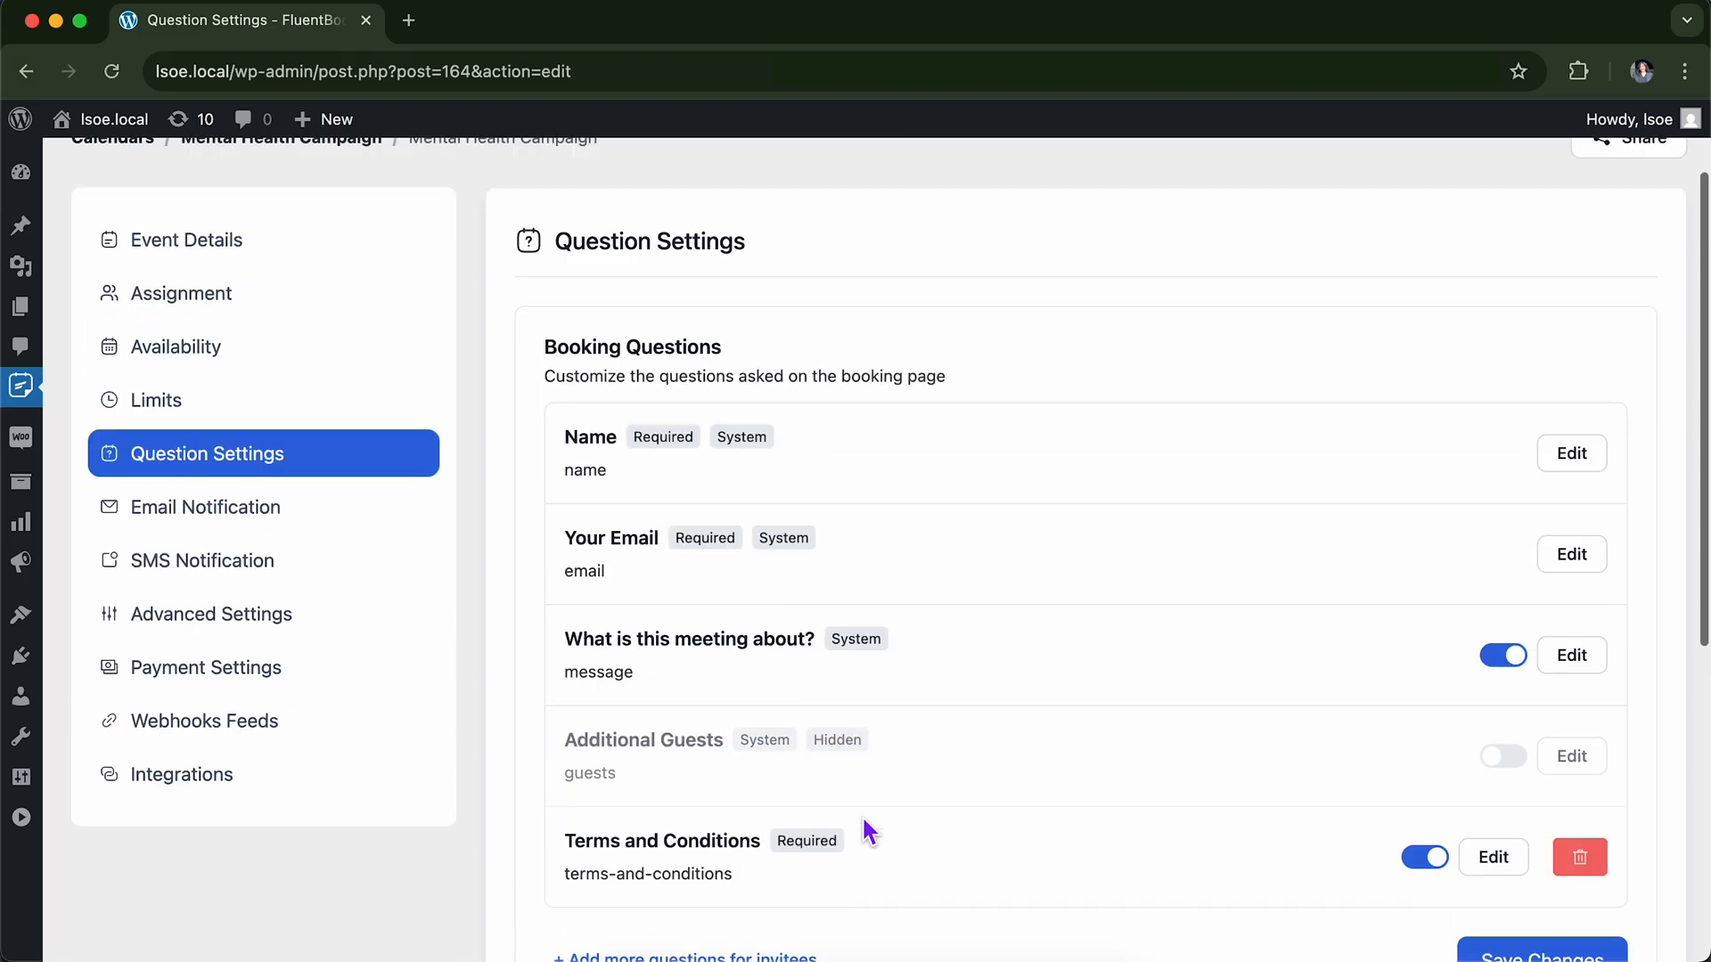
scroll(863, 816, up, 2)
scroll(863, 816, down, 5)
scroll(863, 816, down, 1)
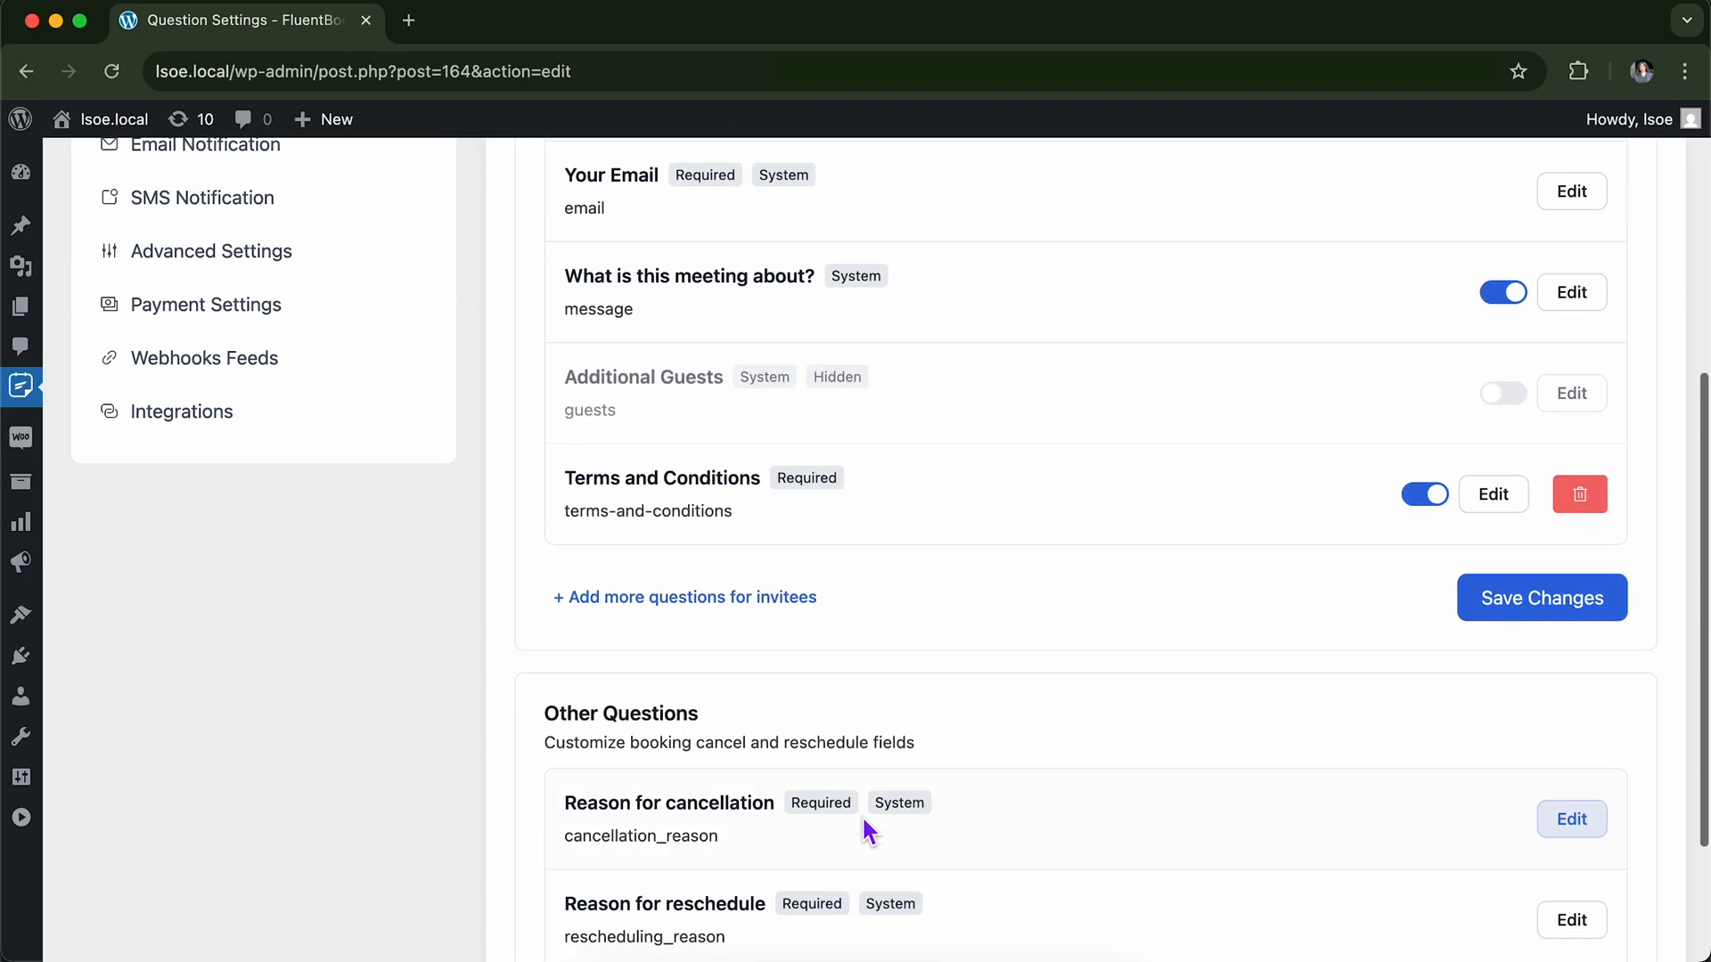
scroll(863, 816, up, 4)
scroll(811, 645, down, 2)
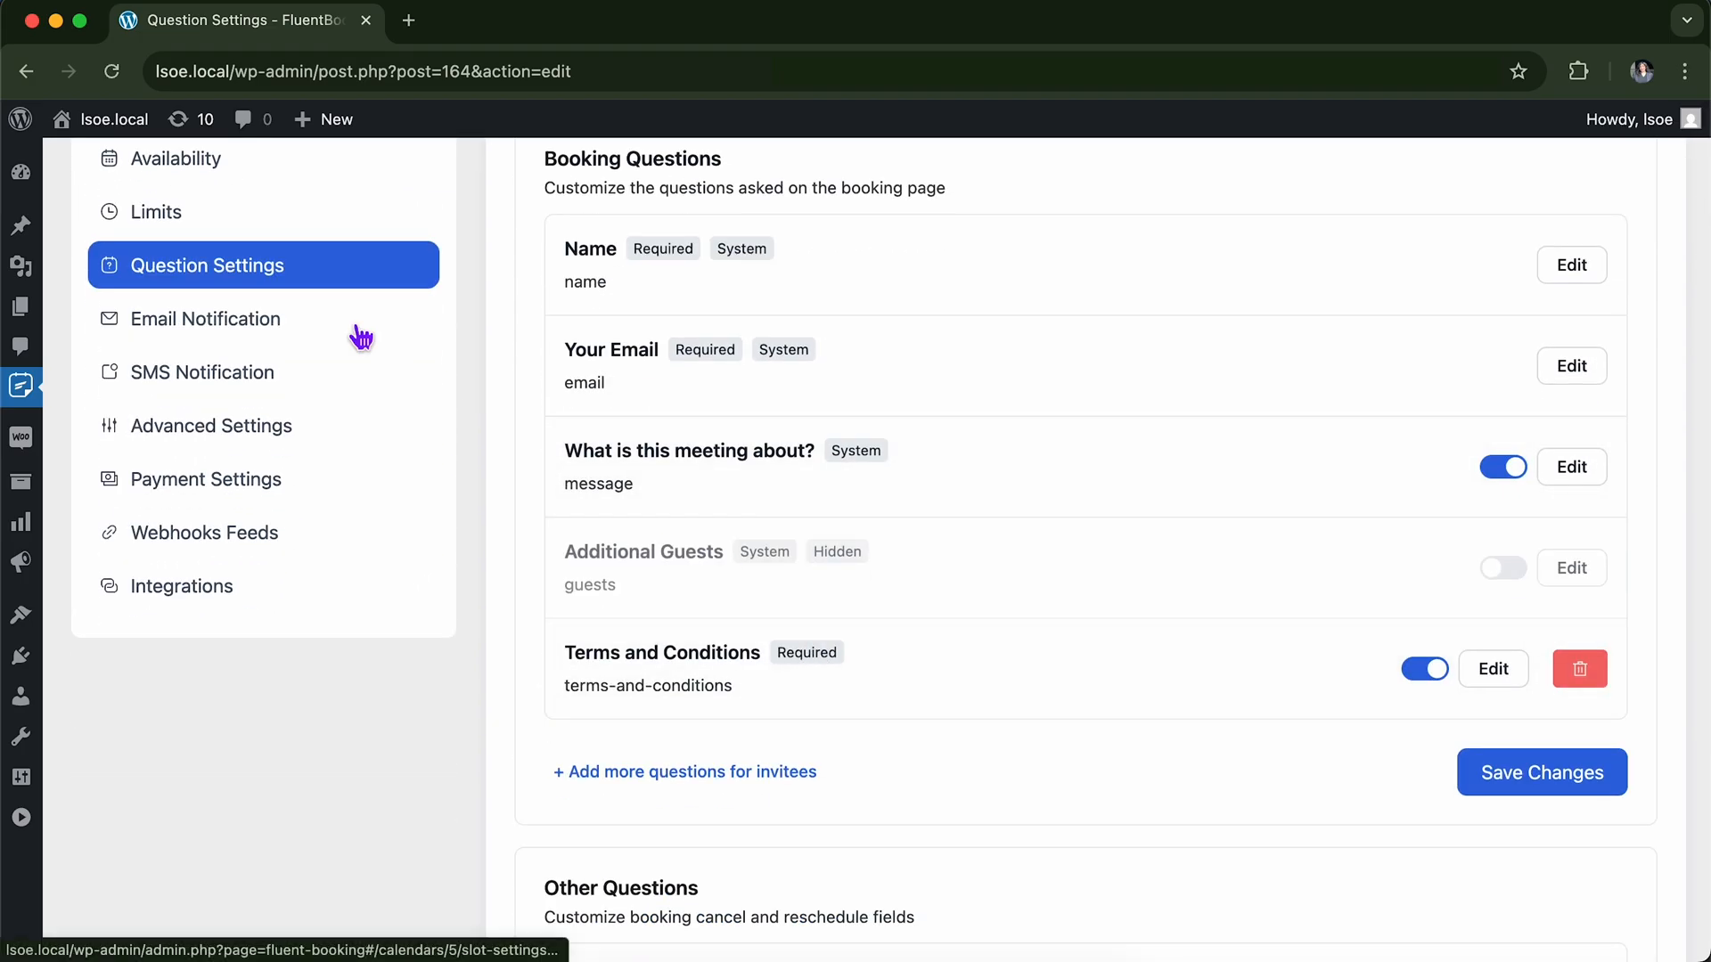
Open the event's Email Notification settings and examine the notifications sent to attendees and organizers.
click(359, 336)
scroll(851, 379, up, 5)
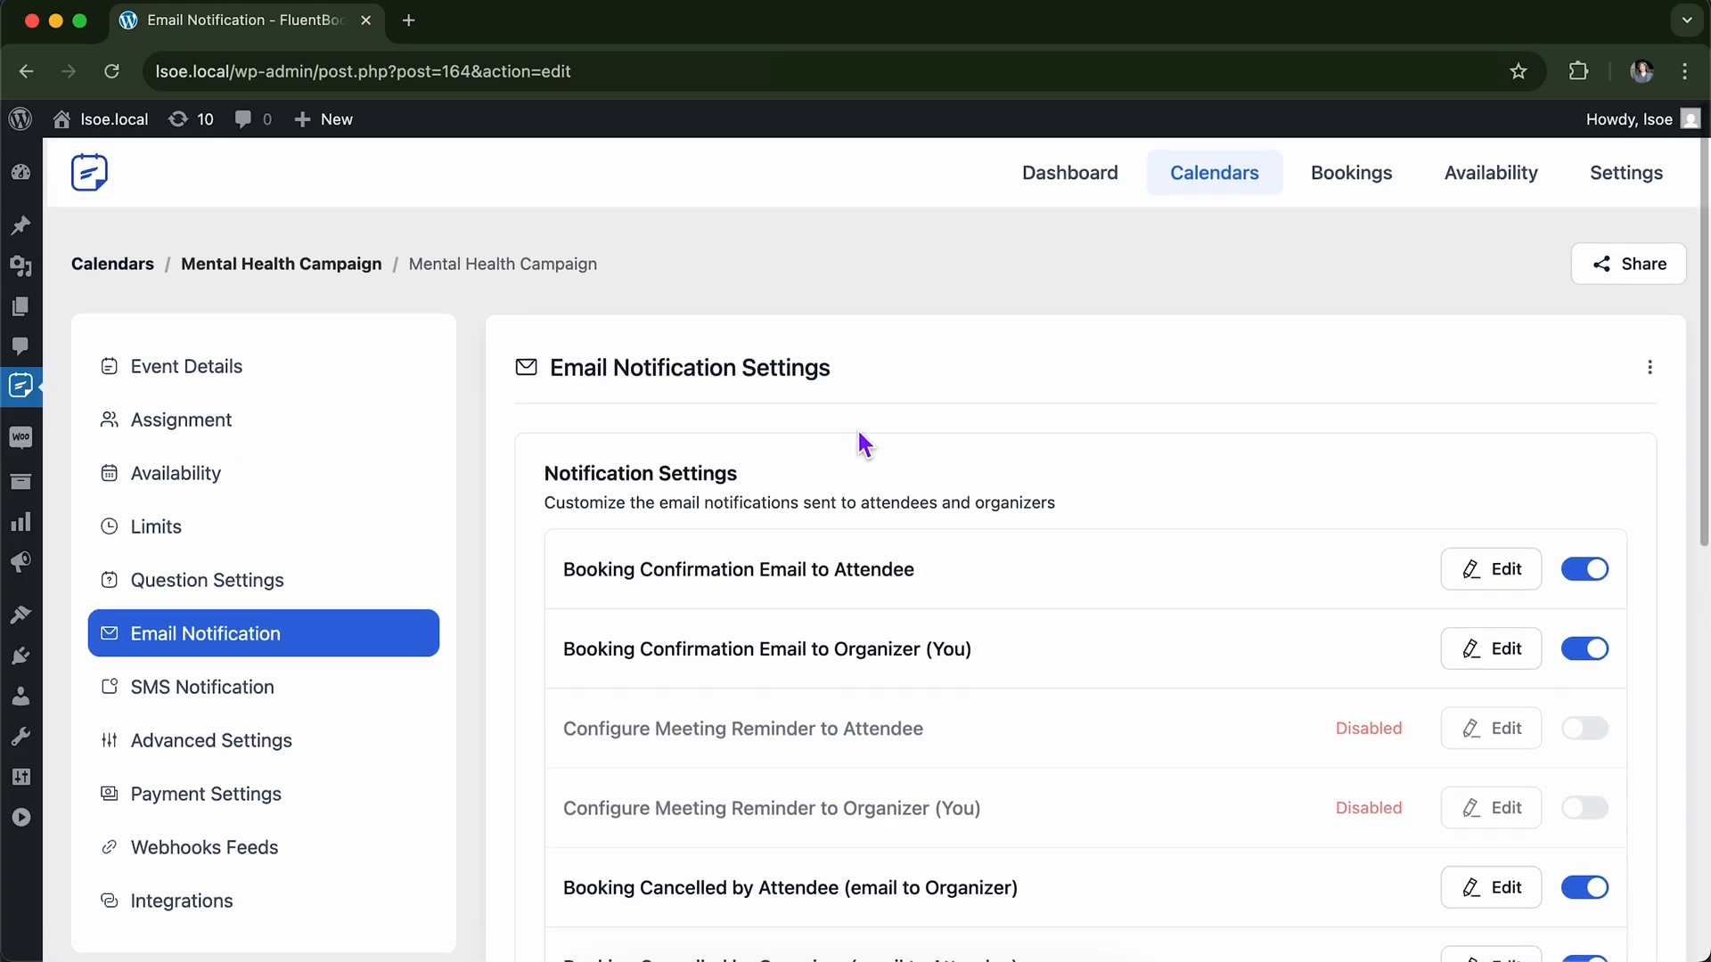
scroll(856, 383, down, 4)
scroll(858, 431, up, 1)
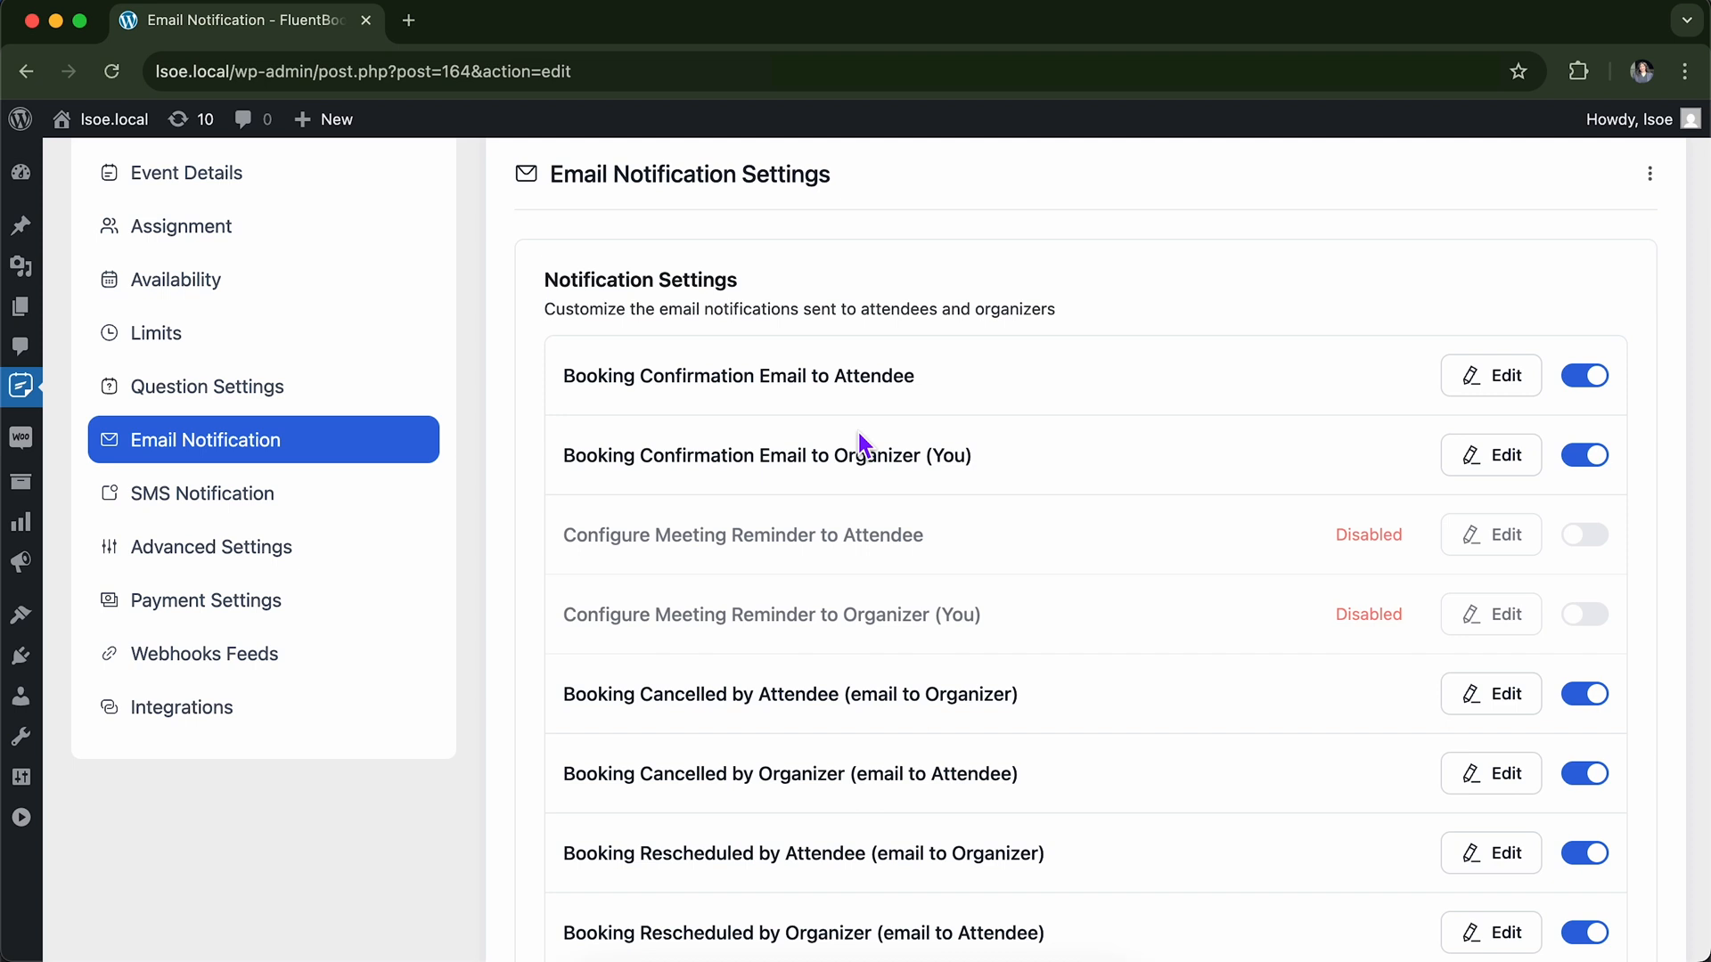
scroll(859, 431, down, 1)
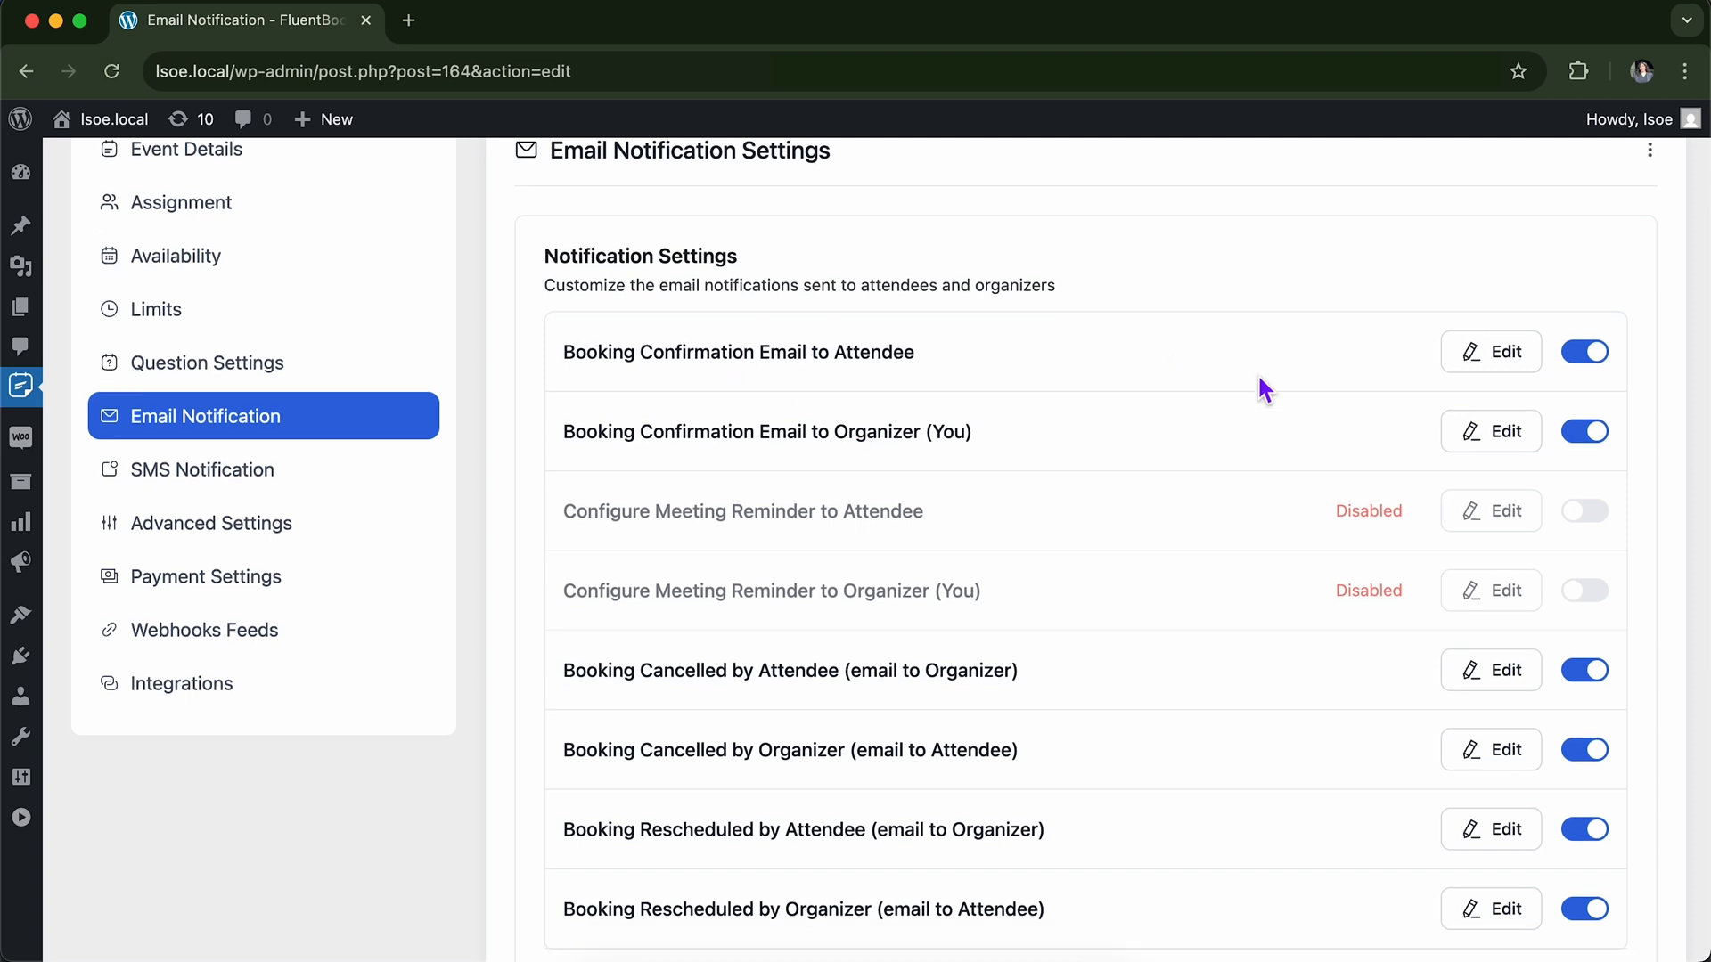
scroll(1257, 562, down, 4)
scroll(1257, 561, up, 3)
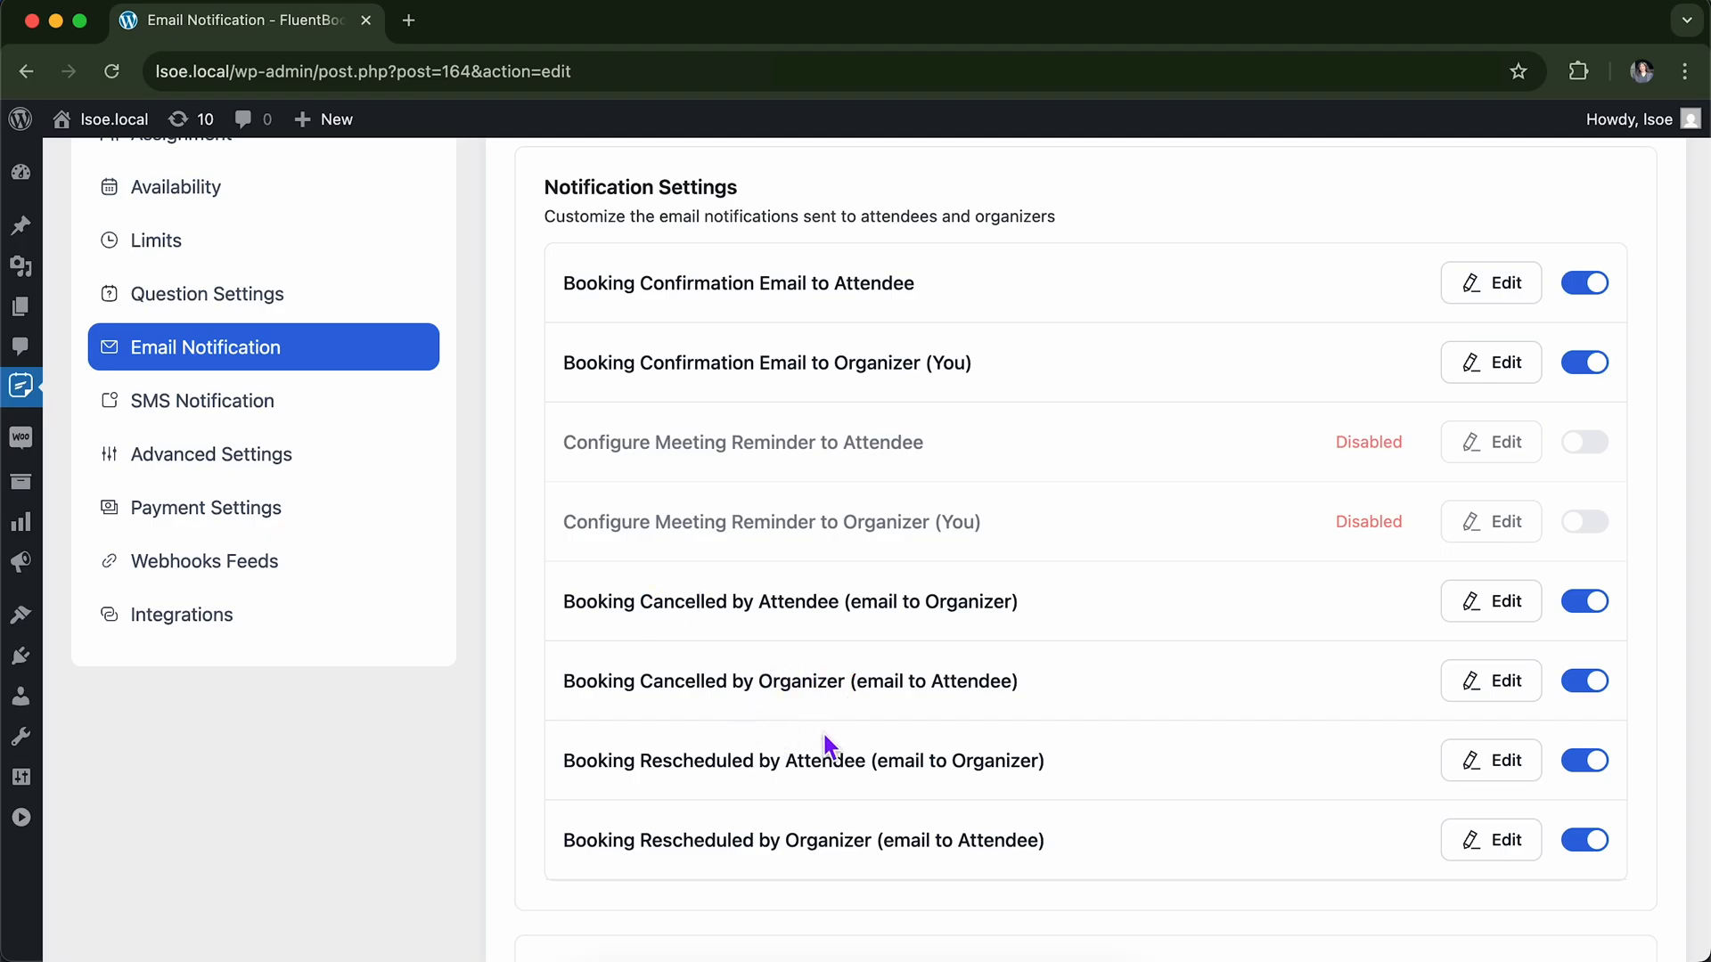
Examine the notification entries for bookings rescheduled by the attendee and by the organizer.
drag(650, 775, 694, 776)
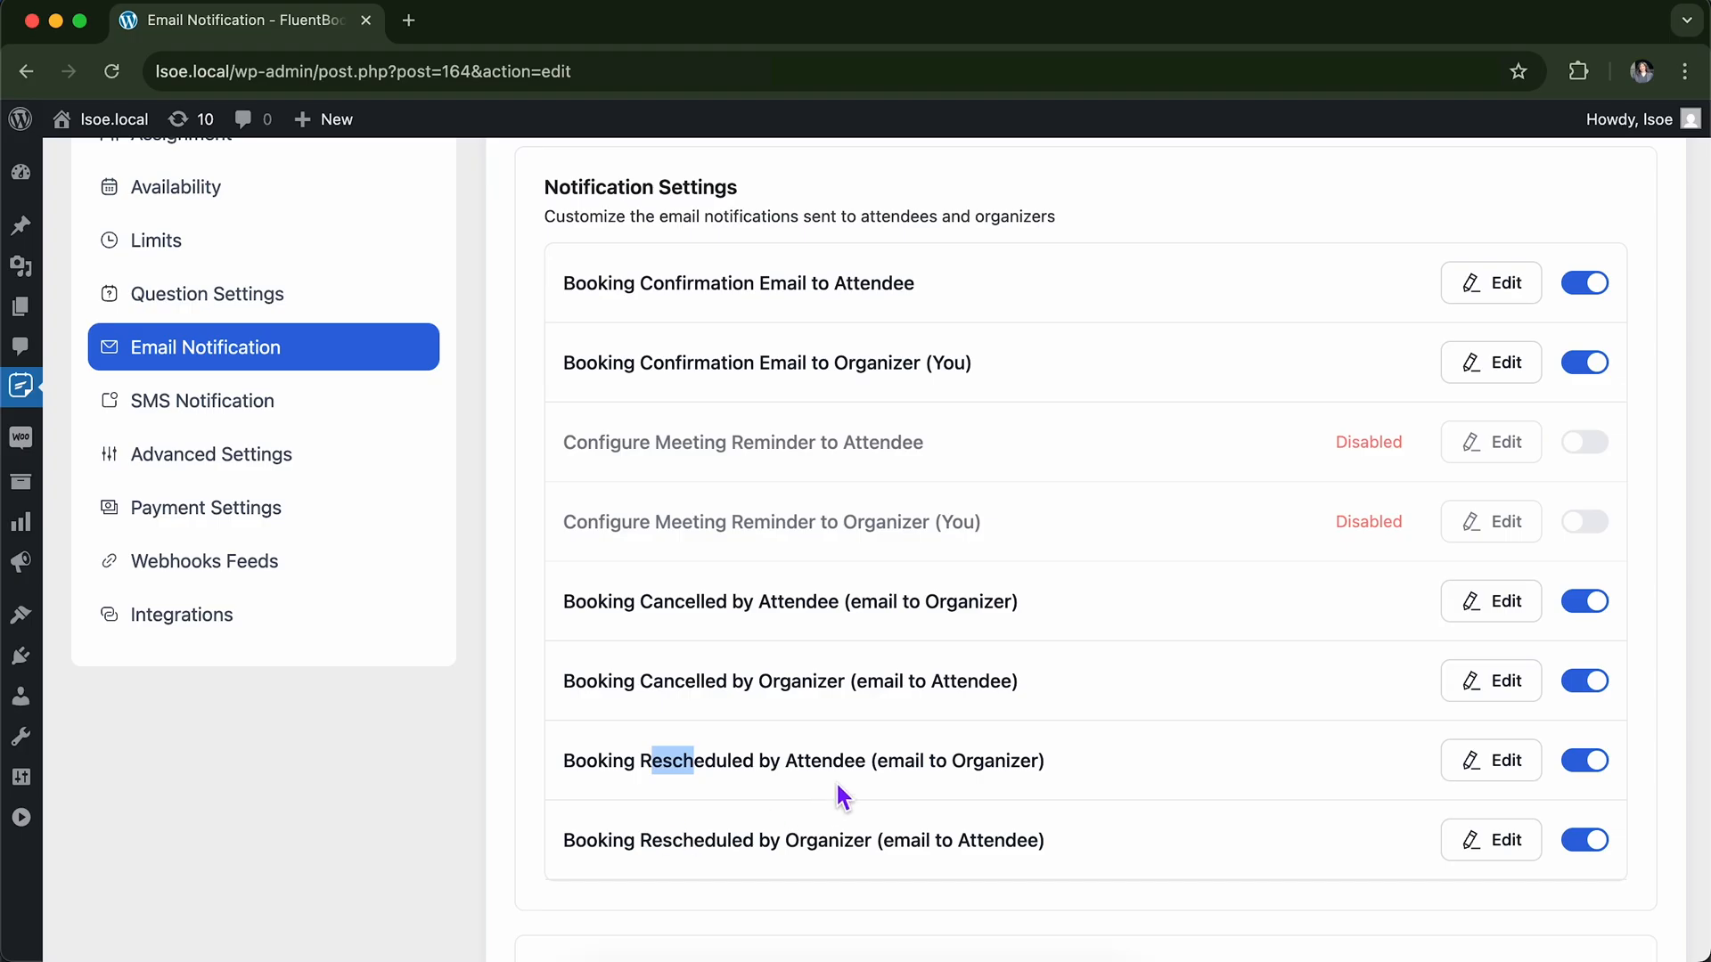
click(857, 763)
drag(857, 764, 760, 794)
drag(623, 832, 882, 829)
click(996, 836)
scroll(965, 688, up, 3)
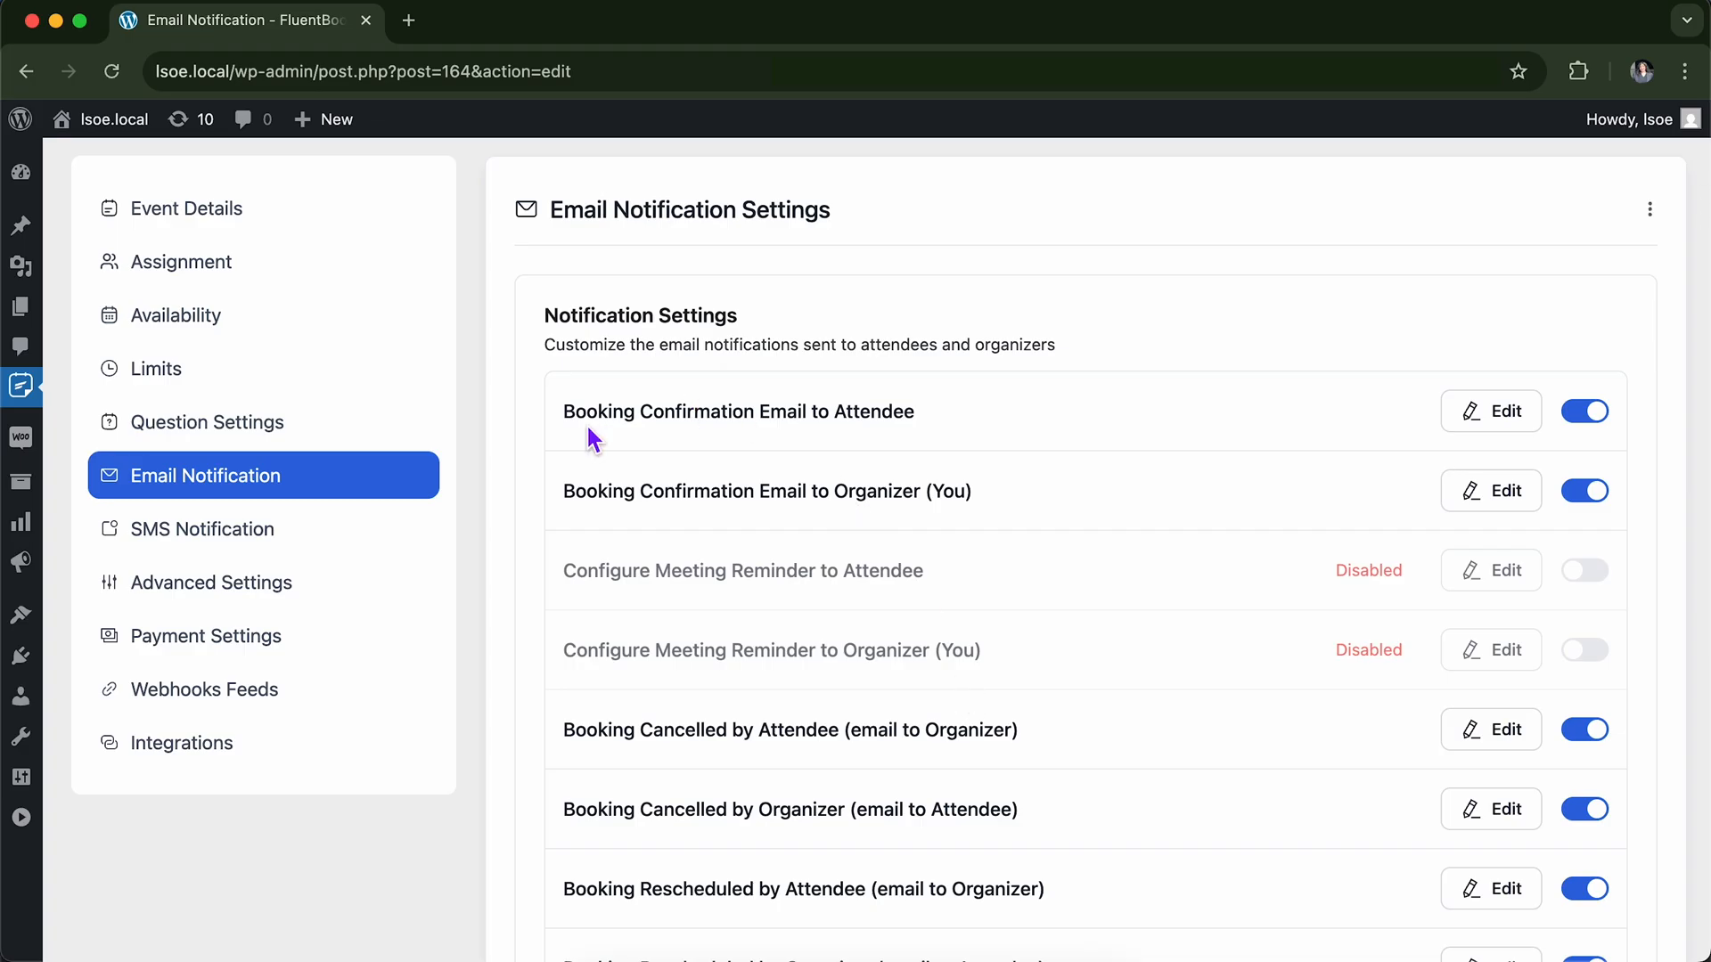
Open the "Booking Confirmation Email to Attendee" notification for editing.
drag(561, 414, 927, 419)
click(940, 410)
click(1472, 419)
scroll(1096, 690, down, 2)
scroll(1096, 691, up, 2)
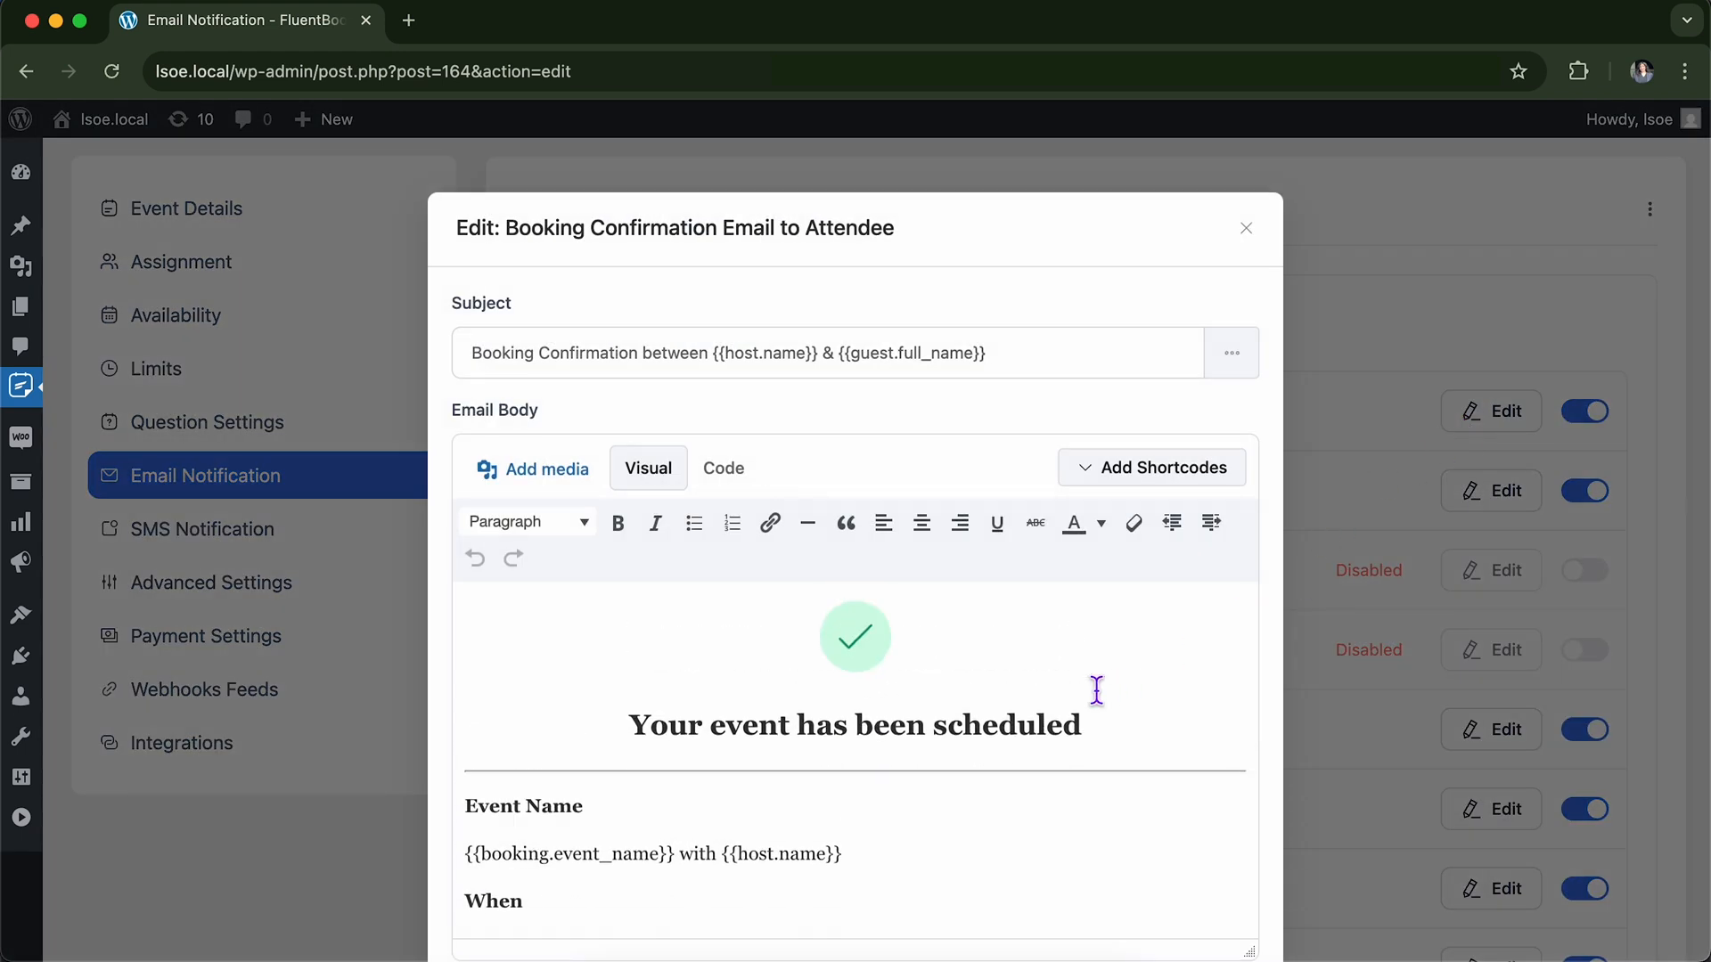
Examine the confirmation email's subject, body content with its shortcodes, and status option.
scroll(1096, 691, down, 5)
scroll(1096, 690, up, 5)
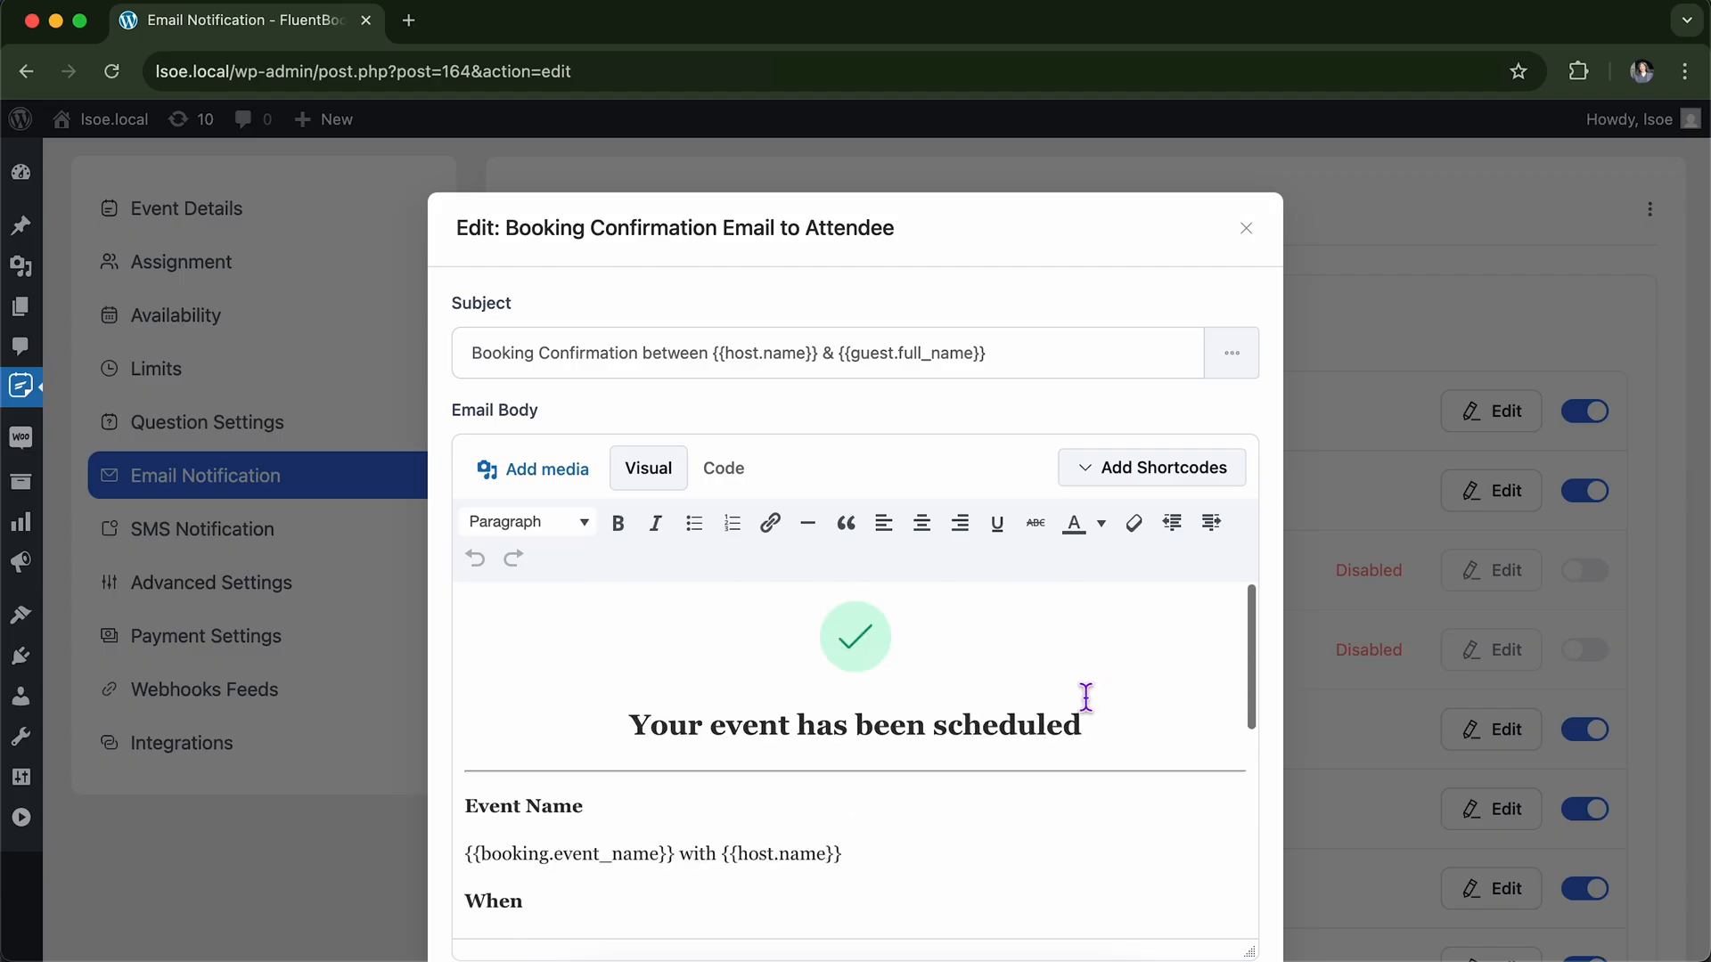
scroll(1085, 697, down, 8)
scroll(1085, 697, up, 6)
scroll(1085, 697, down, 2)
scroll(1086, 697, up, 2)
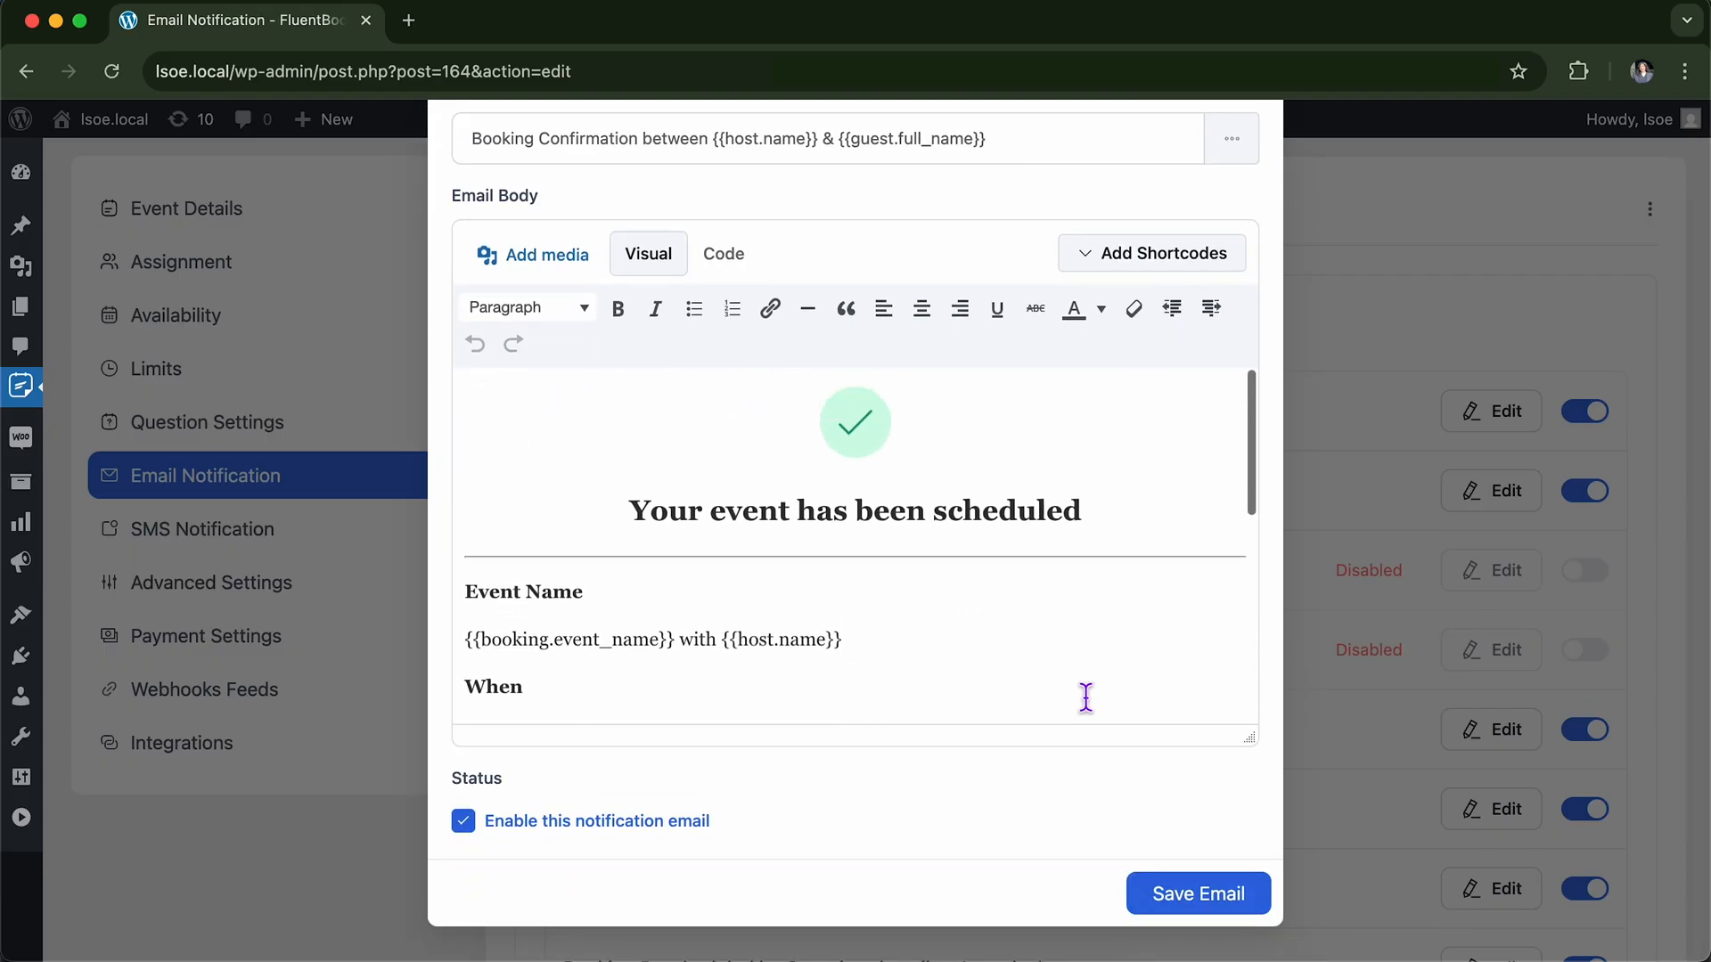
scroll(1085, 697, down, 2)
scroll(1085, 697, up, 2)
scroll(1043, 496, down, 8)
scroll(1050, 515, up, 8)
scroll(1049, 515, down, 7)
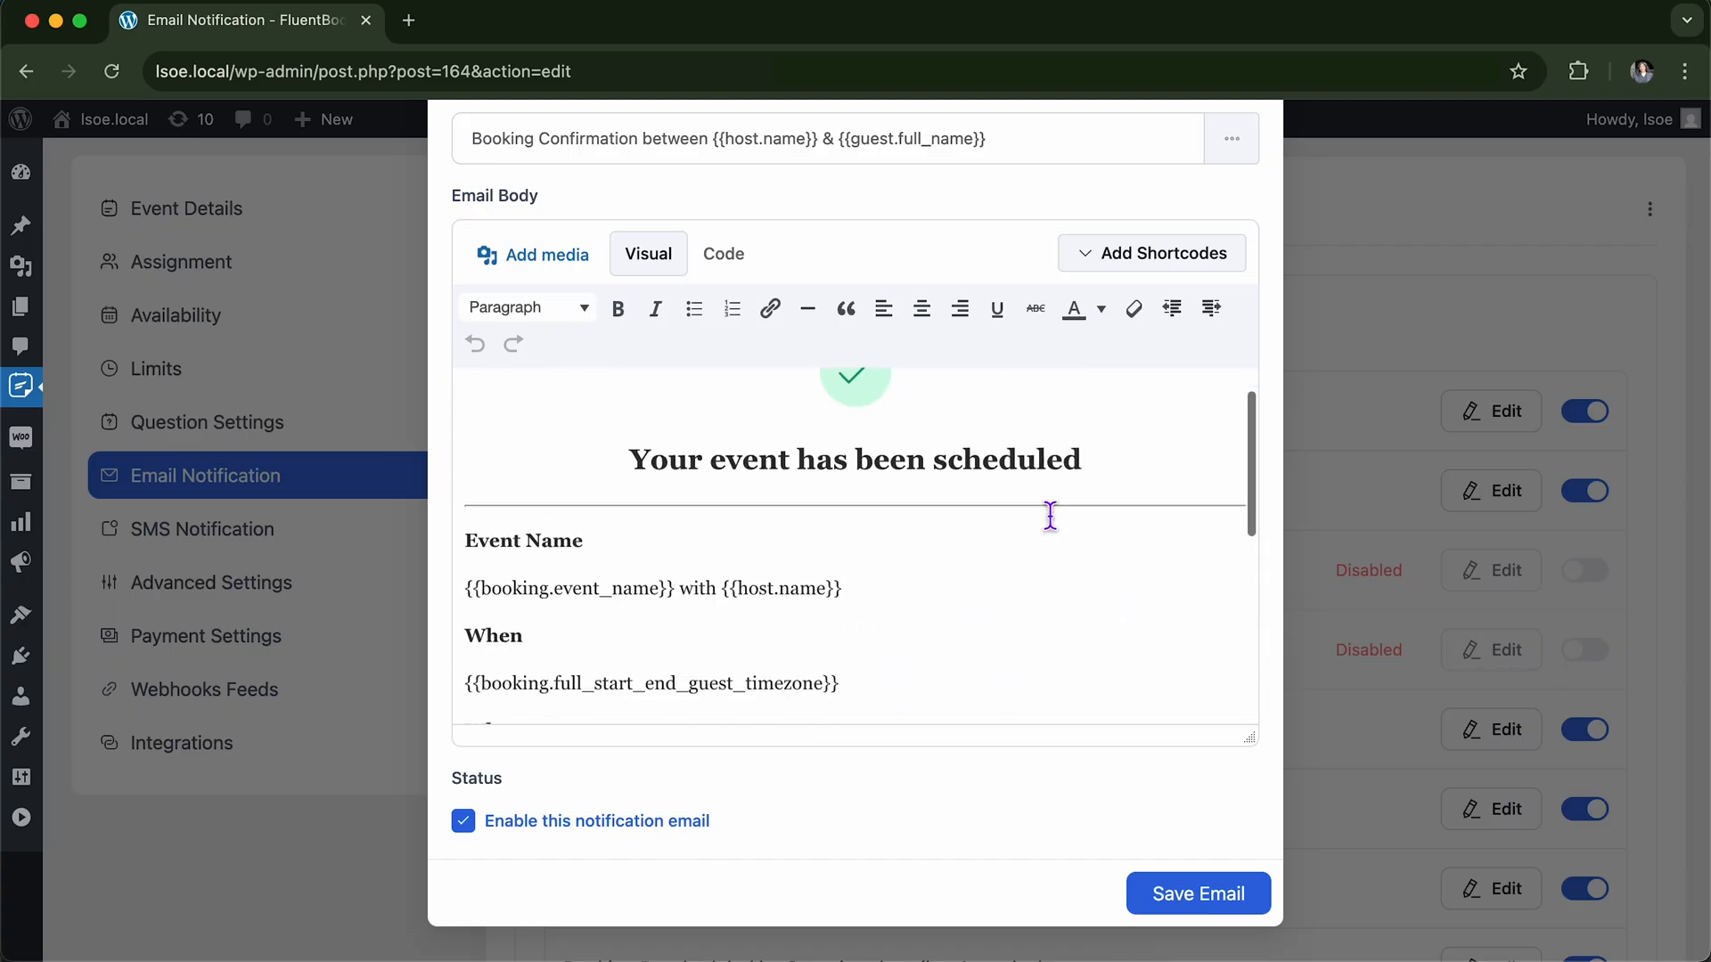
scroll(1050, 515, up, 1)
scroll(1049, 515, up, 7)
drag(932, 523, 628, 407)
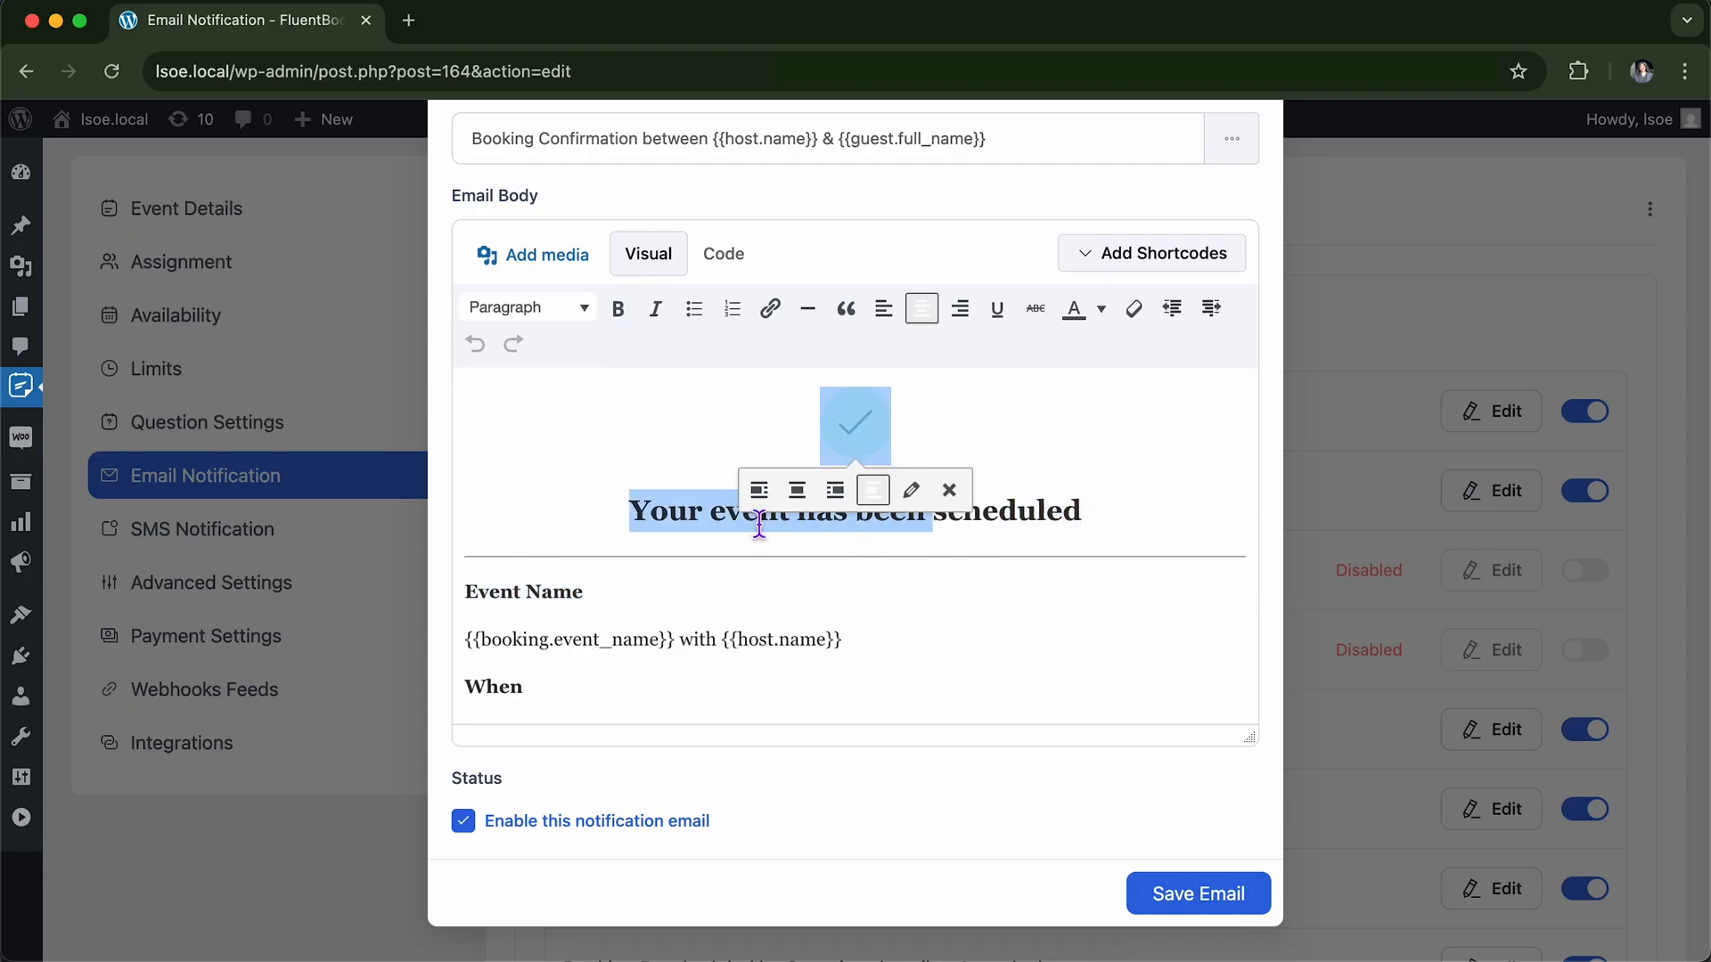
click(768, 648)
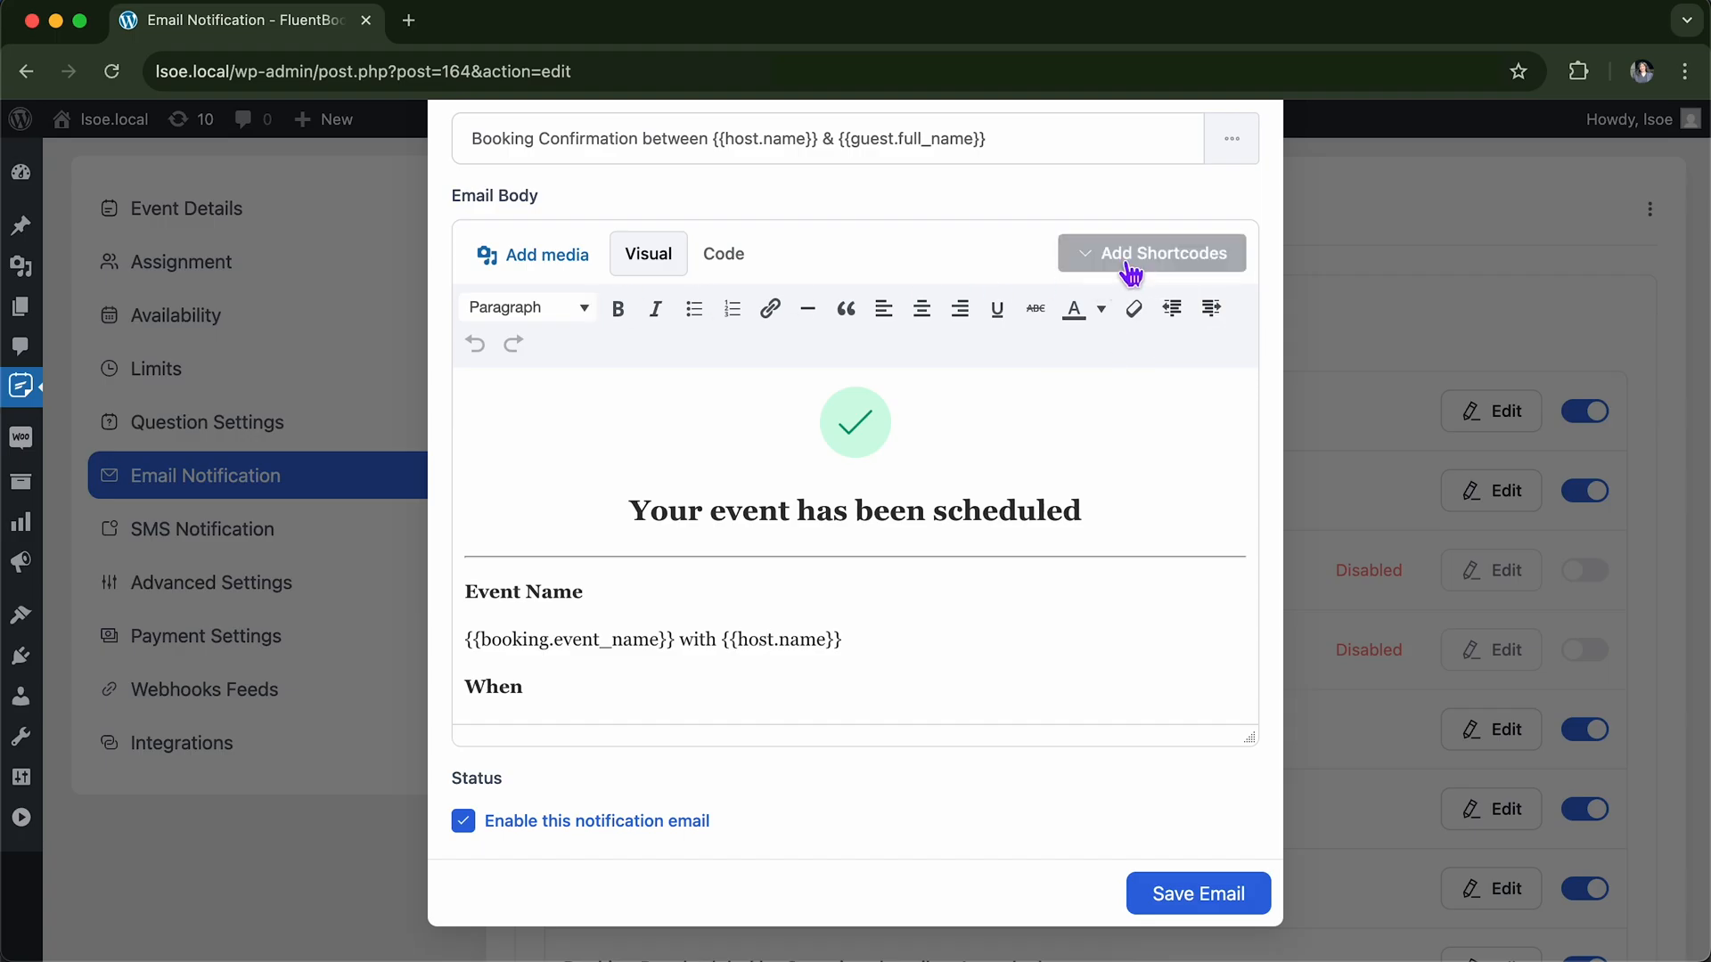
Check the rest of the attendee confirmation email body and save the email.
scroll(834, 562, down, 10)
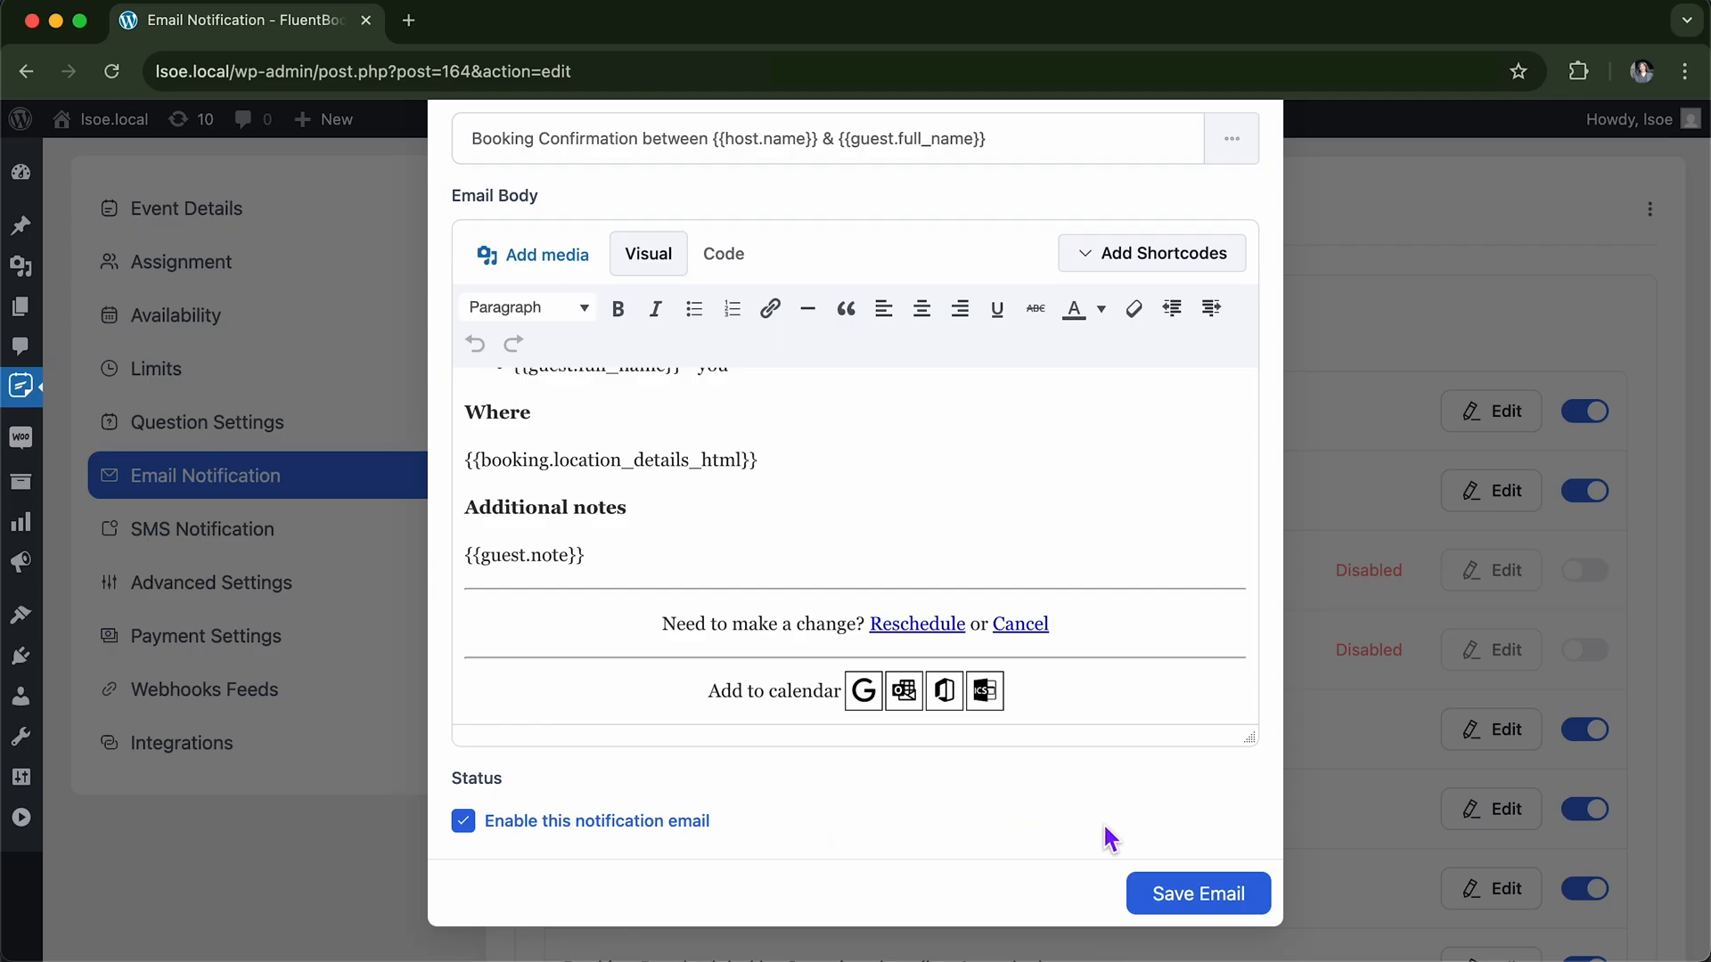
click(1183, 894)
scroll(1226, 548, up, 2)
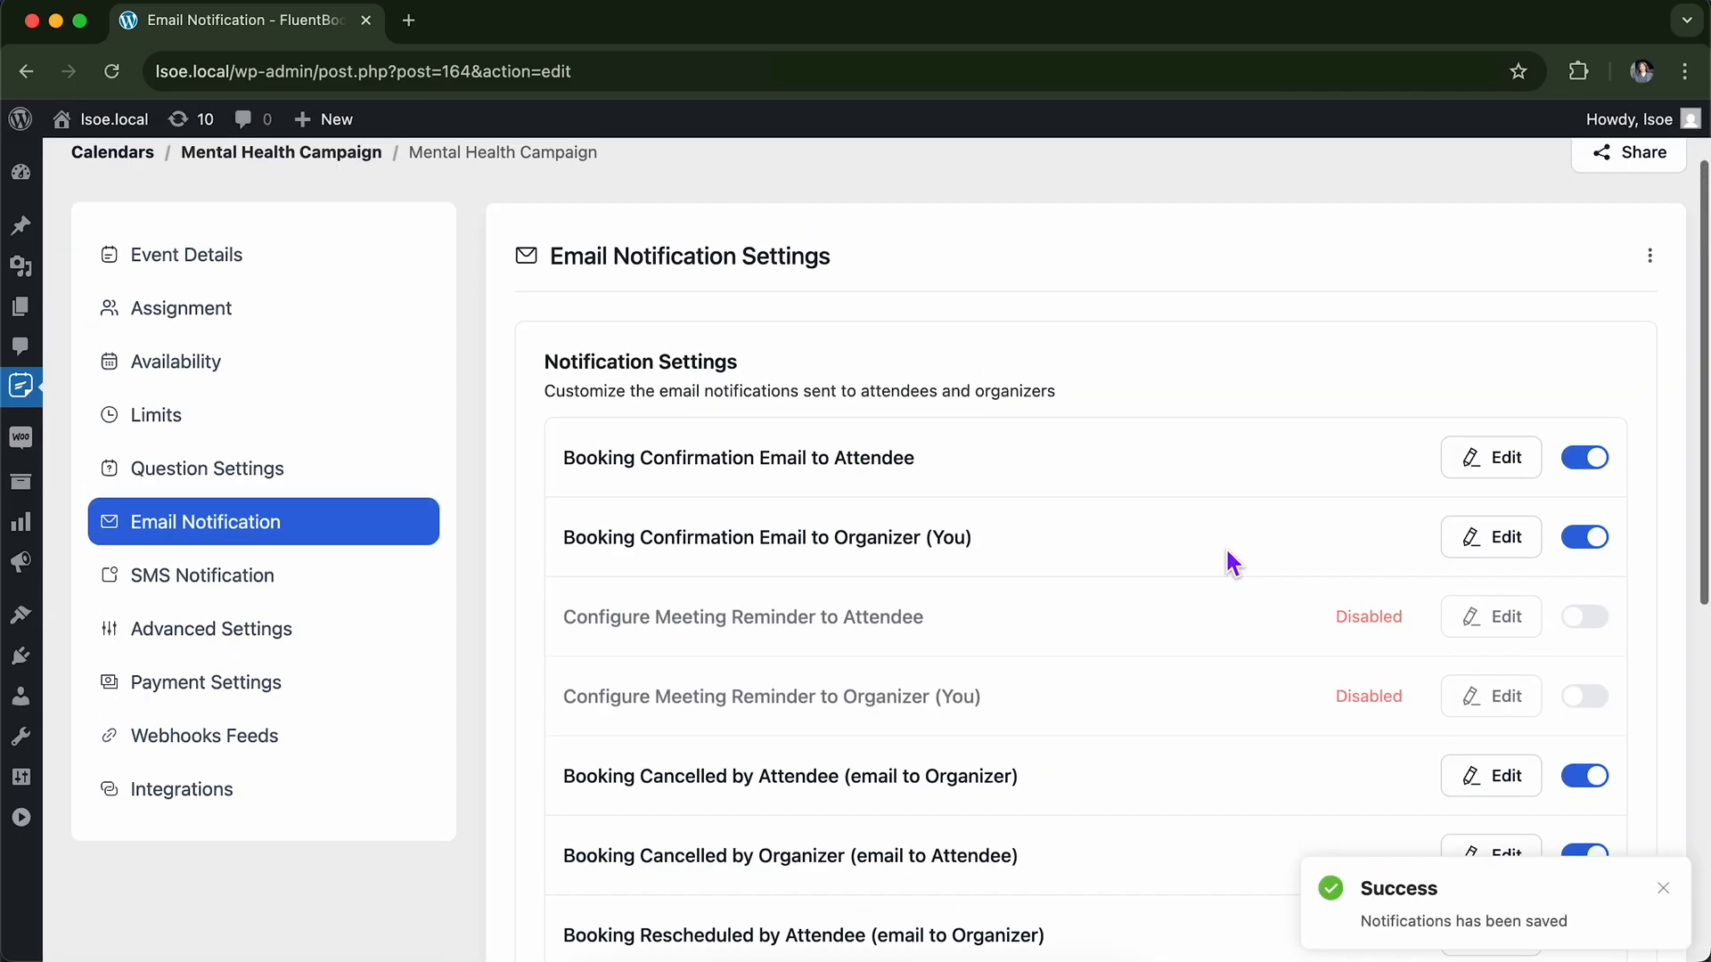
Examine the booking cancellation notifications and the Other Notifications for approval requests, submissions and declines.
scroll(1025, 506, down, 3)
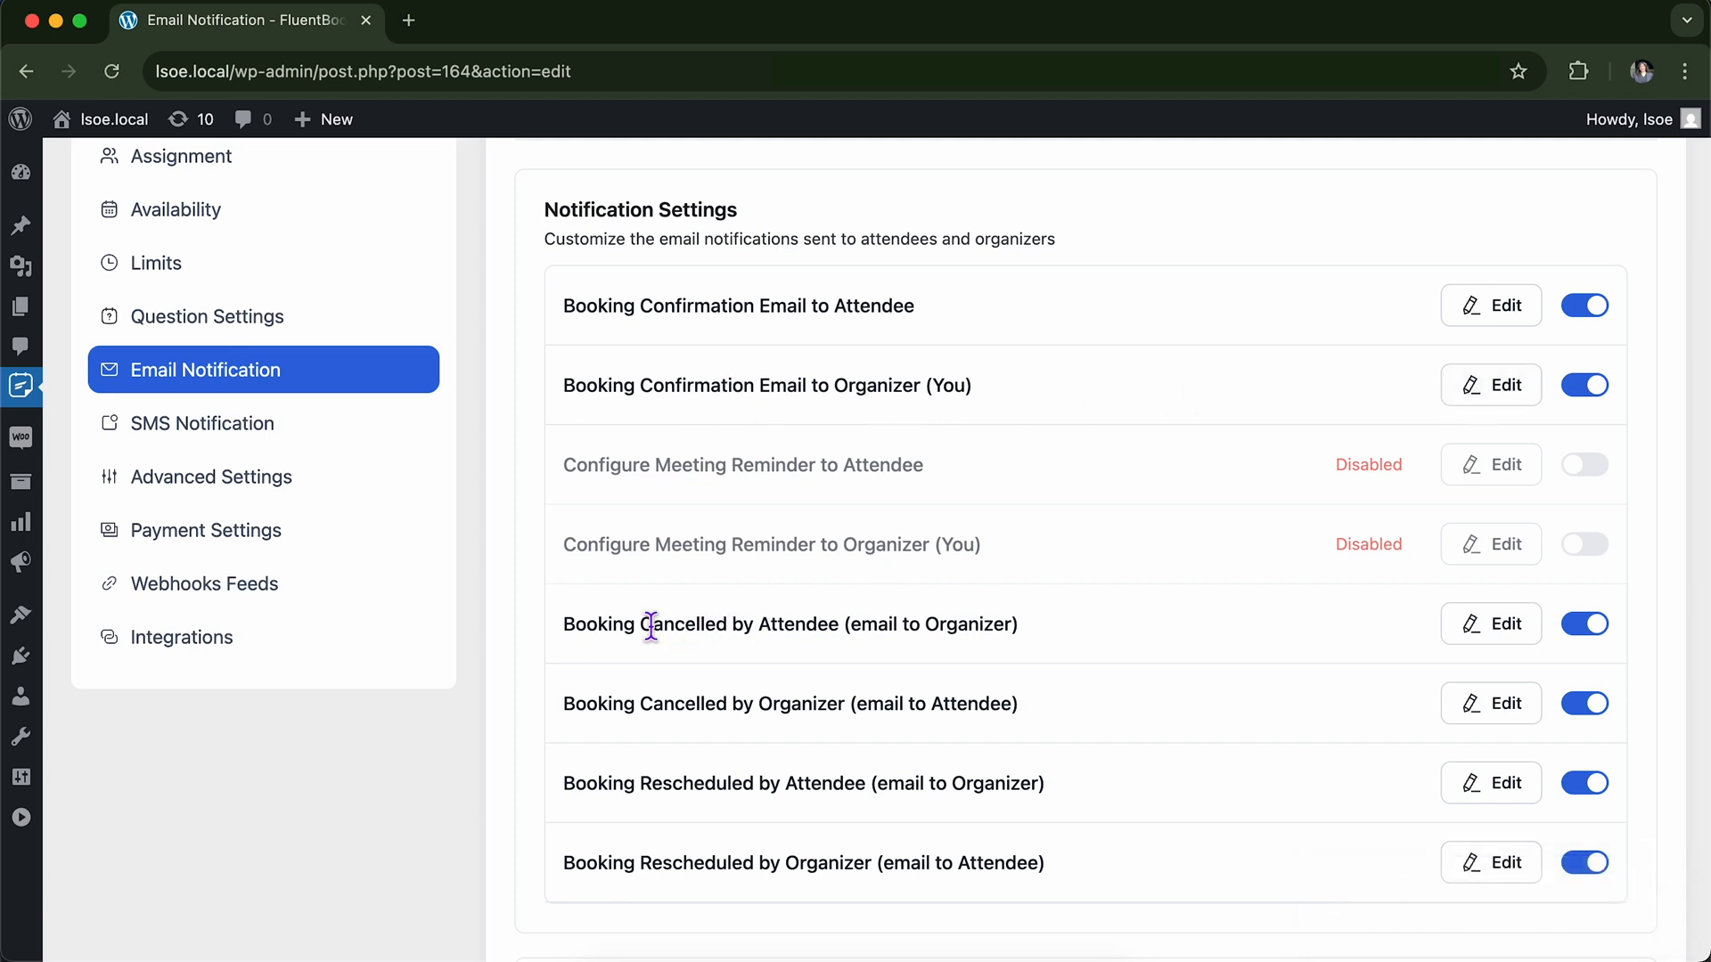
drag(638, 626, 791, 640)
click(650, 703)
drag(639, 704, 836, 726)
click(841, 722)
scroll(873, 729, down, 6)
scroll(873, 729, up, 8)
scroll(873, 729, down, 5)
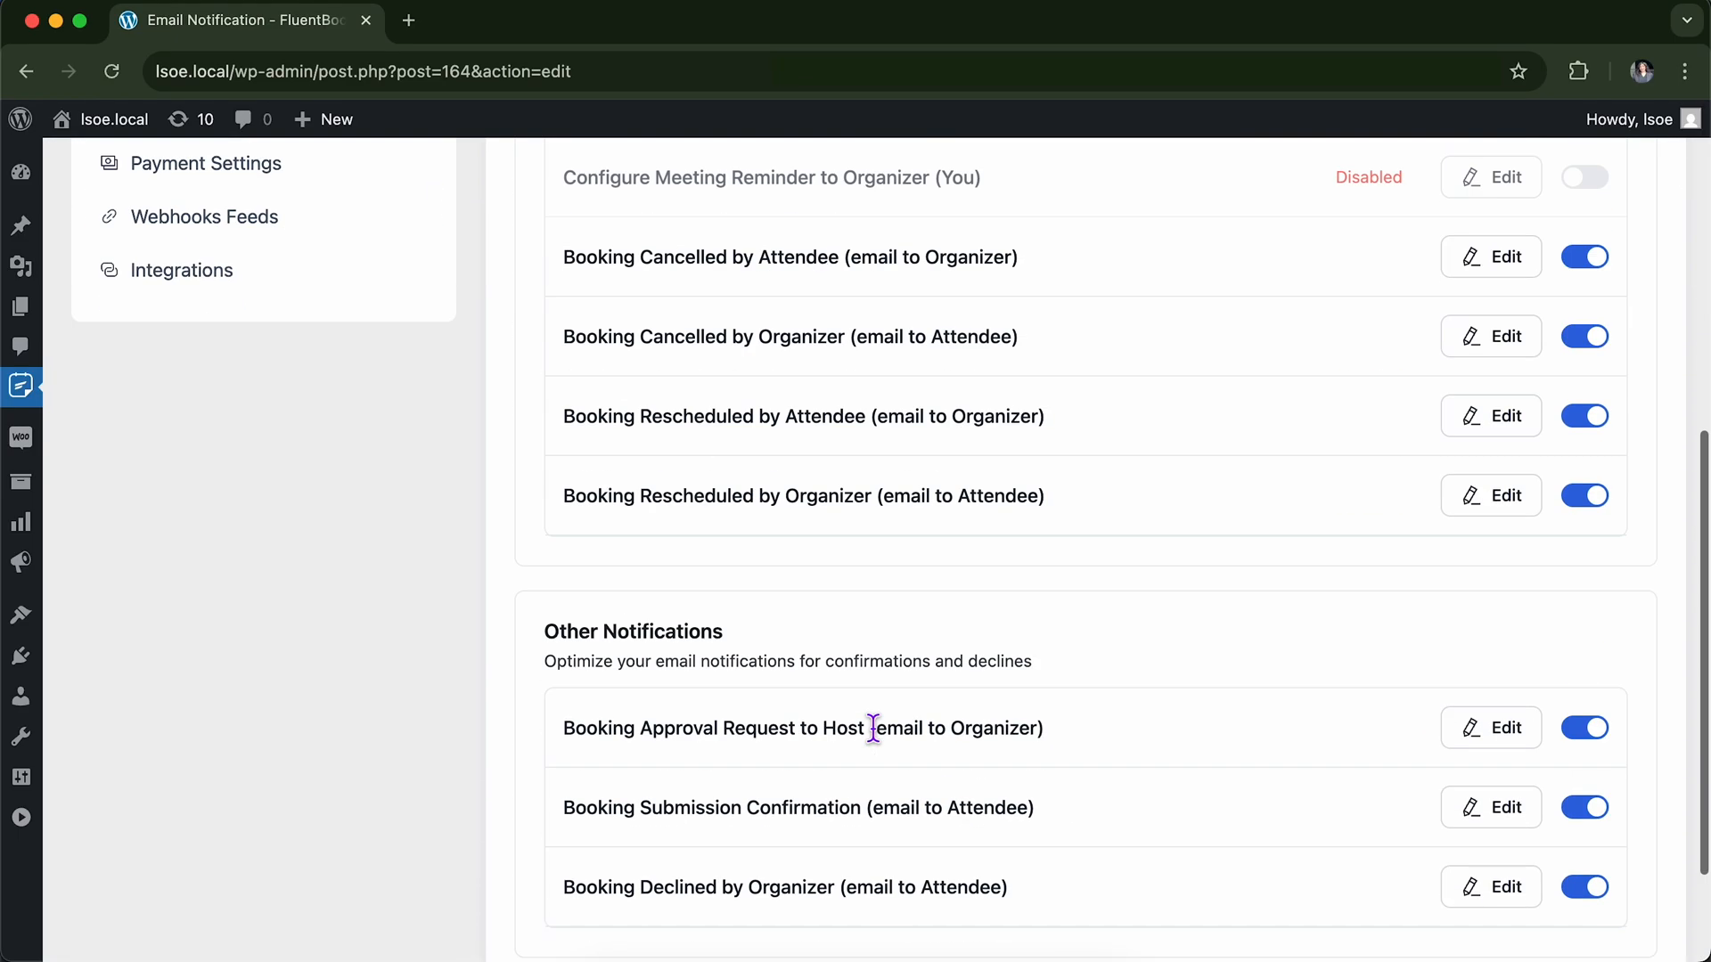
scroll(1462, 445, up, 4)
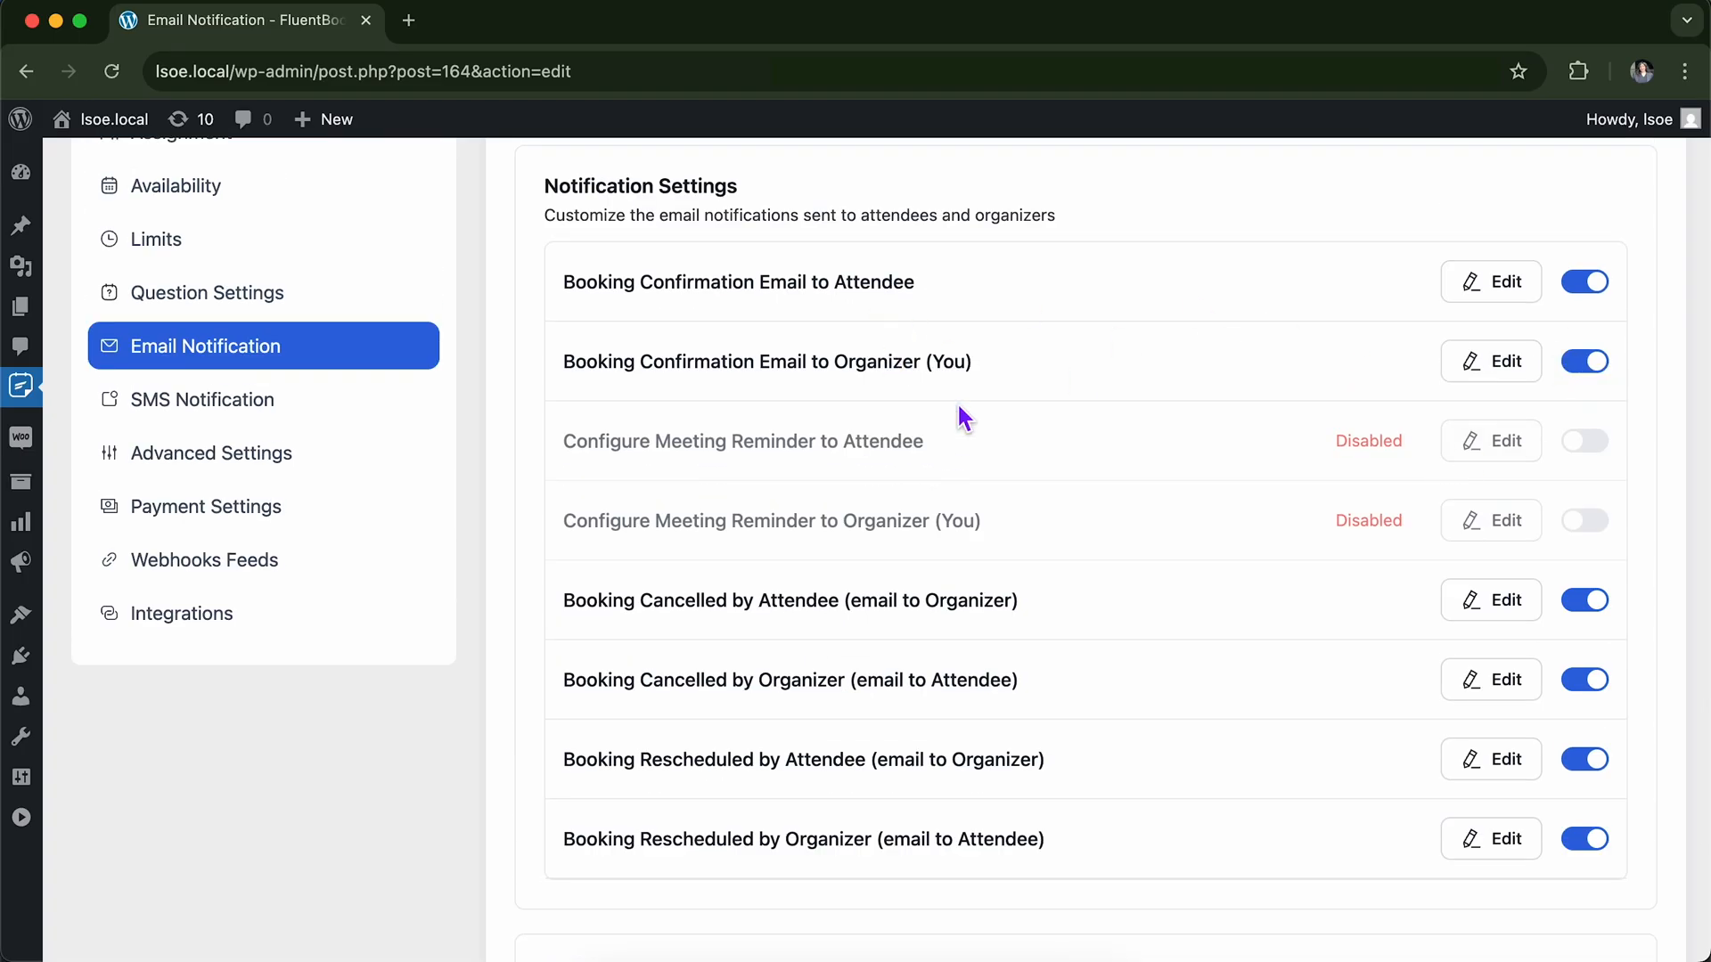
scroll(1629, 584, down, 1)
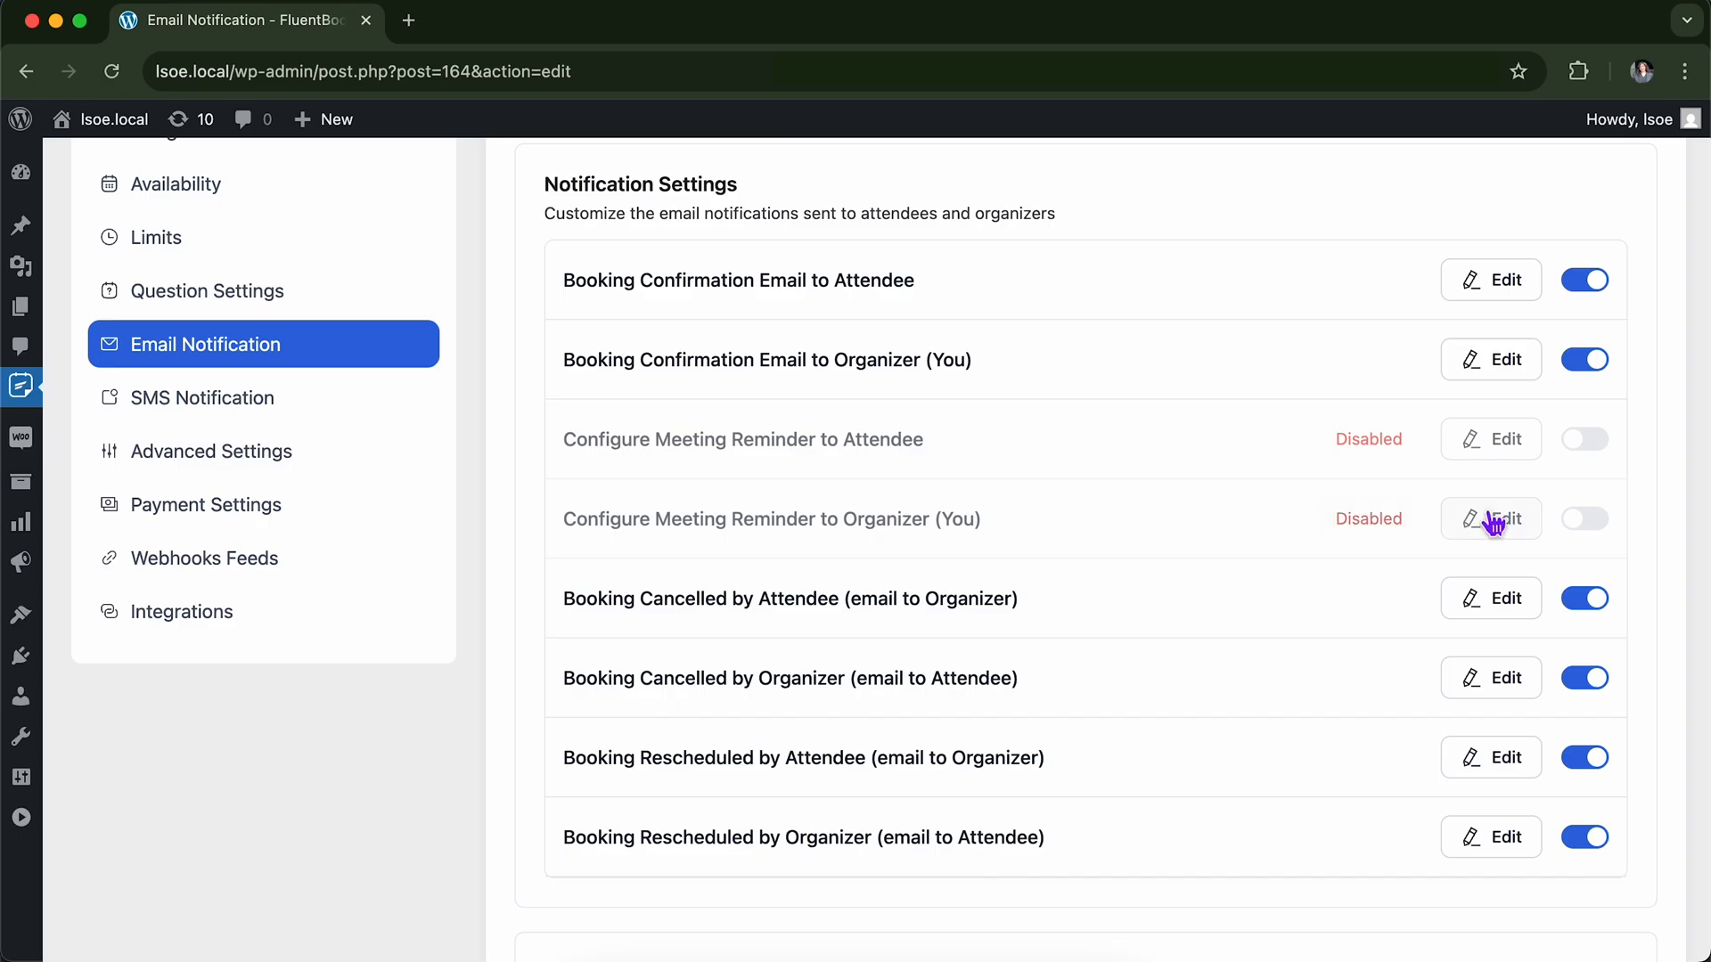
Try switching both meeting reminders on and off, and the attendee booking confirmation email off and on.
click(1599, 442)
click(1603, 446)
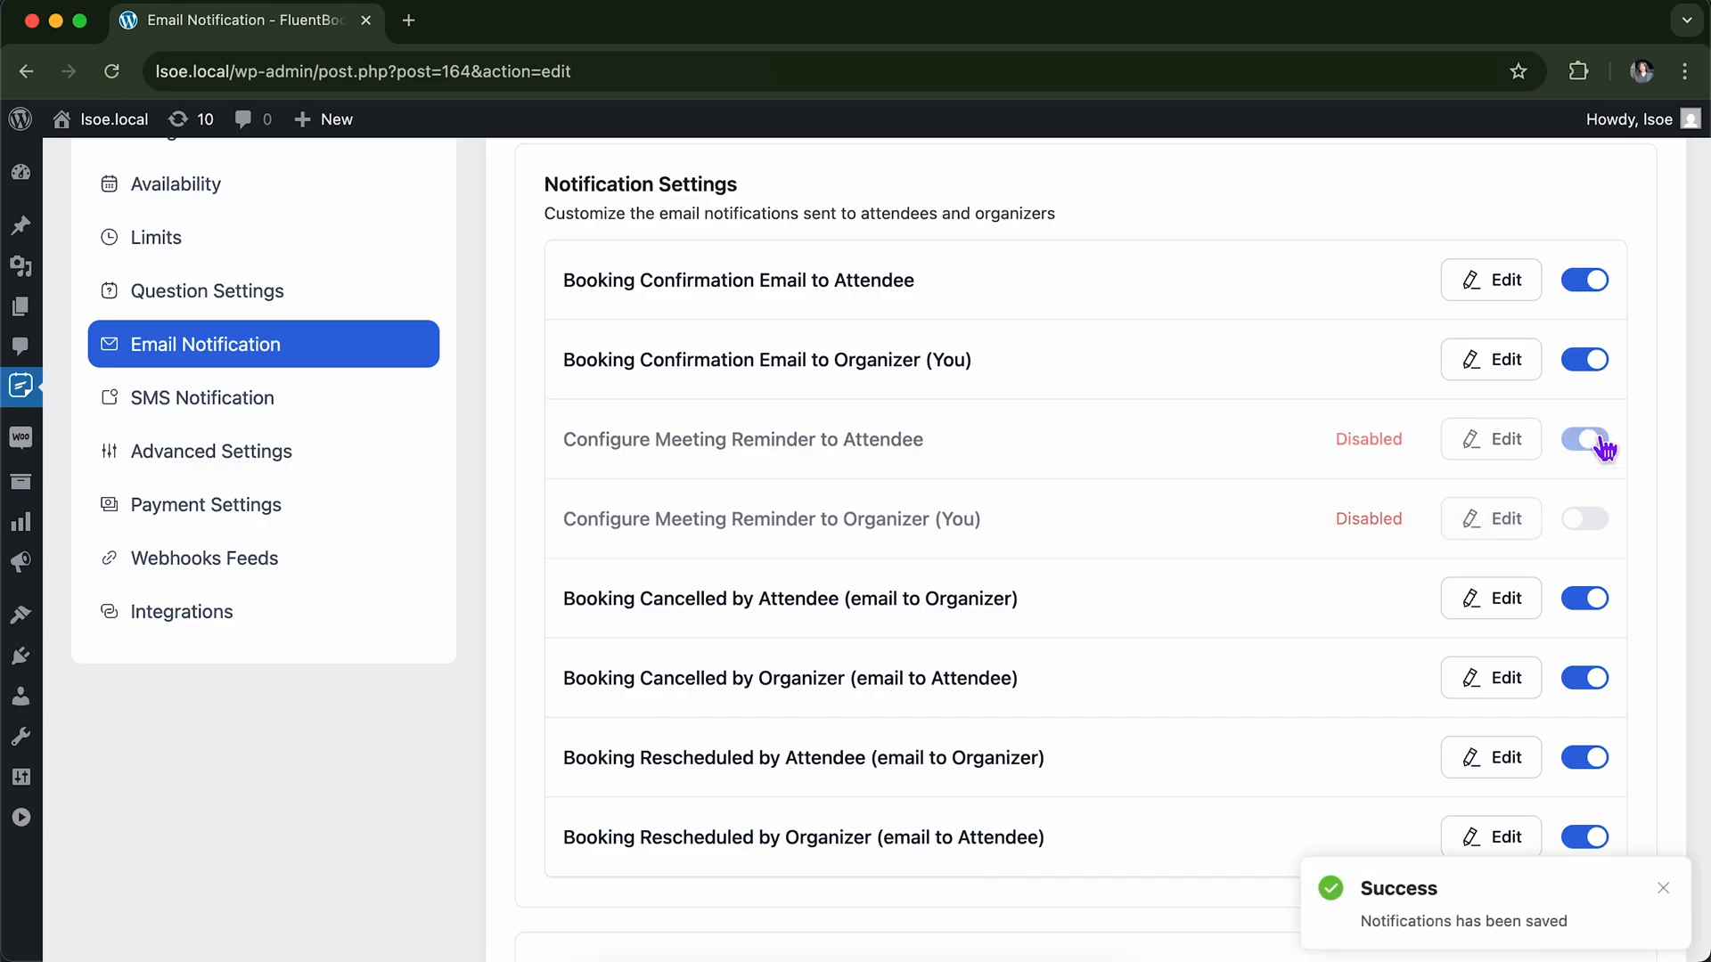
click(1602, 533)
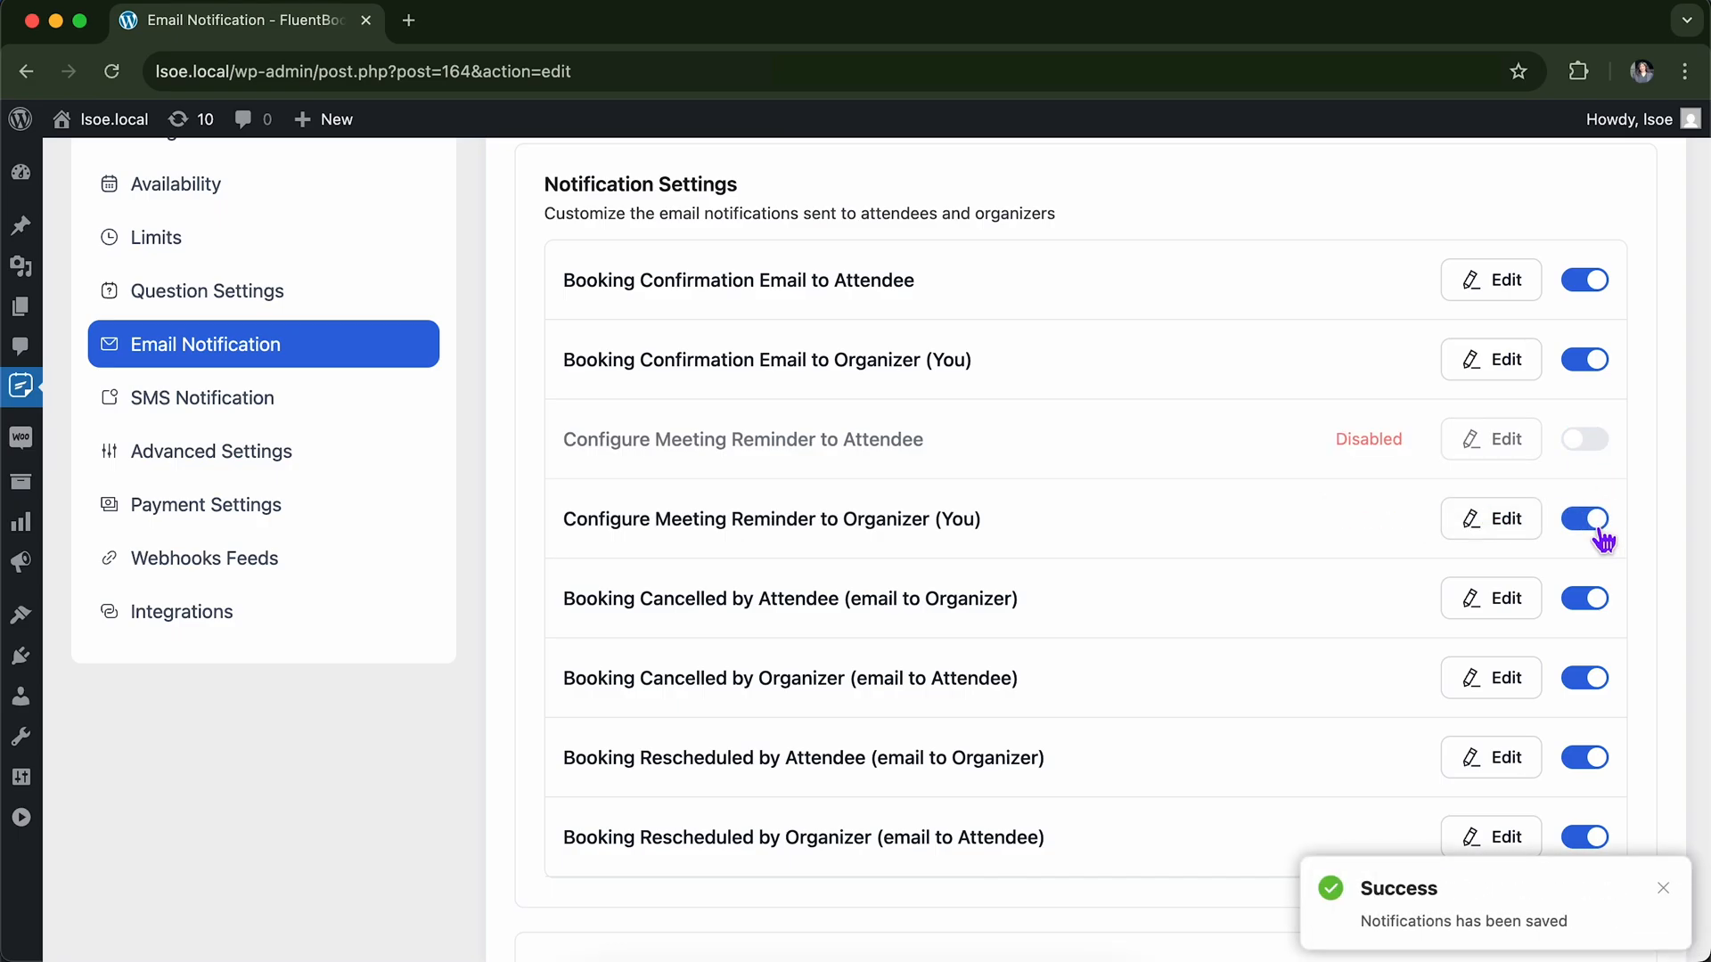
click(1601, 534)
click(1585, 441)
click(1585, 441)
click(1599, 294)
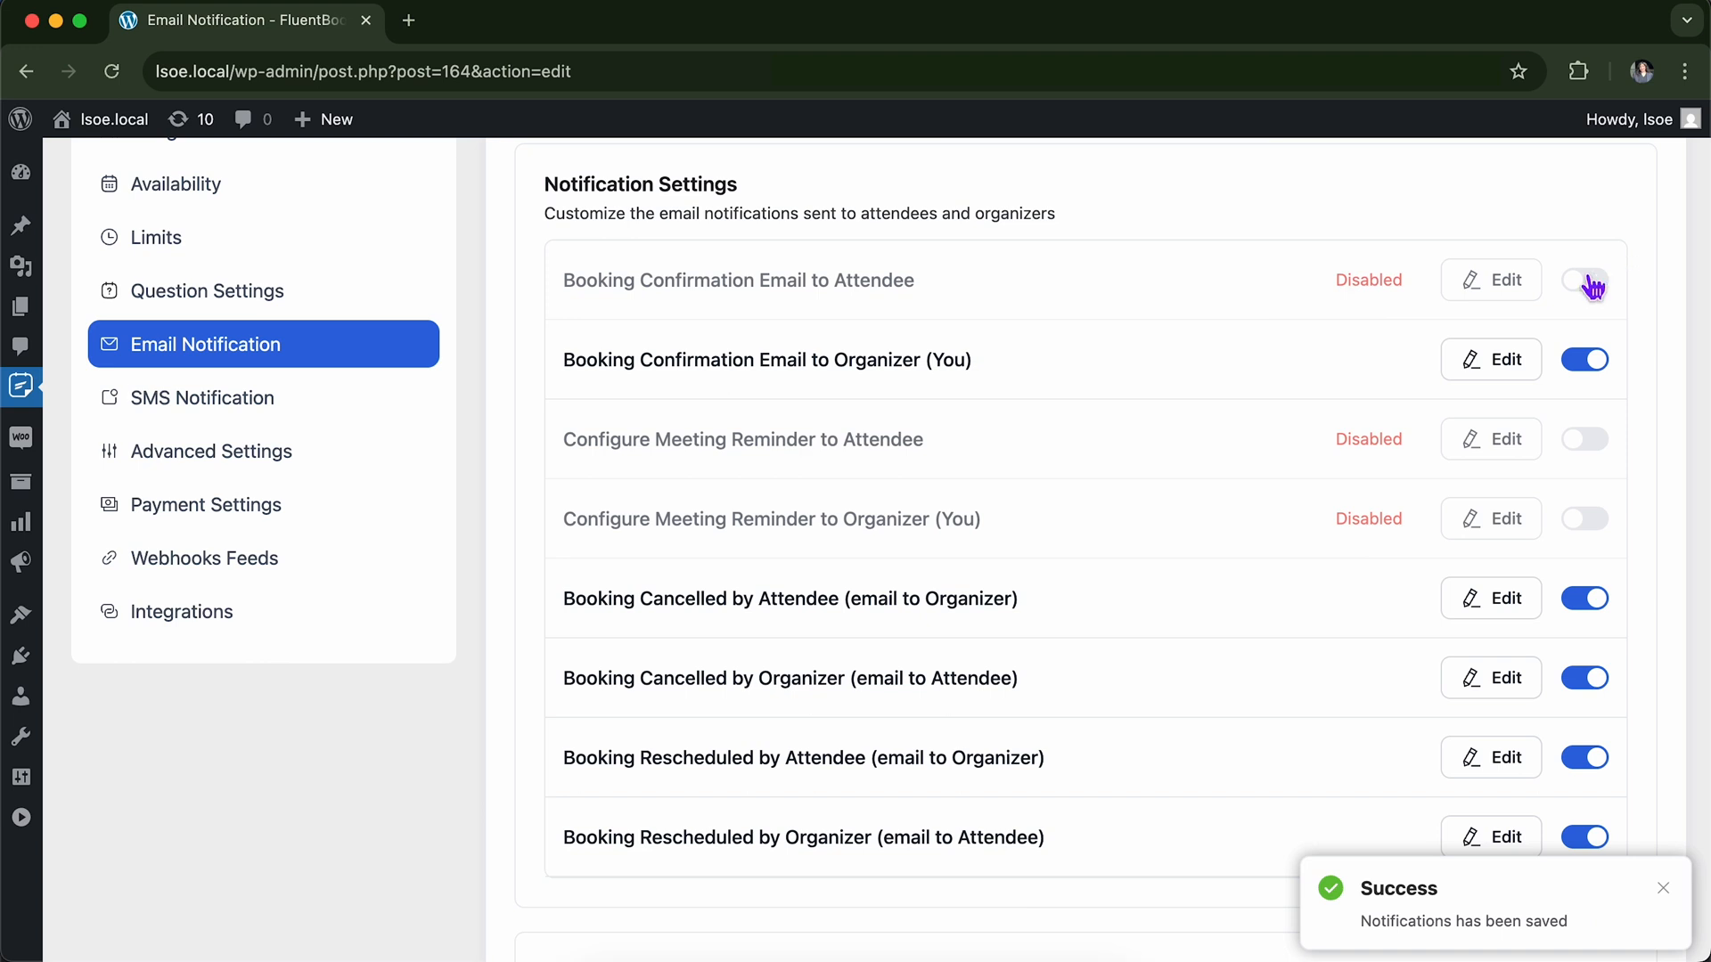
click(1592, 287)
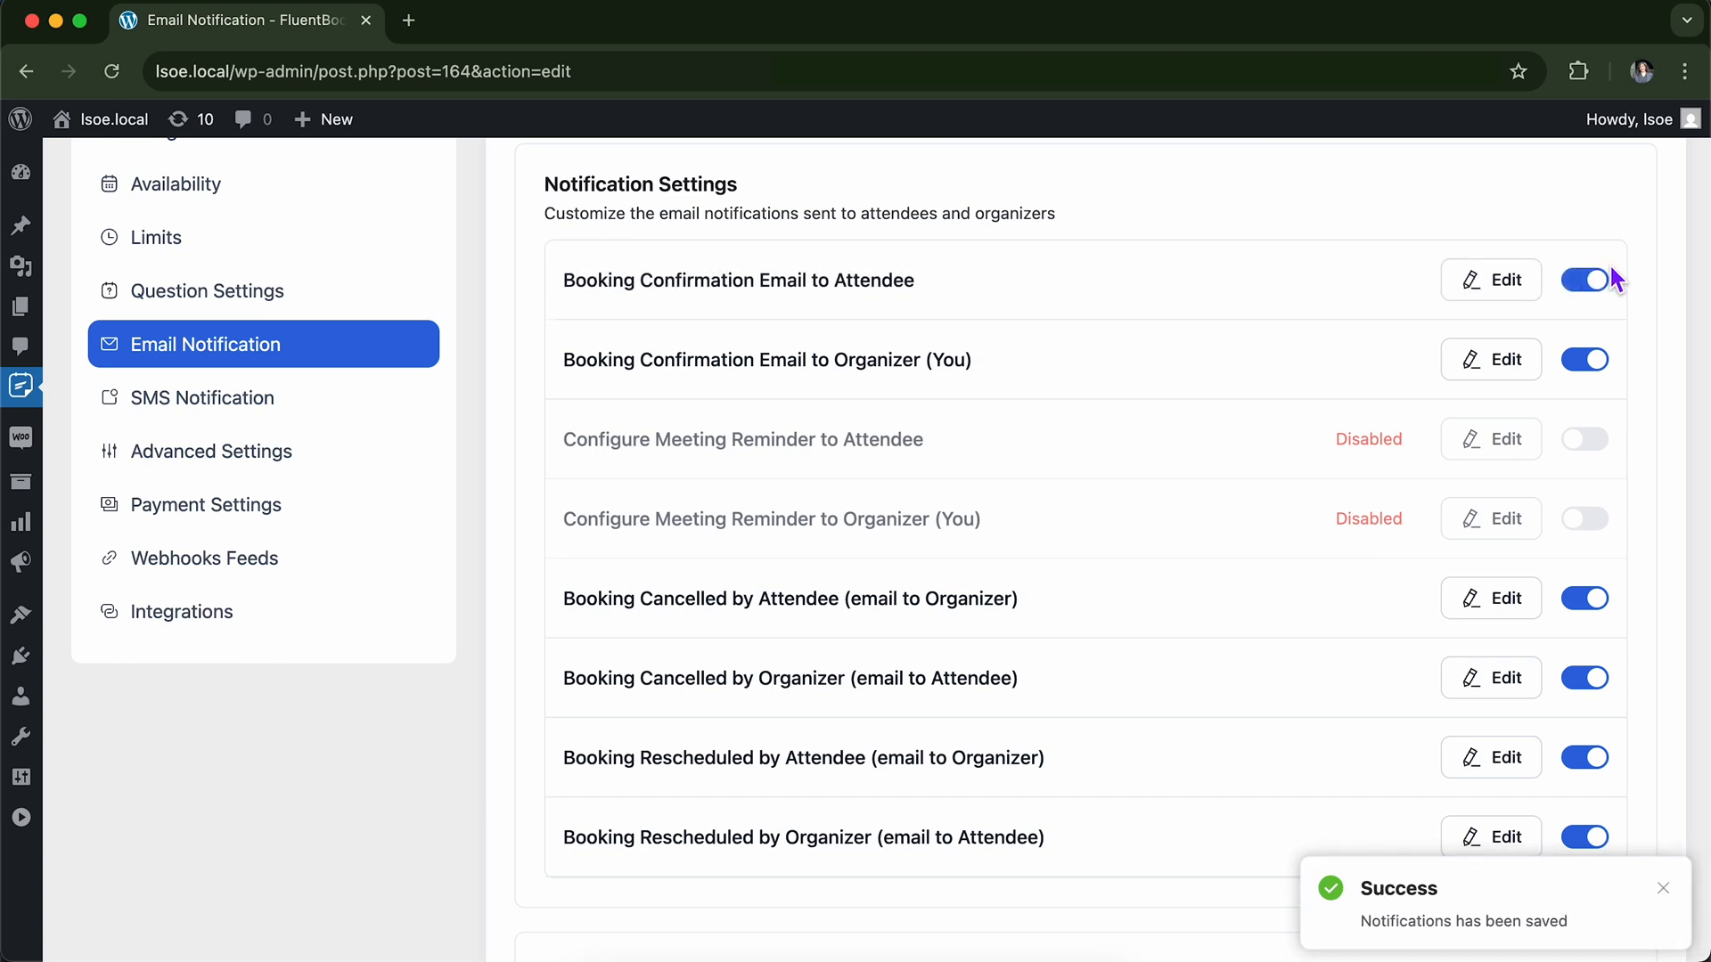
Try switching the Booking Approval Request to Host and Booking Submission Confirmation notifications off and back on.
scroll(1312, 340, down, 6)
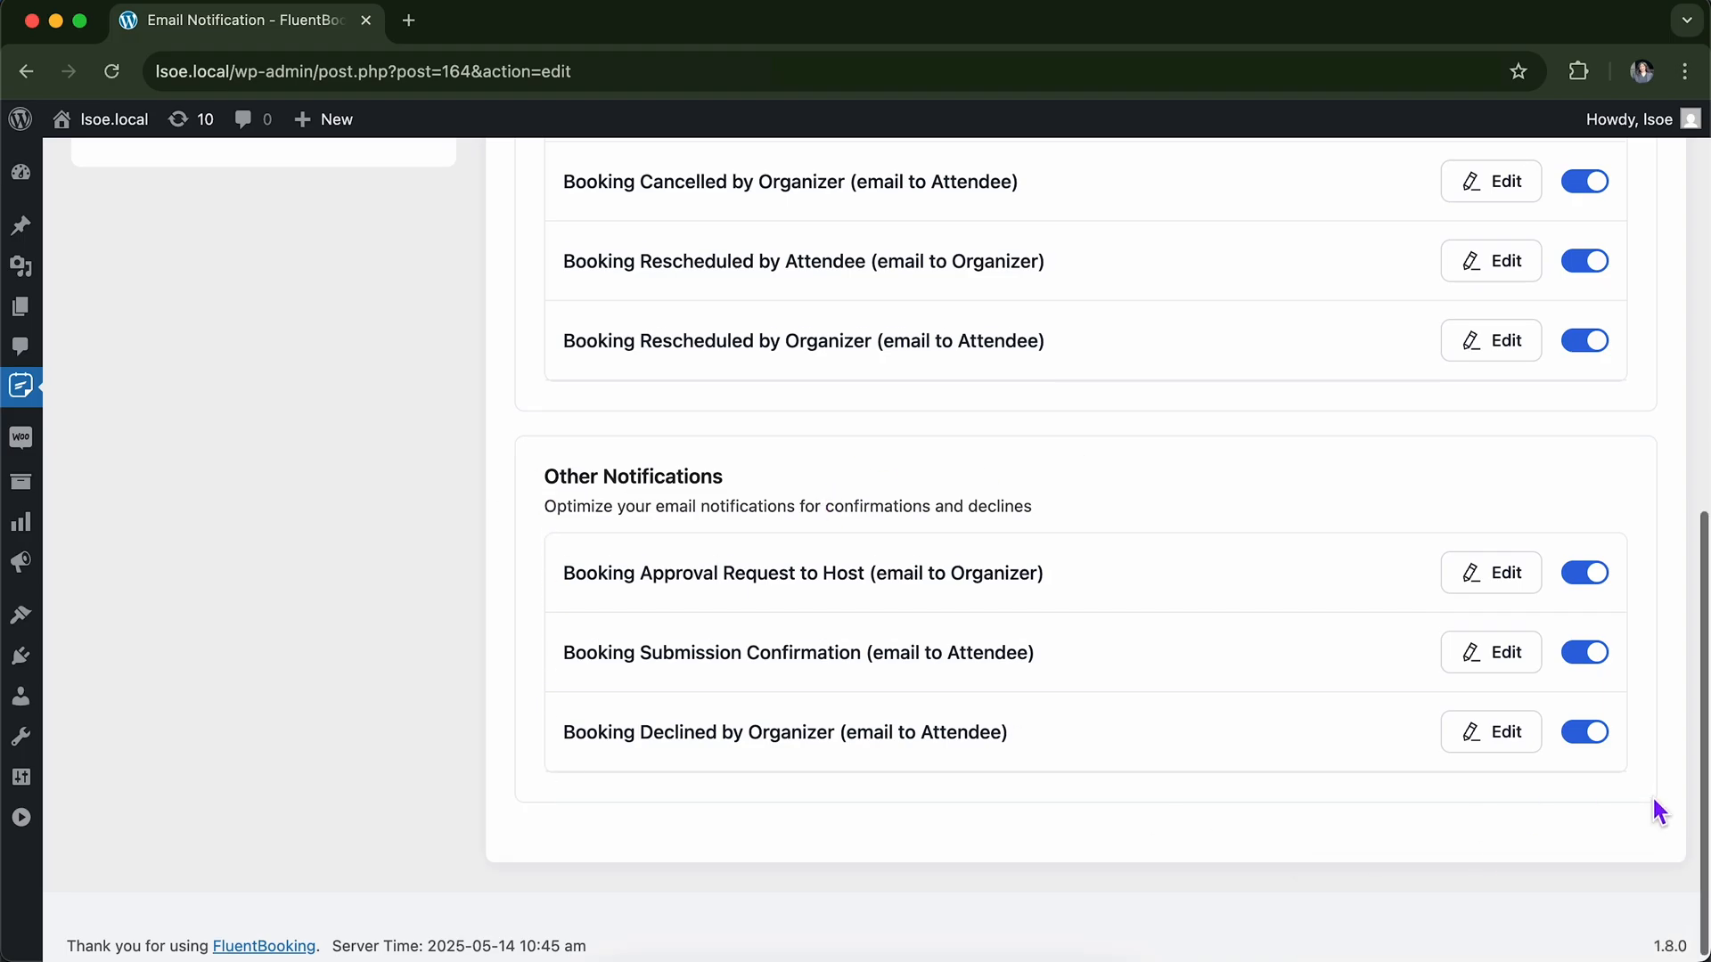
scroll(1655, 812, up, 1)
click(1585, 651)
click(1595, 733)
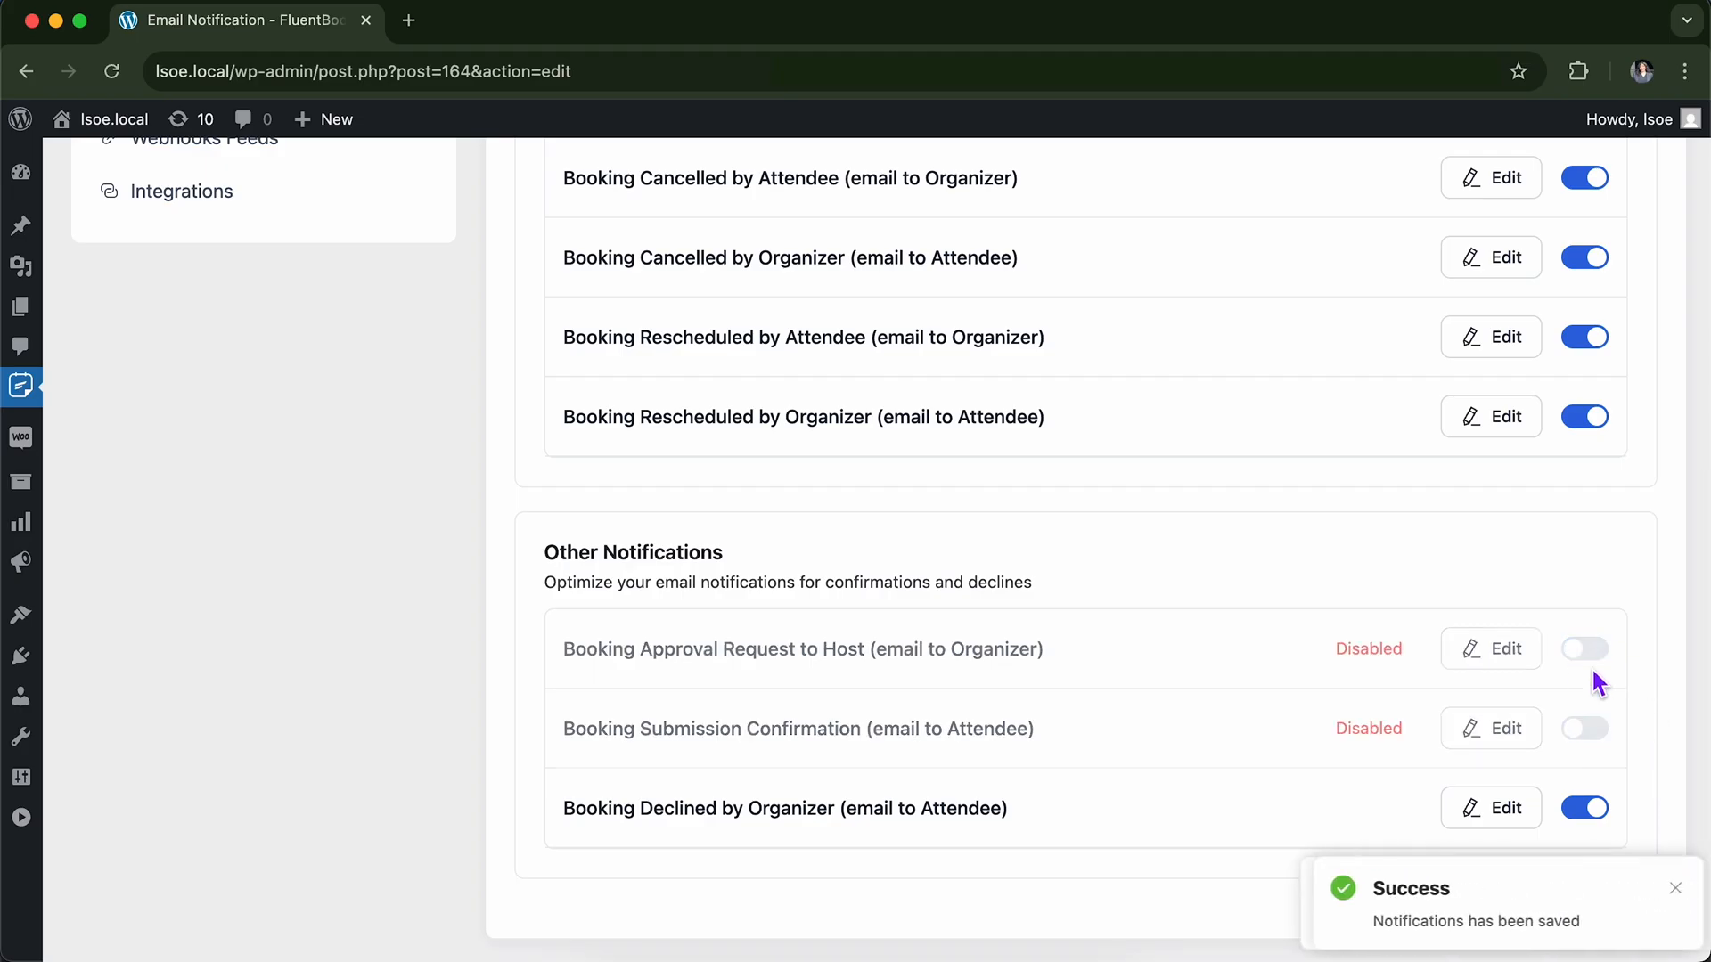
click(1594, 655)
click(1597, 732)
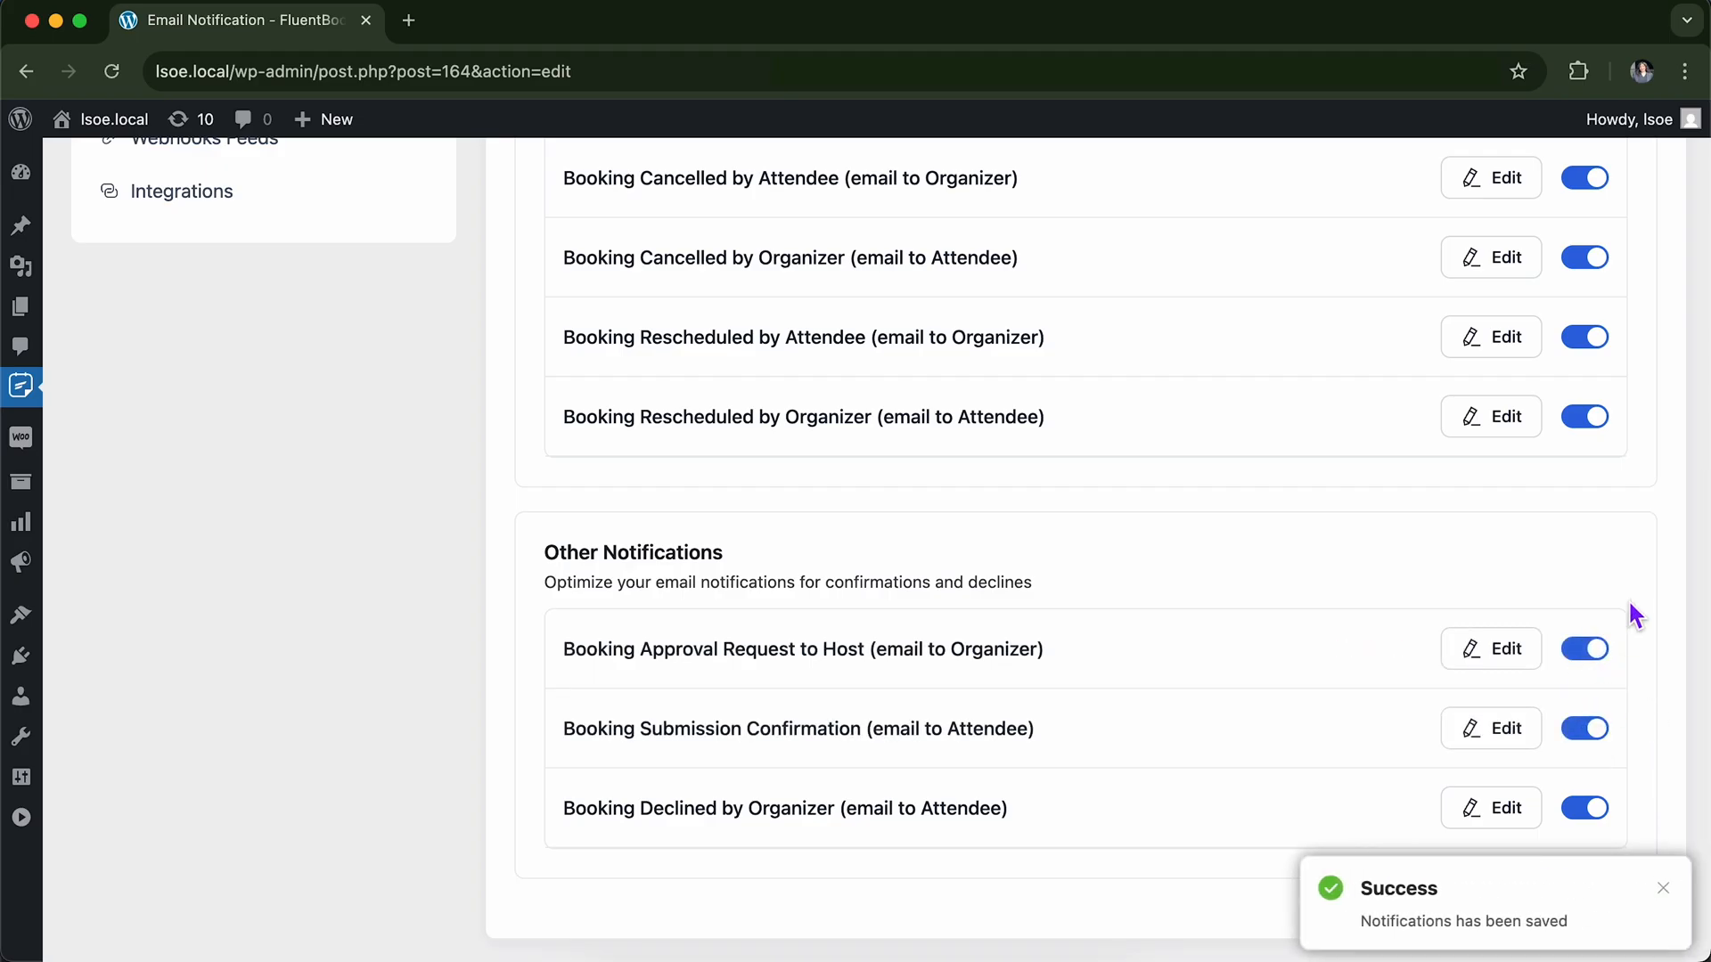
scroll(1630, 601, up, 8)
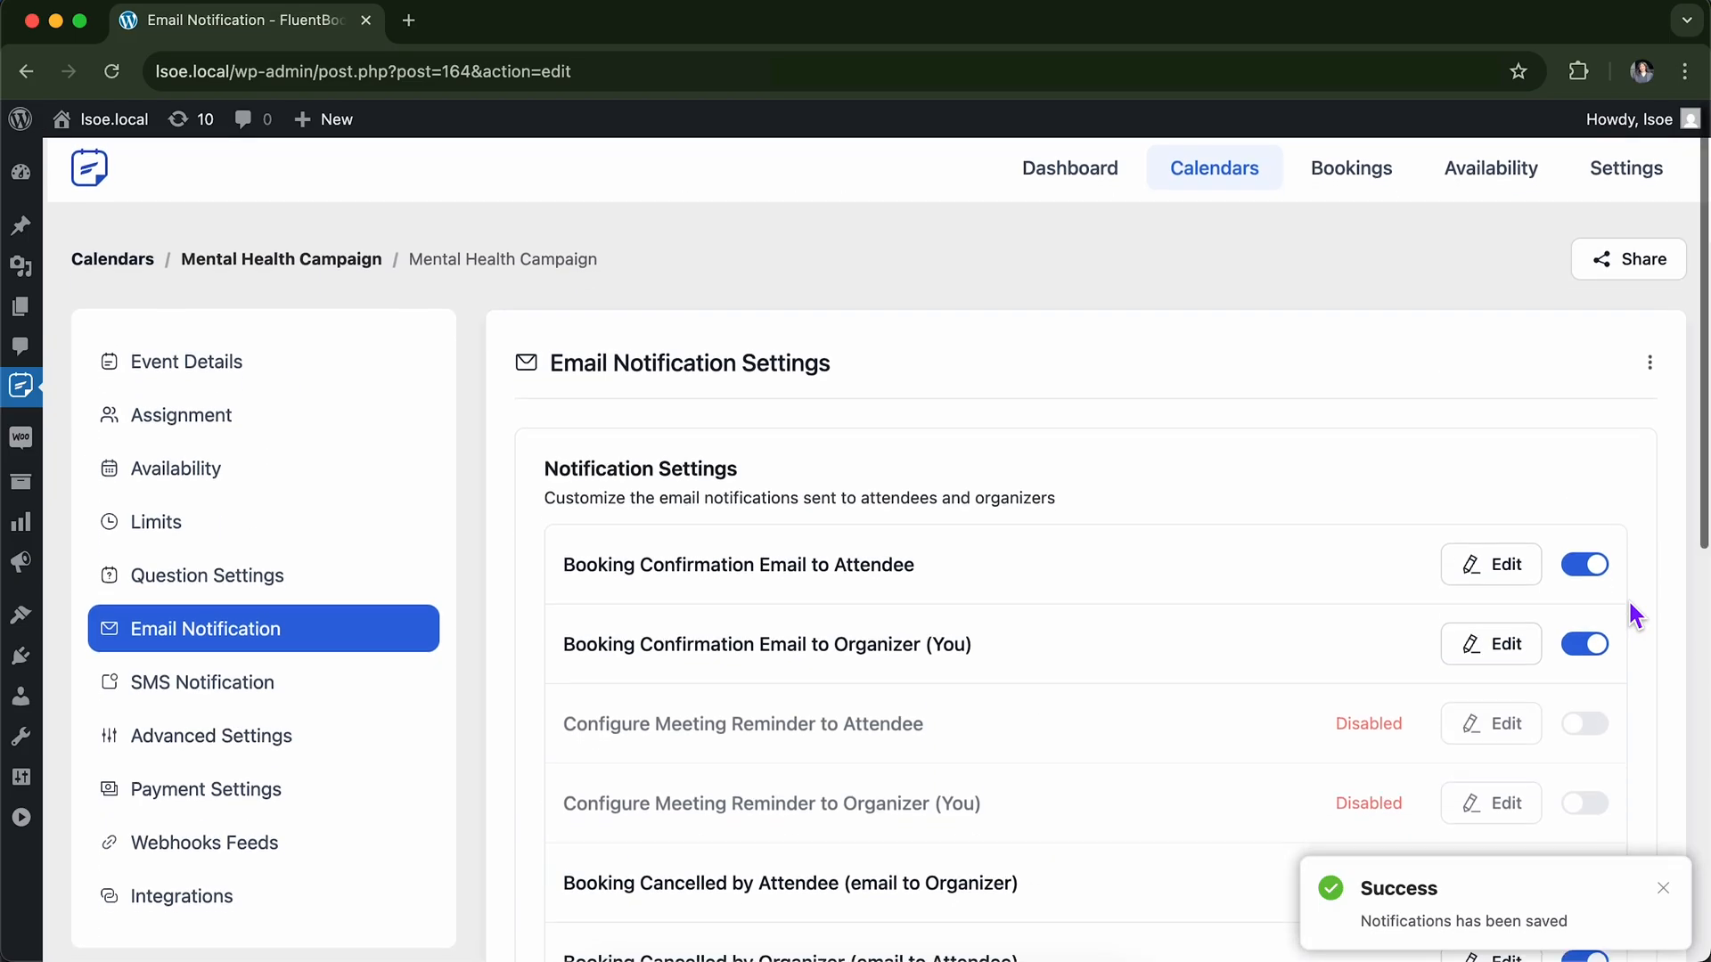
scroll(1630, 601, down, 2)
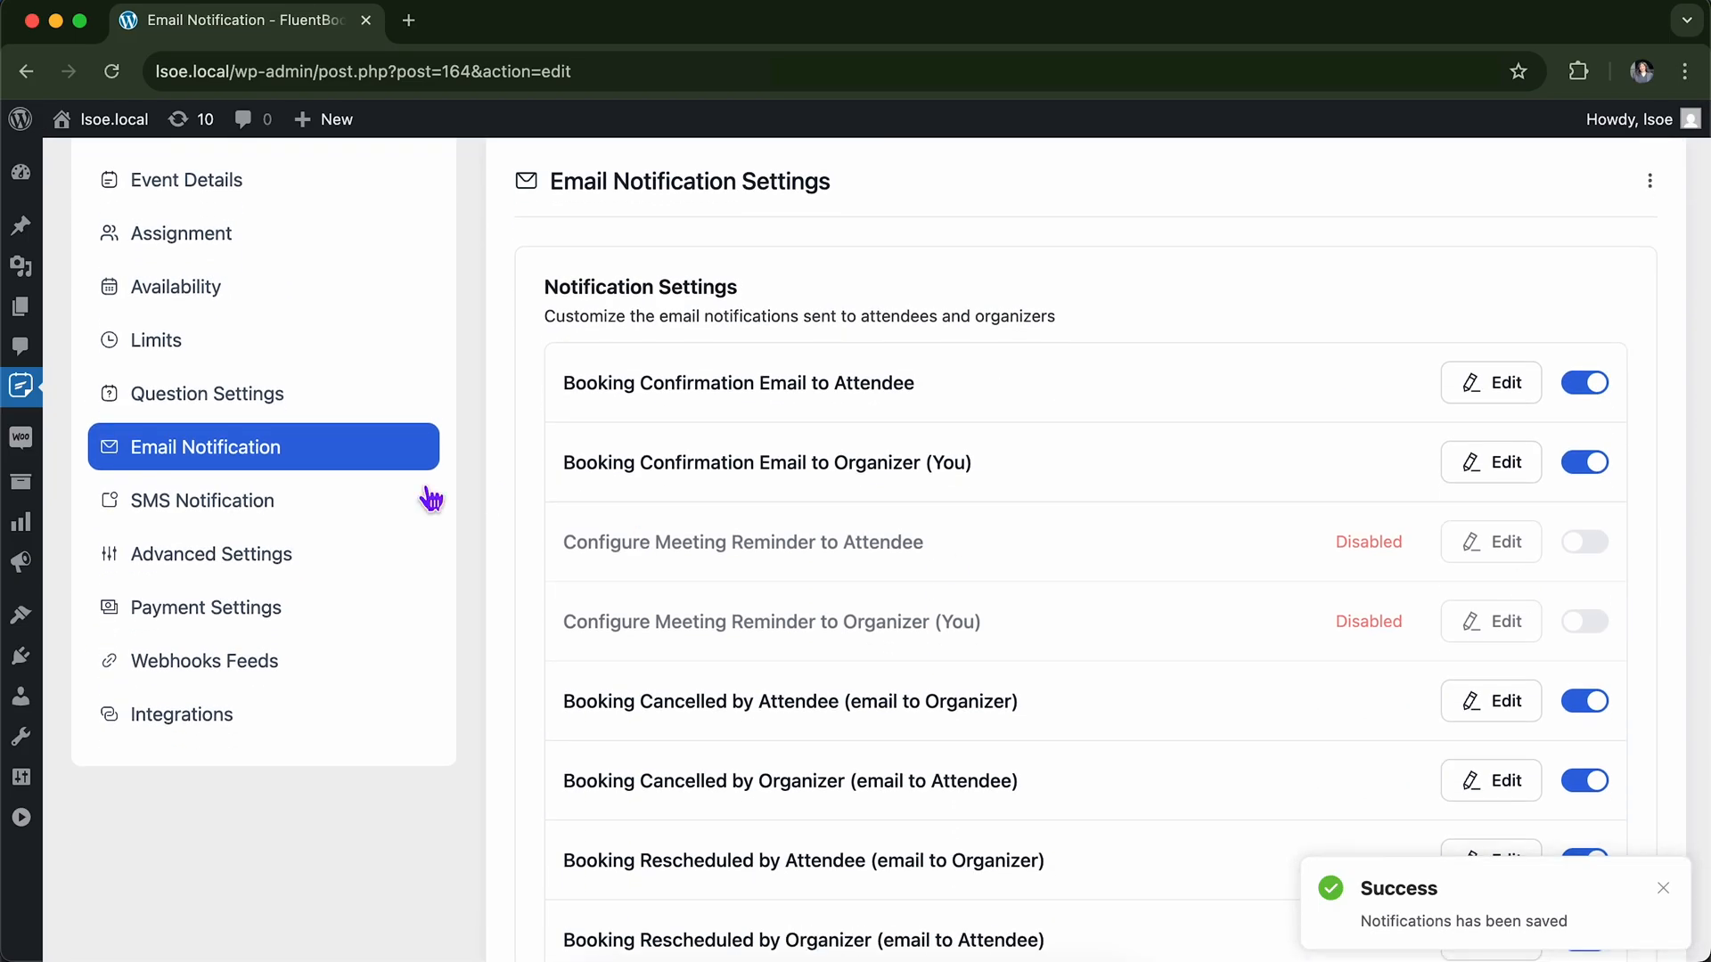
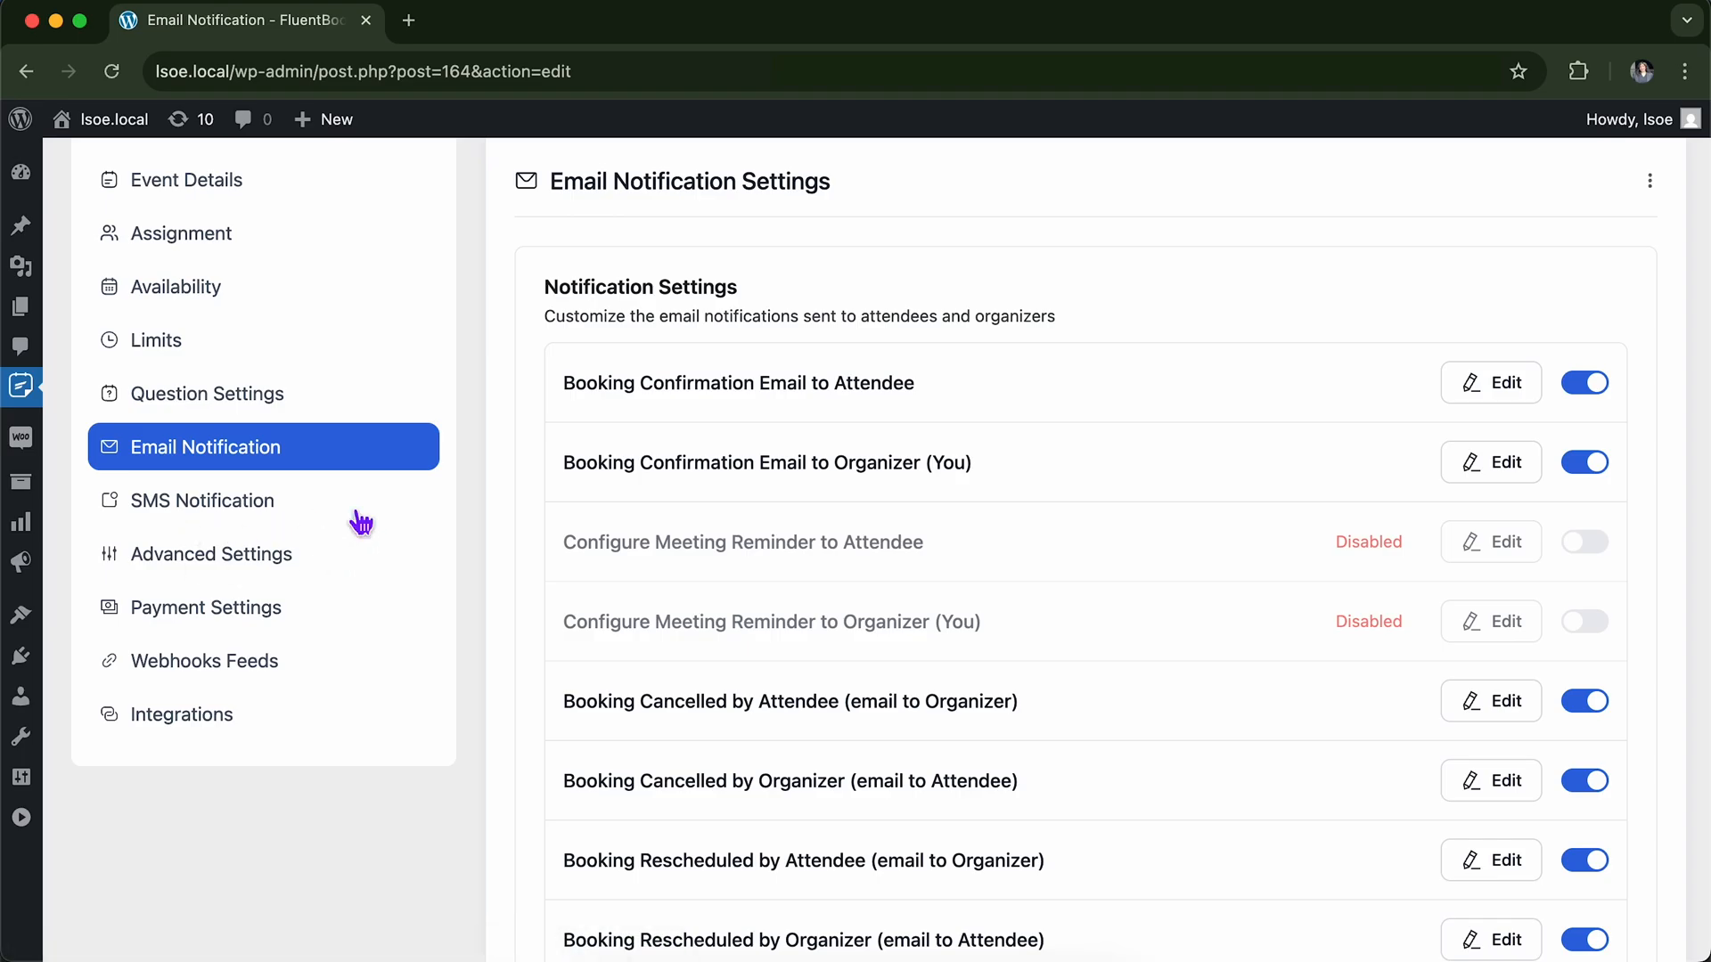
Open the event's Advanced Settings and examine the available options, including the Booking Title.
scroll(386, 519, down, 2)
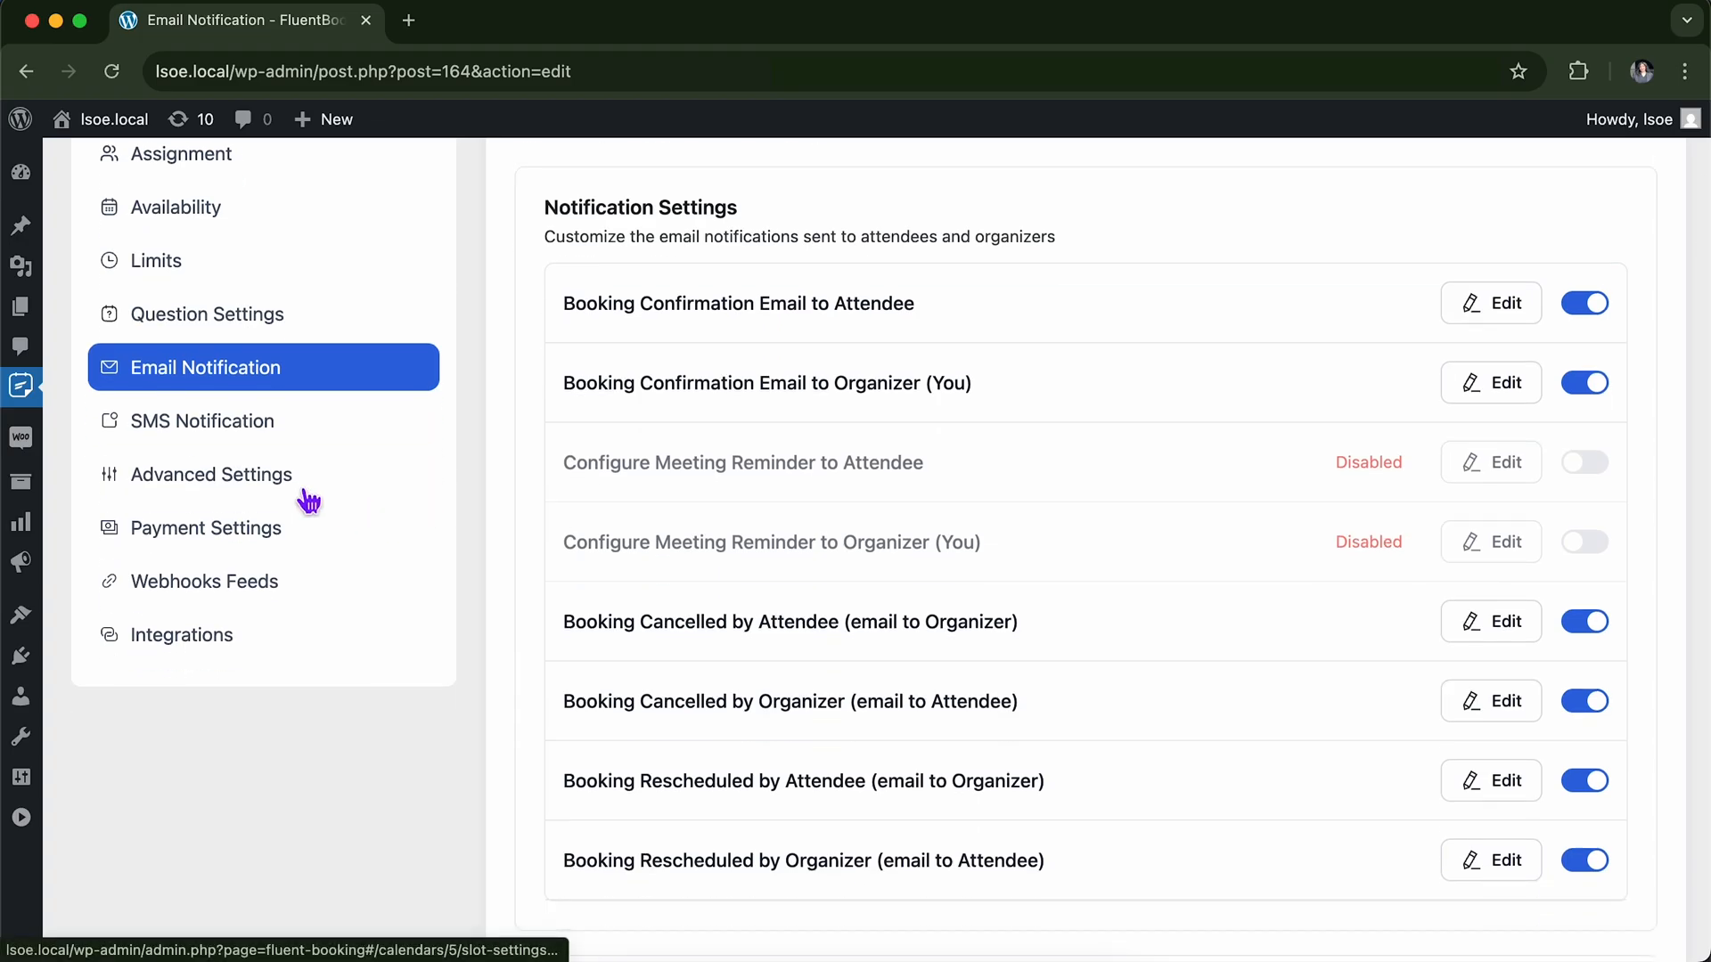
click(304, 489)
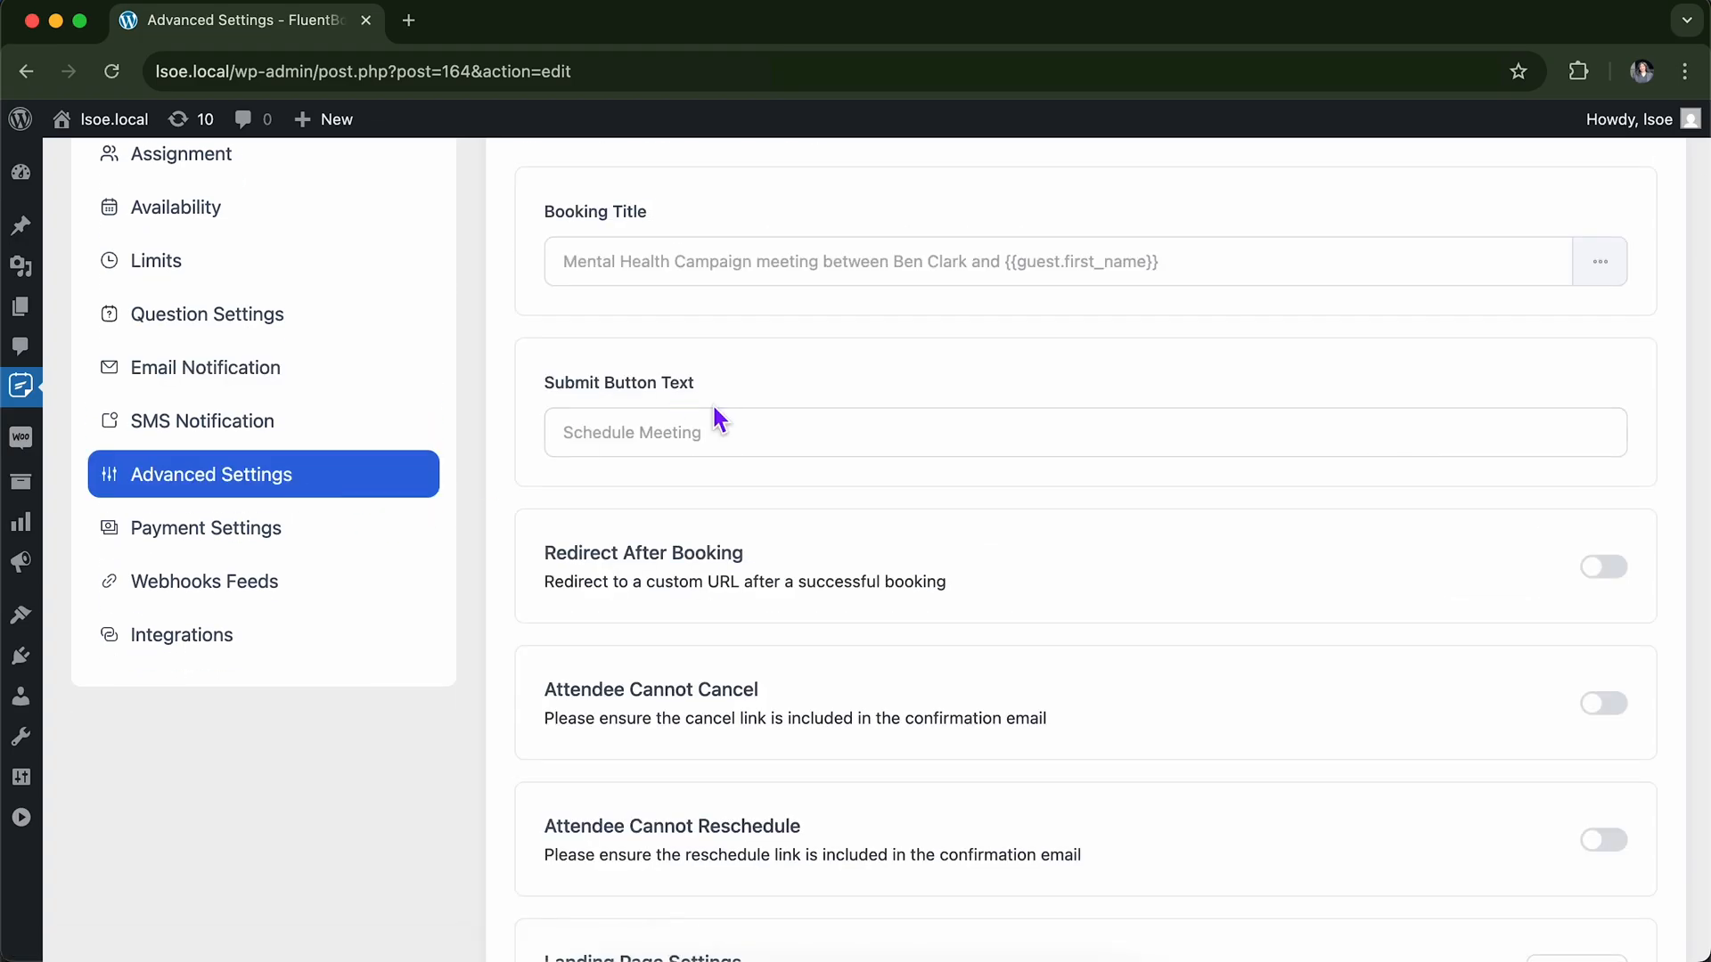
scroll(717, 418, up, 2)
scroll(713, 403, up, 2)
scroll(713, 403, down, 6)
scroll(713, 403, up, 6)
scroll(713, 403, down, 4)
click(902, 372)
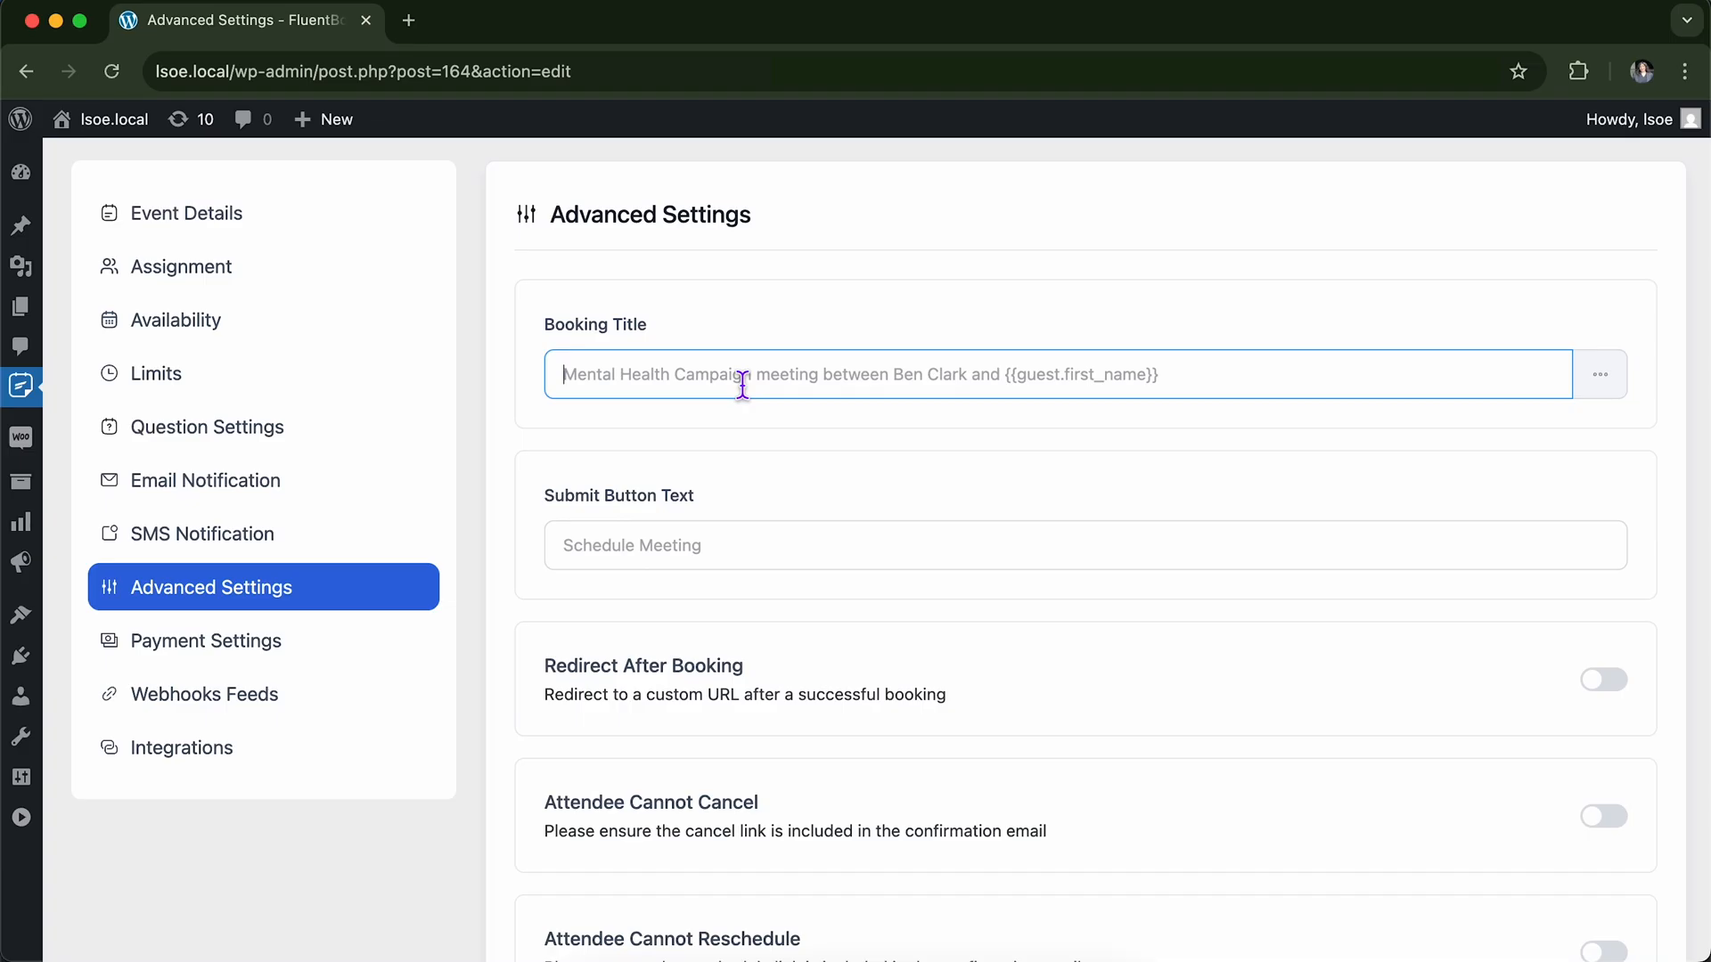
click(1004, 446)
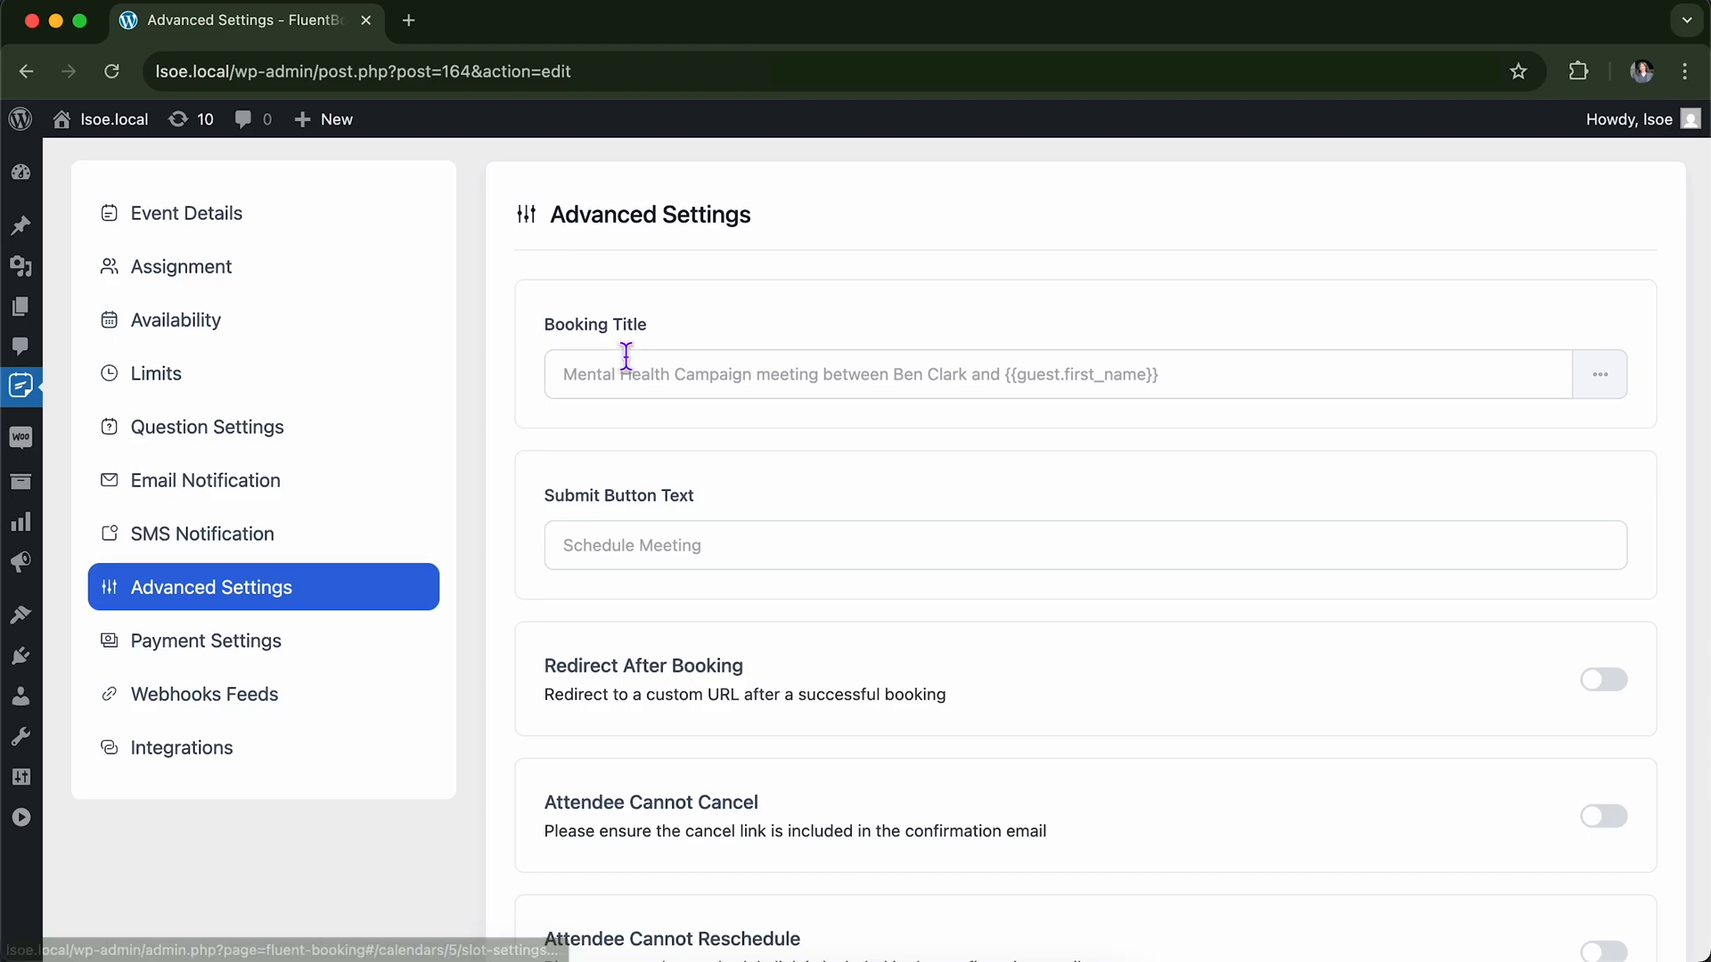
click(841, 377)
click(871, 443)
scroll(833, 558, down, 1)
Try "Book Now!" as the Submit Button Text.
click(776, 484)
scroll(776, 481, down, 1)
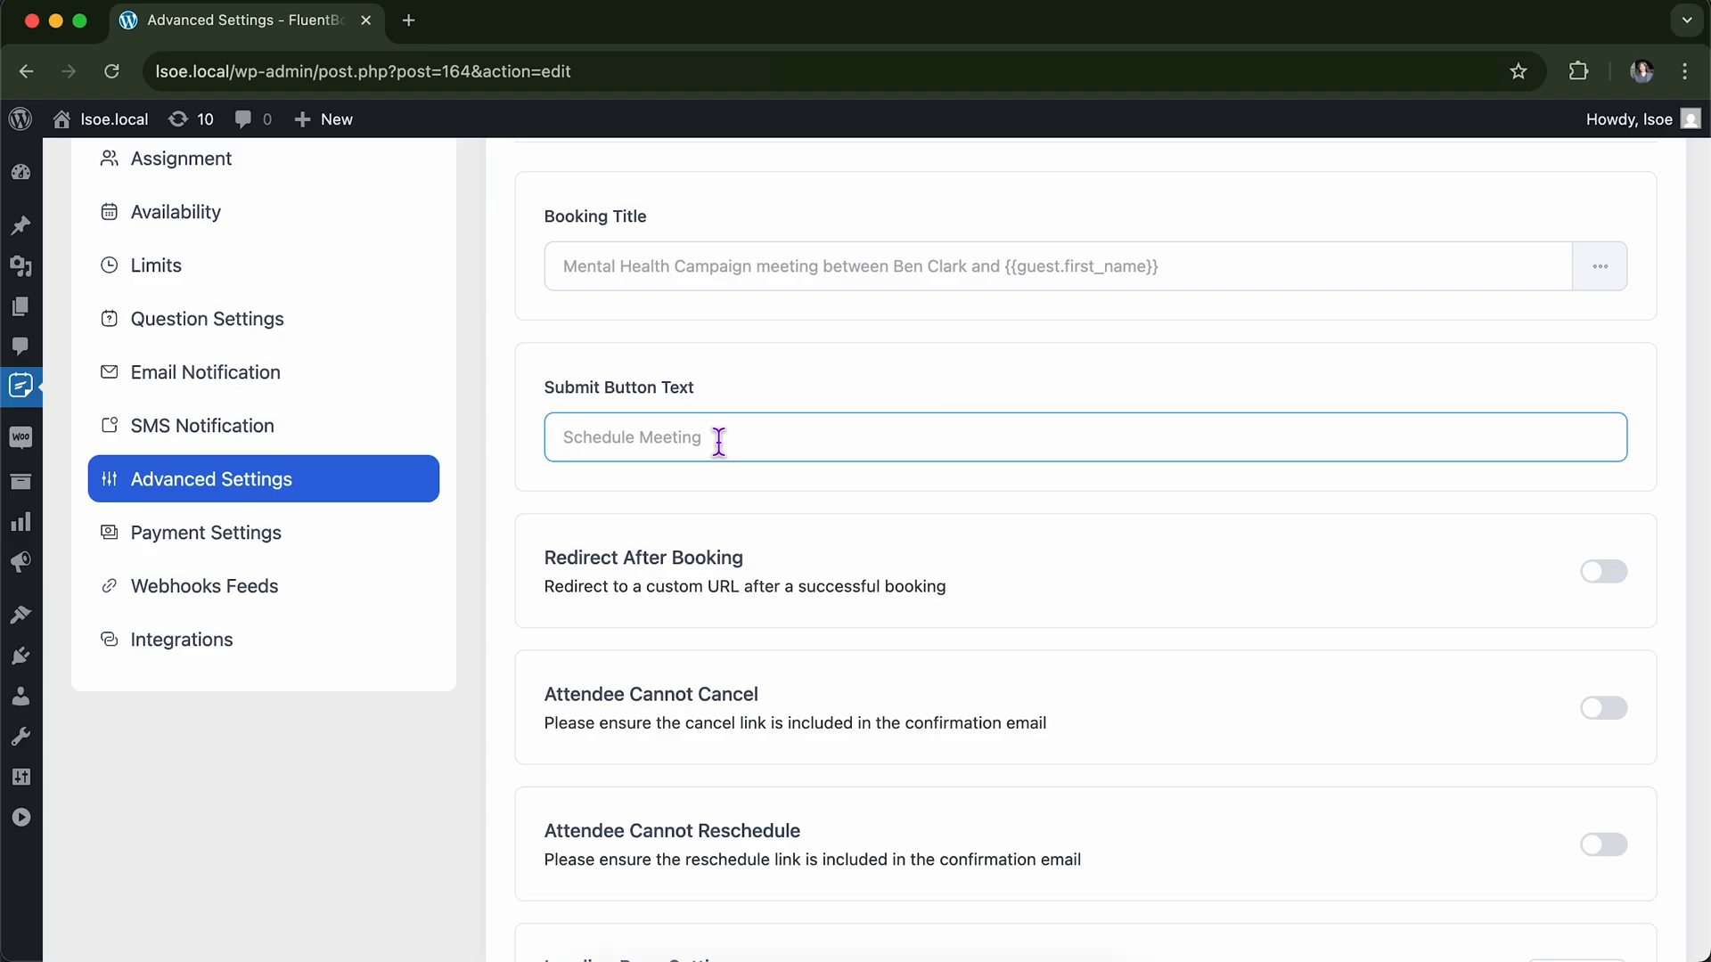
key(Caps_Lock)
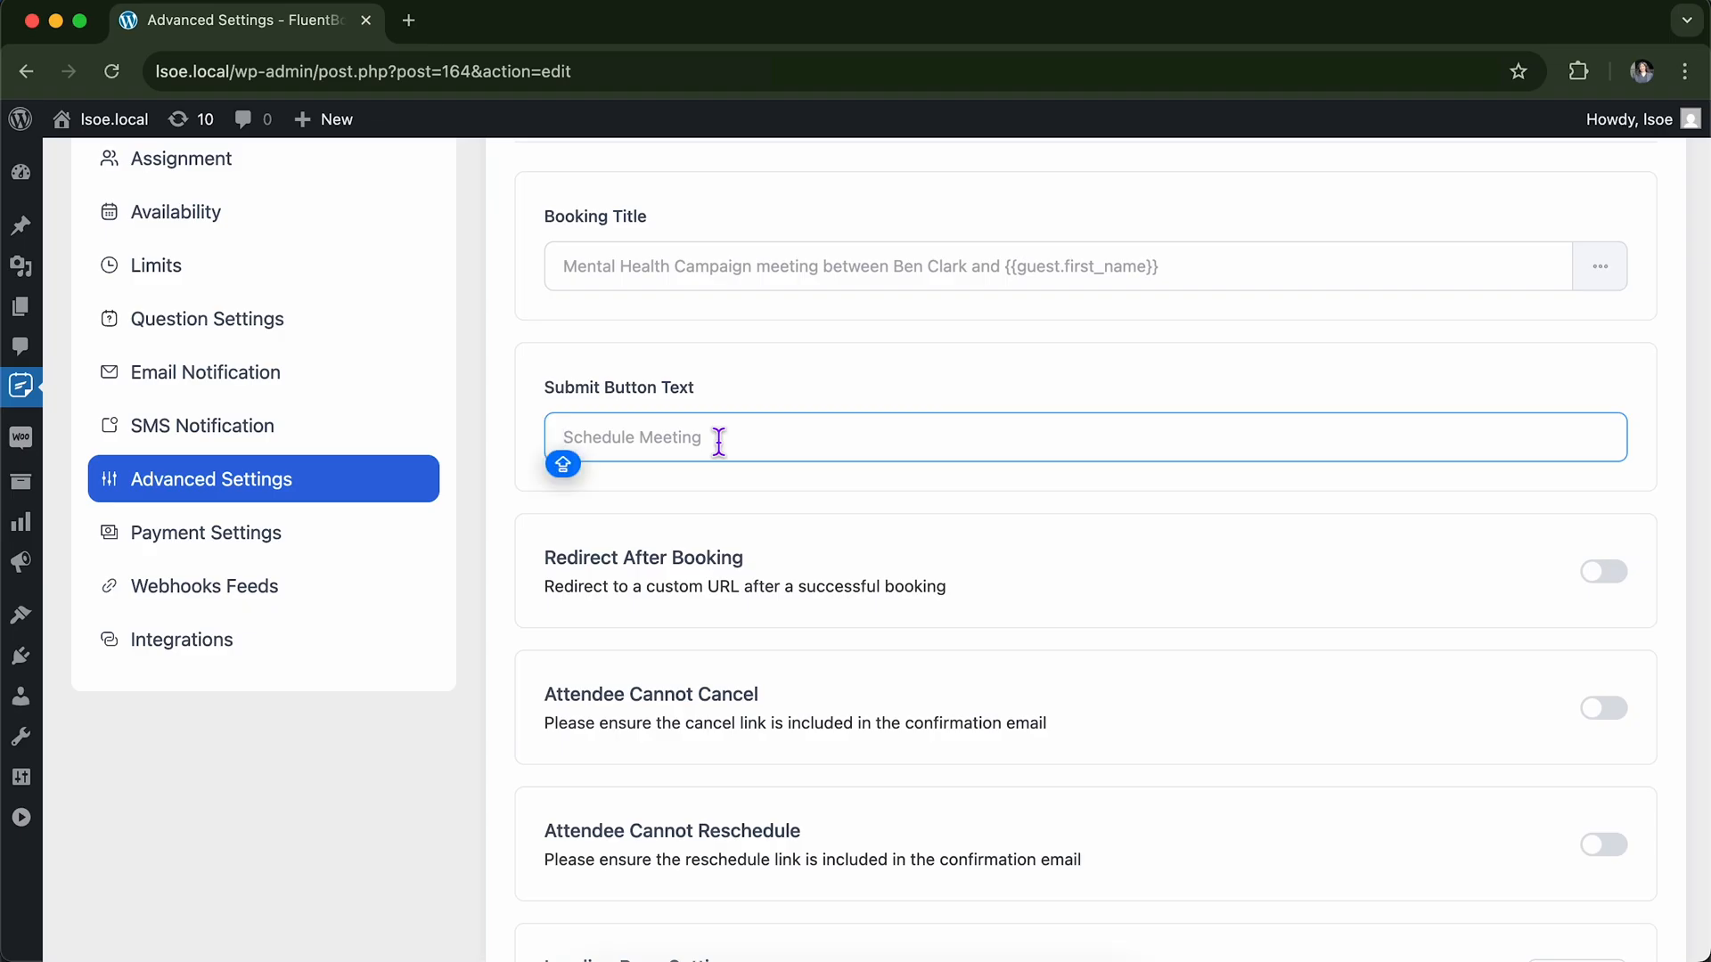
key(Caps_Lock)
text(Book Now!)
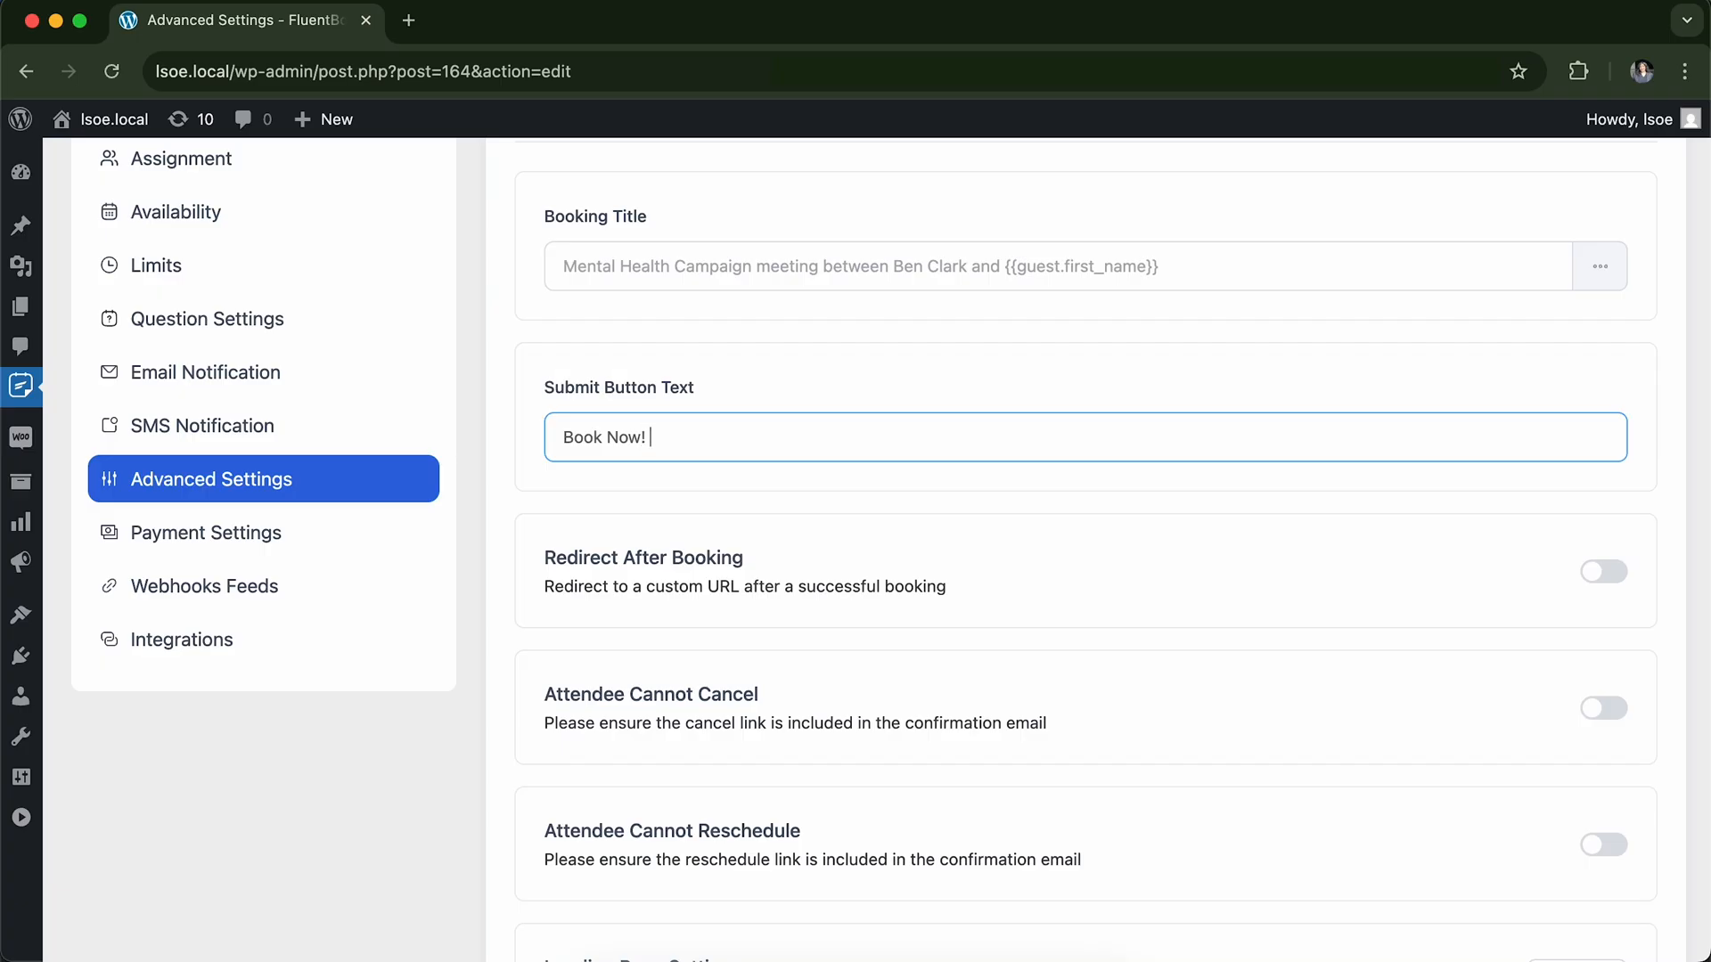
Replace the Submit Button Text with "Schedule" and clear the field again.
key(BackSpace)
key(BackSpace)
key(BackSpace)
key(BackSpace)
key(BackSpace)
key(BackSpace)
key(BackSpace)
key(BackSpace)
key(BackSpace)
text(Schedule)
drag(726, 447, 500, 451)
key(BackSpace)
Enable Redirect After Booking to look at its redirect URL and query string options, and disable it again.
scroll(803, 483, down, 1)
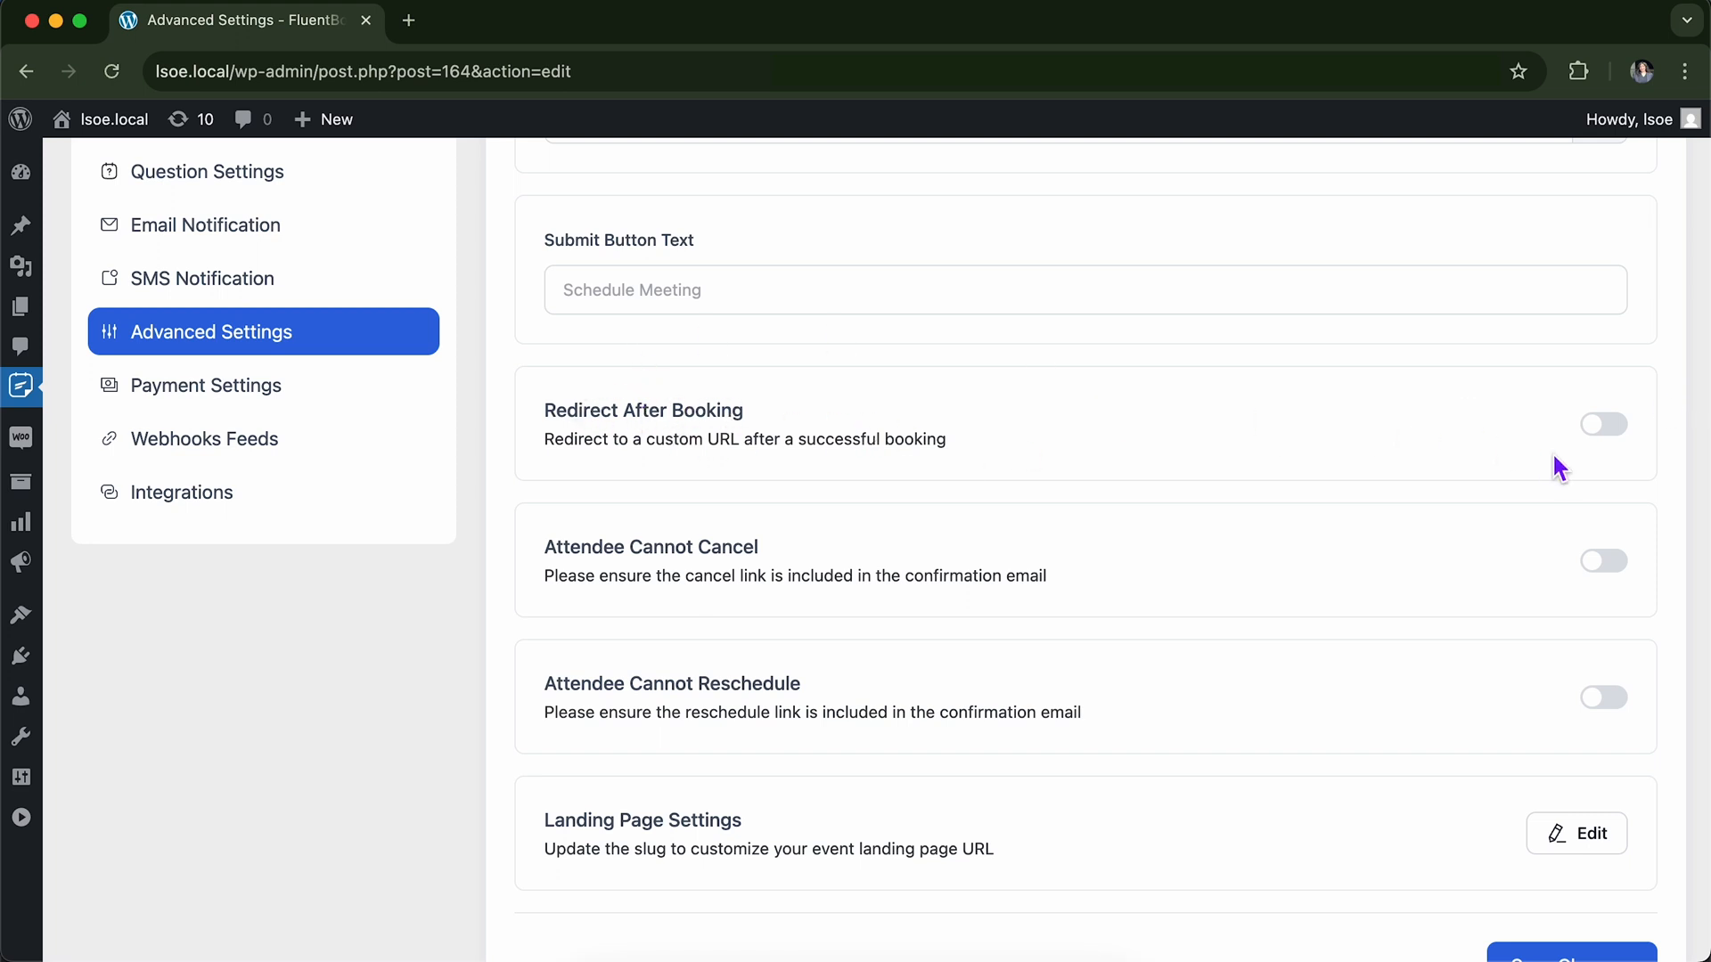
click(1614, 443)
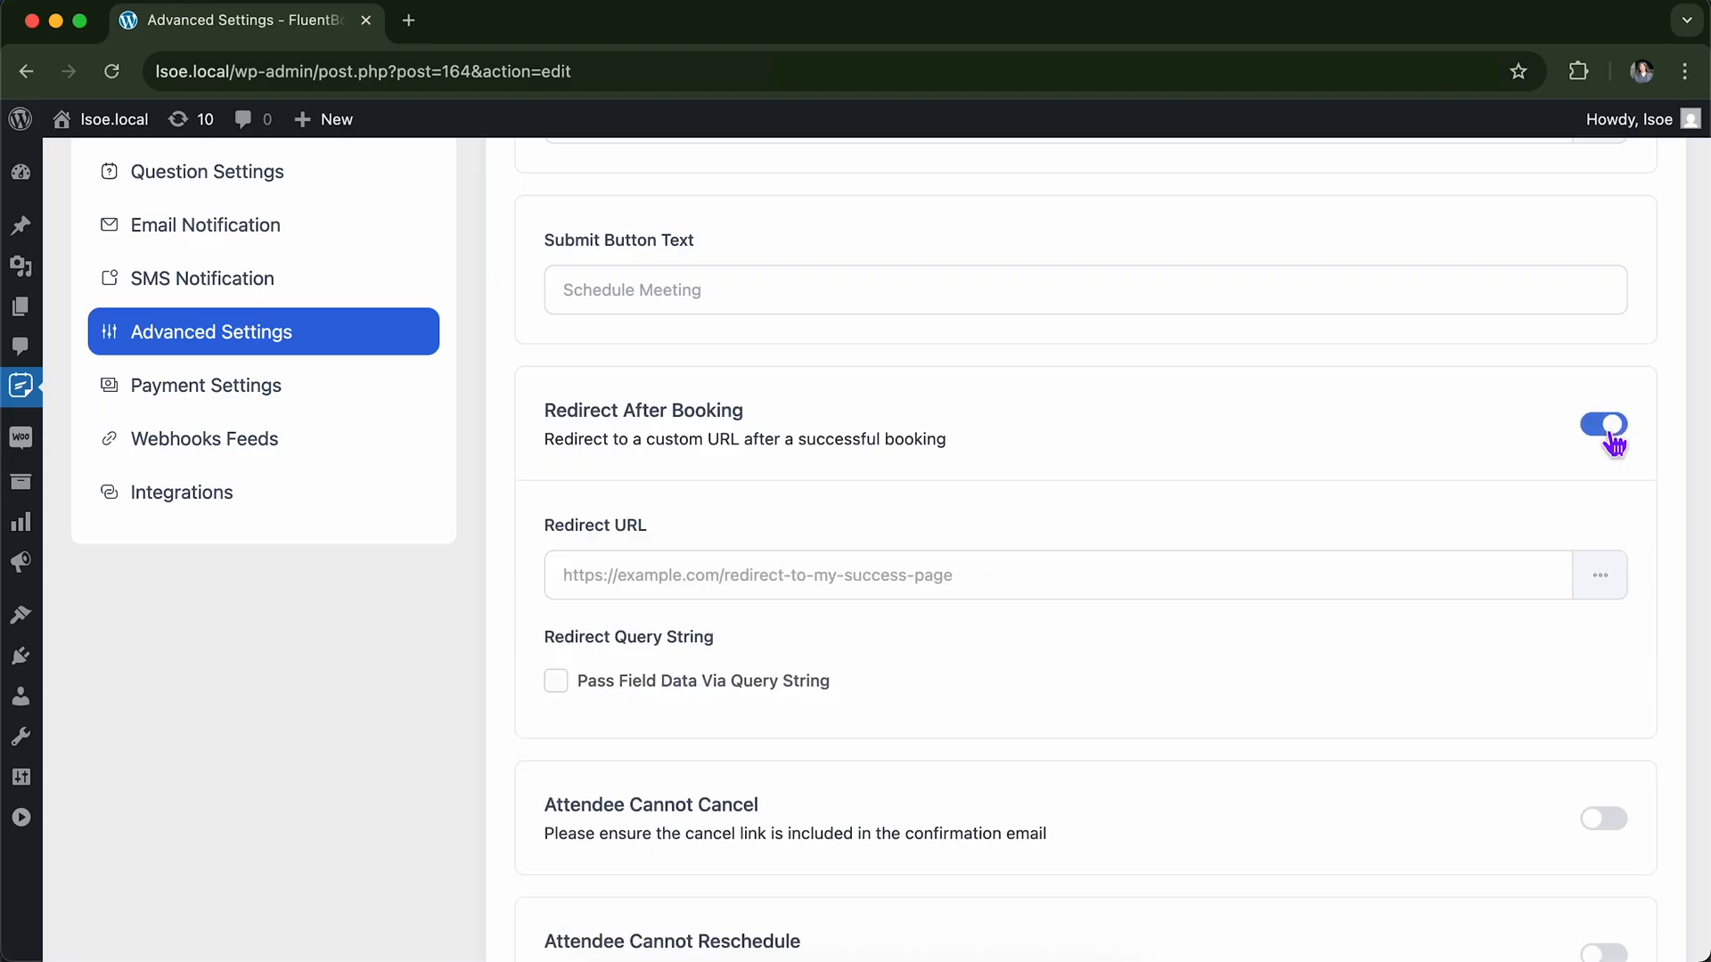
scroll(1547, 449, down, 2)
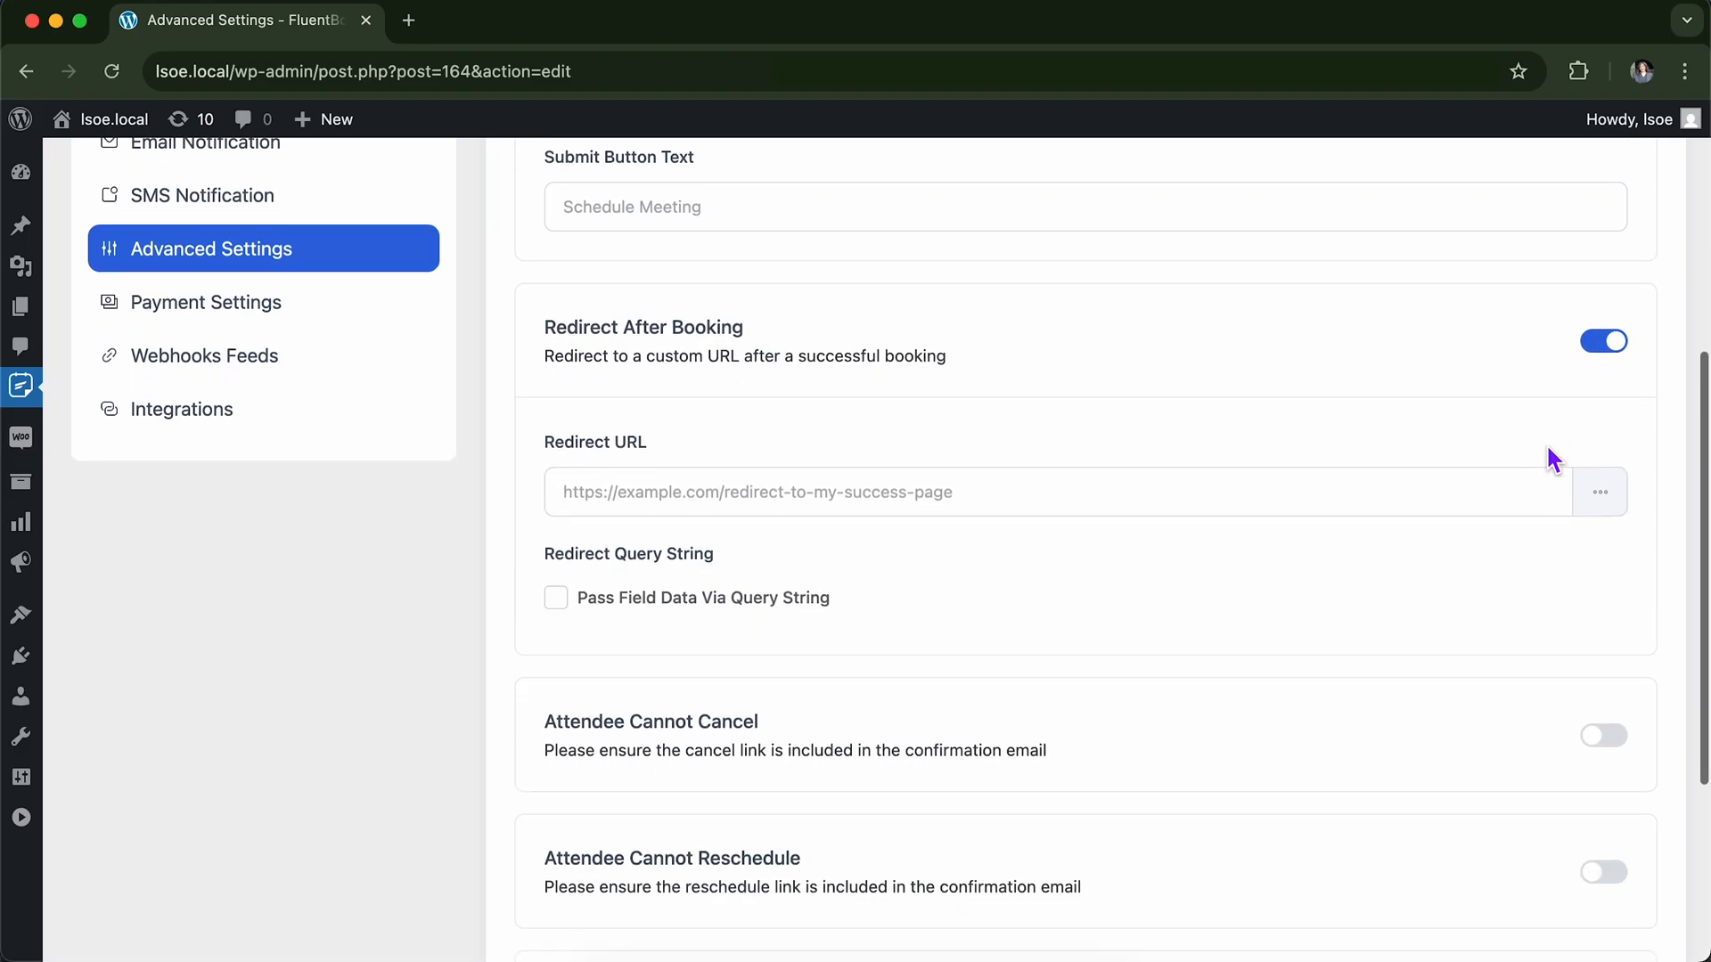
click(1473, 475)
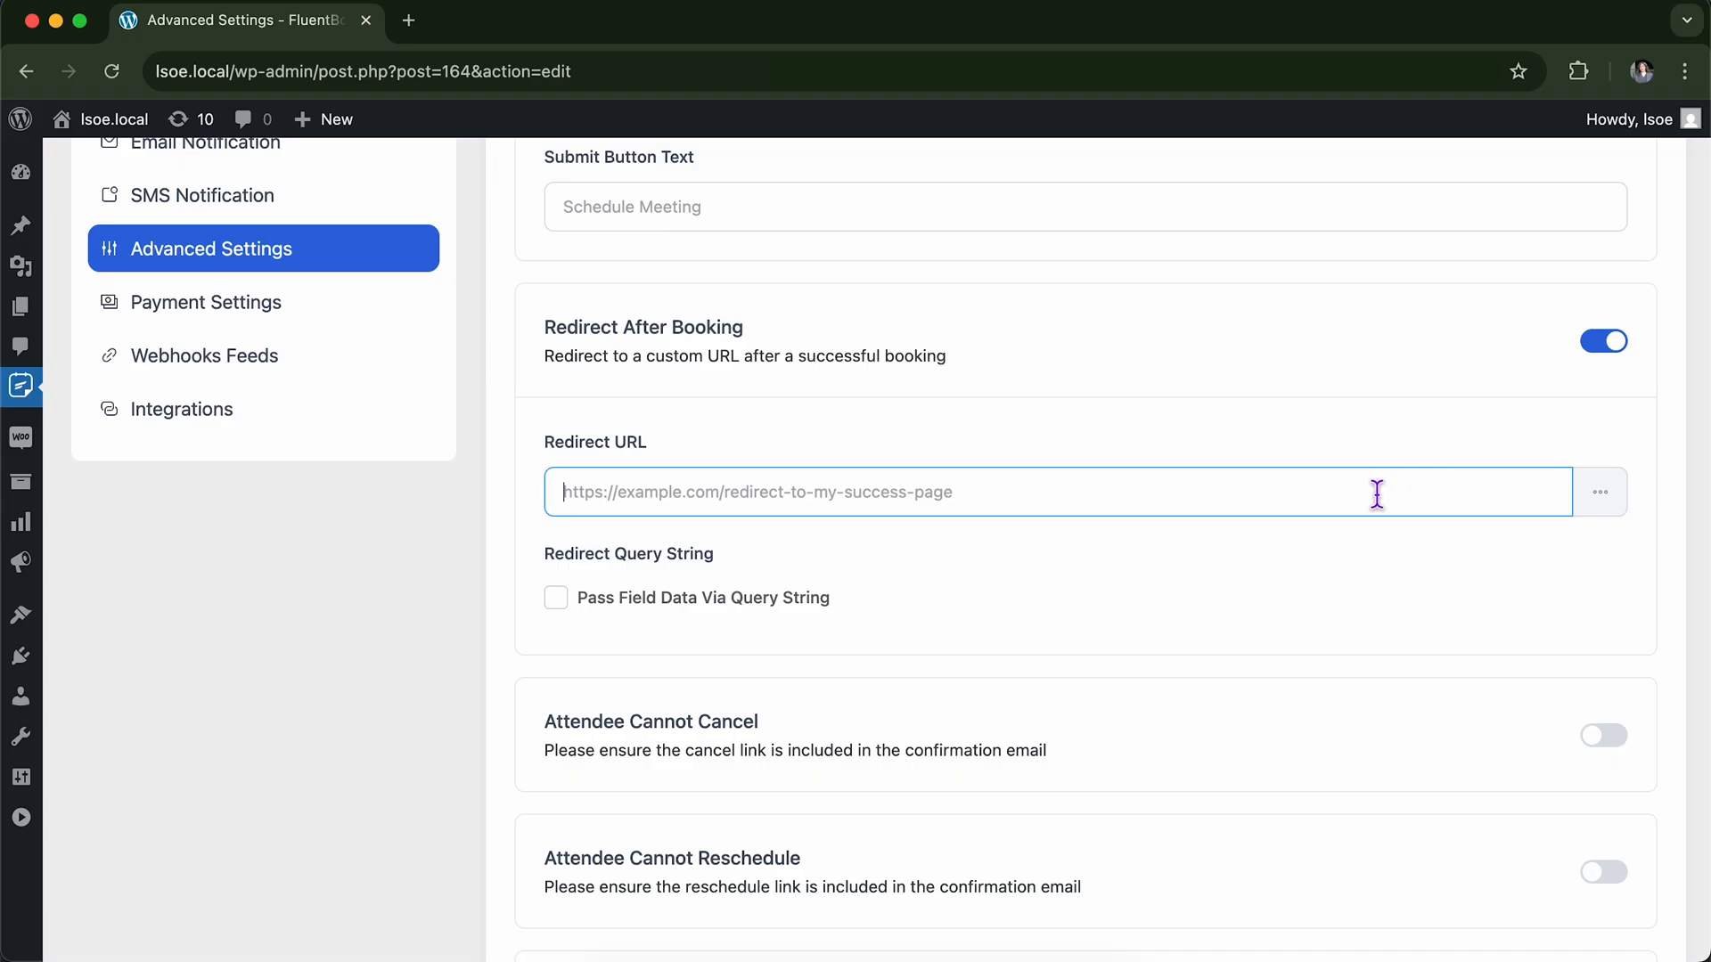
click(1603, 341)
scroll(1597, 419, down, 1)
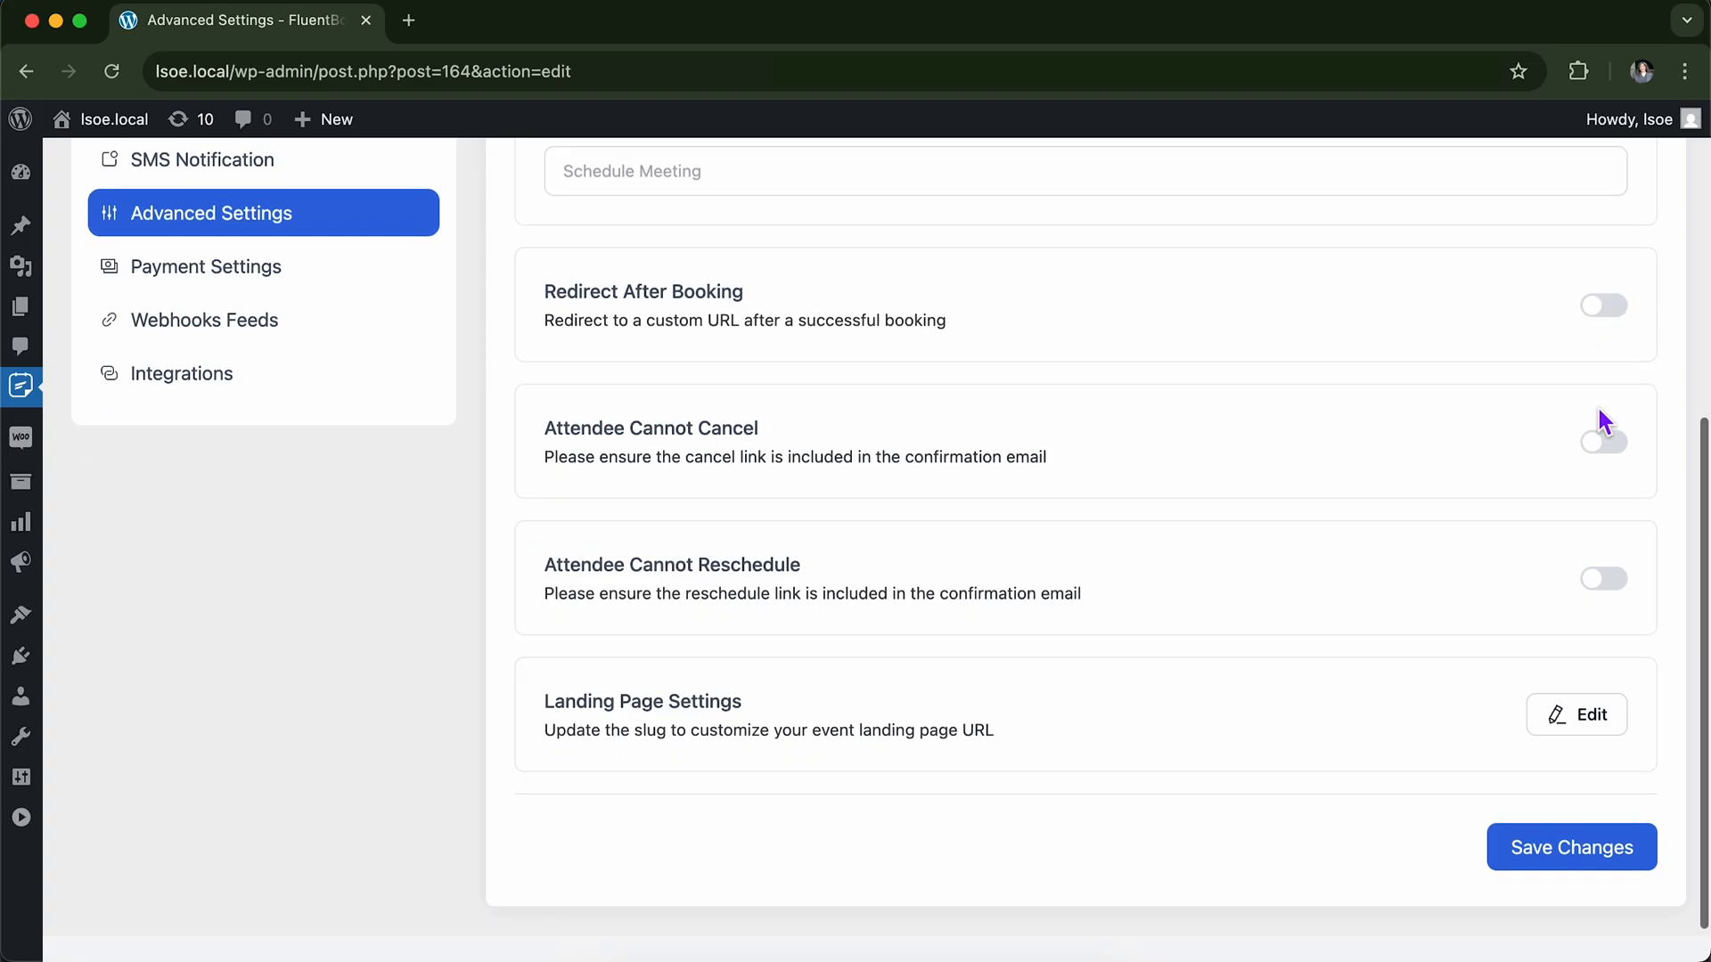
click(1604, 310)
click(1604, 310)
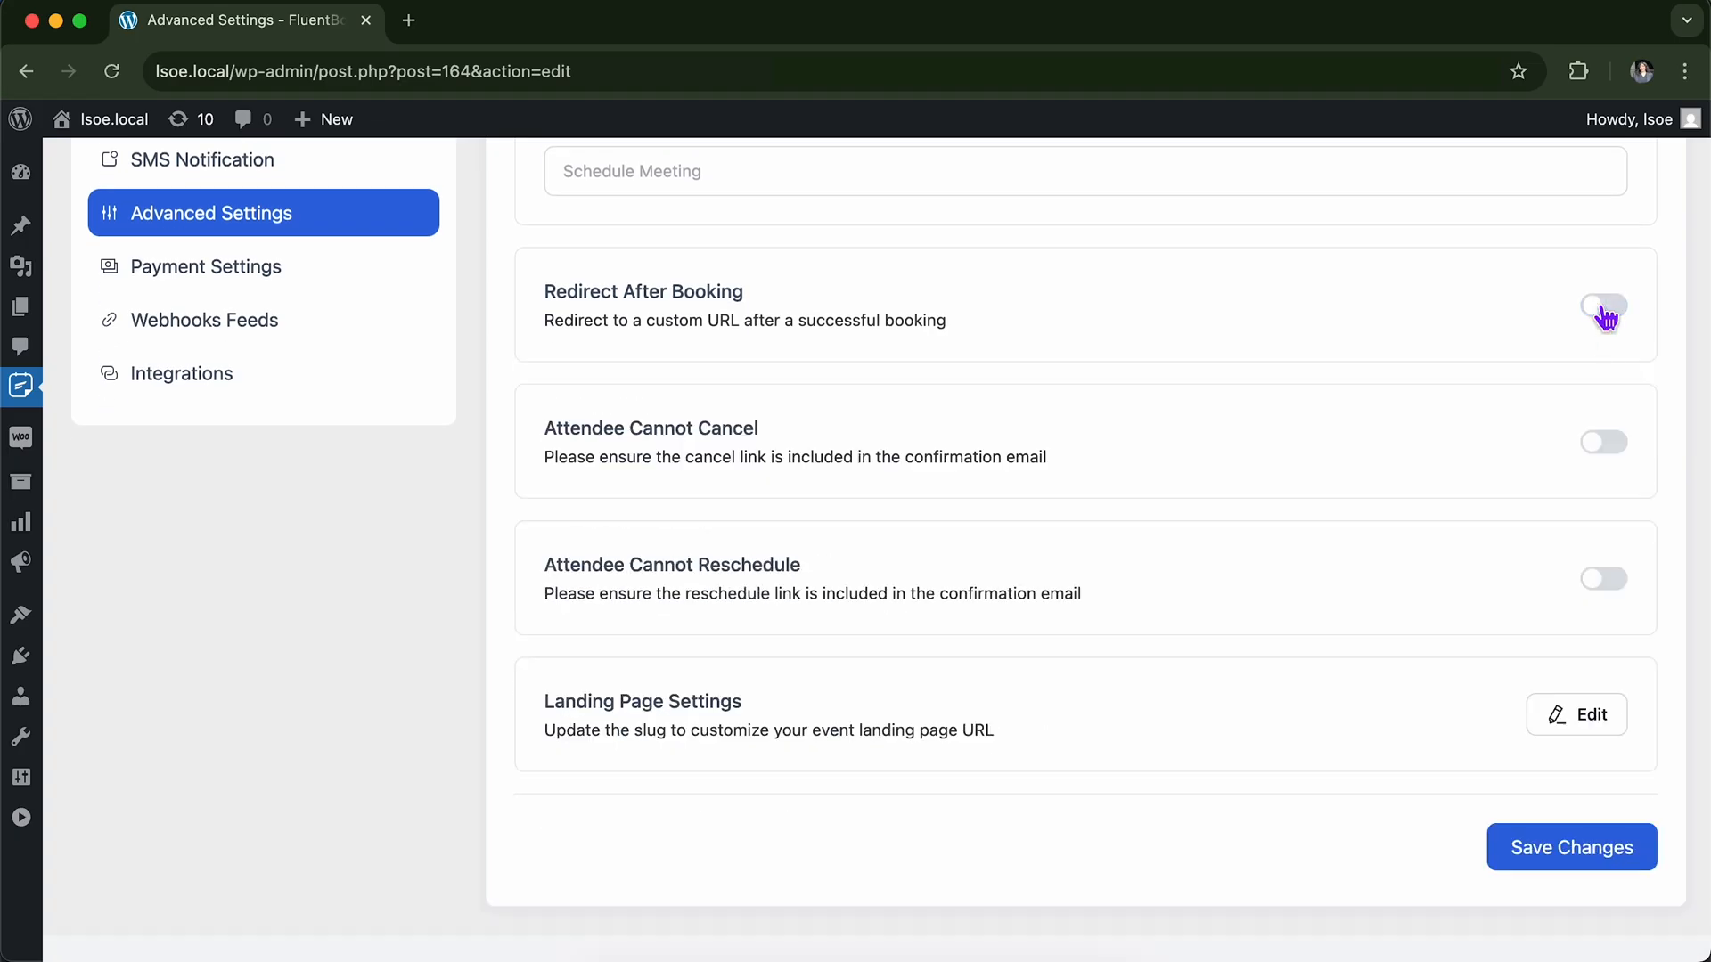
Enable Attendee Cannot Cancel and apply it only when the meeting starts in less than a set time.
scroll(1587, 378, down, 1)
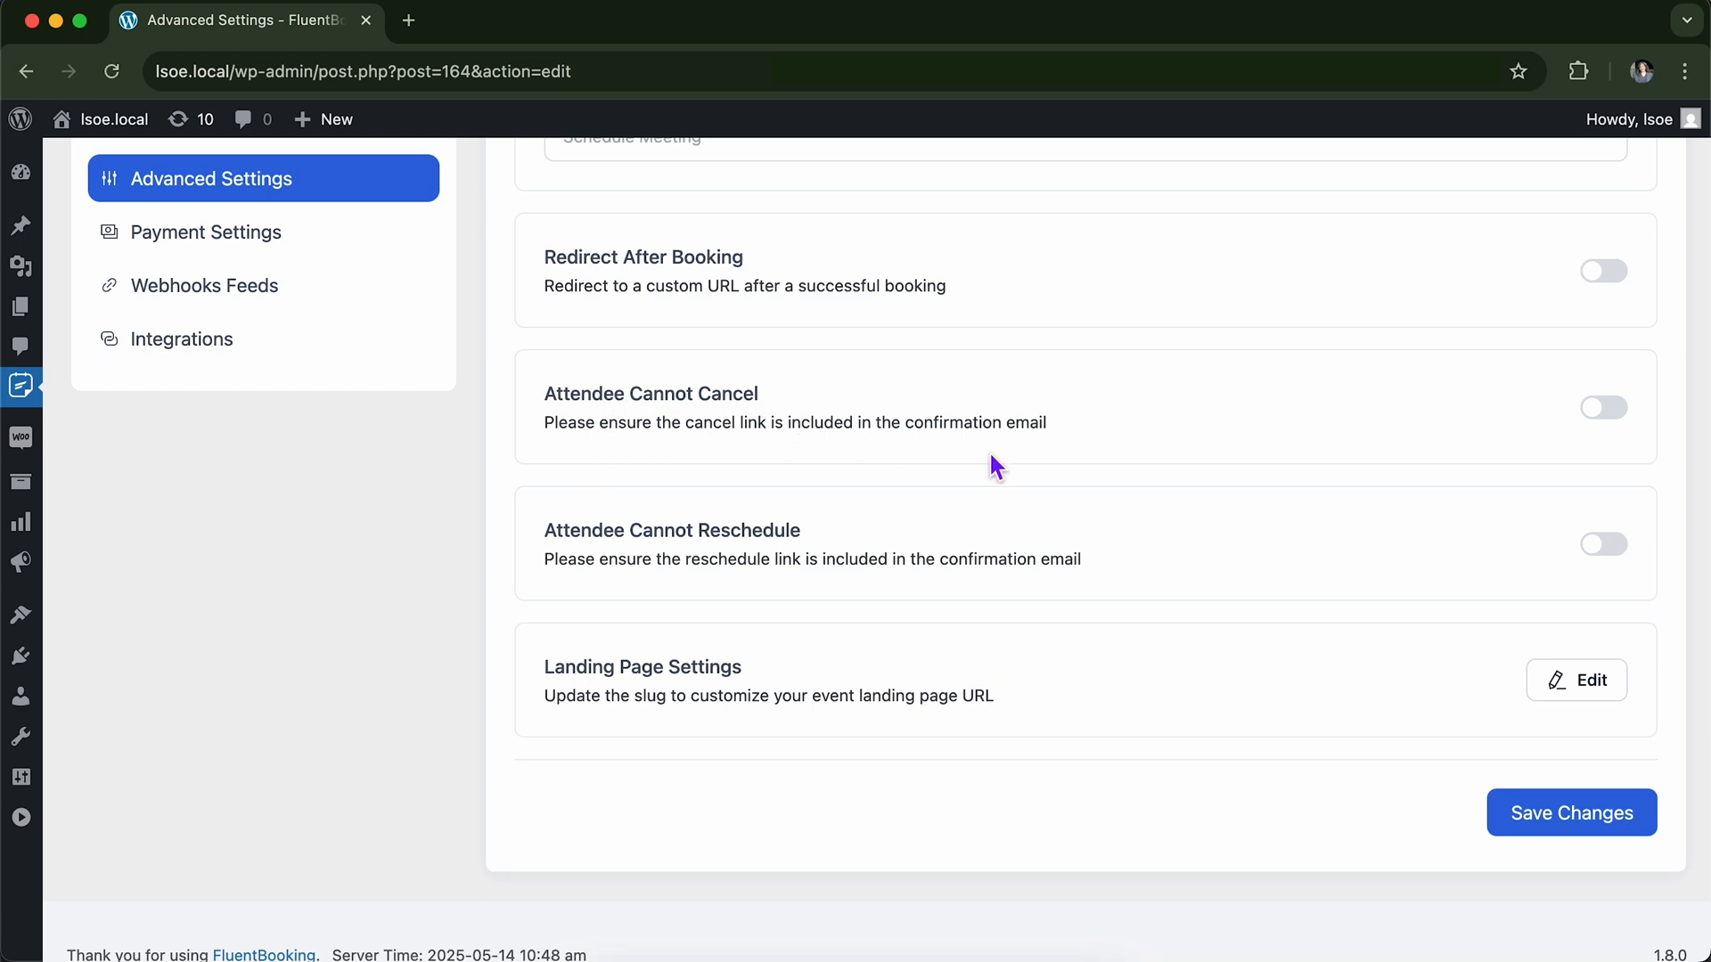
click(1605, 409)
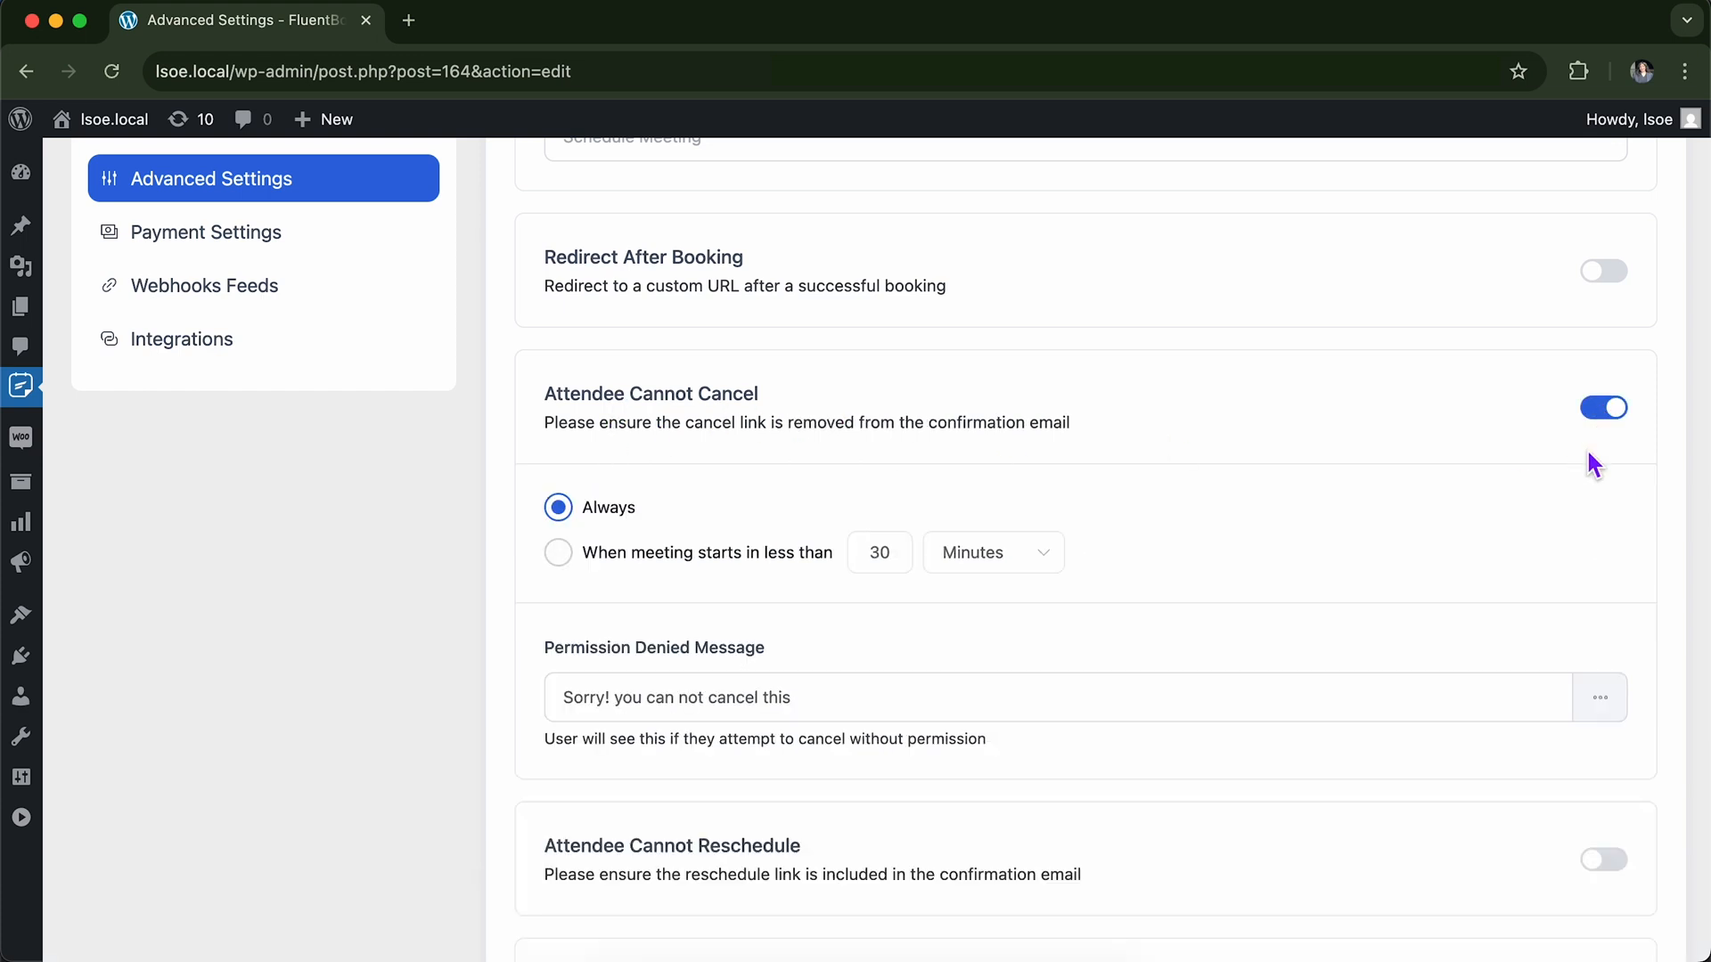
scroll(1586, 448, down, 1)
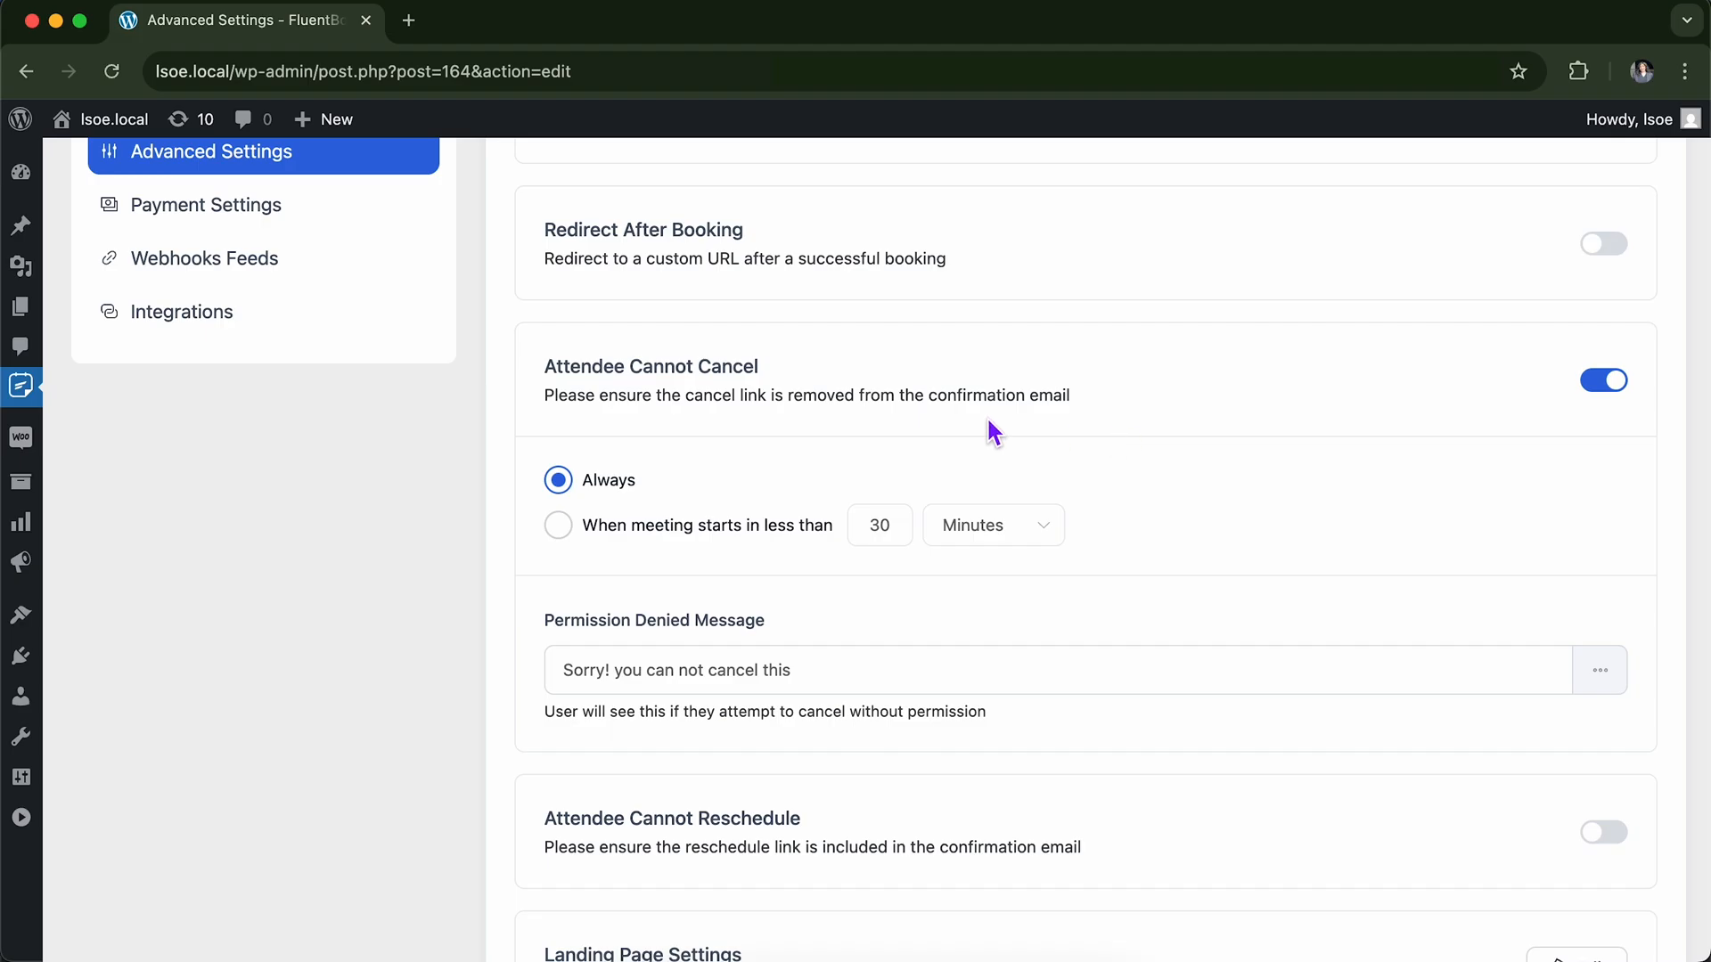
click(561, 536)
Set the attendee cancellation cutoff to 60 minutes before the meeting.
click(910, 526)
key(BackSpace)
key(BackSpace)
text(60)
Change the attendee cancellation cutoff to 1 hour, using Hours as the unit.
click(906, 538)
key(BackSpace)
key(BackSpace)
click(1003, 529)
click(1028, 634)
double_click(1008, 534)
click(894, 551)
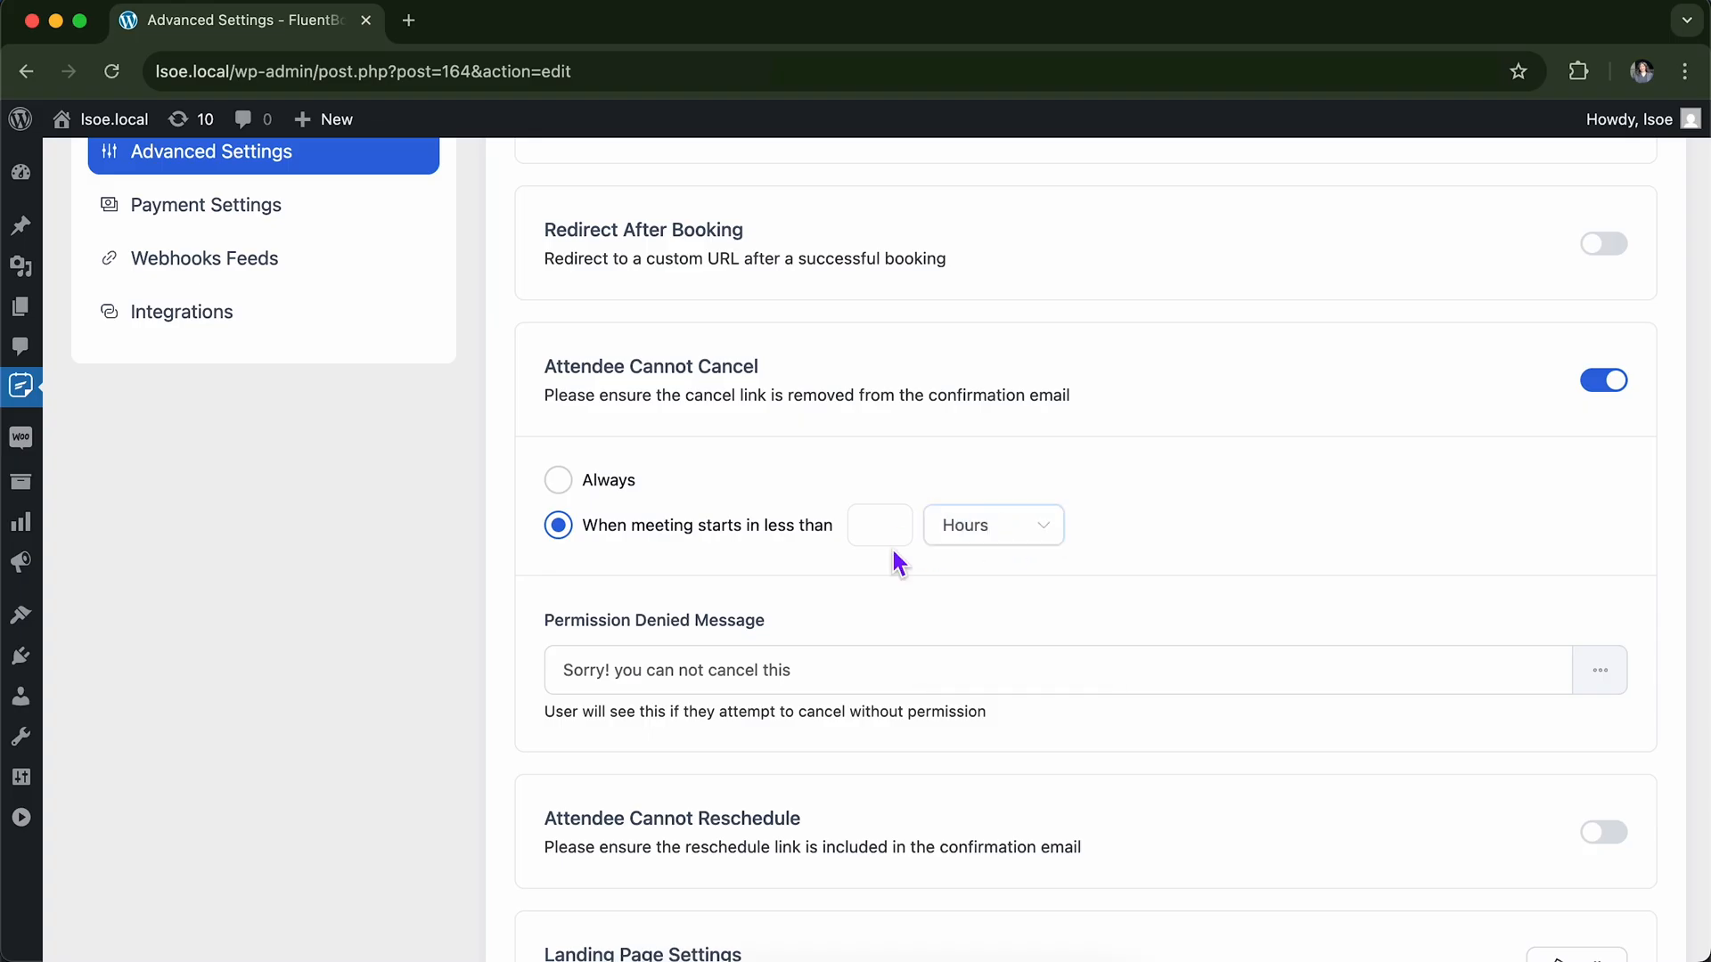
click(896, 531)
text(1)
Examine the Permission Denied Message for attendees who attempt to cancel without permission.
scroll(991, 578, down, 3)
click(978, 532)
drag(978, 532, 569, 519)
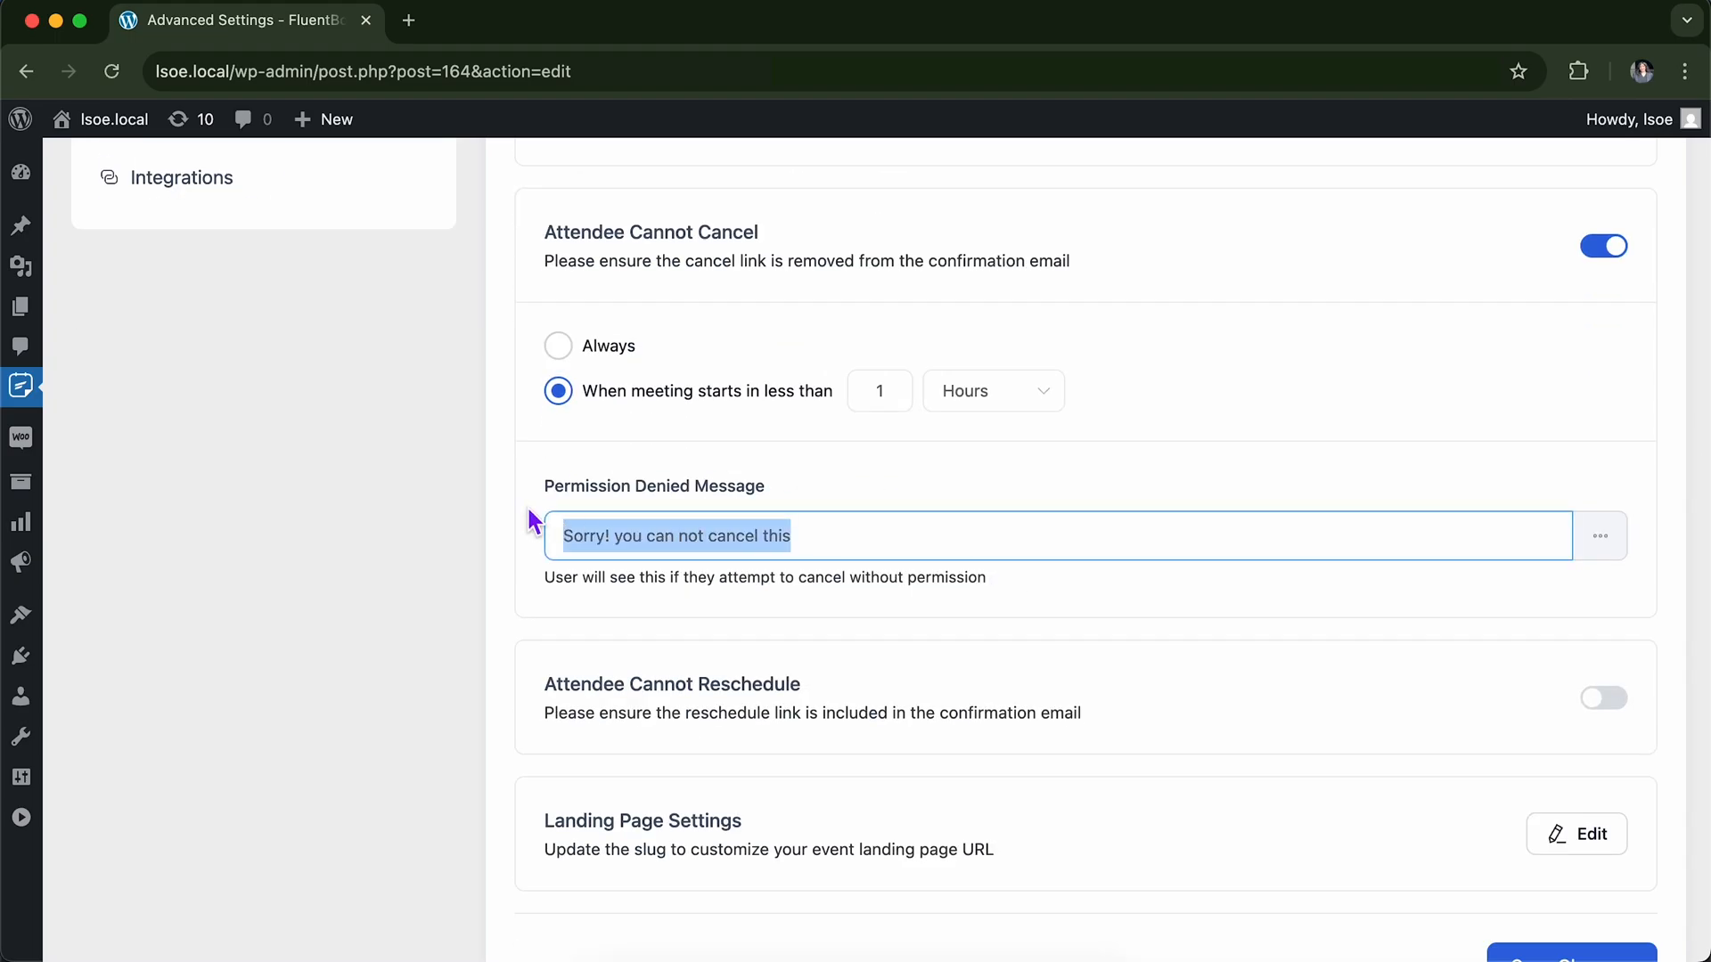
click(908, 551)
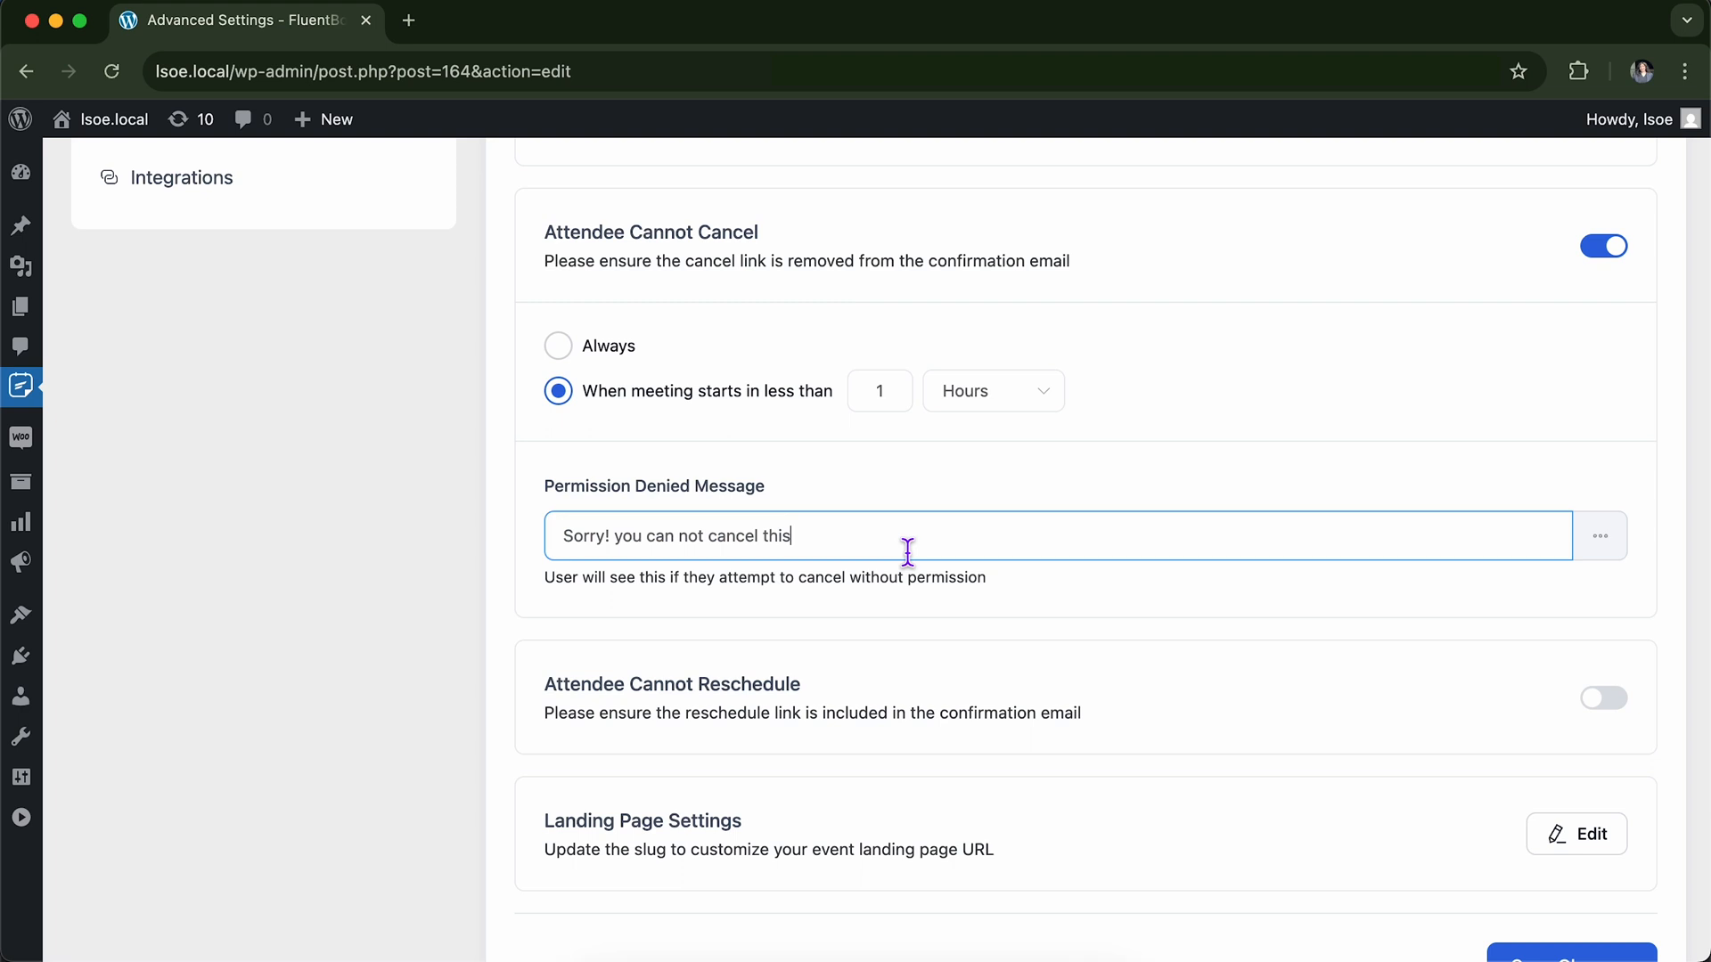
double_click(887, 538)
drag(887, 538, 515, 560)
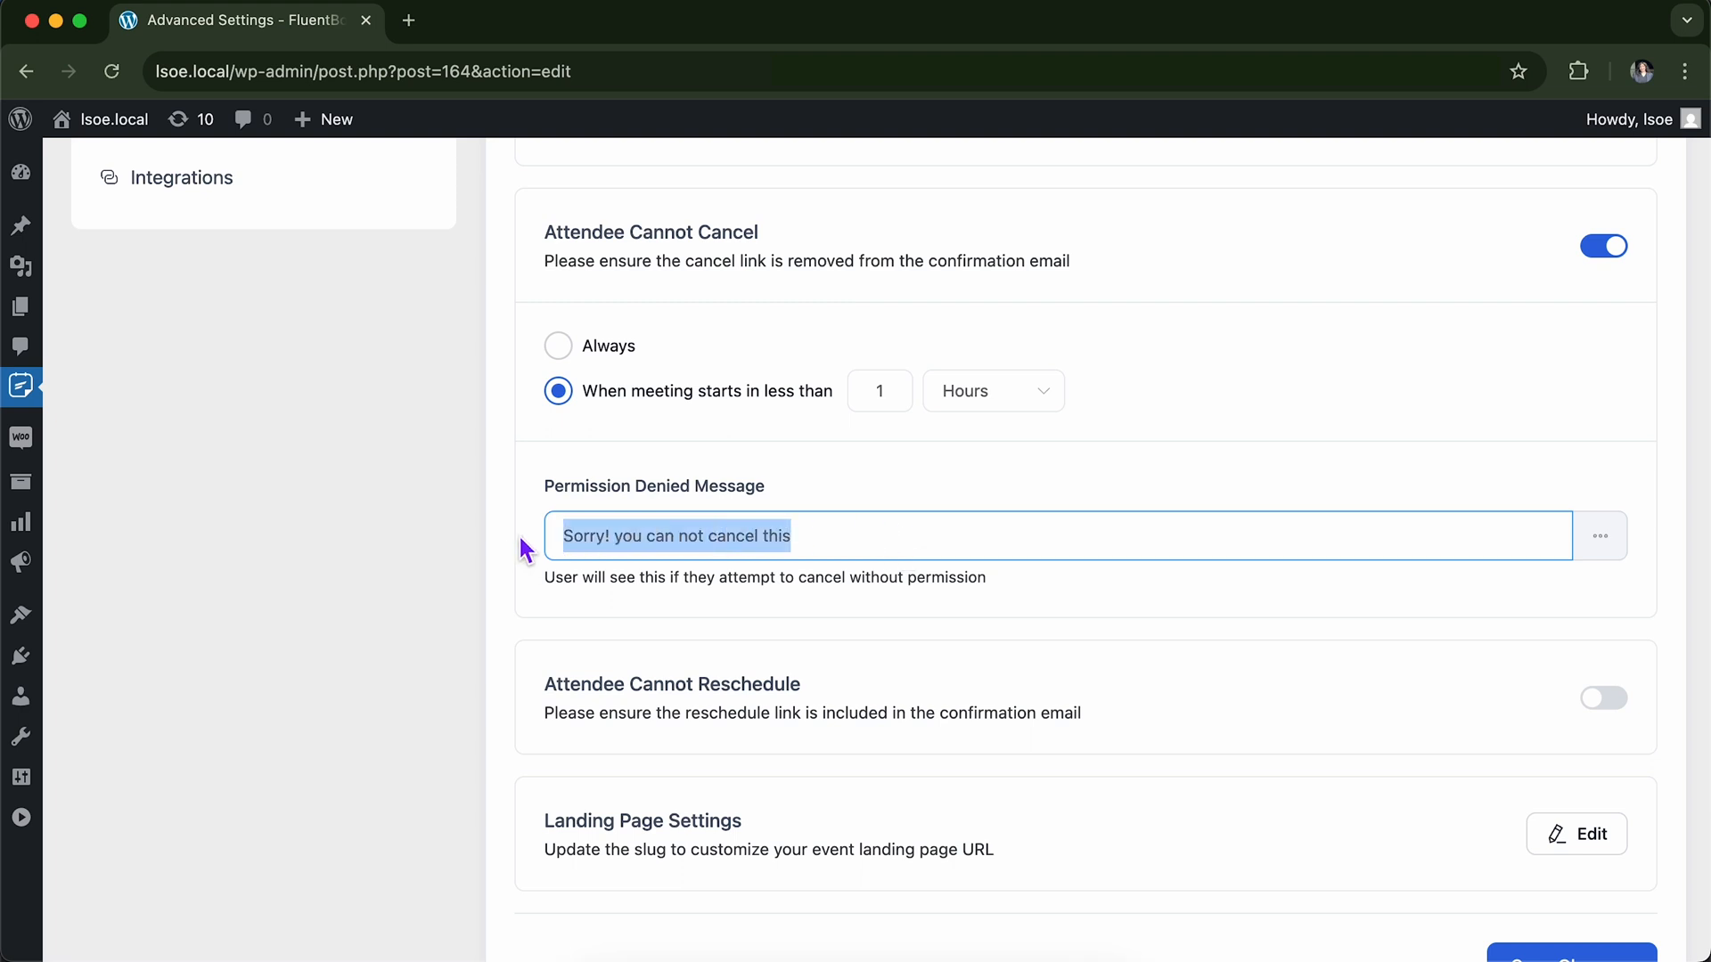
click(869, 548)
text(sds)
key(BackSpace)
key(BackSpace)
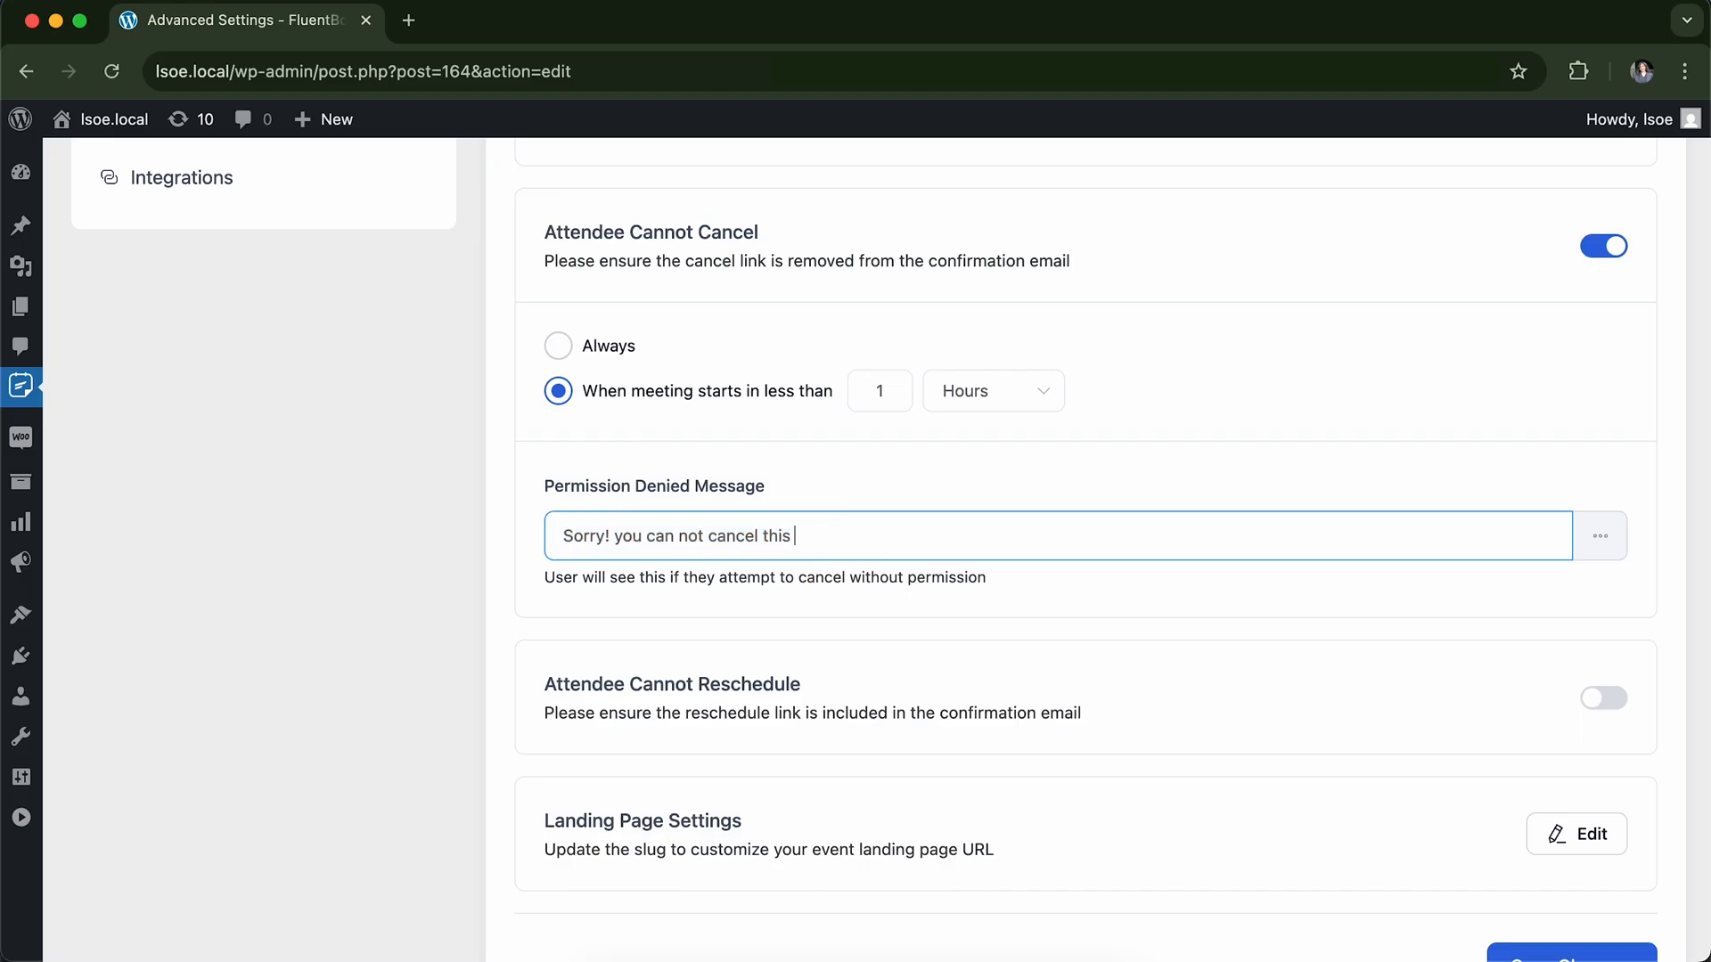
scroll(984, 622, down, 3)
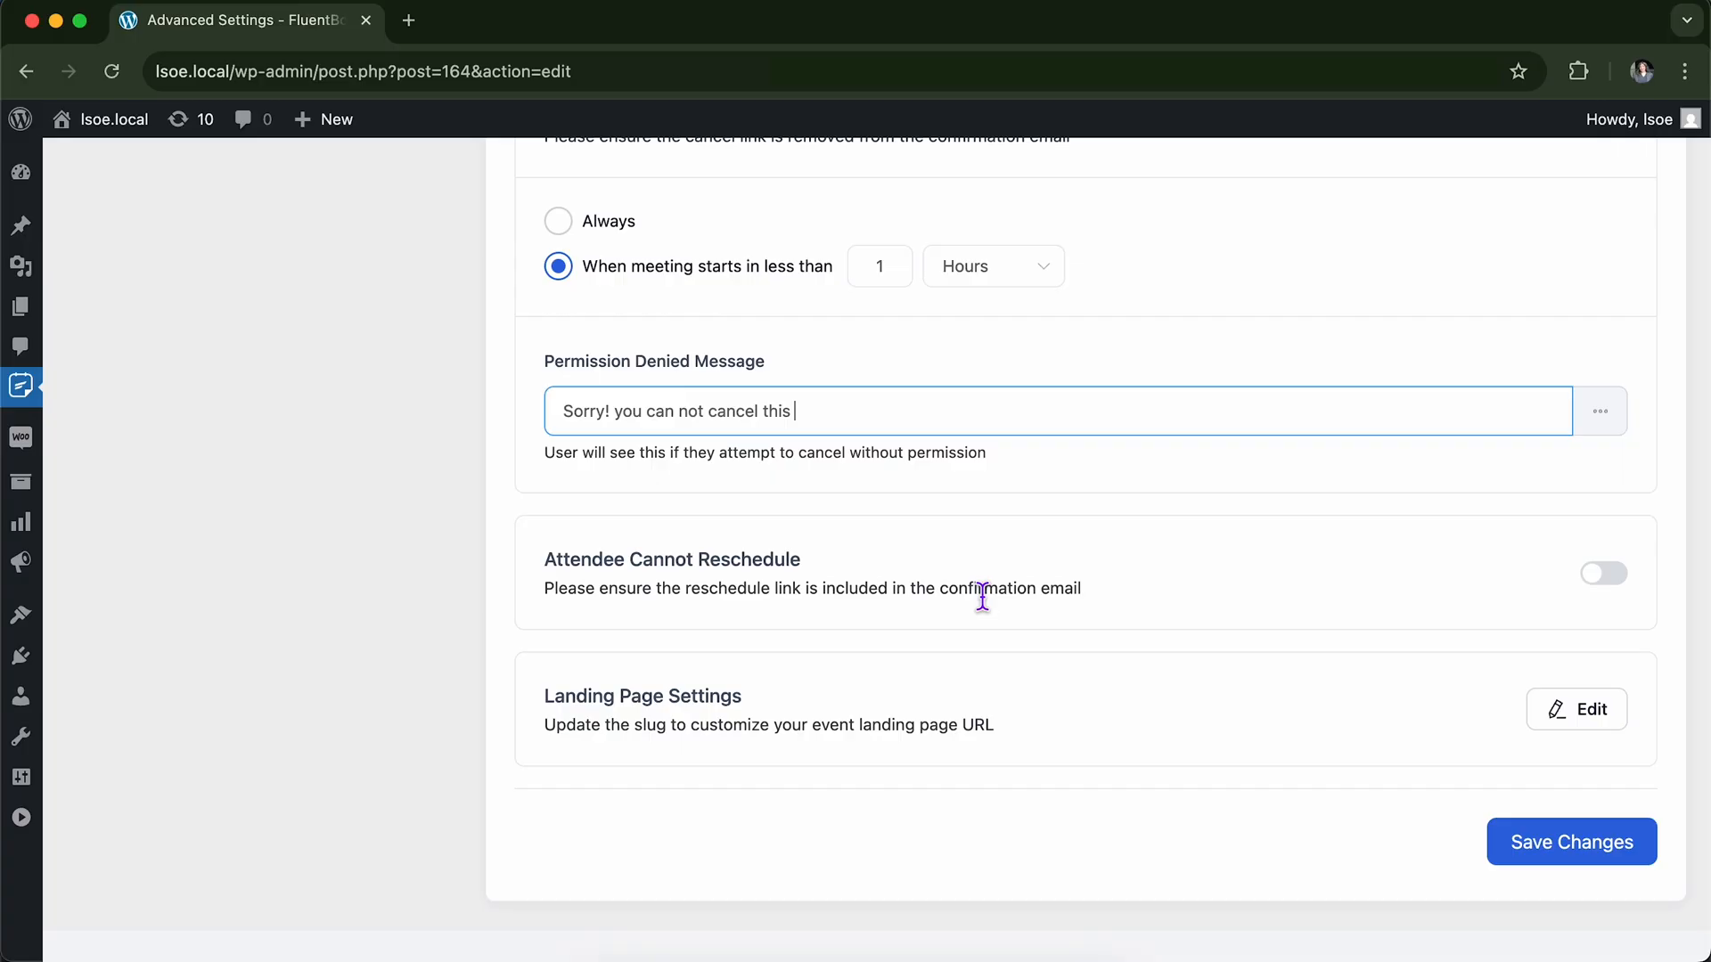
click(1201, 566)
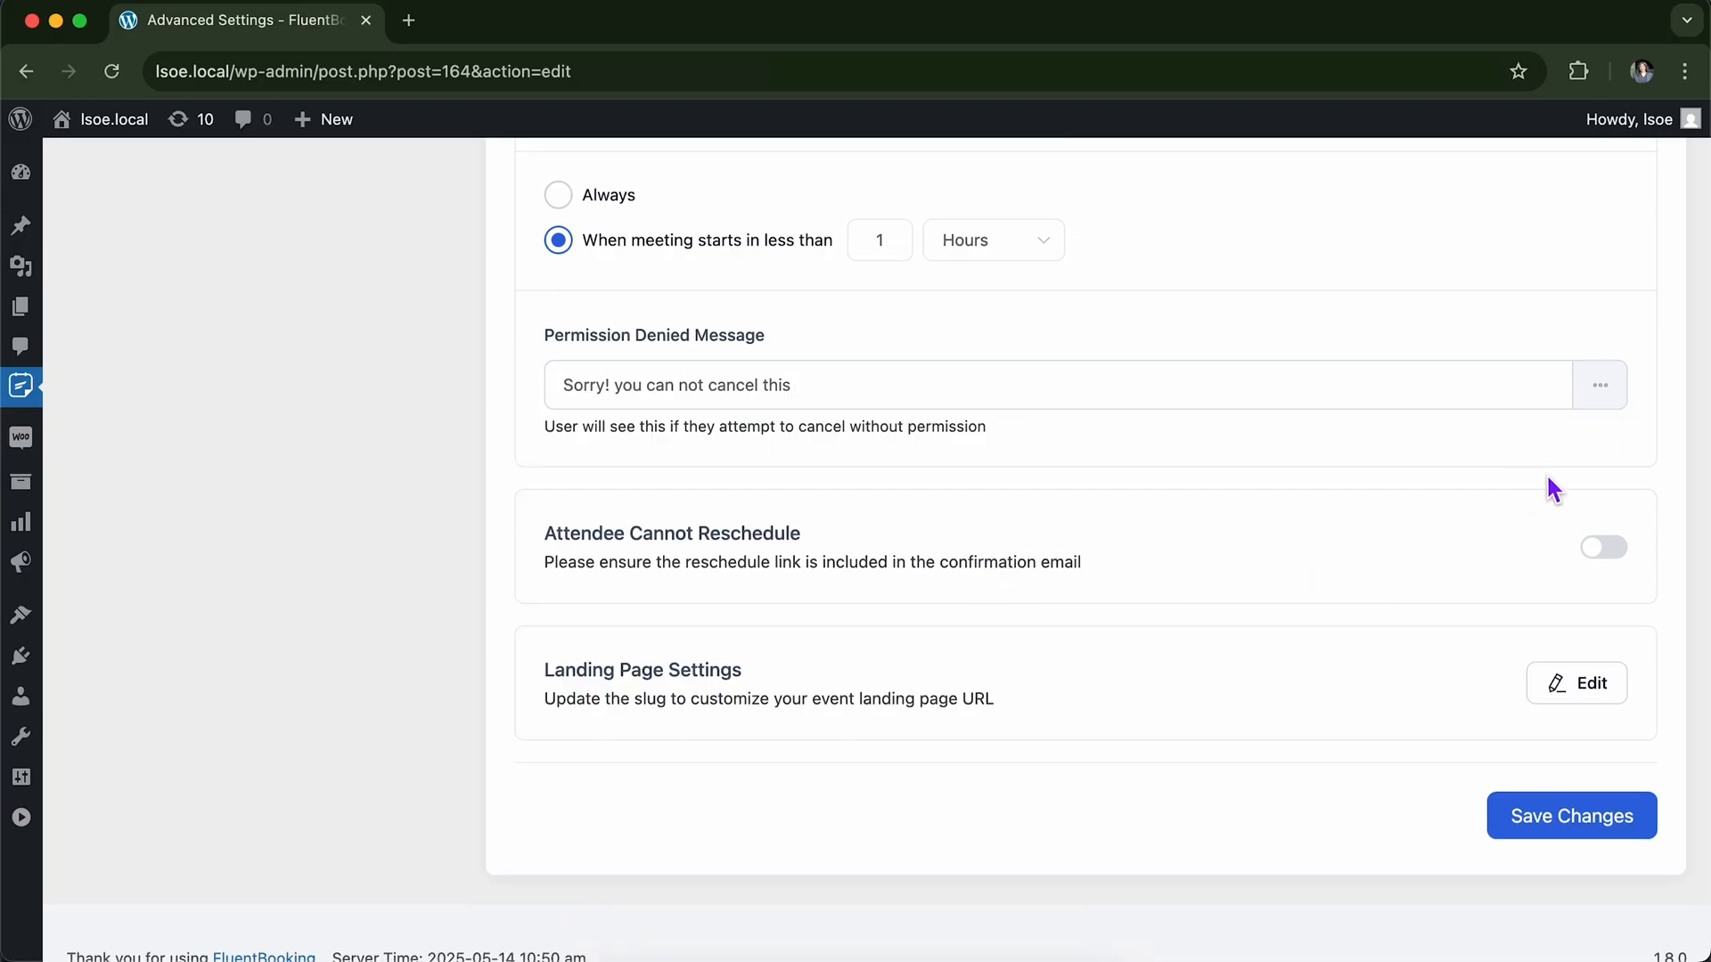
Enable the Attendee Cannot Reschedule restriction.
click(1610, 546)
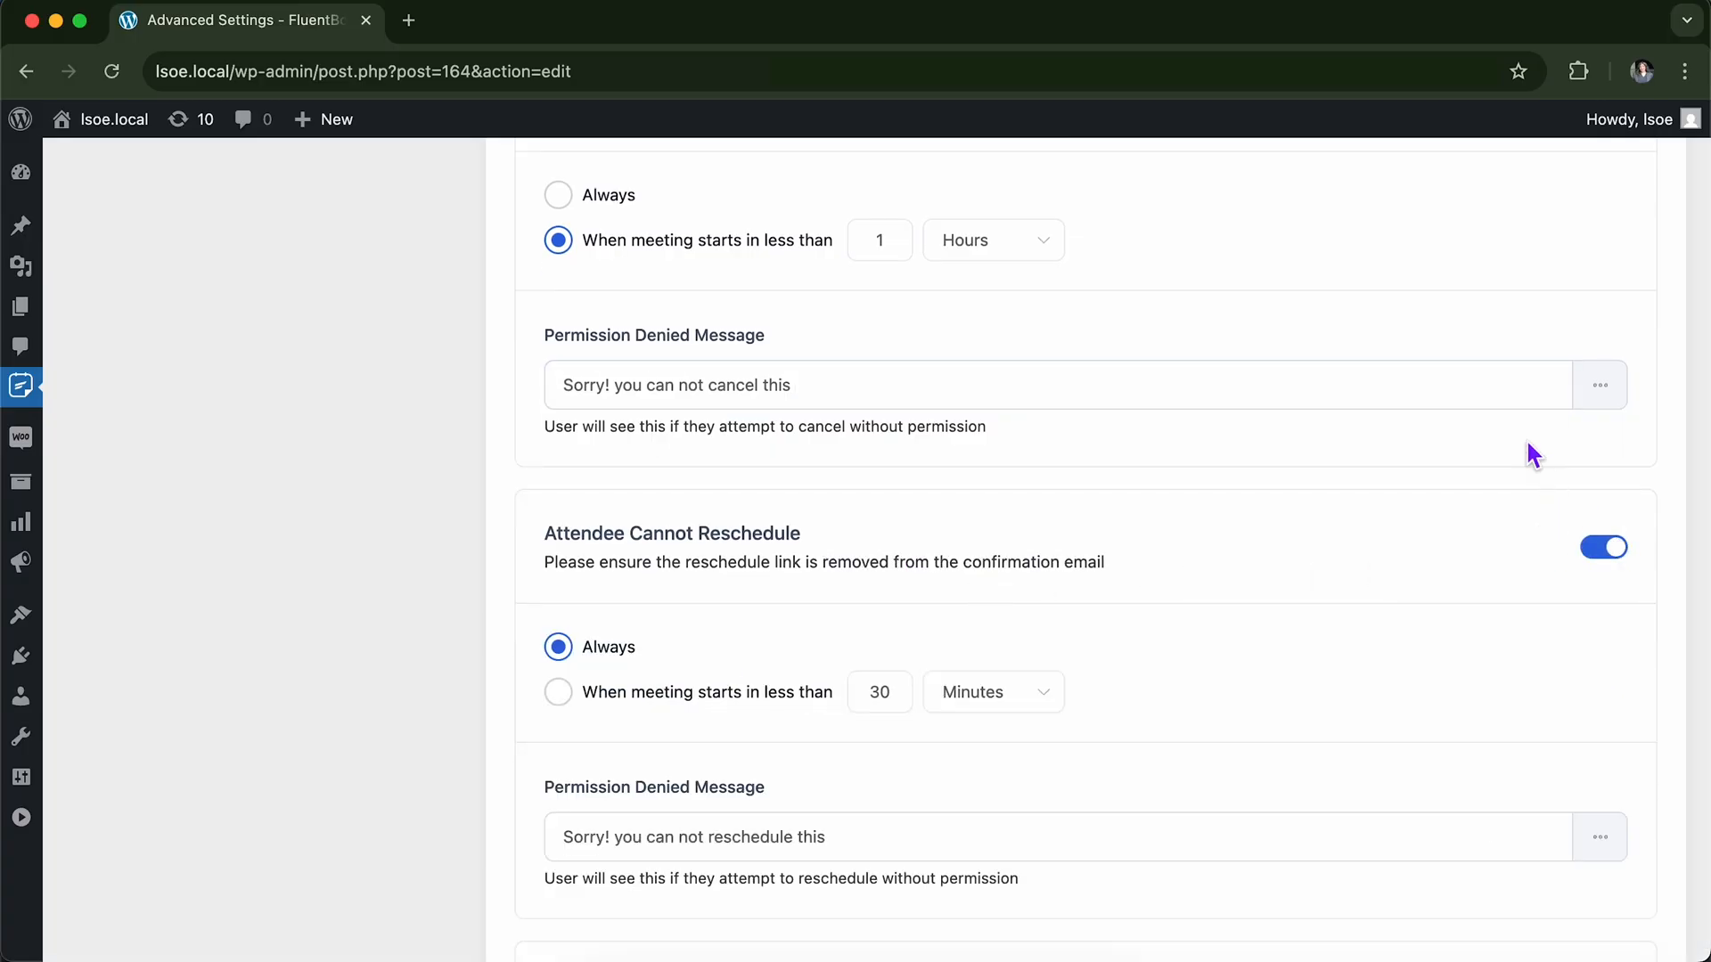
scroll(1134, 358, up, 2)
scroll(718, 294, down, 2)
scroll(718, 294, up, 1)
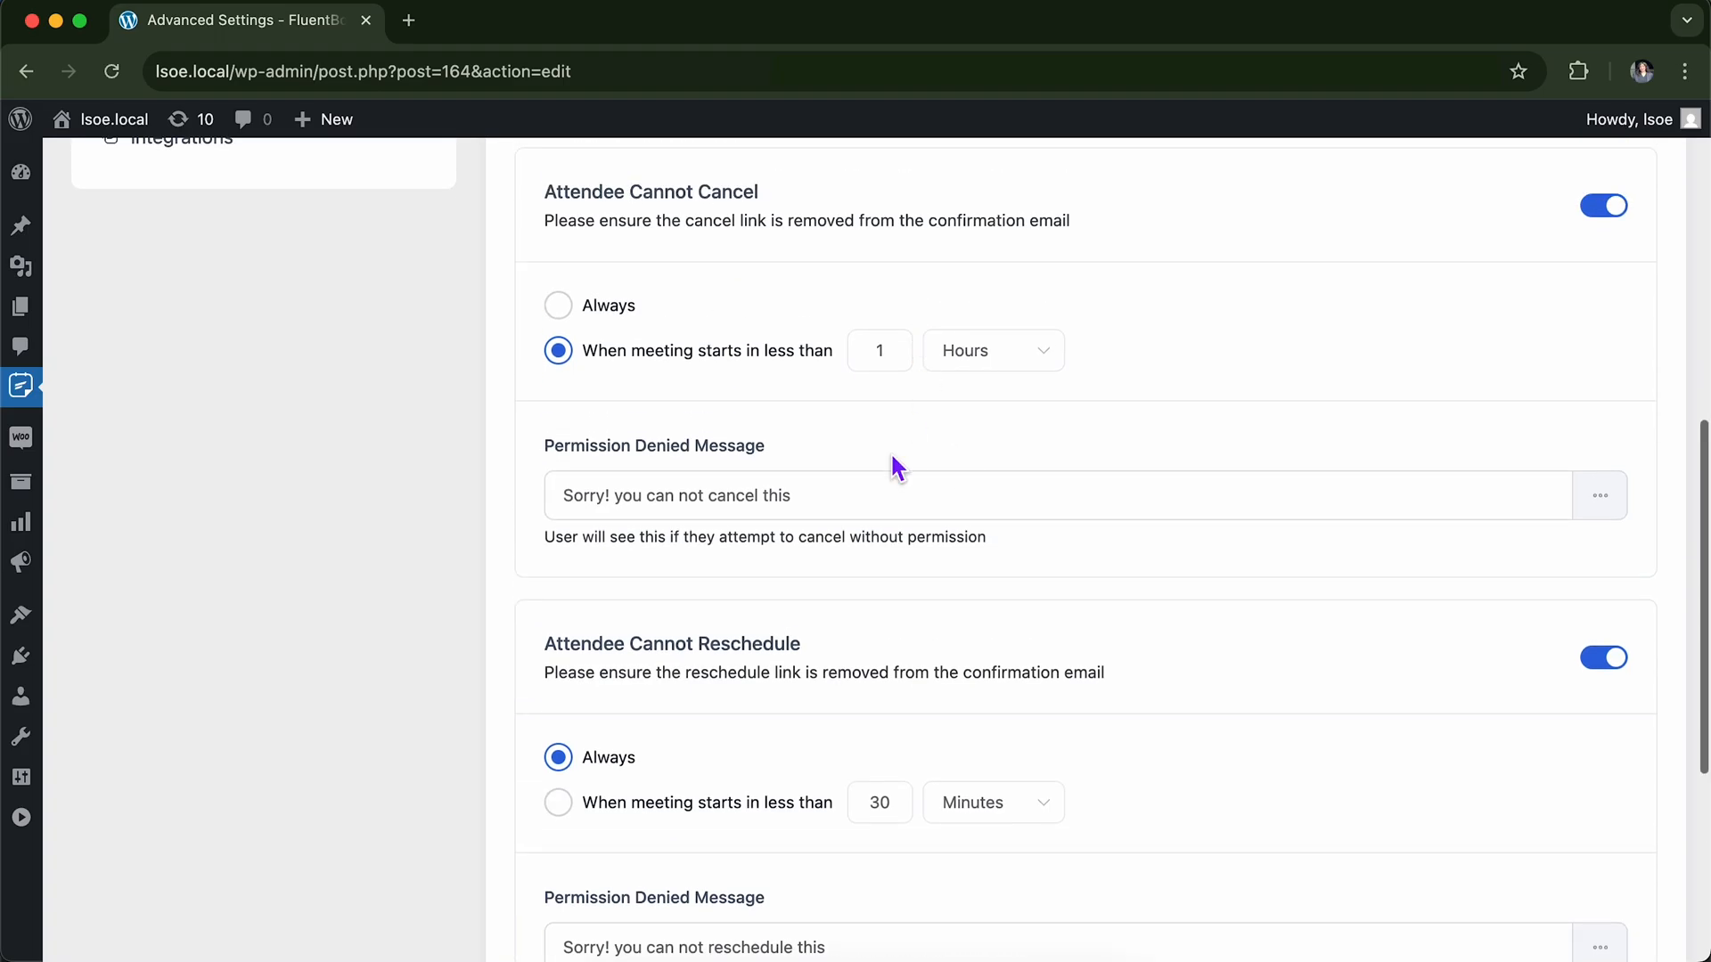
scroll(892, 459, down, 5)
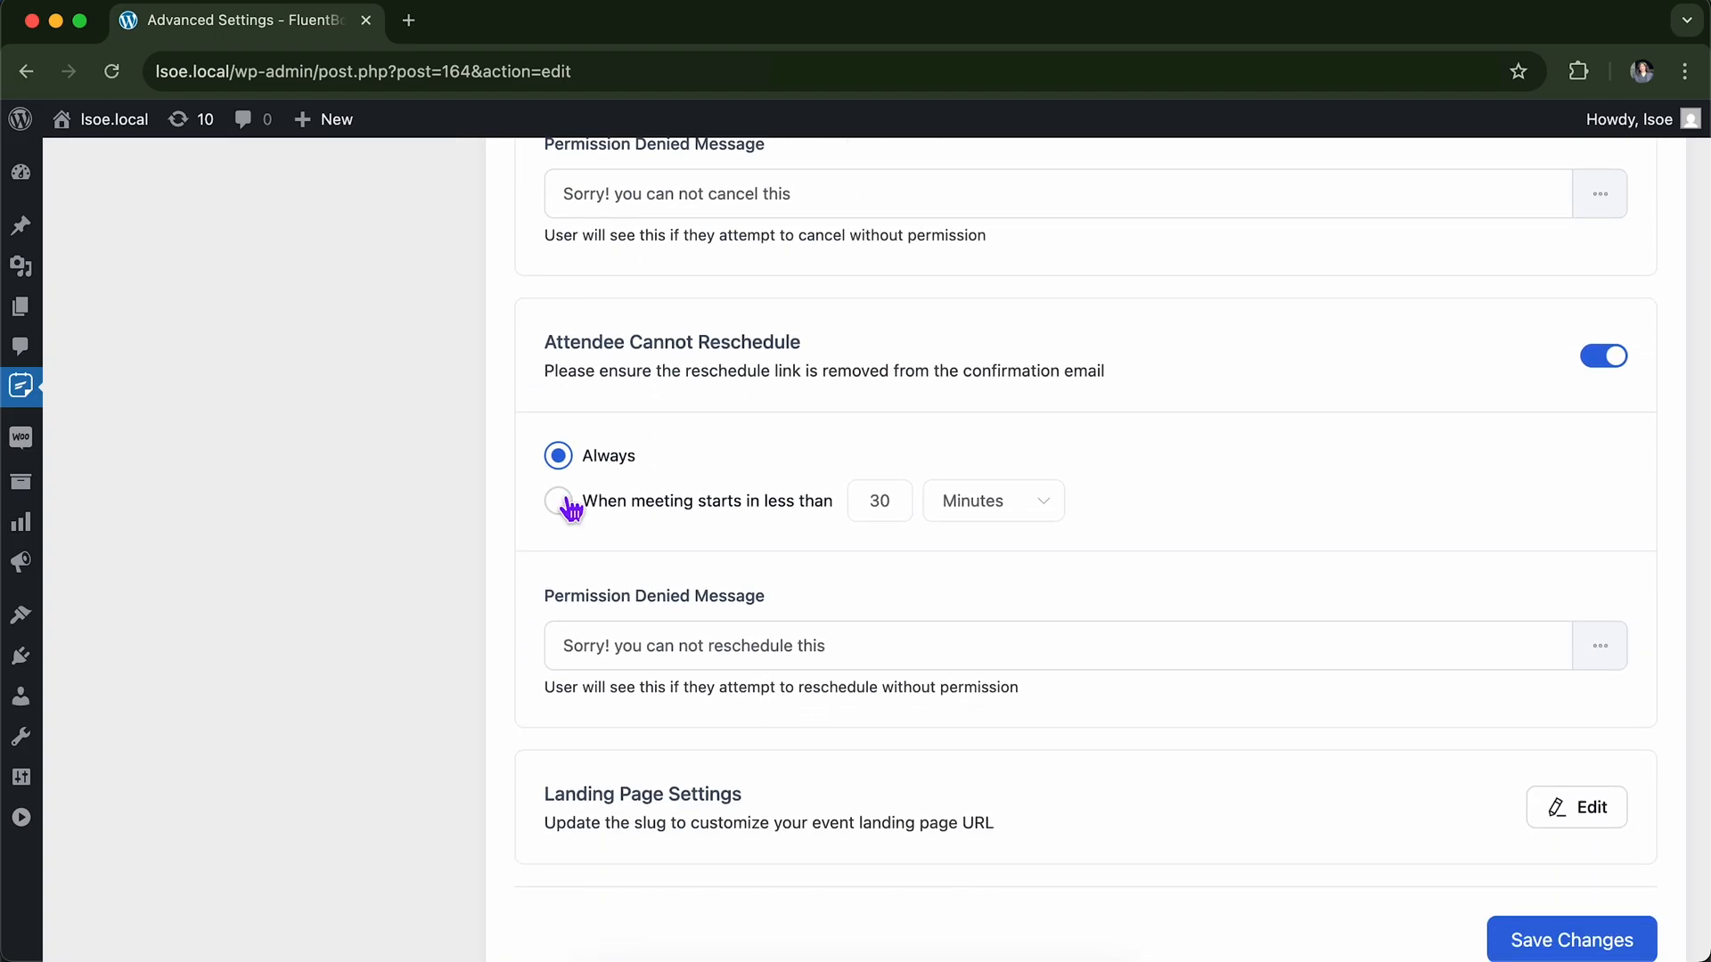
Clear the reschedule cutoff value under When meeting starts in less than, and set the restriction to Always.
click(567, 507)
click(903, 511)
key(BackSpace)
key(BackSpace)
click(562, 459)
click(564, 502)
click(563, 462)
Examine the Permission Denied Message for rescheduling, the Landing Page Settings and the other advanced settings.
scroll(633, 566, down, 1)
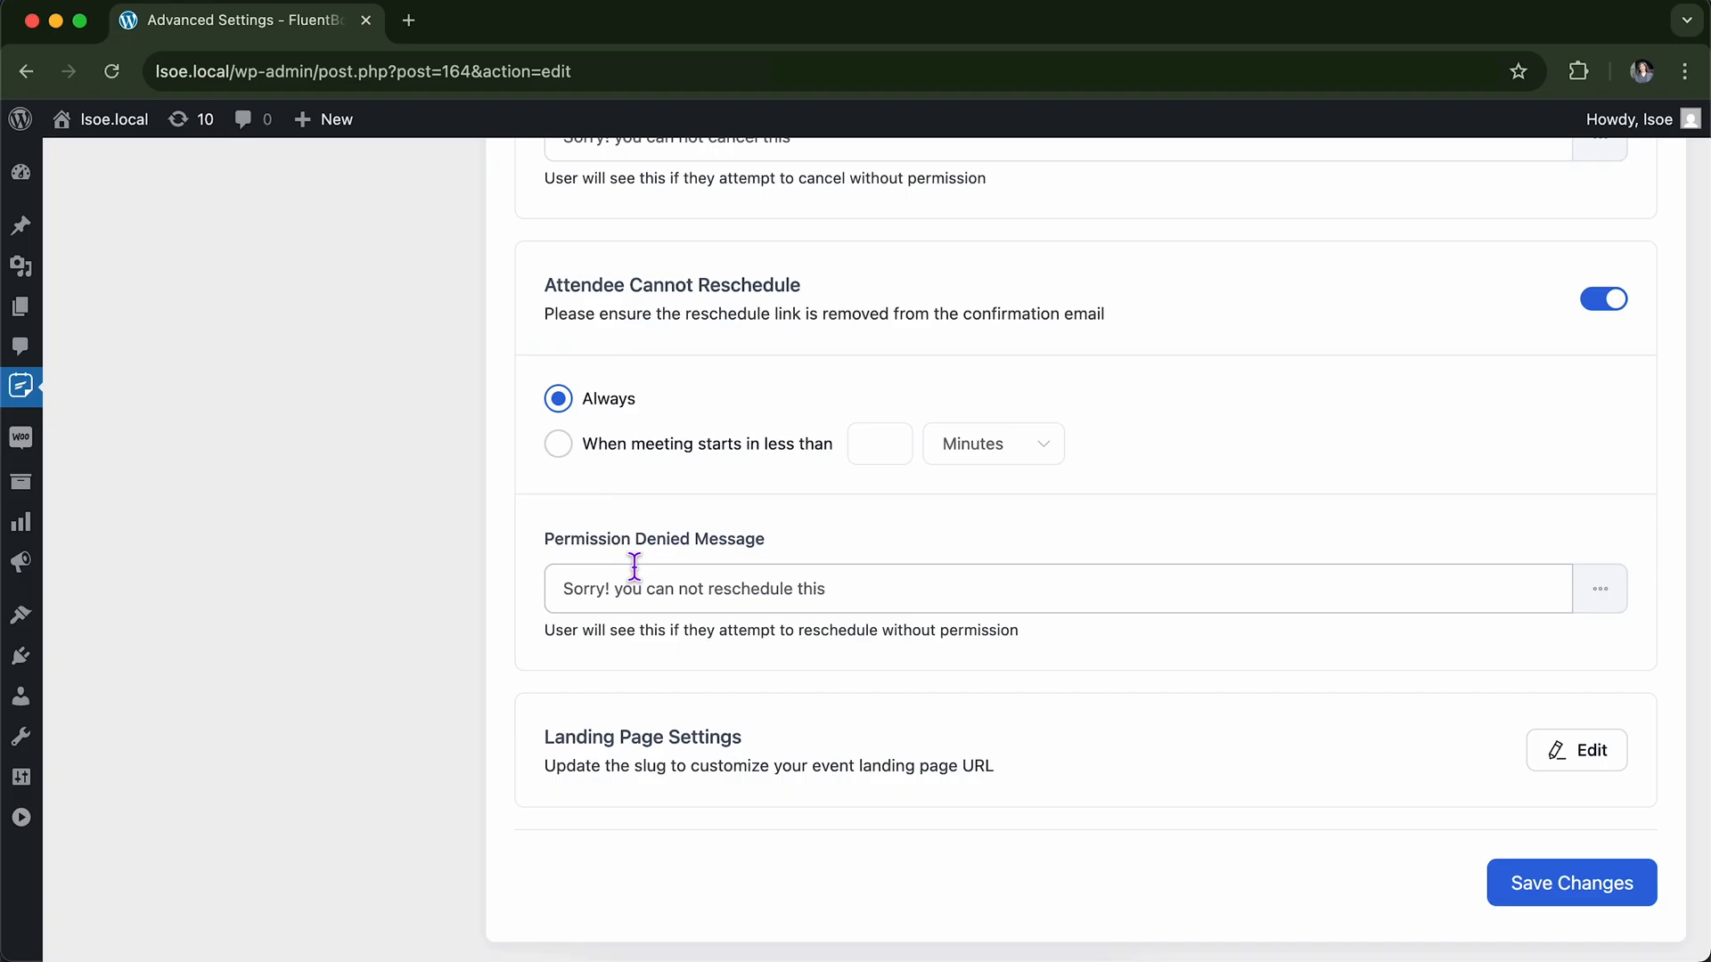
drag(826, 603, 603, 567)
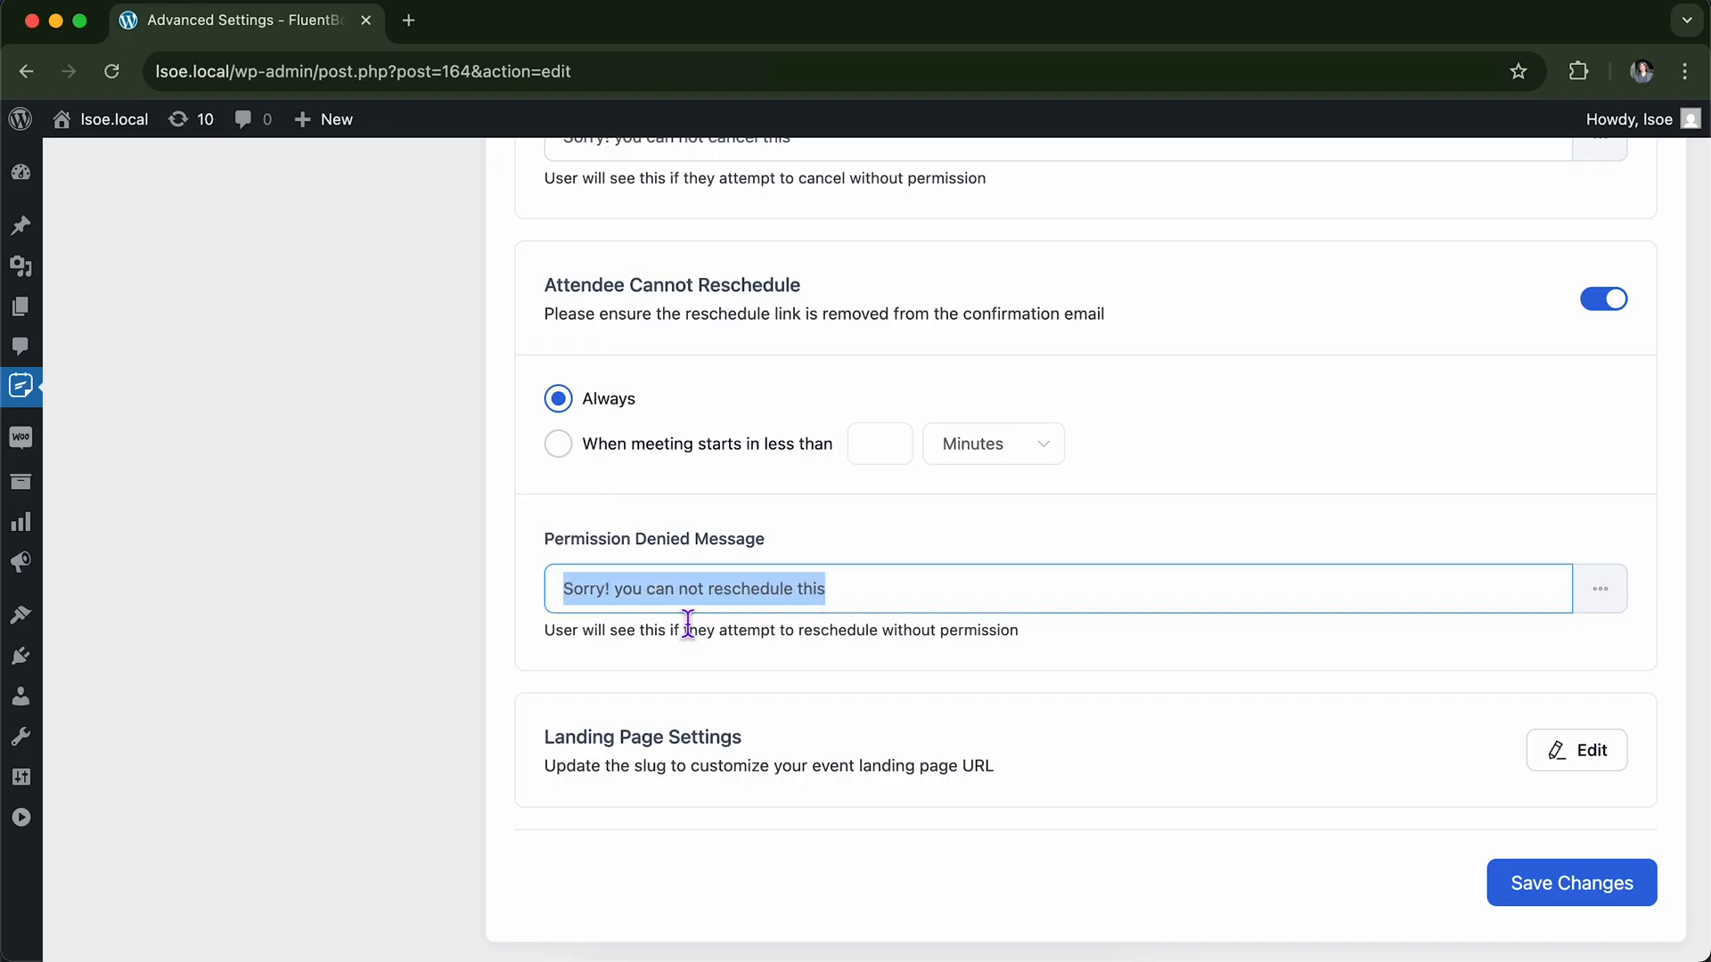
click(1215, 593)
scroll(1214, 544, down, 1)
scroll(1214, 552, down, 1)
scroll(1162, 664, up, 2)
scroll(1151, 654, down, 2)
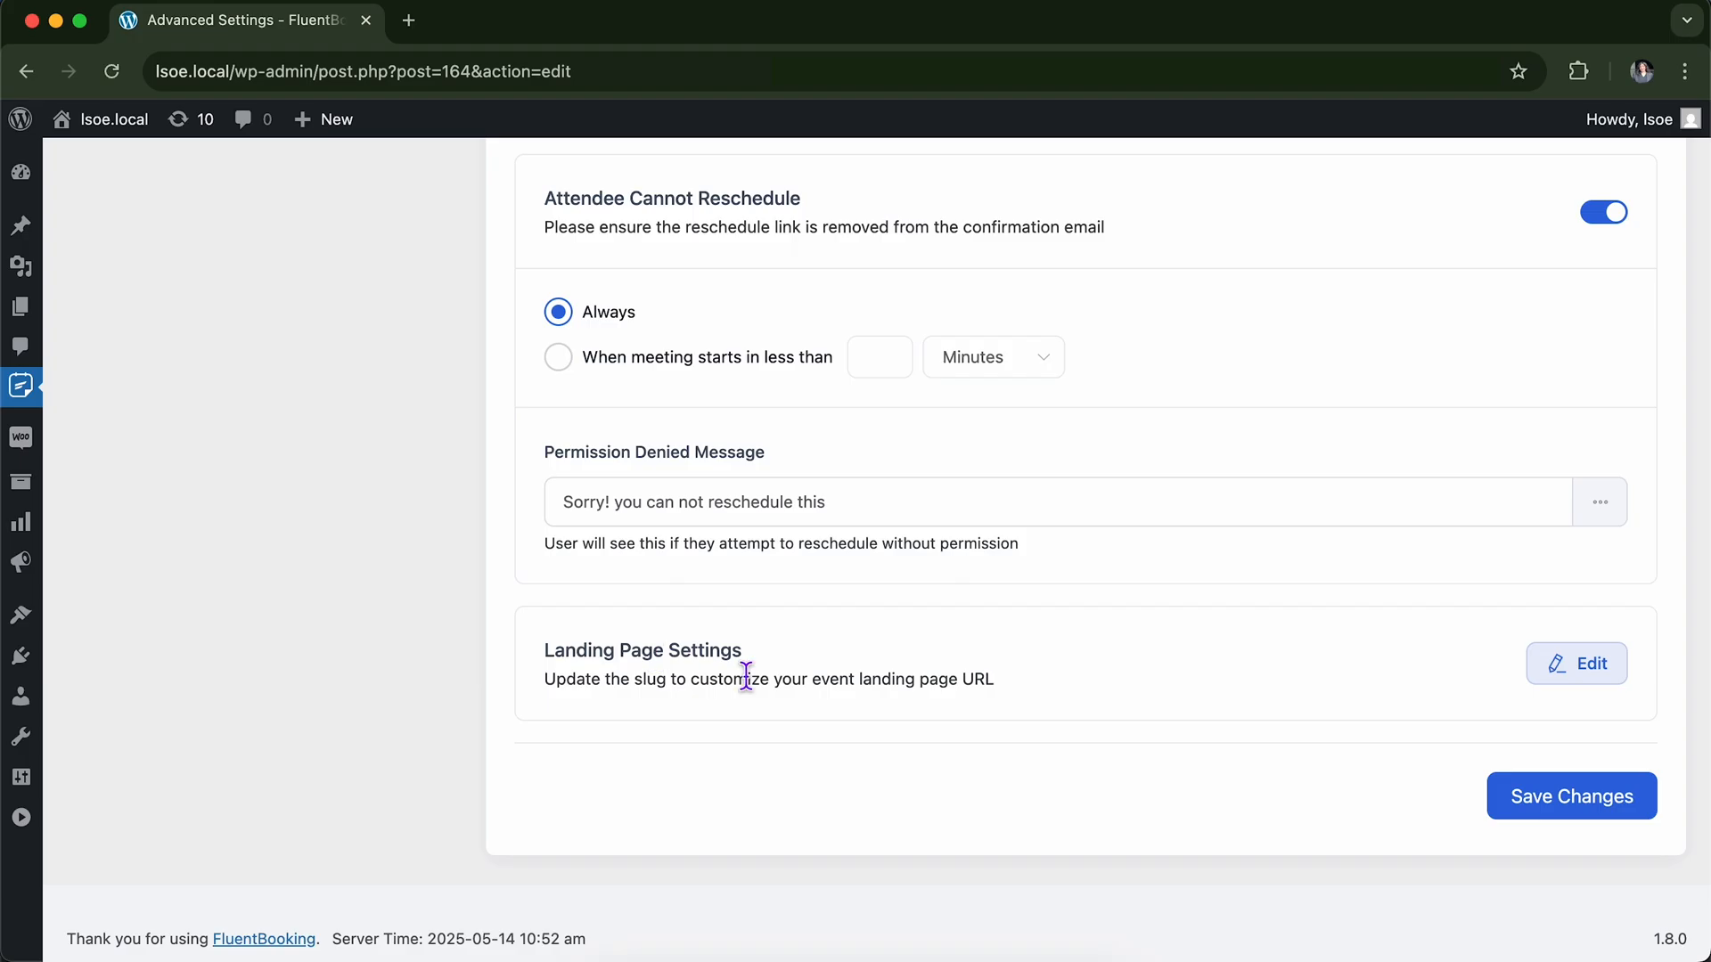
scroll(1120, 762, up, 2)
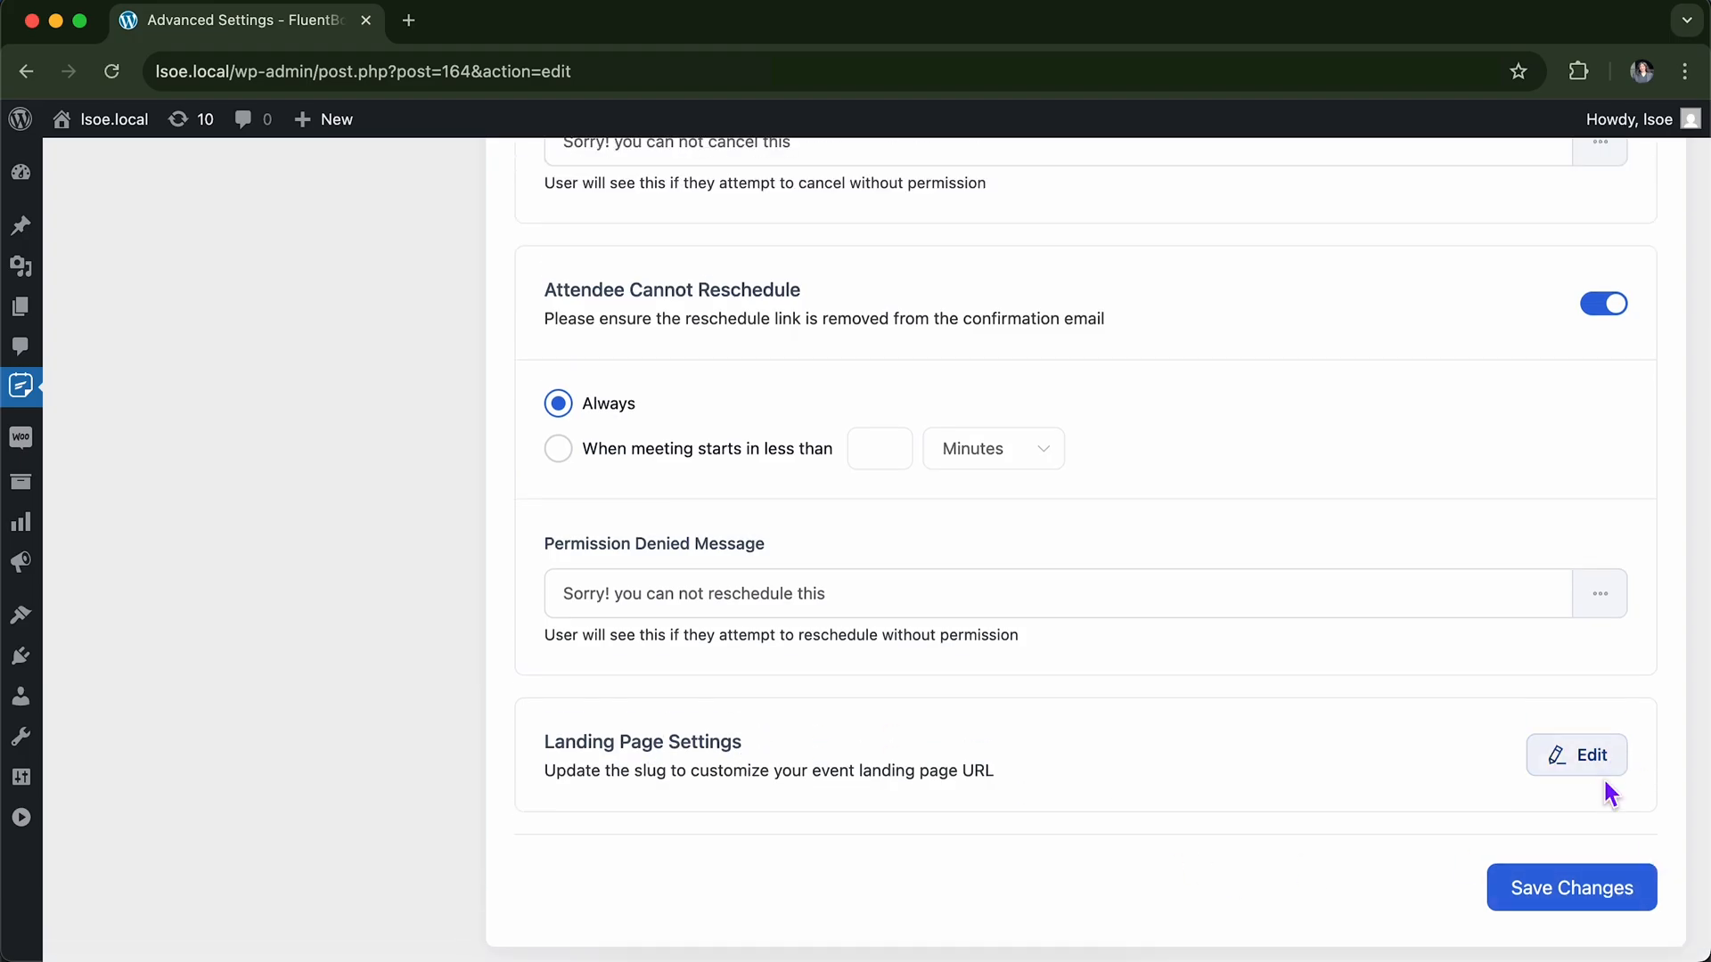
scroll(1606, 699, up, 6)
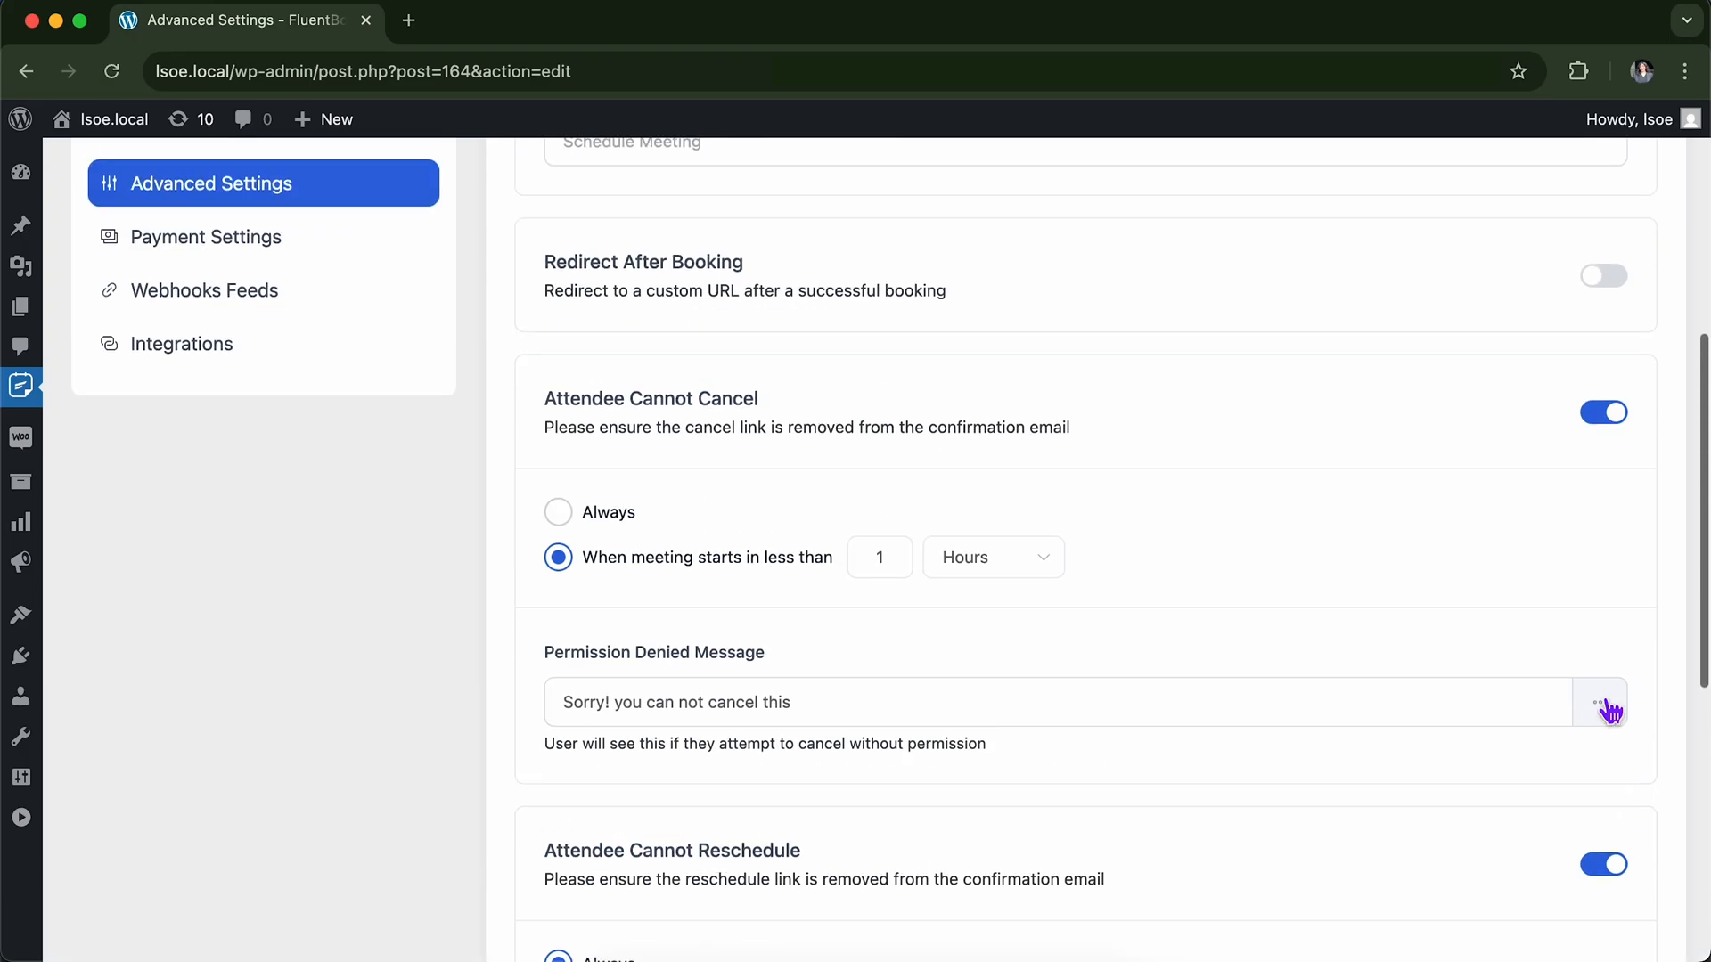
scroll(1604, 699, up, 5)
scroll(1604, 699, down, 12)
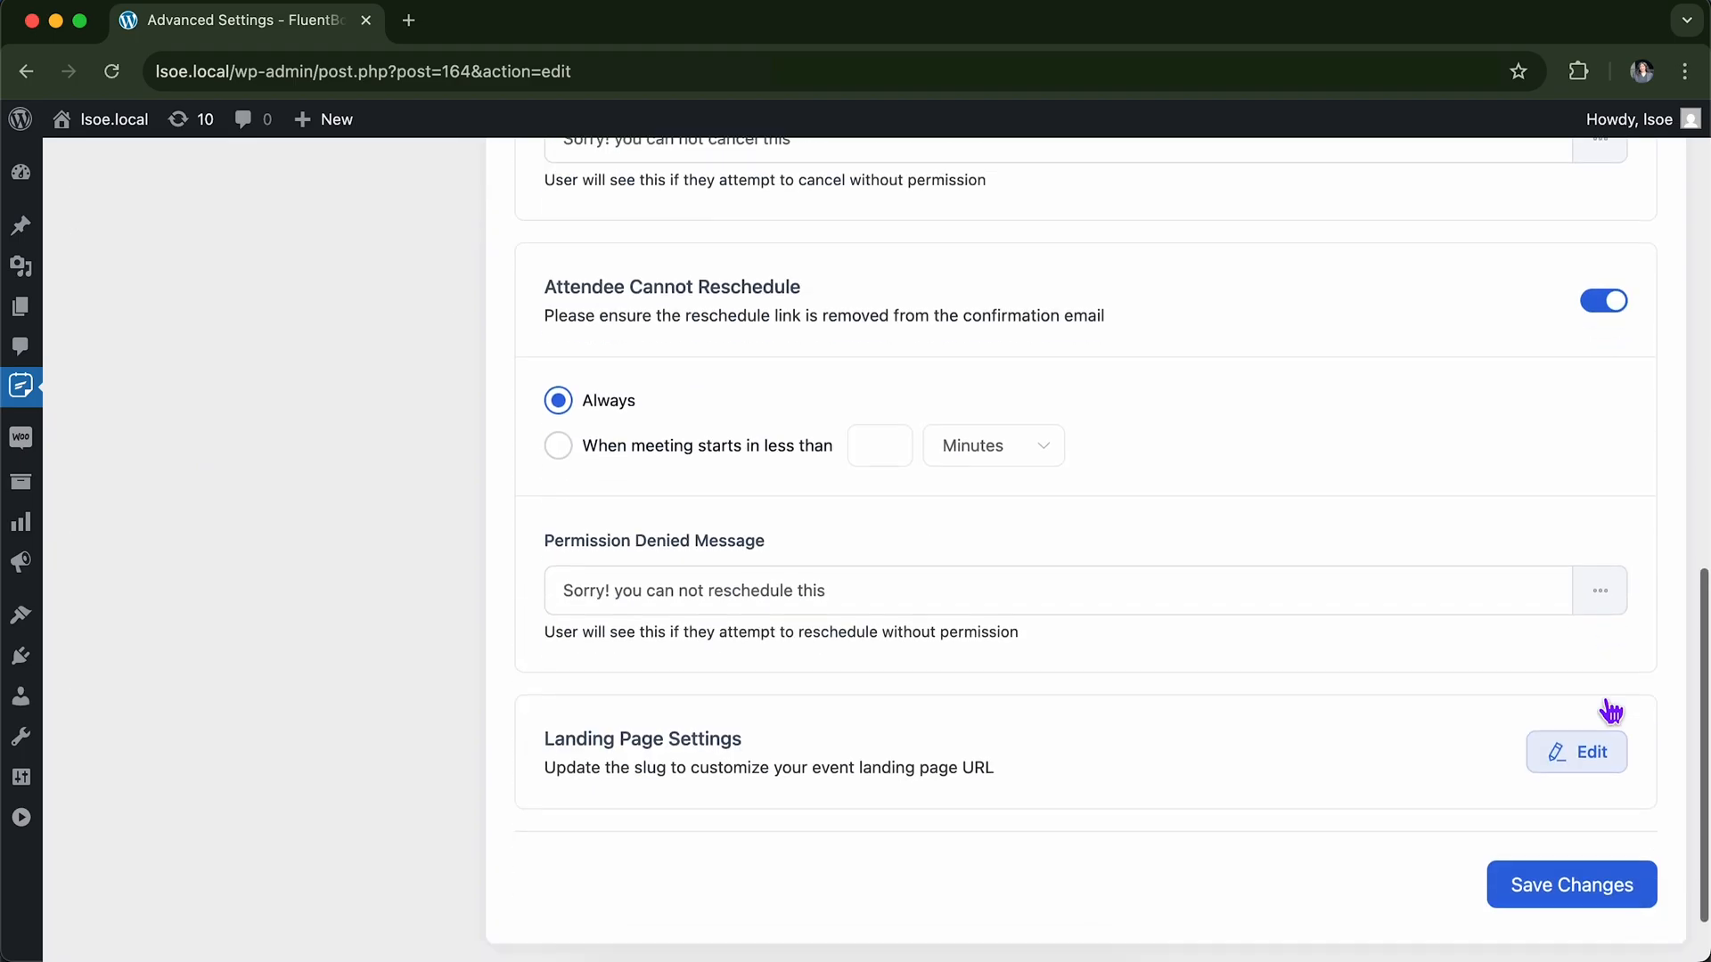
scroll(1611, 710, down, 2)
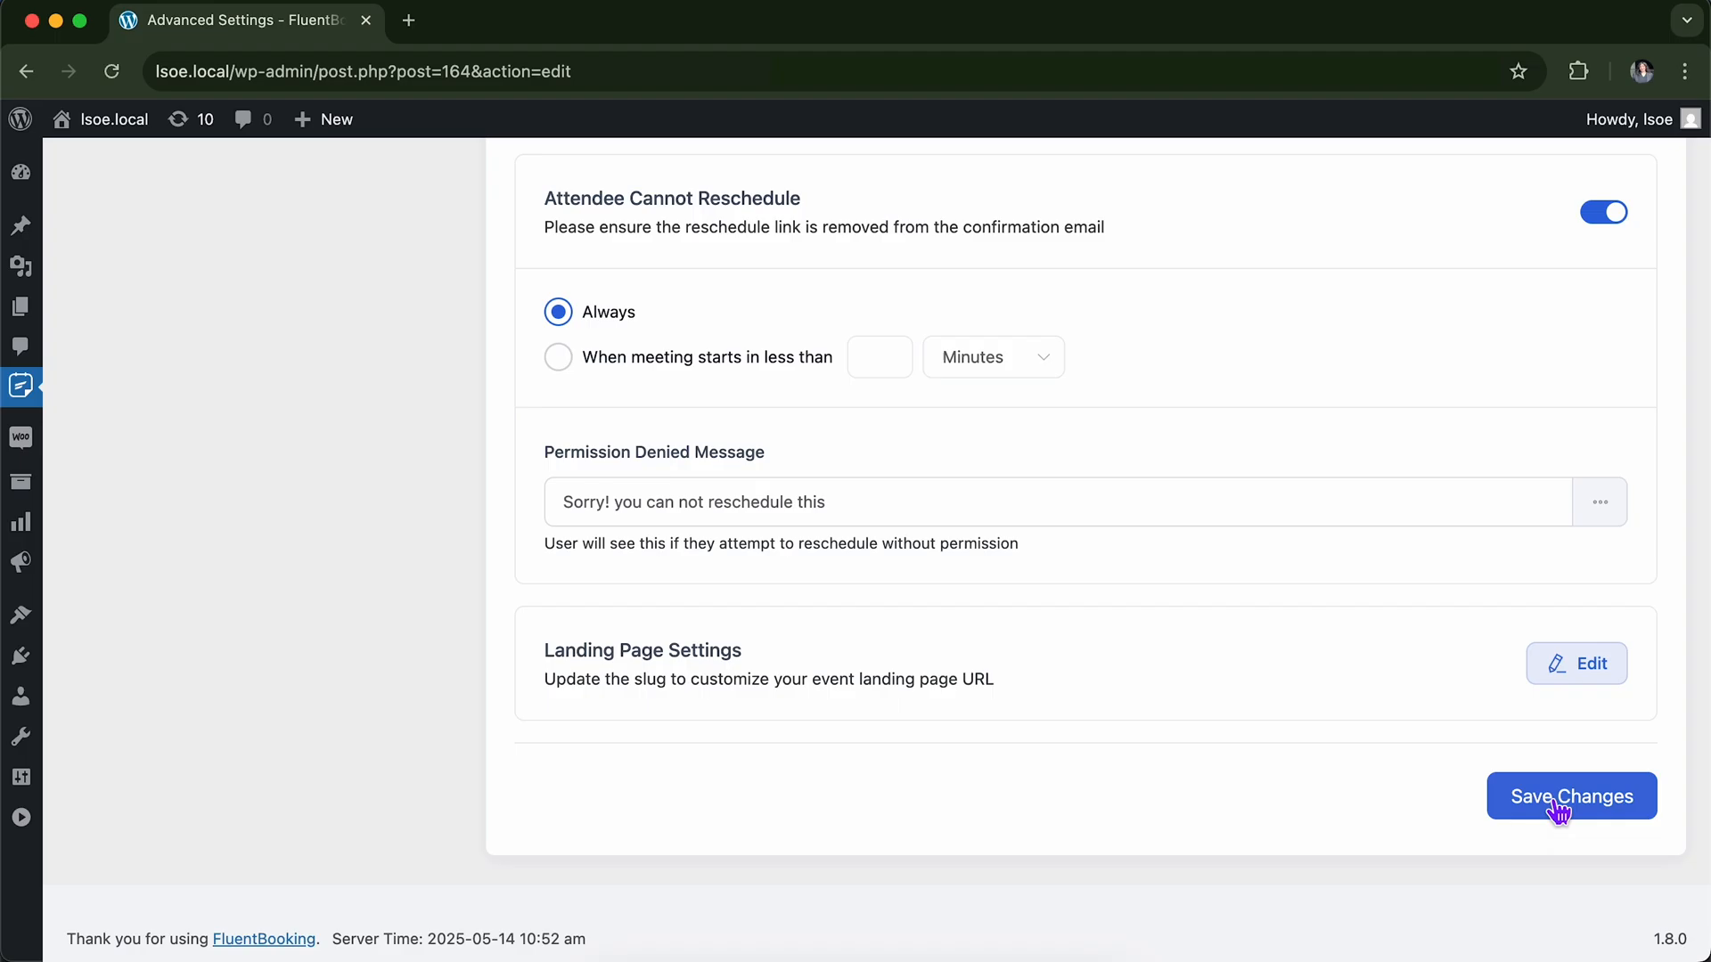
Open the landing page slug for editing and save the advanced settings.
click(1571, 670)
scroll(1524, 739, down, 3)
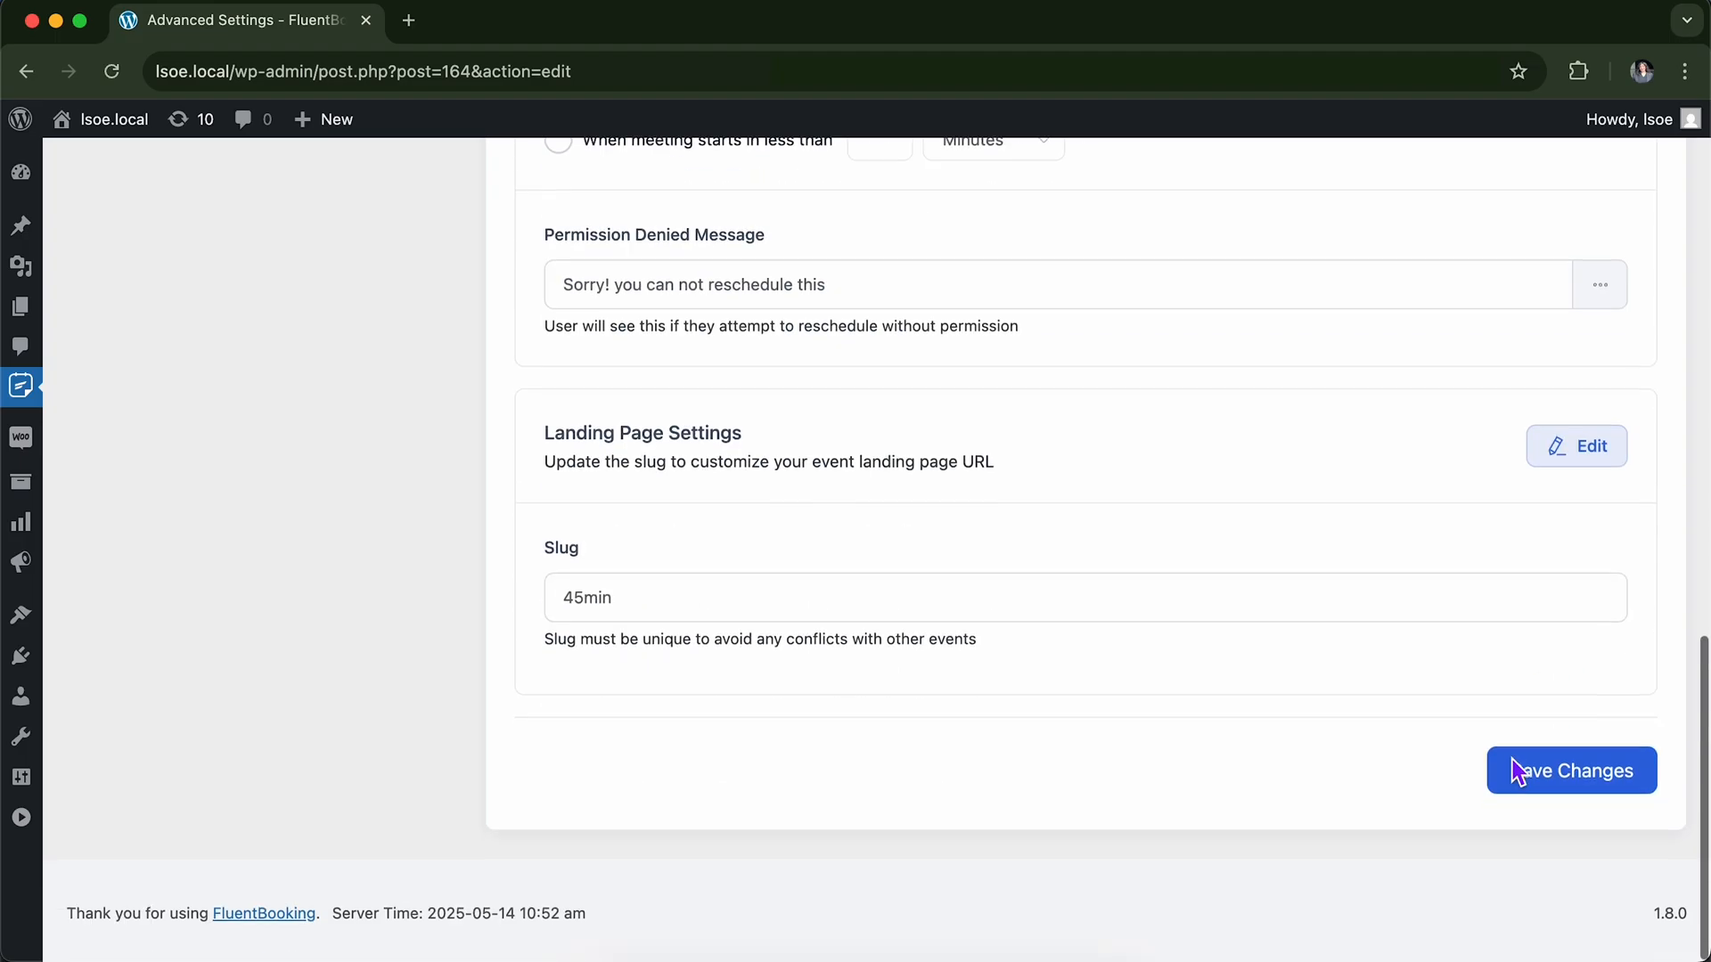
click(1556, 814)
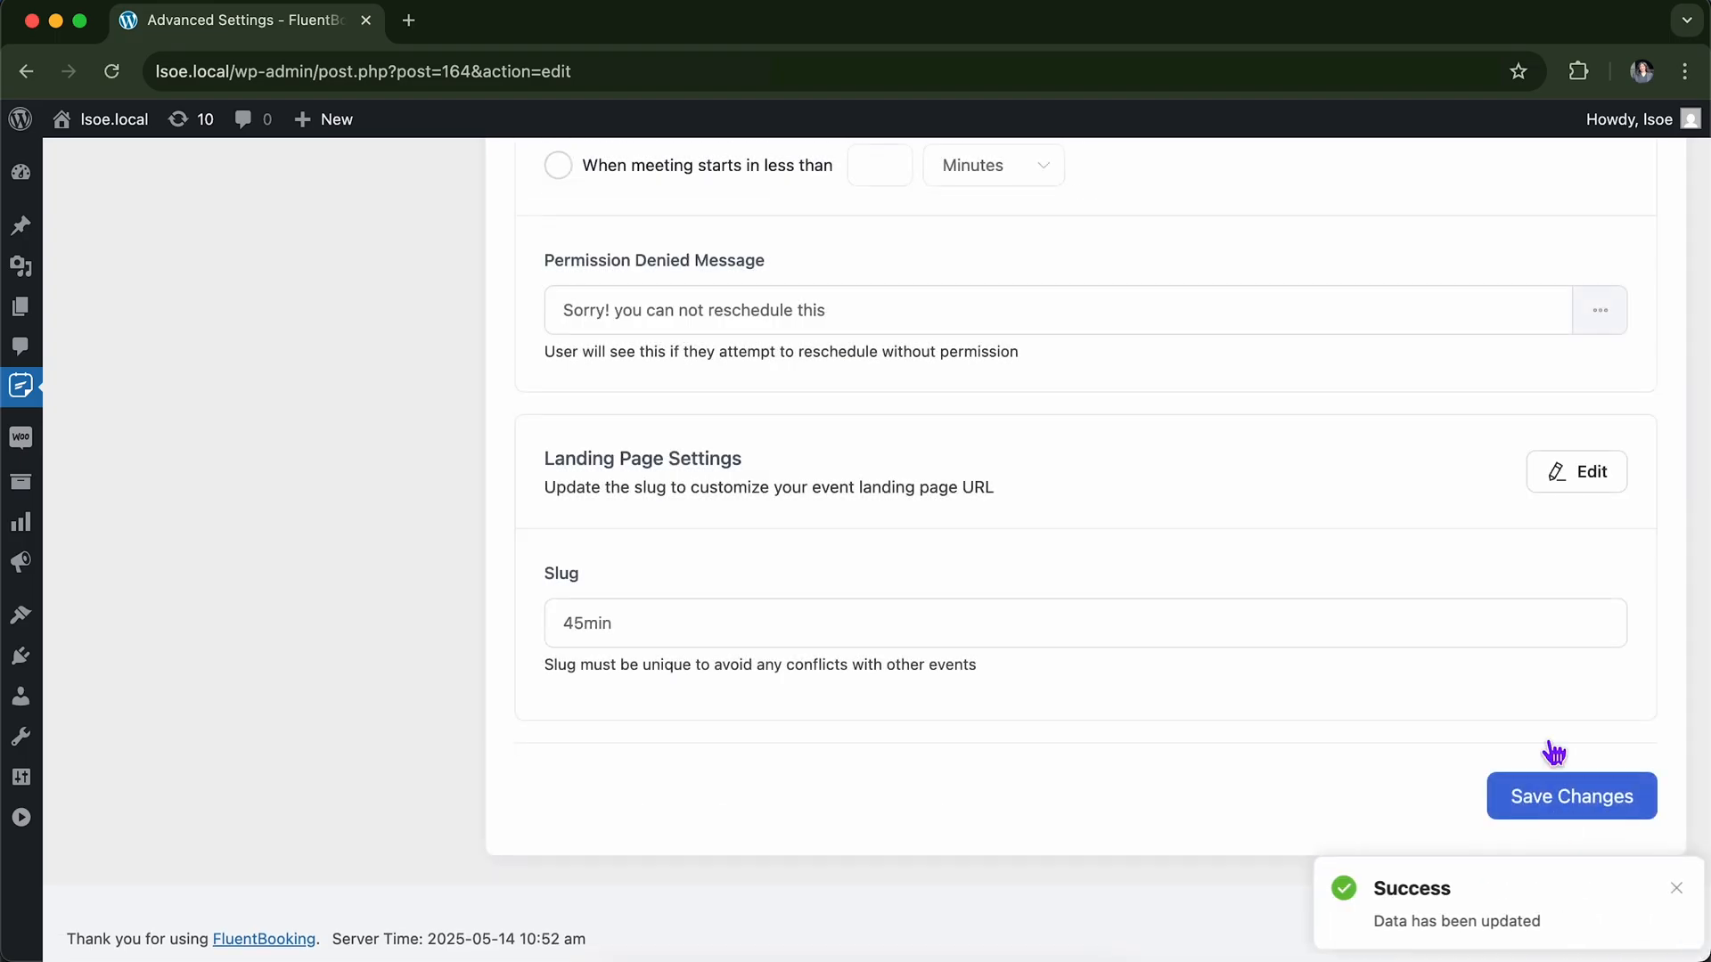
Go to the event's Payment Settings and enable it as a paid event that collects payment on booking.
scroll(1547, 622, up, 1)
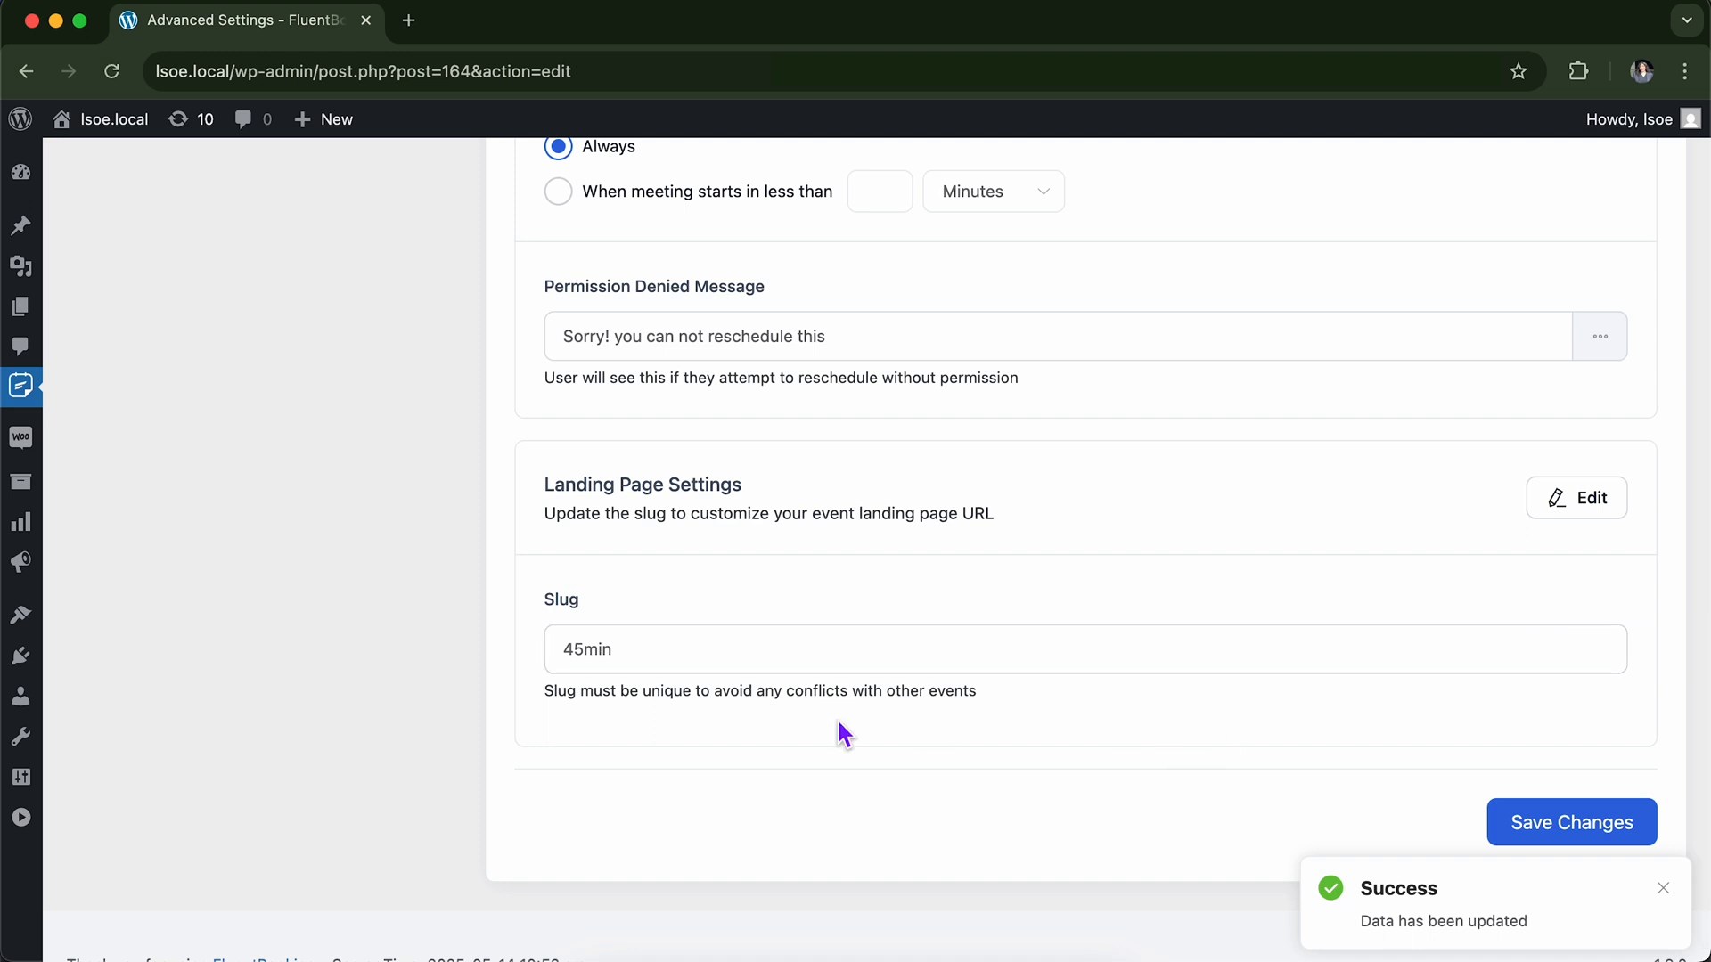
scroll(837, 718, up, 10)
scroll(851, 696, down, 2)
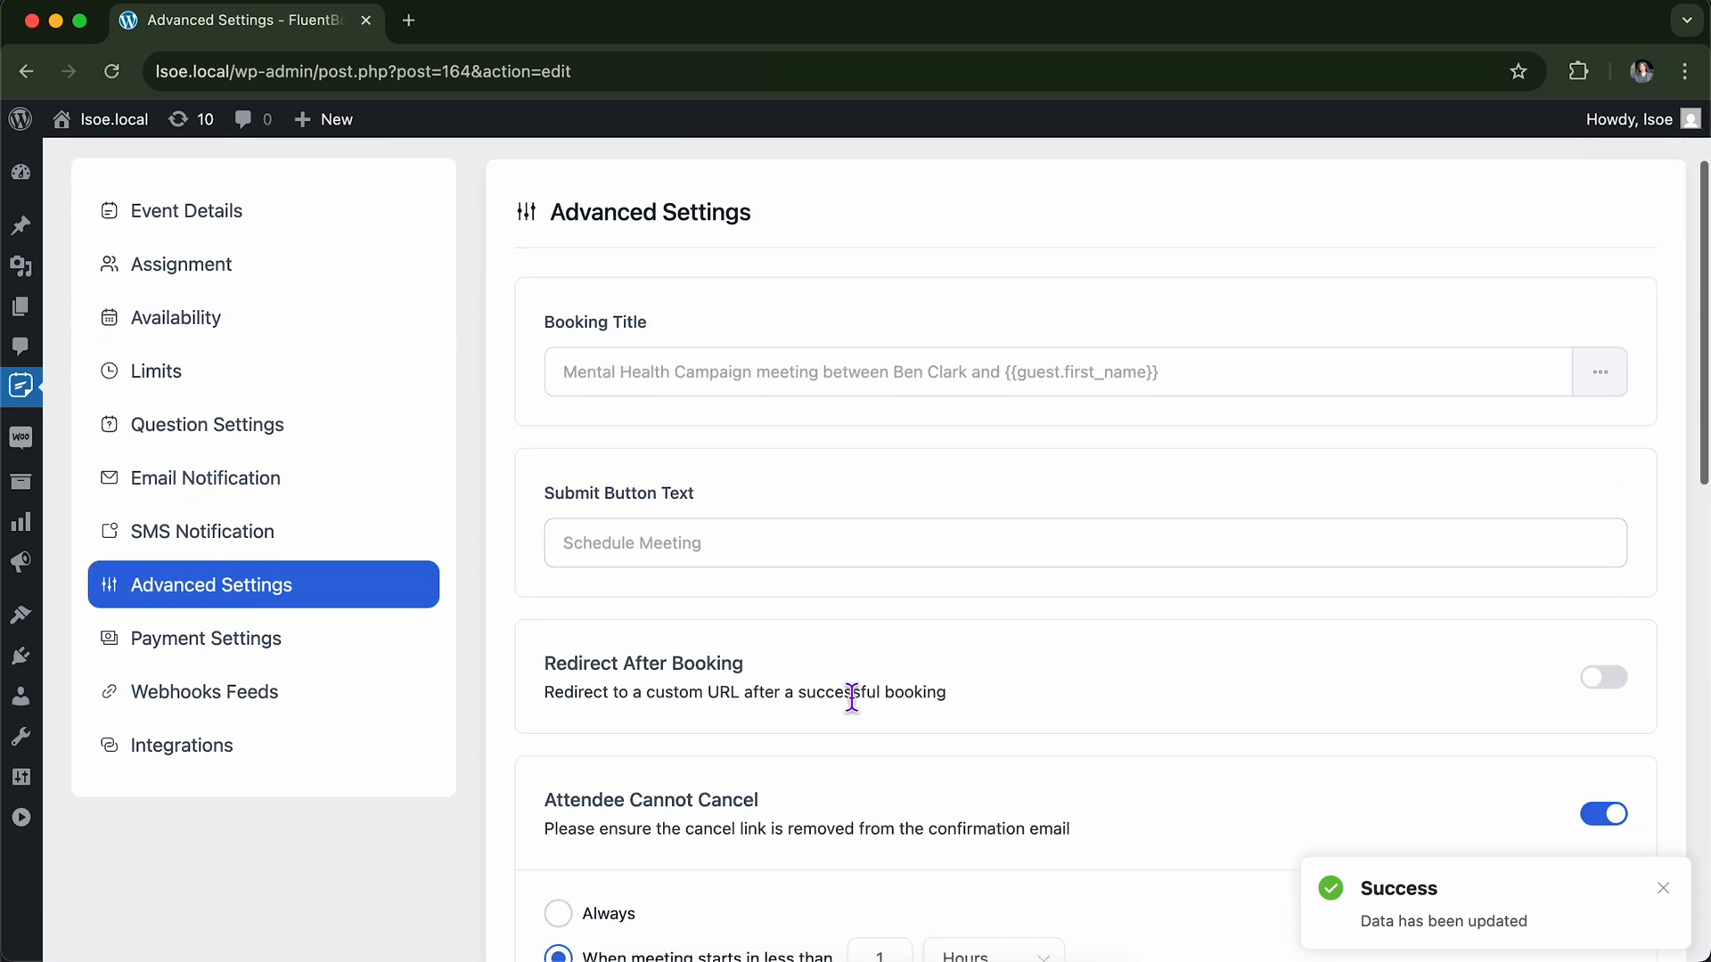
scroll(624, 686, up, 1)
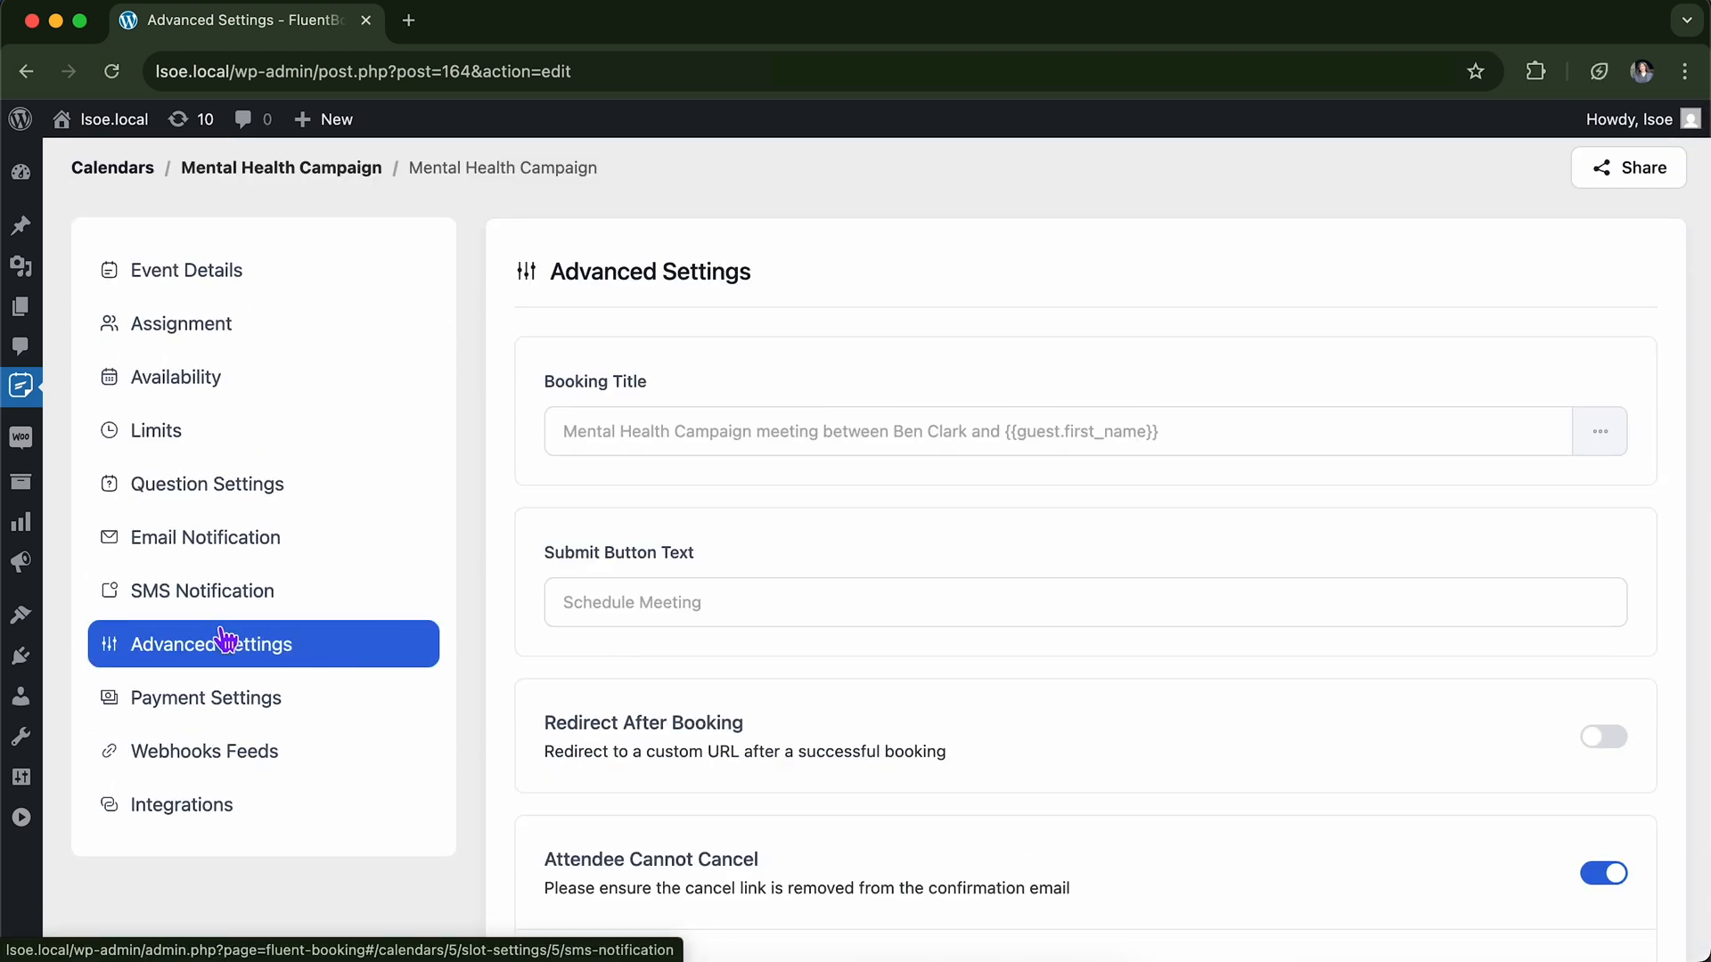
click(198, 709)
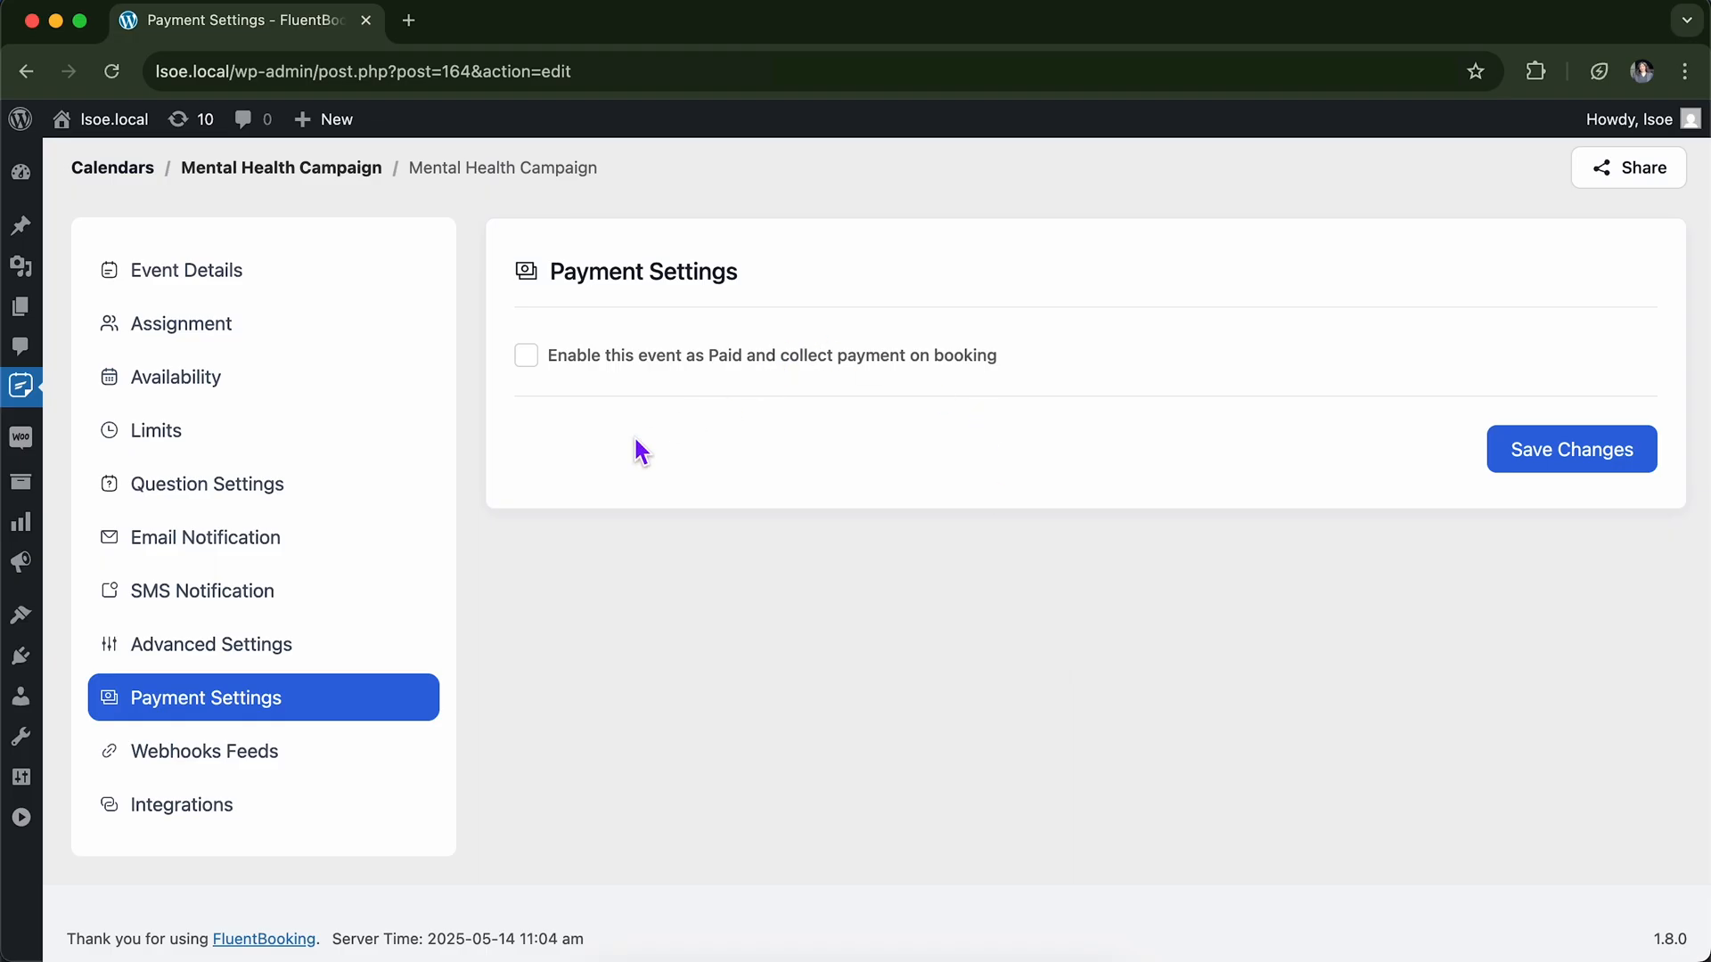
click(527, 356)
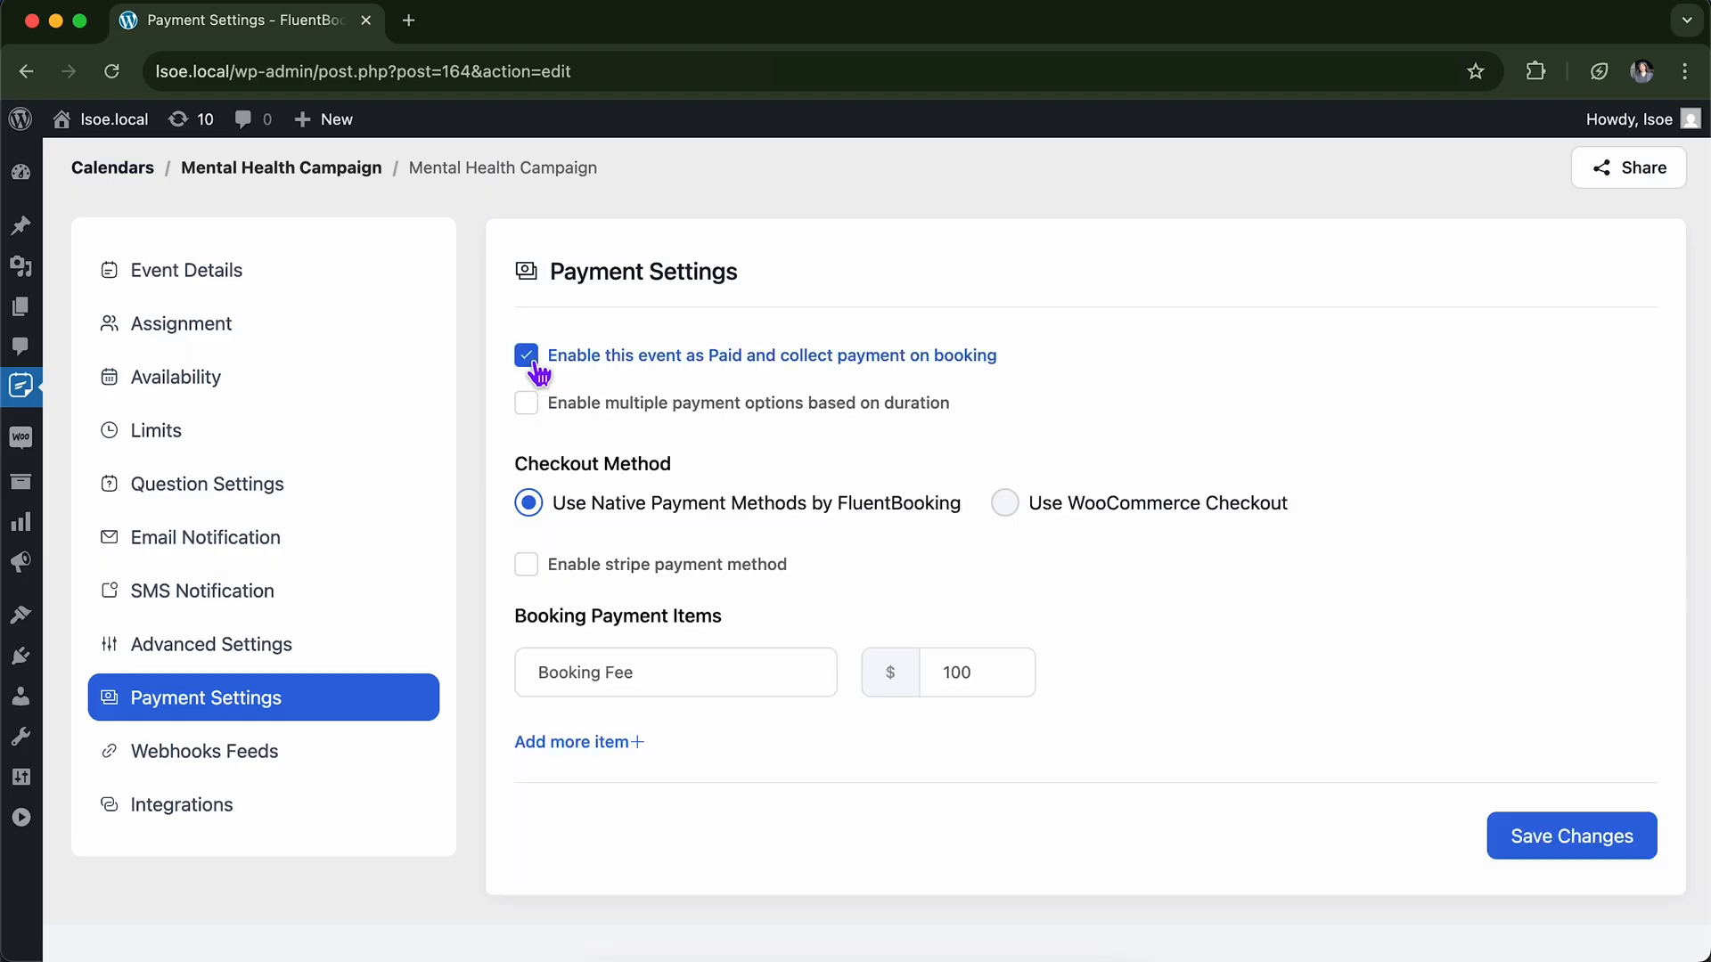
Enable multiple payment options based on duration.
scroll(817, 432, down, 1)
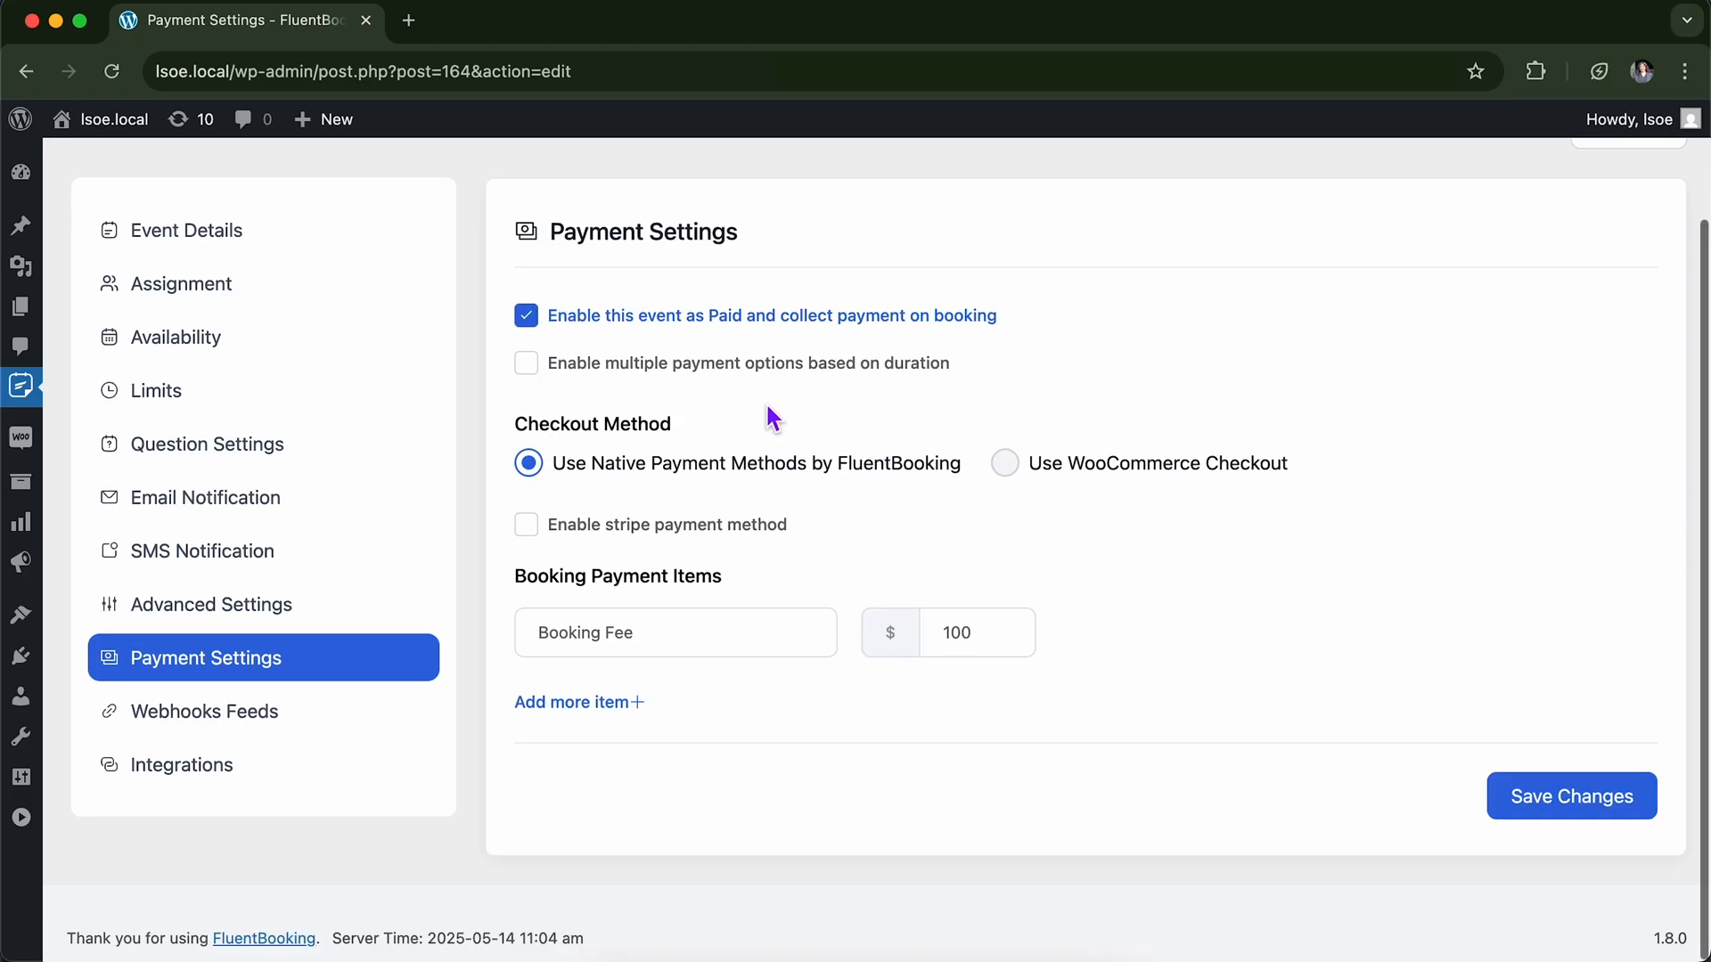
scroll(1008, 626, up, 3)
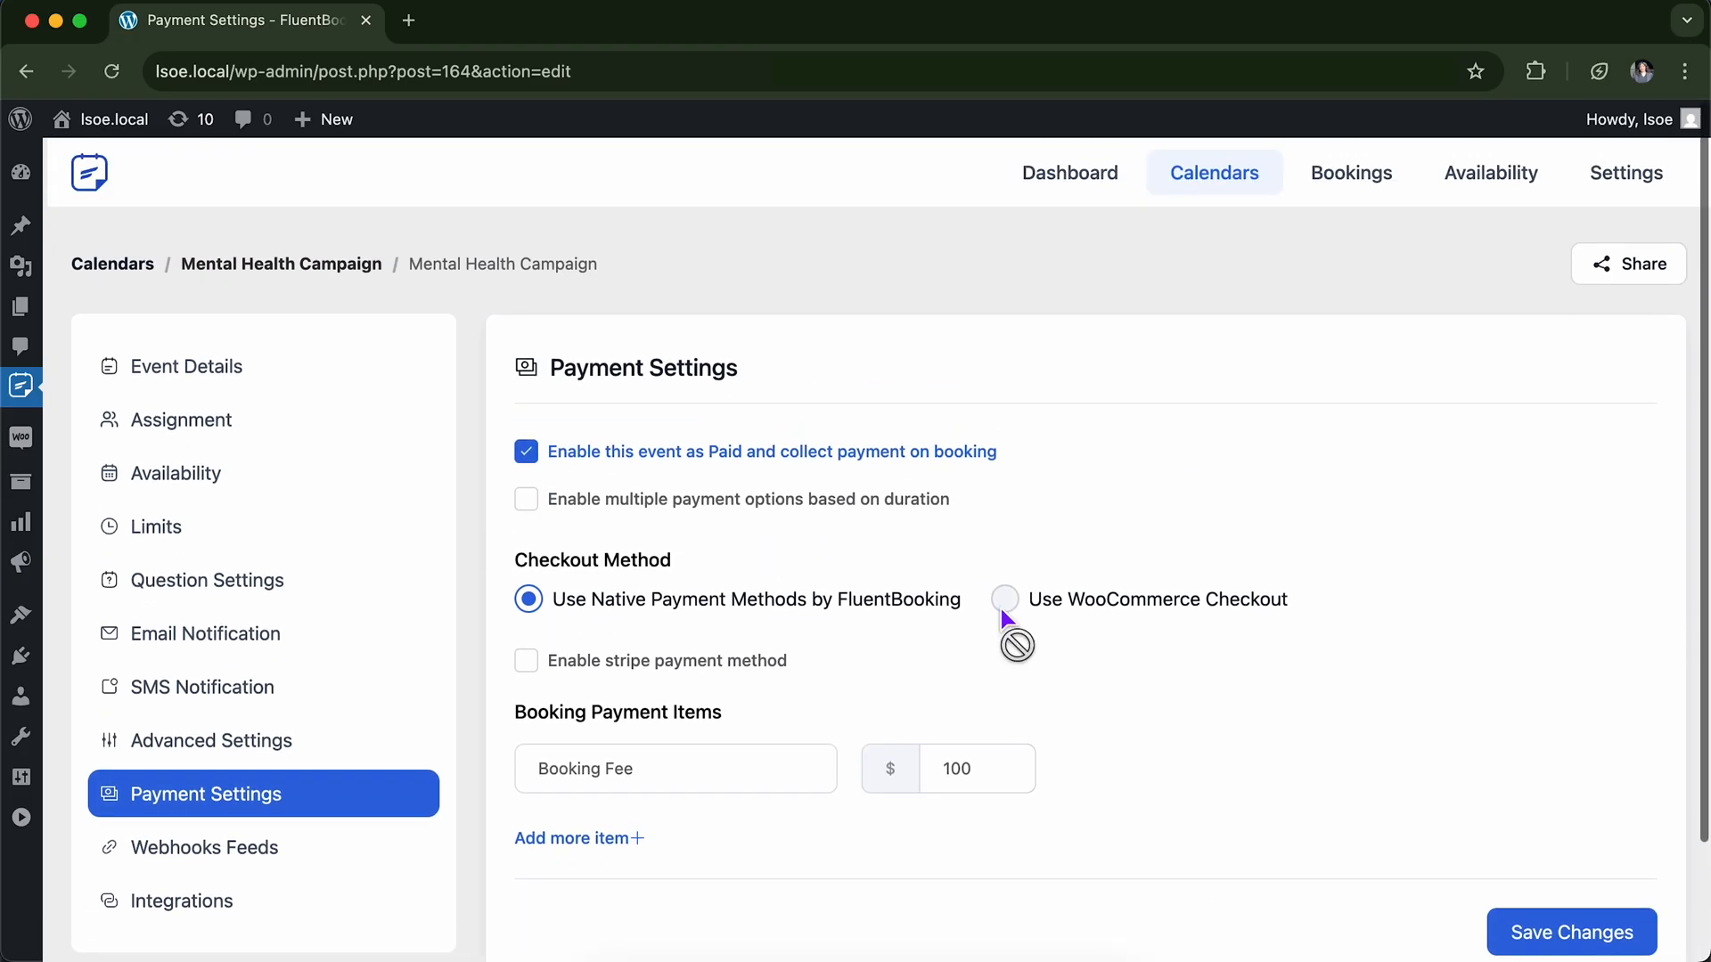
scroll(1008, 623, down, 3)
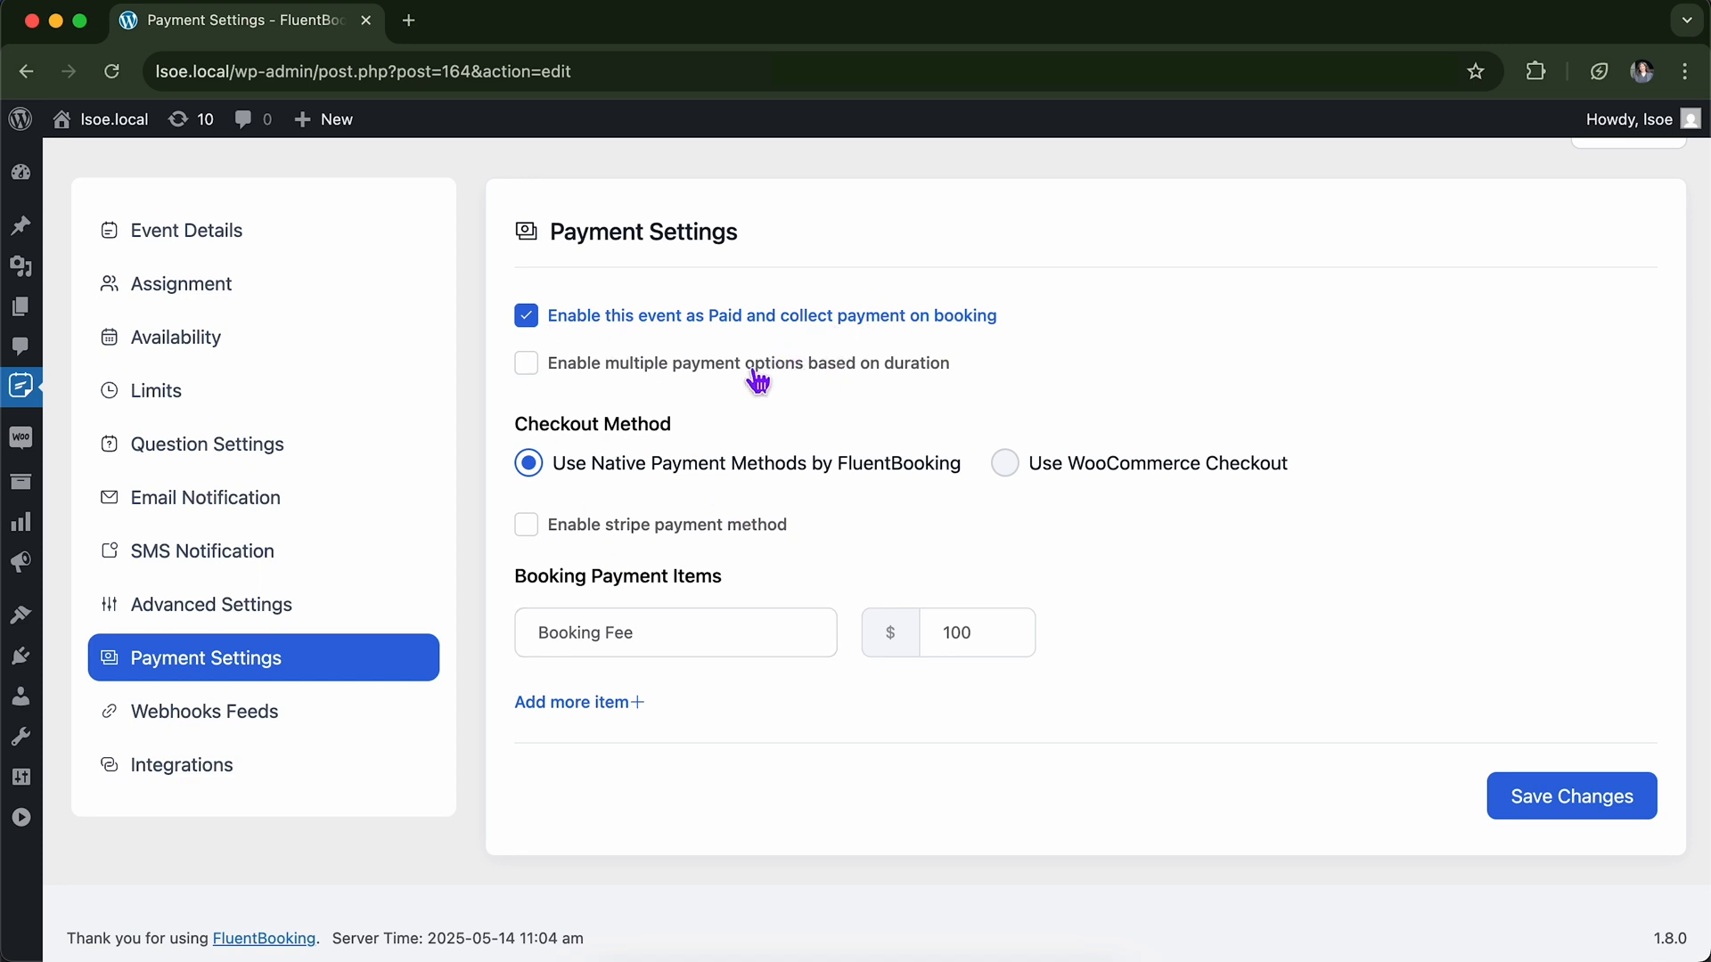
click(532, 367)
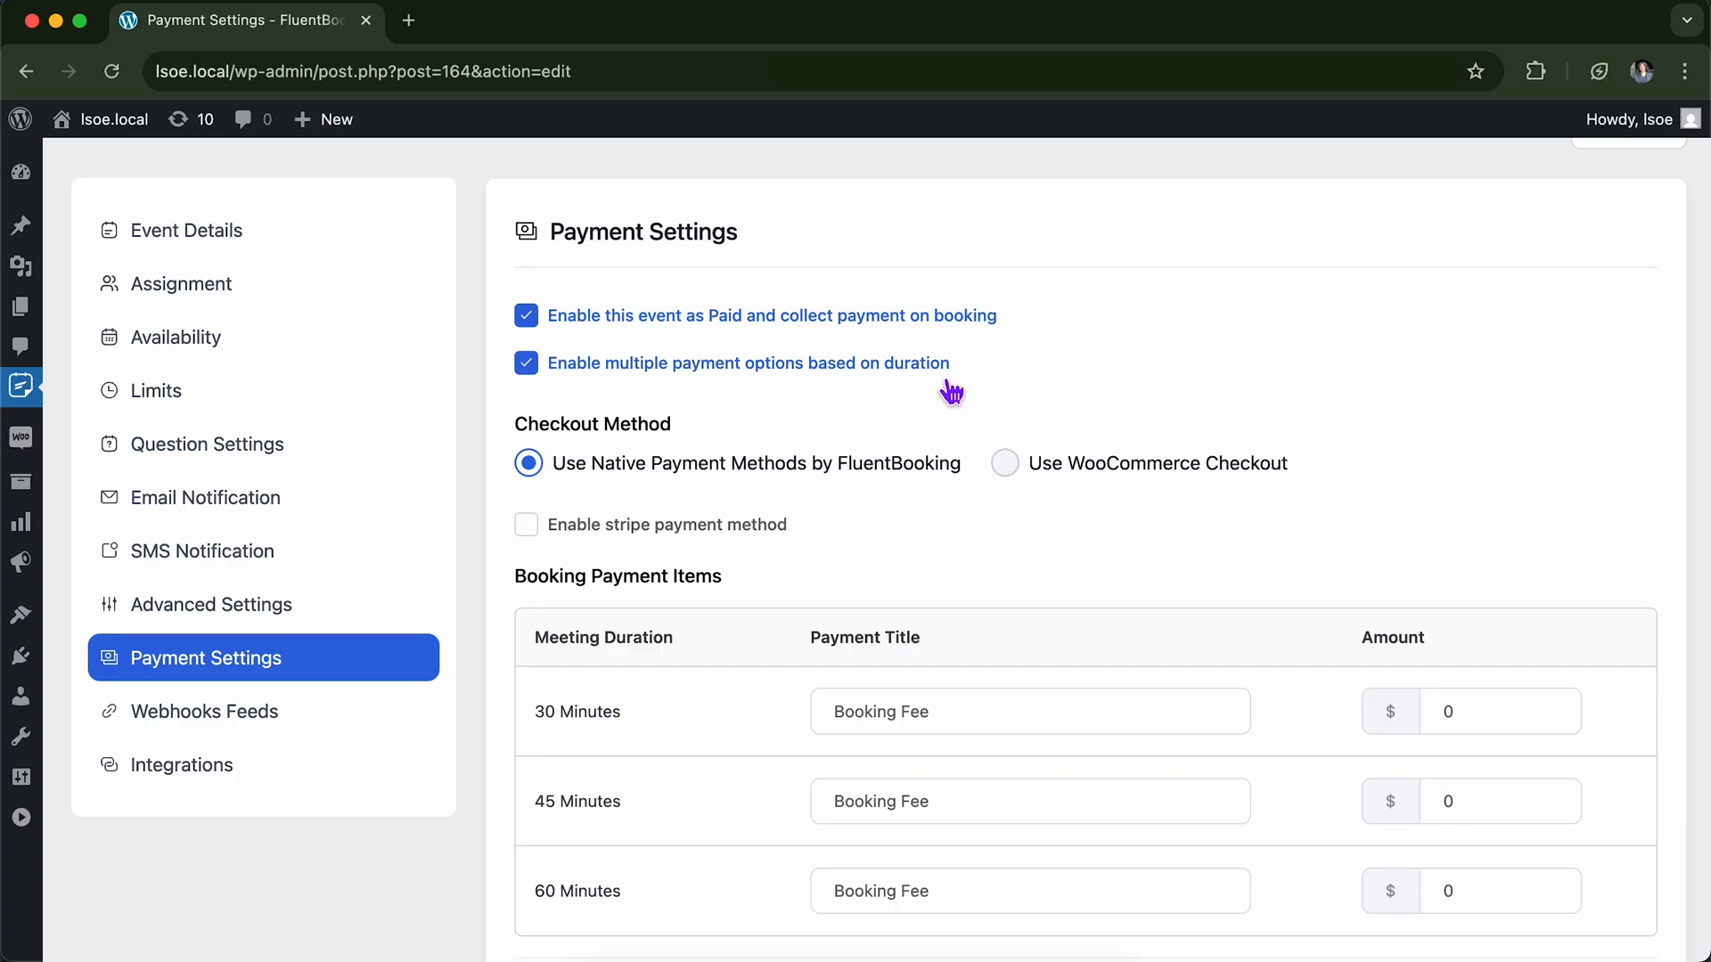
Set the booking fees to $30 for 30 minutes, $35 for 45 minutes and $40 for 60 minutes.
scroll(952, 392, down, 2)
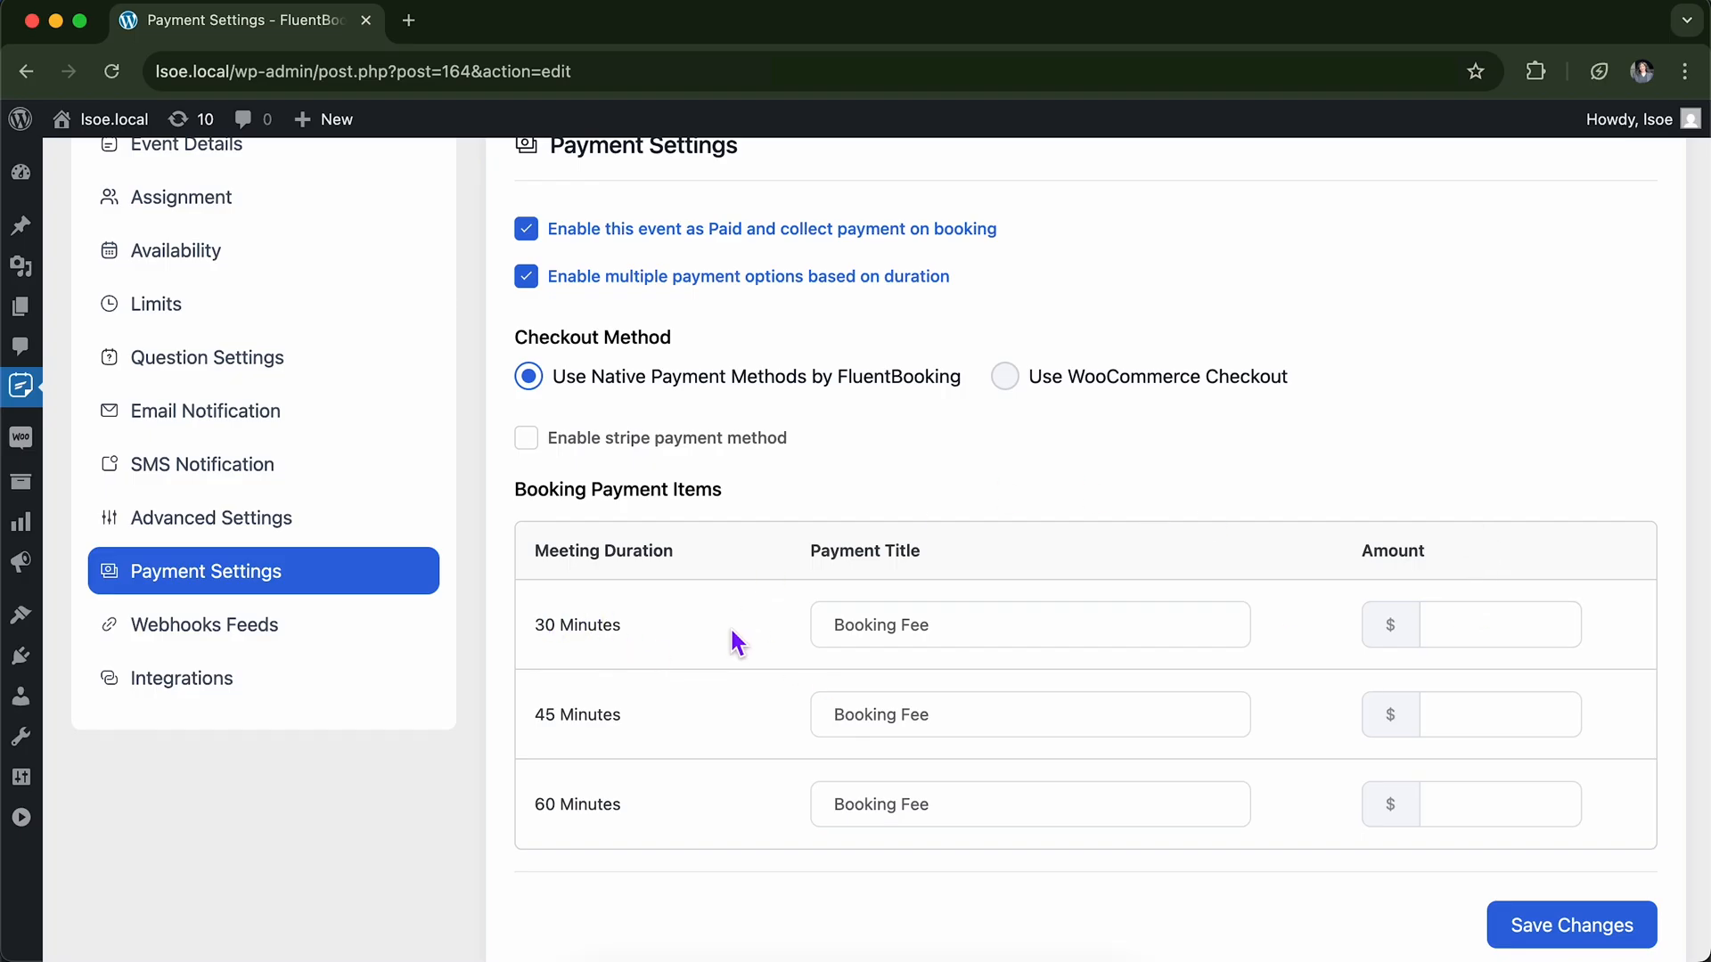
click(1495, 609)
text(30)
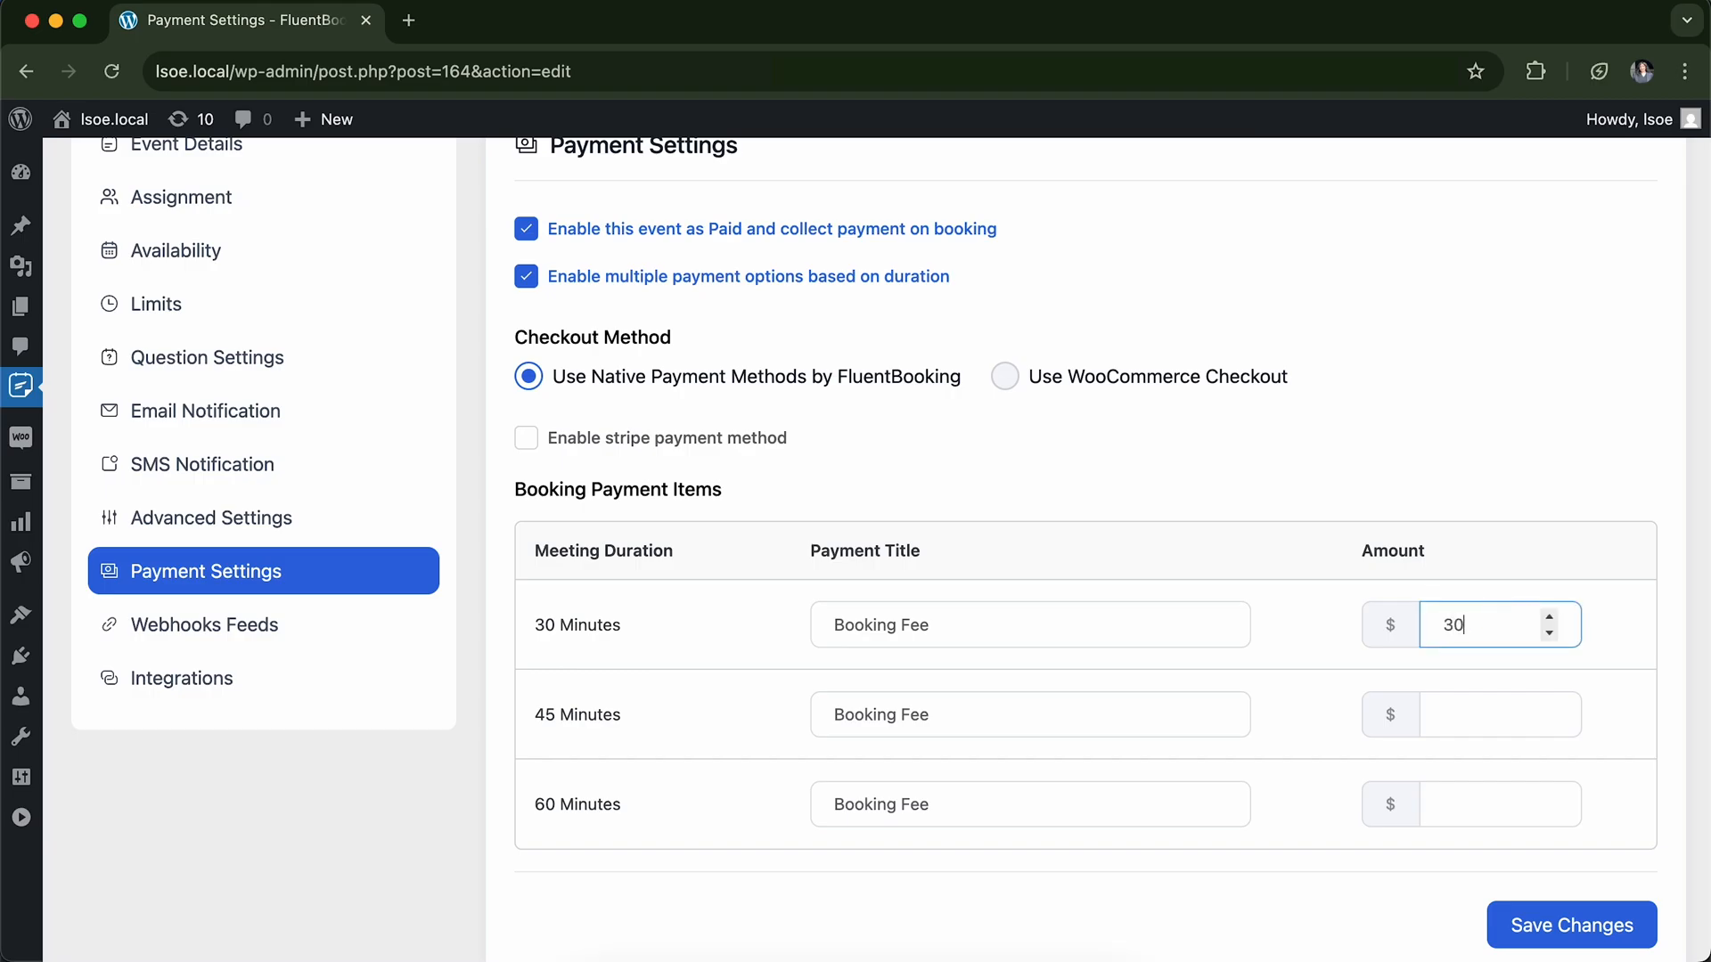
click(1466, 702)
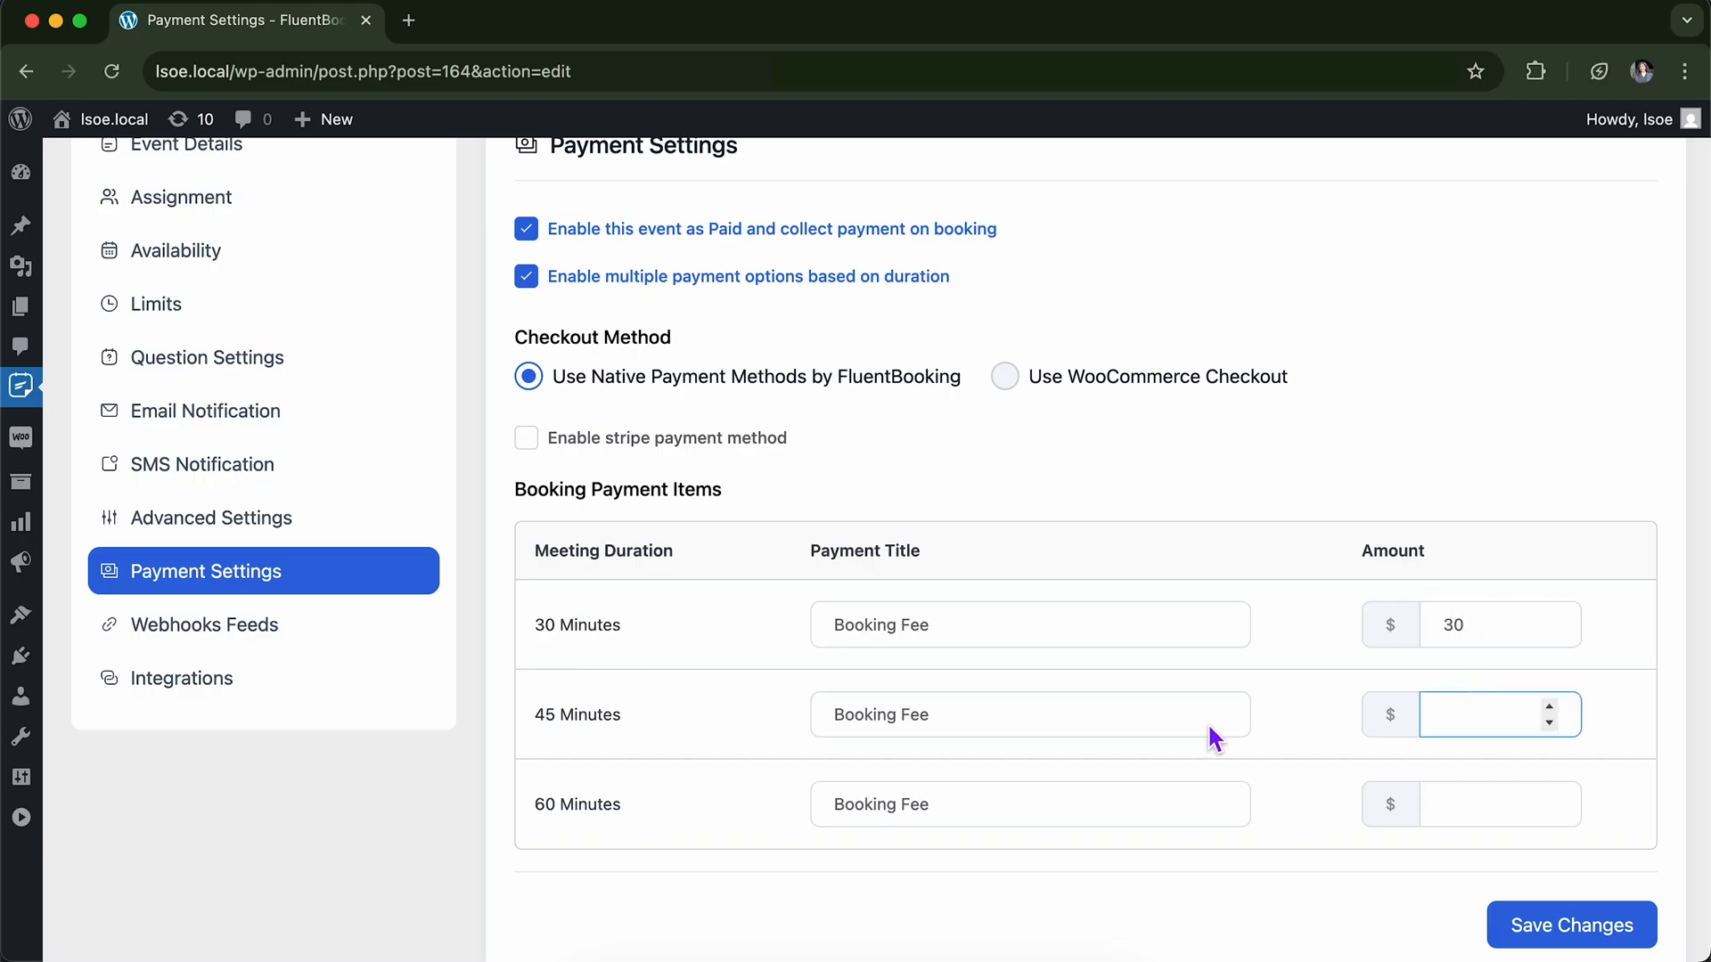
text(35)
click(1485, 793)
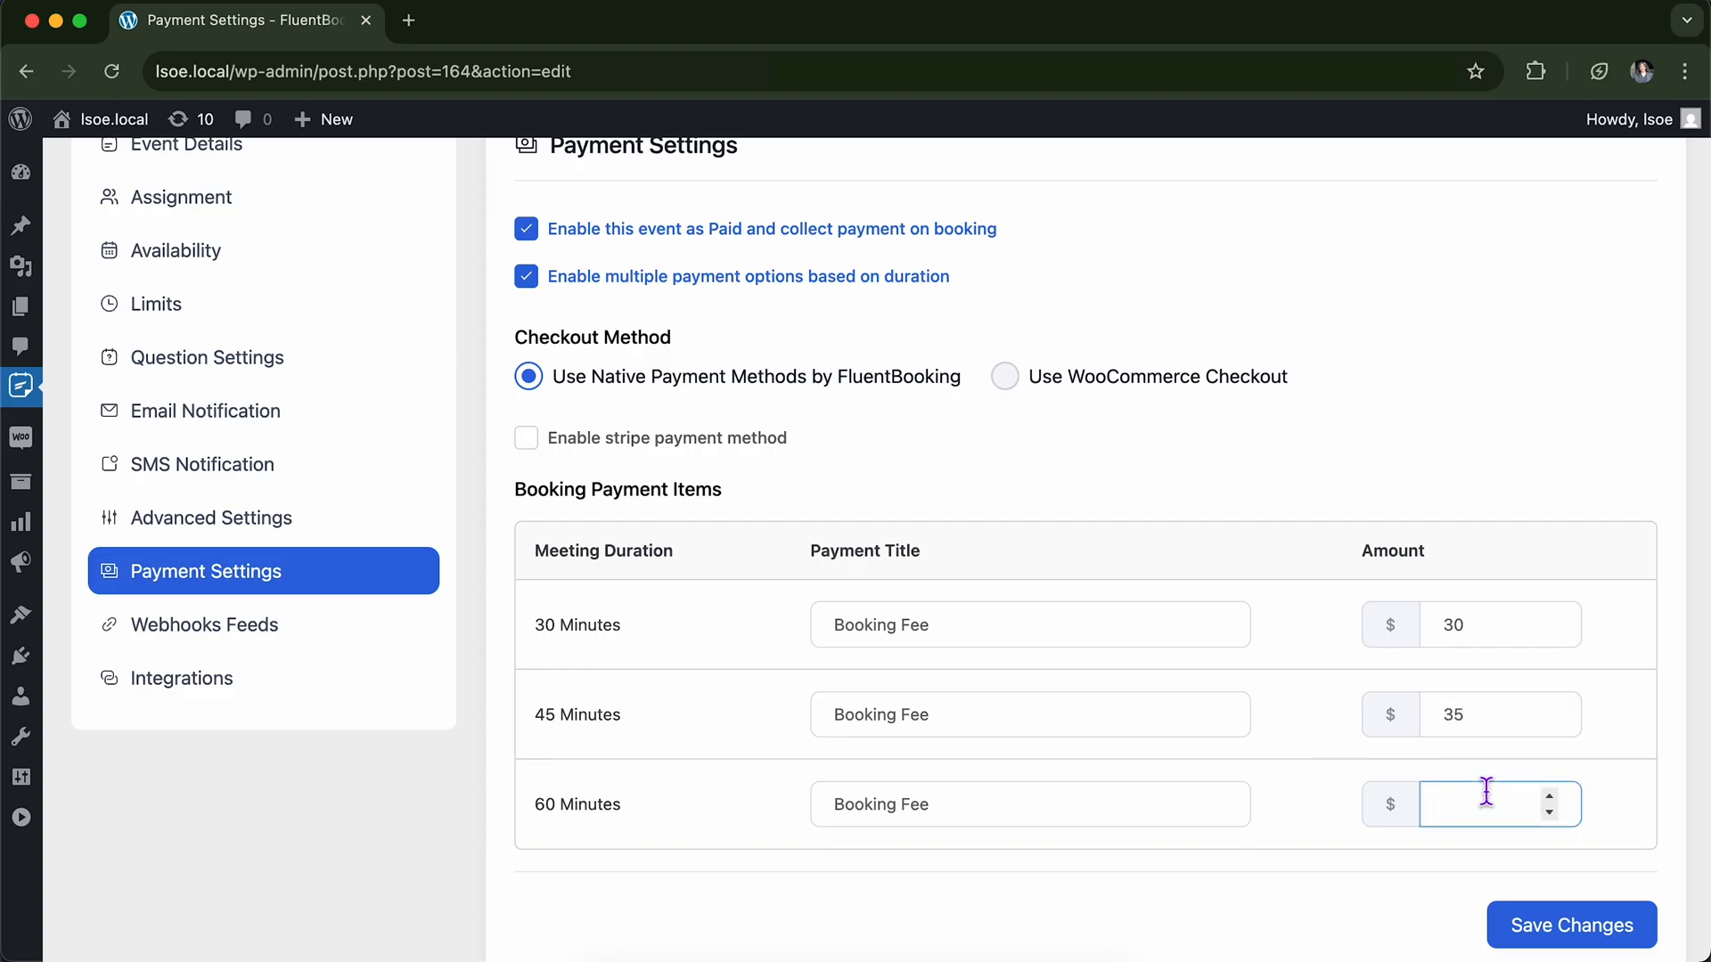
text(40)
scroll(1491, 526, down, 2)
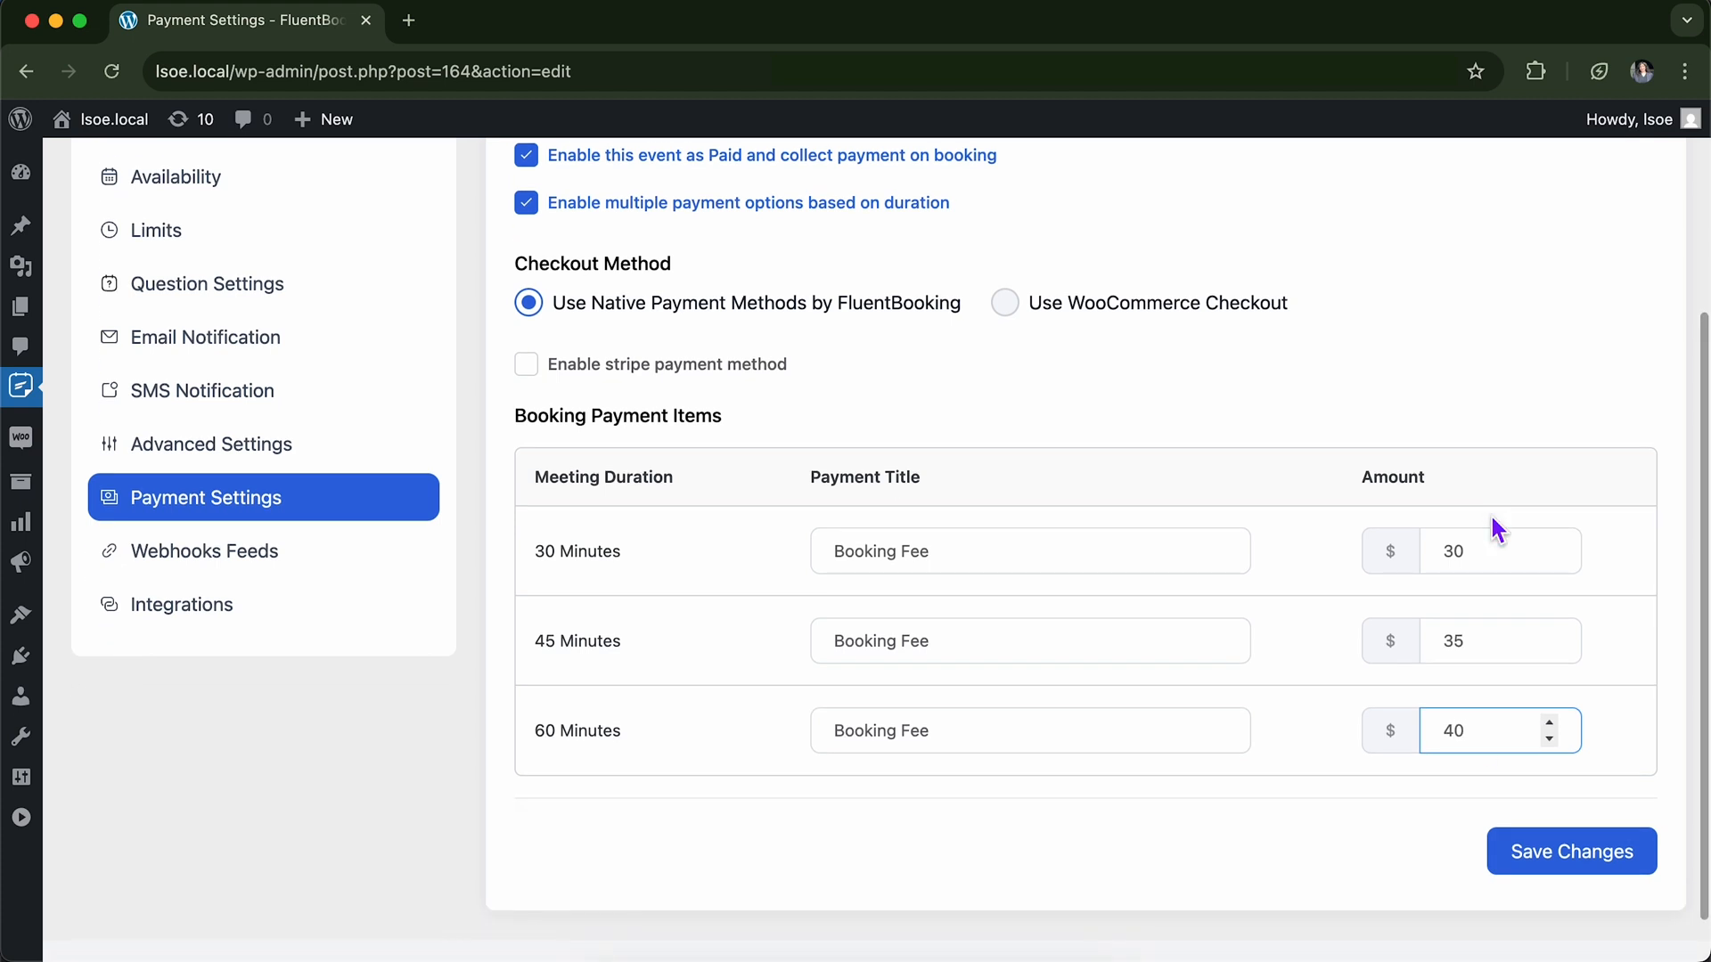
click(1334, 786)
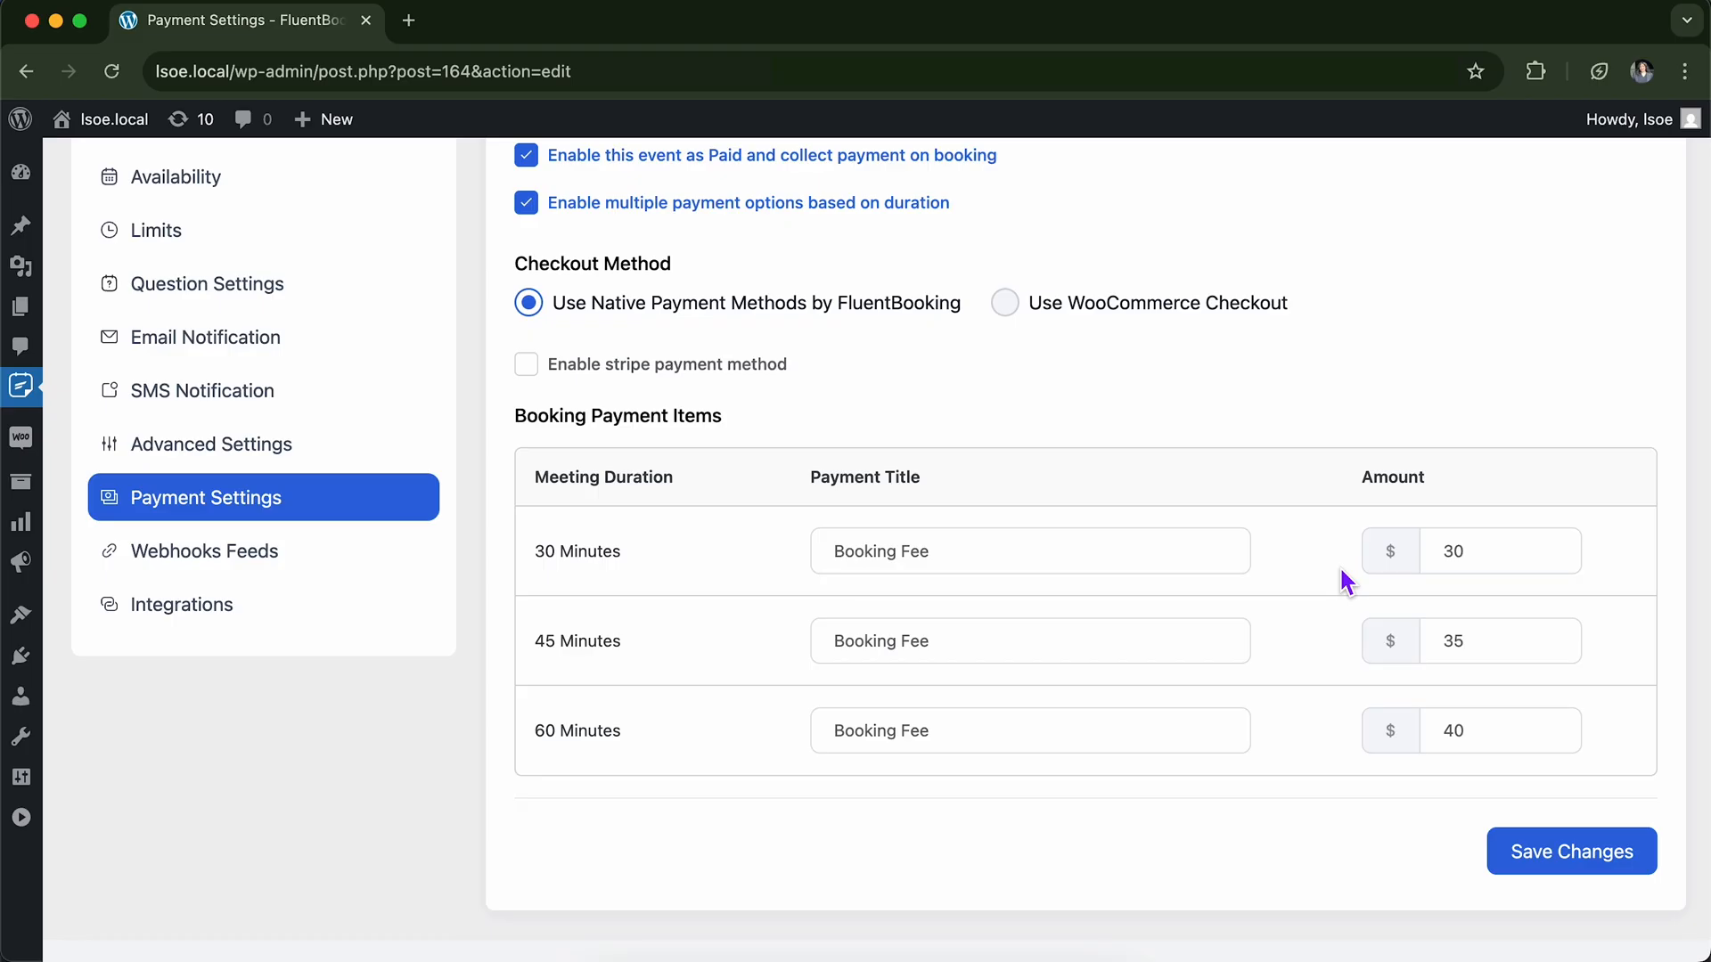
Enable the Stripe payment method under the native FluentBooking checkout.
scroll(1342, 572, up, 2)
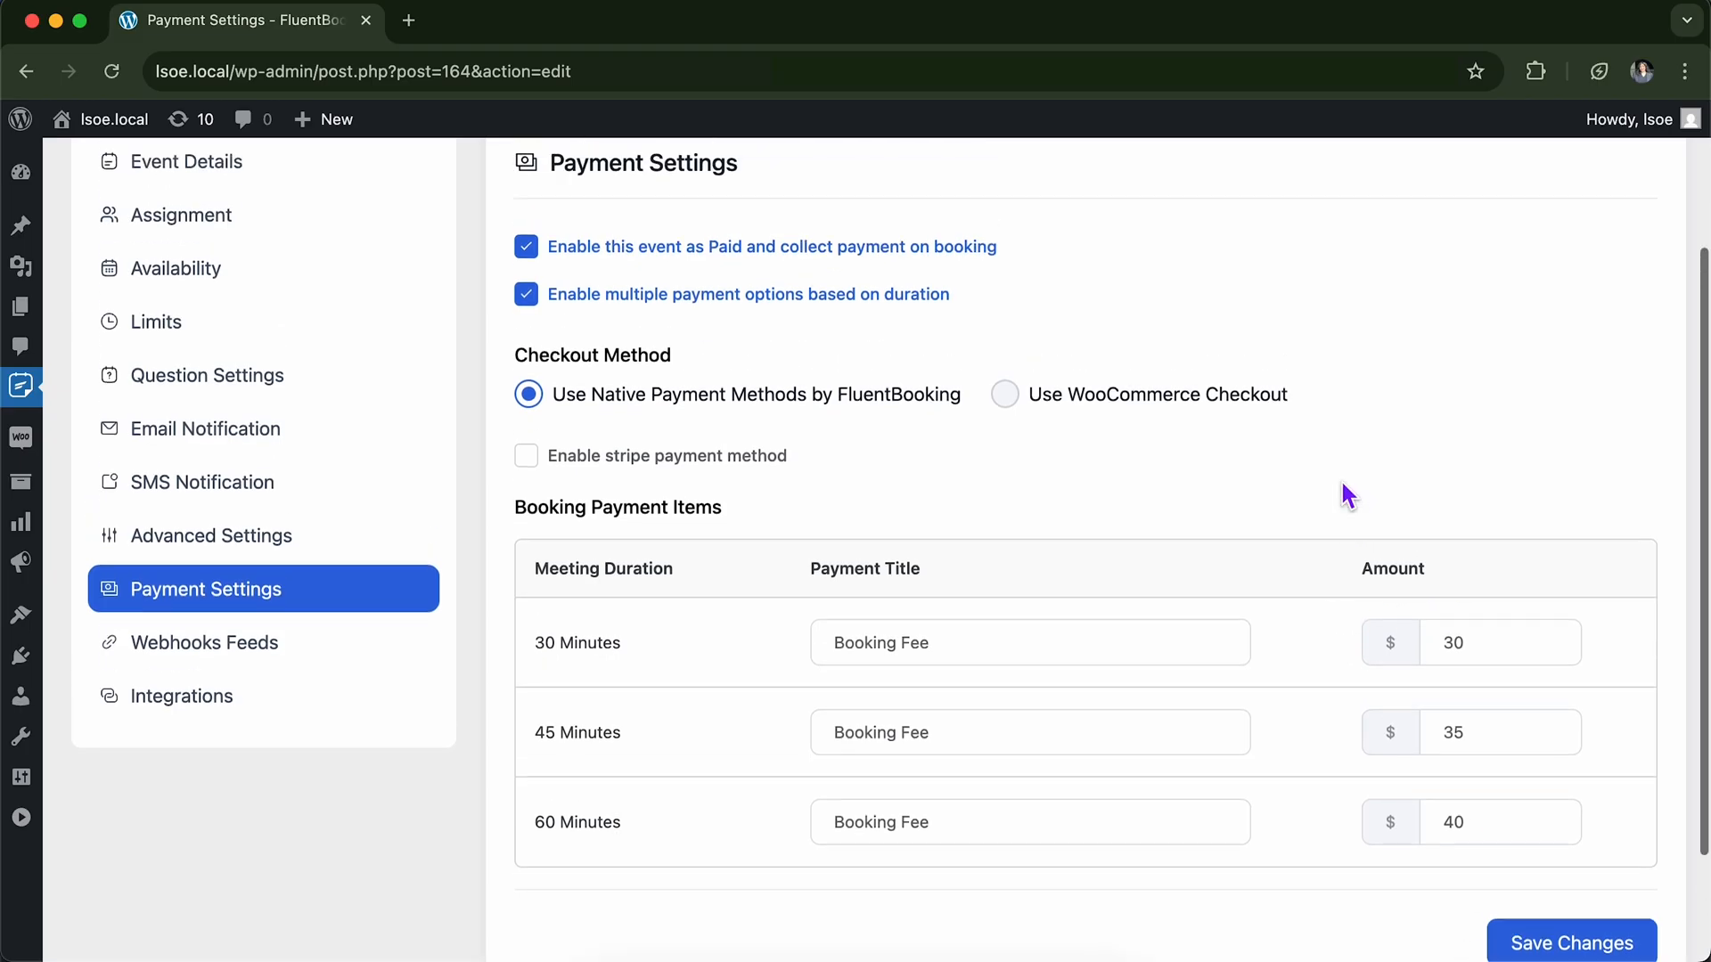
scroll(1346, 492, up, 1)
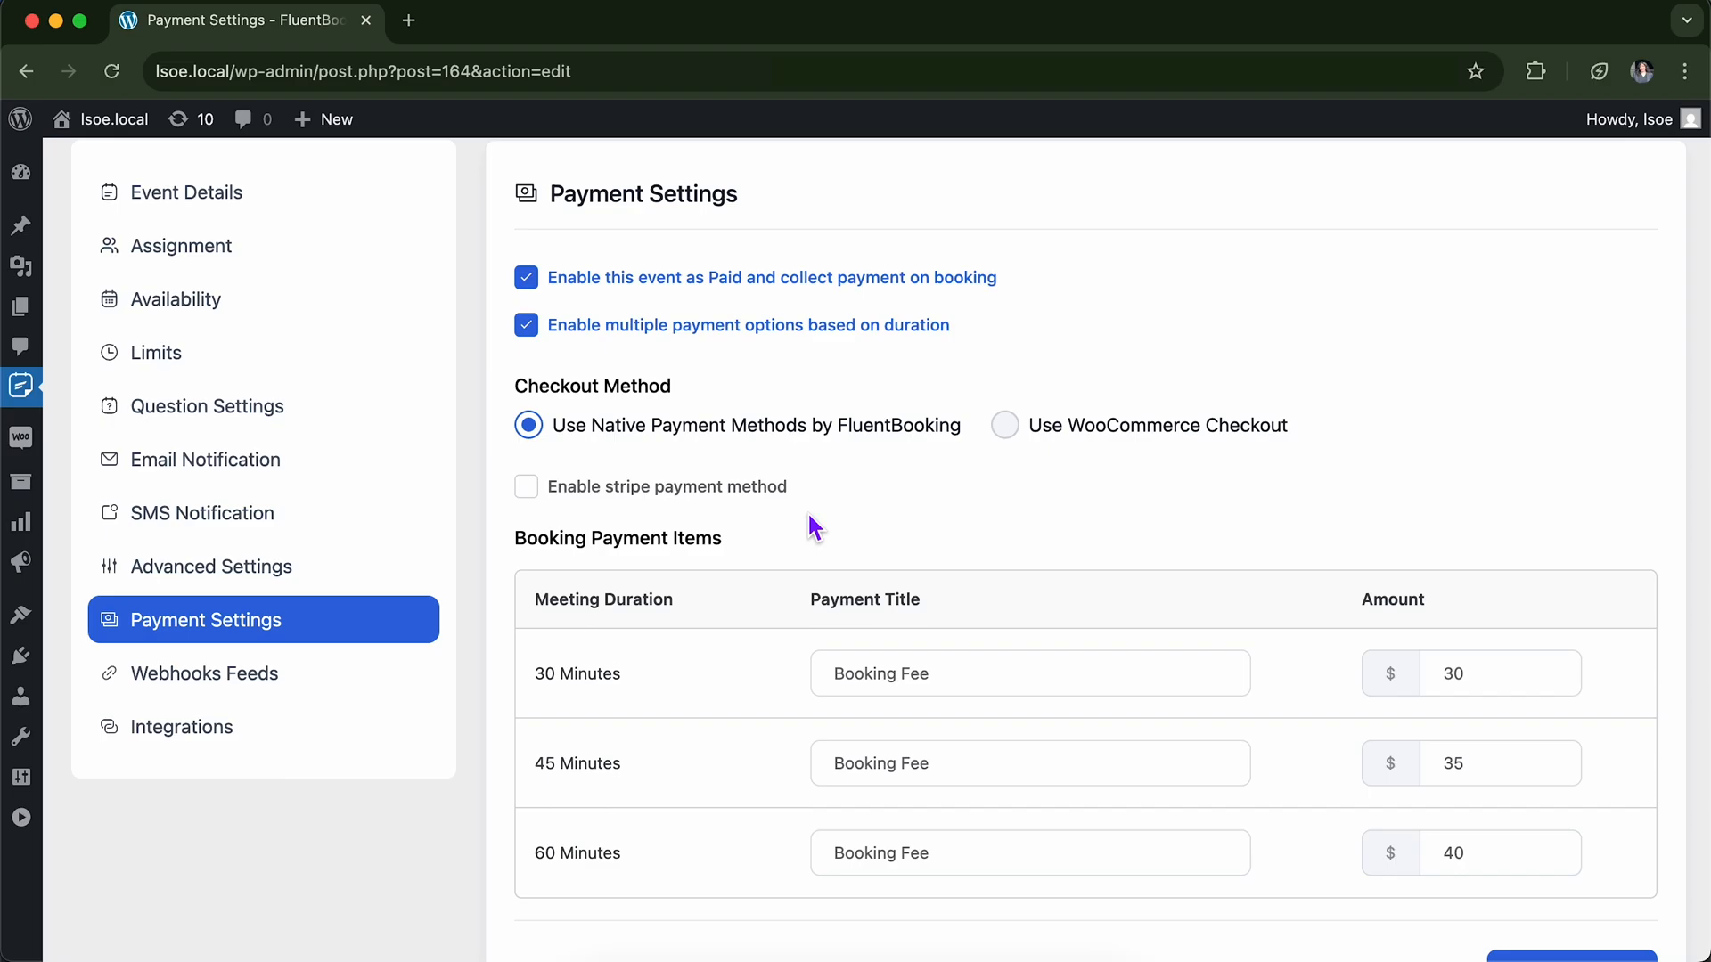
scroll(534, 428, down, 2)
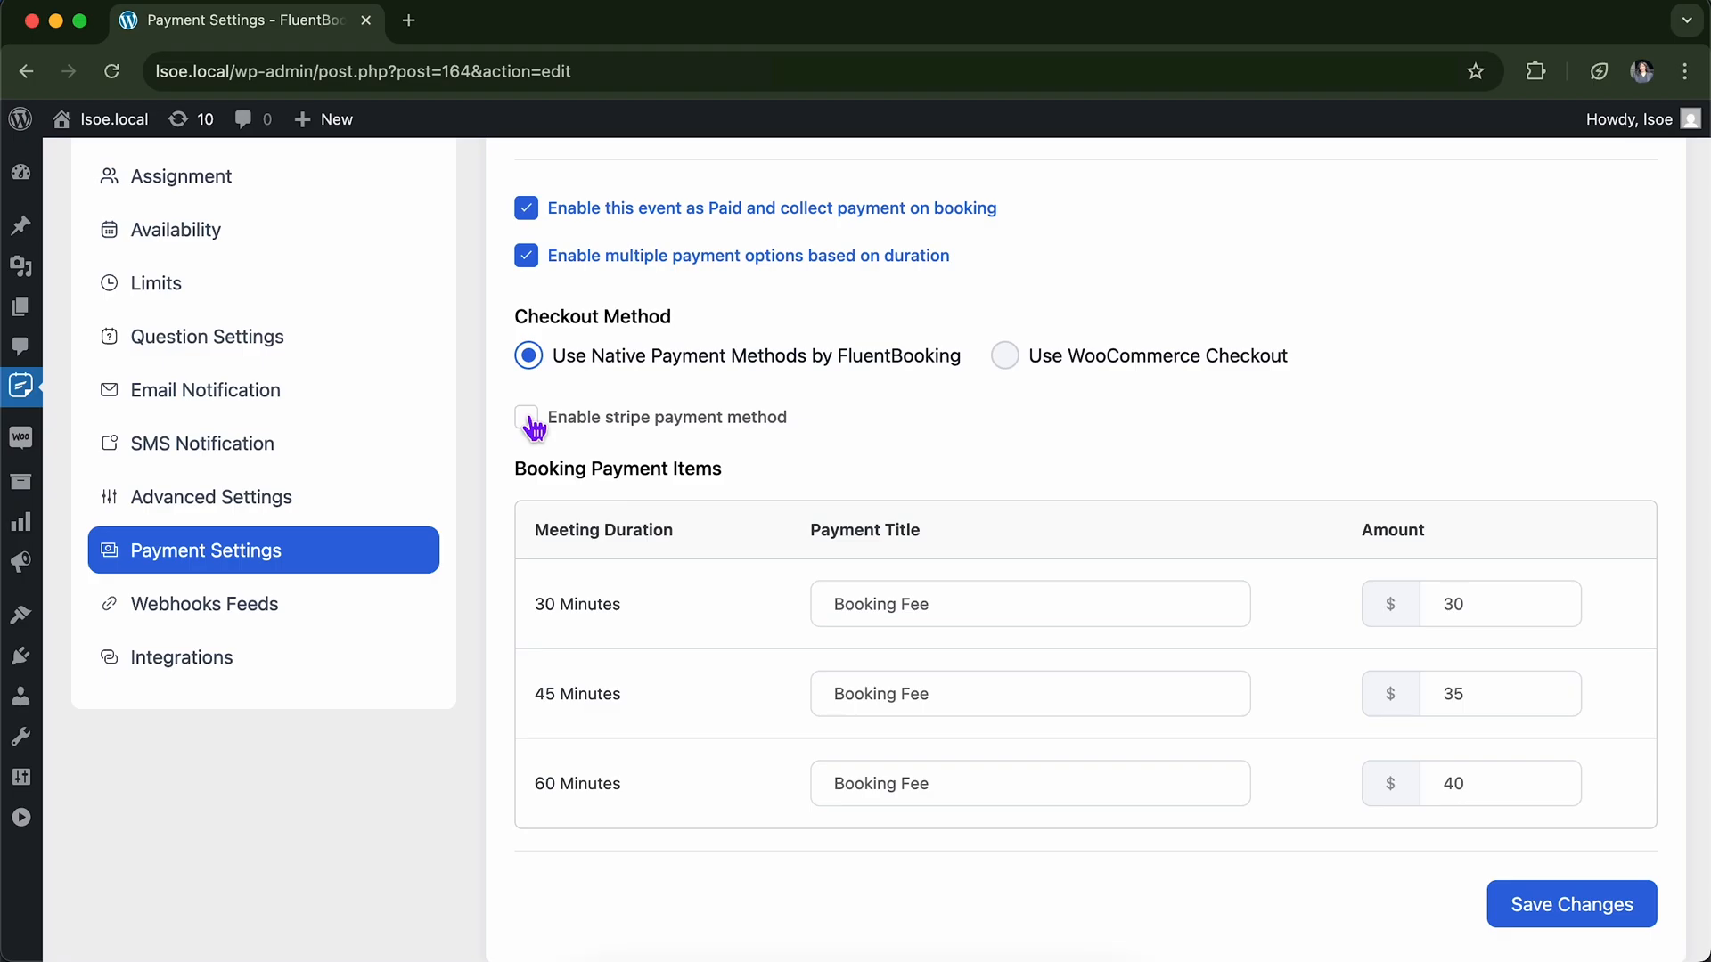
click(530, 418)
scroll(892, 846, down, 3)
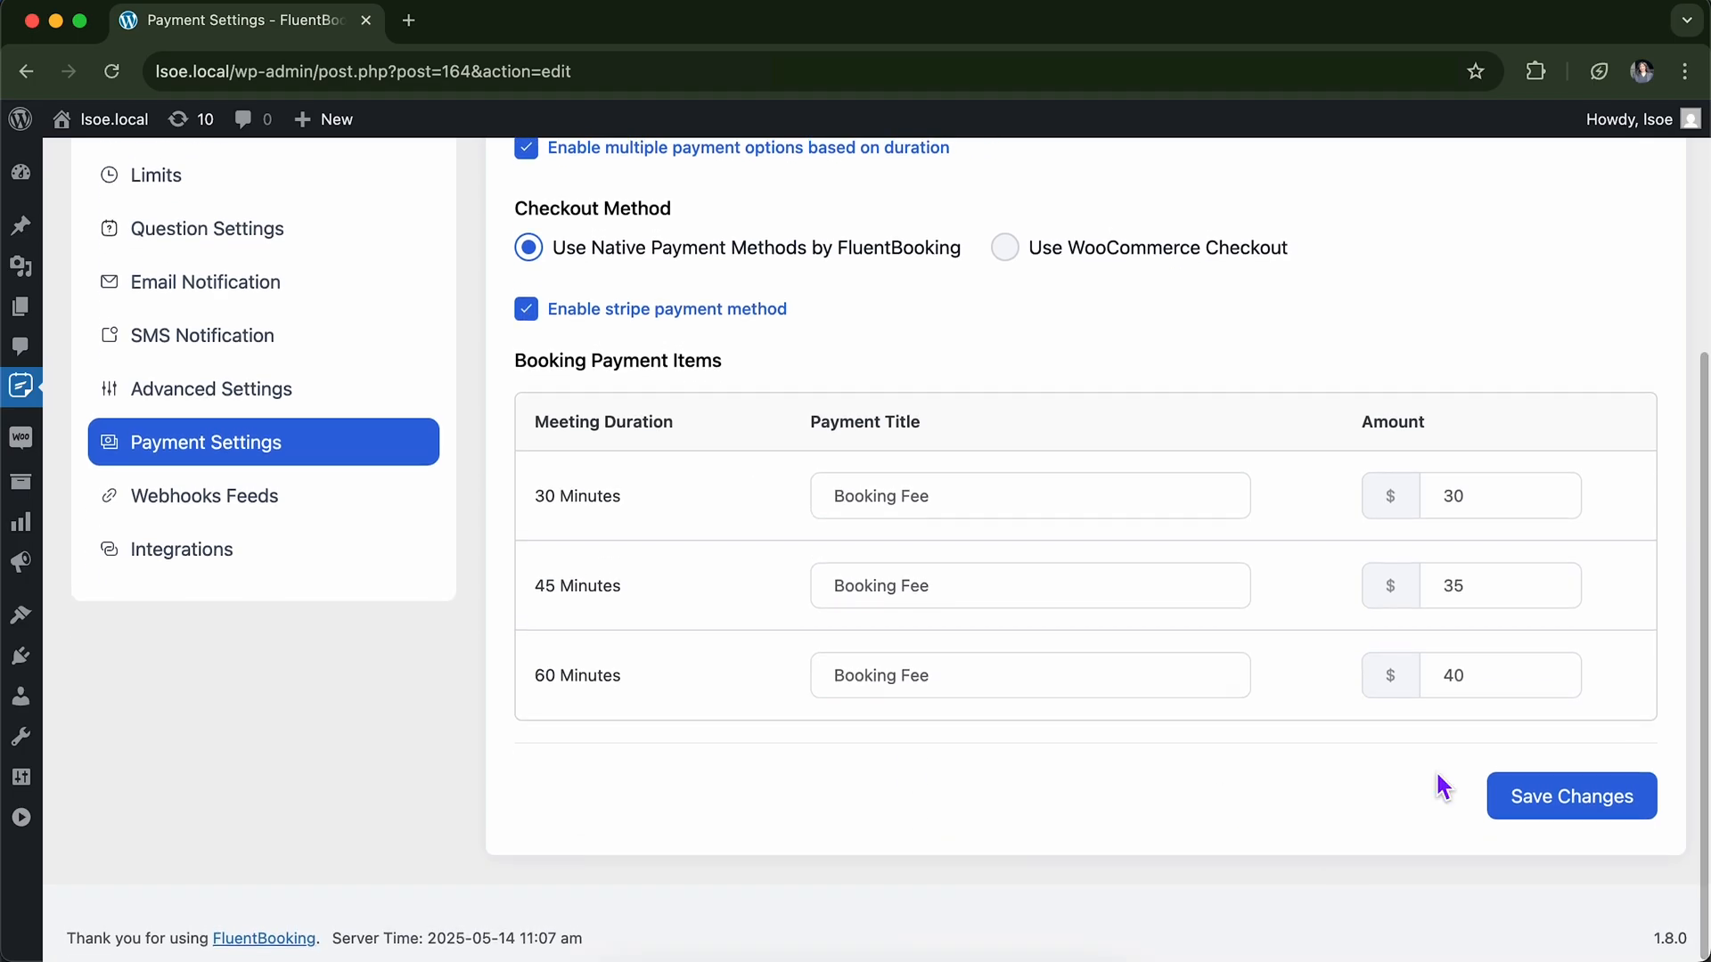
Save the event's payment settings and check the saved payment options and booking fees.
click(1540, 798)
scroll(1451, 573, up, 2)
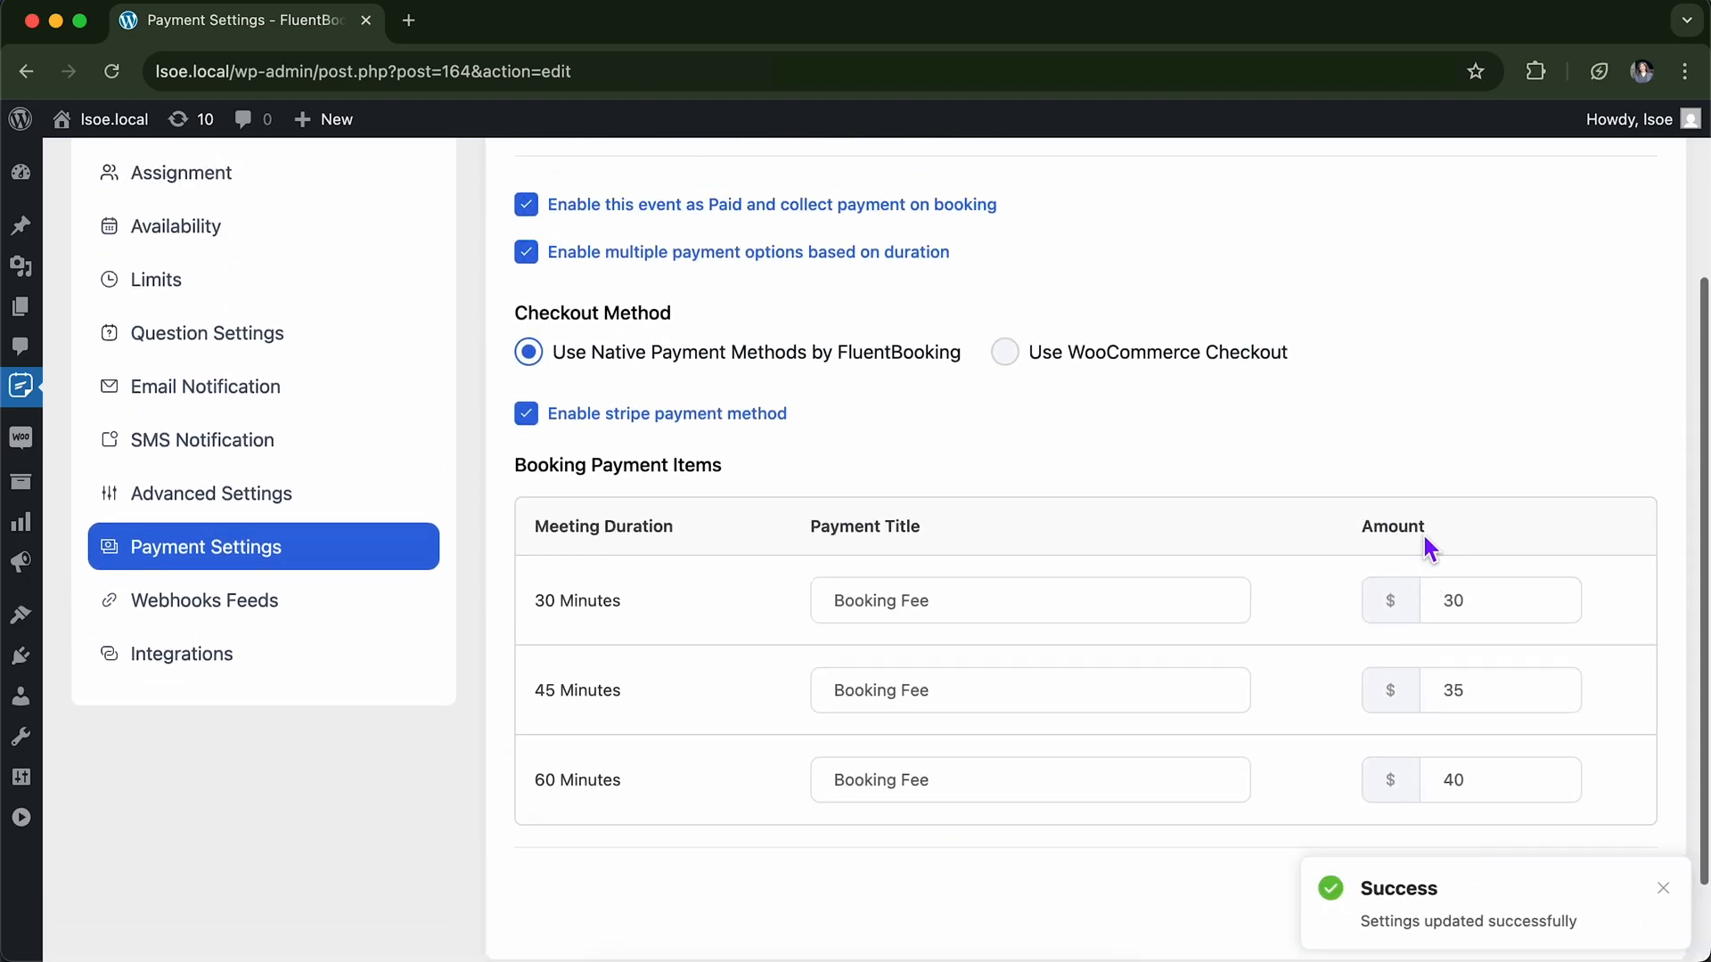
scroll(1425, 539, up, 2)
scroll(1425, 546, down, 1)
scroll(1421, 579, up, 1)
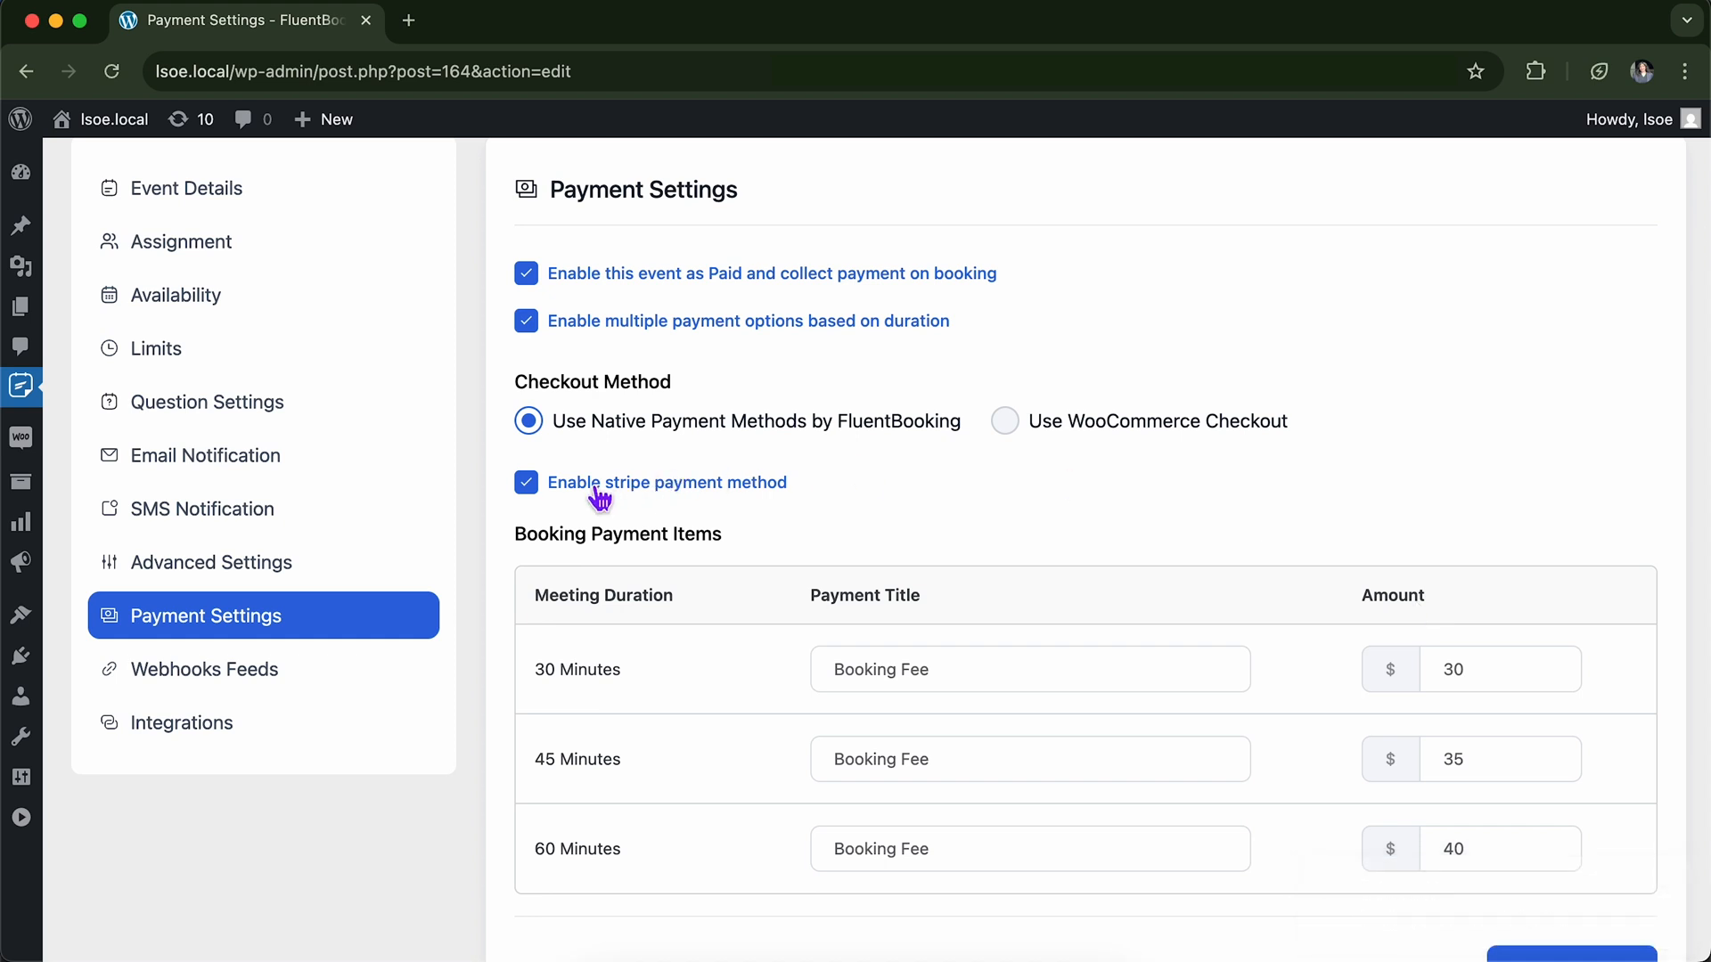
scroll(909, 523, down, 3)
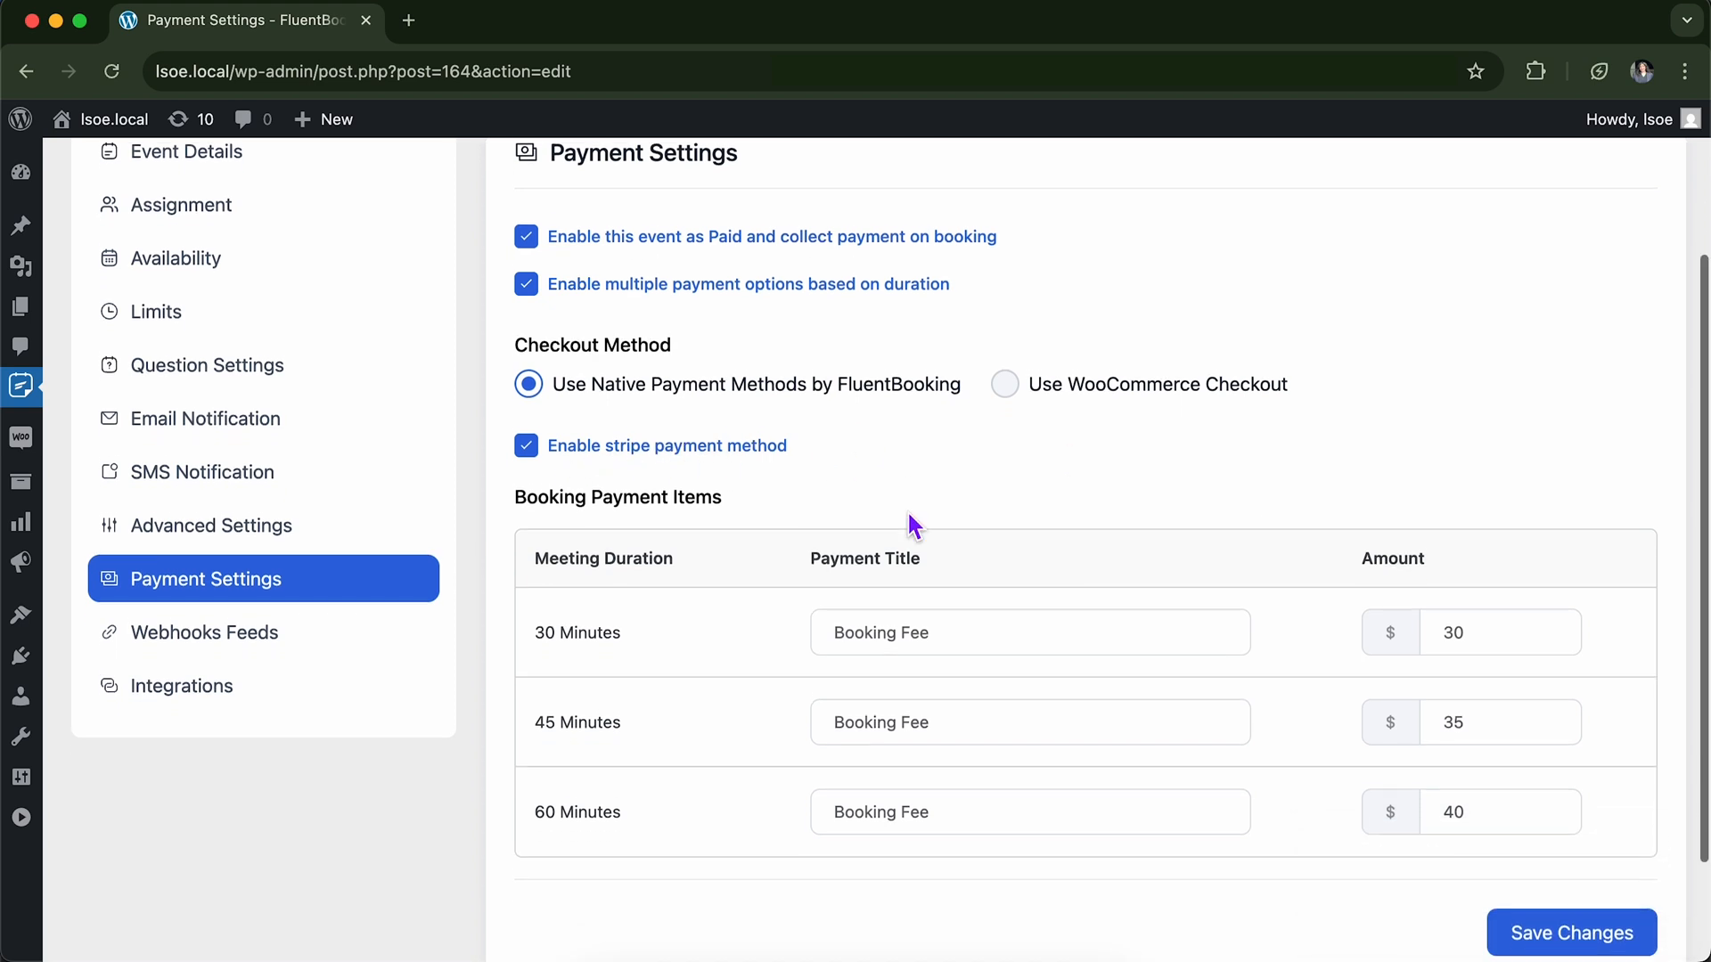
scroll(980, 526, up, 5)
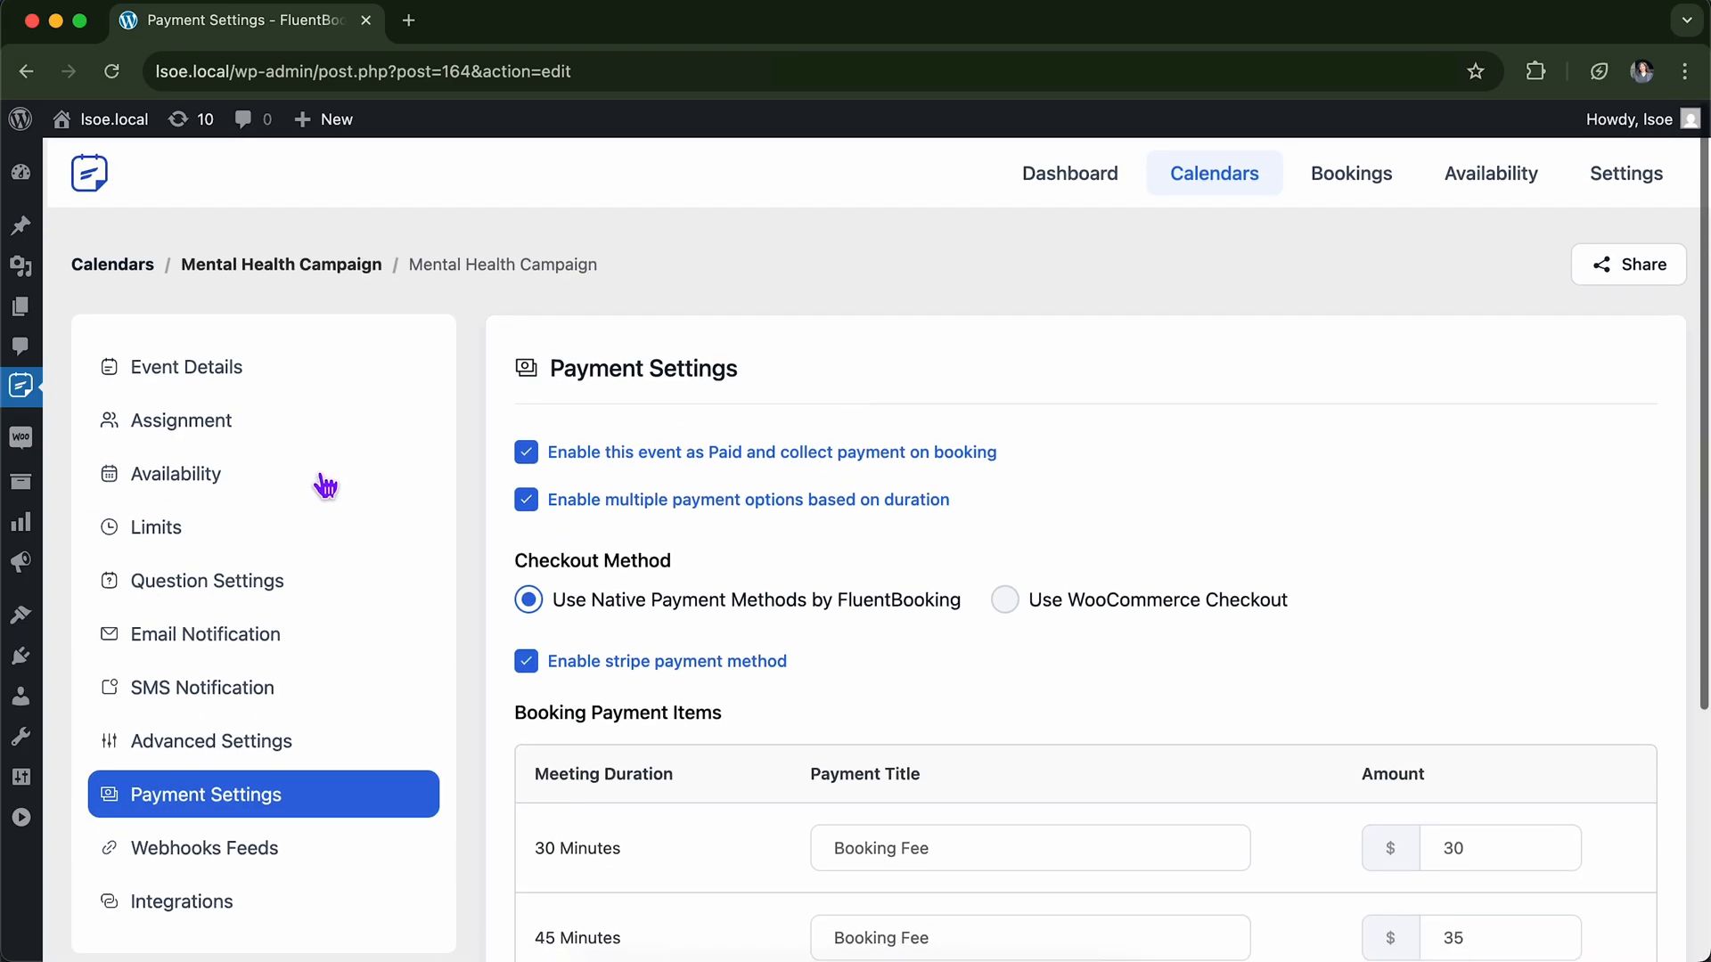
scroll(1294, 593, down, 1)
scroll(1294, 592, up, 1)
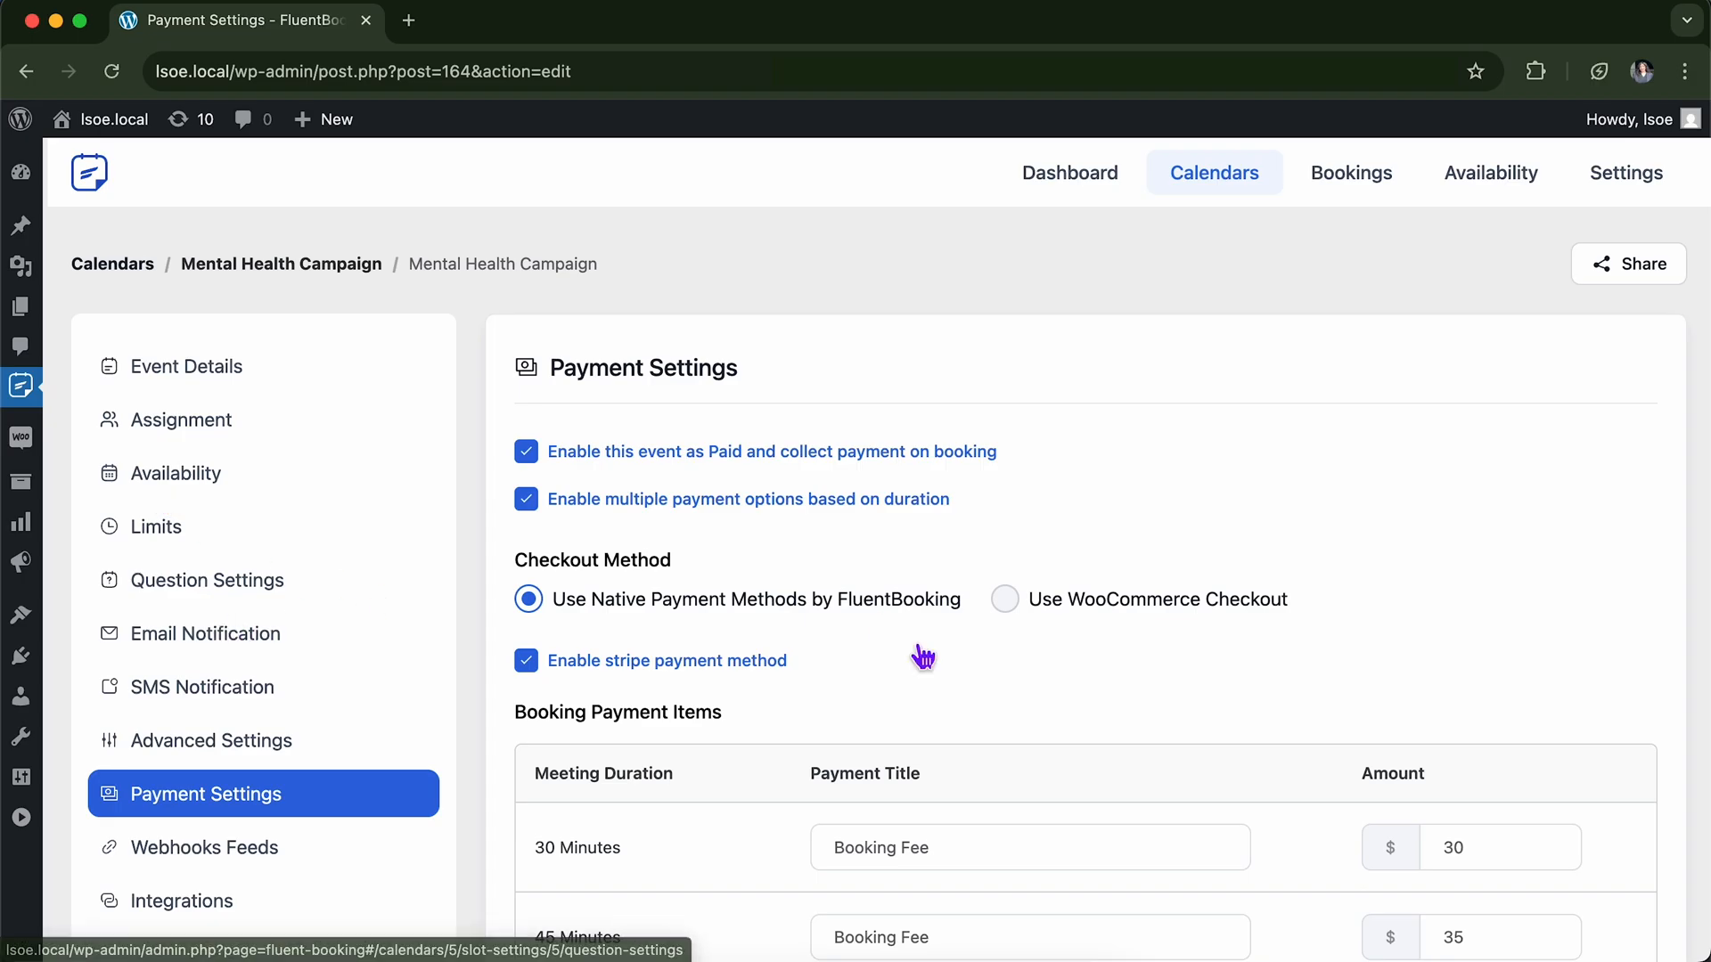
Return to the calendars overview and look over the Mental Health Campaign event's card.
click(1240, 188)
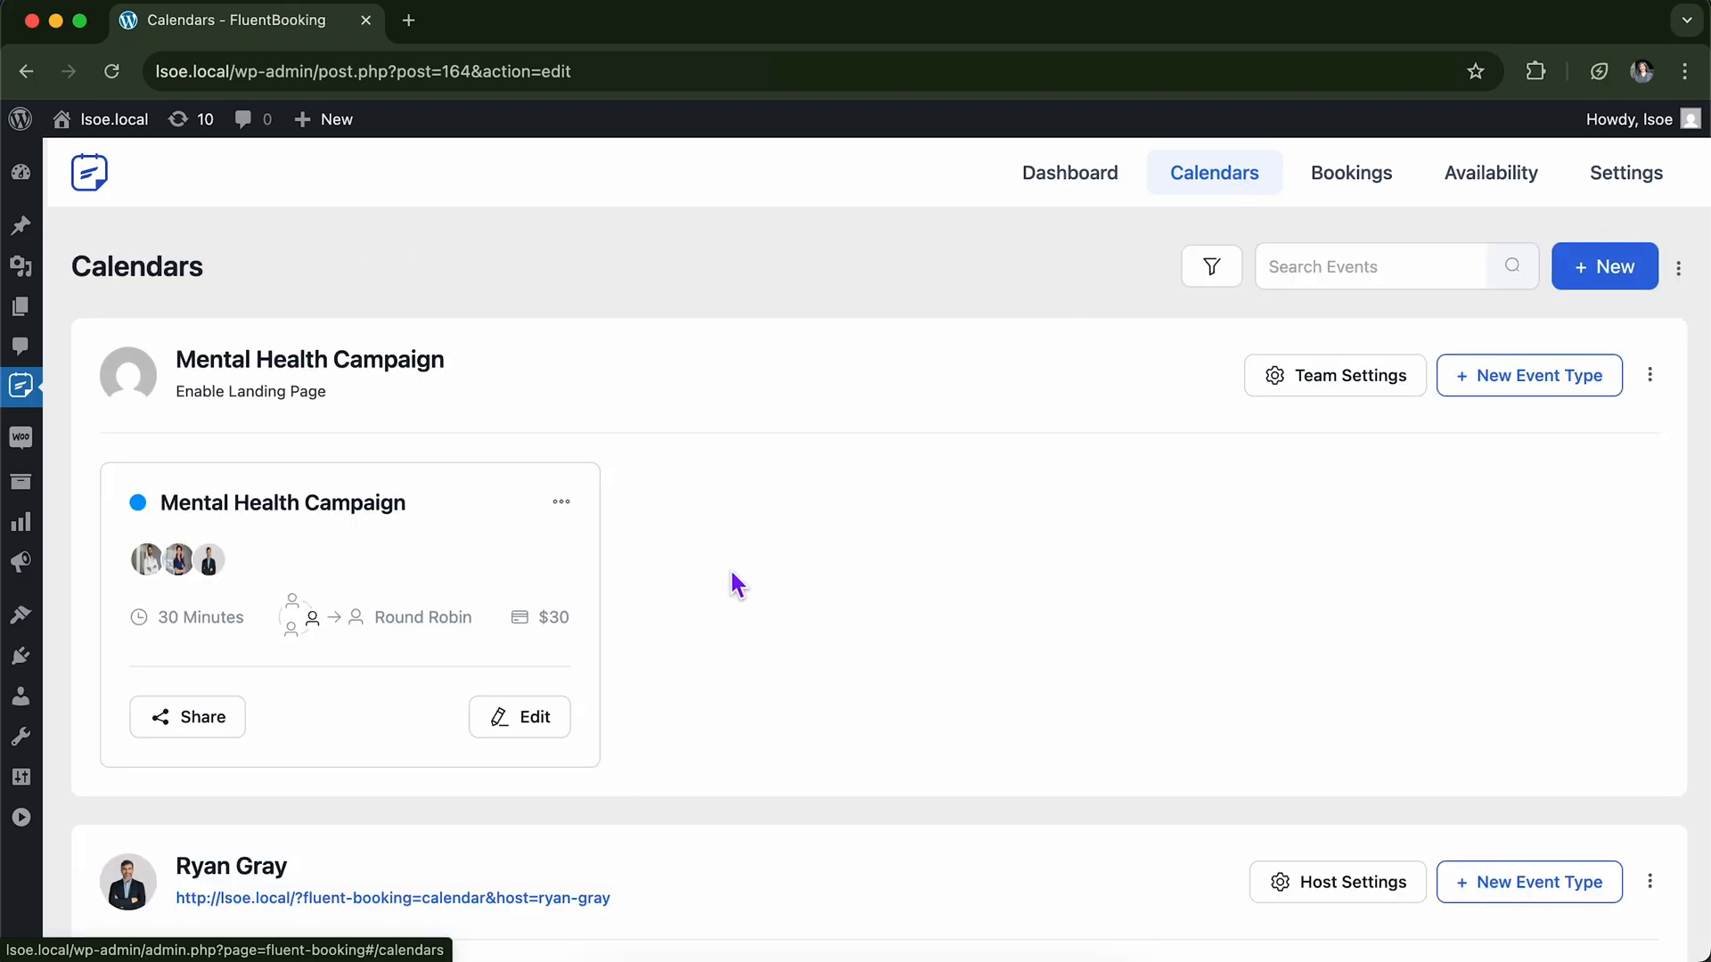
scroll(733, 597, down, 1)
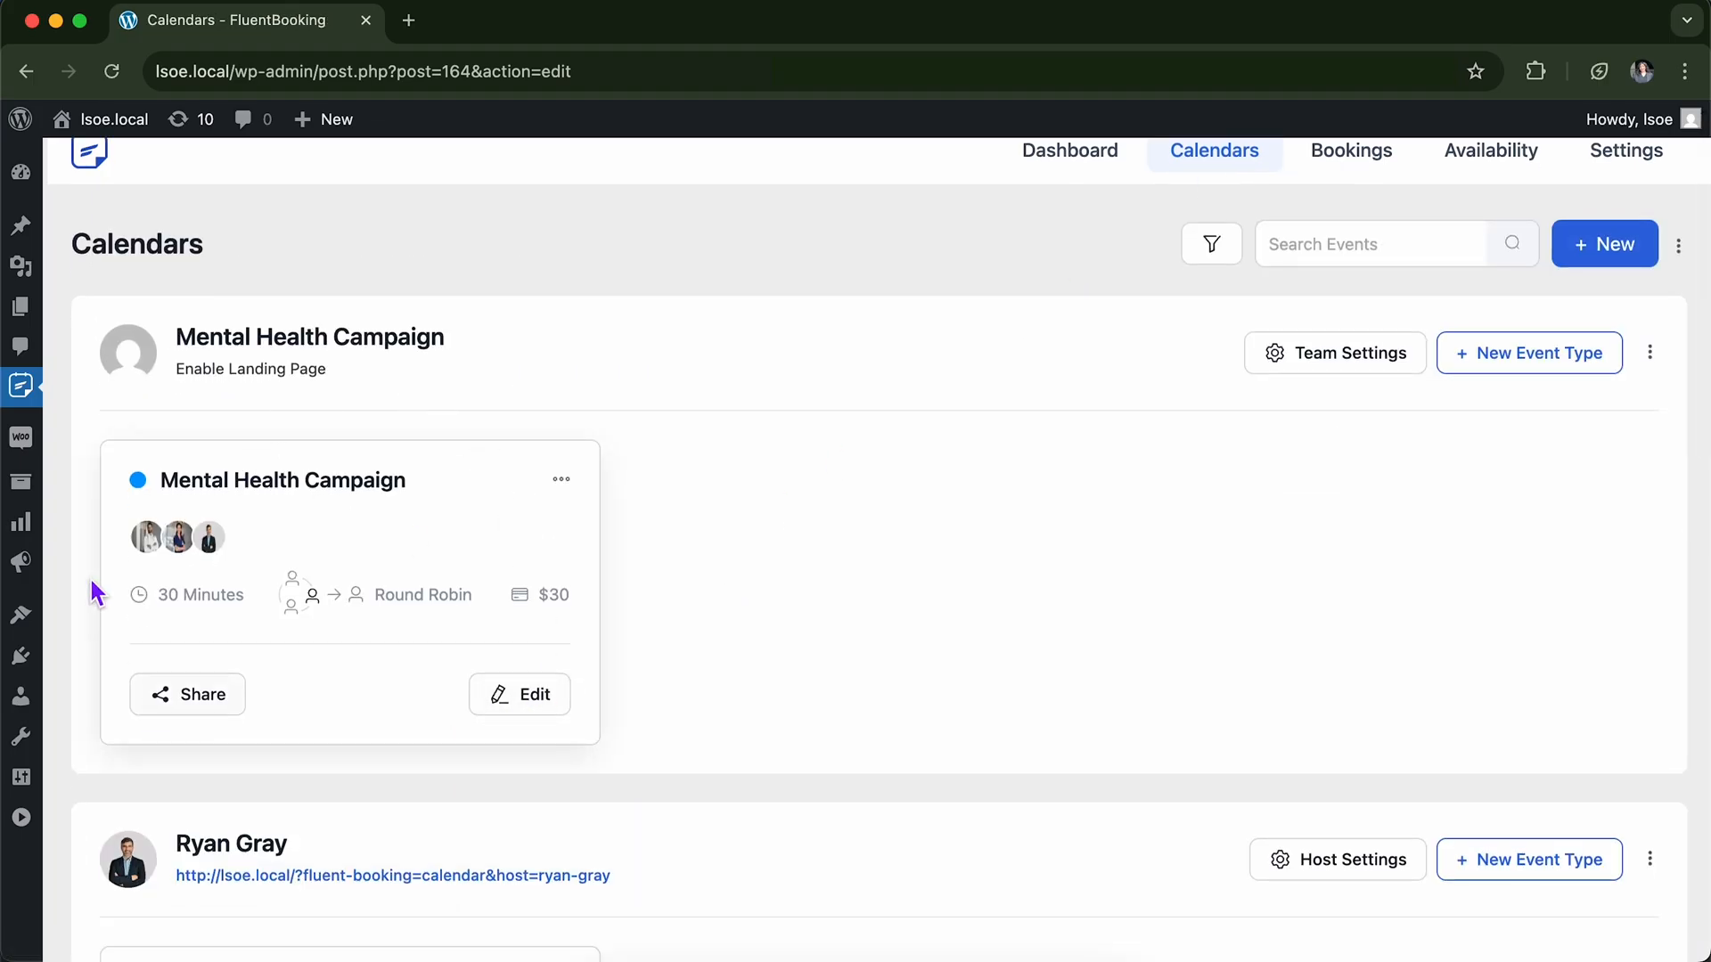
scroll(267, 707, up, 1)
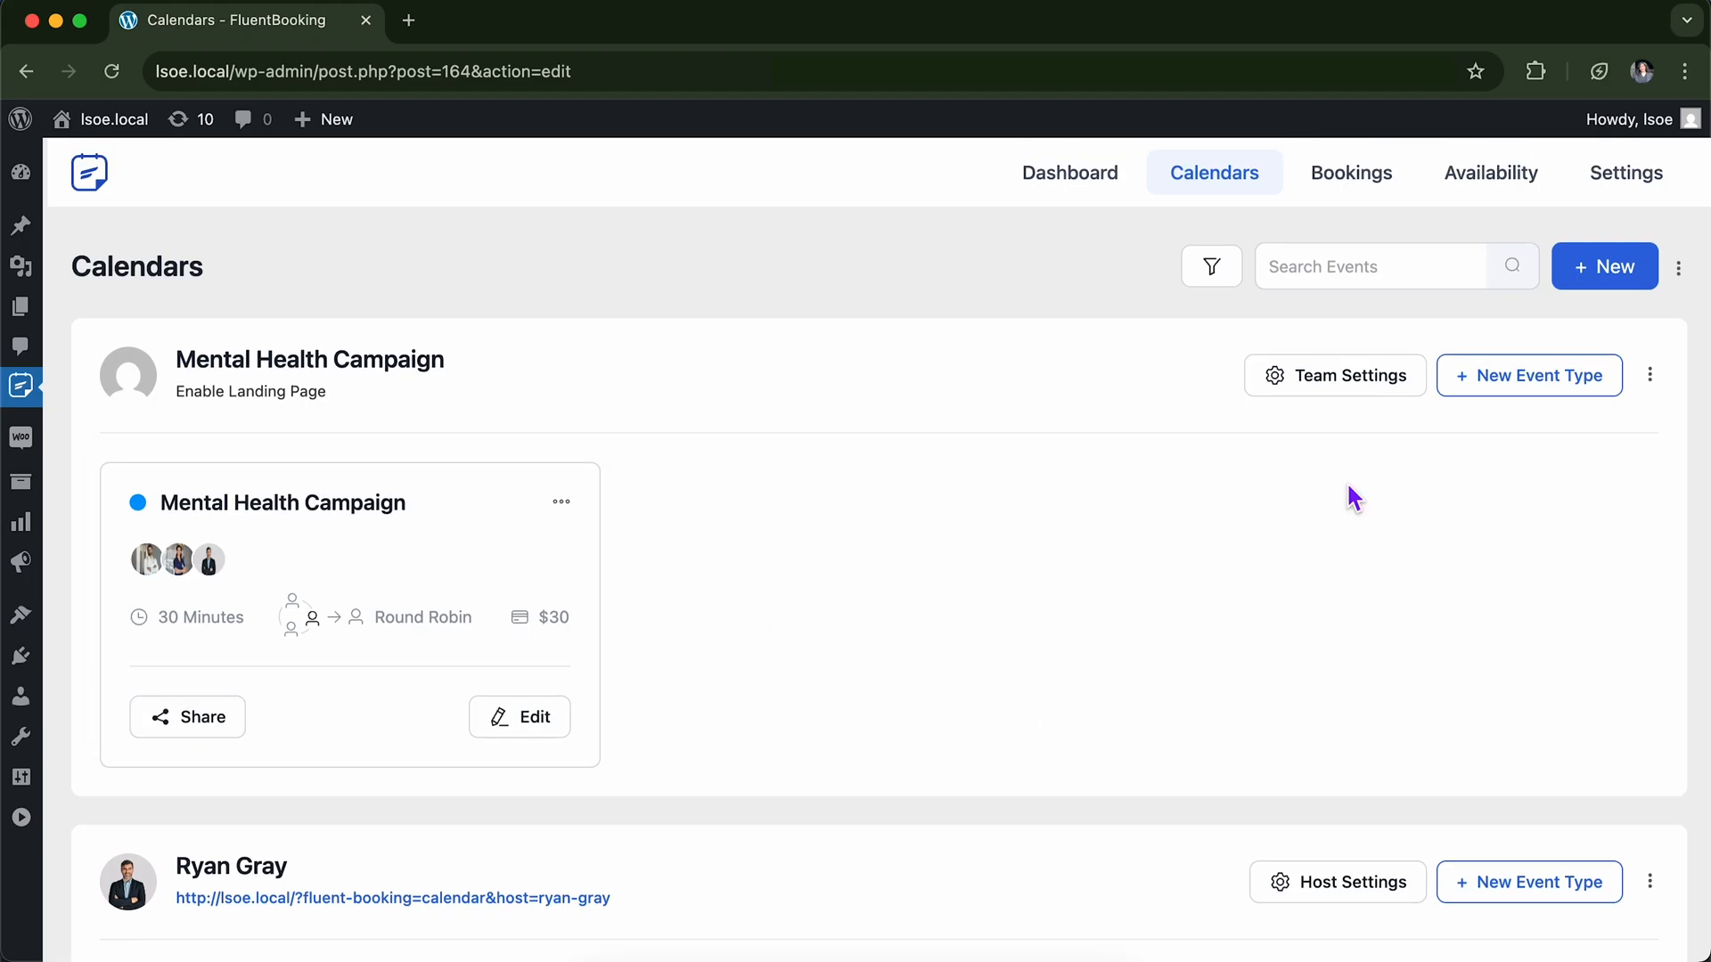
Go to the global Team settings and view the form for adding a team member, closing it without adding anyone.
click(1630, 188)
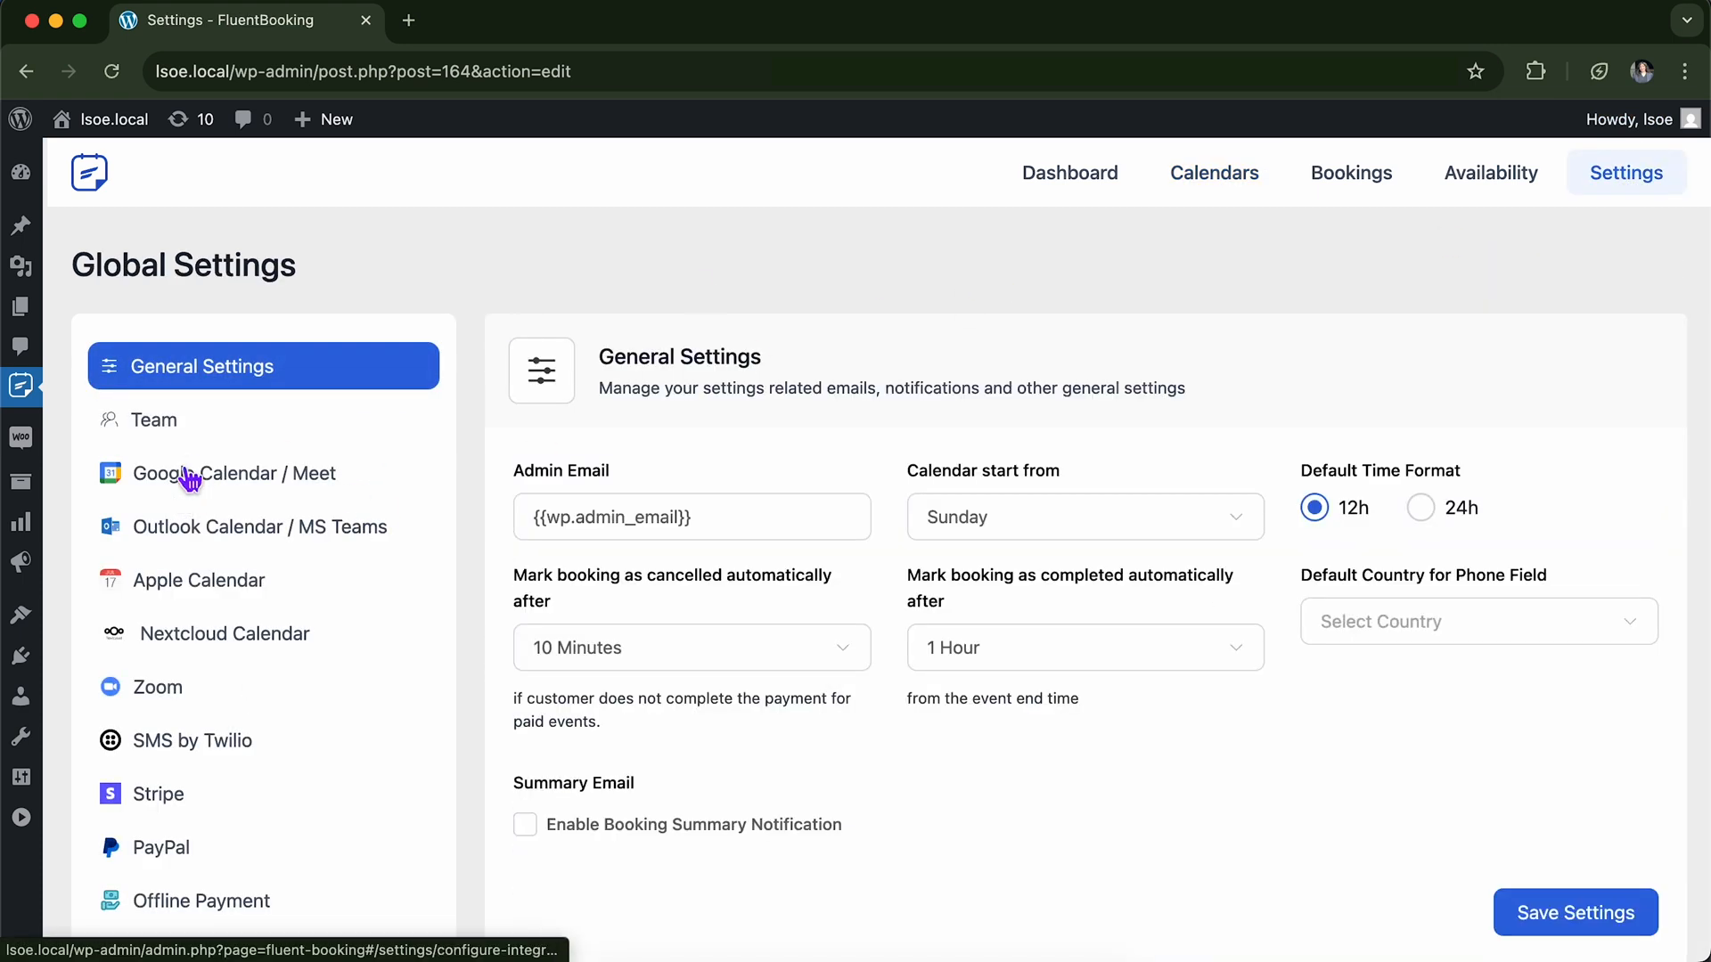
click(192, 435)
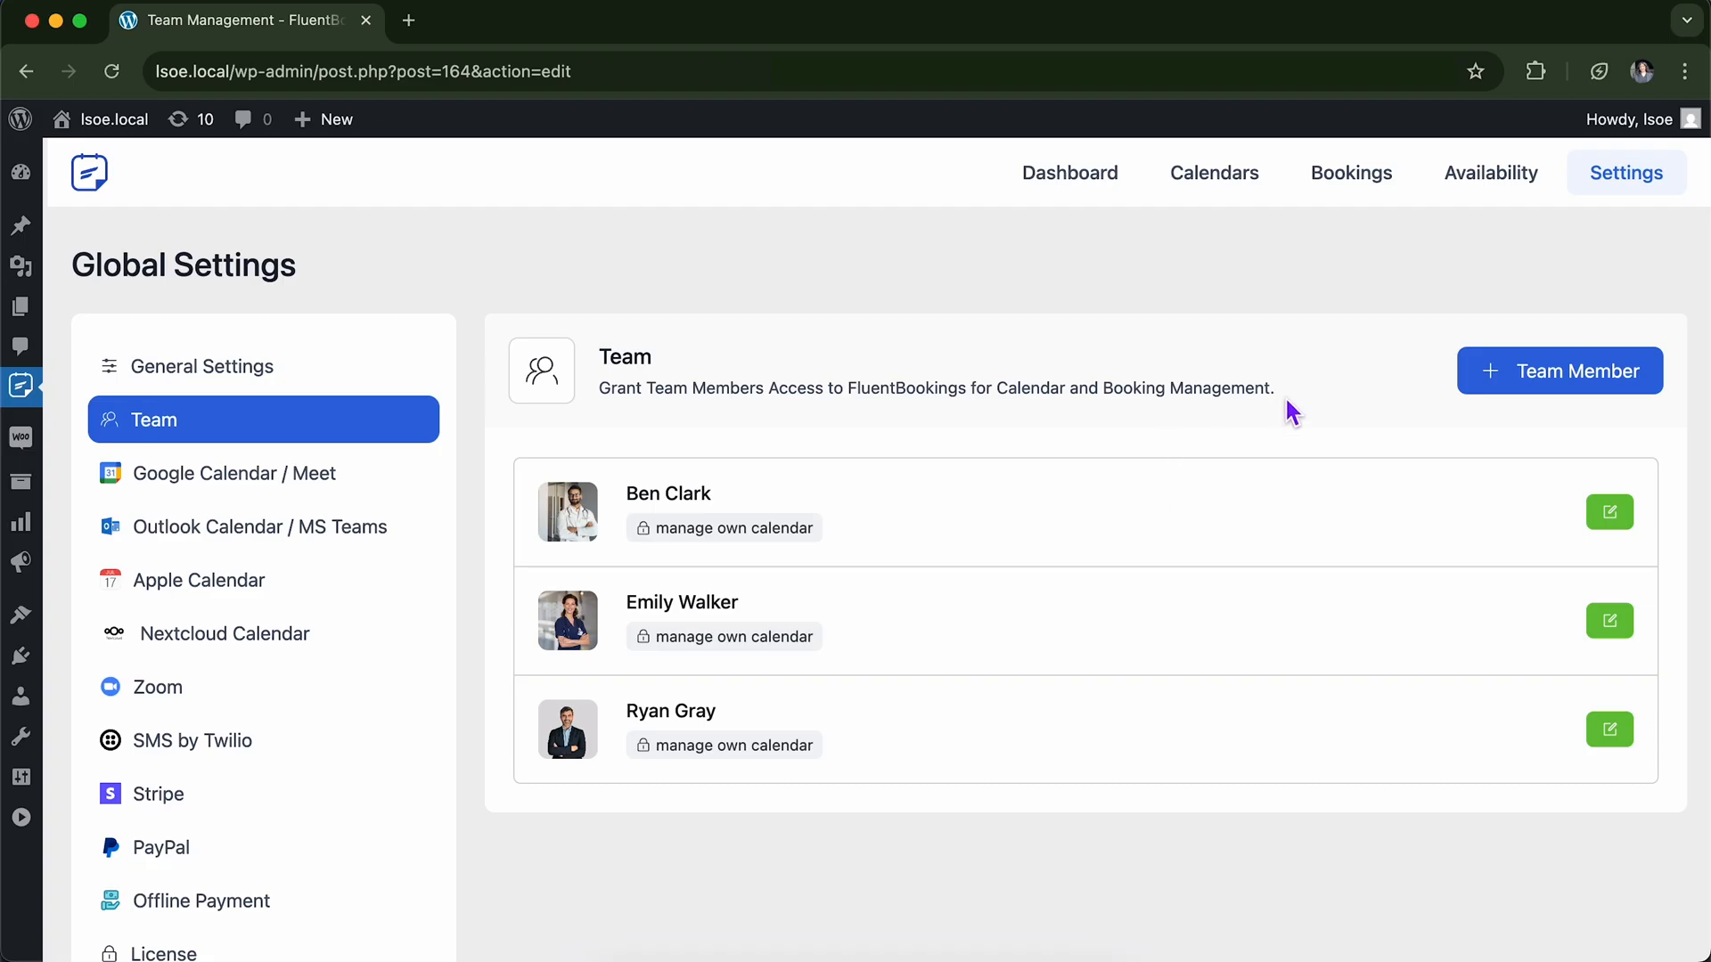
click(1546, 389)
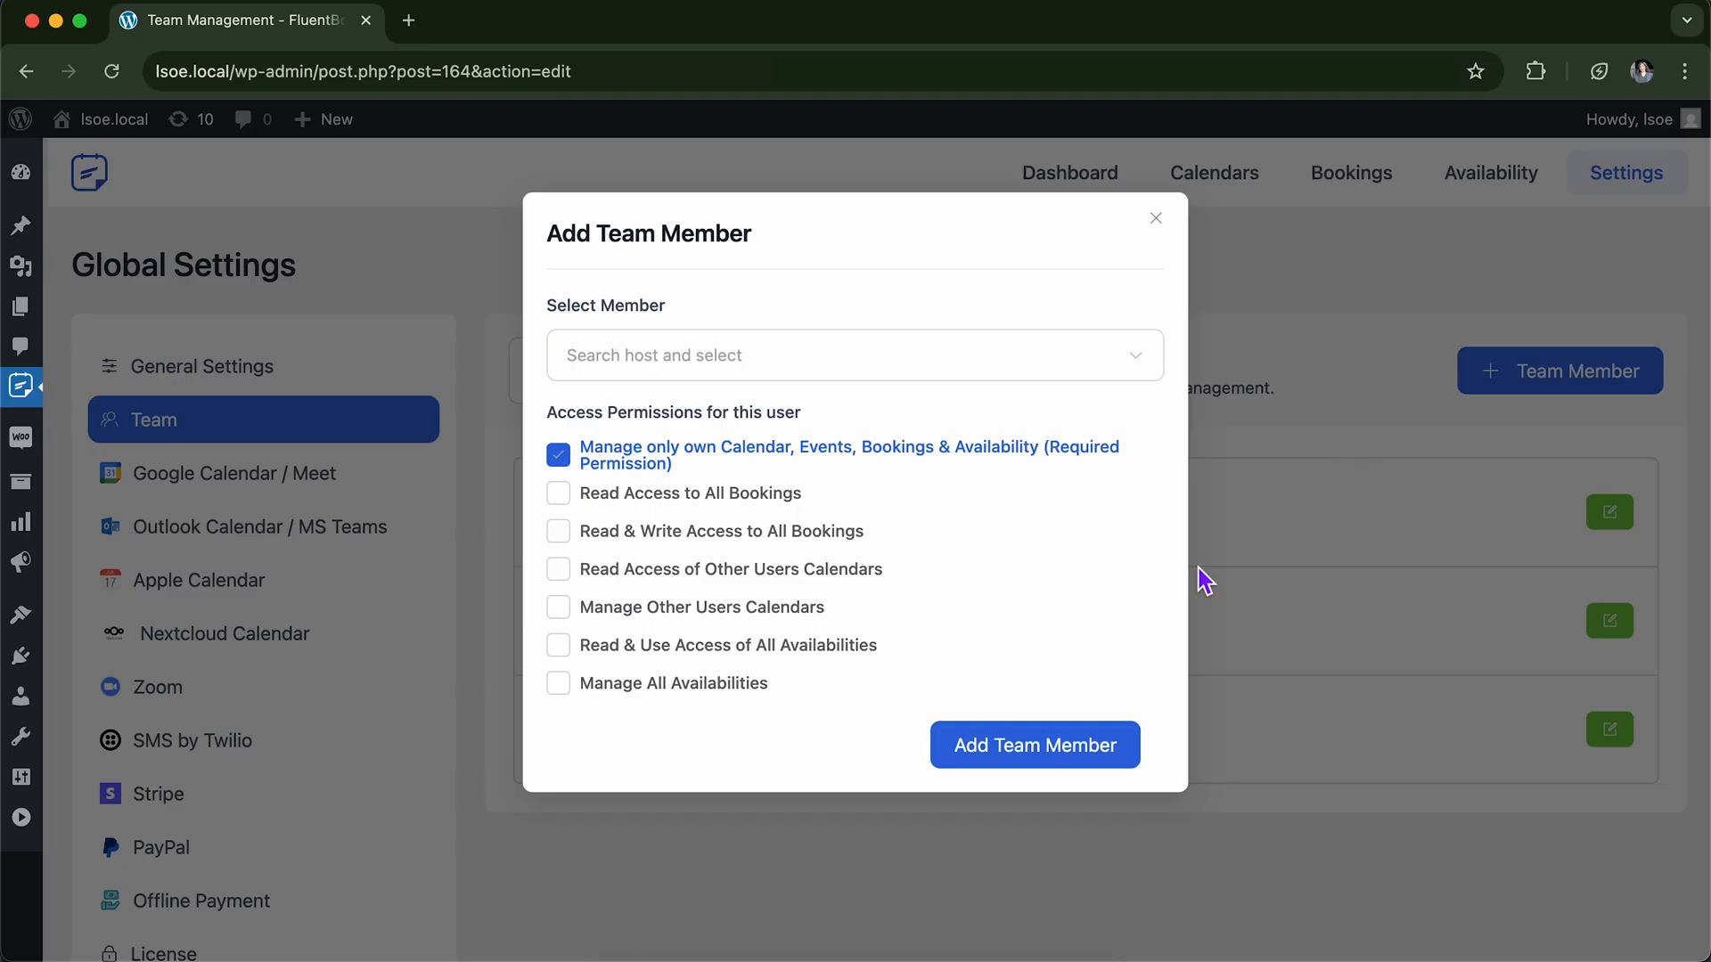
click(1157, 221)
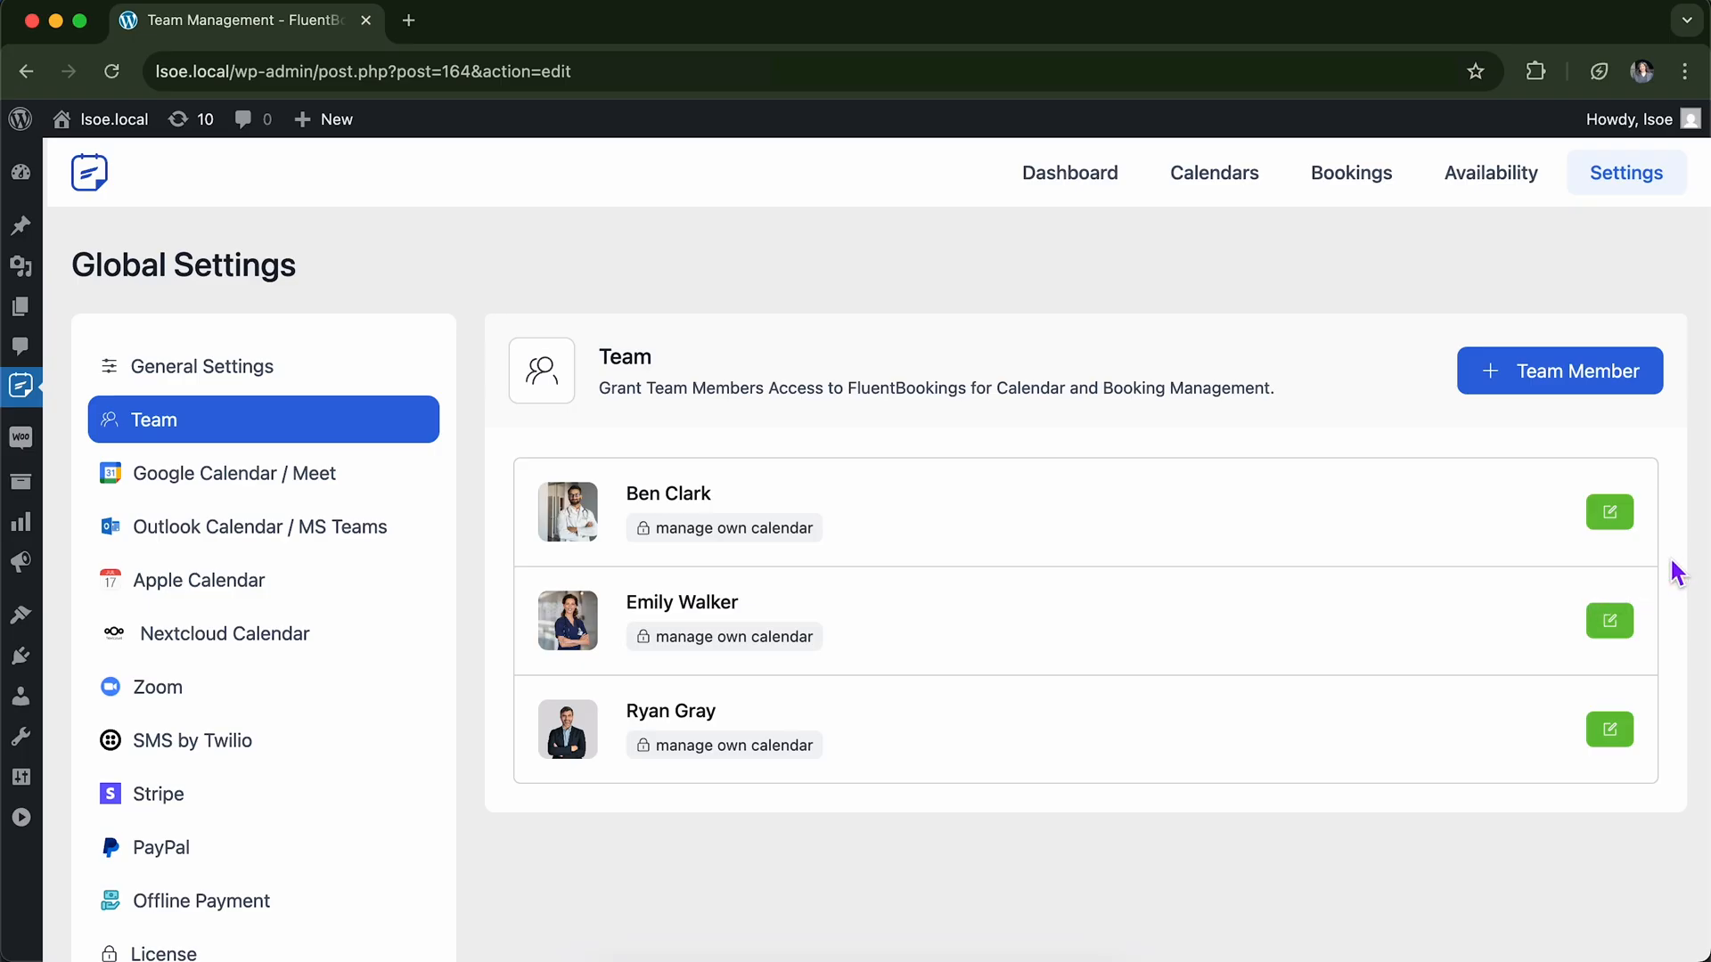
Grant the first listed team member read access to and management of other users' calendars, and update the access permissions.
click(1610, 515)
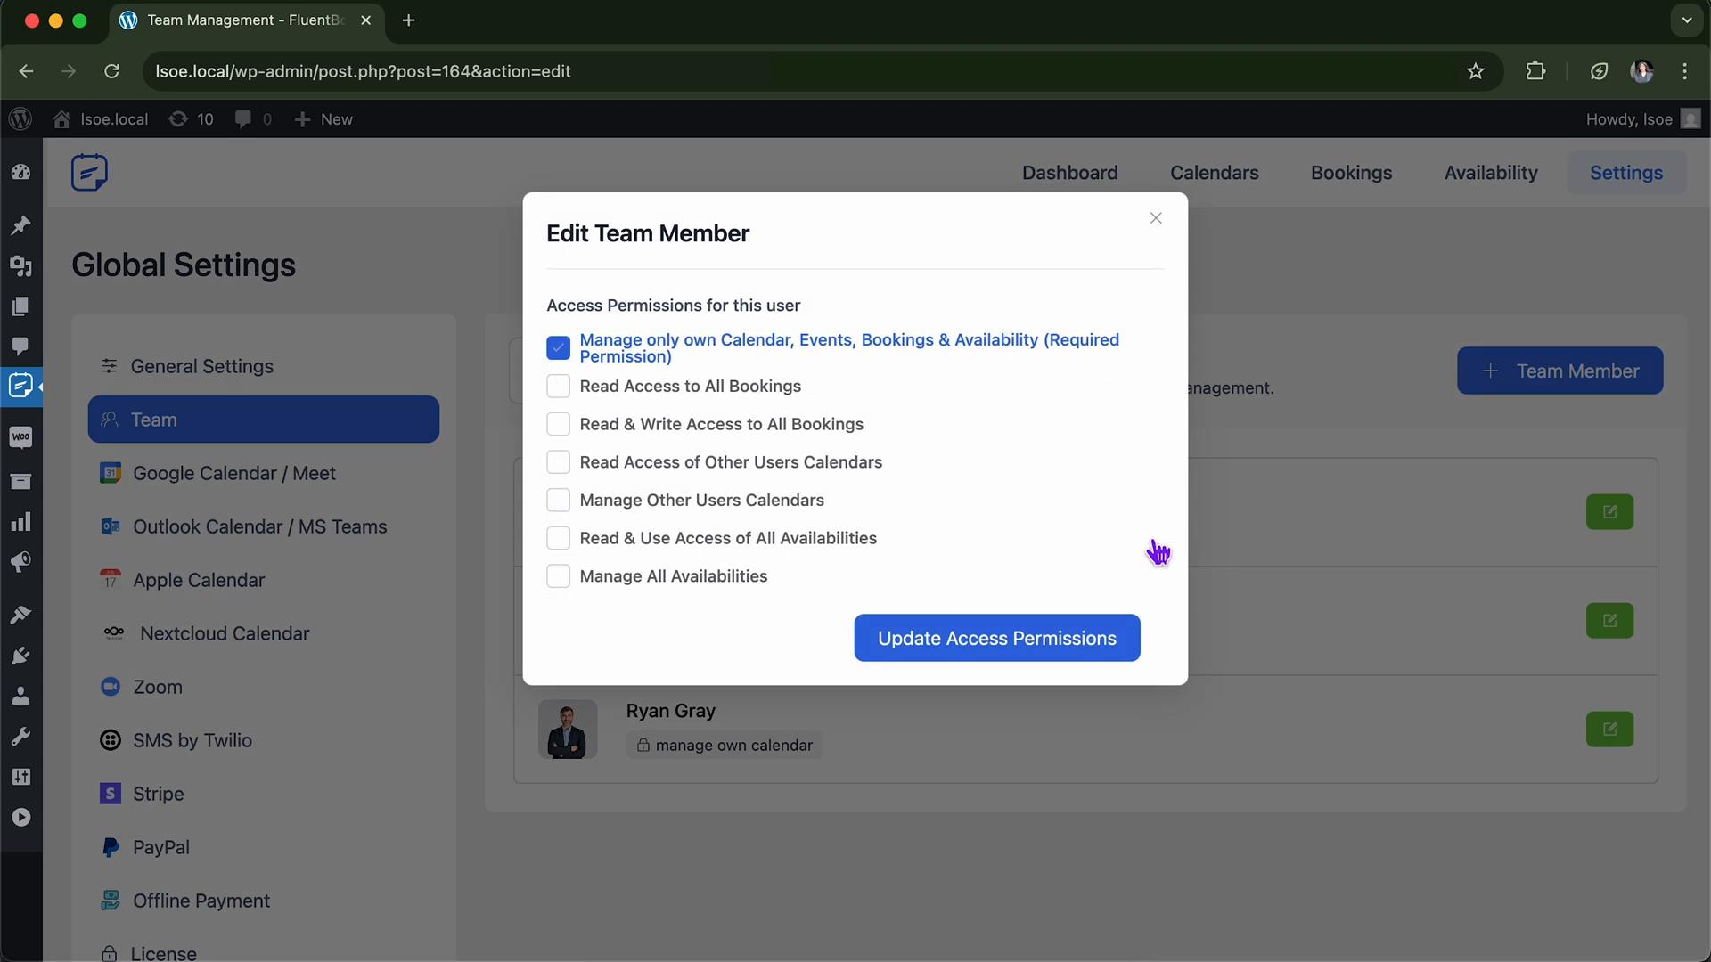
click(559, 388)
click(560, 424)
click(560, 386)
click(558, 430)
click(559, 463)
click(559, 501)
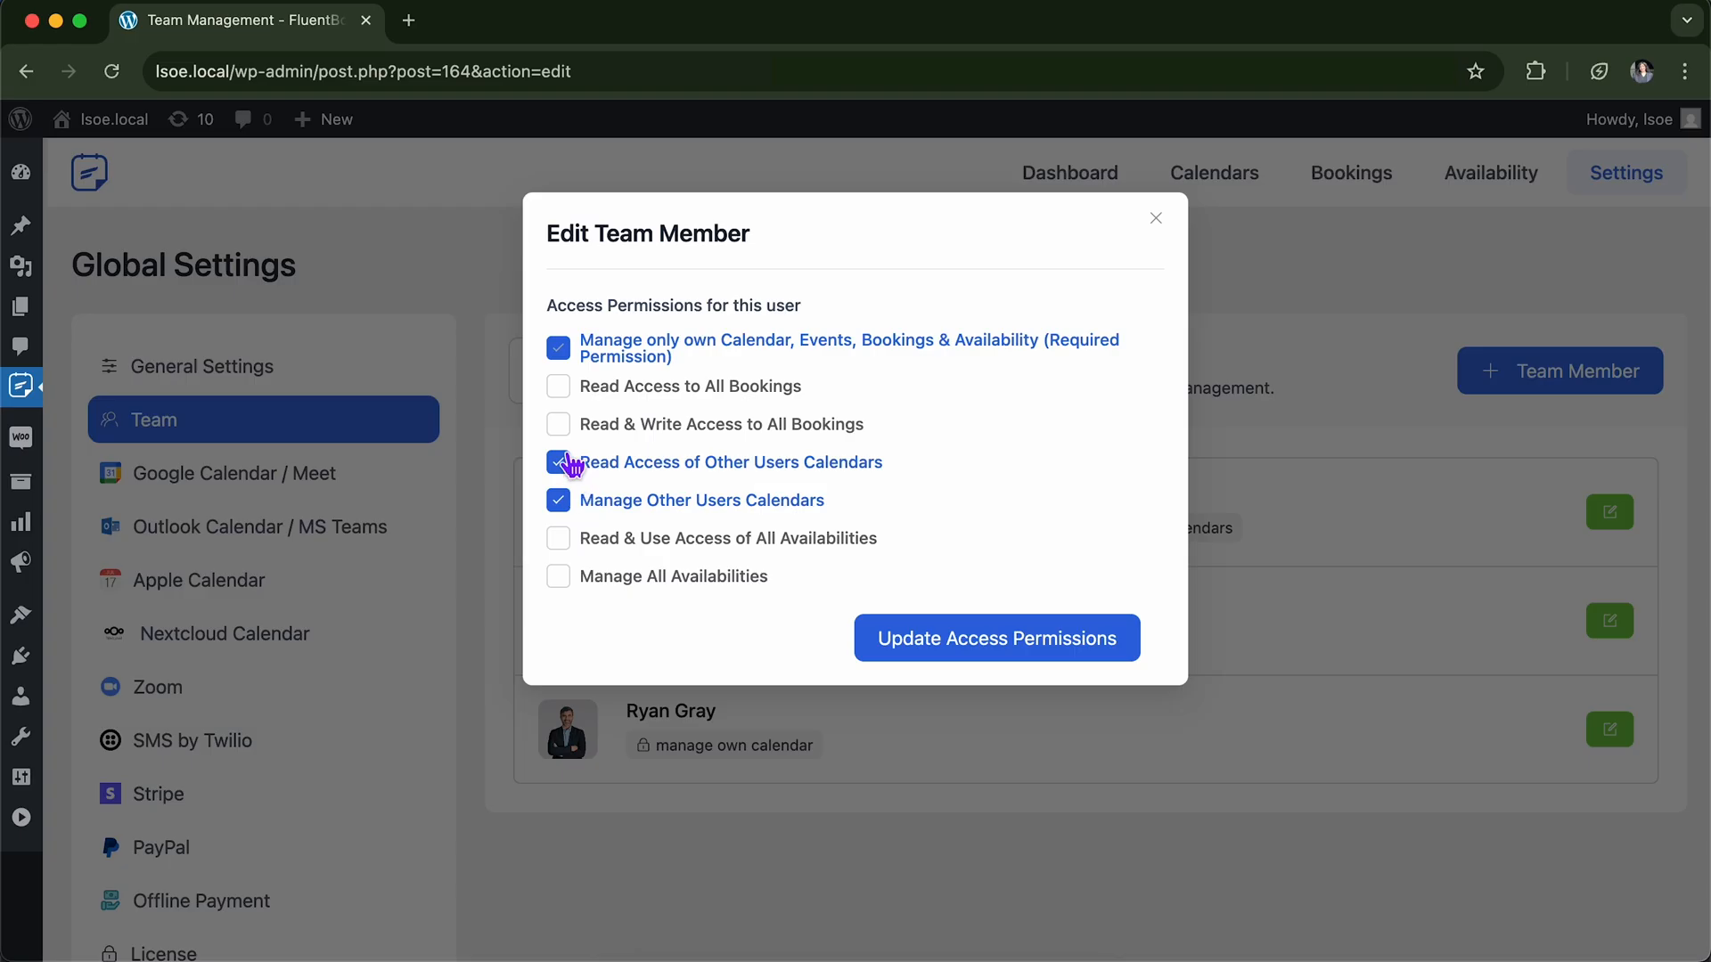
click(999, 639)
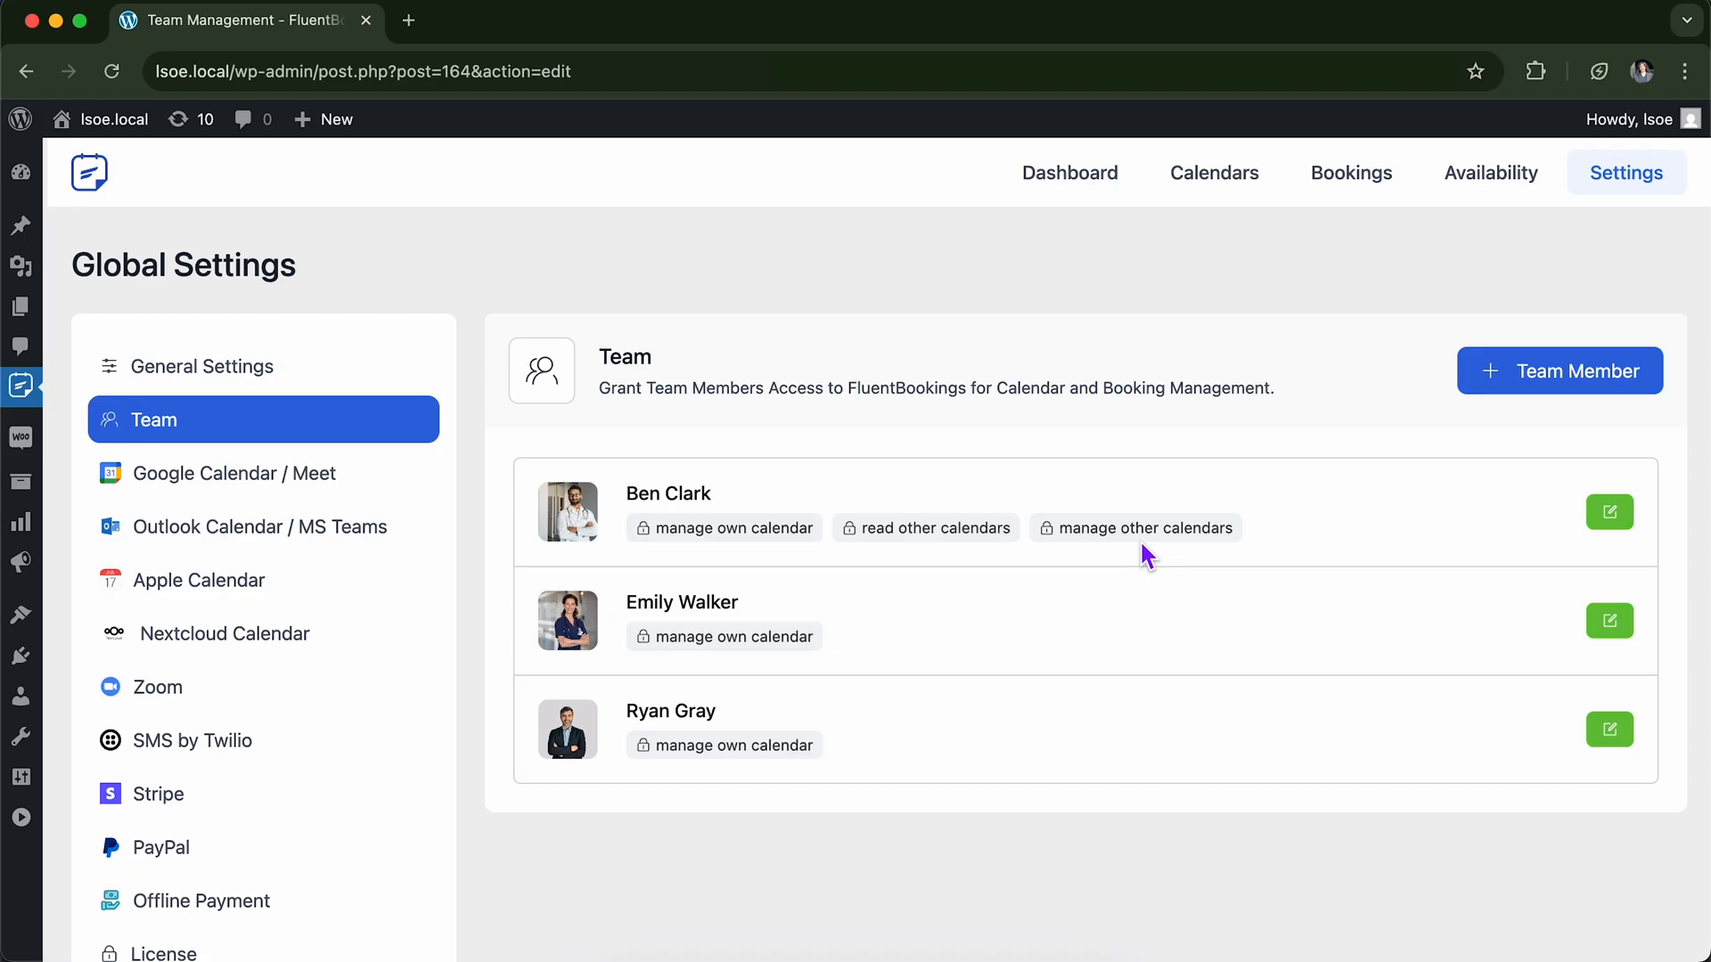
Look through the Mental Health Campaign event's sharing options on the calendars overview and copy its shortcode.
click(1212, 180)
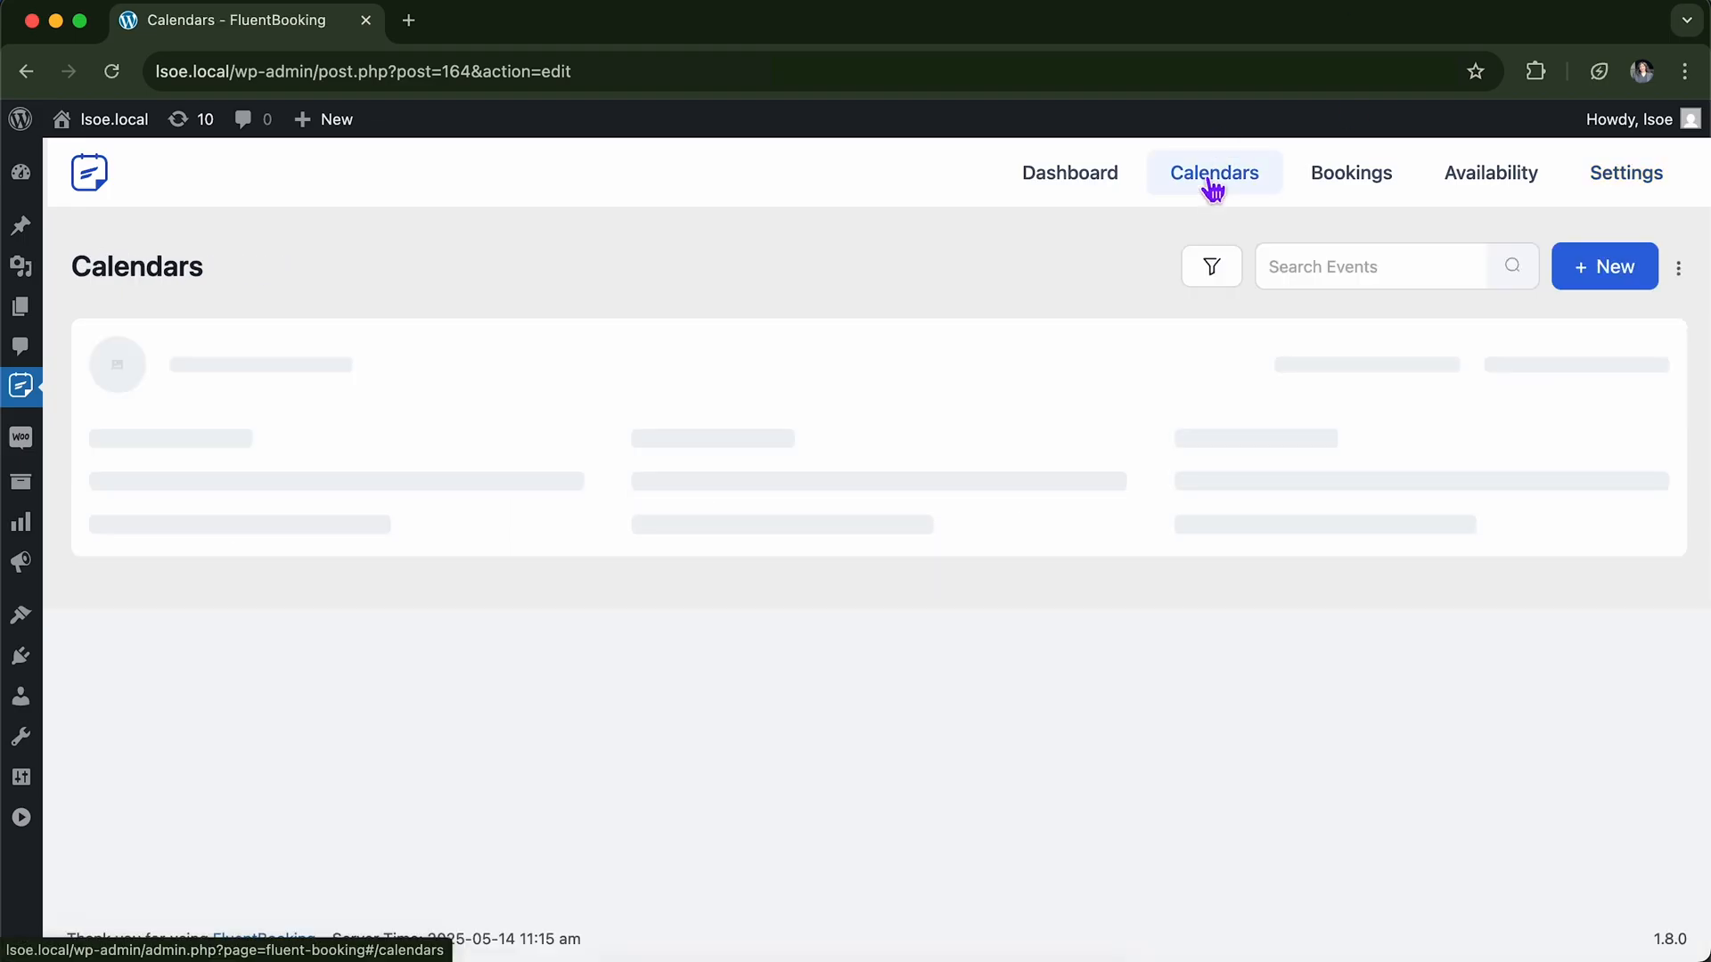
click(214, 739)
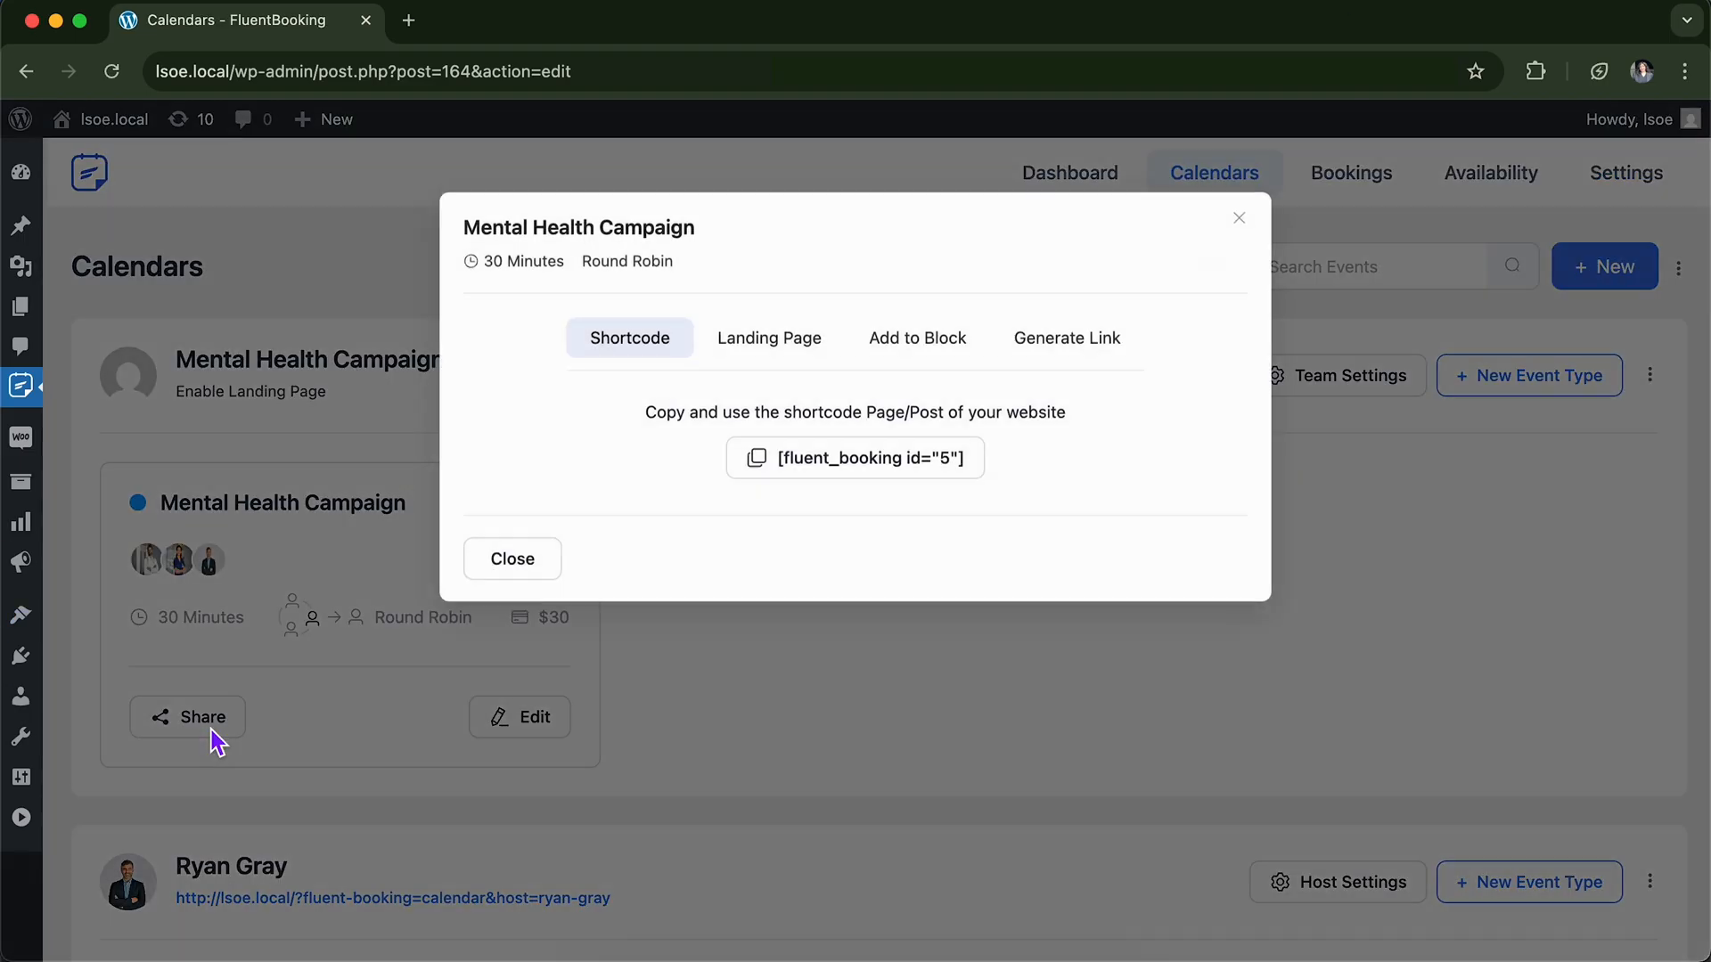
click(806, 357)
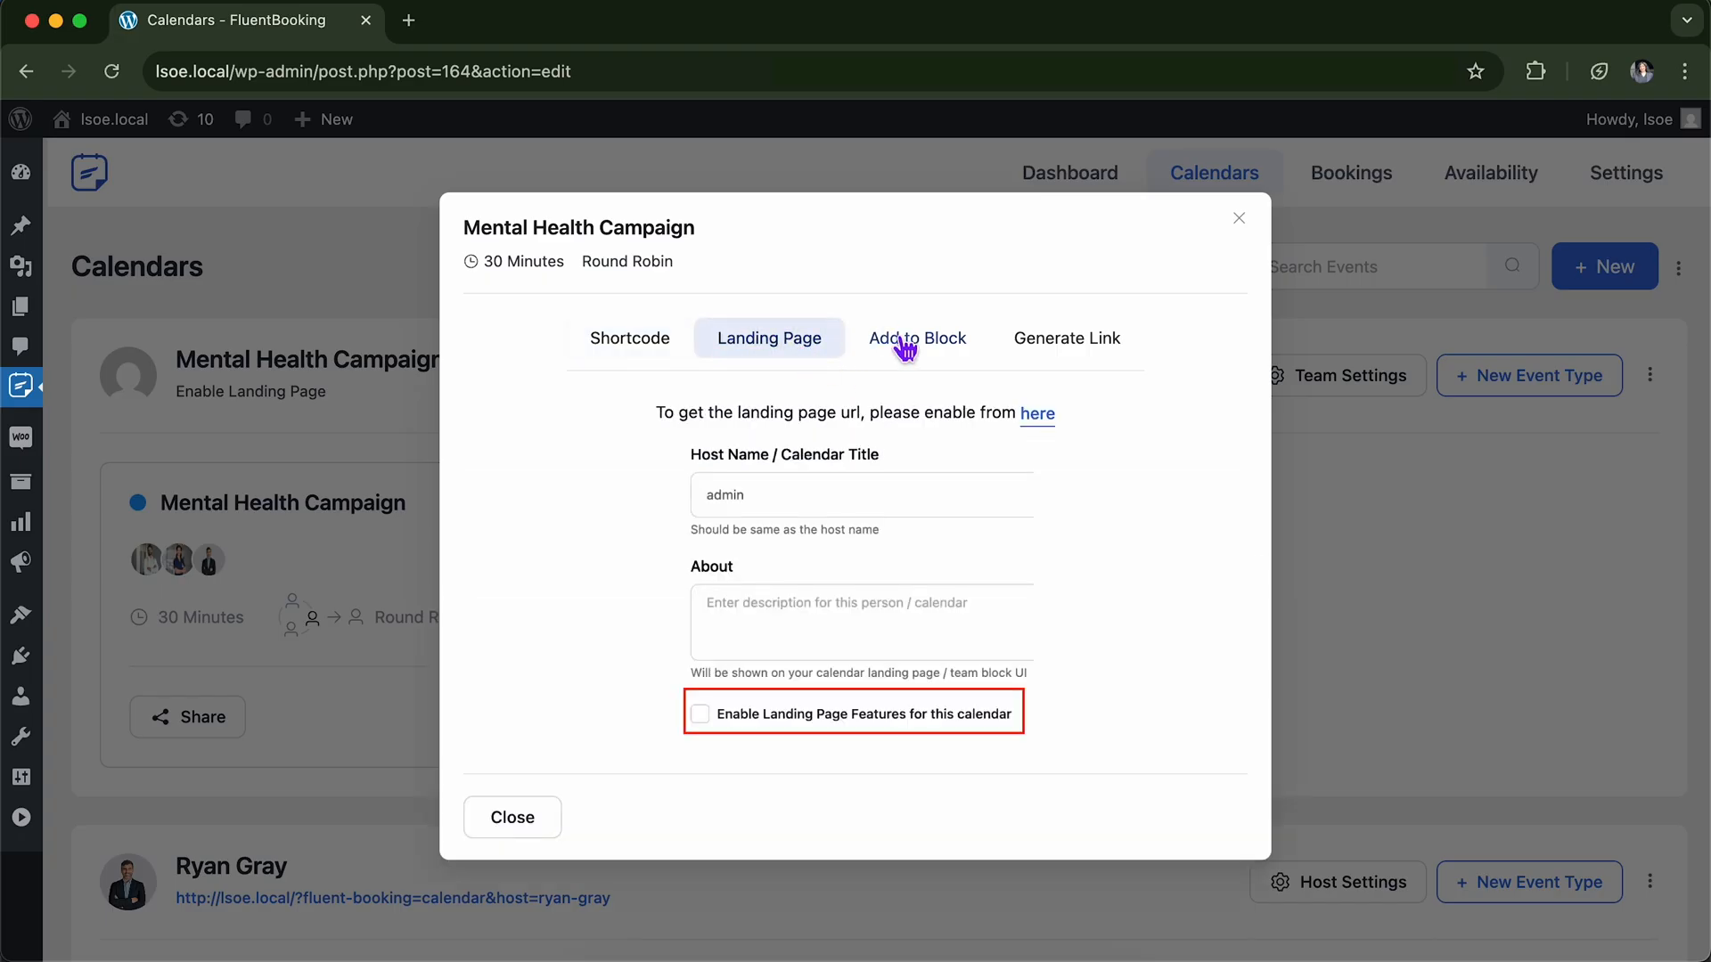
click(911, 338)
click(1018, 343)
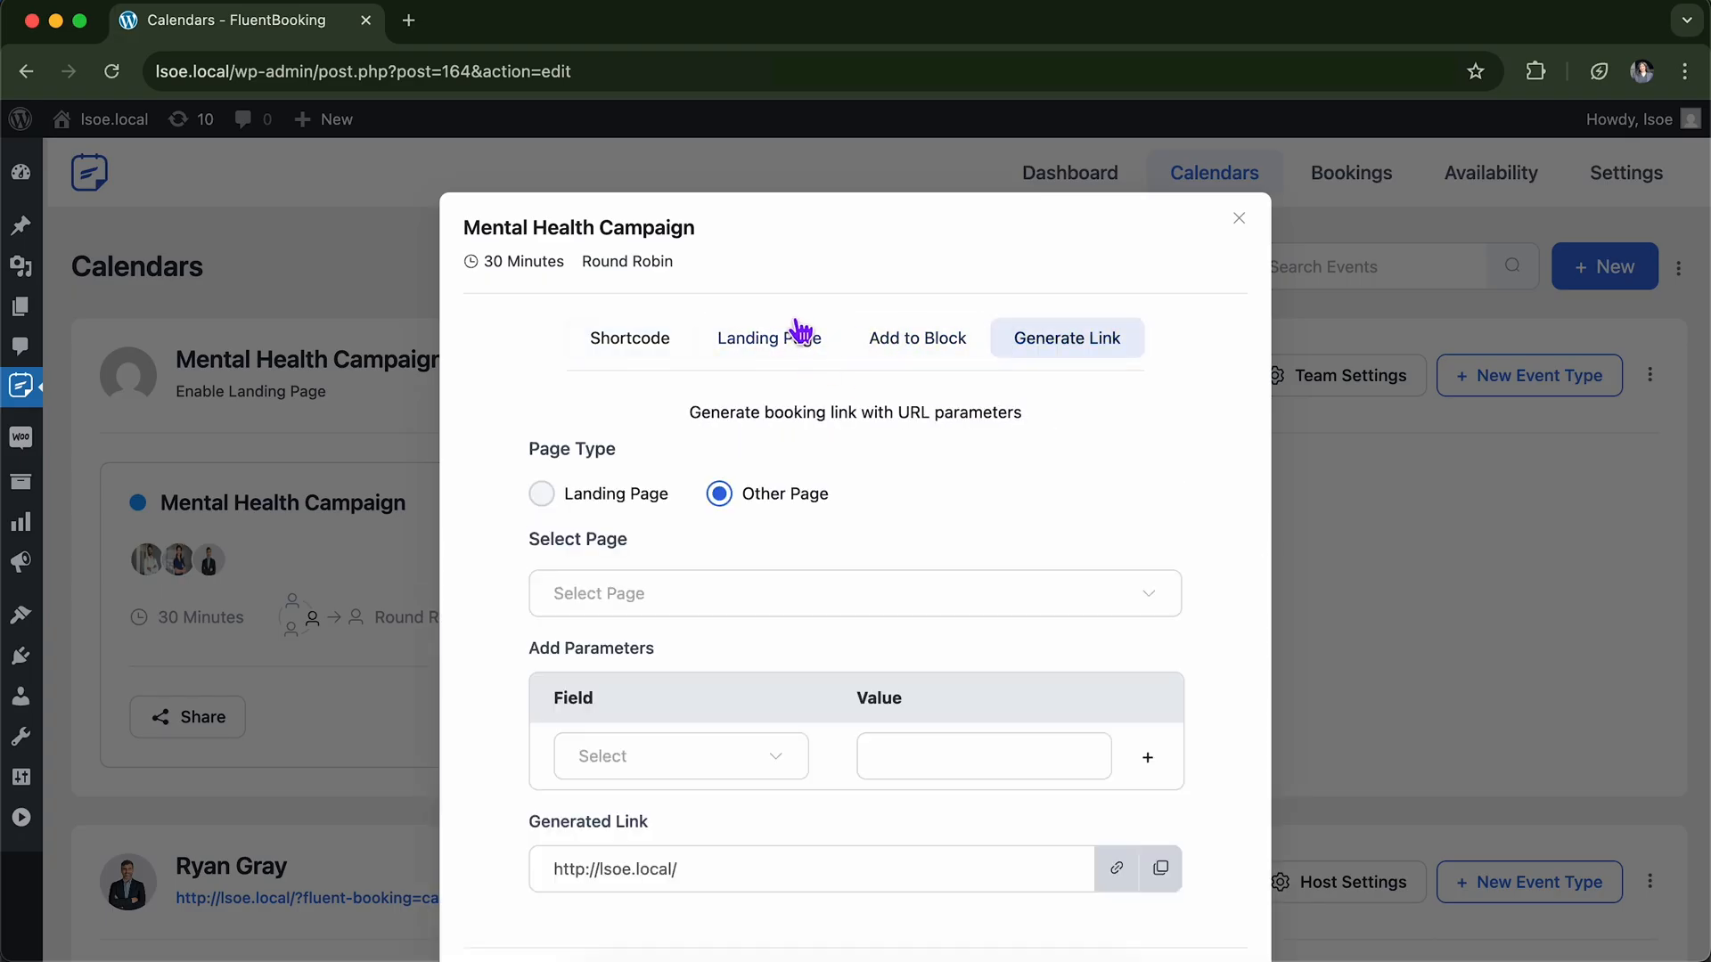
click(690, 339)
click(850, 452)
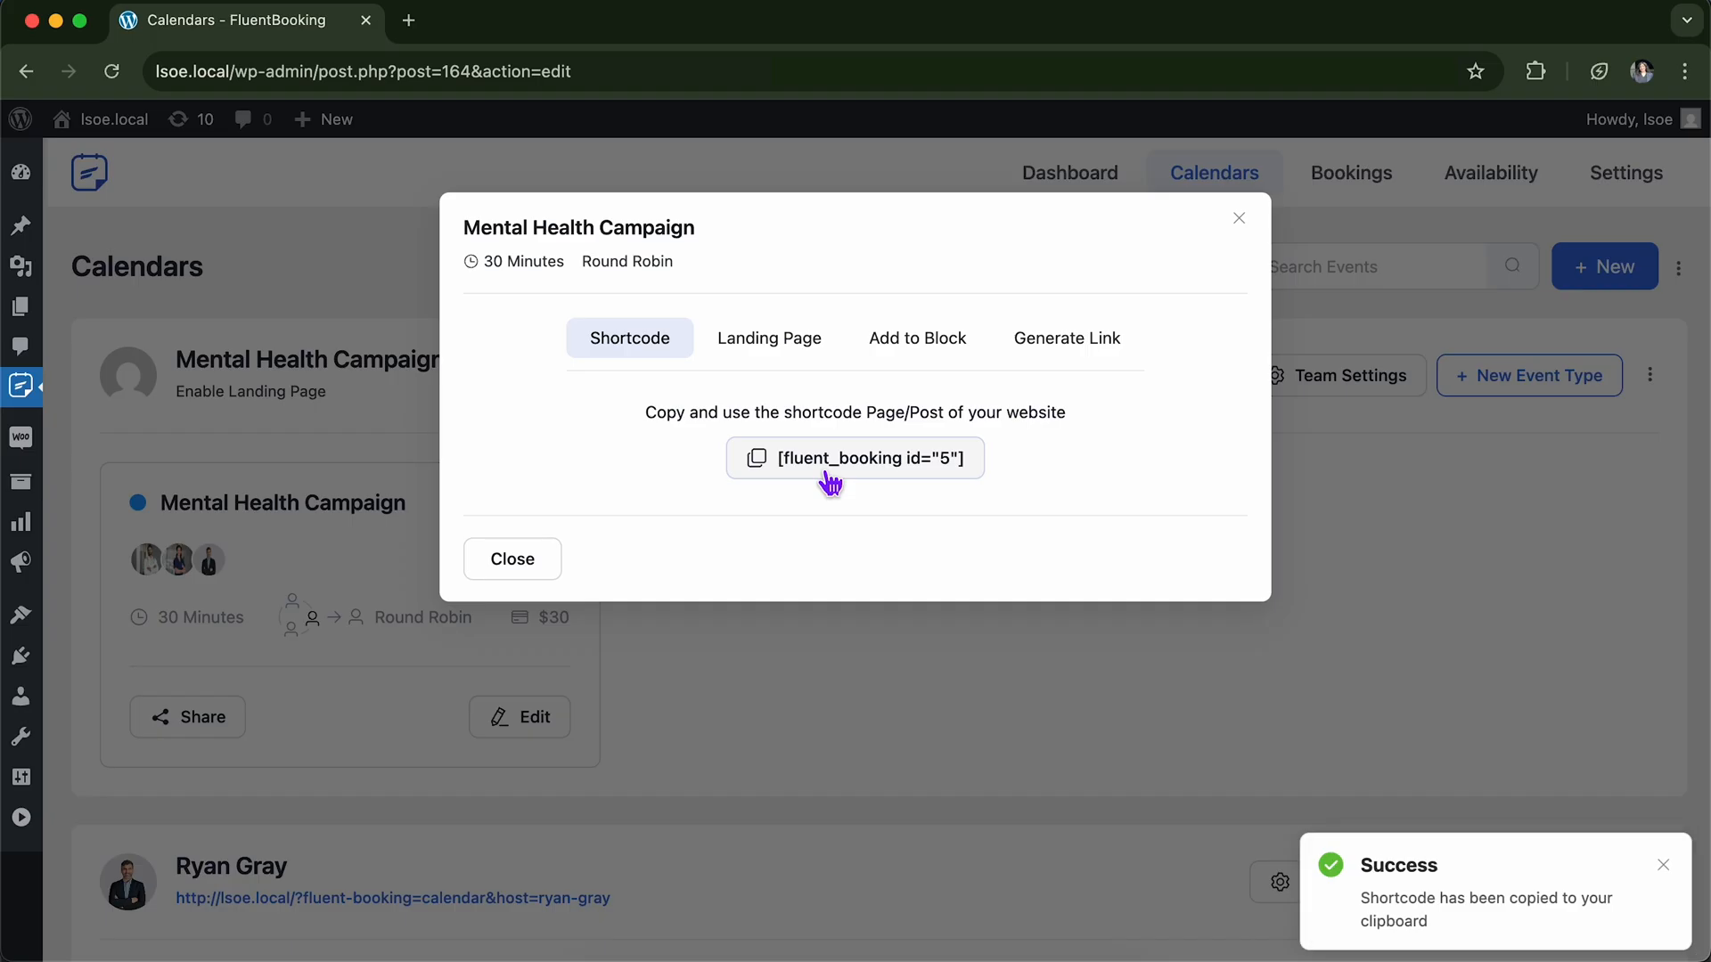
click(1239, 219)
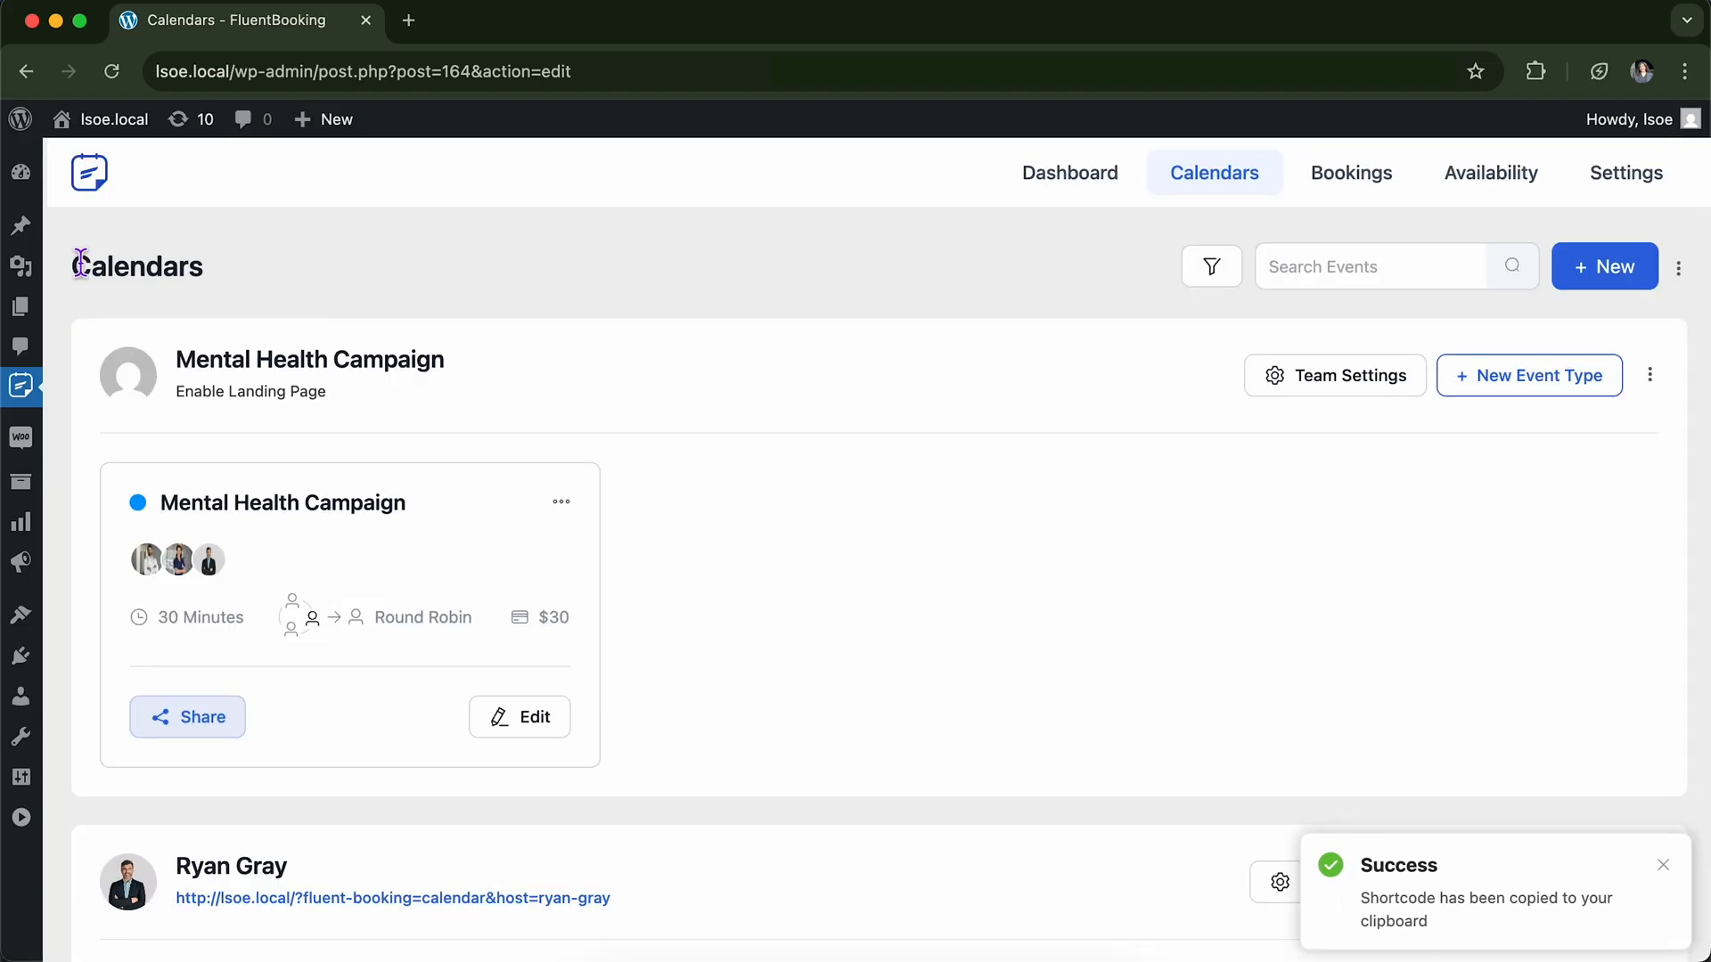
Create a new WordPress page titled "Mental Health Campaign".
click(27, 326)
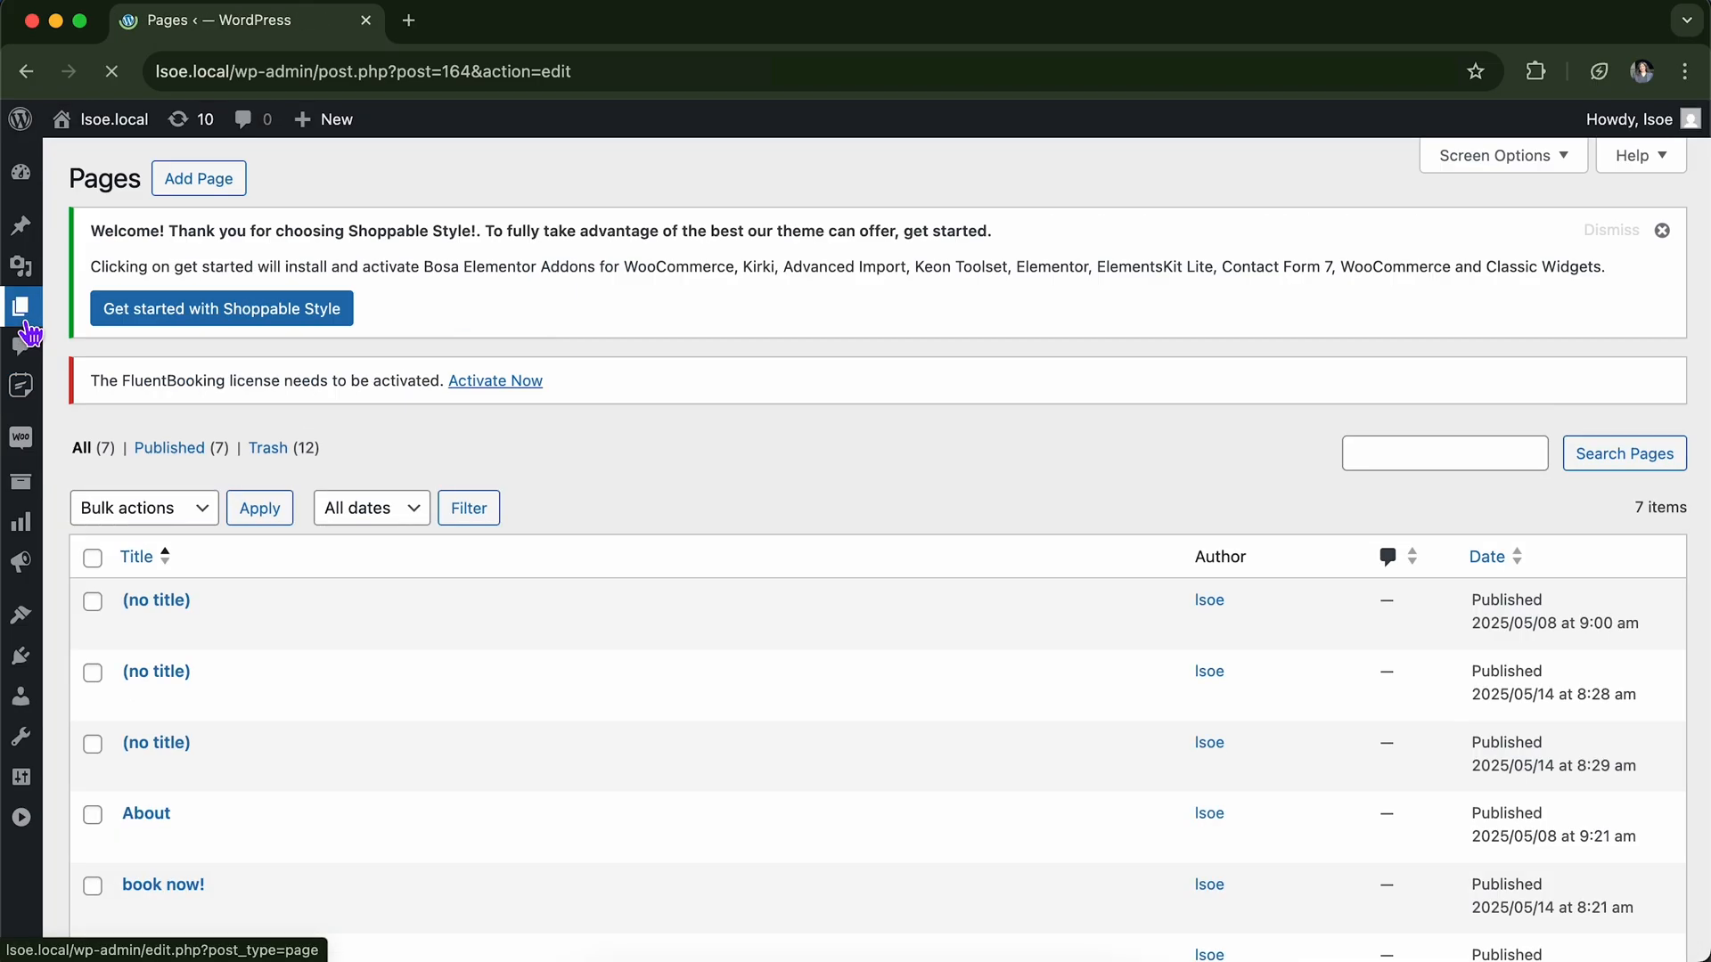
click(196, 181)
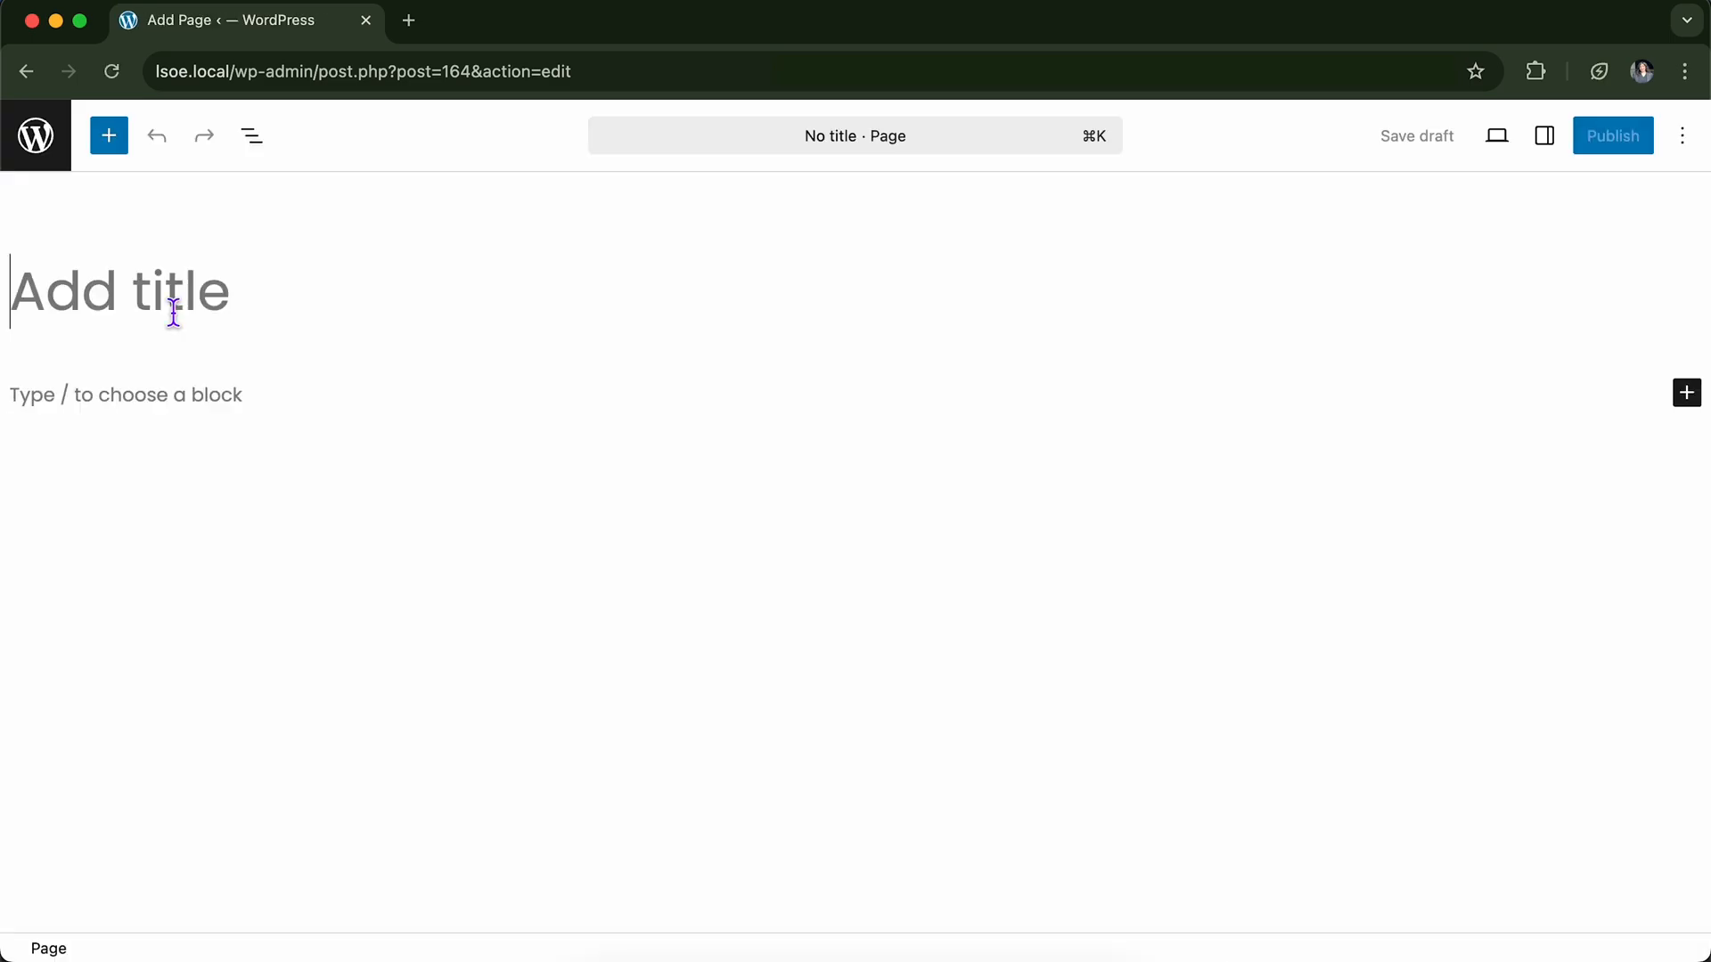
text(Men)
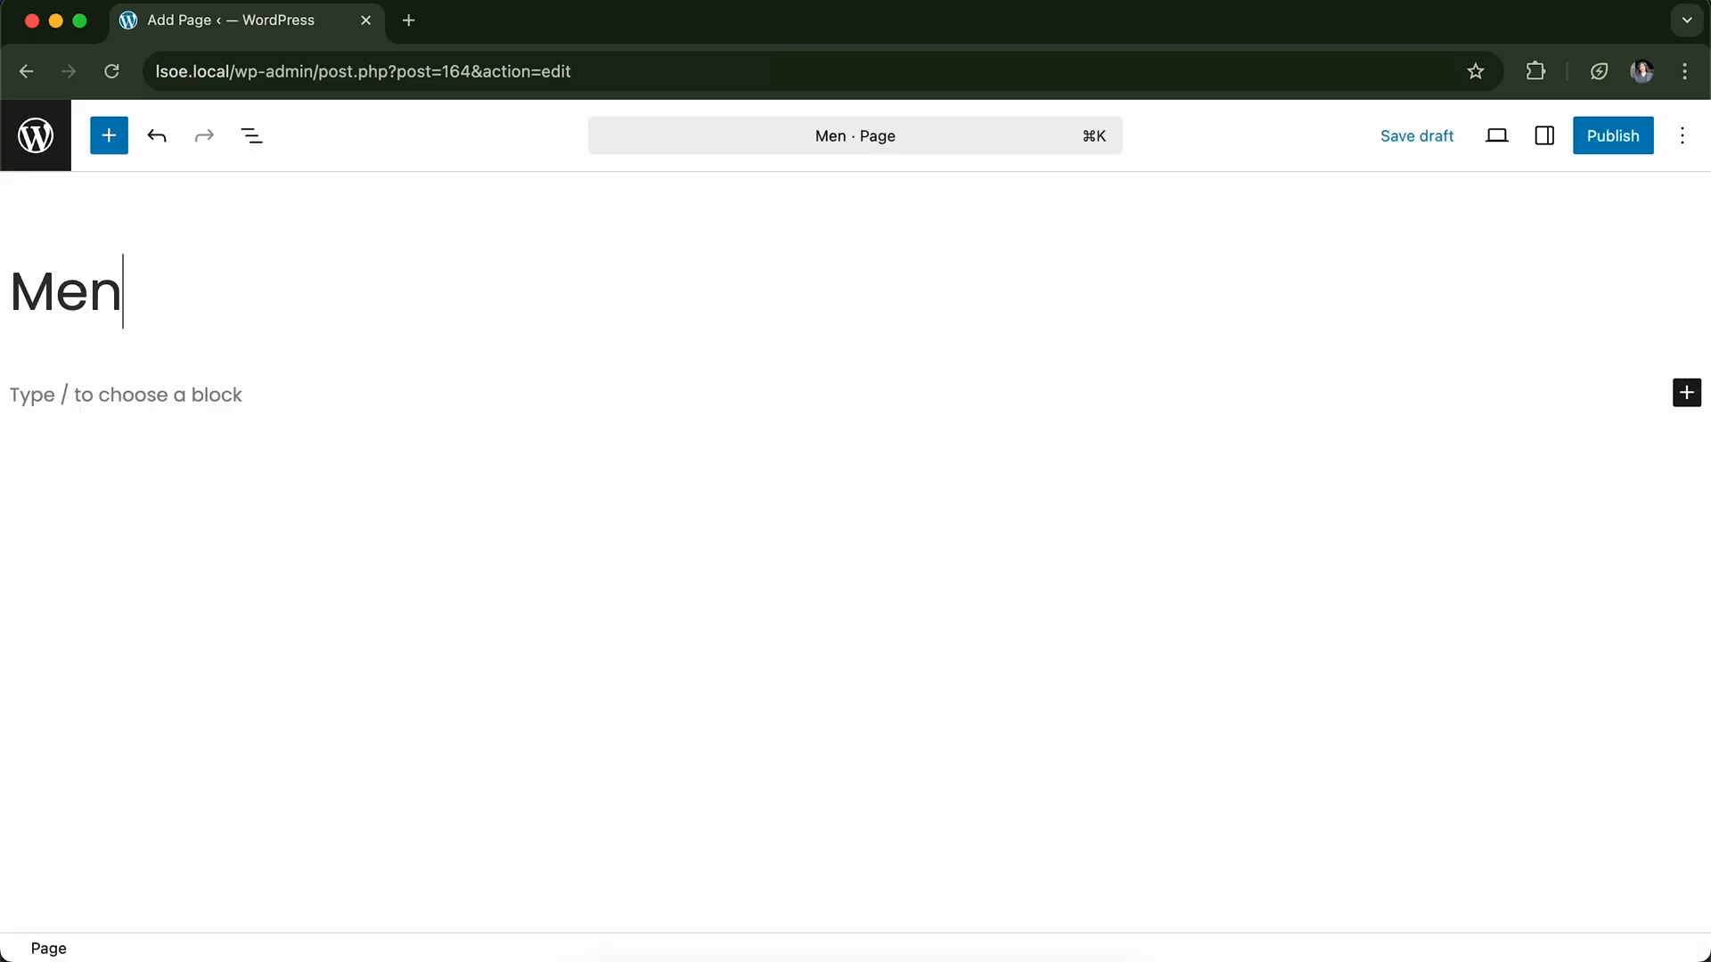
text(tal Health Campaign)
Add a Shortcode block below the page title containing [fluent_booking id="5"].
click(54, 389)
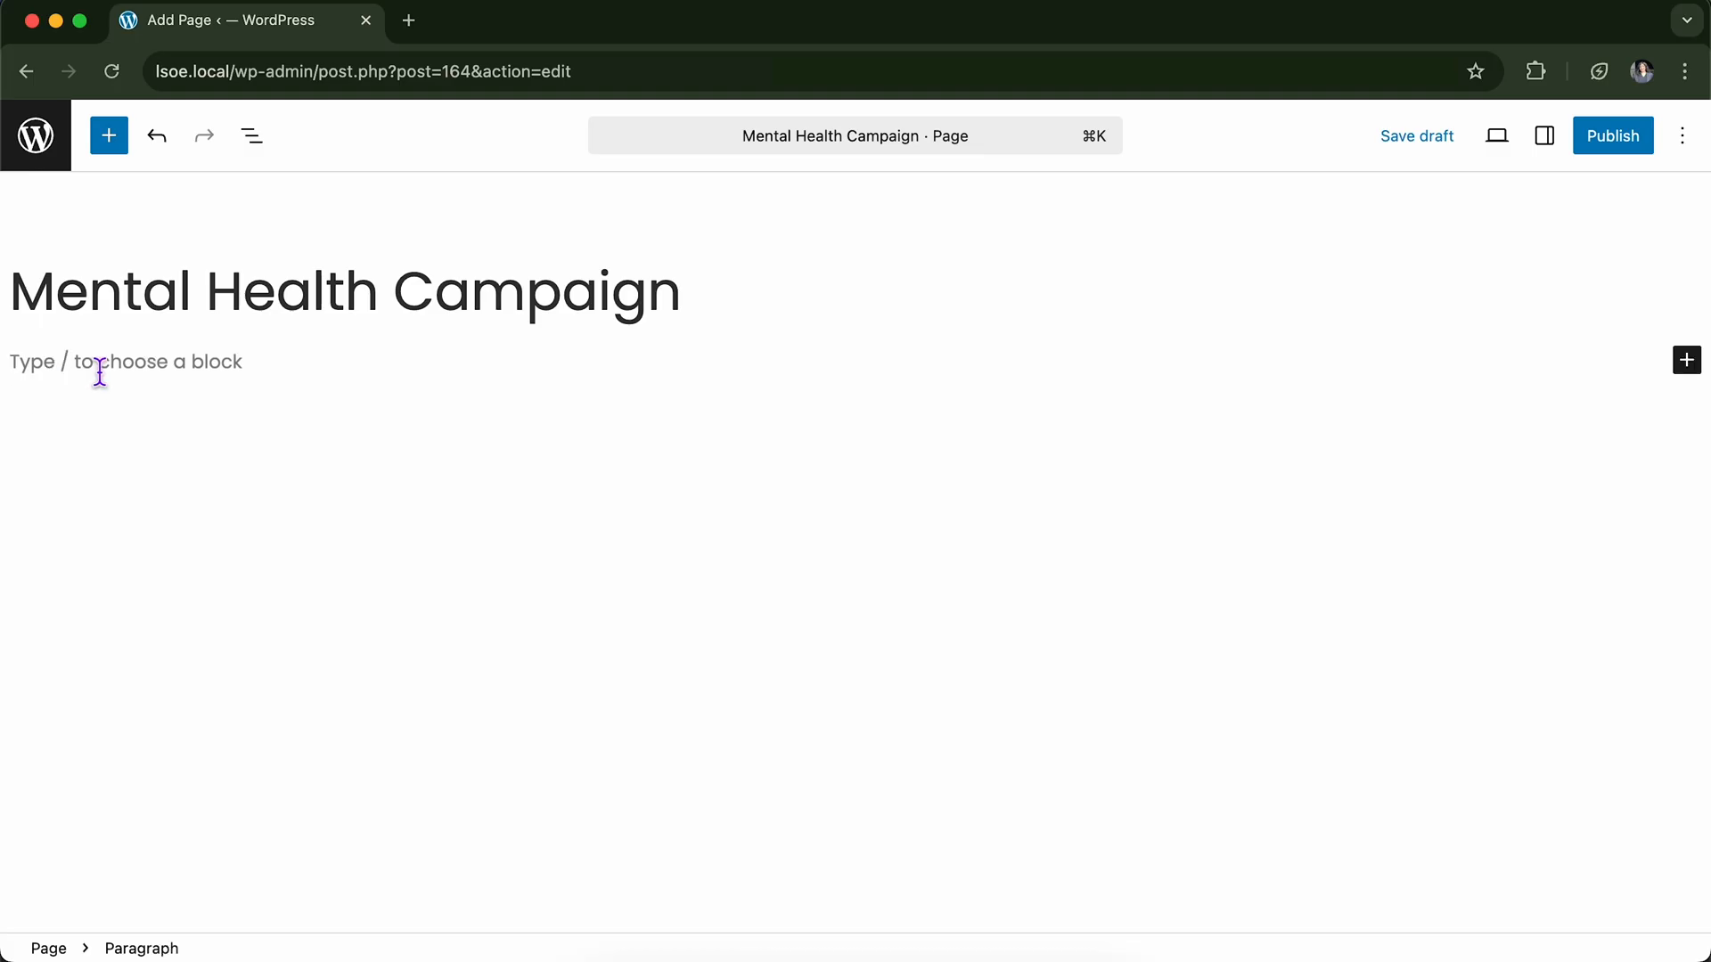
text(/)
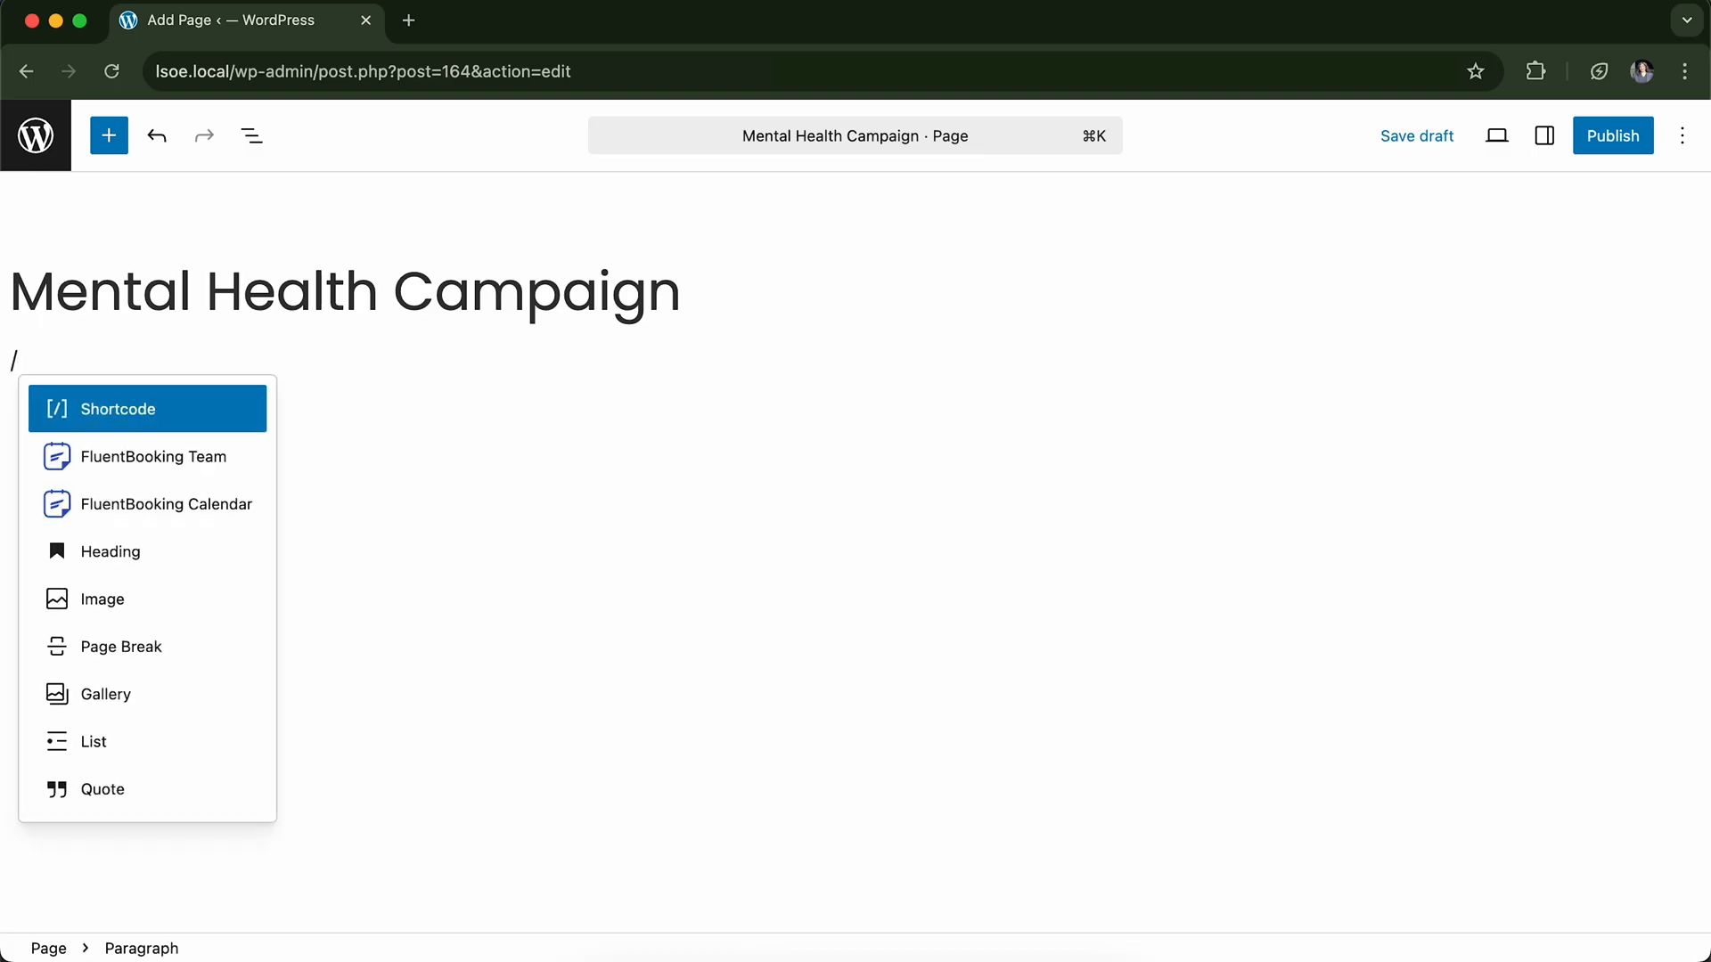
click(206, 419)
text([fluent_booking id="5"])
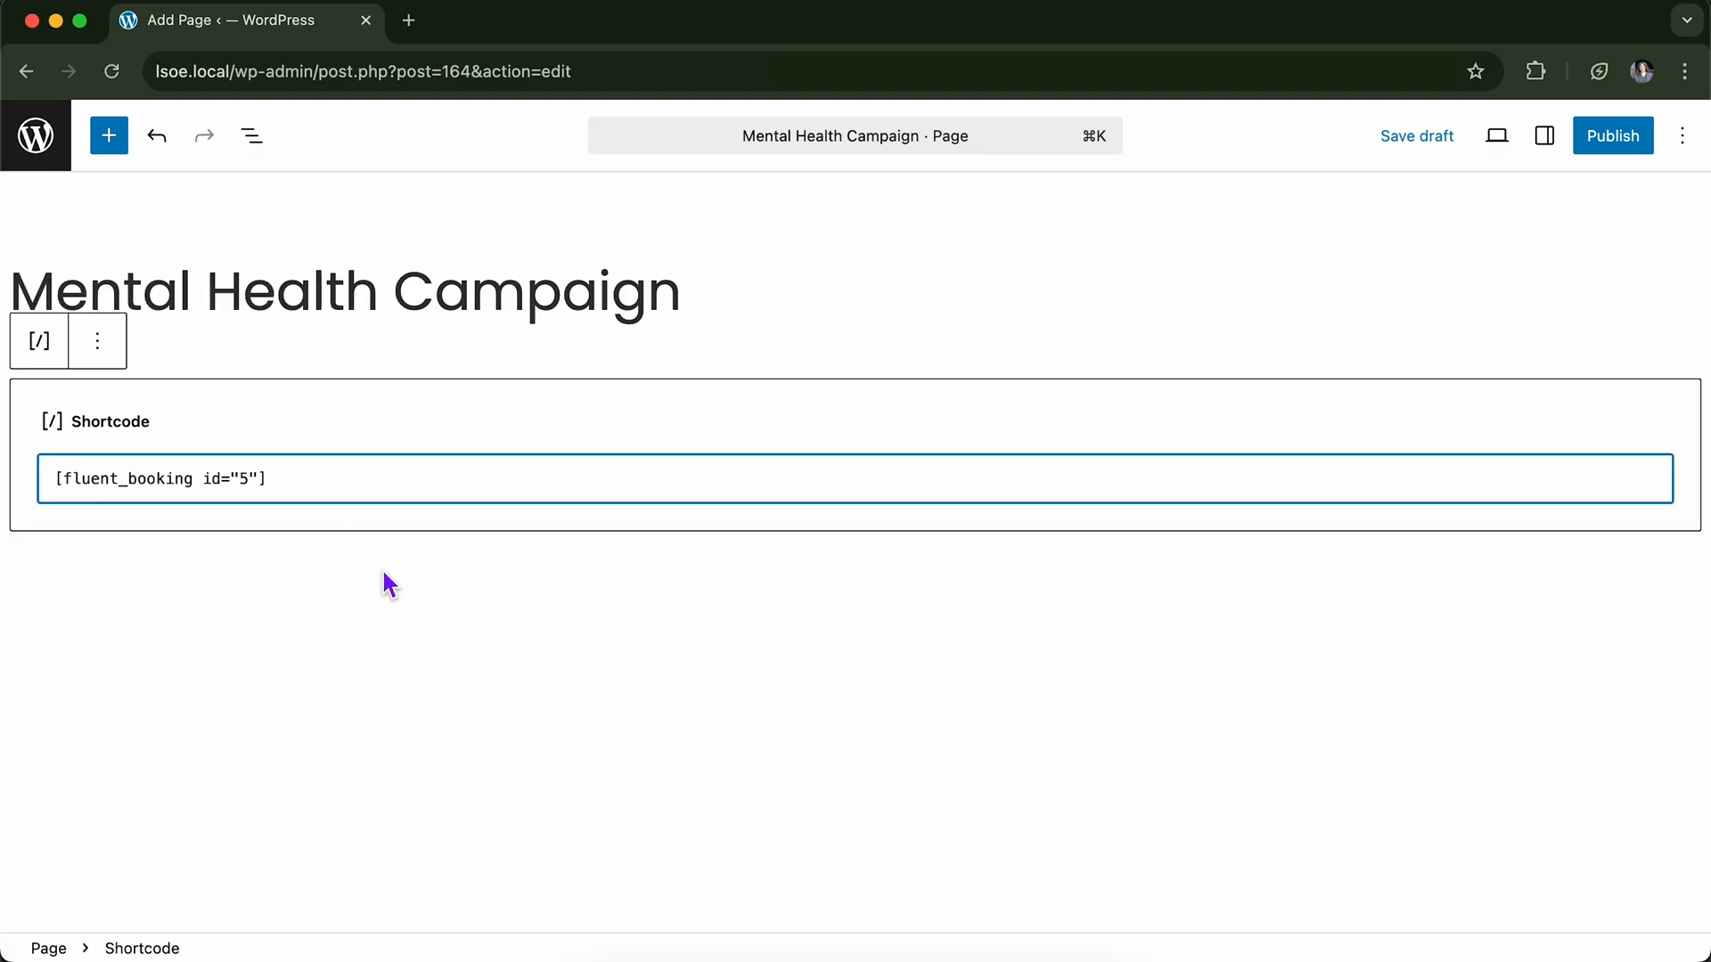
Insert a FluentBooking Team block below the shortcode block.
click(356, 590)
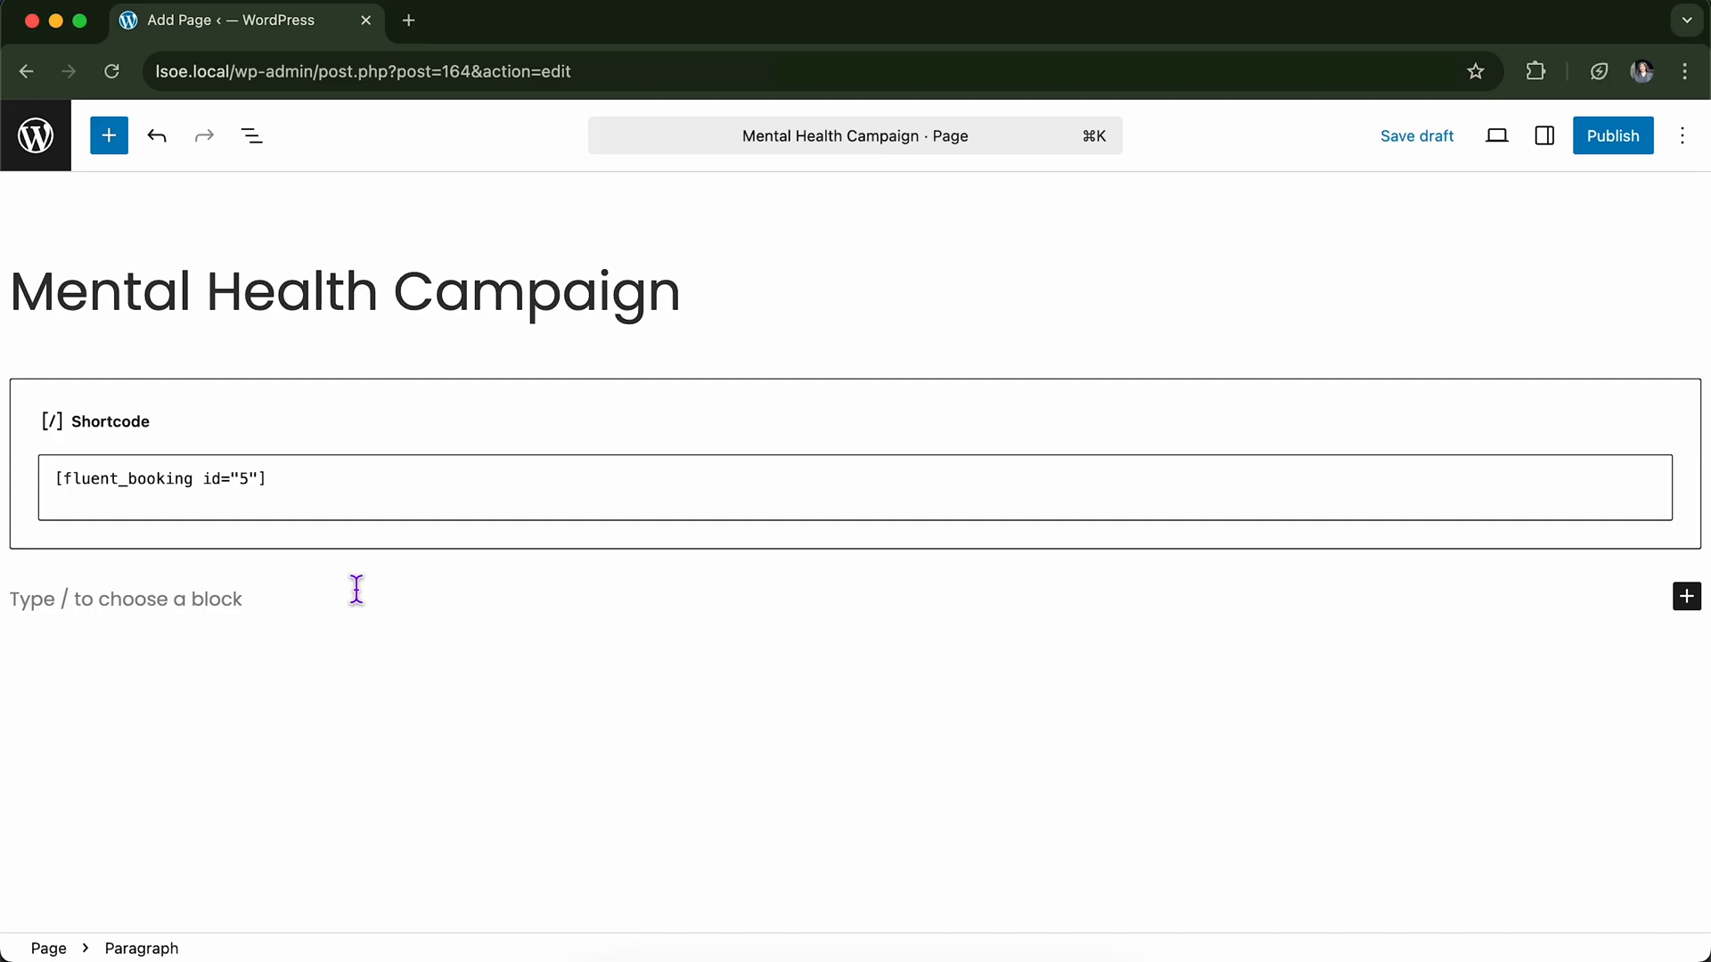
text(/)
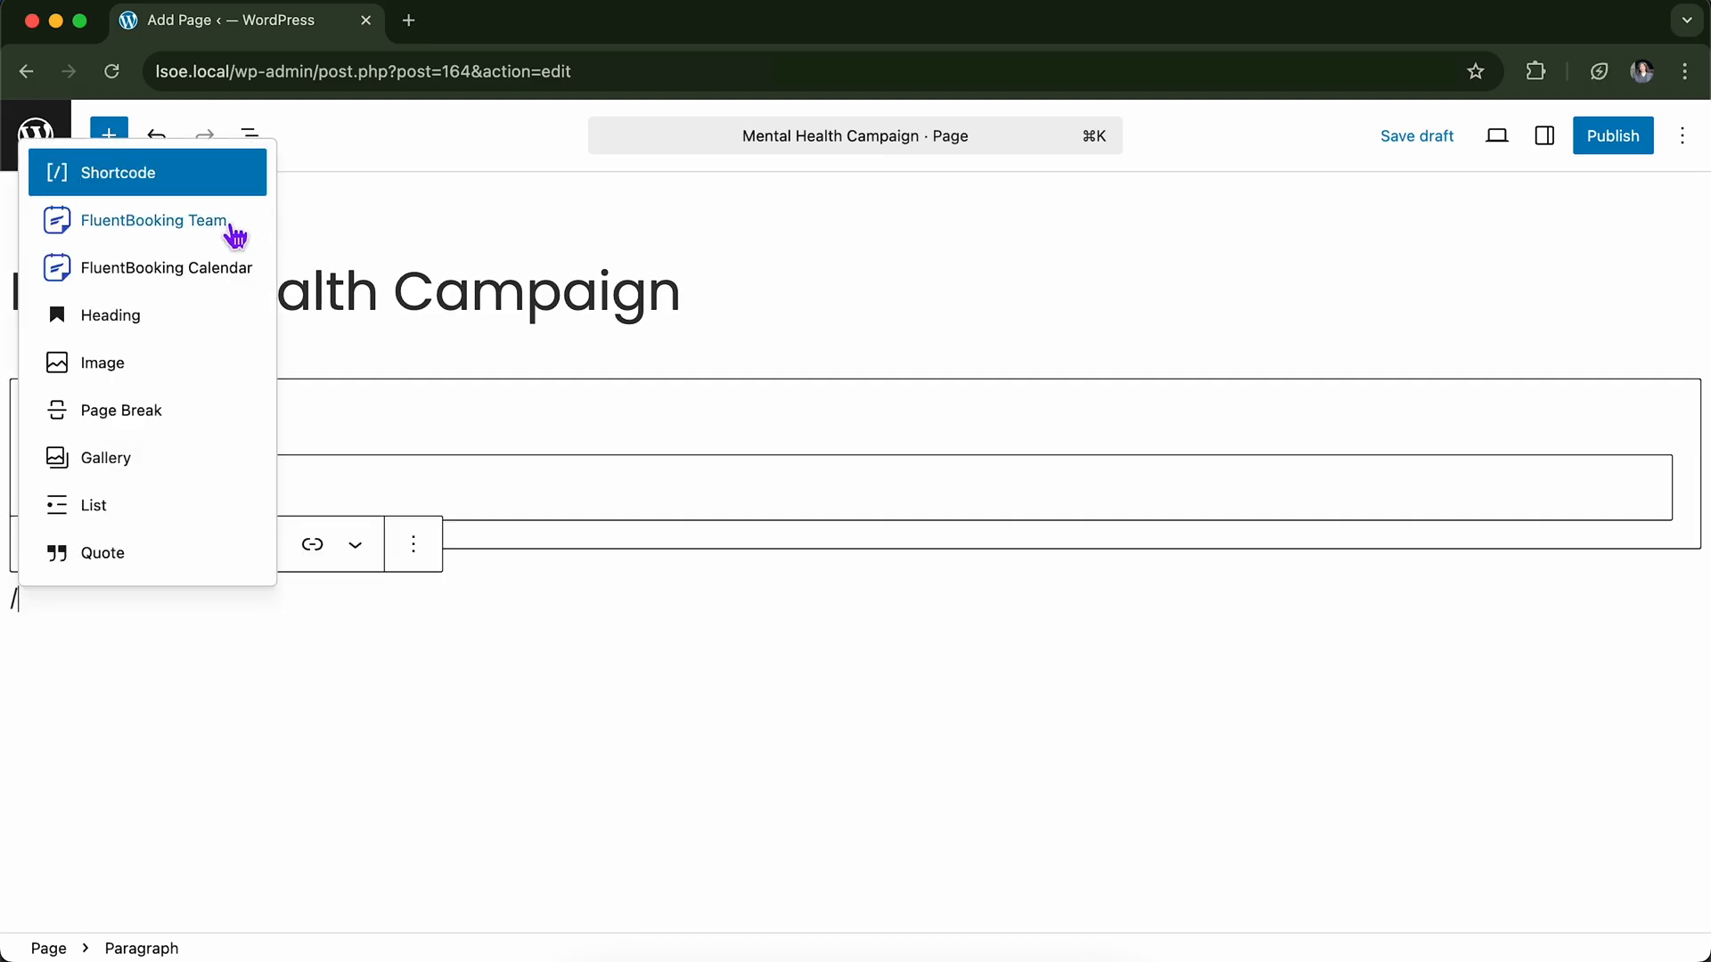
click(158, 241)
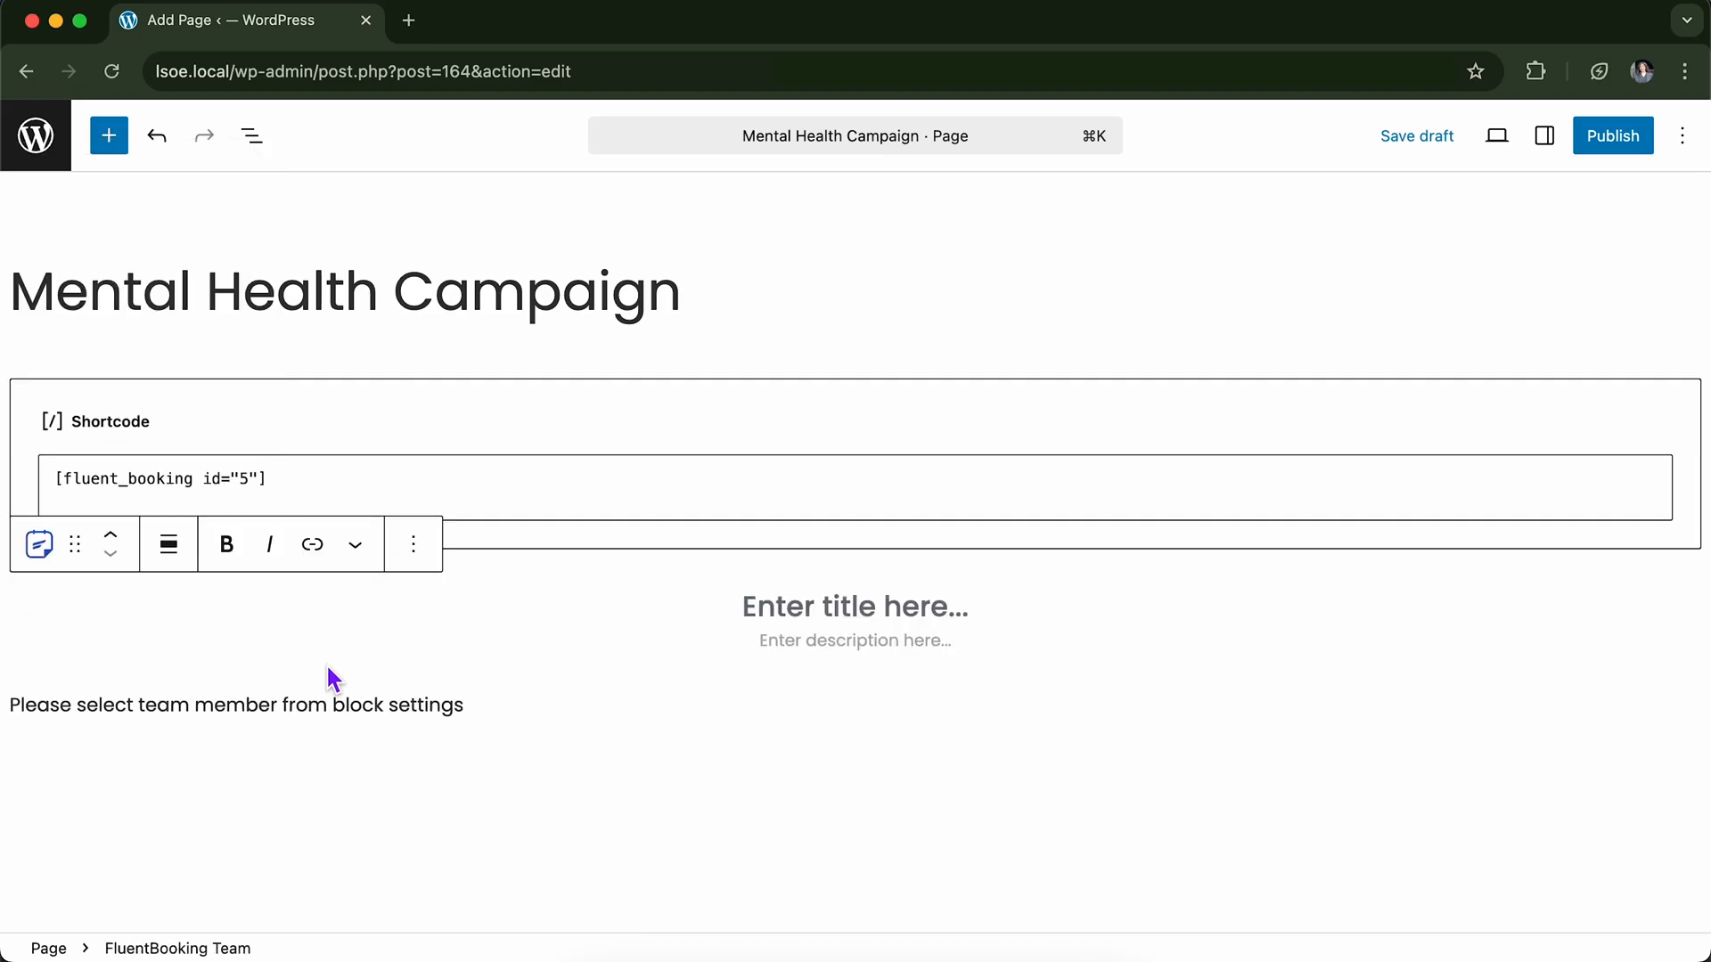
Add the three individual hosts to the FluentBooking Team block through its block settings and check their cards on the page.
click(1545, 137)
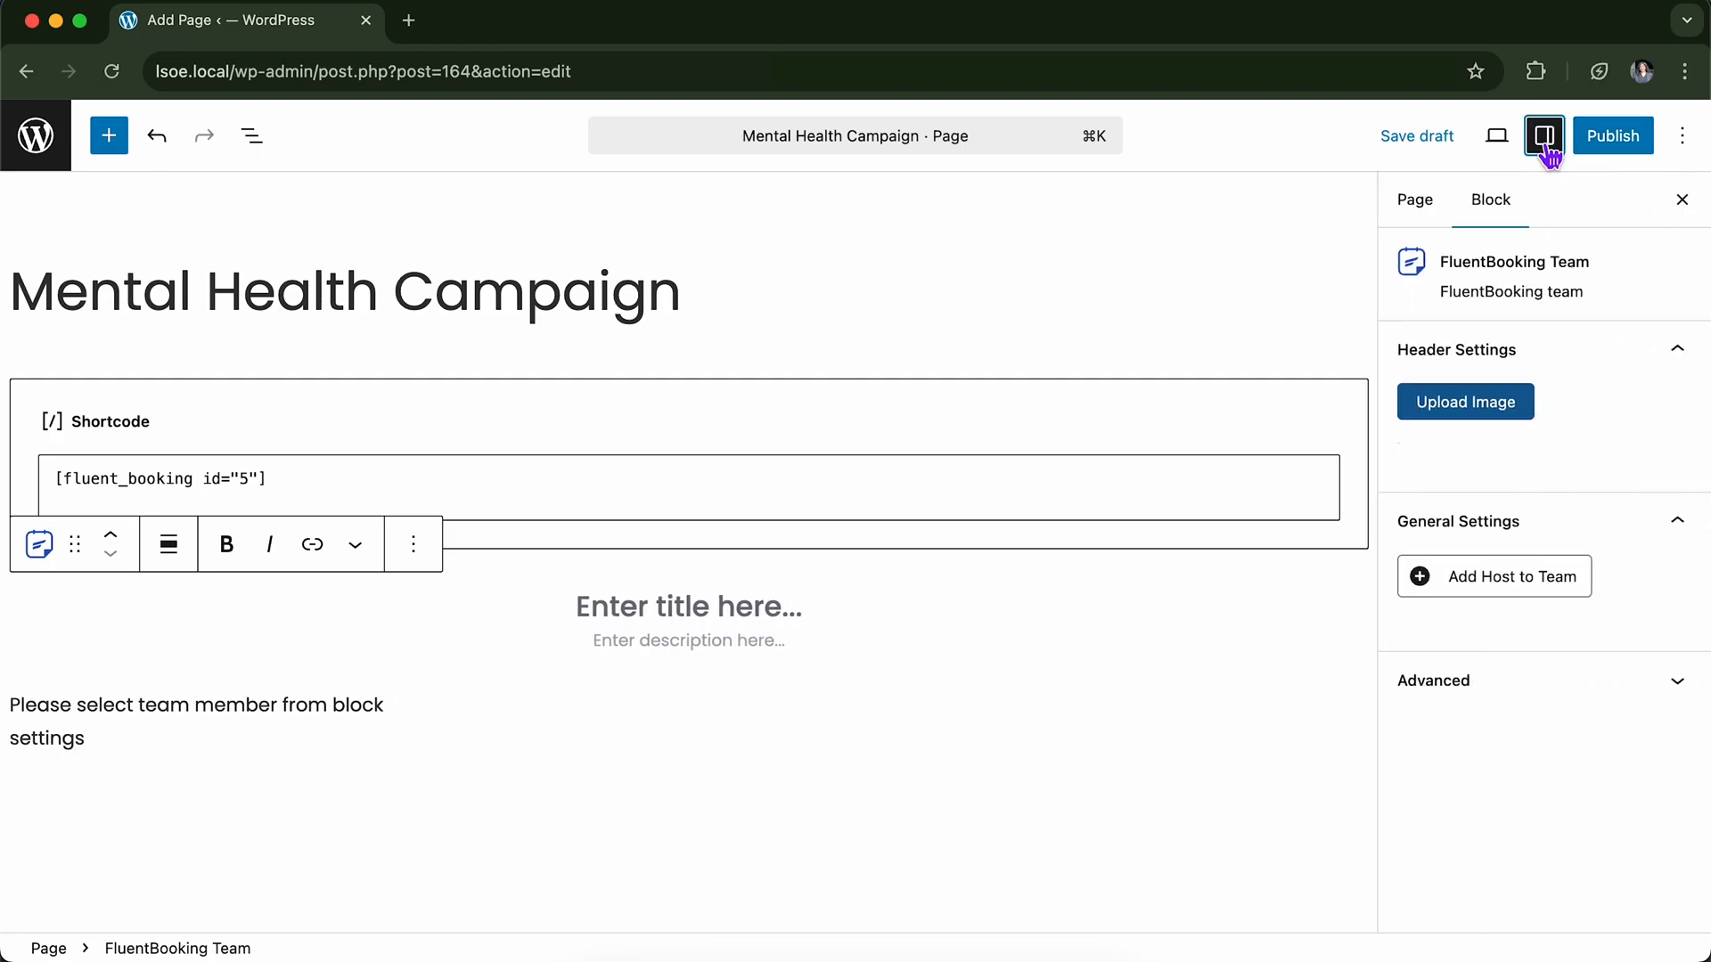
click(1483, 593)
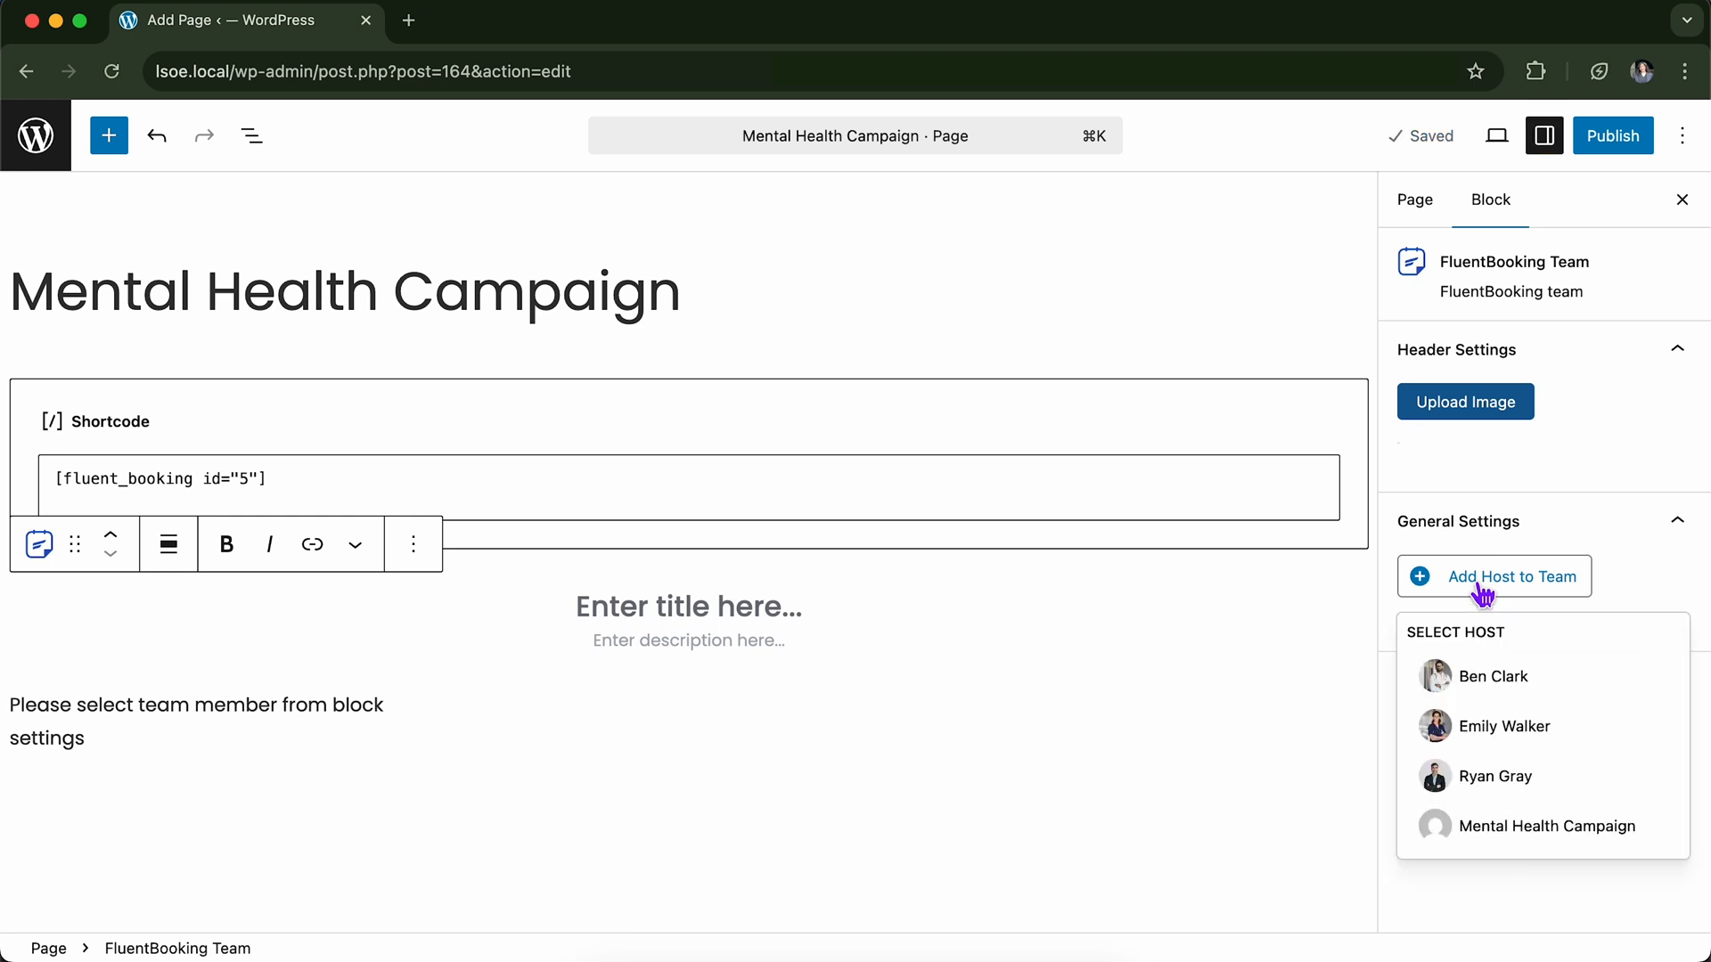
click(1484, 681)
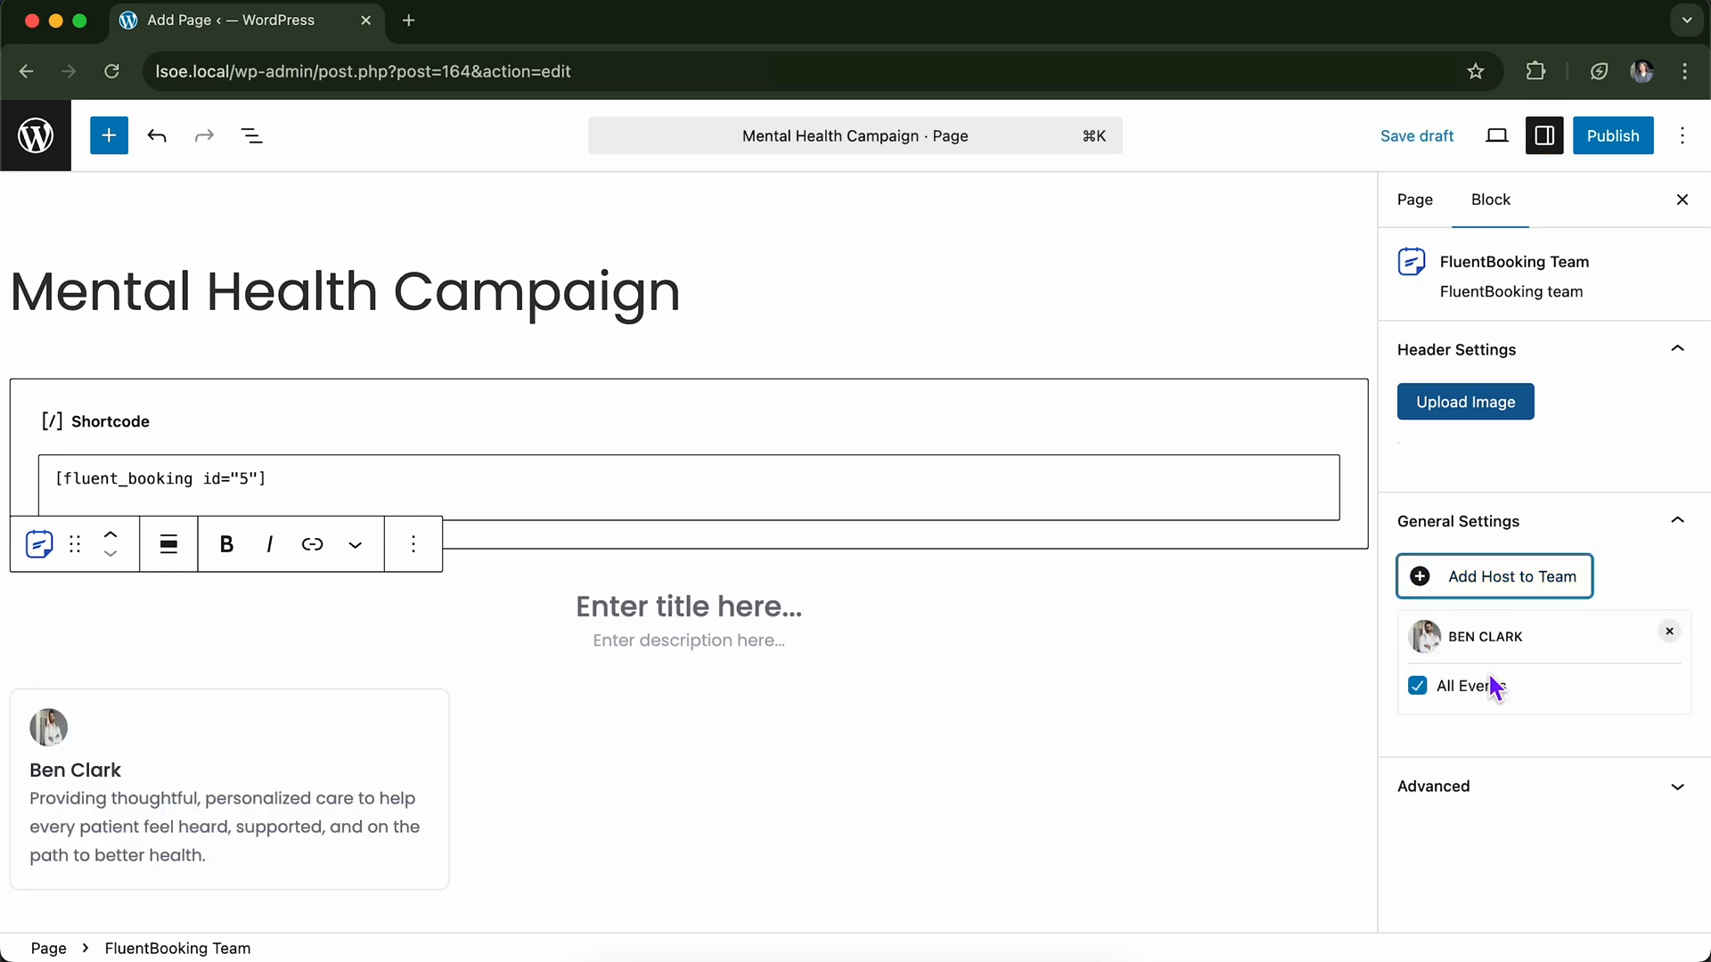
click(1537, 596)
click(1520, 681)
click(1528, 580)
click(1502, 670)
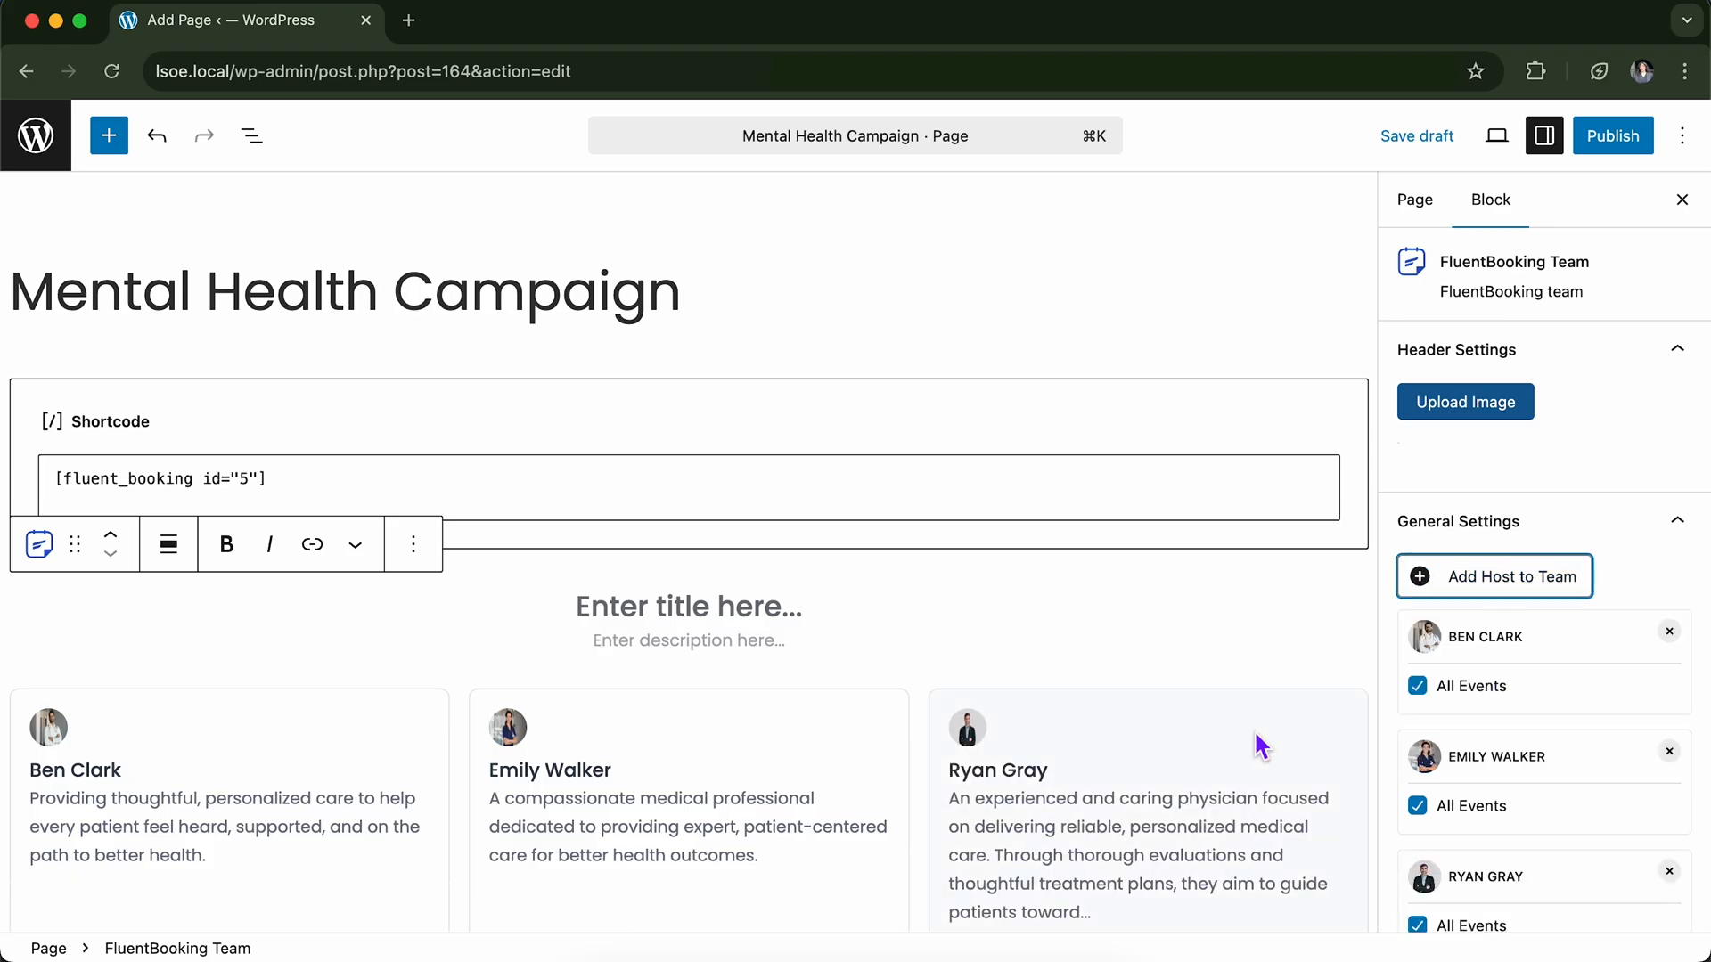
scroll(1254, 729, down, 3)
scroll(1248, 677, up, 3)
scroll(1158, 632, down, 2)
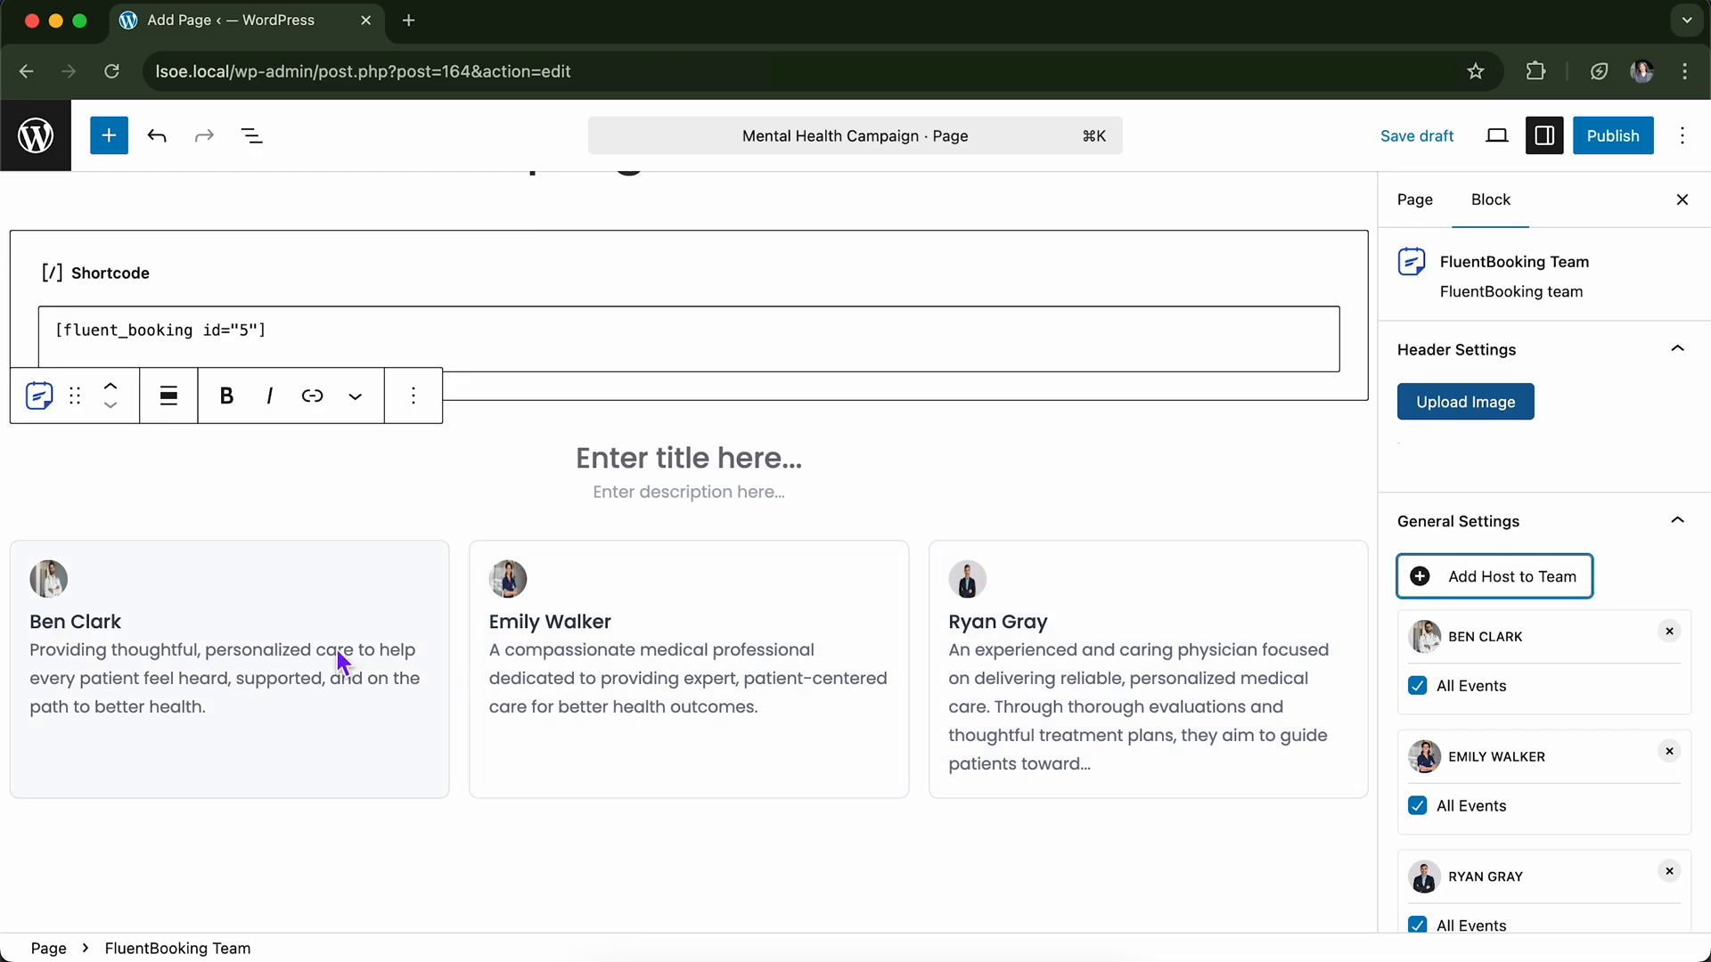
Save the draft of the Mental Health Campaign page and publish it with public visibility.
scroll(848, 628, up, 2)
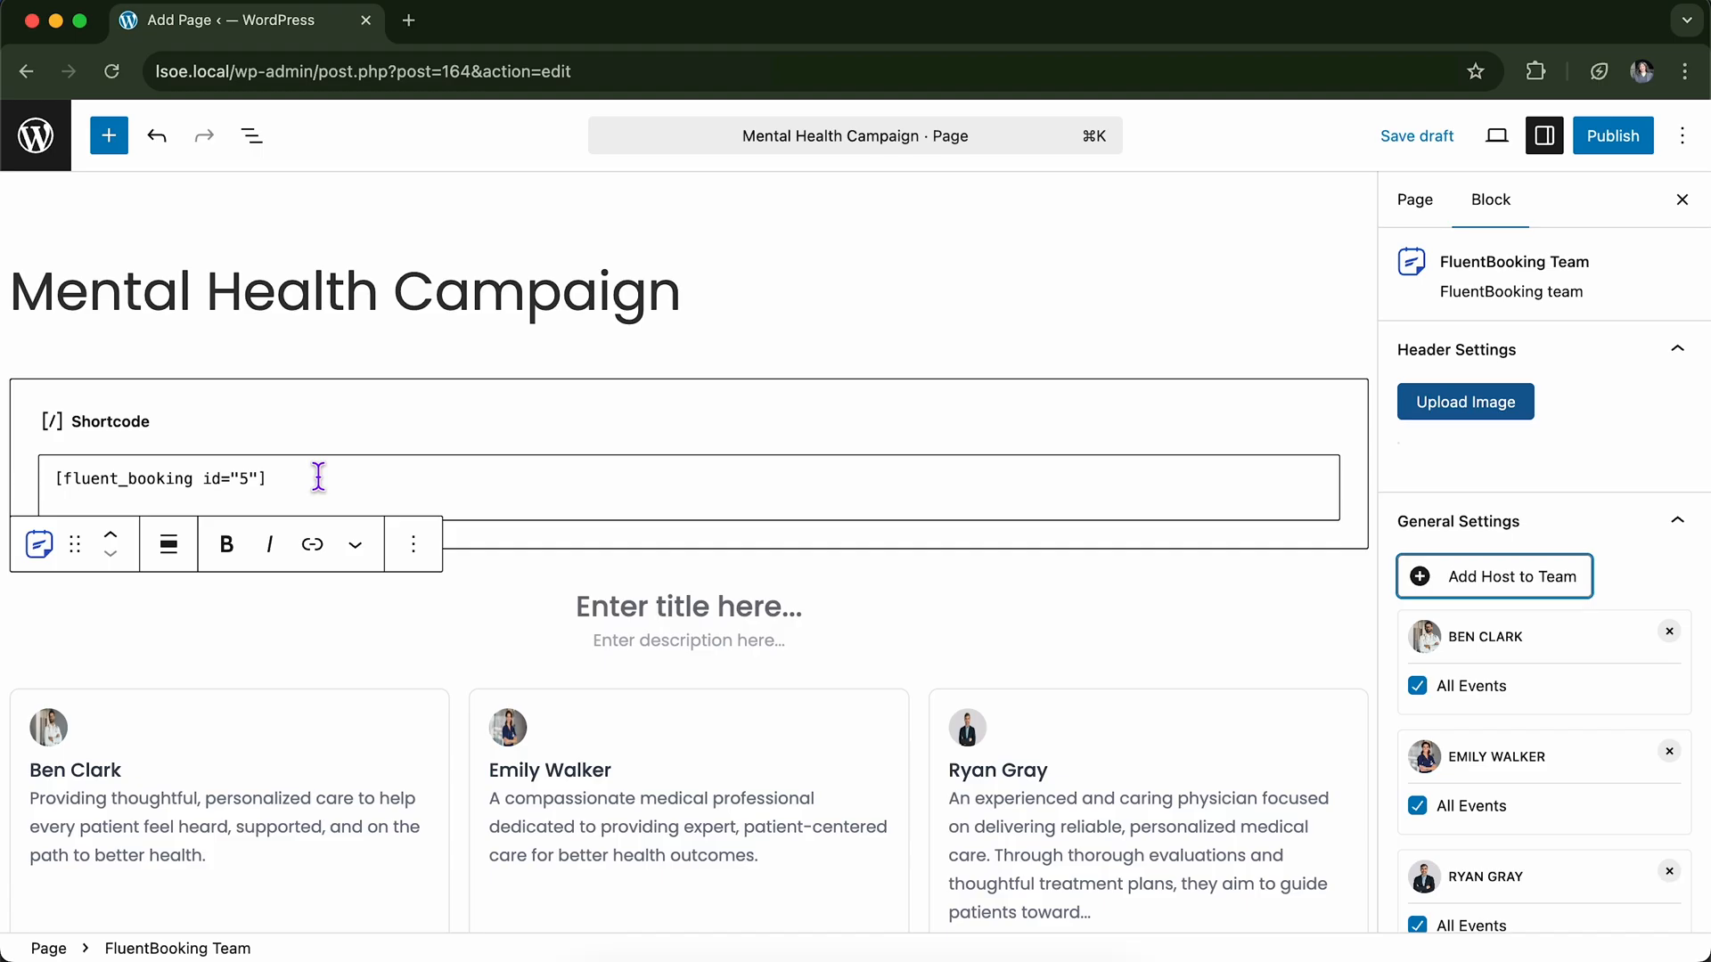
click(1417, 137)
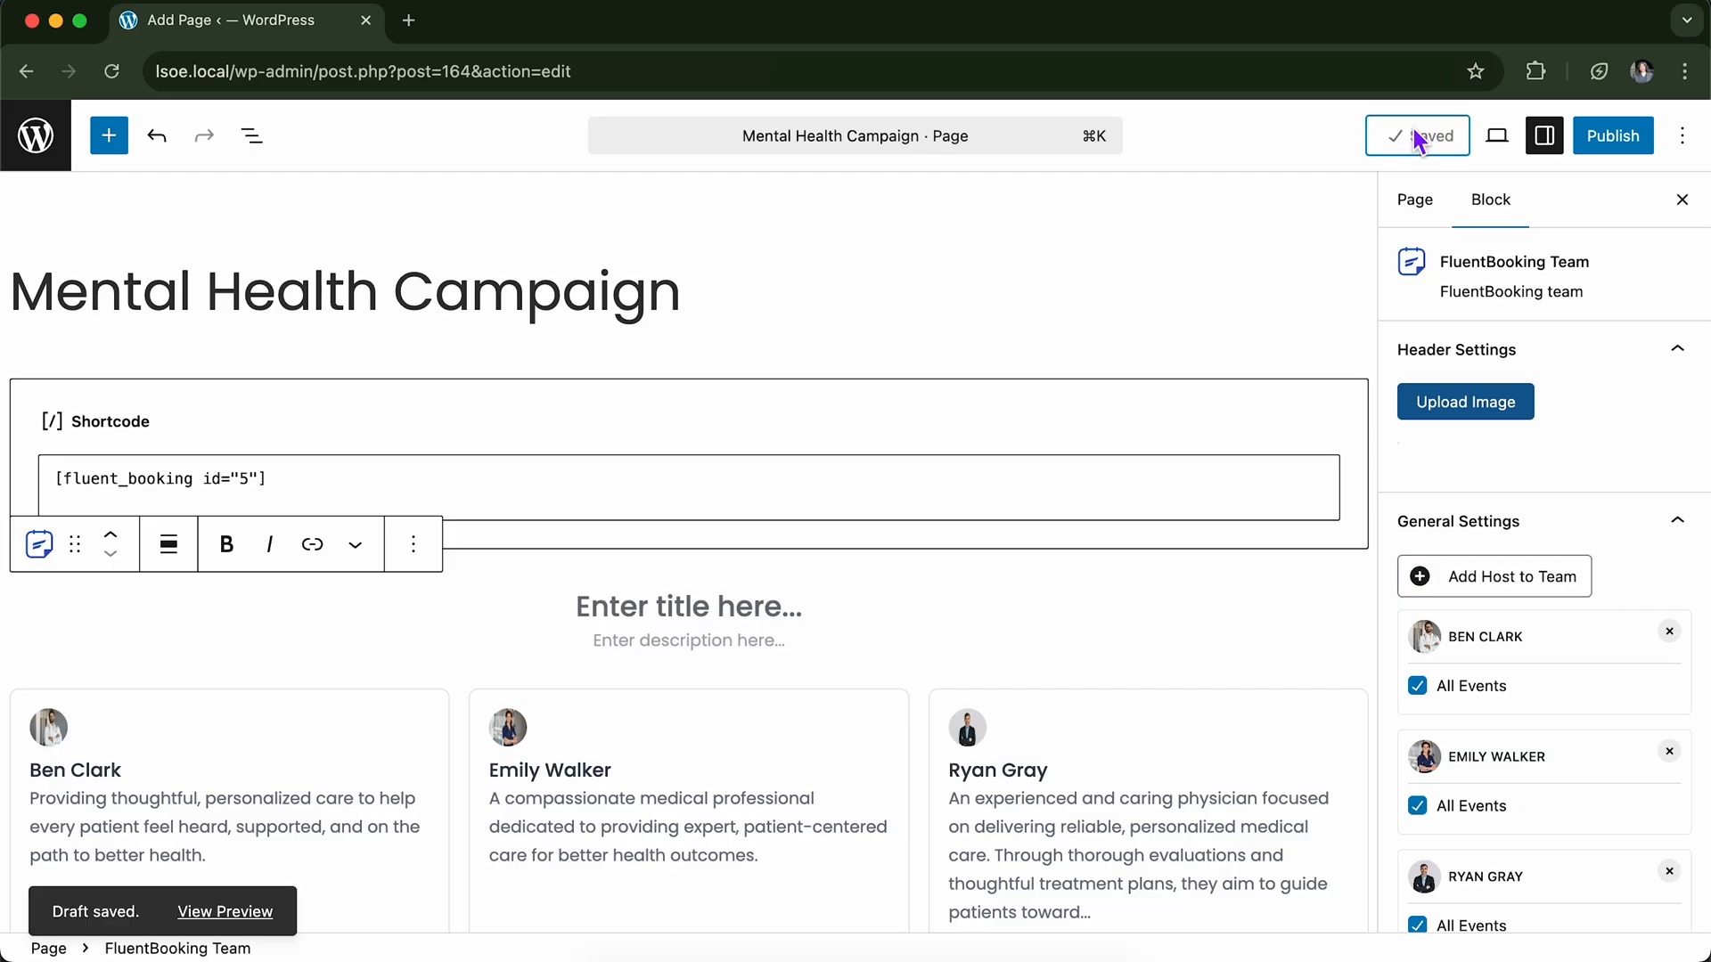
scroll(1184, 439, down, 4)
scroll(1185, 439, up, 4)
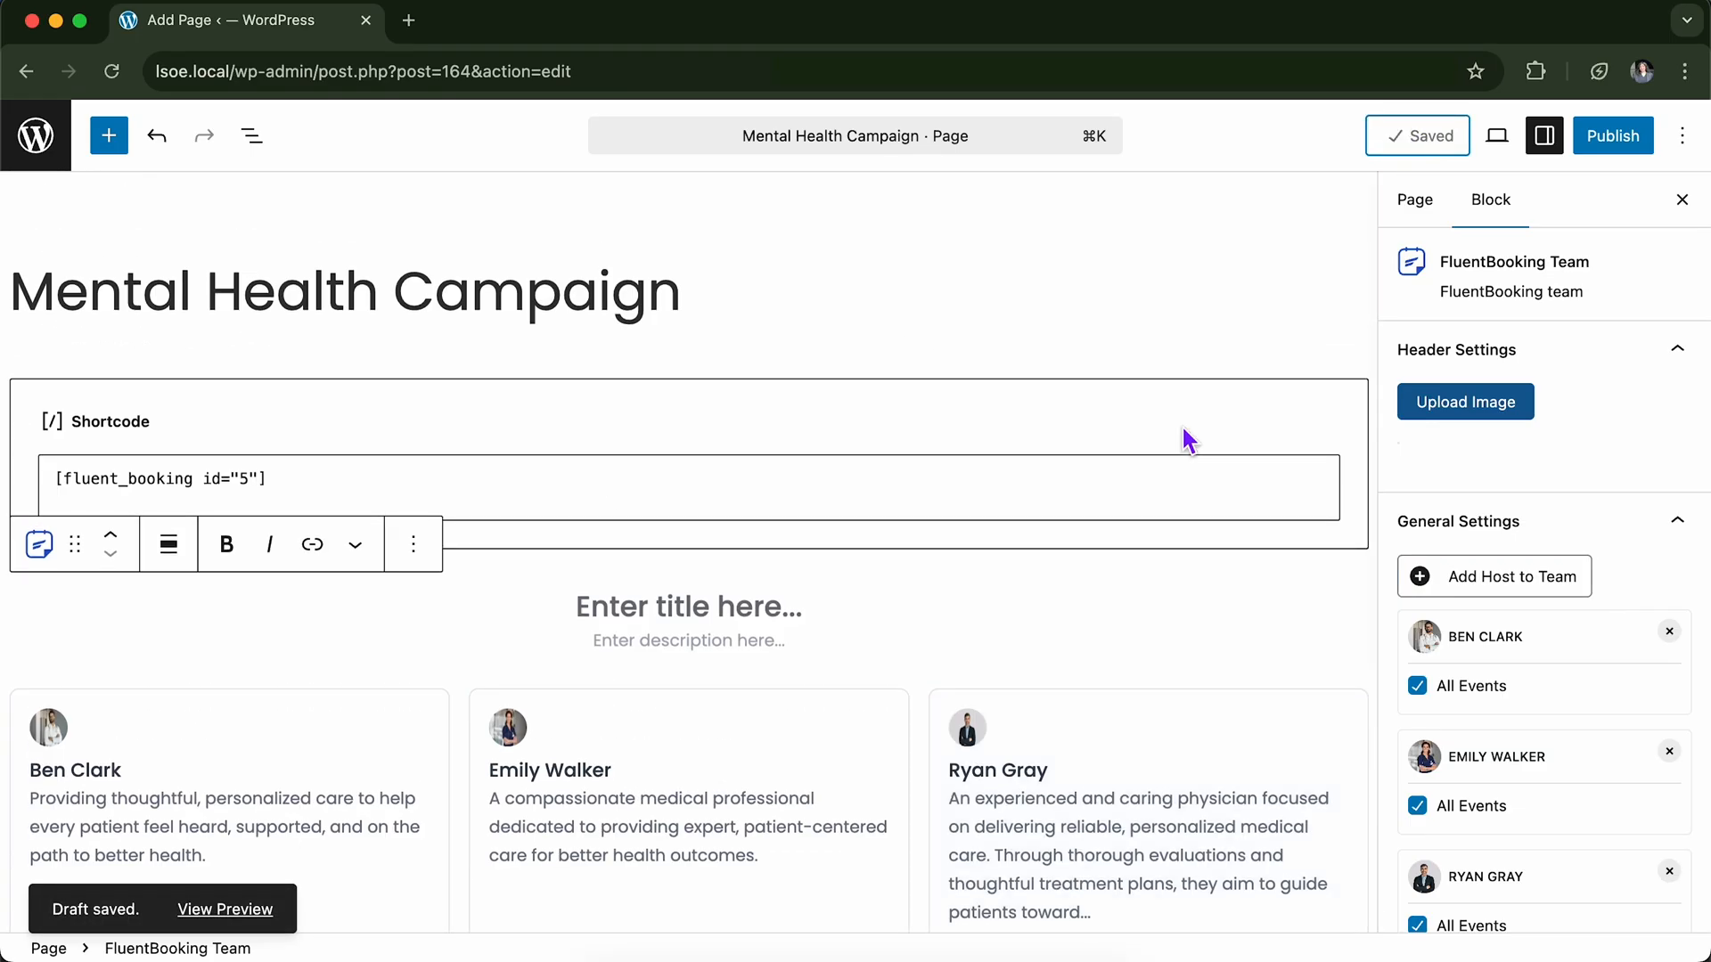
scroll(1180, 585, down, 1)
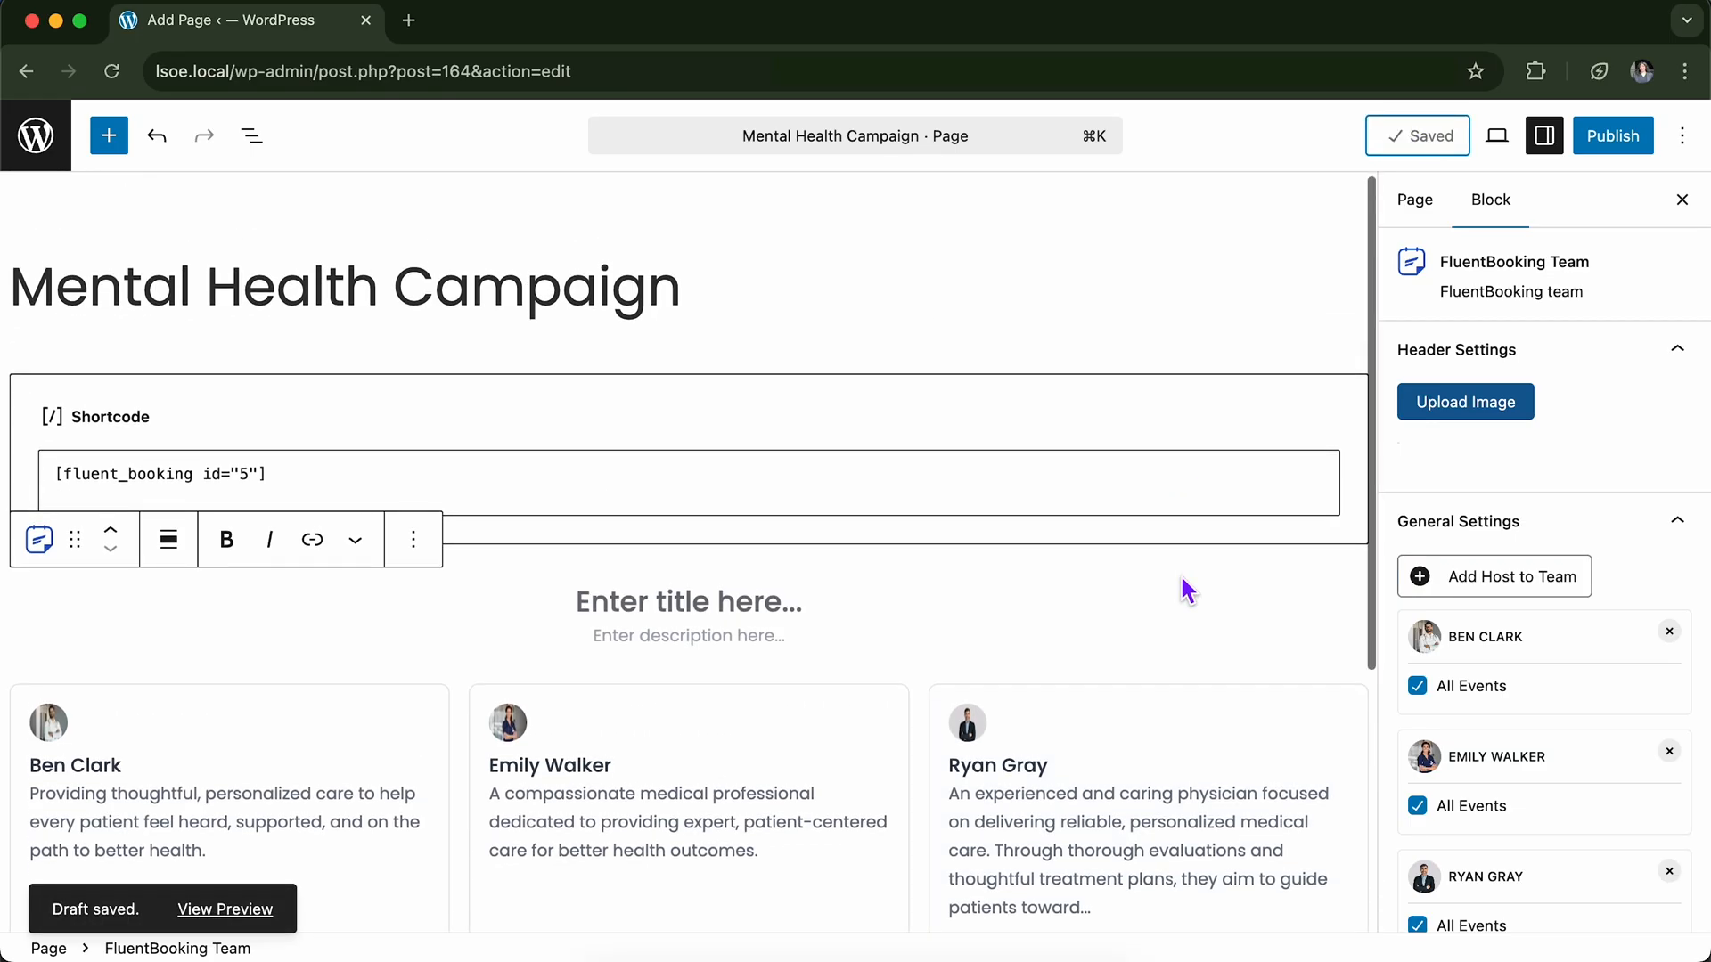
click(1615, 150)
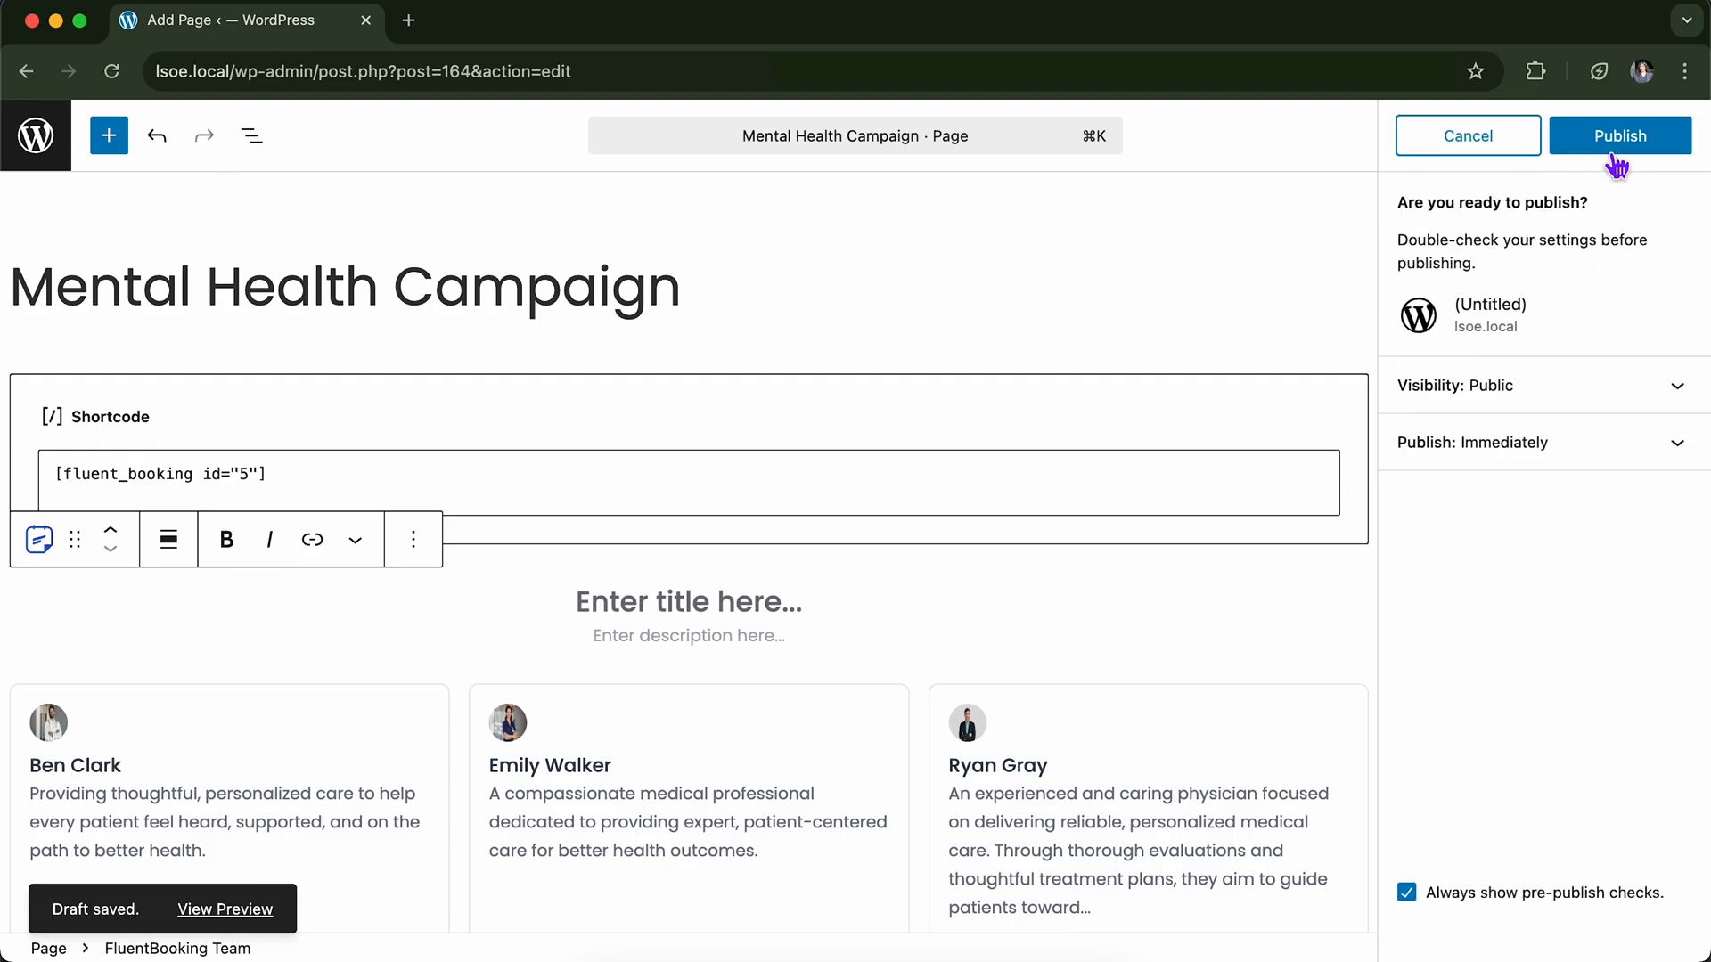
click(1621, 151)
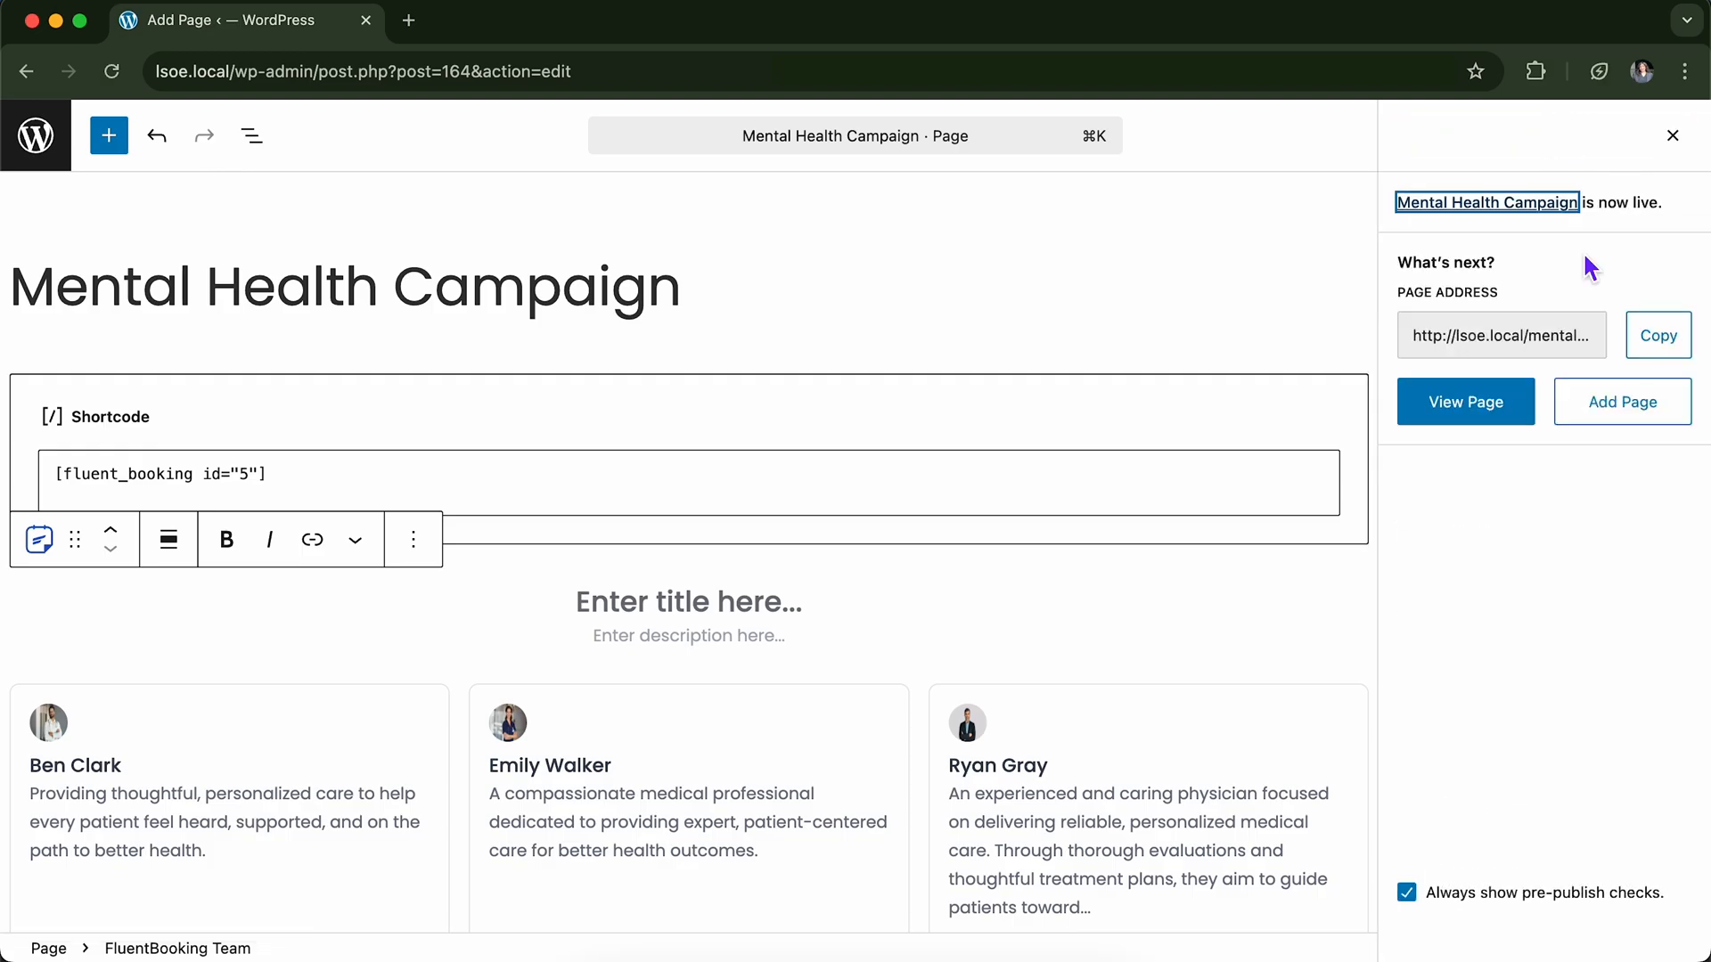
Open the published page from the editor and check the embedded booking calendar.
click(1506, 397)
scroll(1559, 363, down, 1)
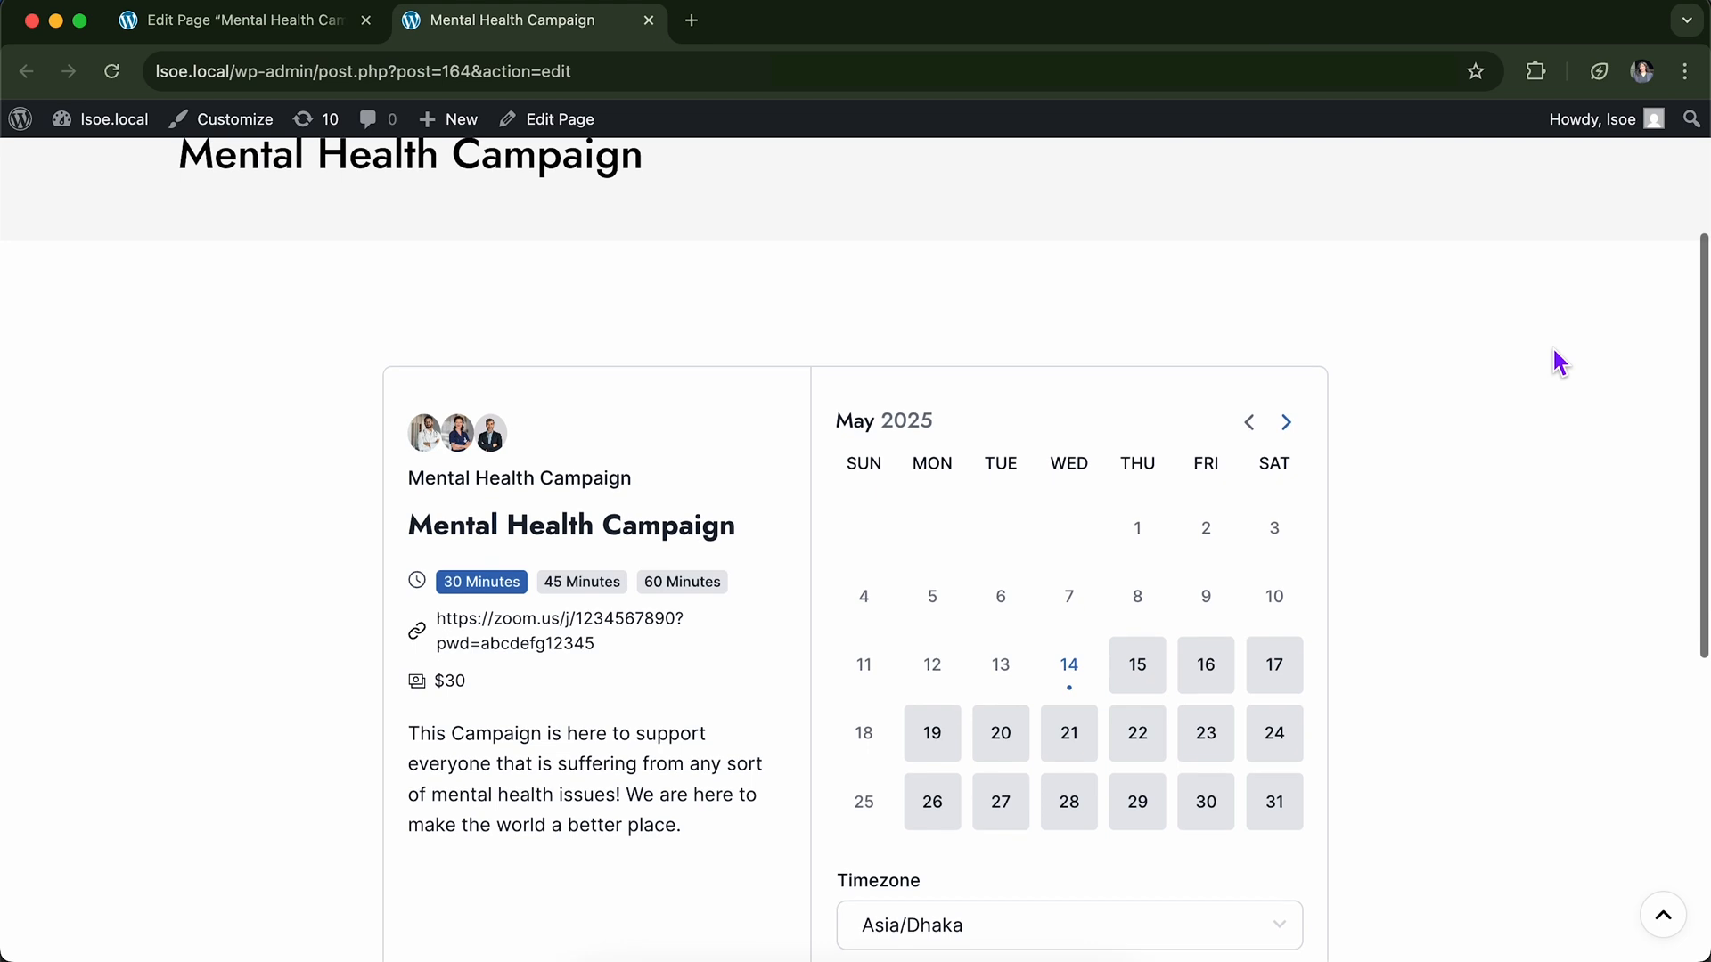
scroll(1555, 352, down, 1)
scroll(1554, 352, down, 1)
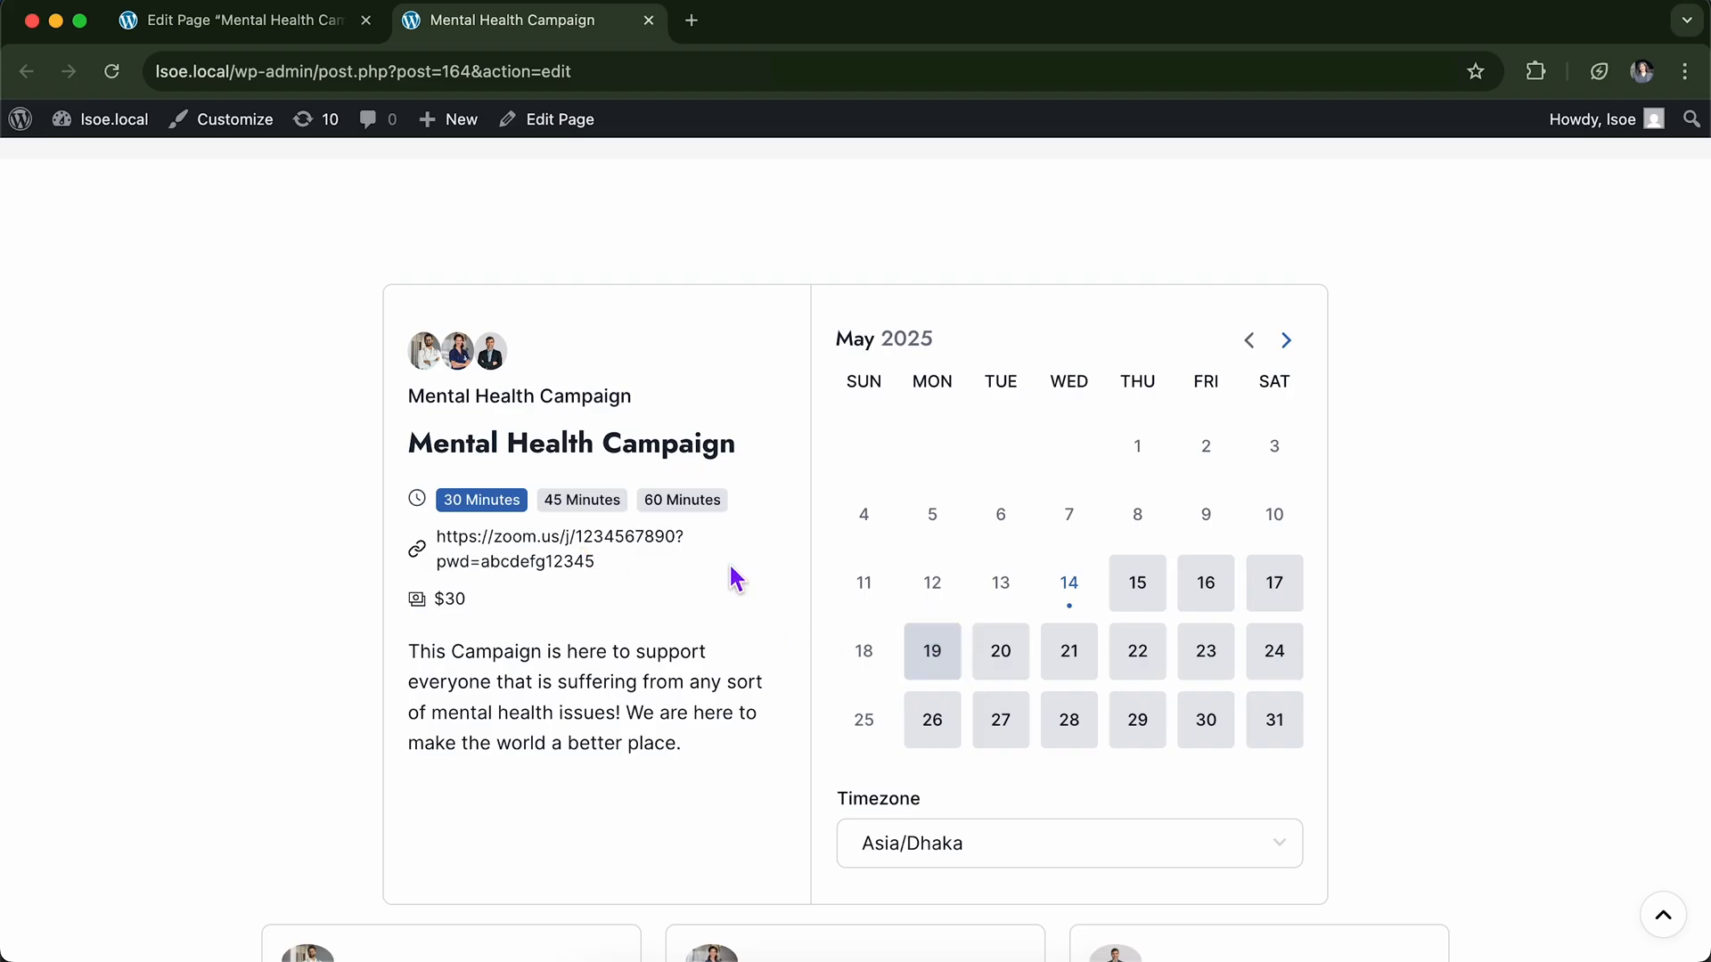
Compare the booking price shown for the 30, 45 and 60 Minutes durations.
click(606, 504)
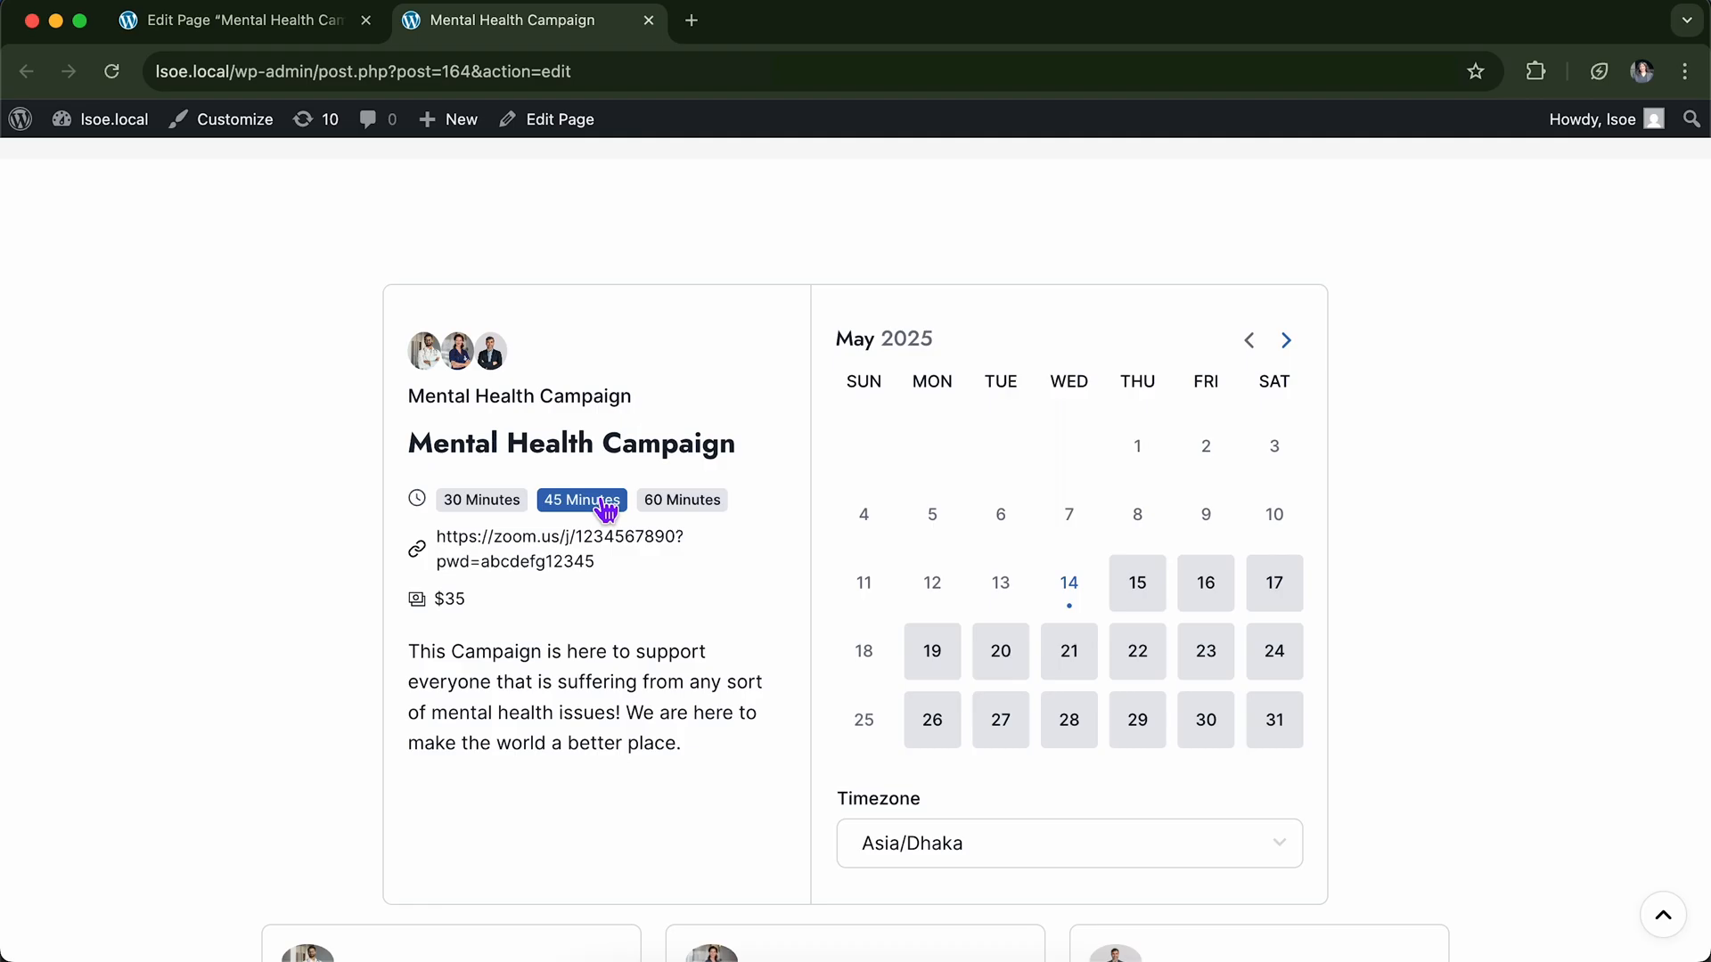
click(659, 504)
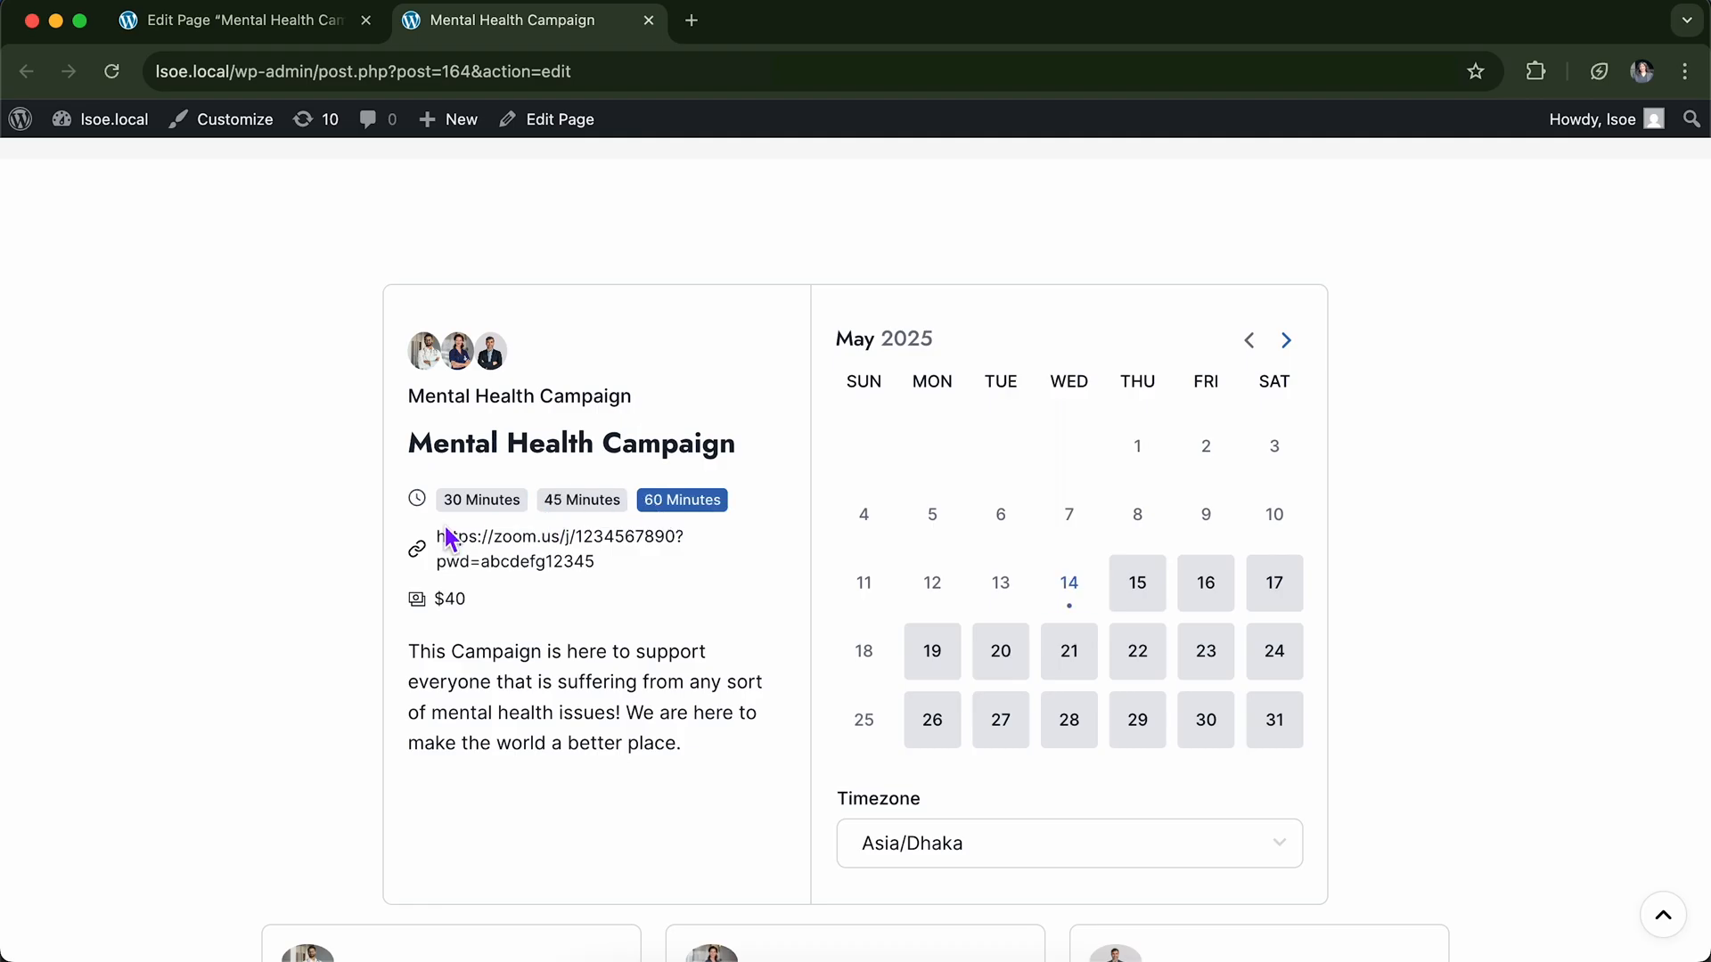
click(478, 505)
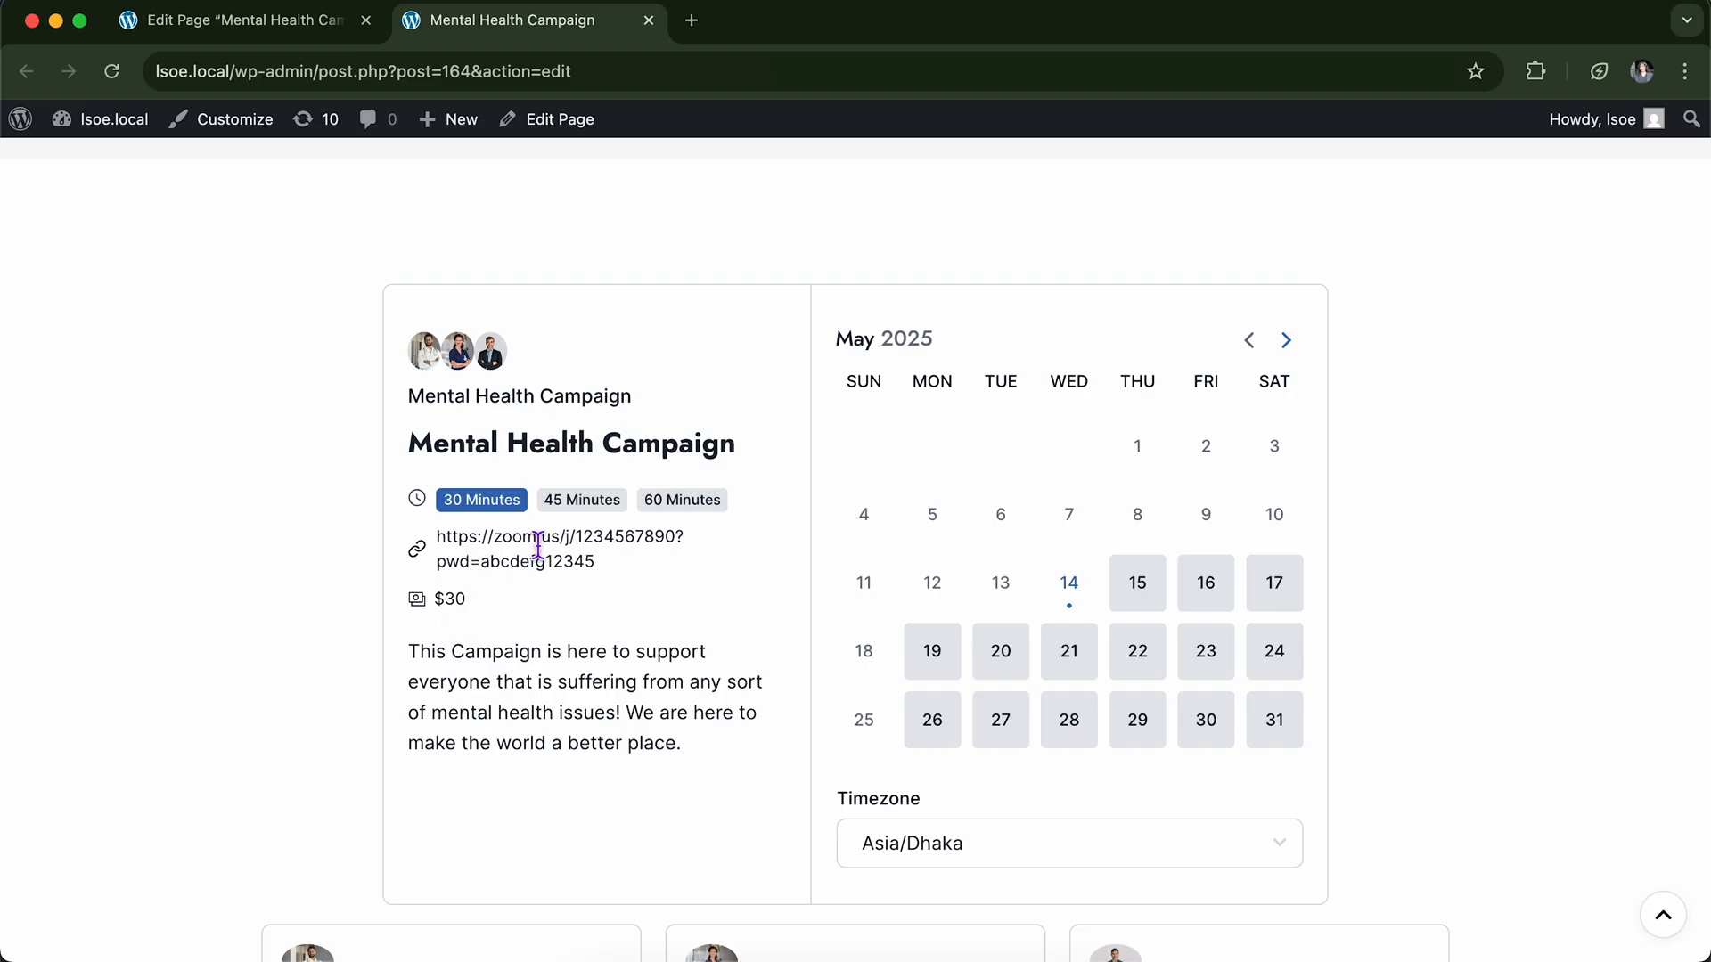
click(590, 508)
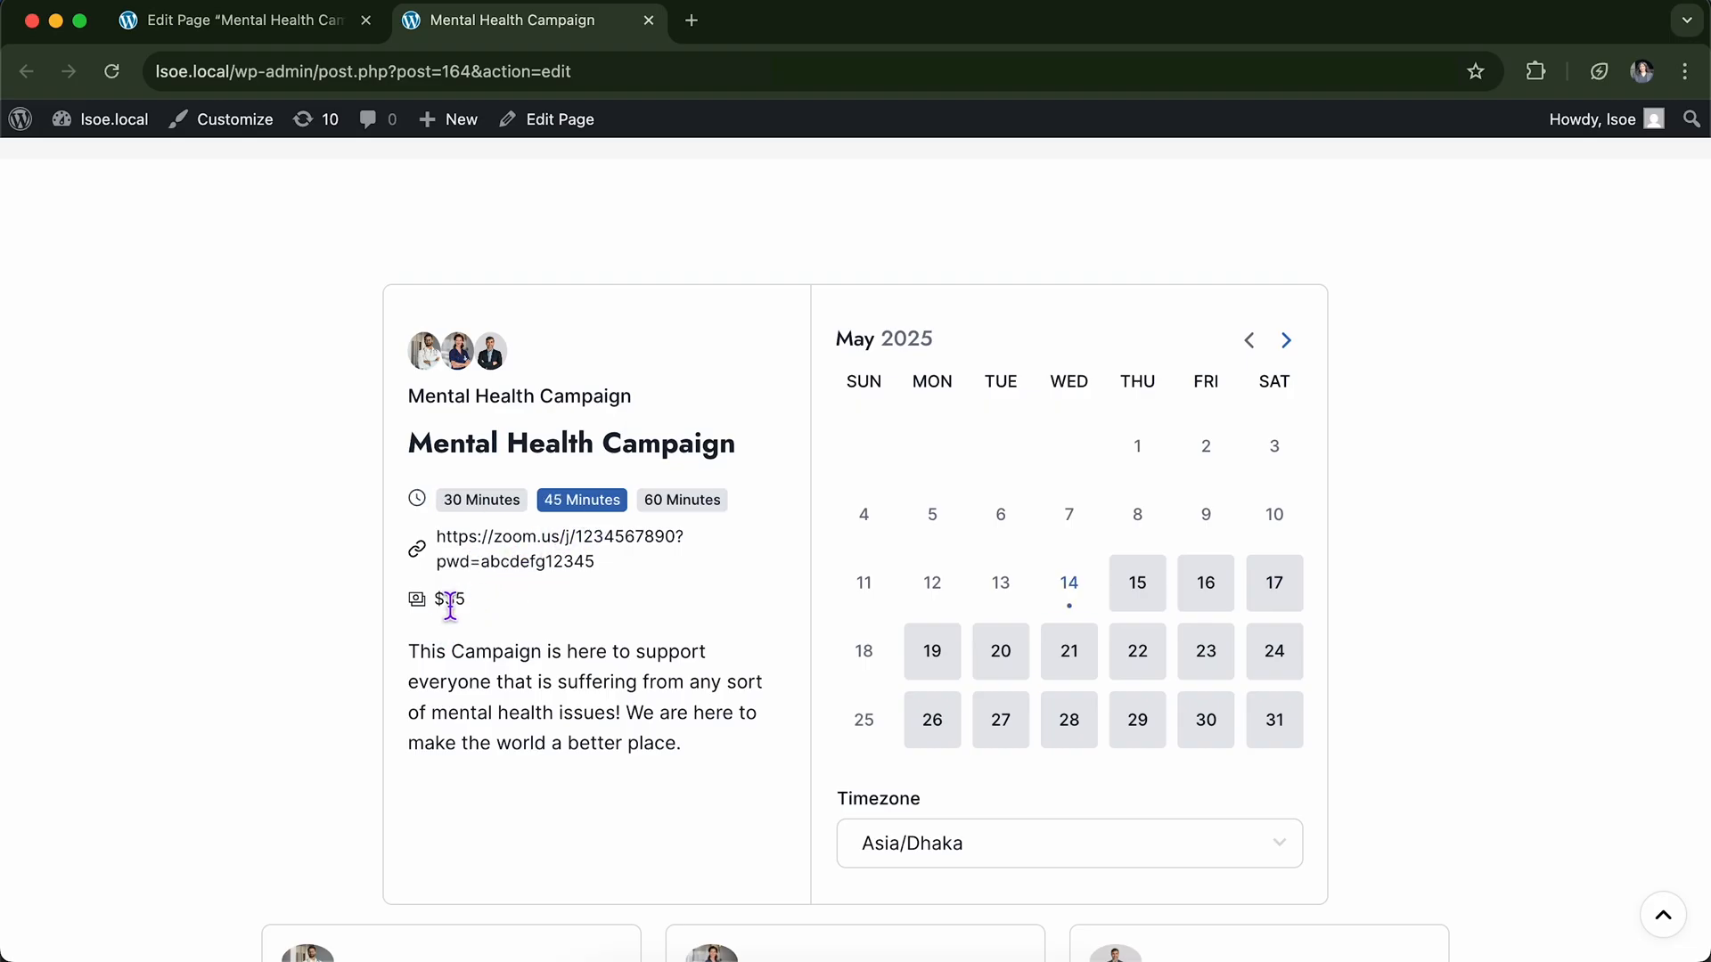
click(485, 505)
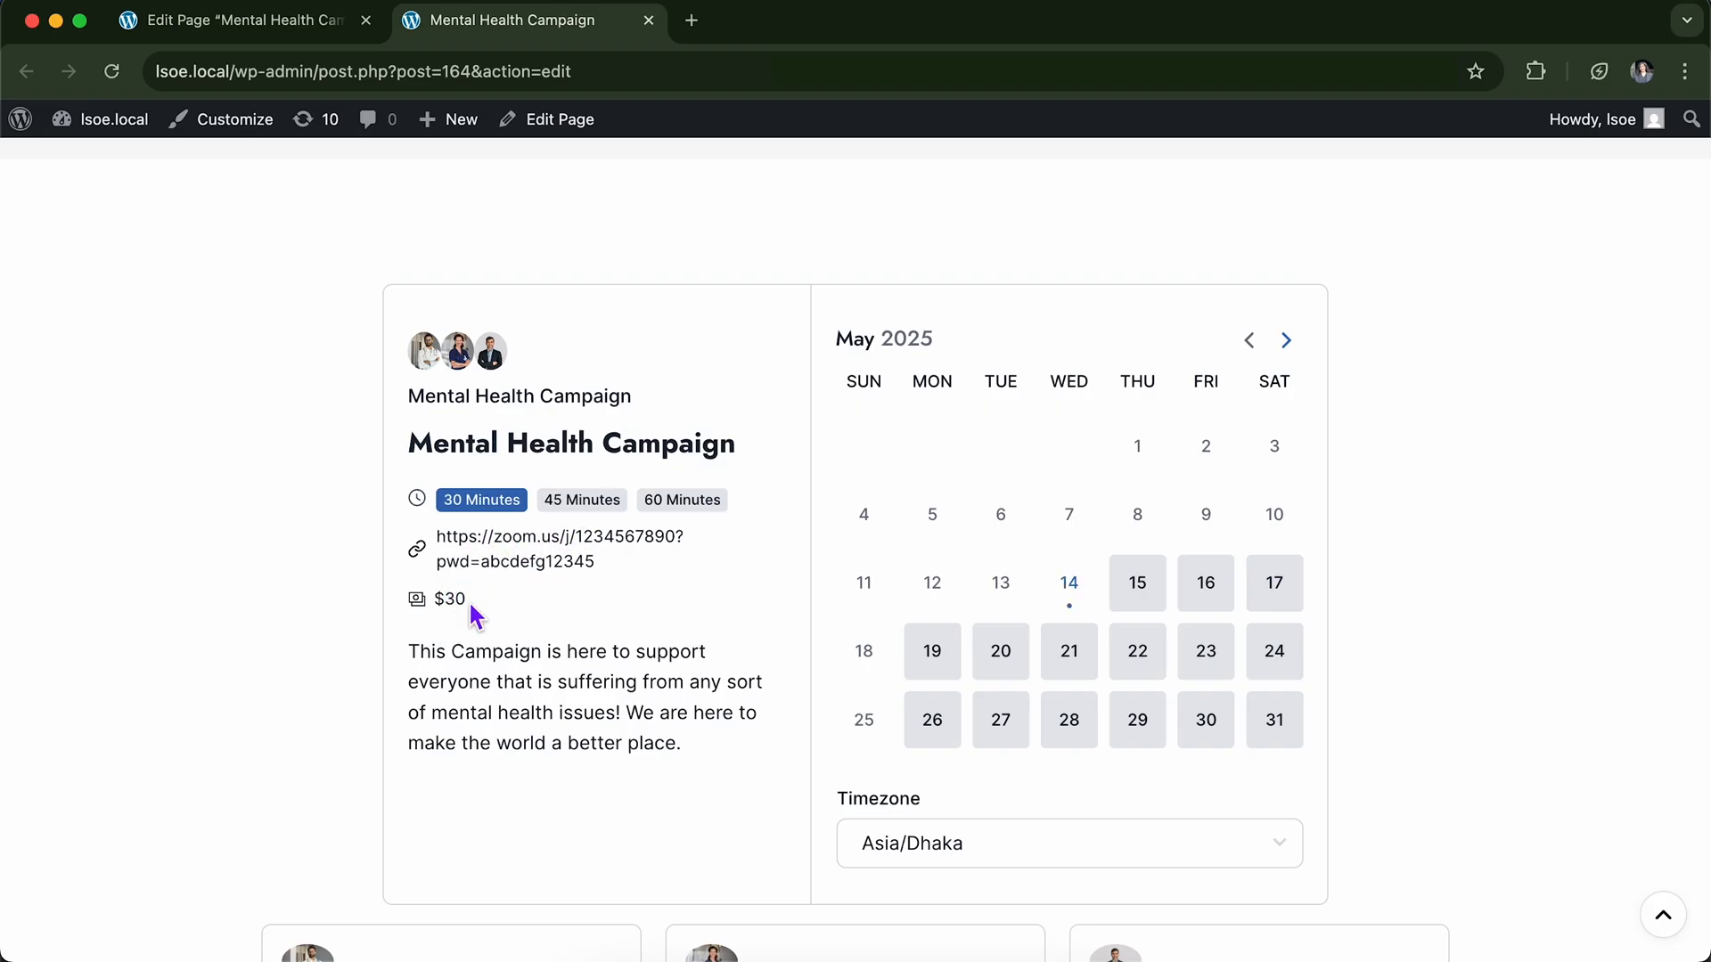
click(585, 502)
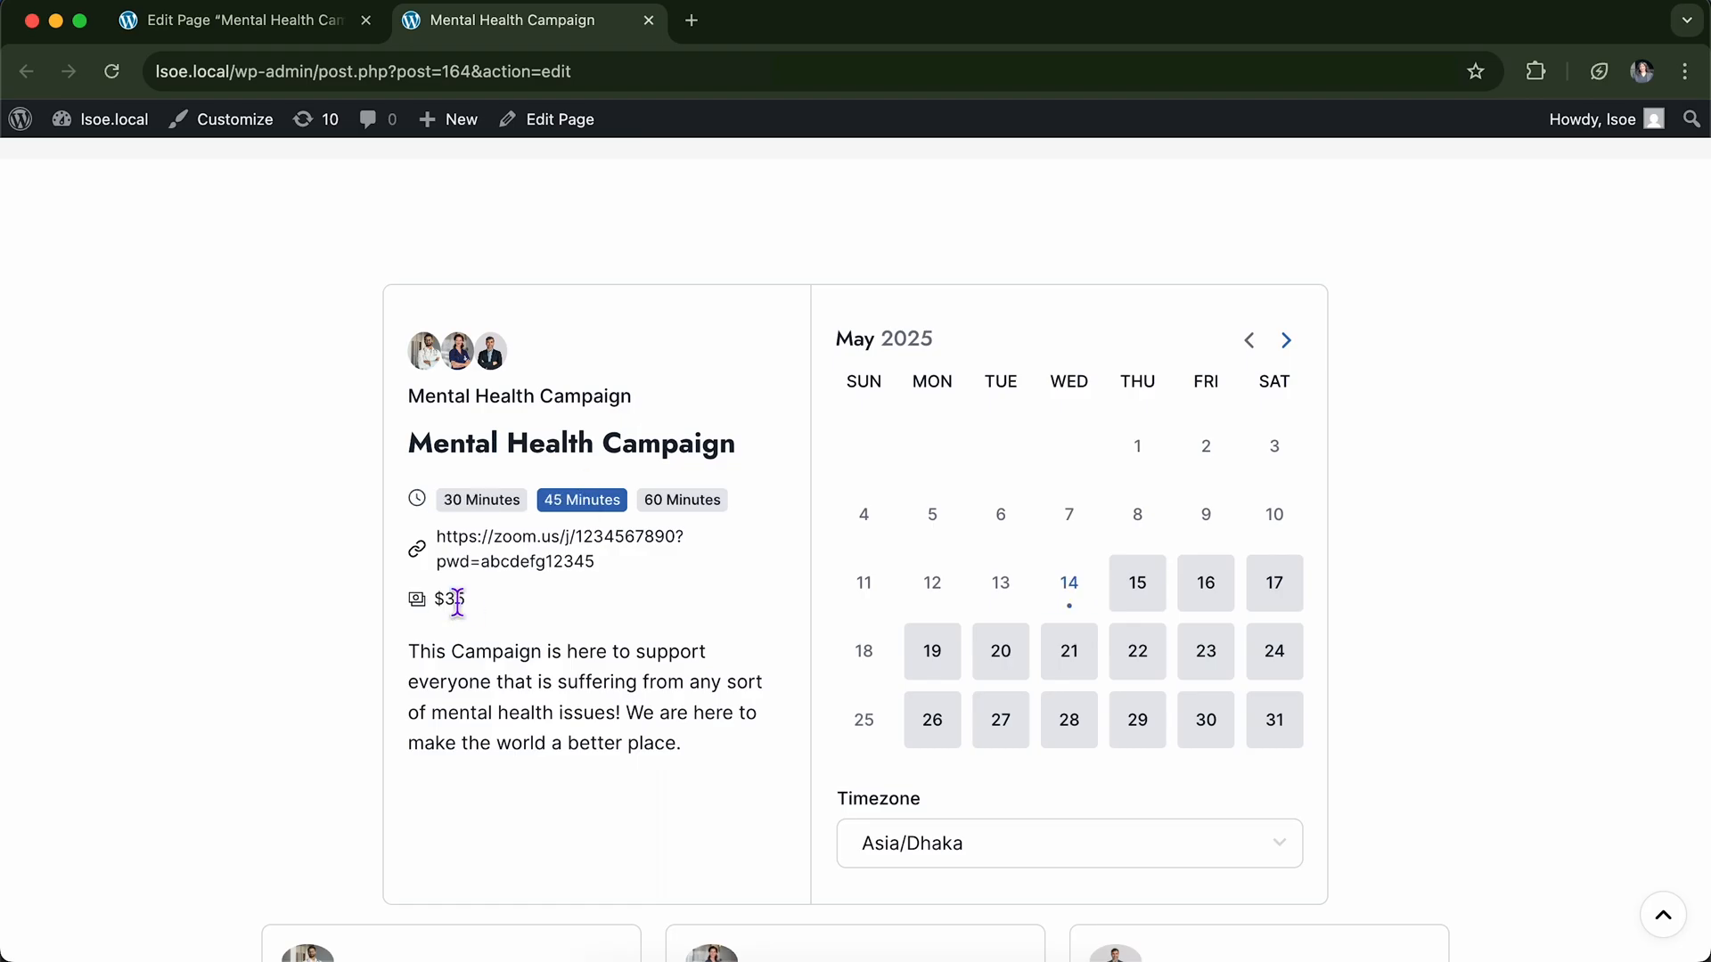
click(473, 506)
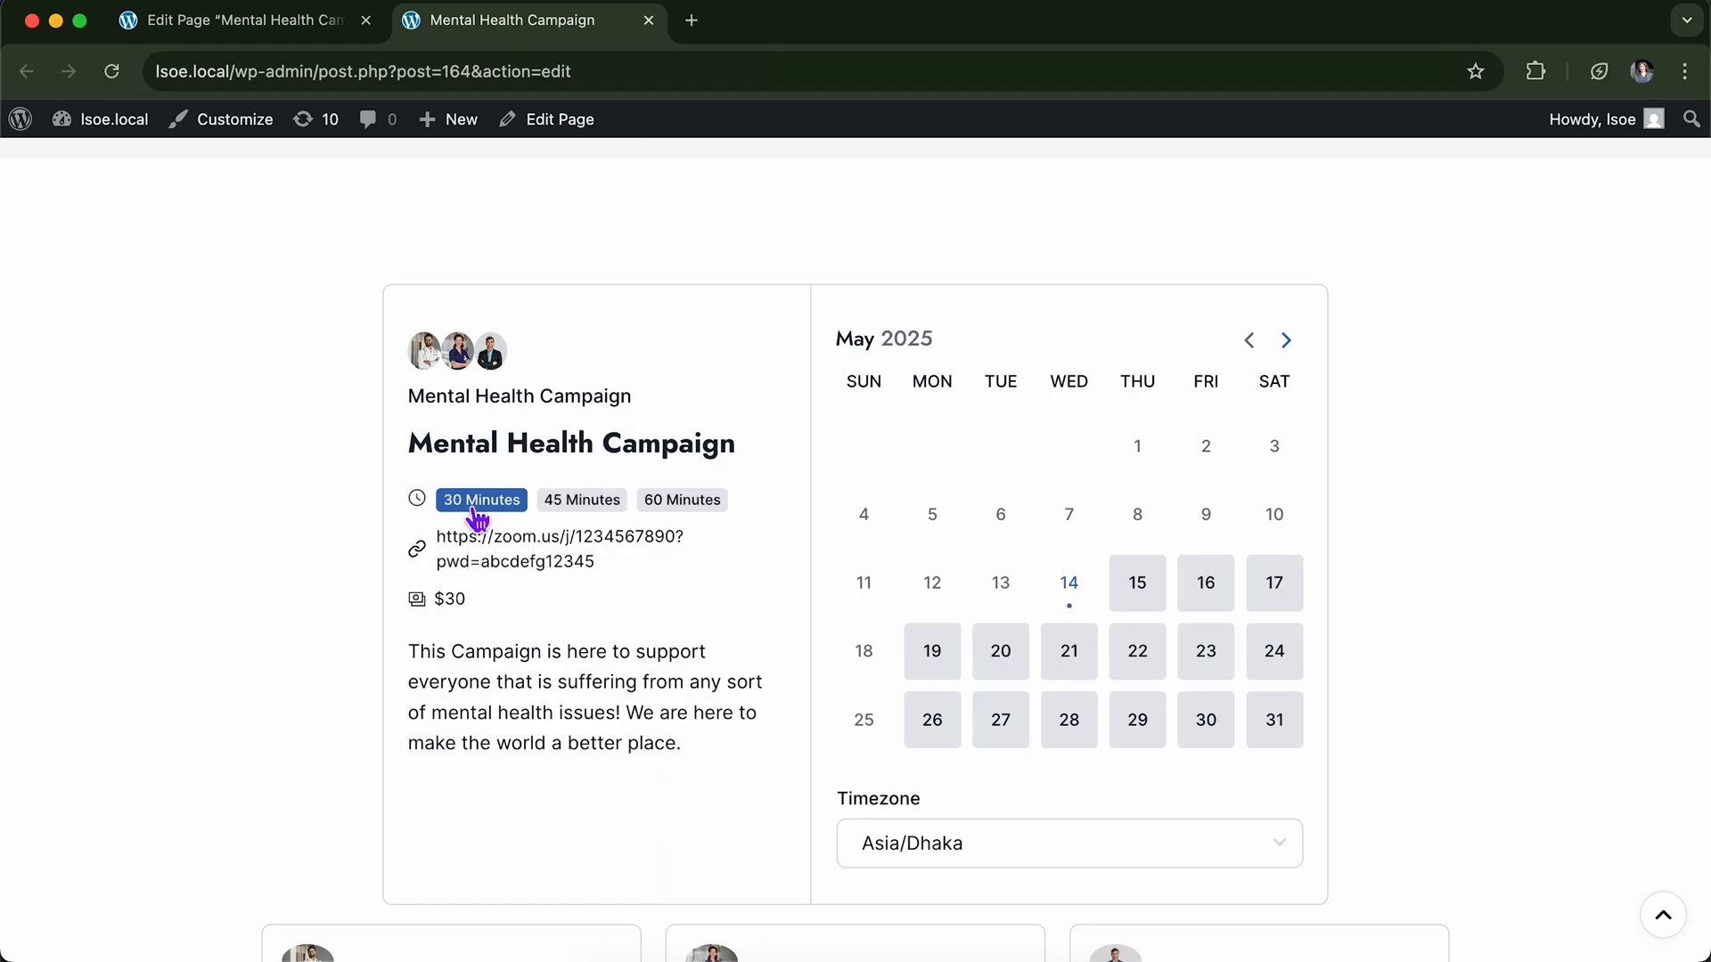
Select the 60 Minutes duration and the 10:00 PM slot on May 15, 2025, and continue to the booking details.
click(701, 510)
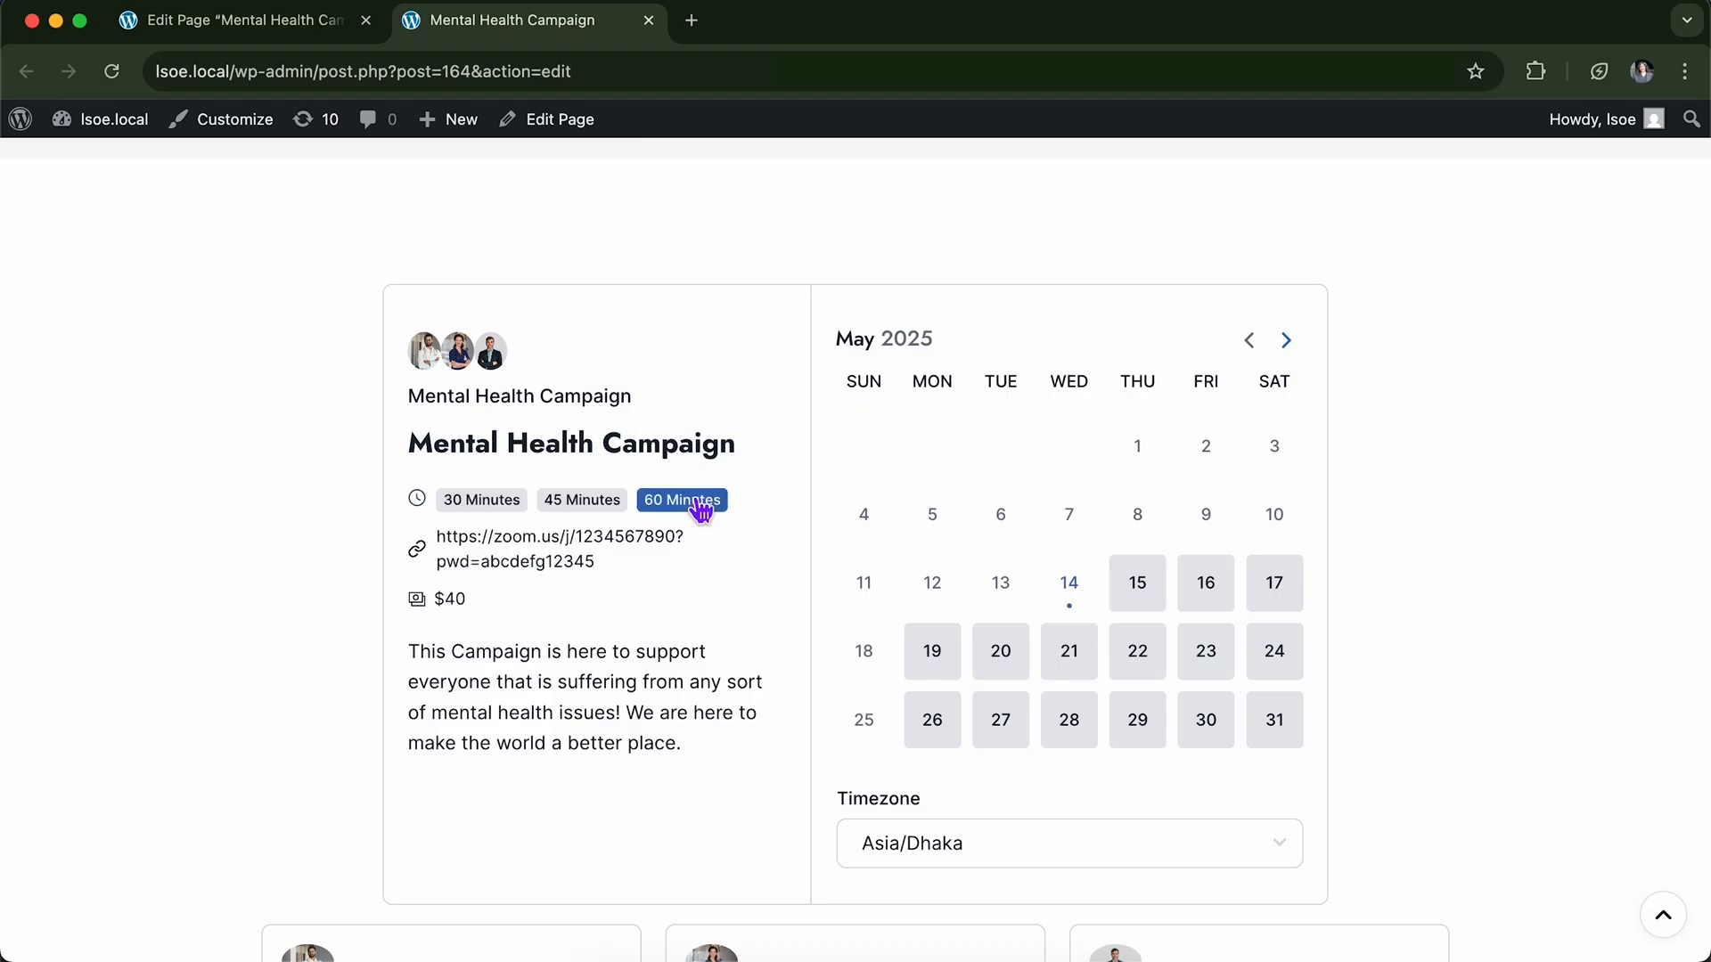
scroll(708, 587, down, 1)
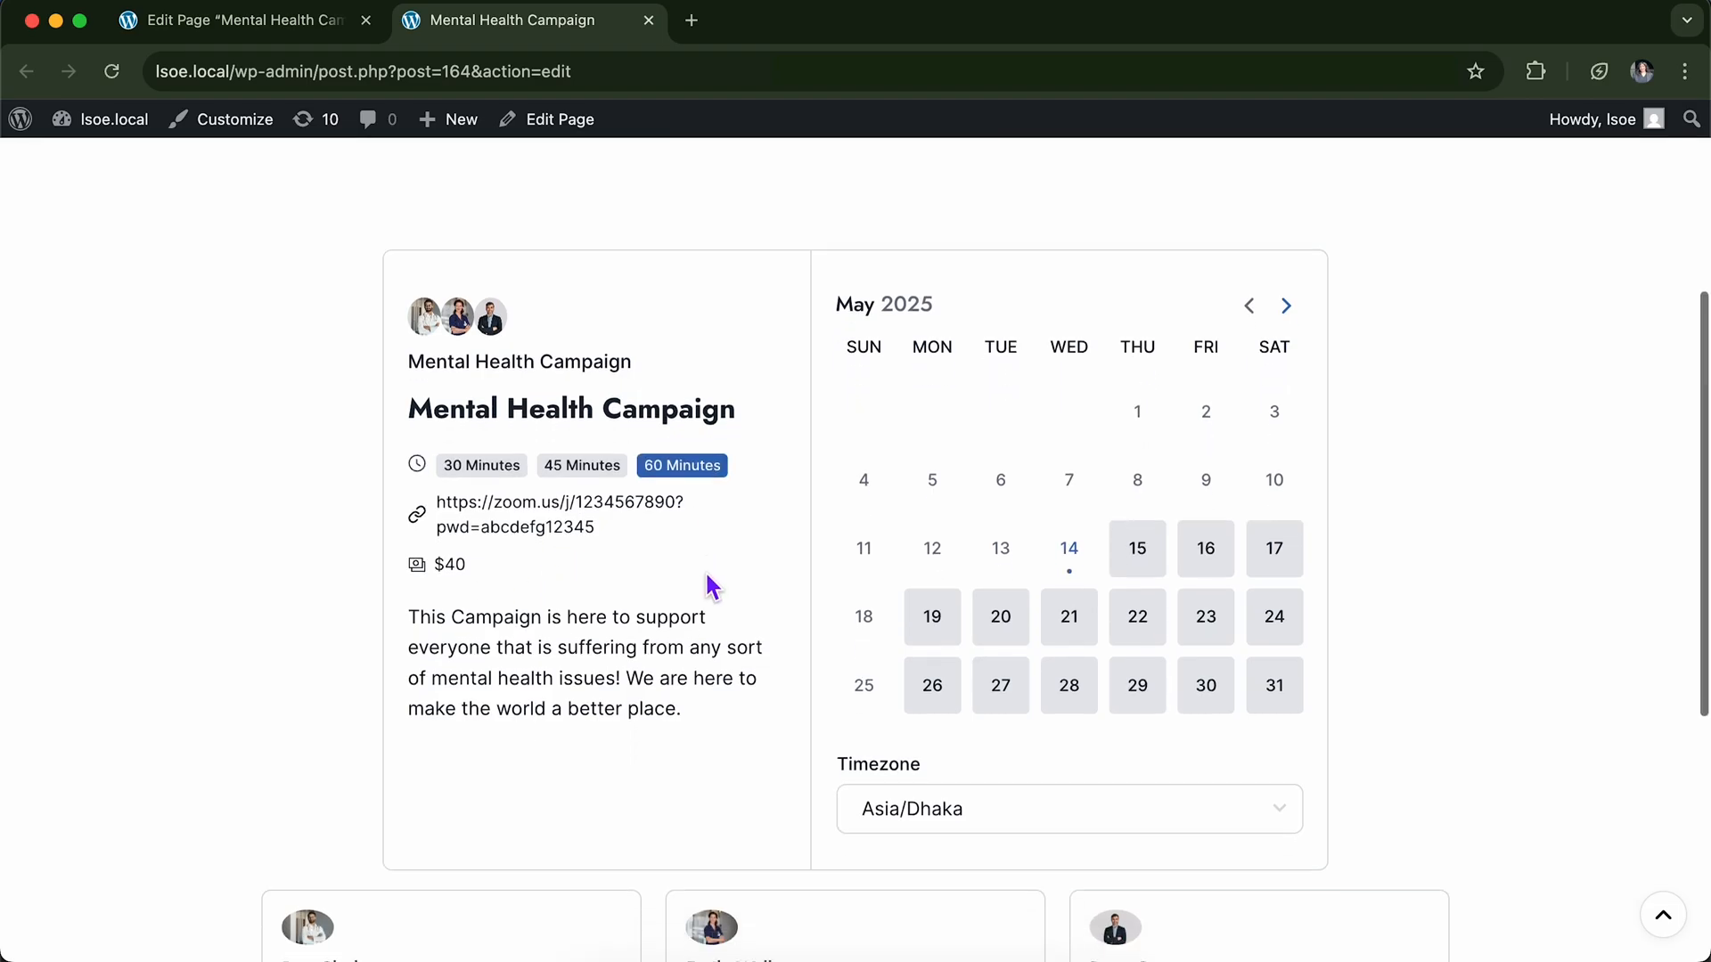
scroll(708, 578, down, 1)
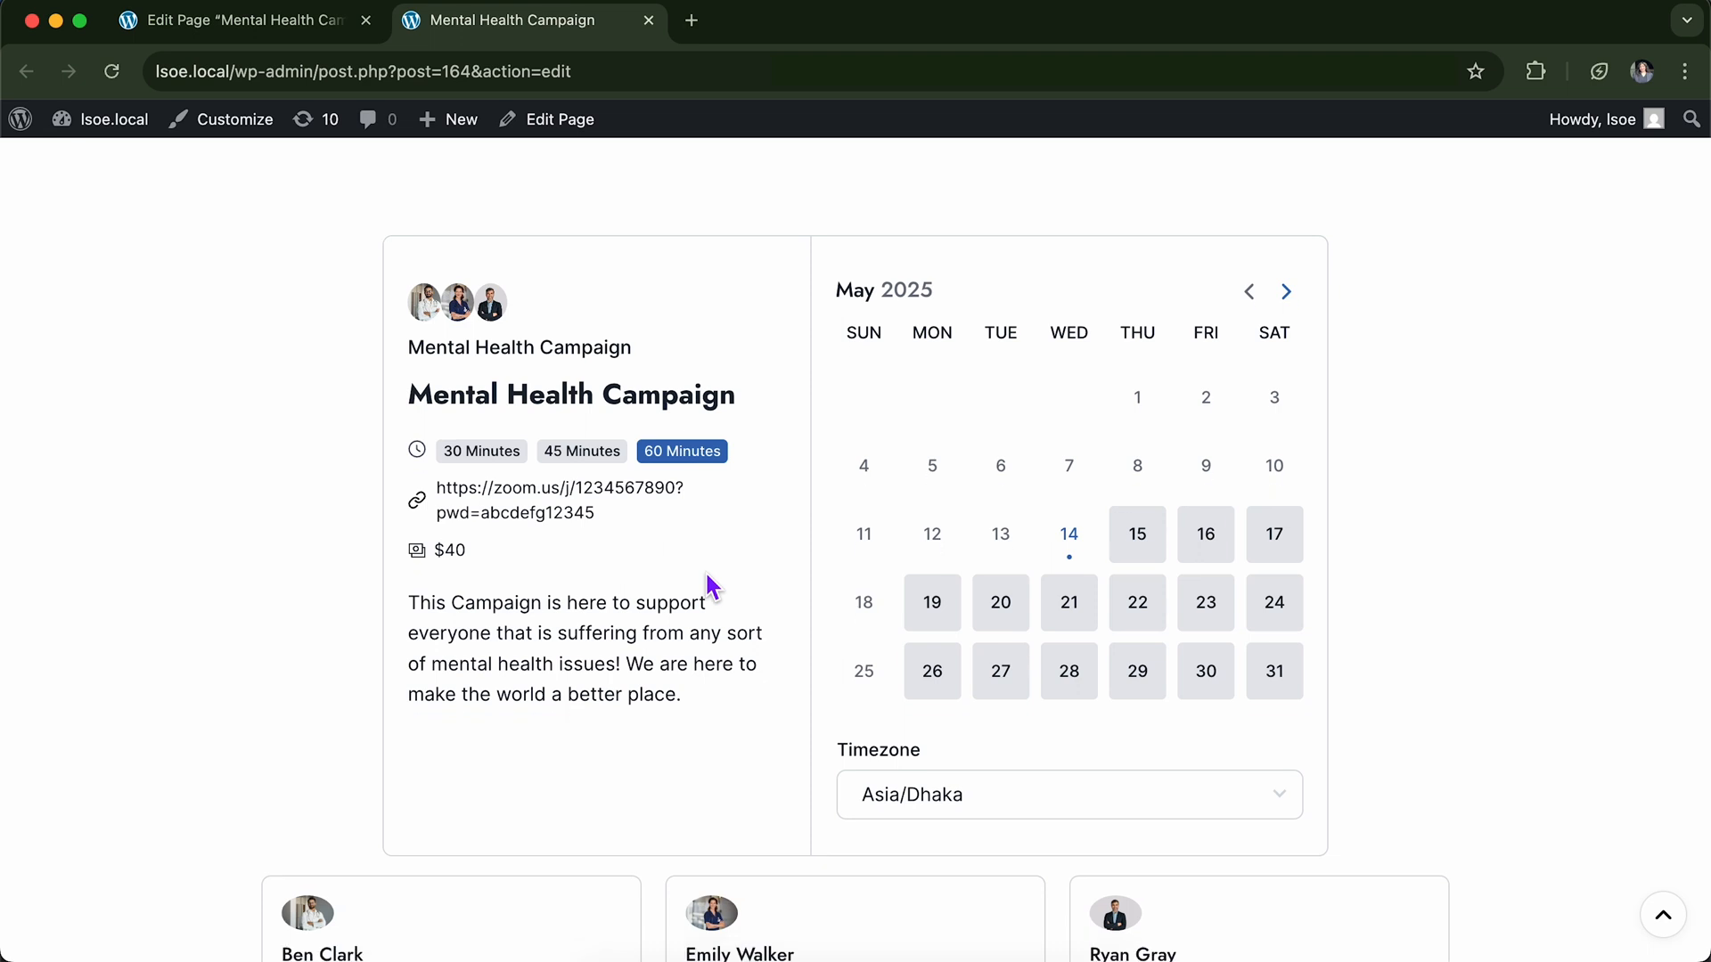
click(1126, 547)
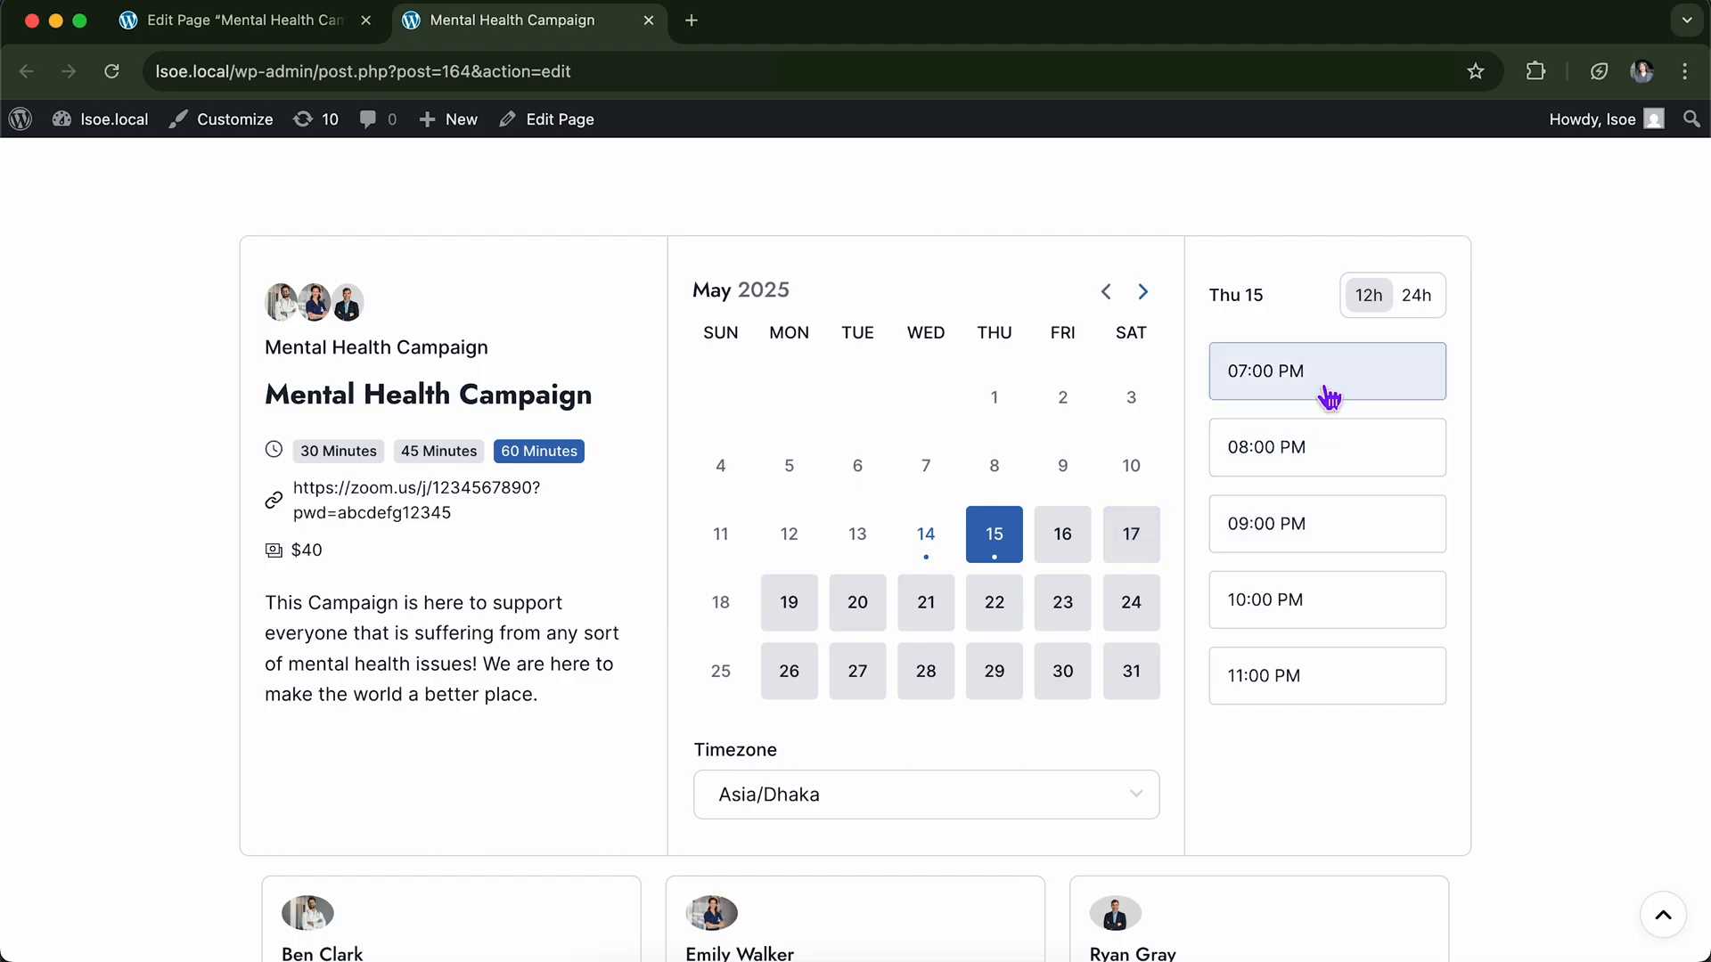
click(1330, 396)
click(1327, 456)
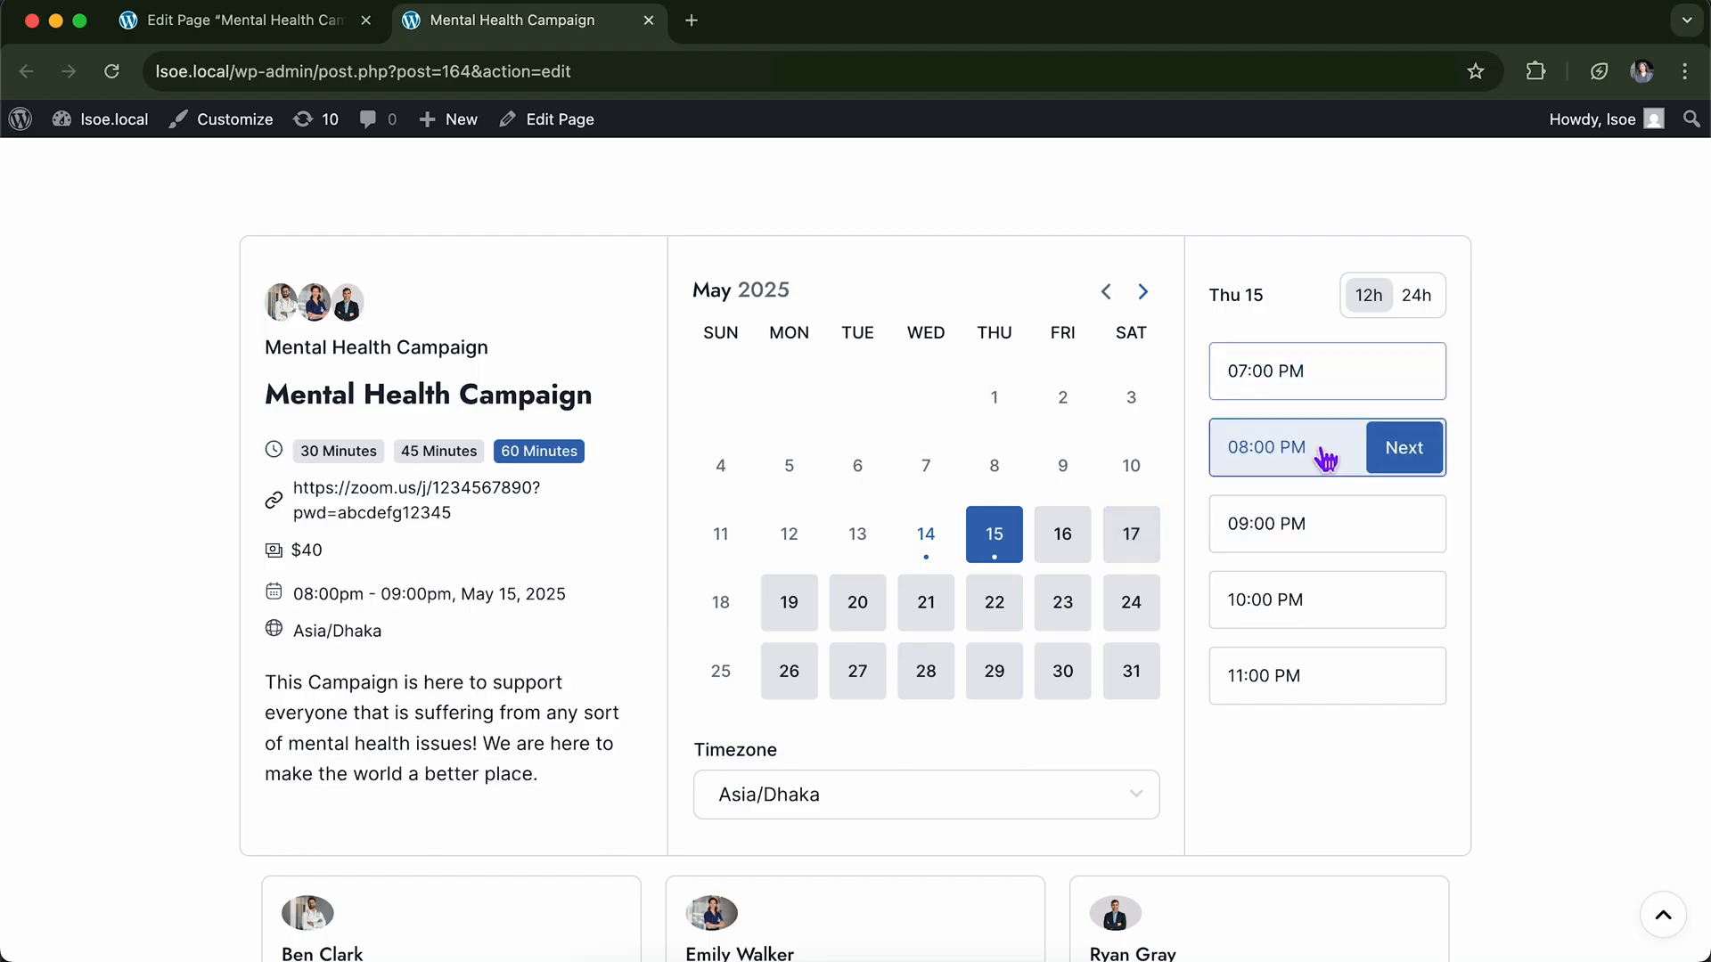
click(1325, 517)
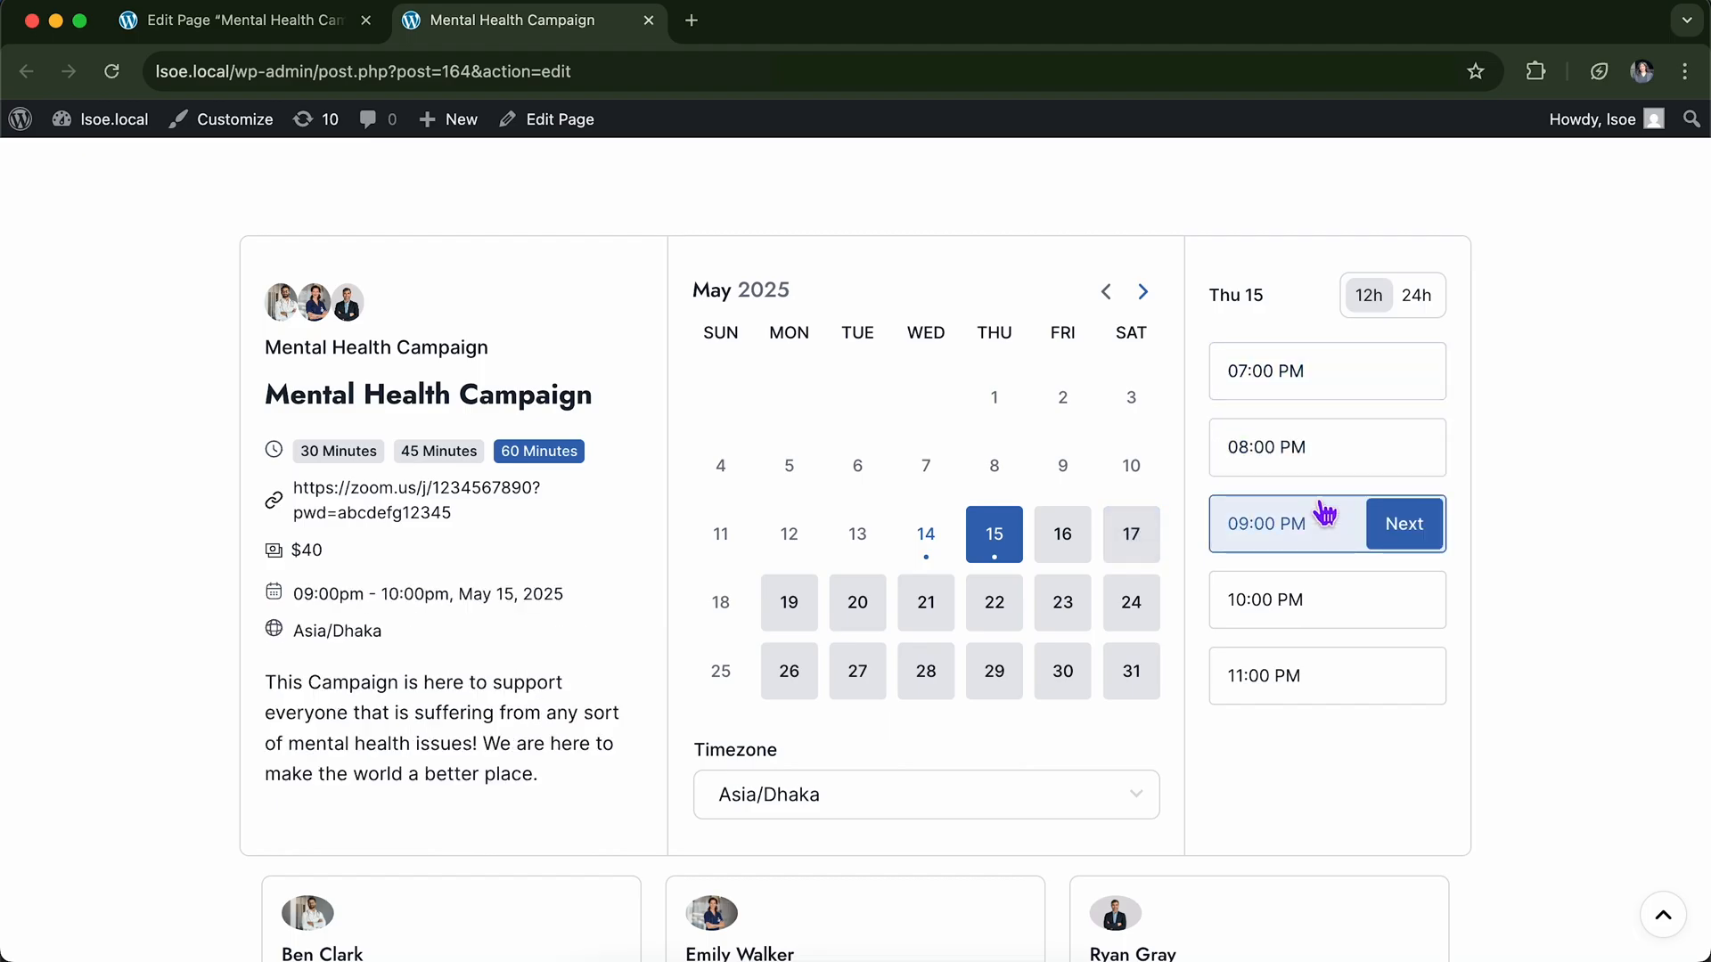
click(1328, 590)
scroll(1377, 571, down, 1)
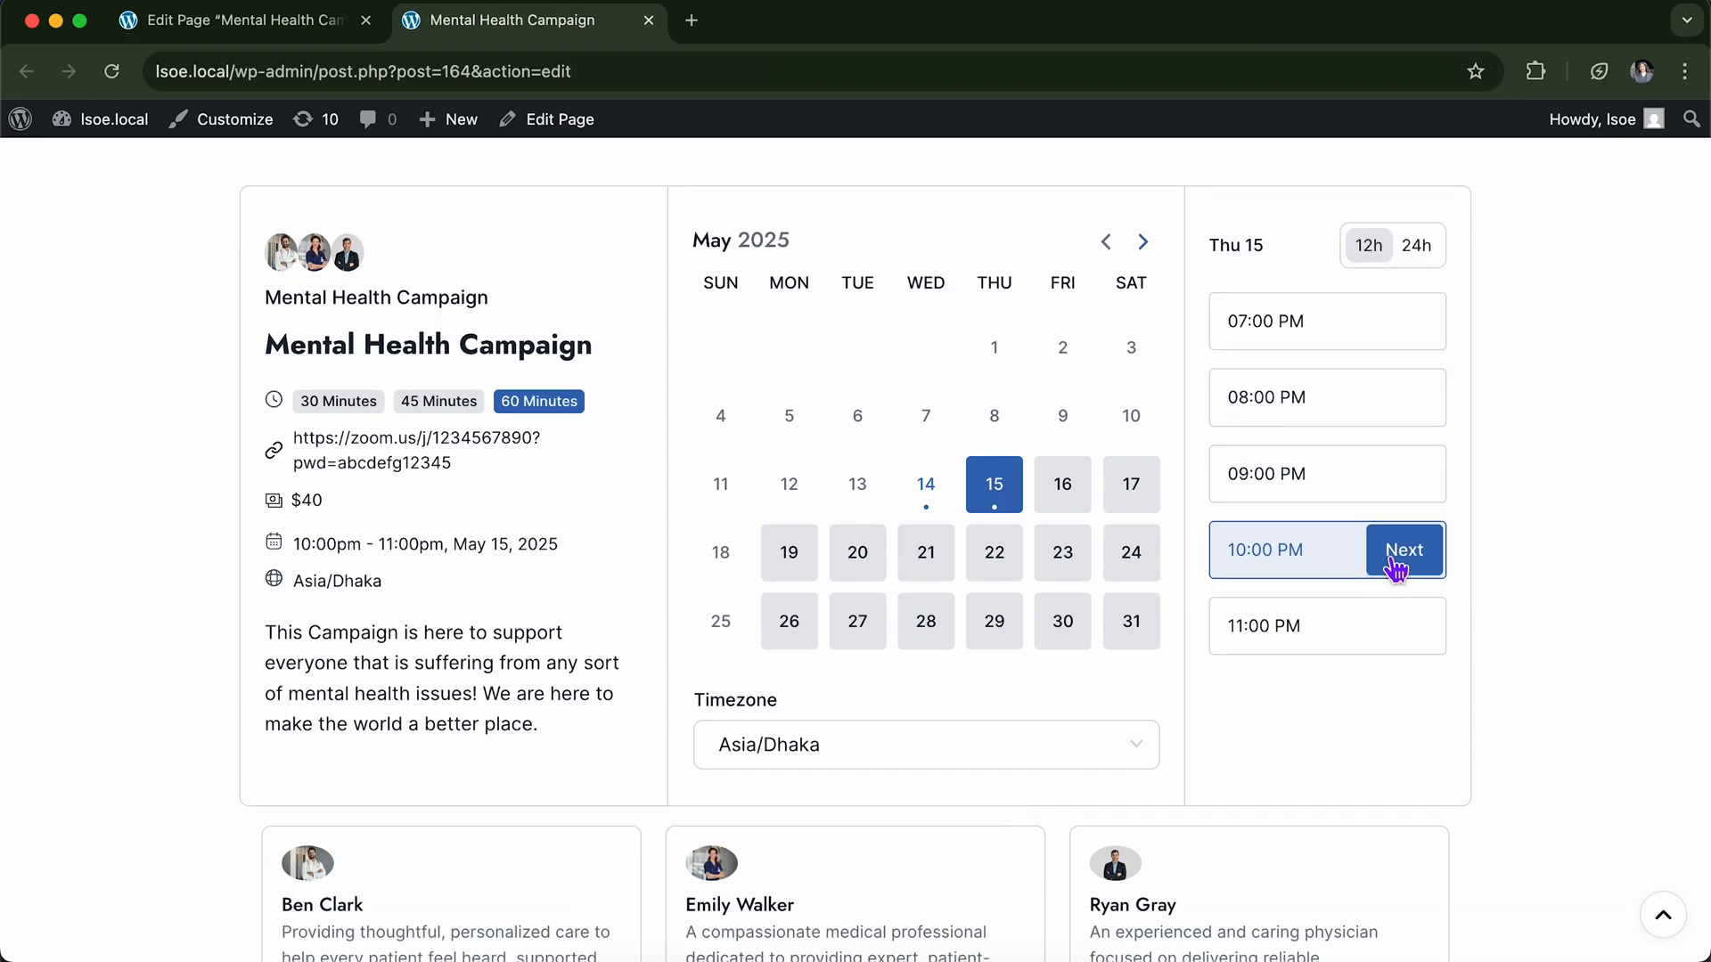
click(1404, 560)
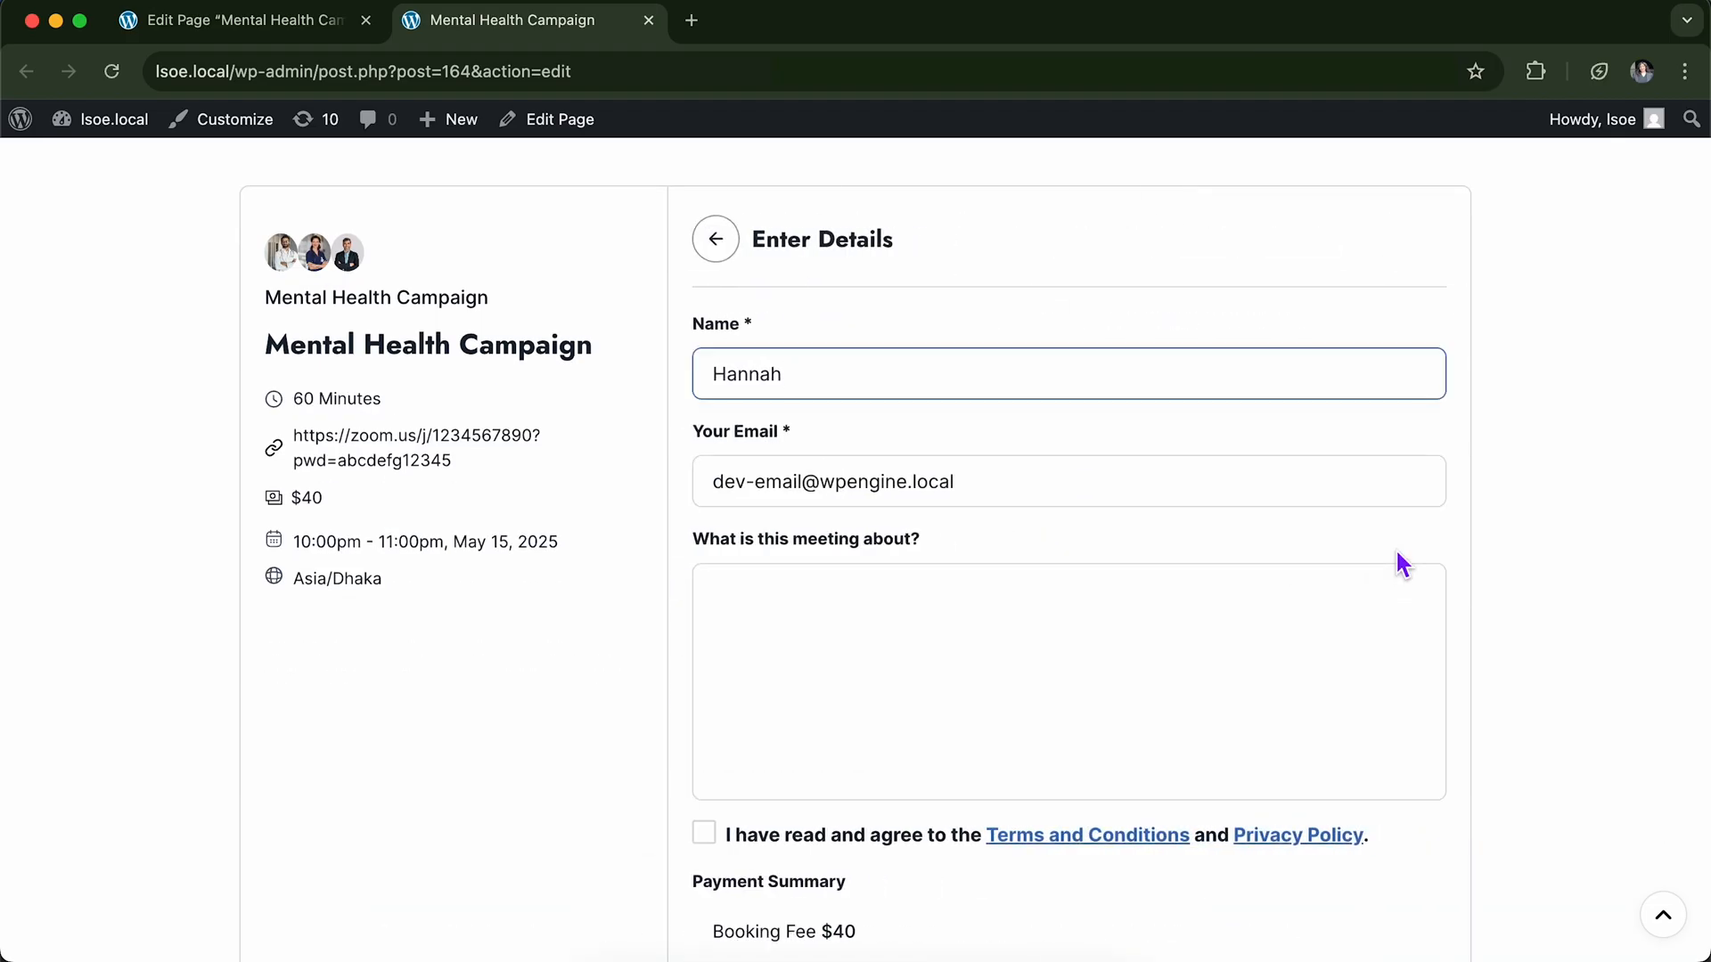
Review the booking details form, accept the Terms and Conditions and Privacy Policy, and continue to payments.
key(BackSpace)
text(H)
scroll(831, 394, down, 1)
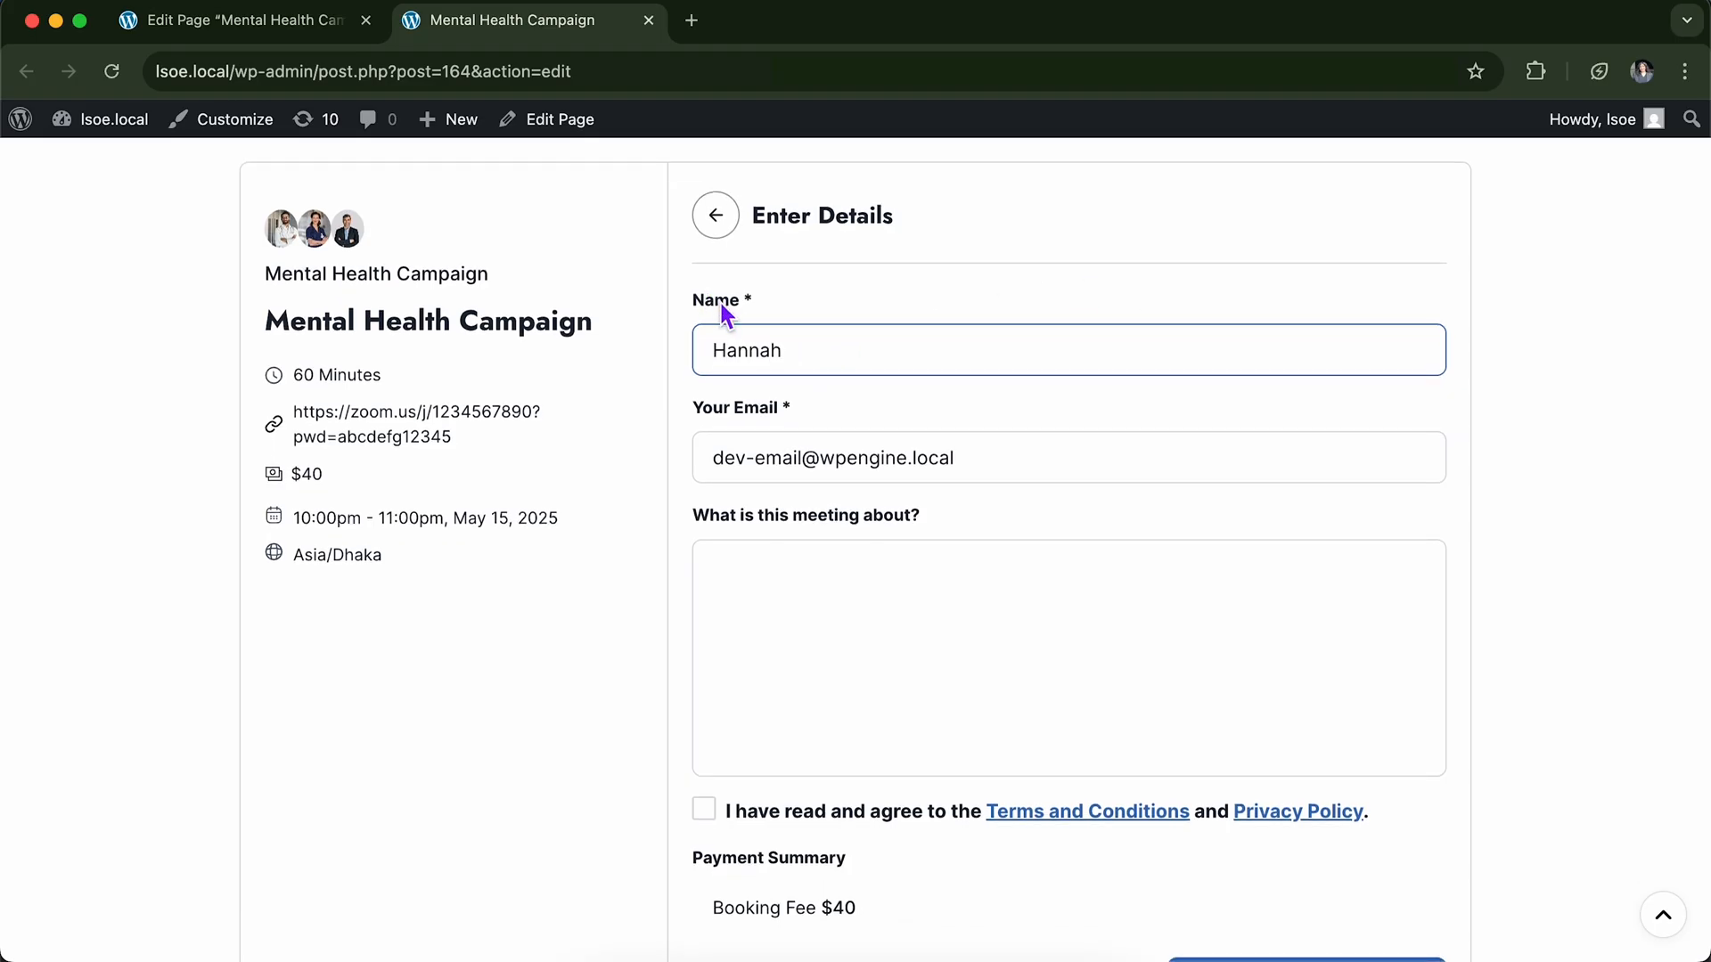
scroll(720, 303, down, 1)
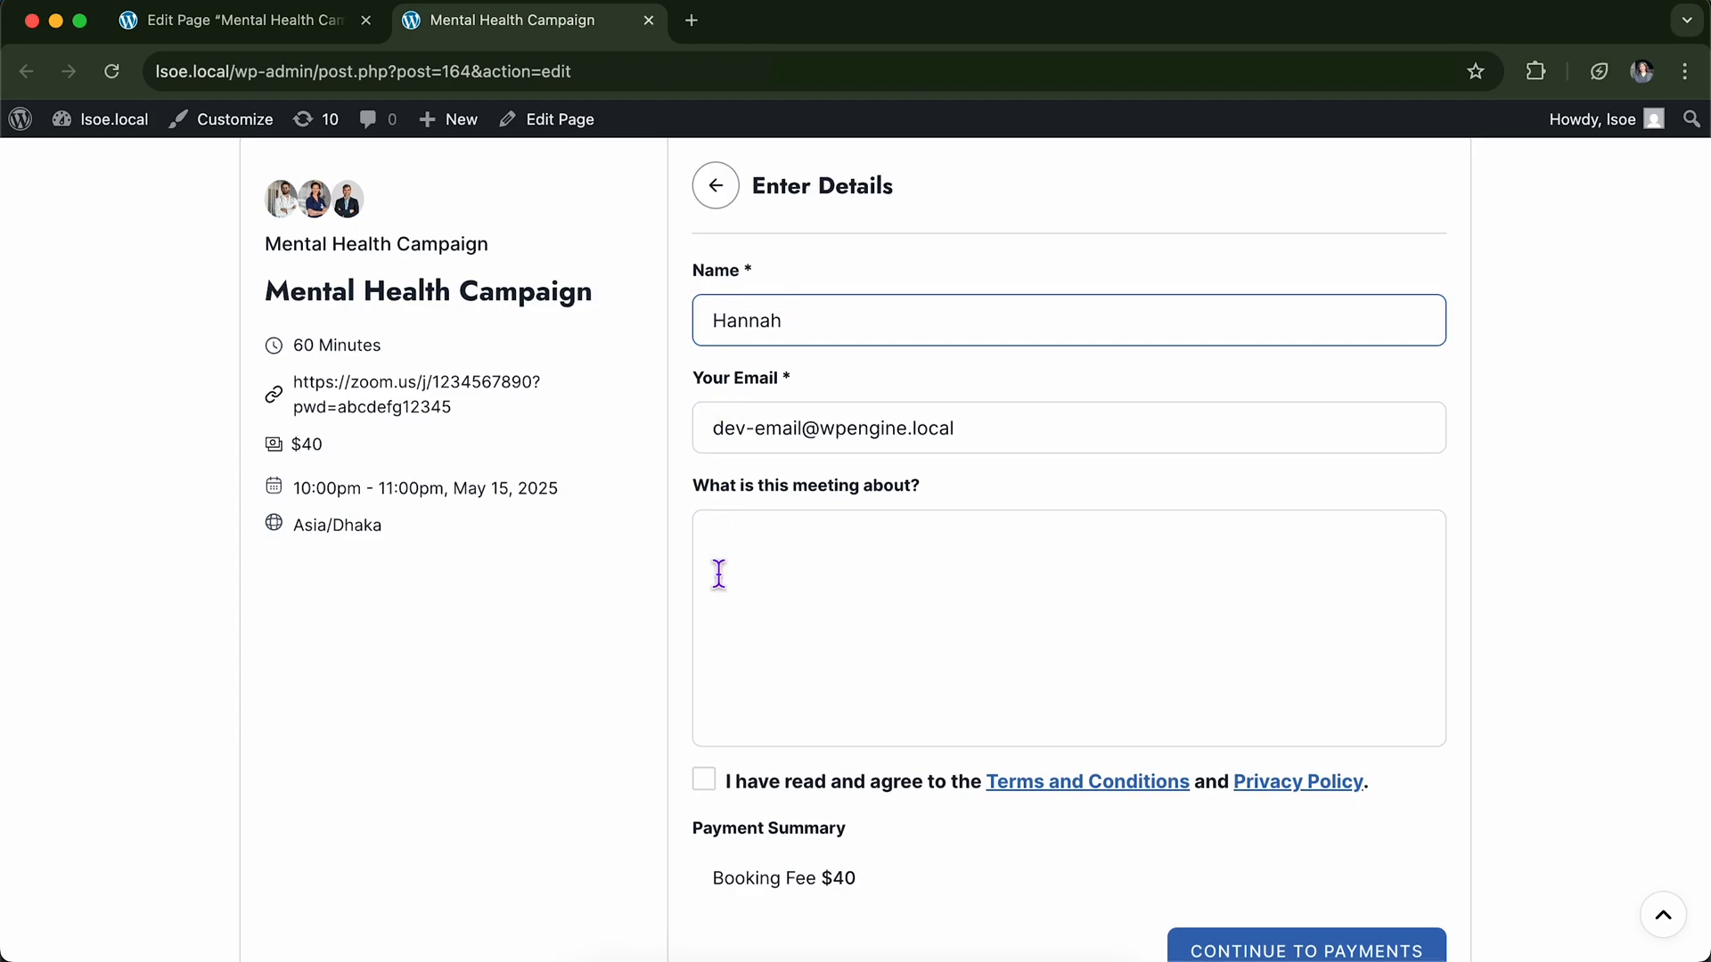
scroll(718, 574, down, 1)
scroll(718, 574, down, 1)
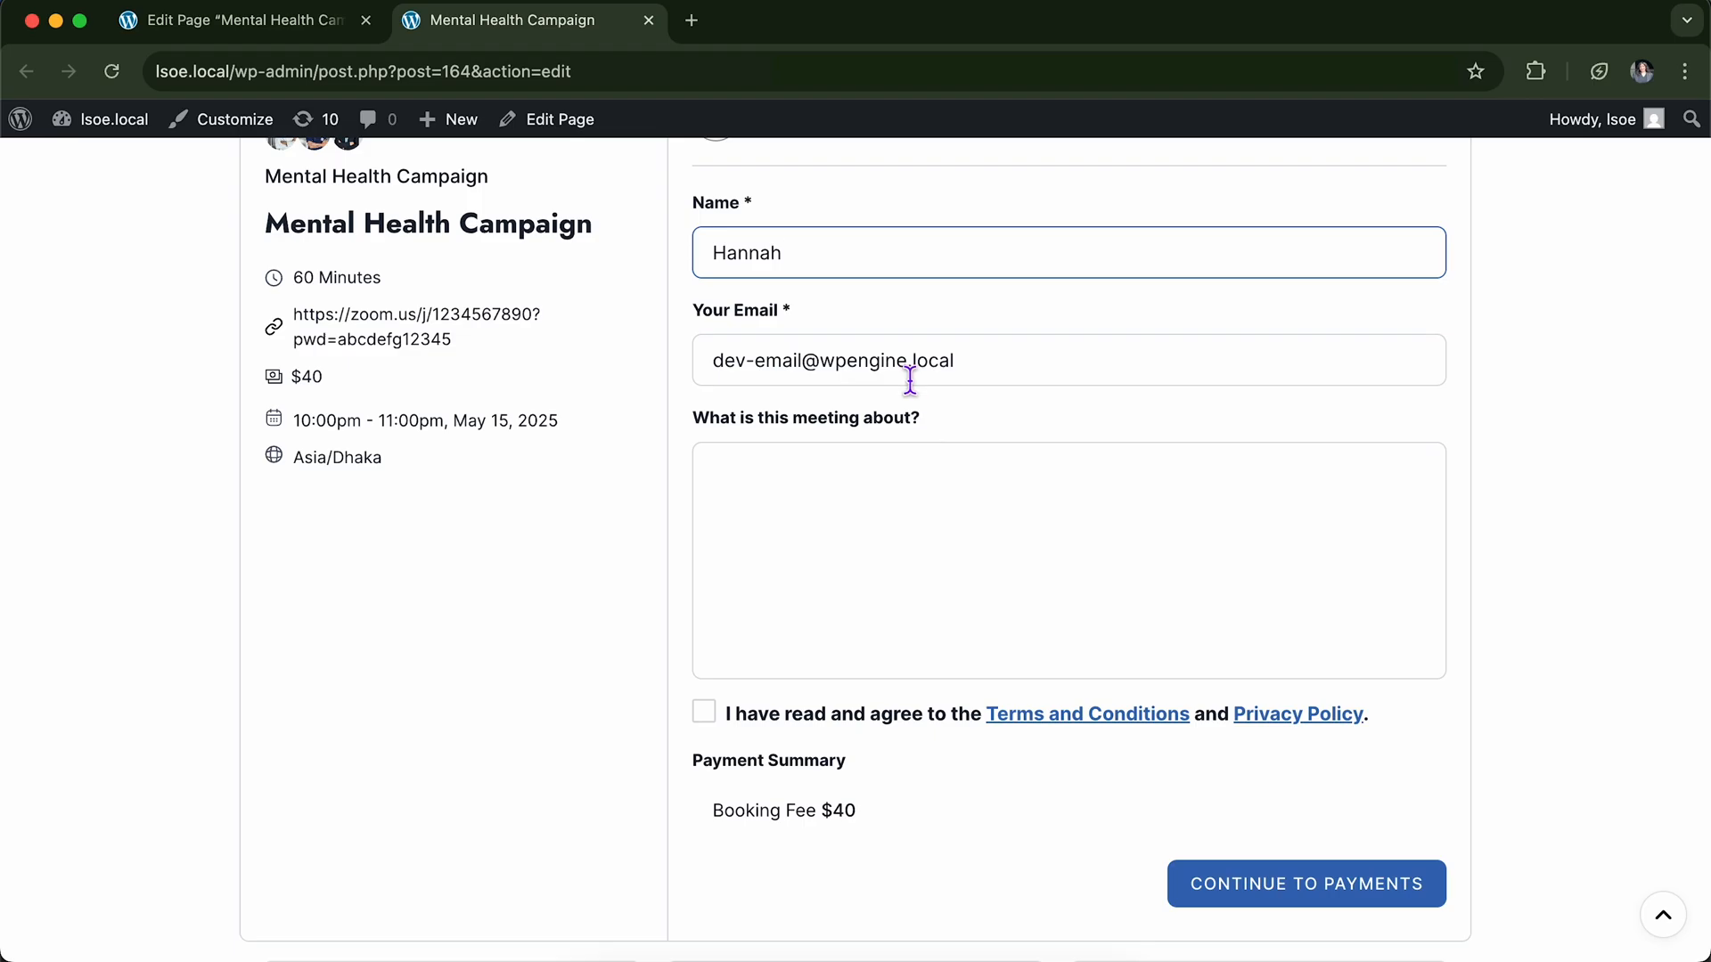
scroll(910, 380, up, 1)
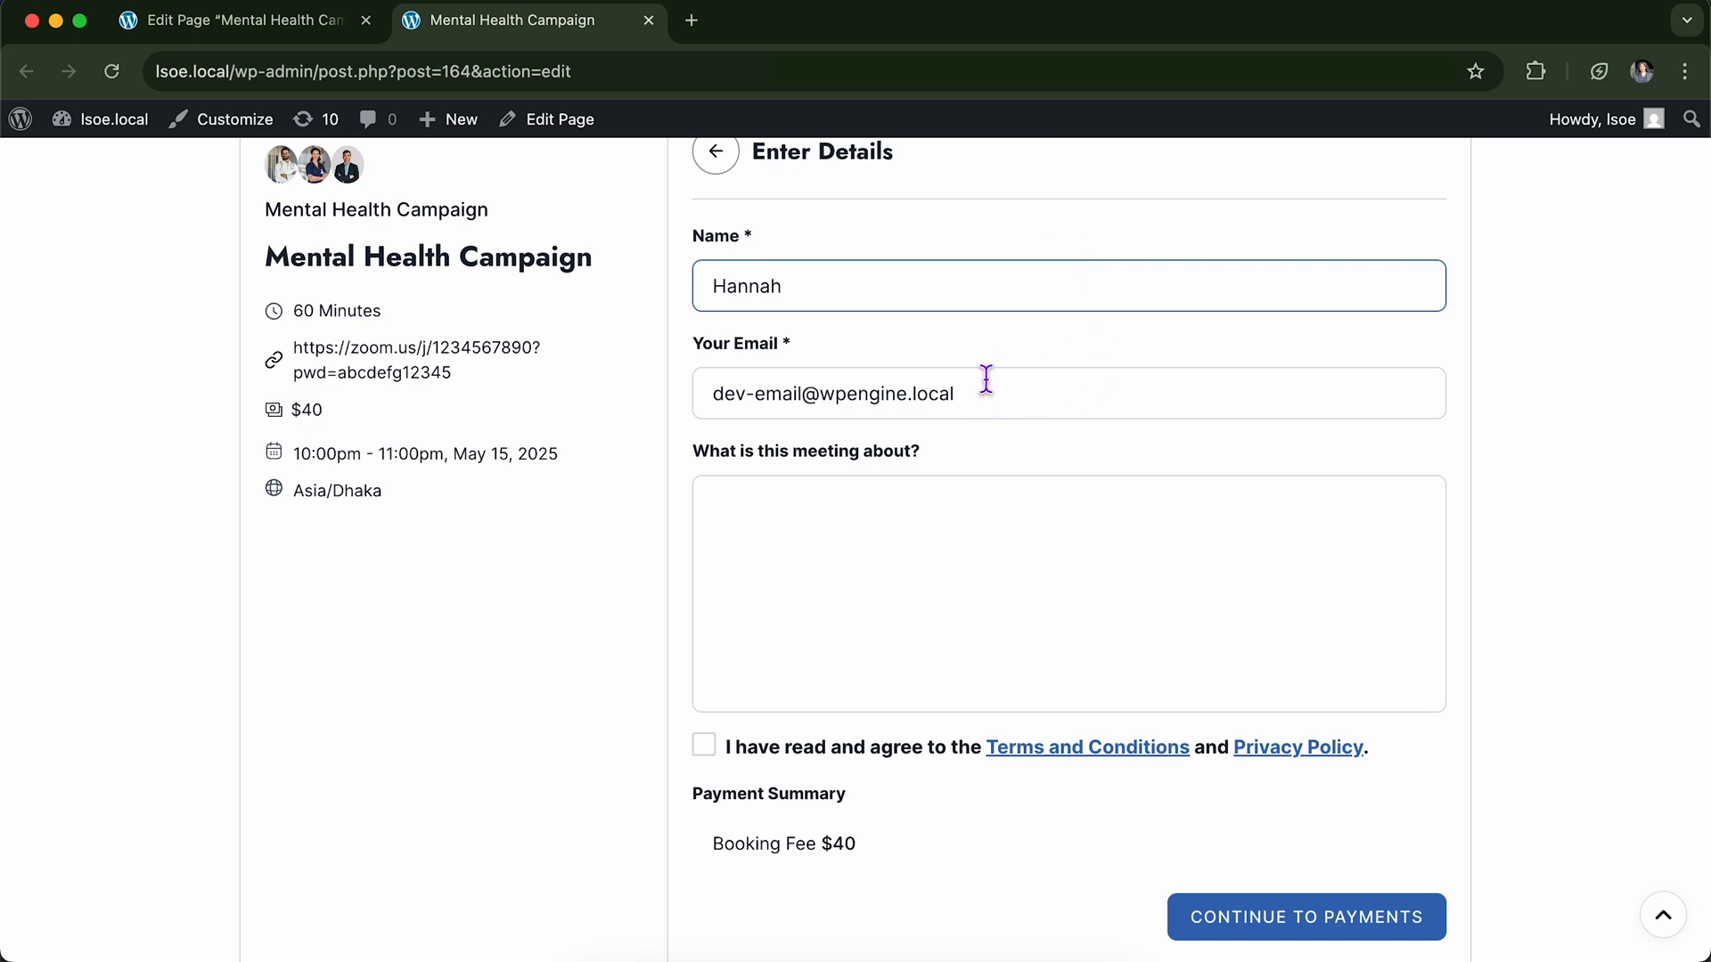
click(711, 754)
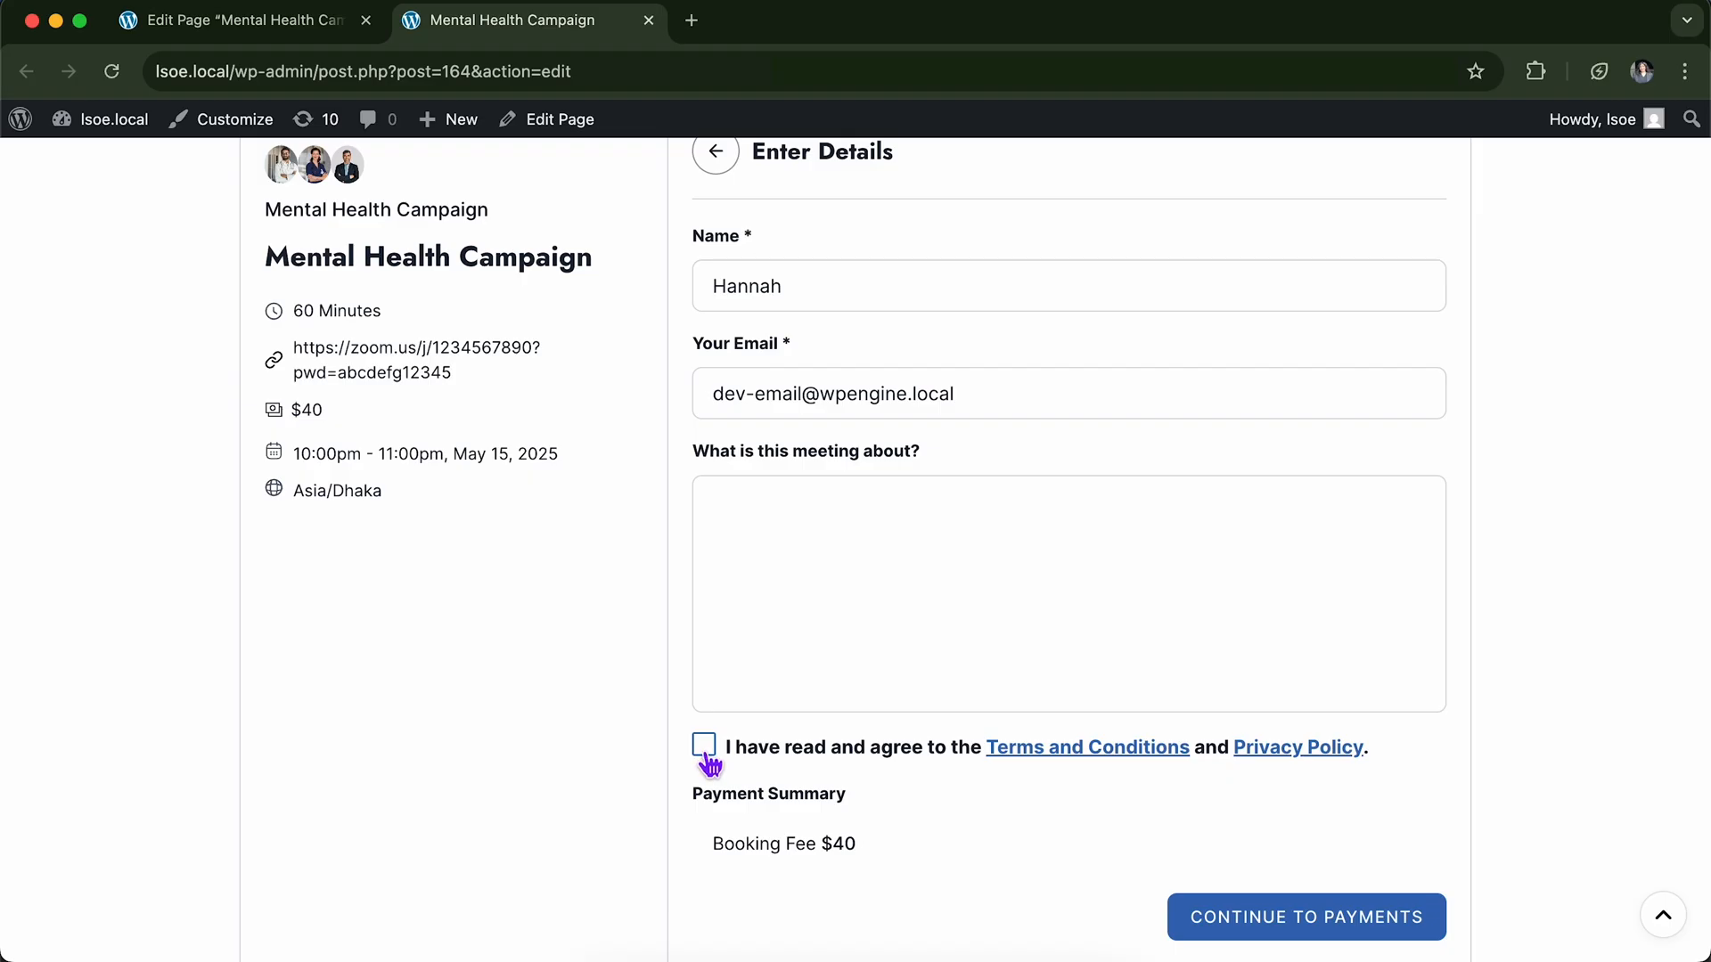
click(706, 756)
scroll(986, 798, down, 2)
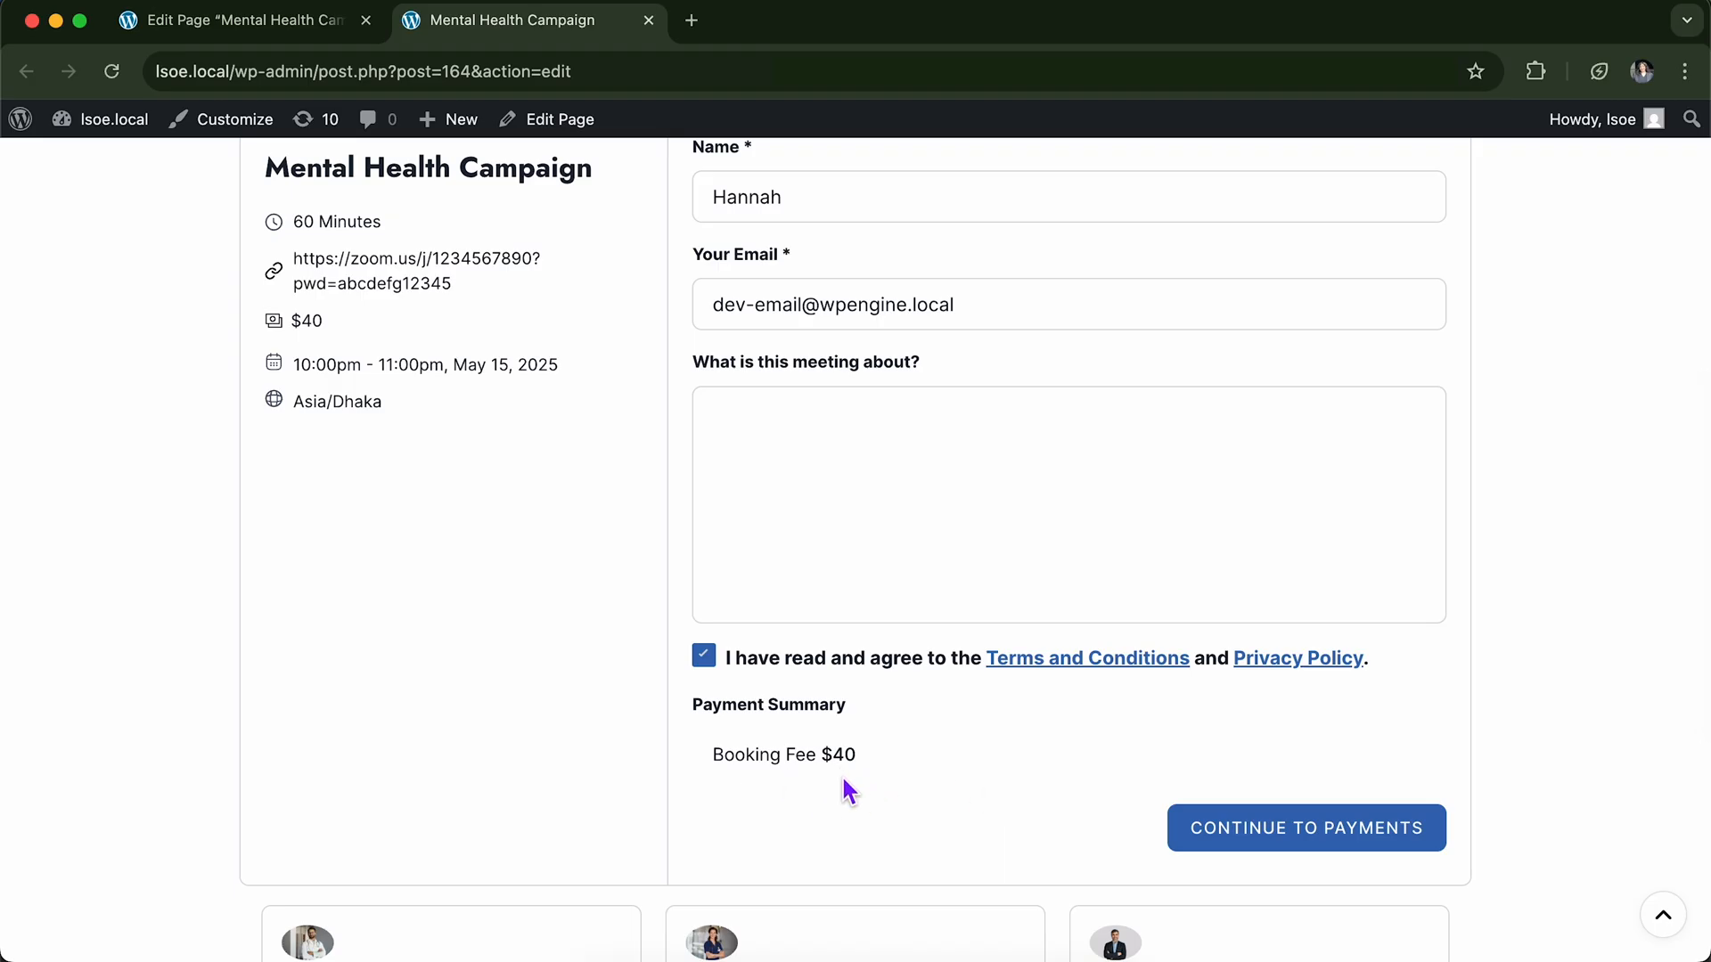
click(1261, 816)
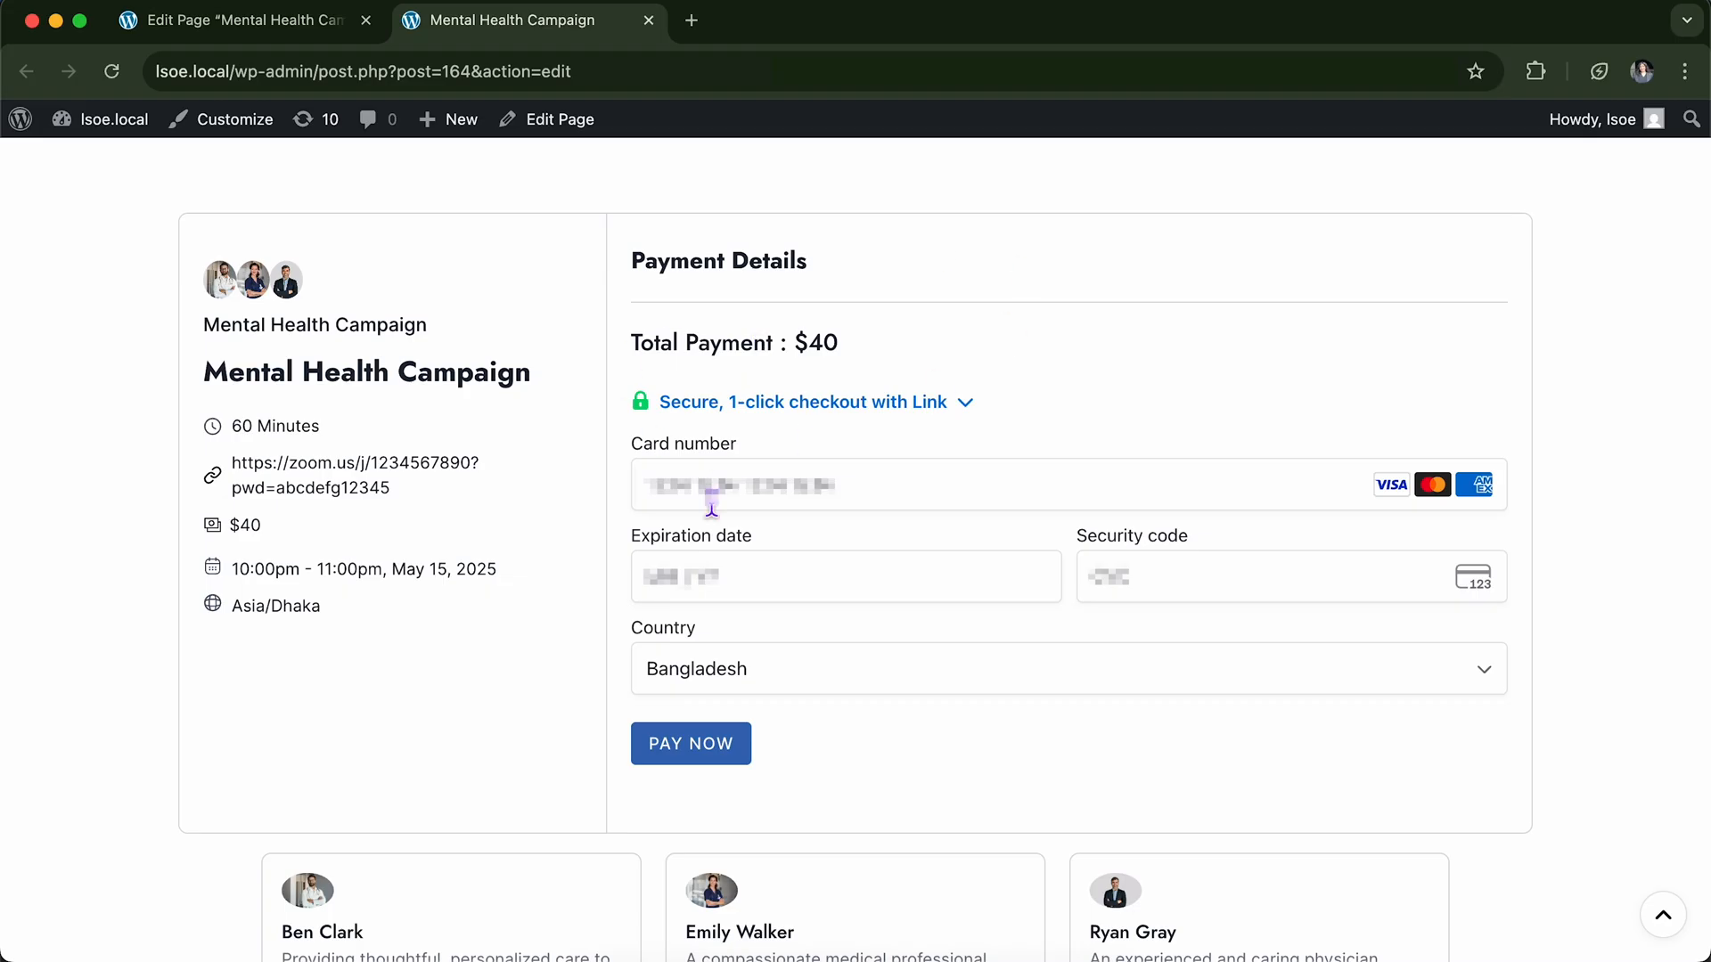
Fill in the card number, expiration date and security code in the payment details, and set the country to France.
click(916, 493)
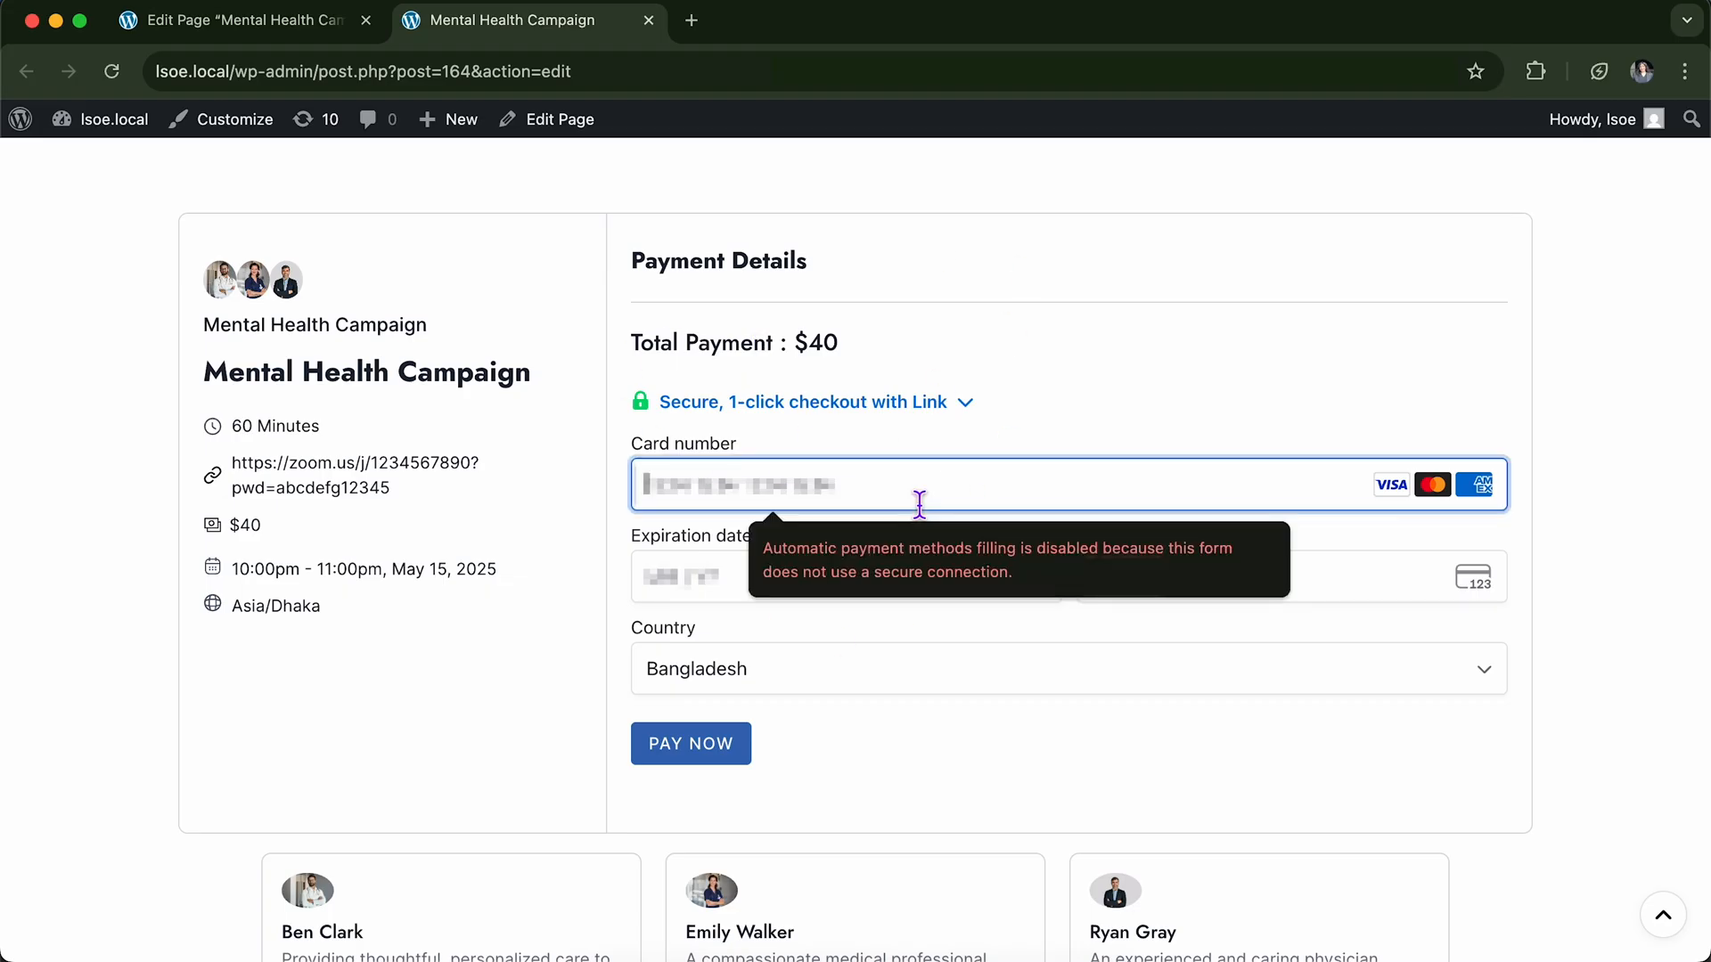
text(4242424242424242)
click(880, 504)
click(839, 593)
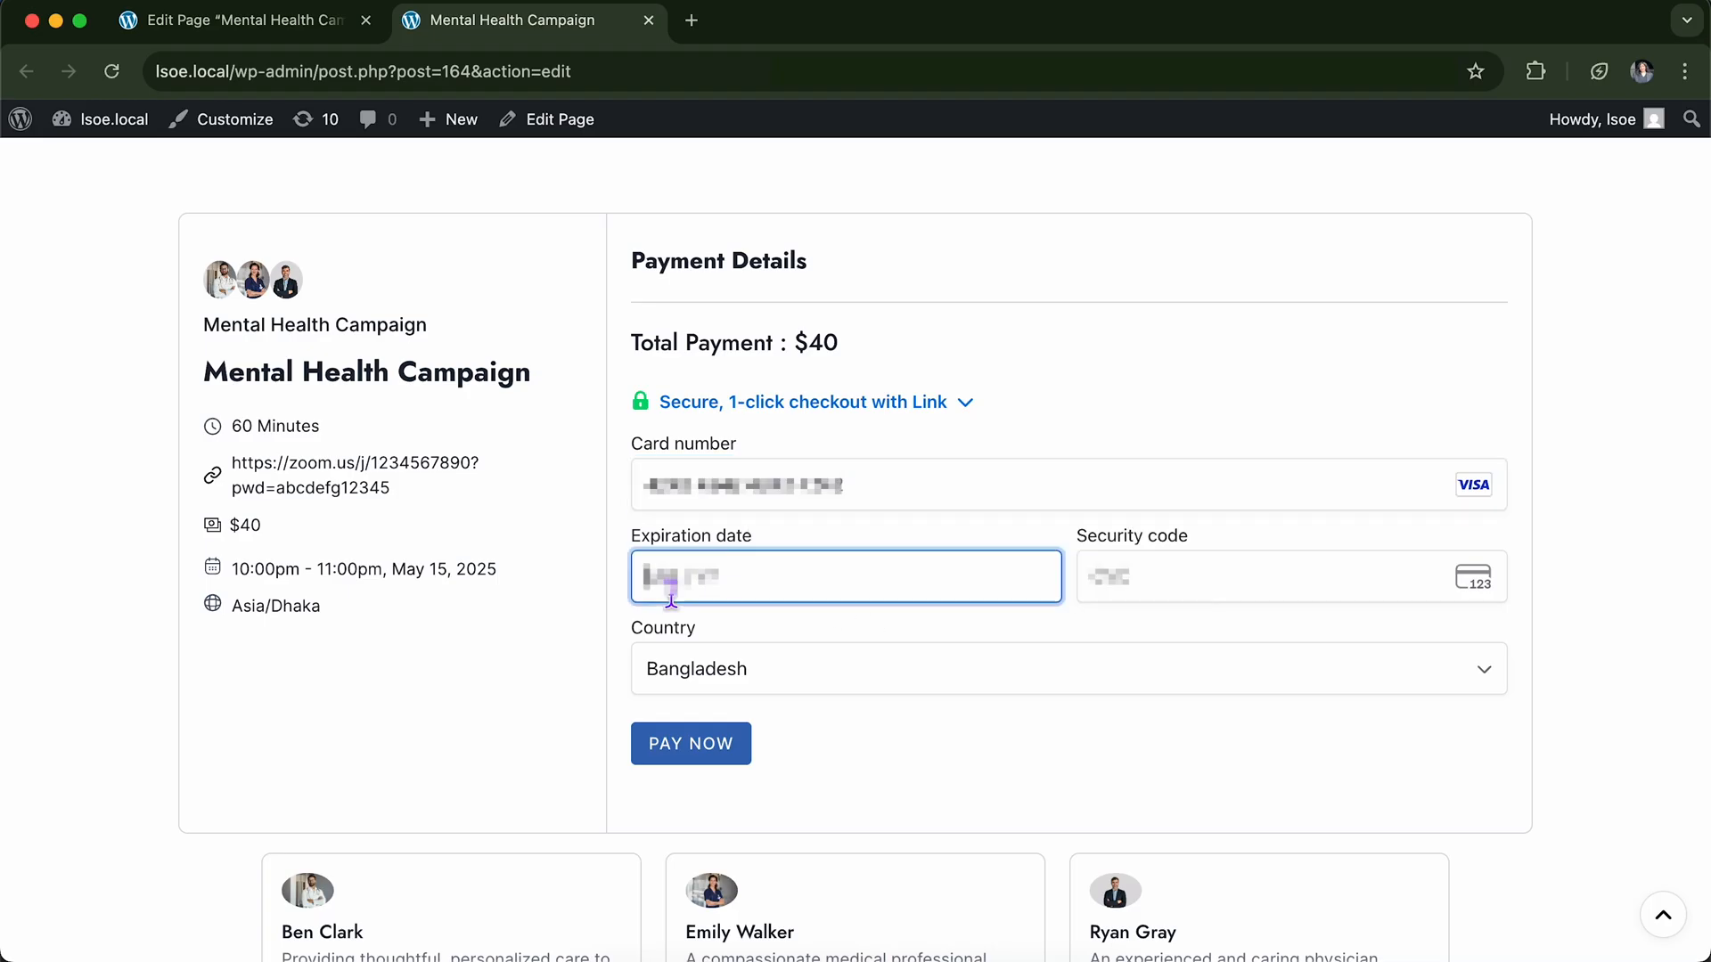
text(123)
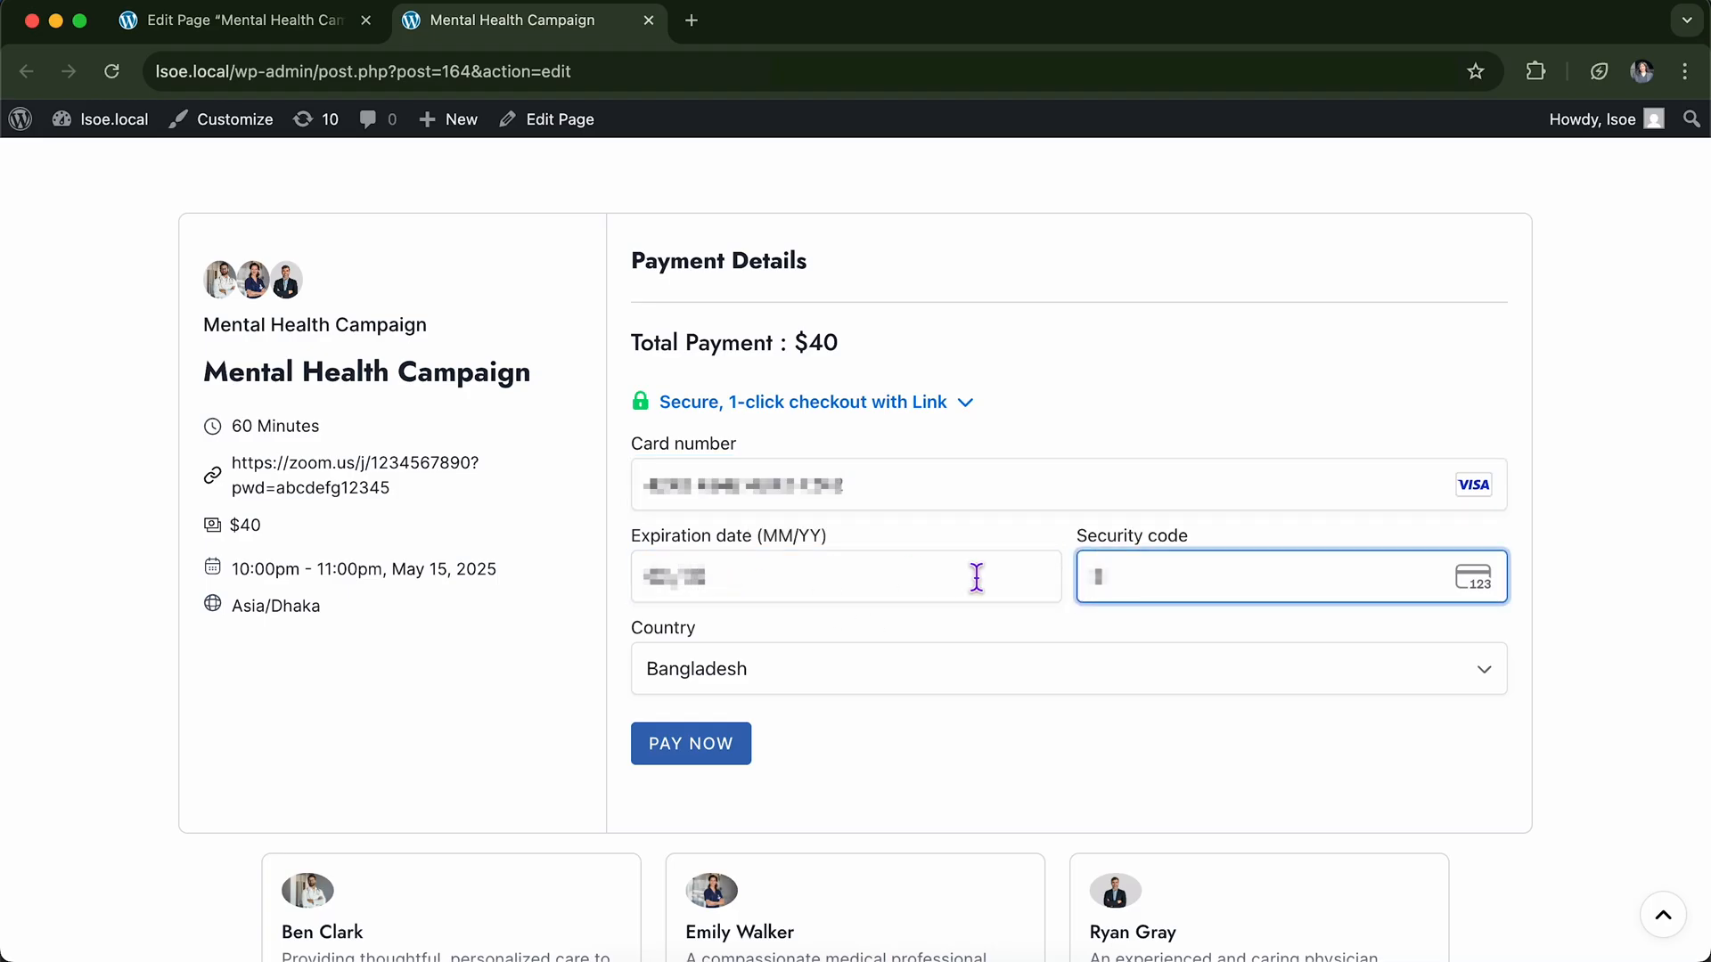
key(Tab)
click(924, 668)
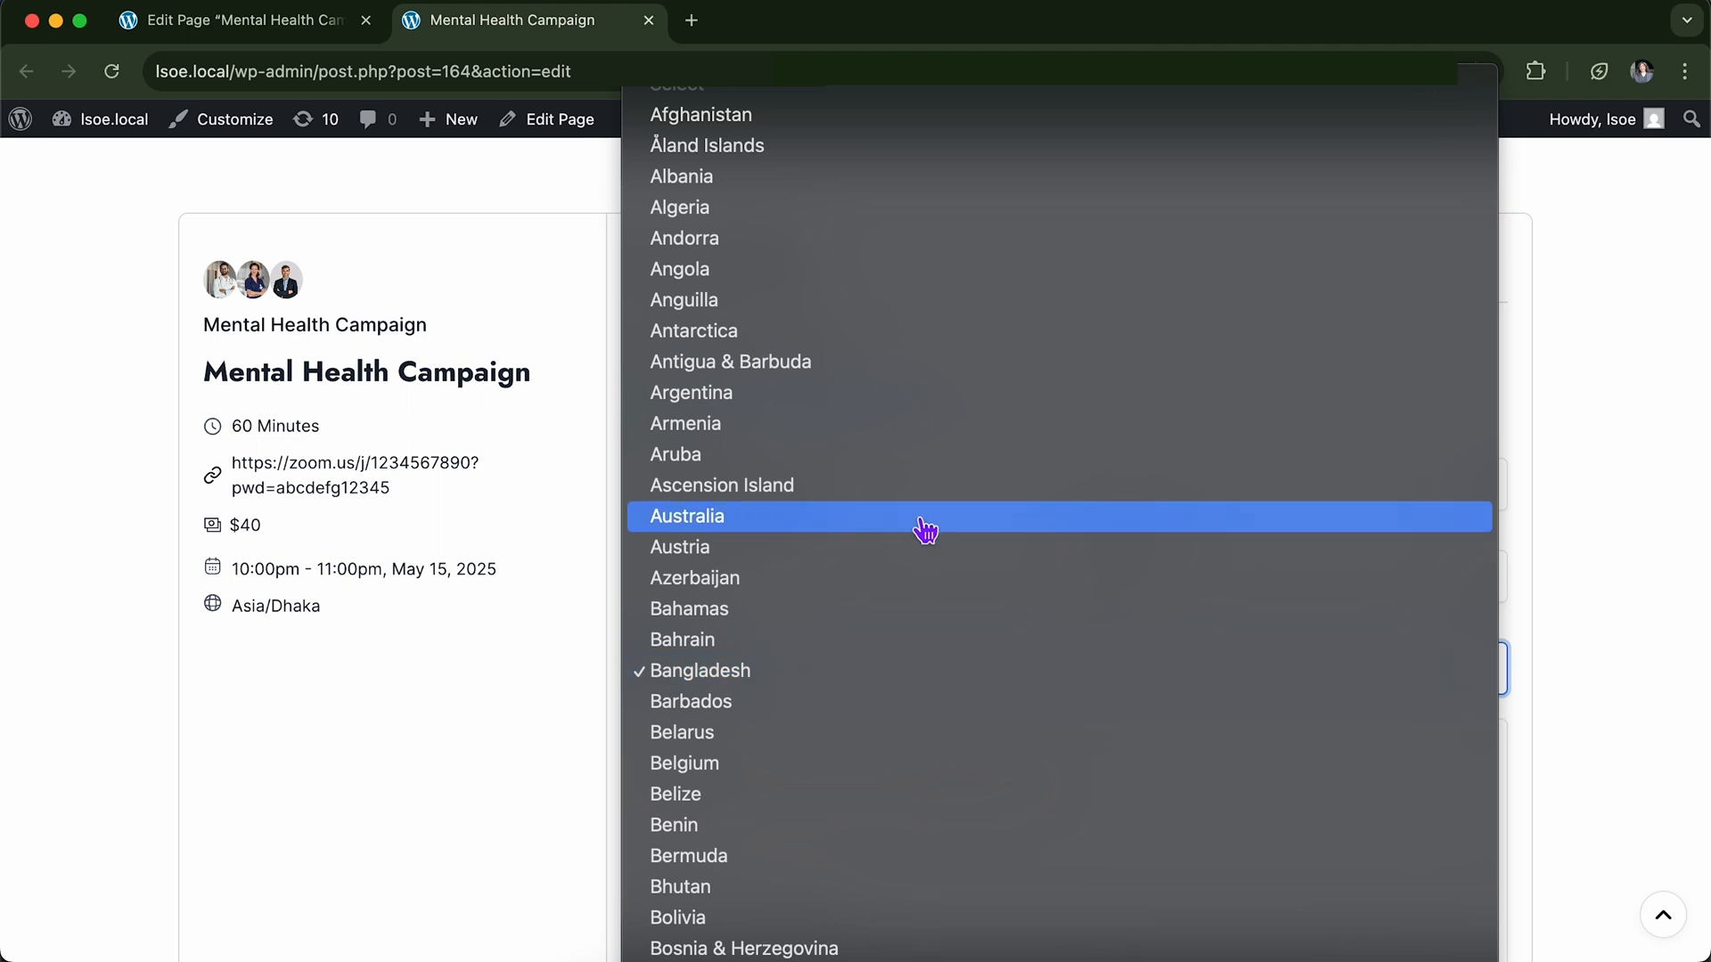
scroll(923, 521, down, 5)
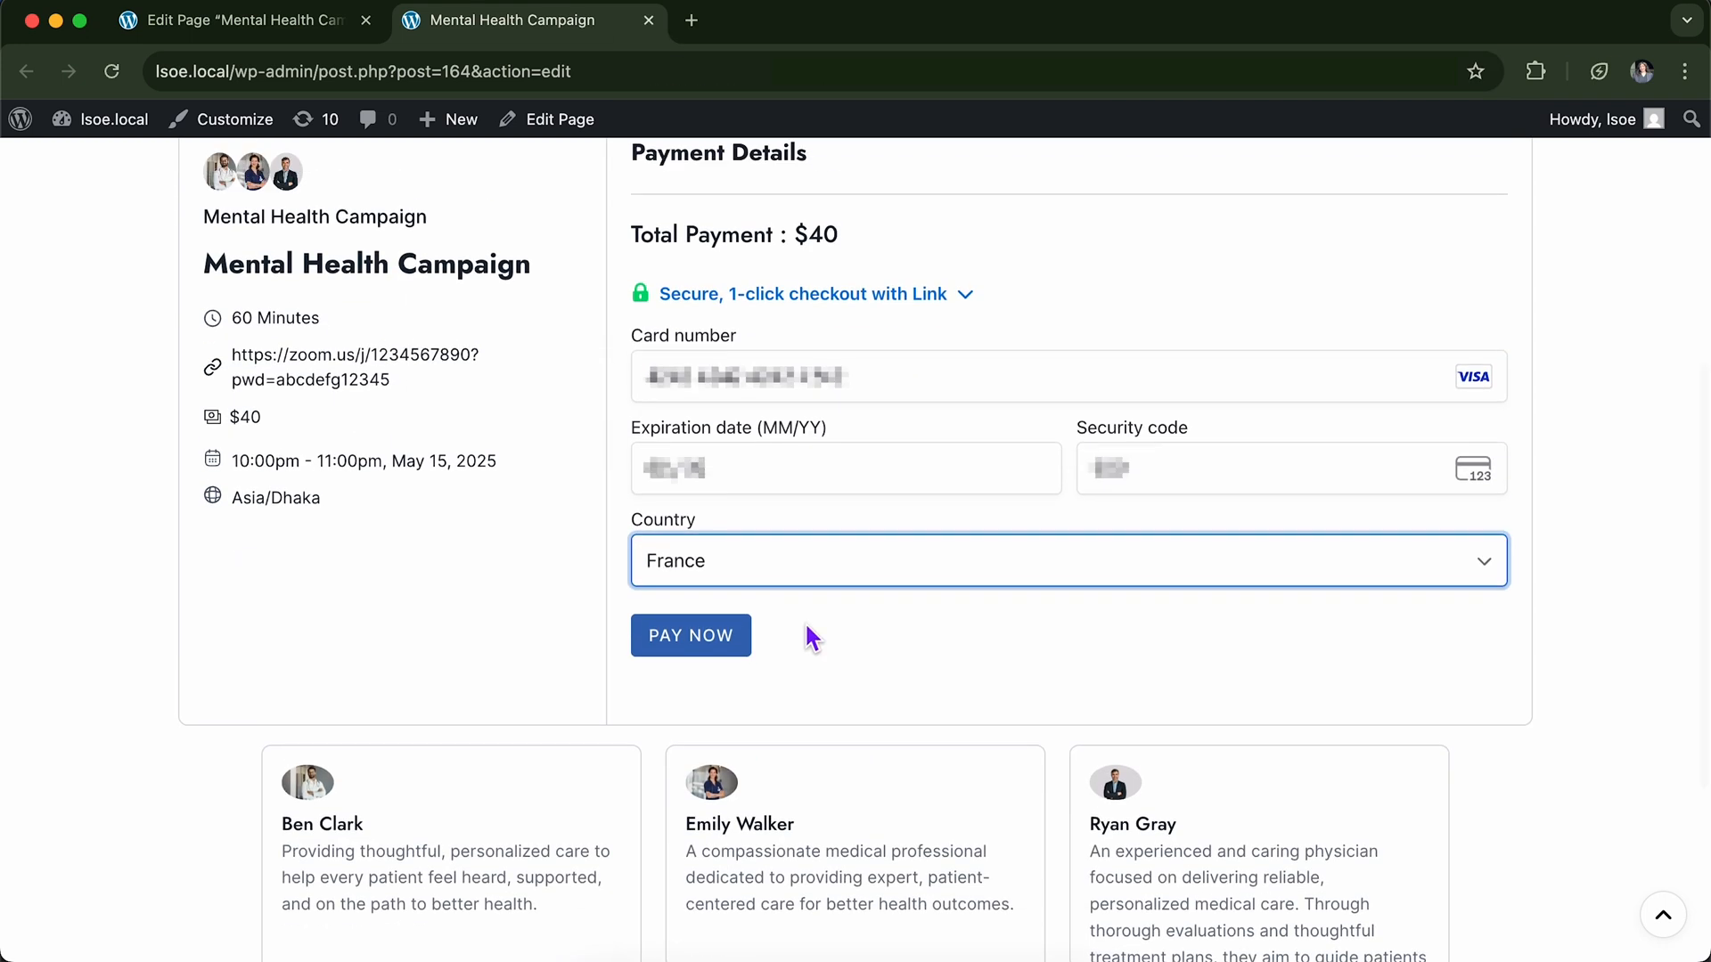
Submit the $40 payment for the Mental Health Campaign booking and review the meeting and payment details on the confirmation page.
scroll(784, 669, up, 1)
click(745, 682)
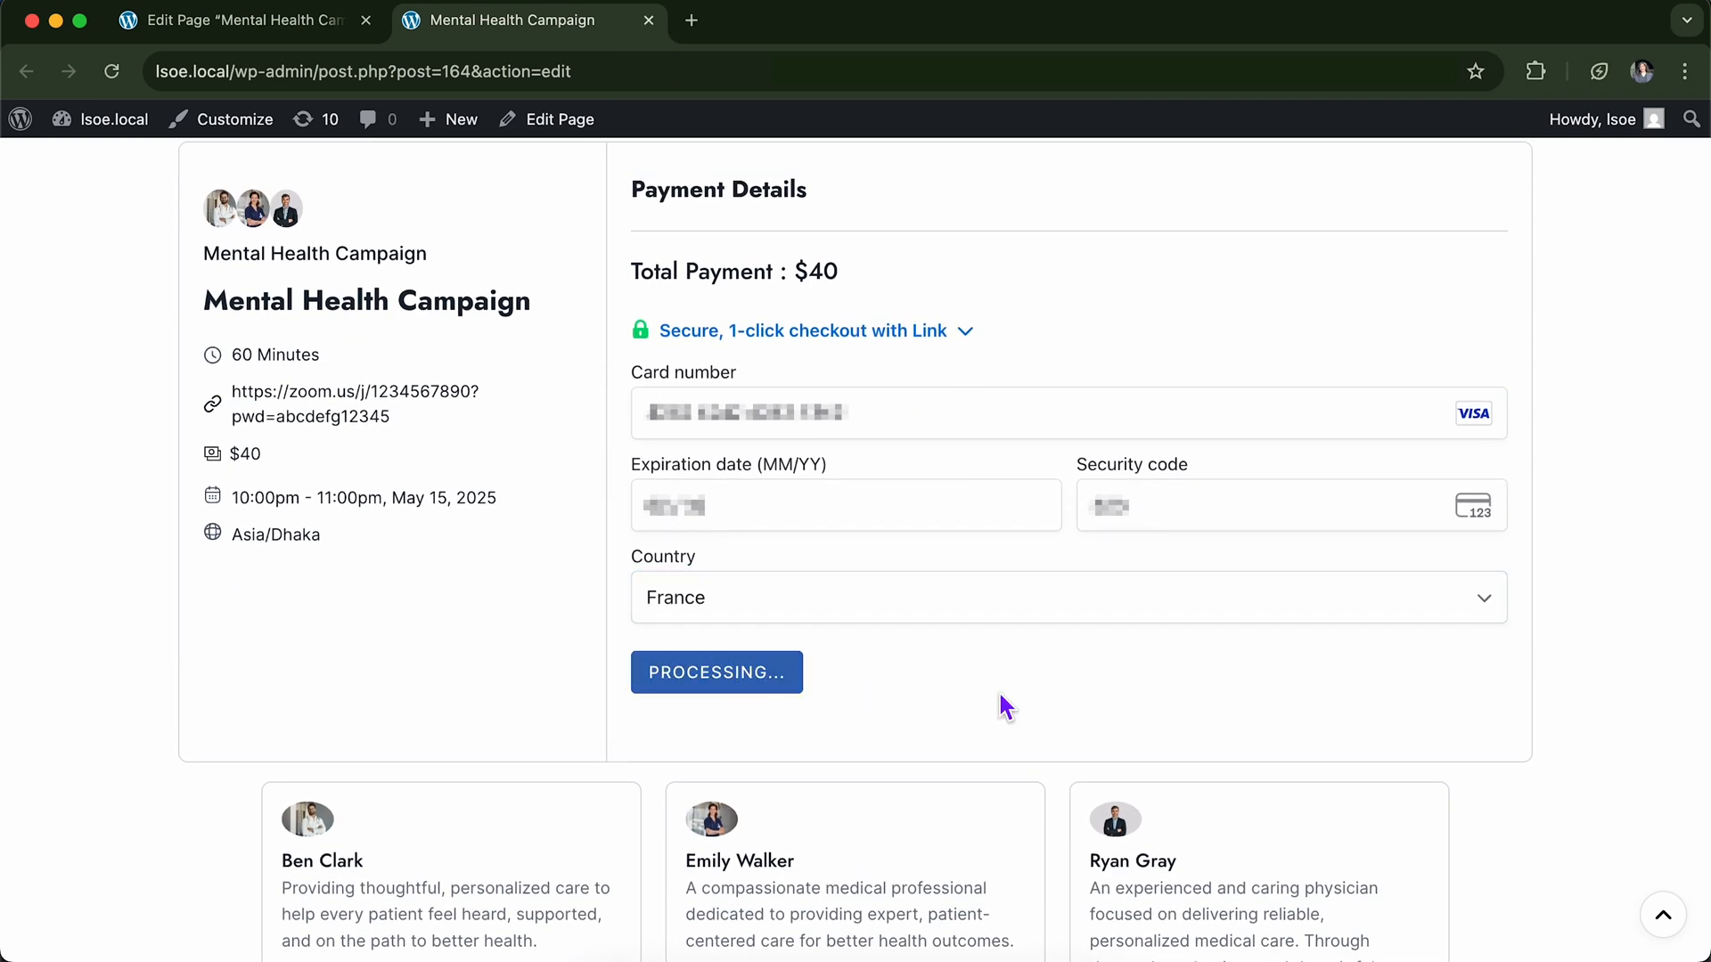
scroll(725, 515, down, 8)
scroll(732, 519, up, 3)
scroll(732, 520, up, 1)
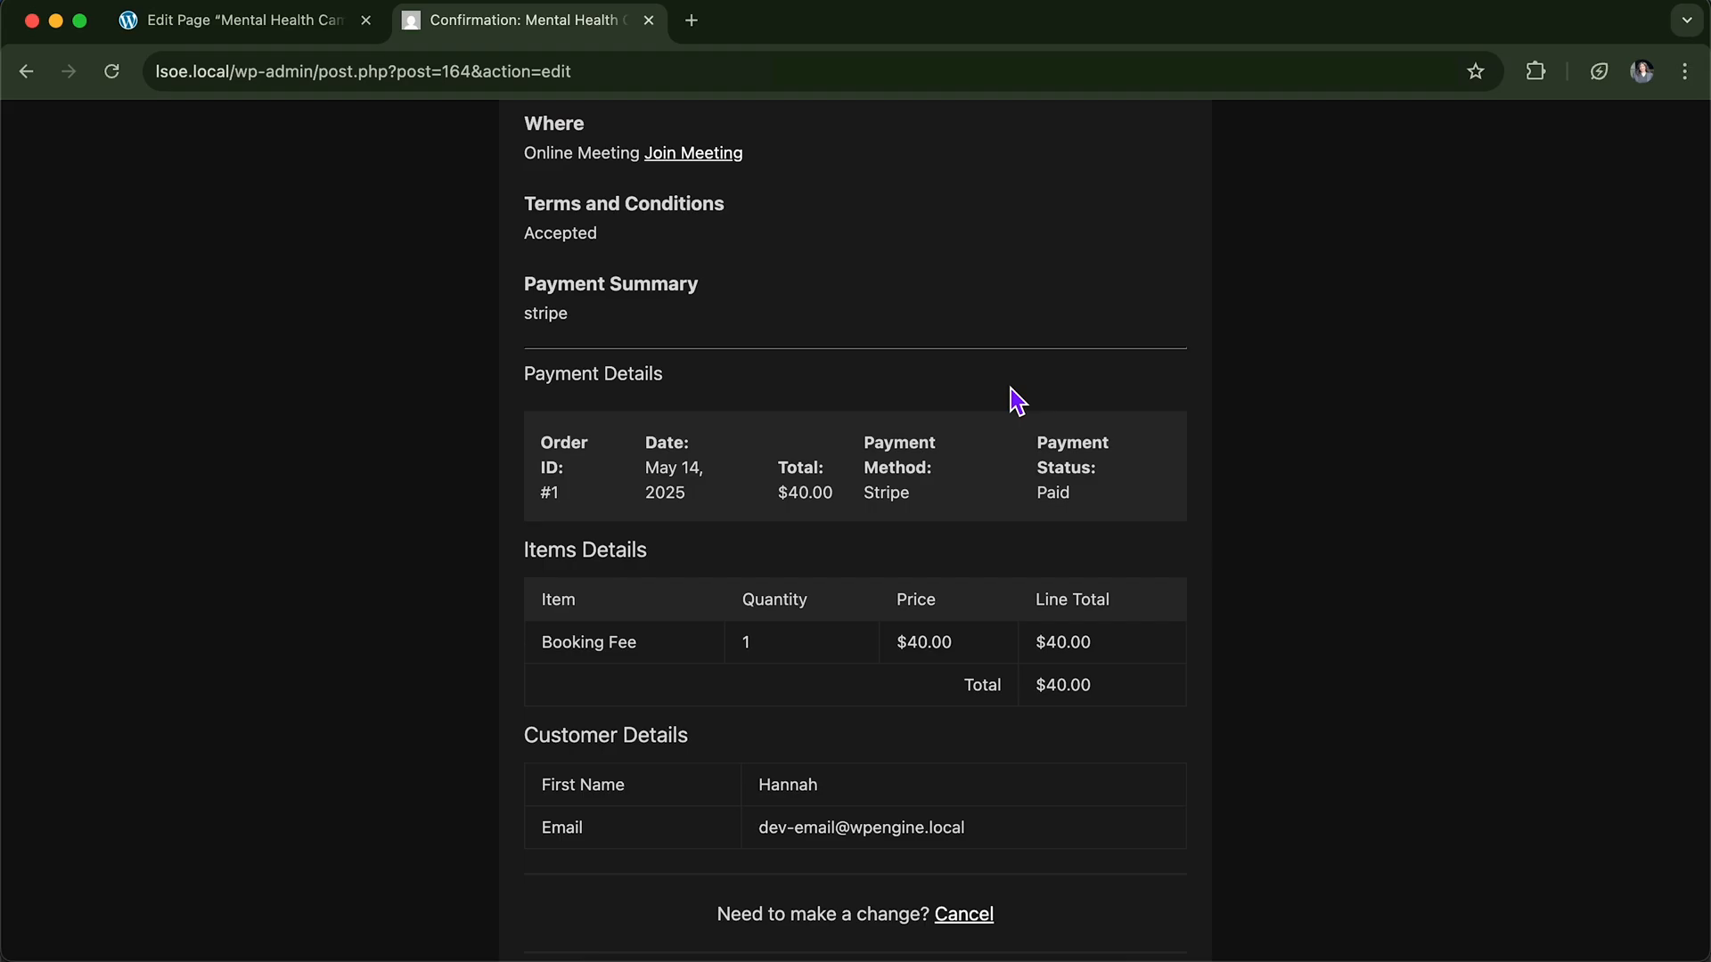
scroll(930, 425, up, 1)
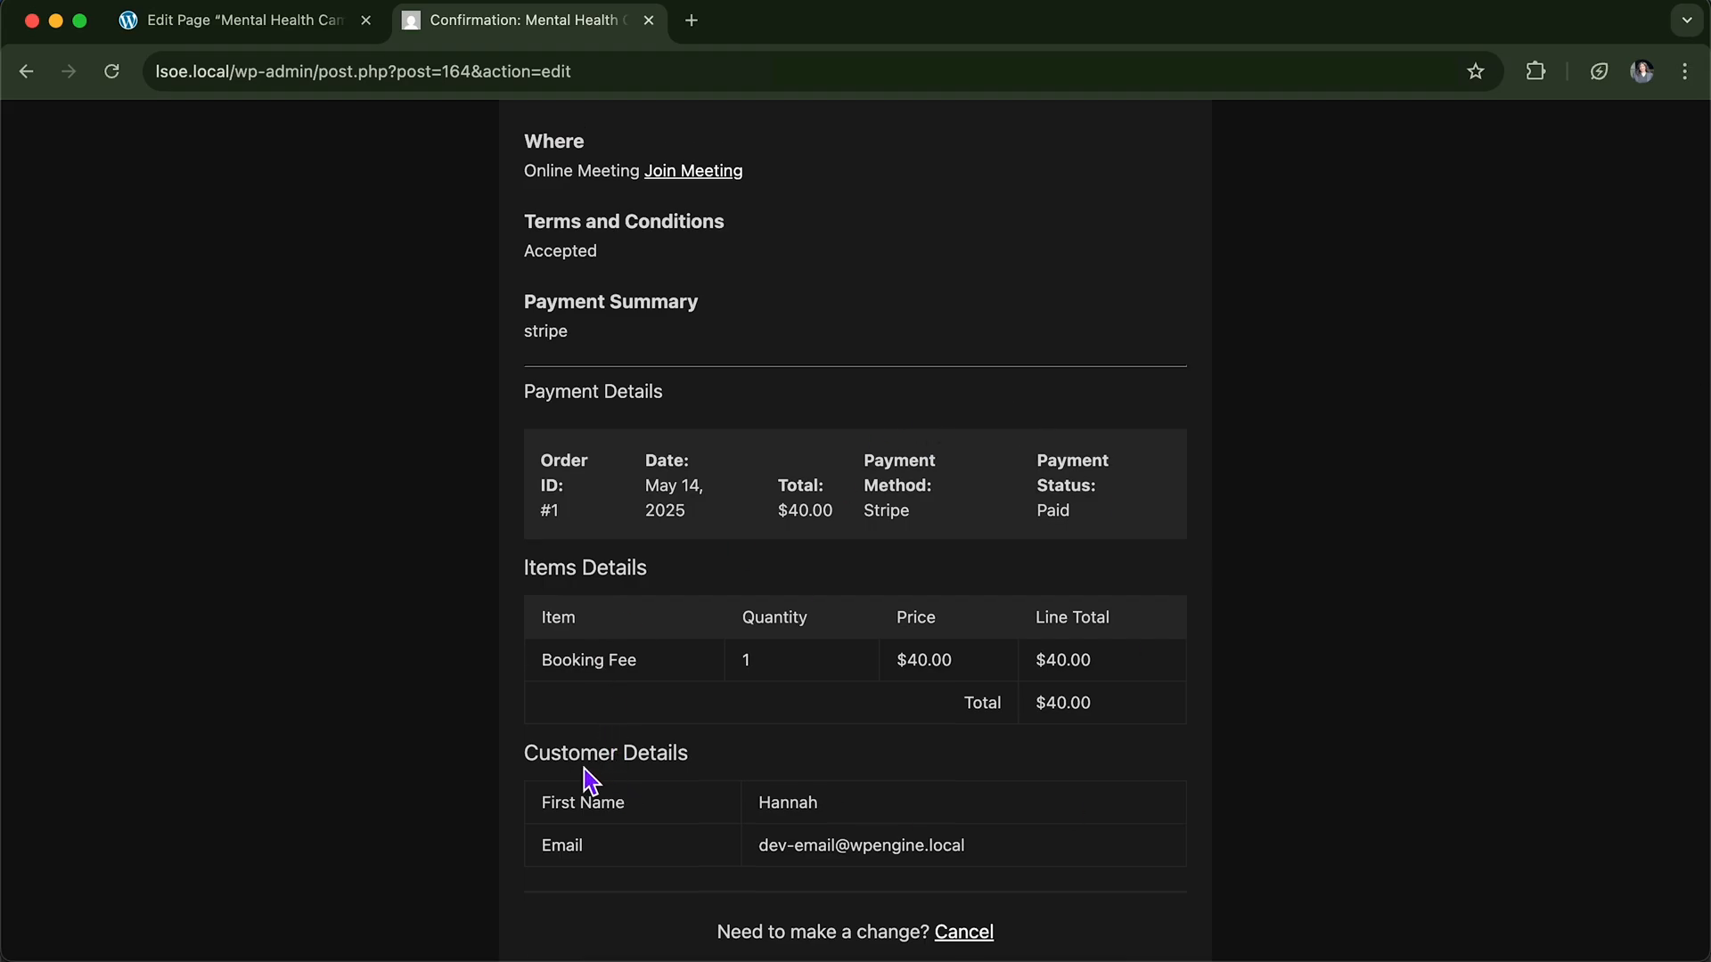
scroll(689, 609, up, 10)
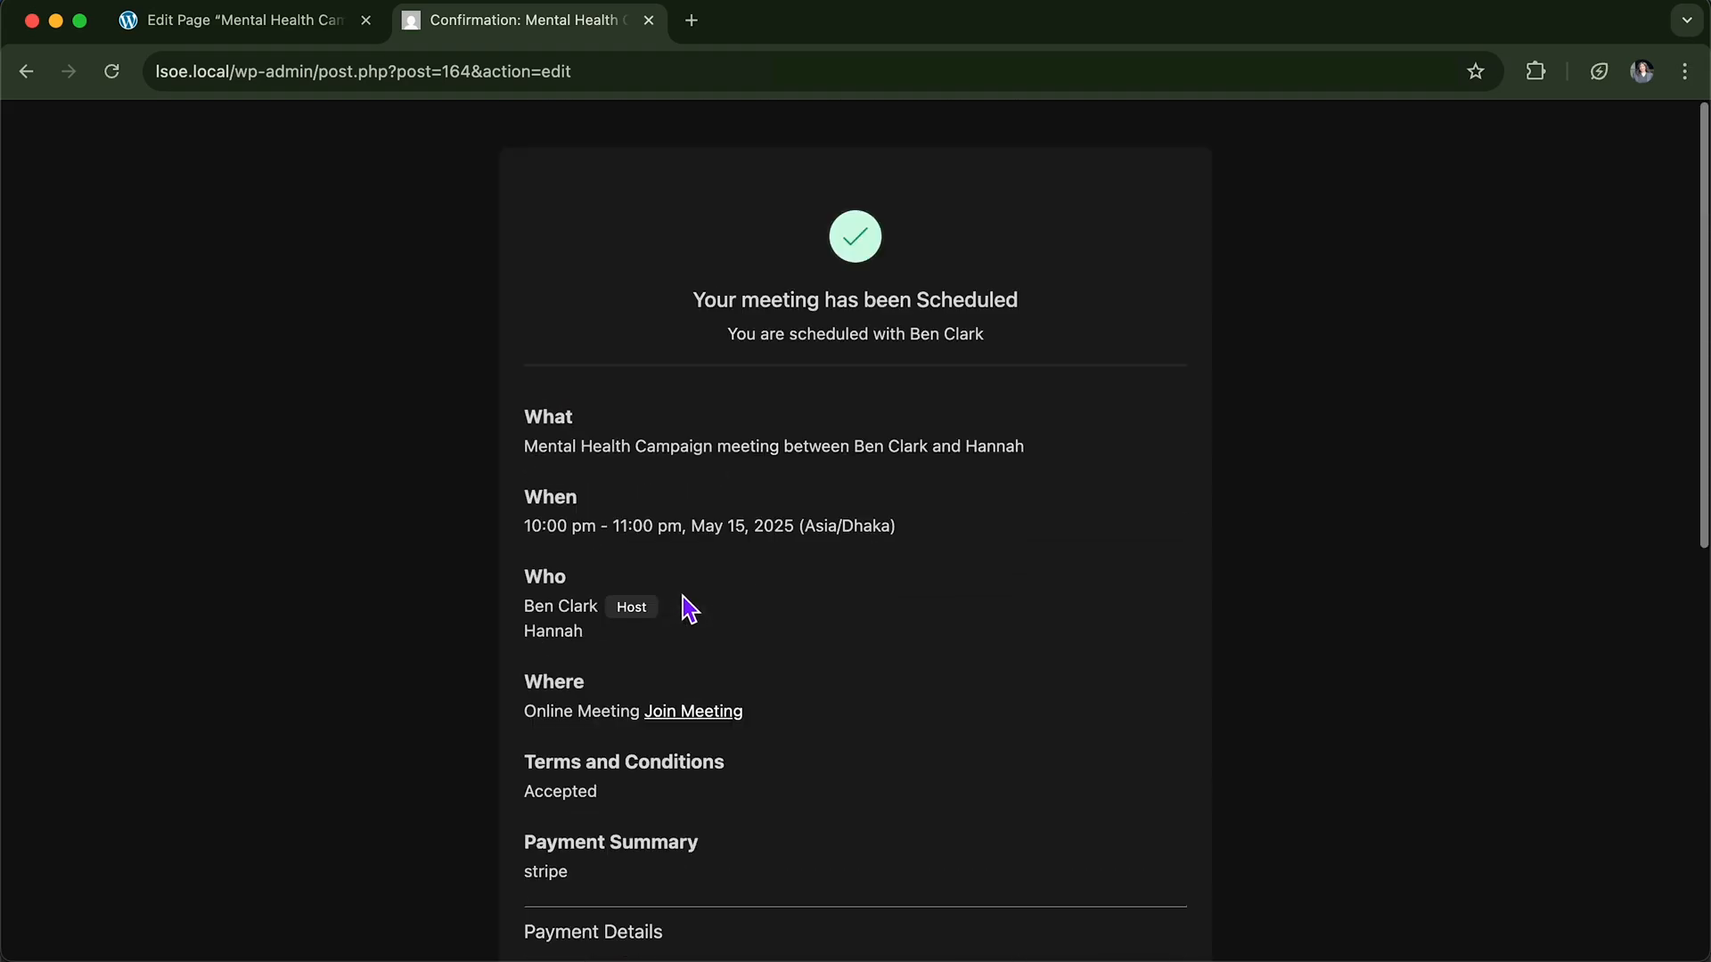
Return from the booking confirmation to the Mental Health Campaign page and view the host cards below the event calendar.
click(27, 71)
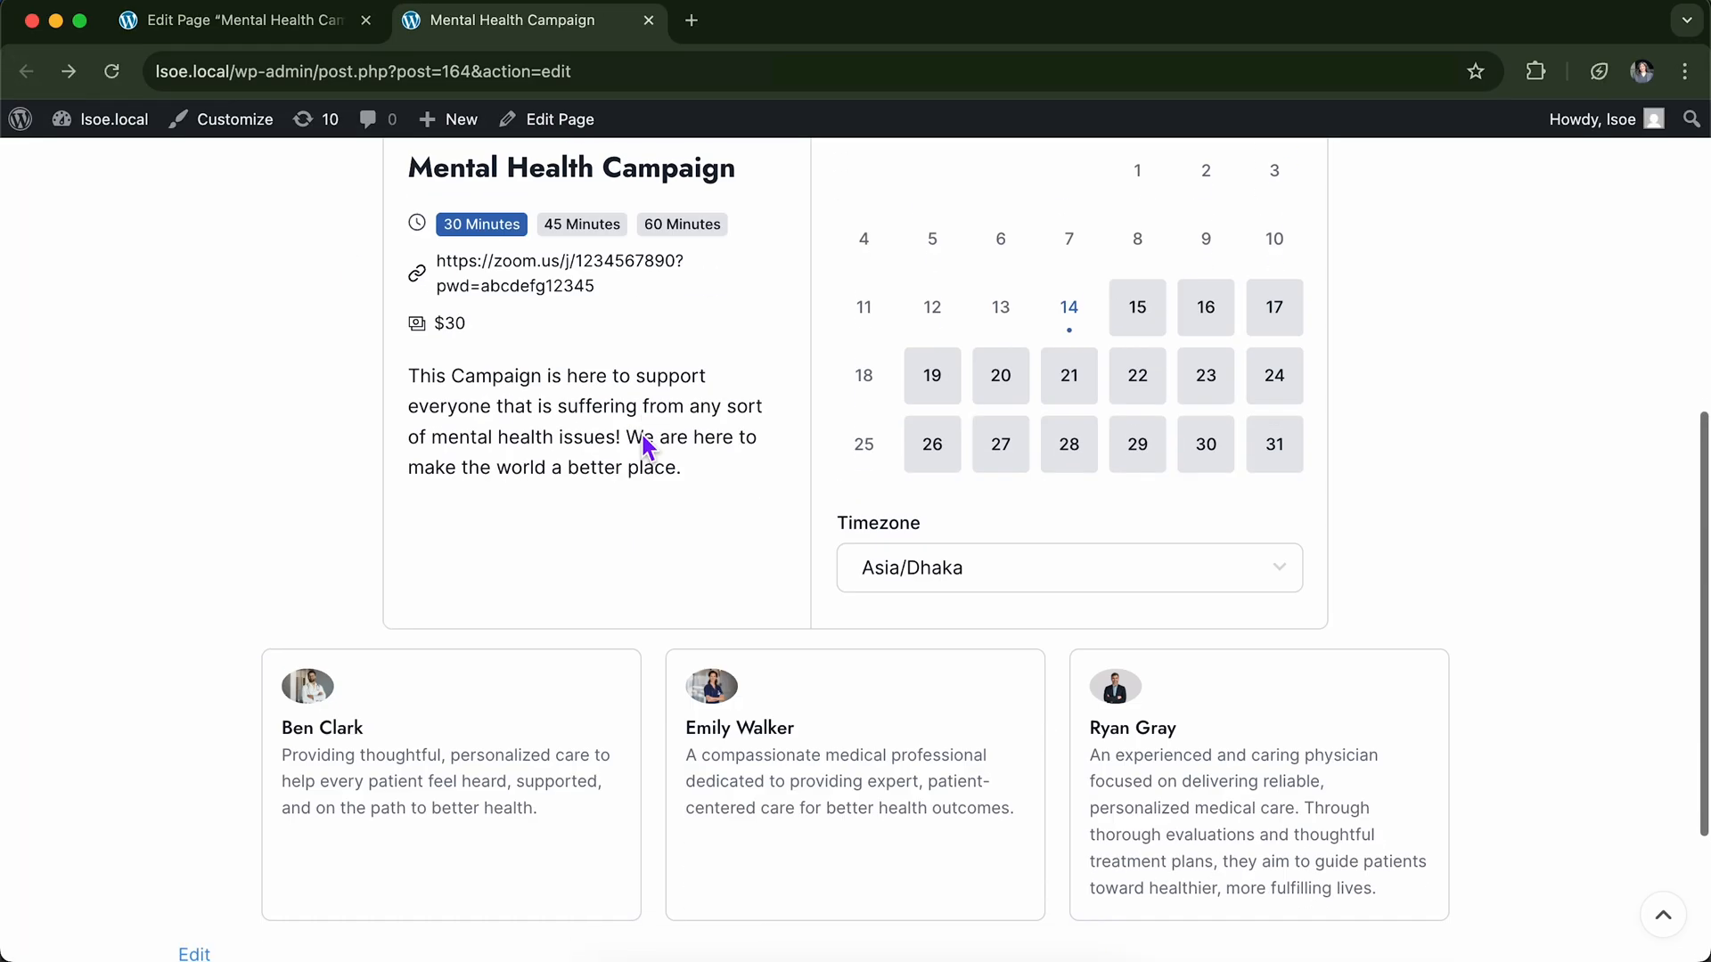
scroll(643, 435, down, 5)
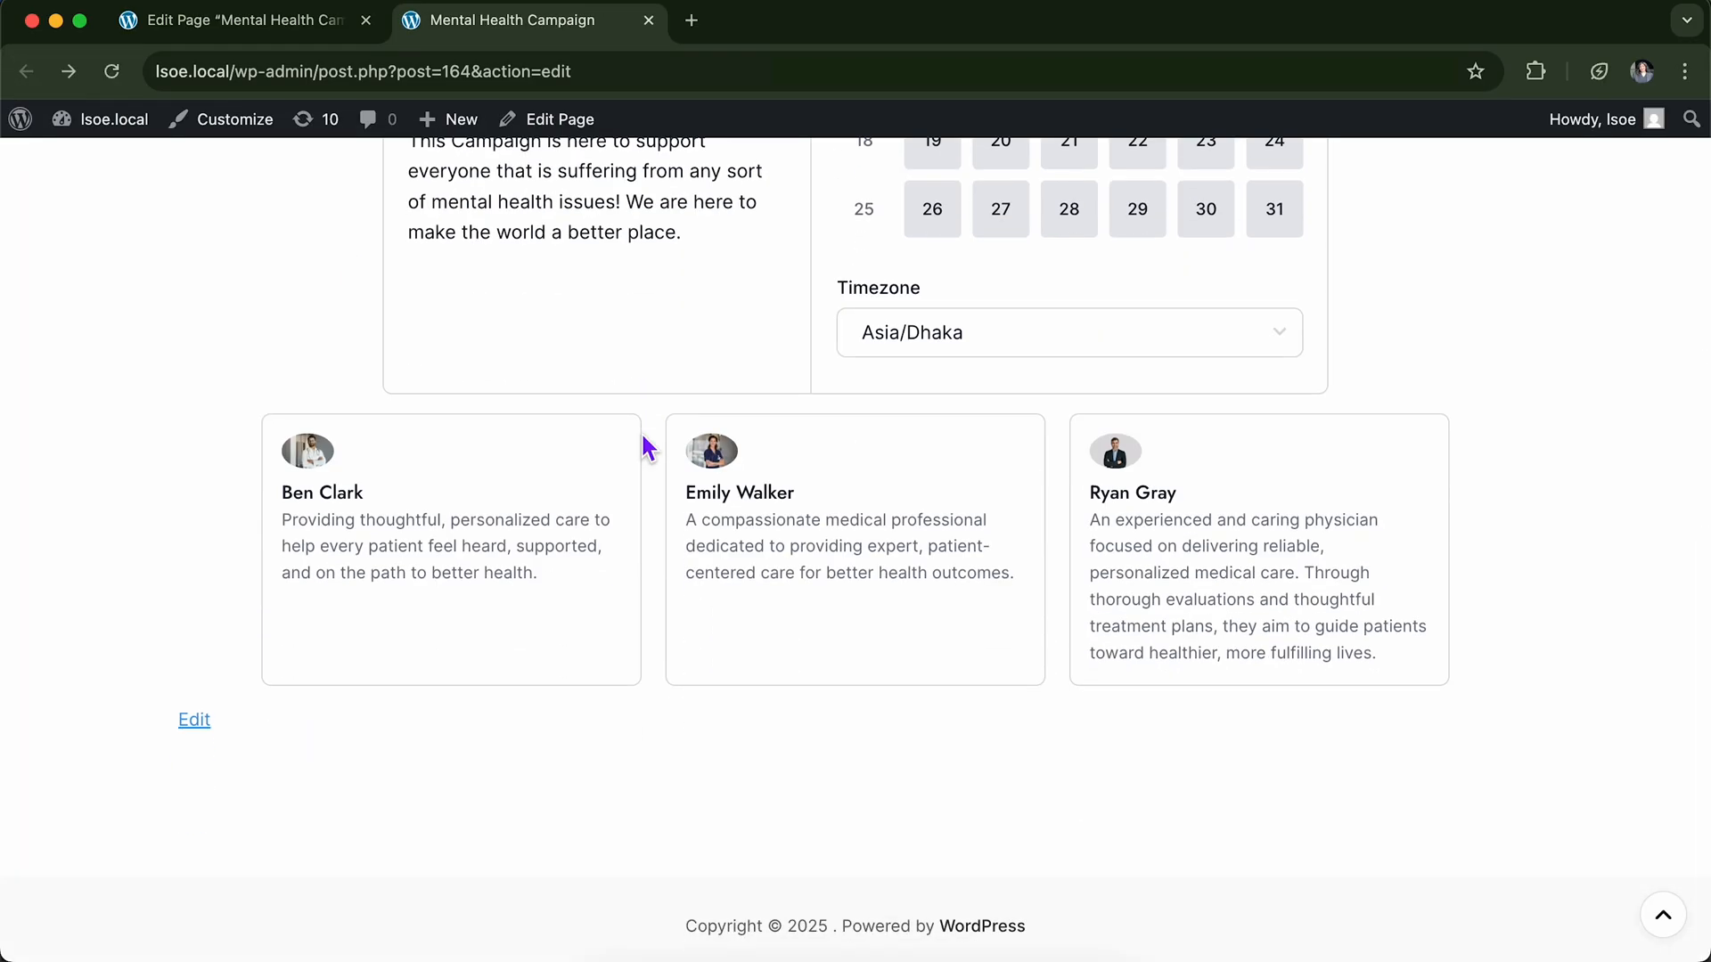
scroll(635, 579, down, 1)
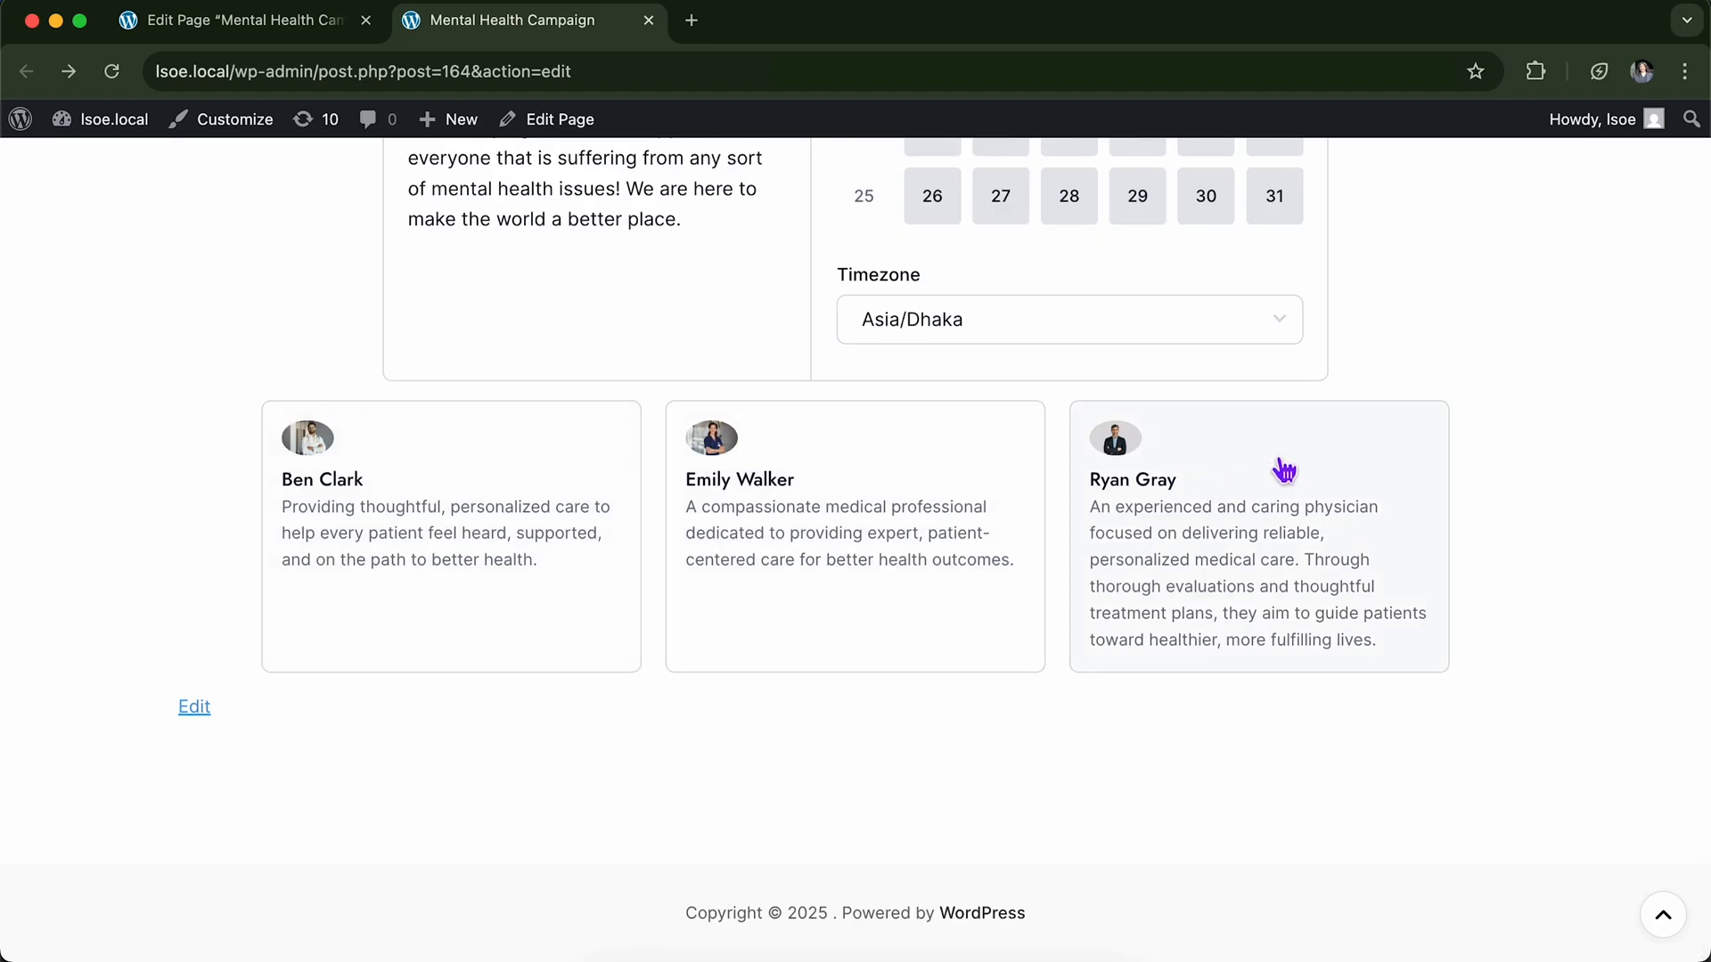
View the first host's Medical Session booking calendar and return to the team's host cards.
click(489, 489)
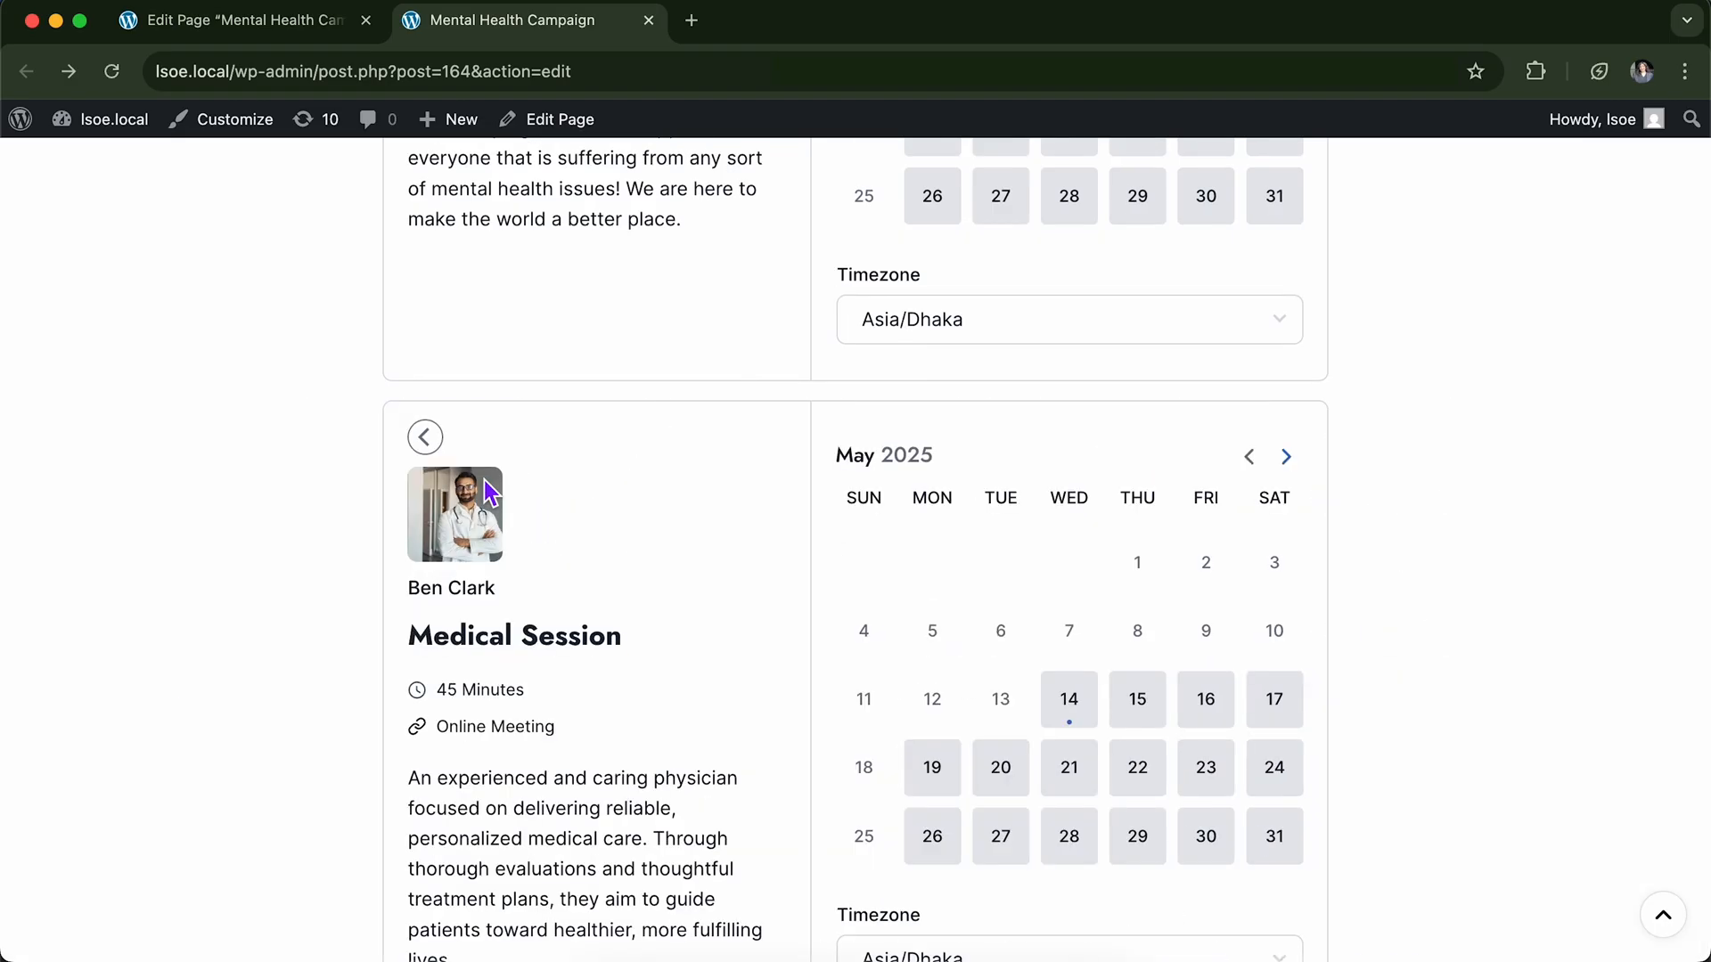
scroll(768, 688, down, 3)
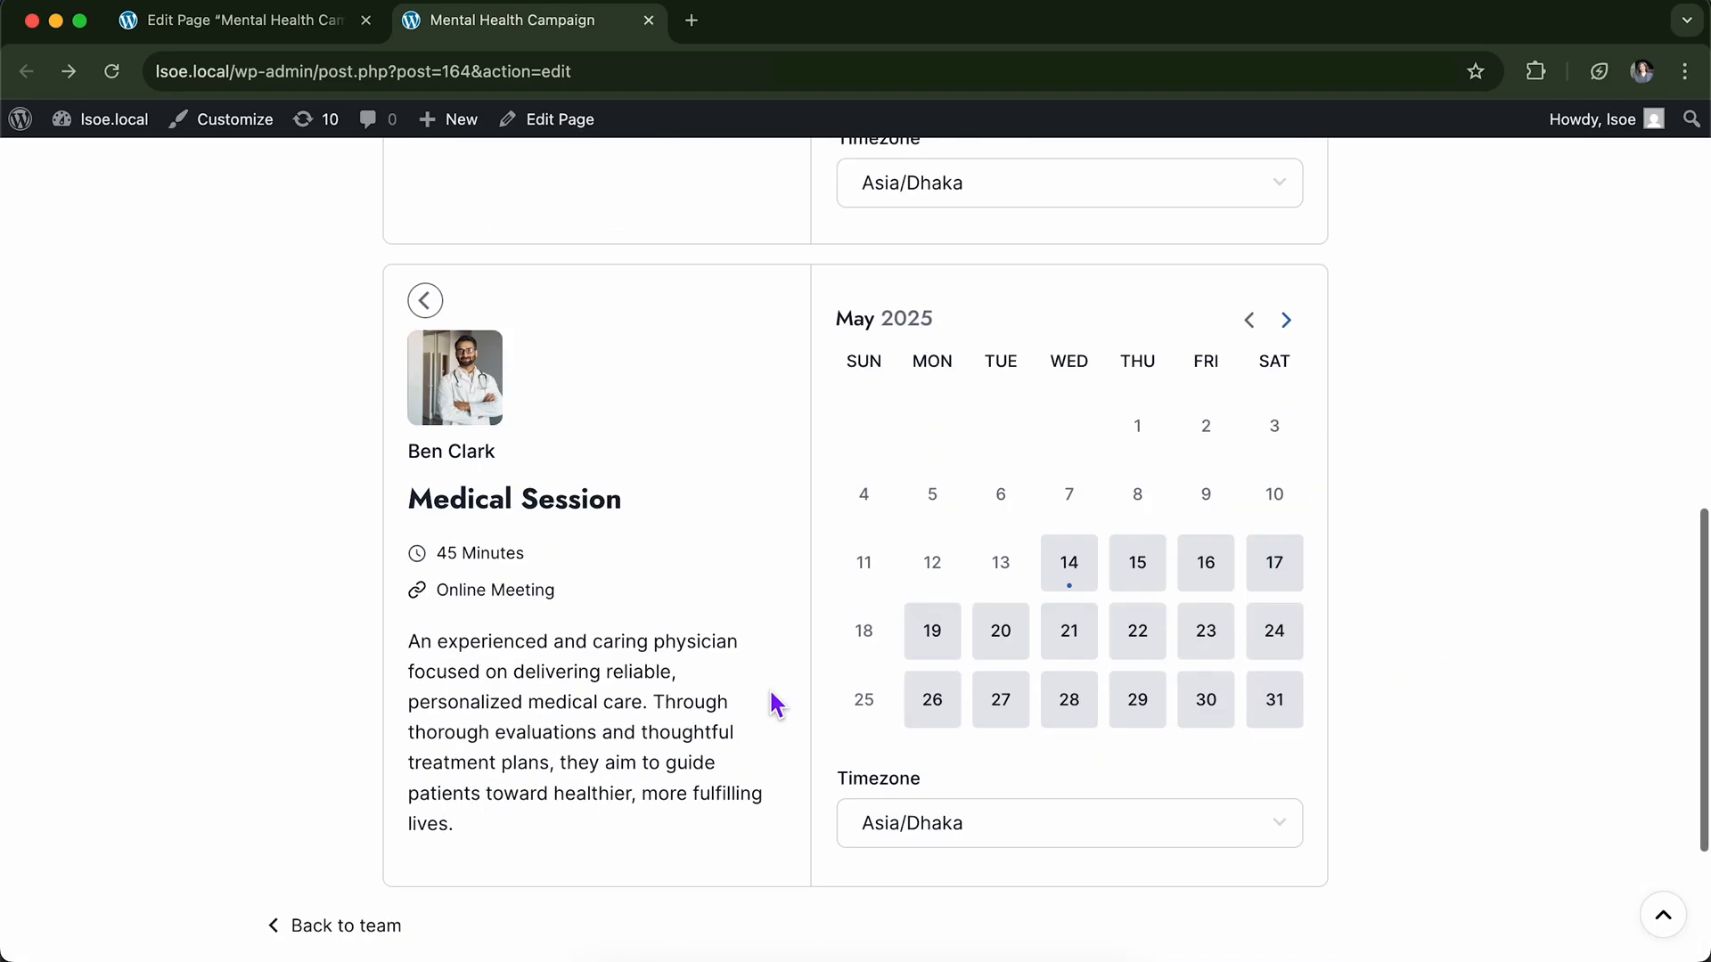
click(426, 303)
click(277, 809)
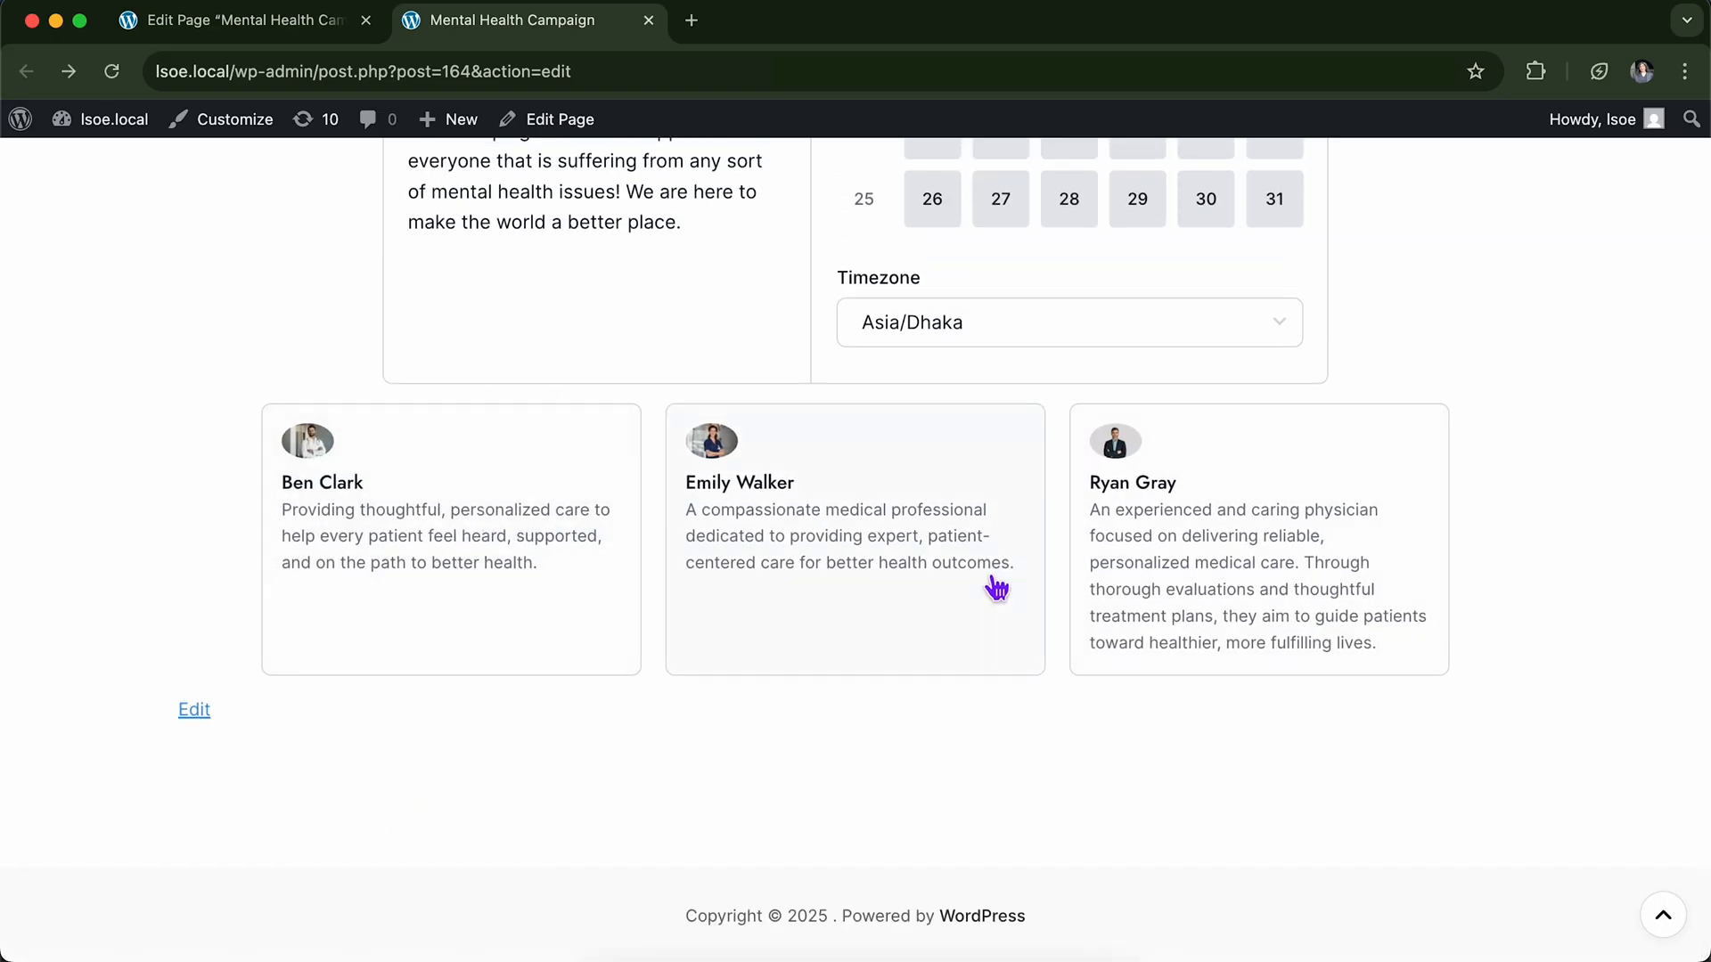
Choose the 09:15 PM slot on May 21, 2025 for the second host's Medical Session and continue to the booking details.
click(978, 484)
scroll(1069, 687, down, 3)
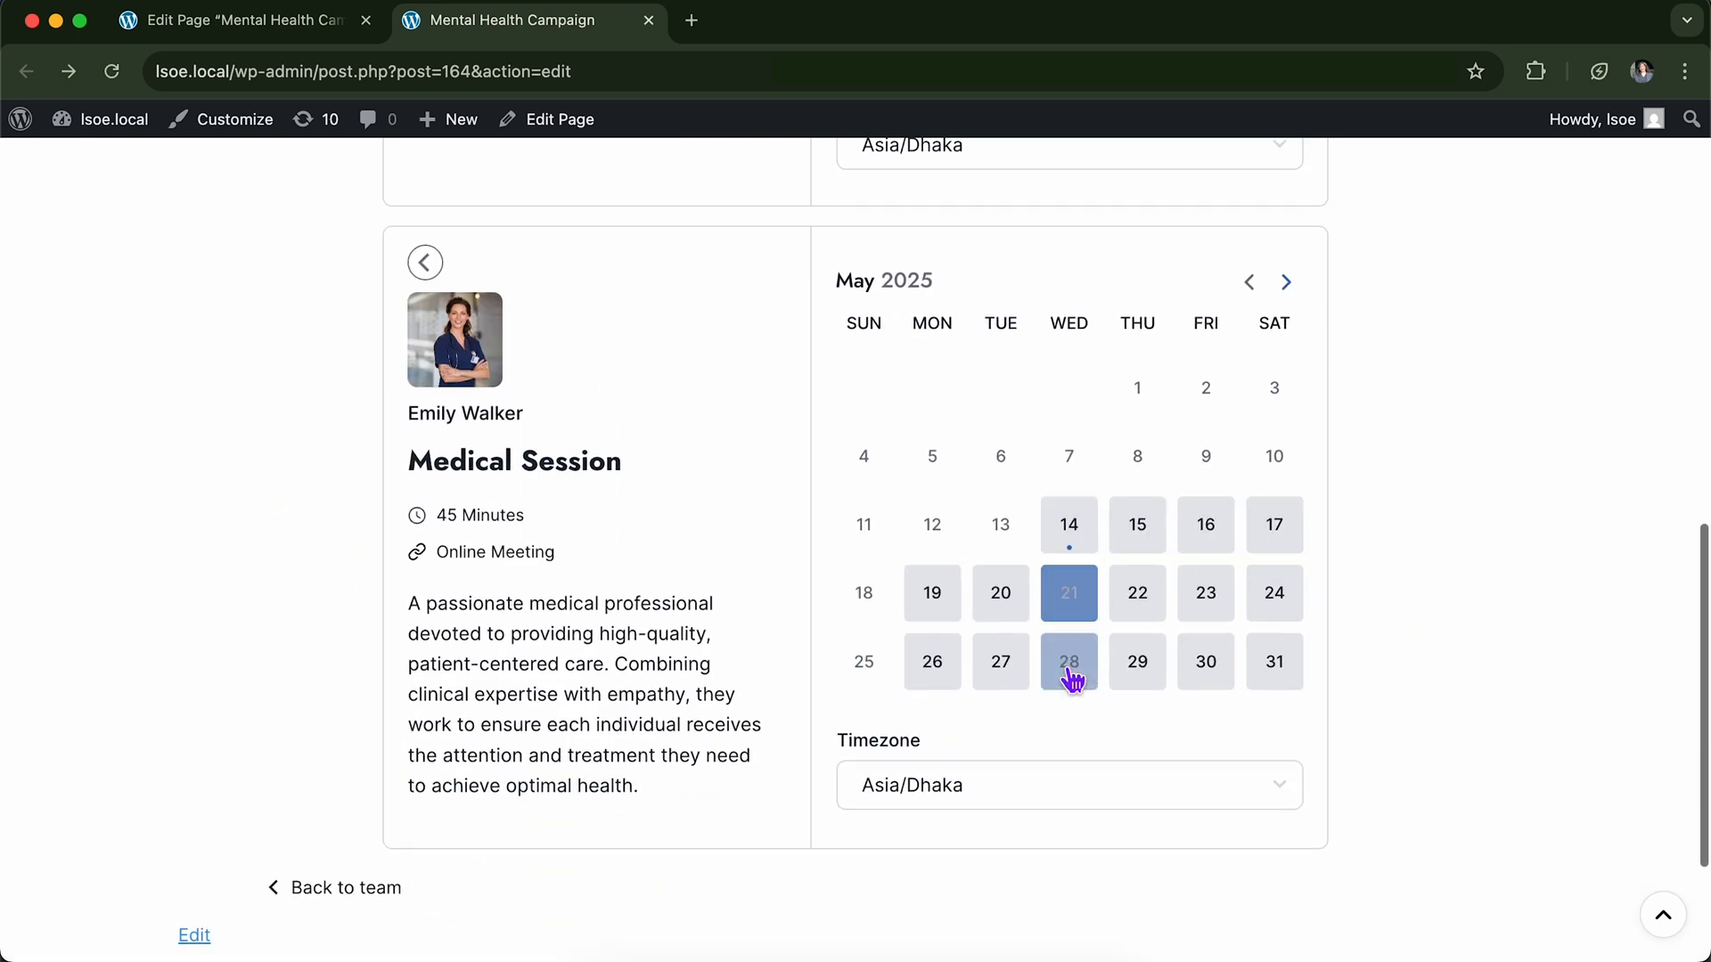
click(1069, 599)
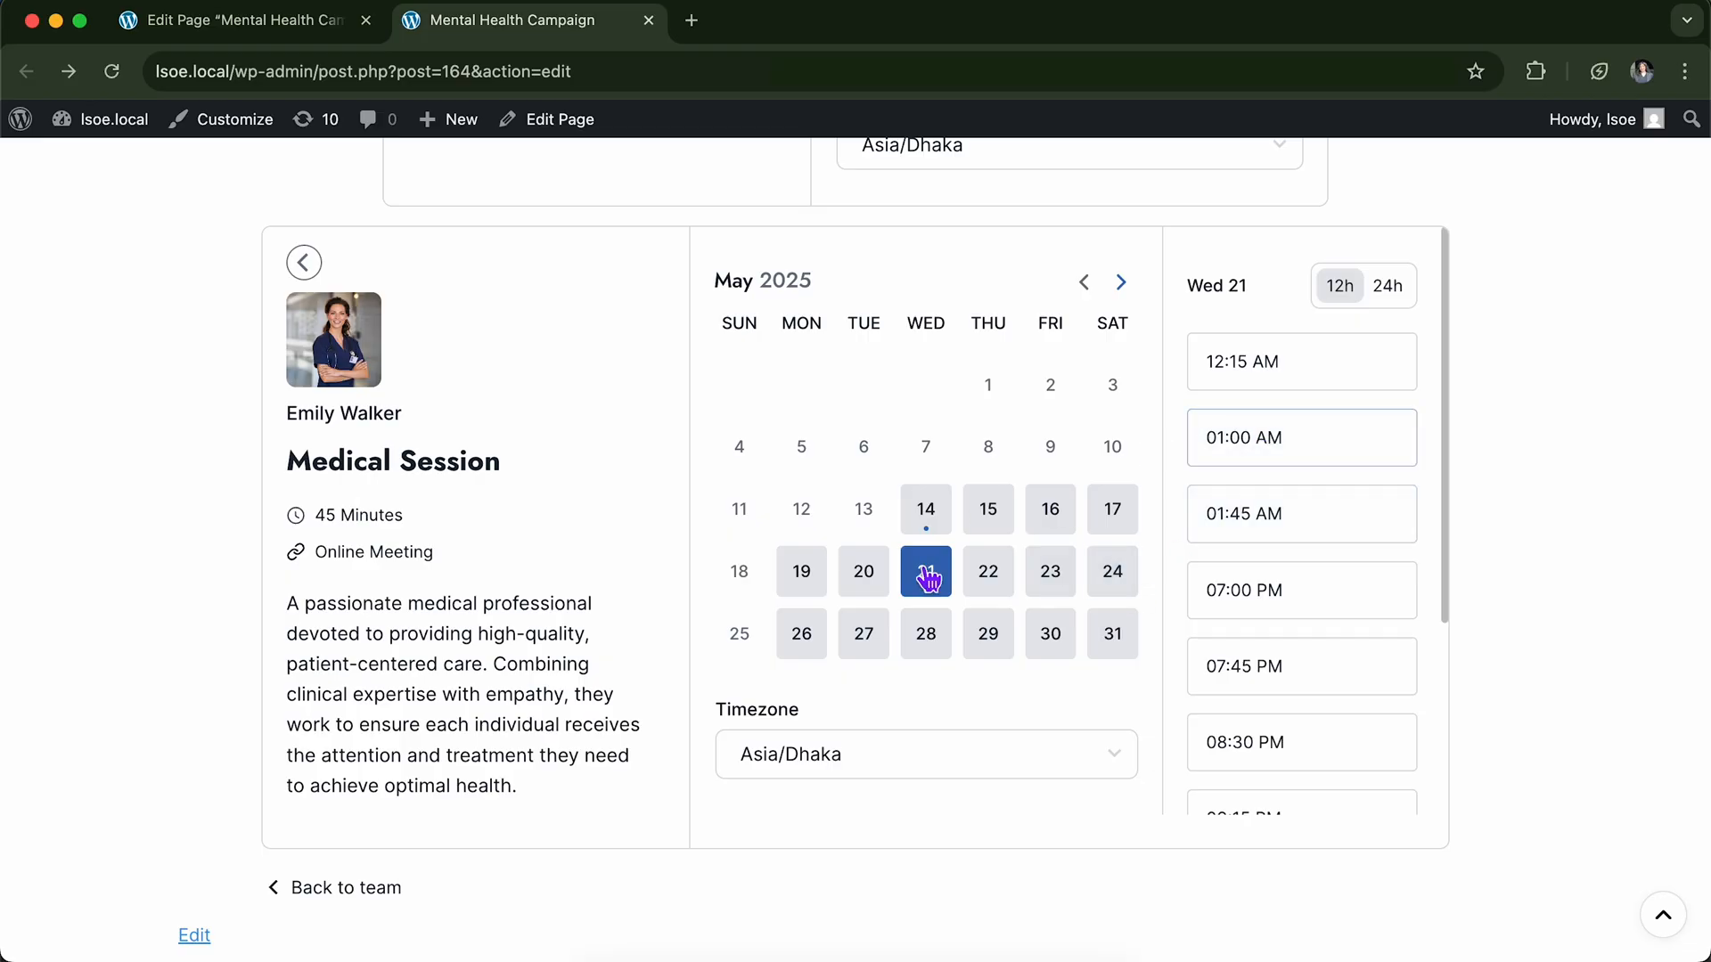
scroll(1325, 638, down, 3)
click(1322, 638)
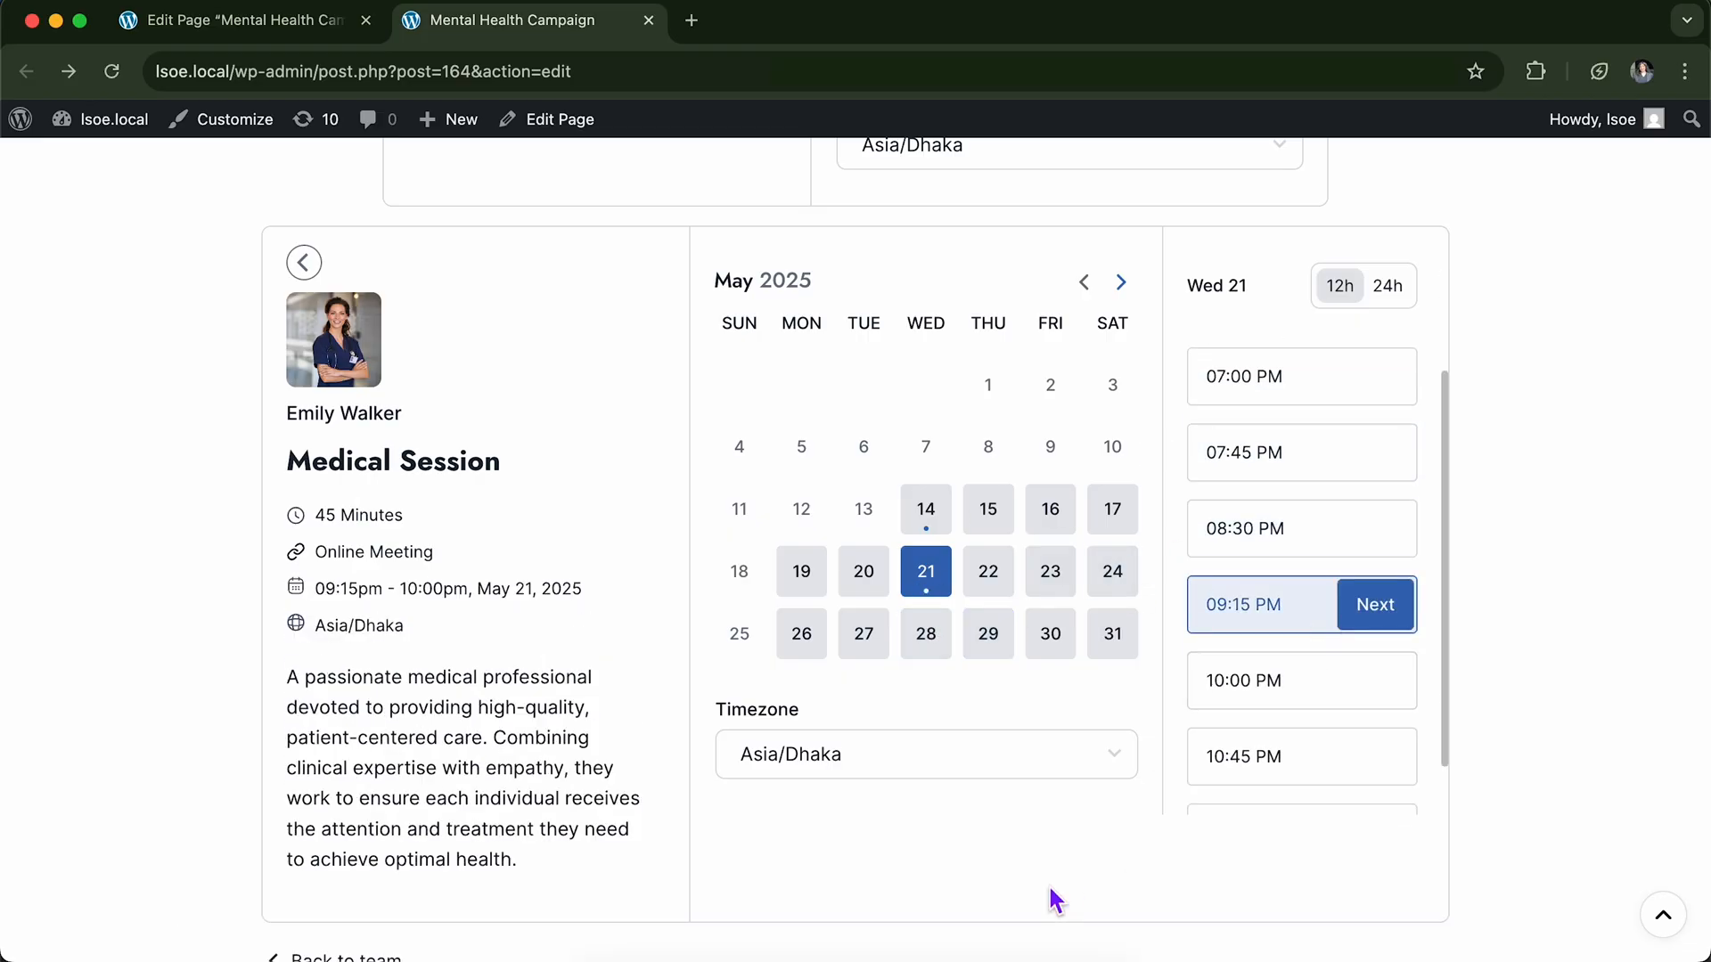
scroll(1051, 890, down, 3)
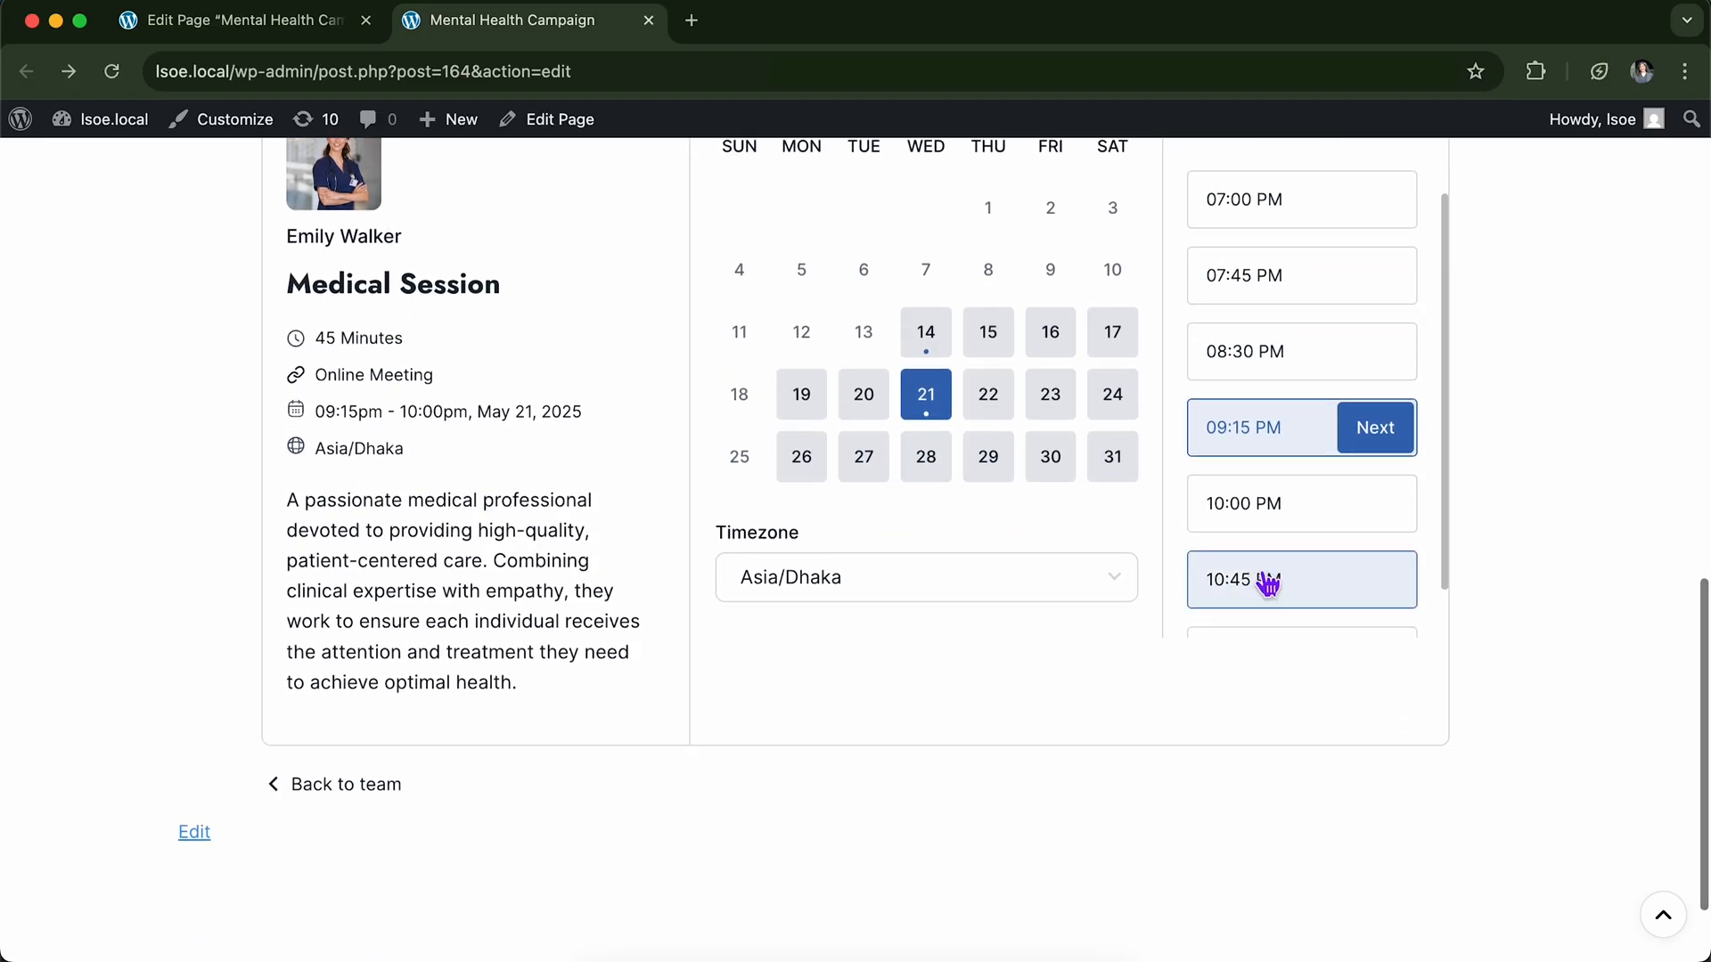
scroll(1267, 584, down, 1)
scroll(1221, 891, up, 2)
click(1365, 504)
scroll(1190, 704, down, 2)
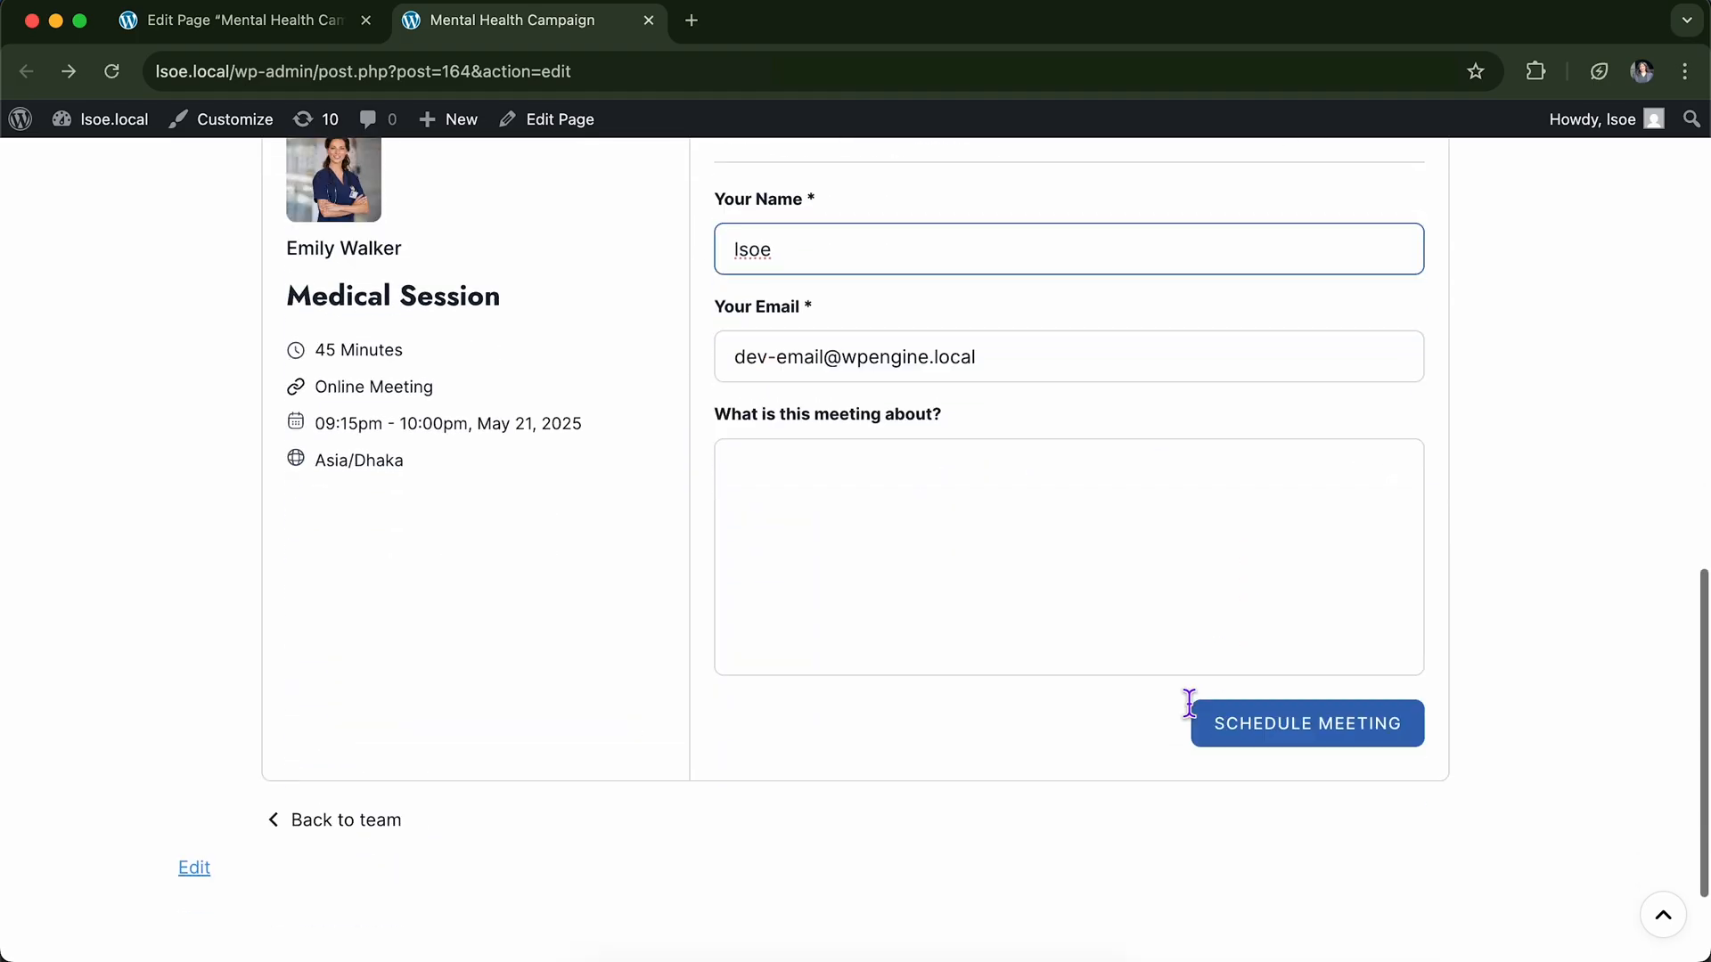
Review the Medical Session booking details form and schedule the meeting with the second host.
scroll(1190, 704, up, 4)
scroll(1189, 704, down, 3)
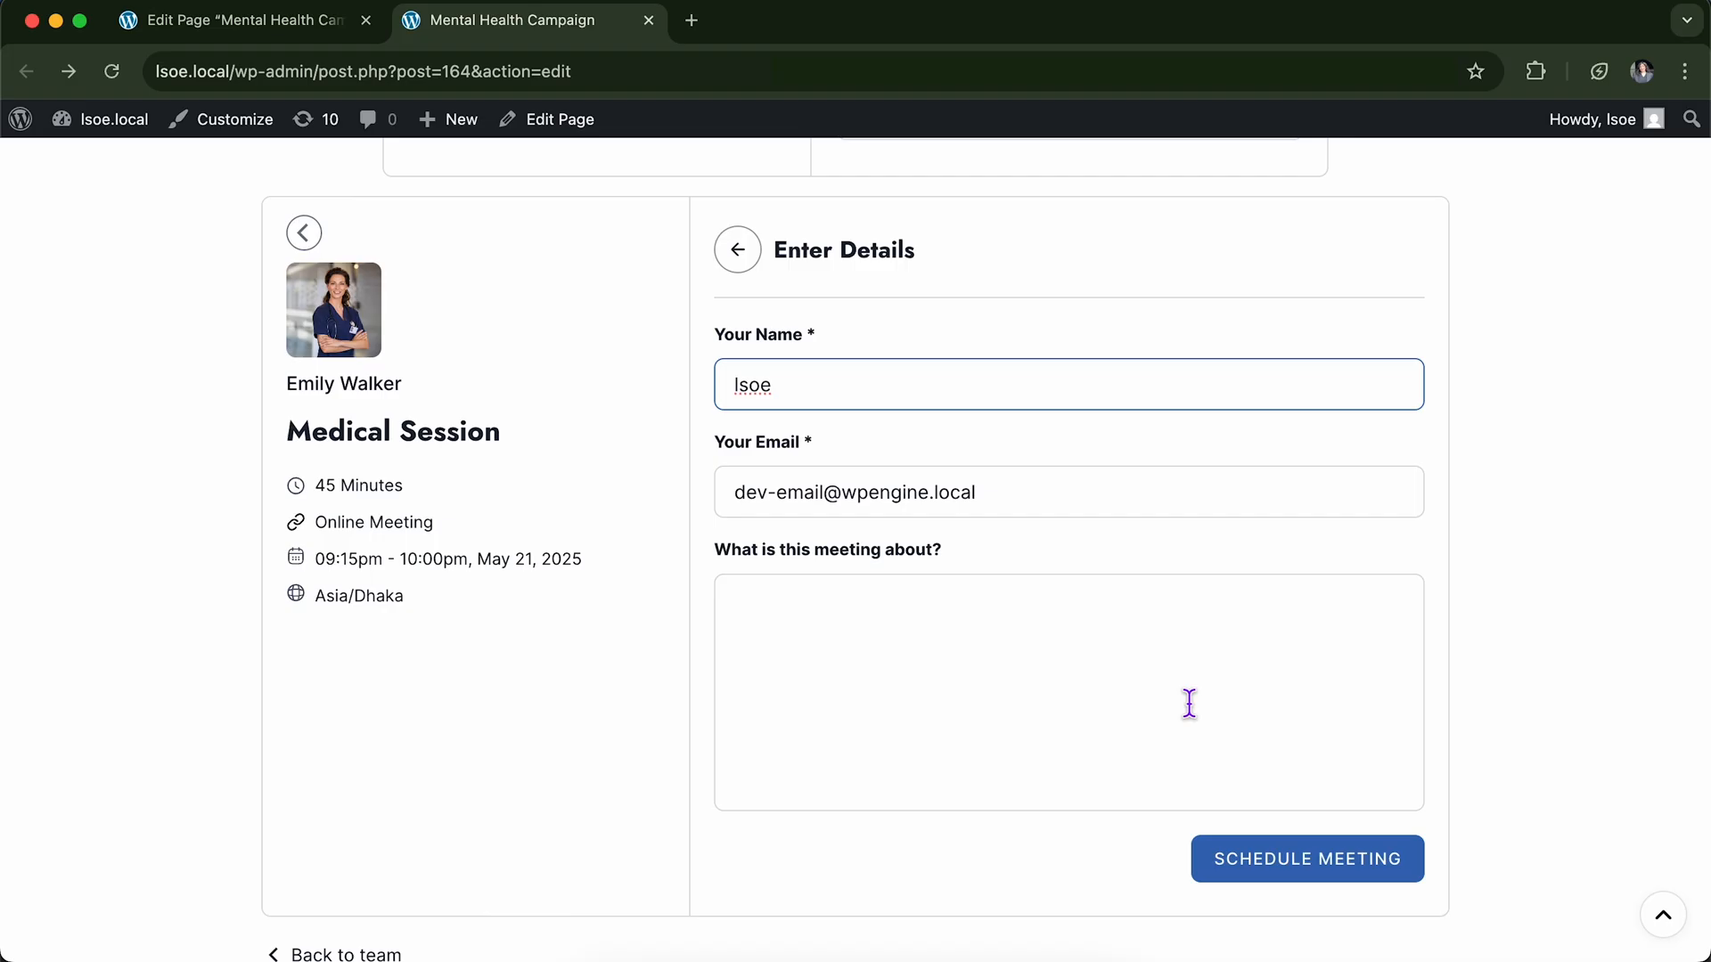
scroll(1190, 704, down, 1)
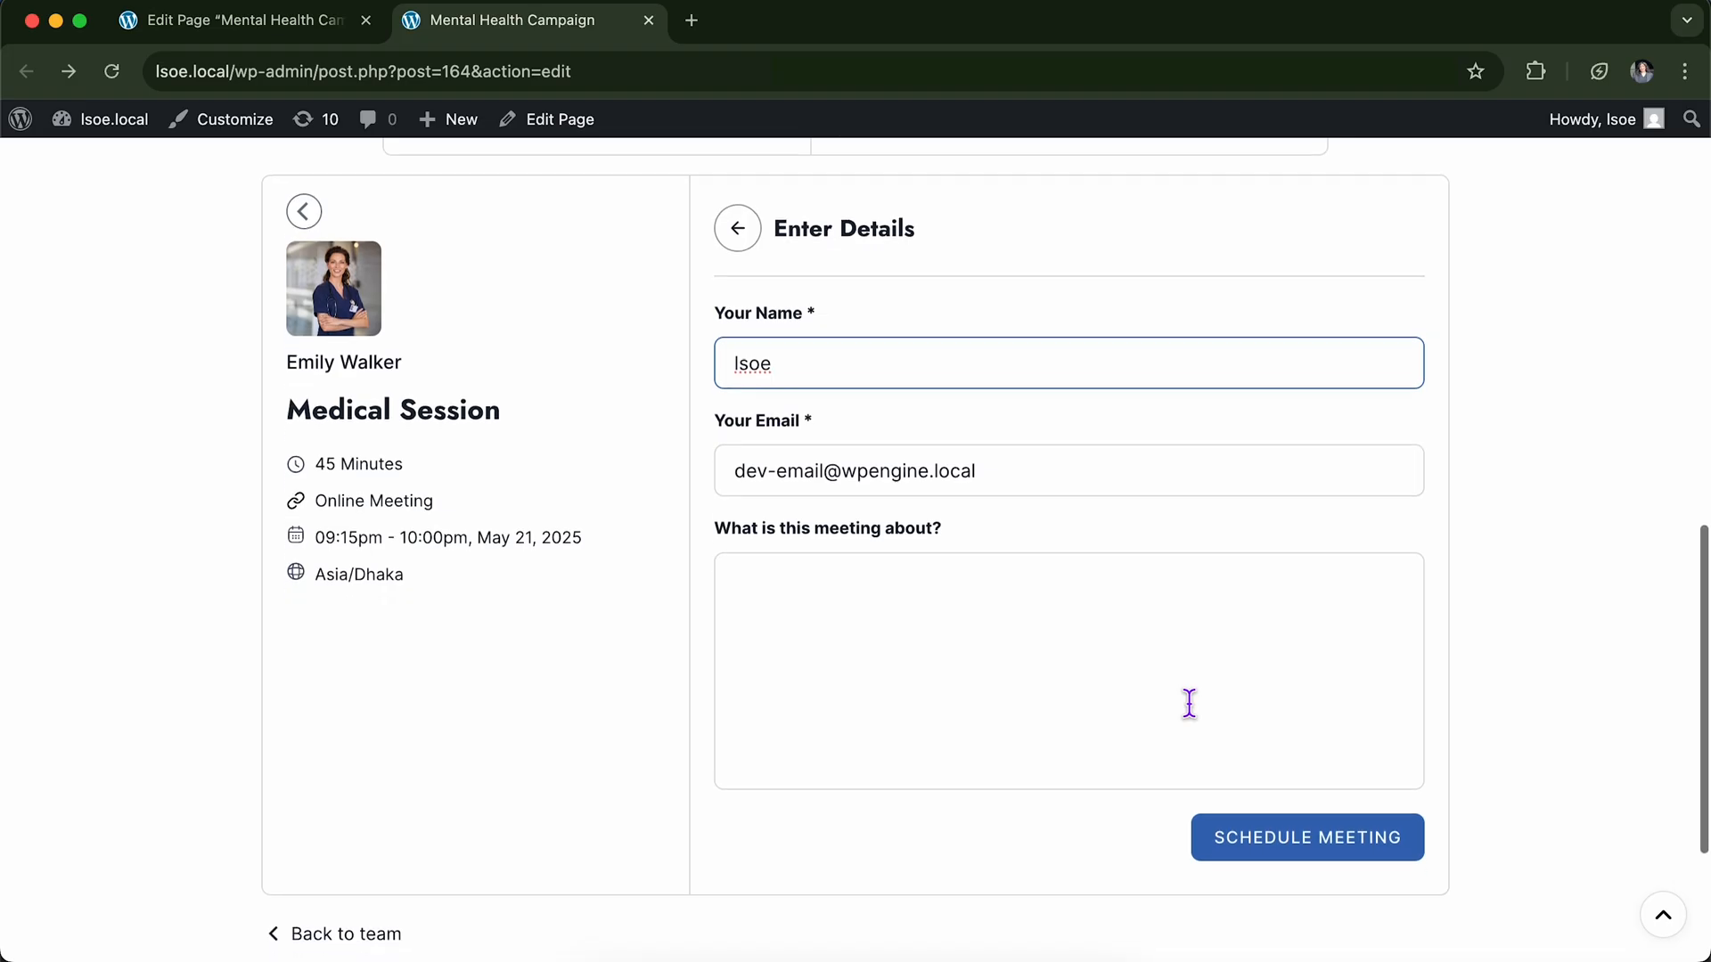
scroll(1189, 704, down, 1)
scroll(1190, 704, up, 2)
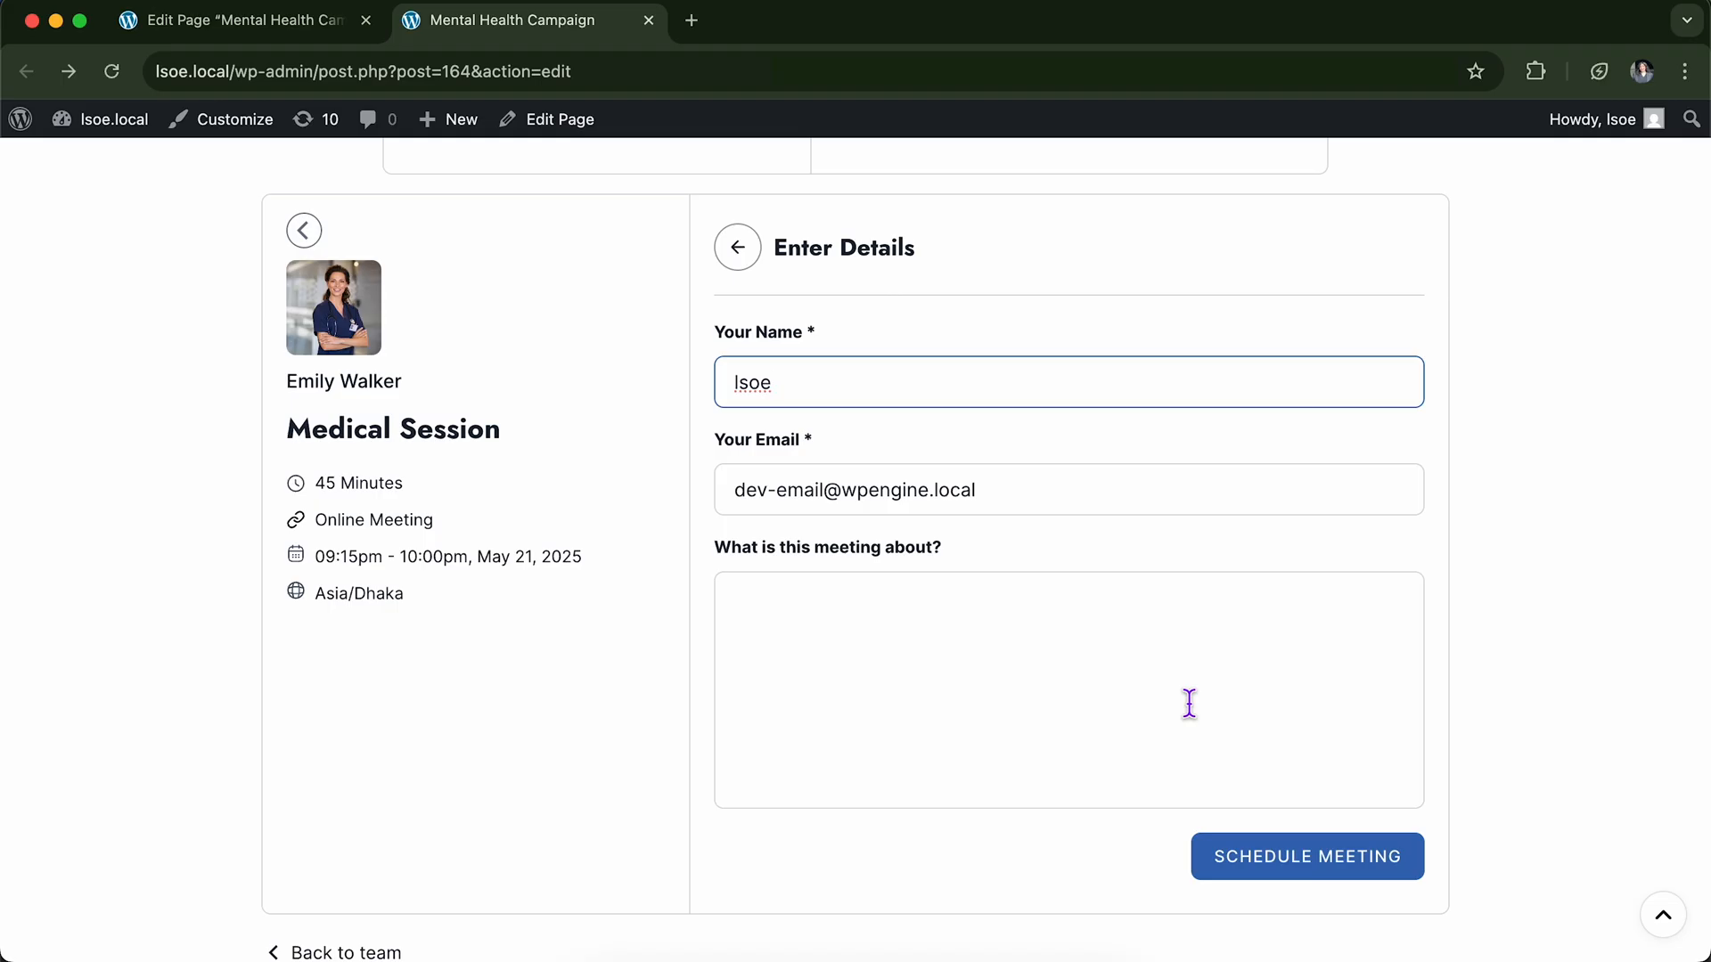
scroll(1190, 704, down, 2)
click(1248, 799)
Review the Medical Session confirmation details and the campaign booking calendar above them on the page.
scroll(913, 437, down, 1)
scroll(913, 437, up, 5)
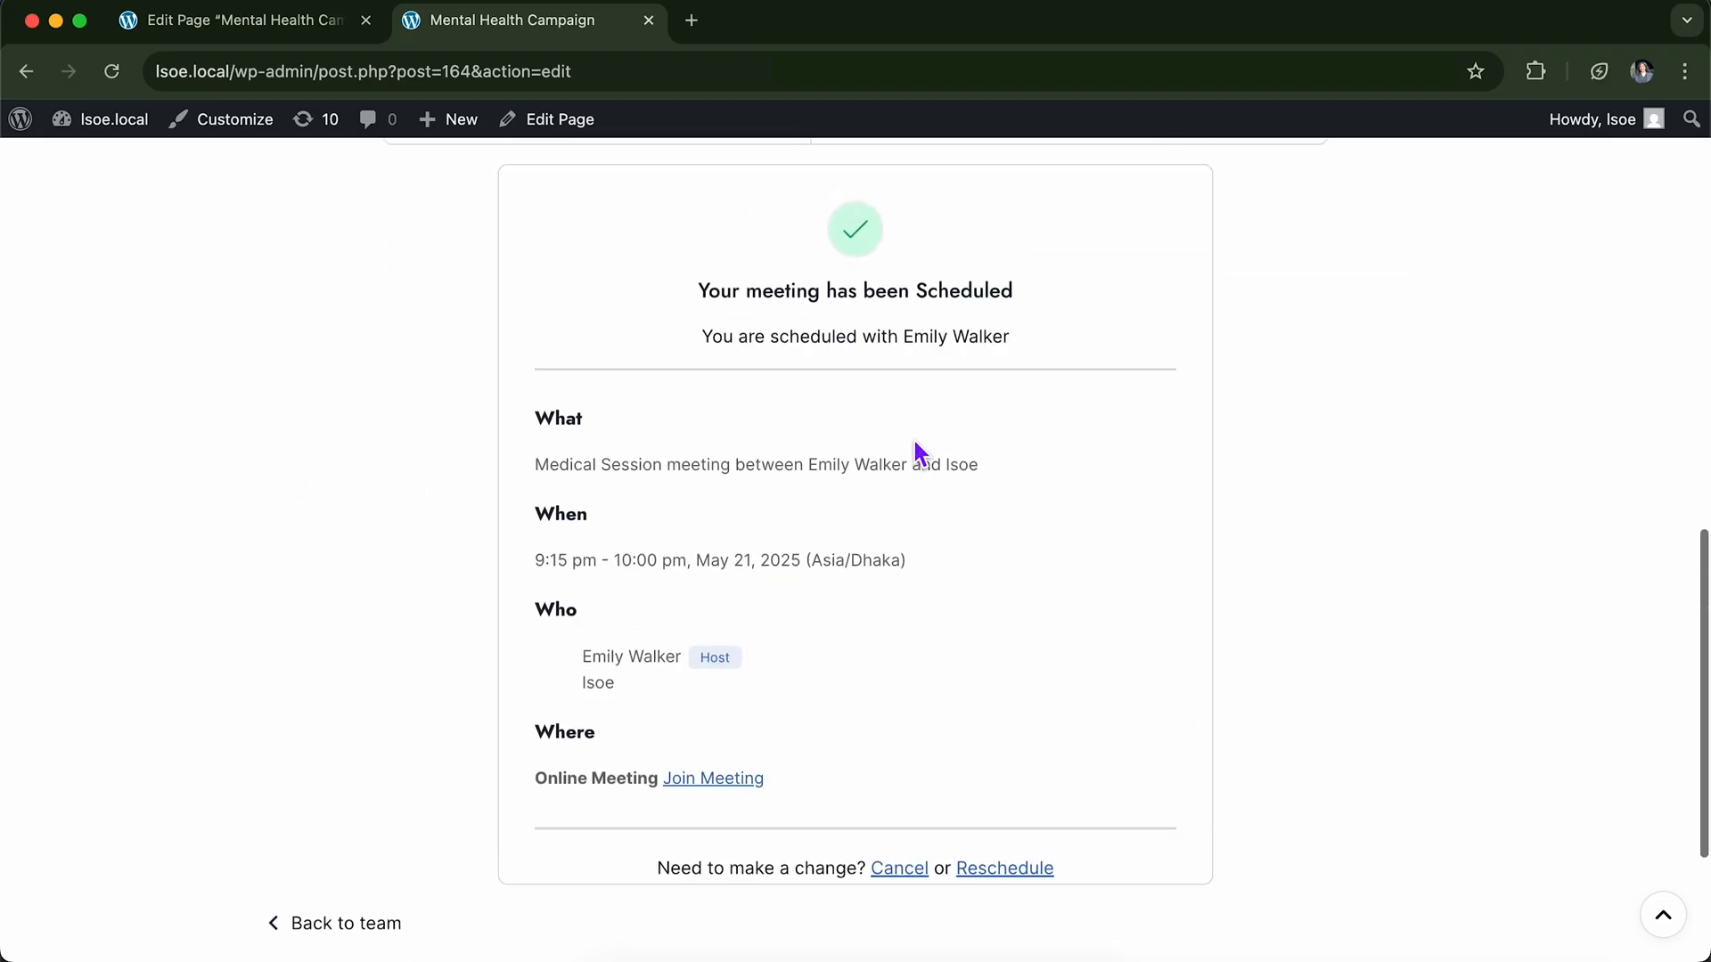
scroll(918, 446, down, 6)
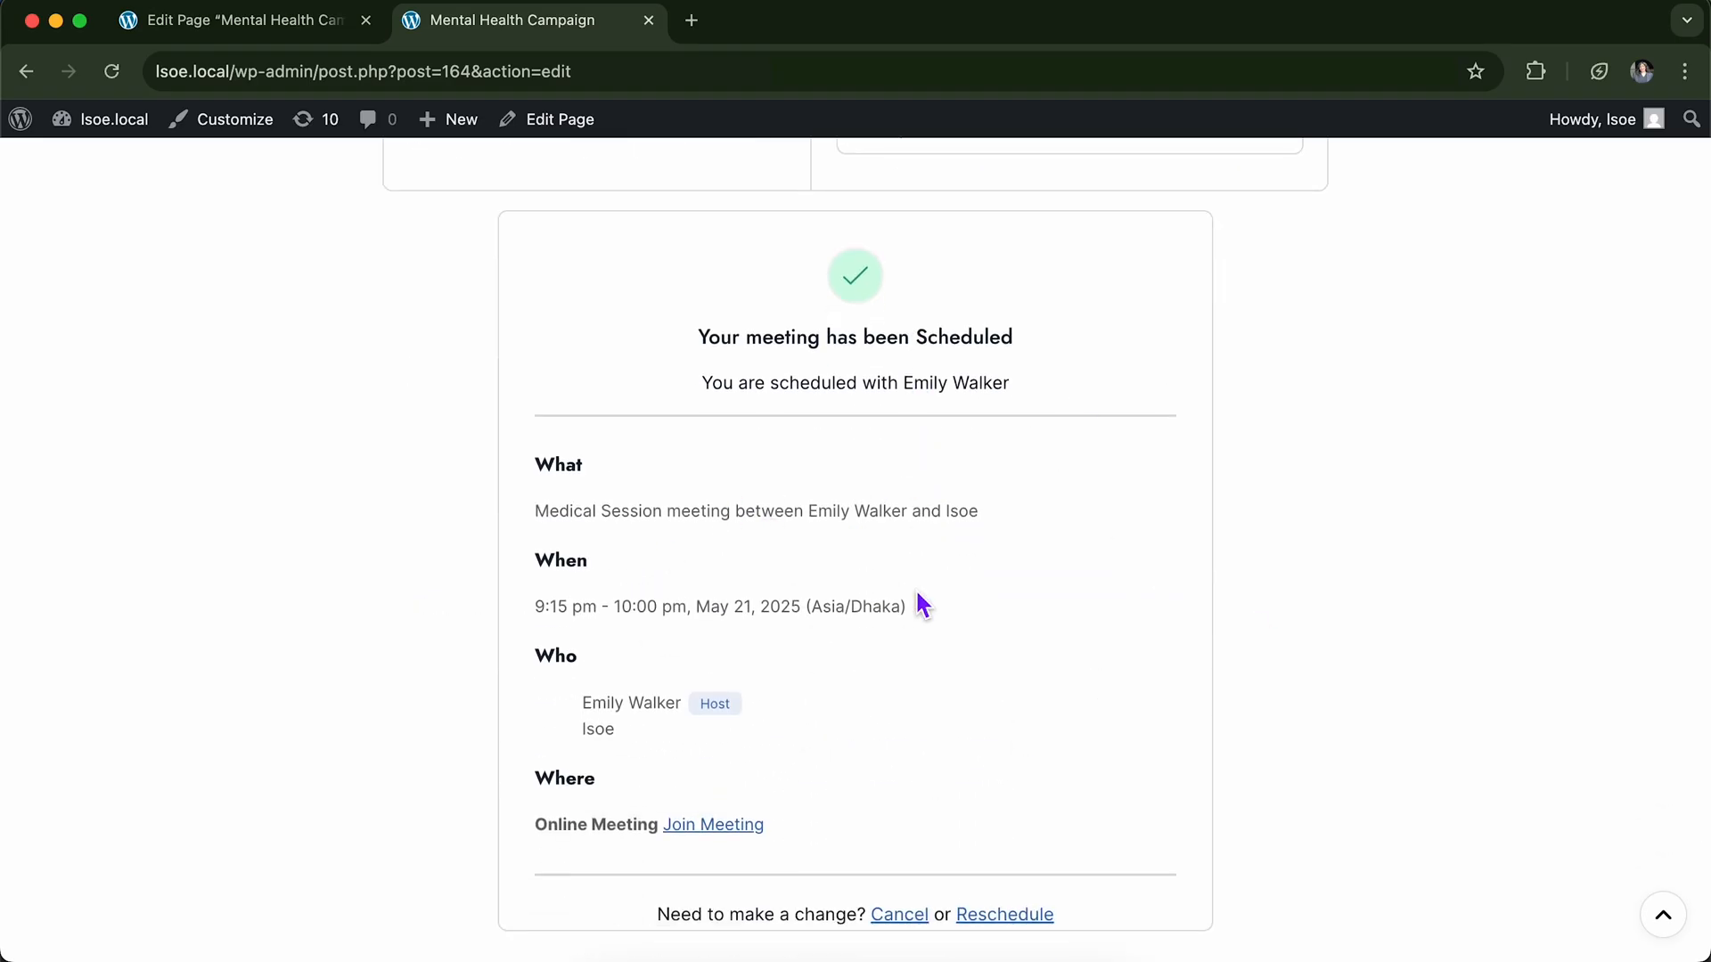
scroll(975, 408, up, 19)
scroll(975, 410, down, 8)
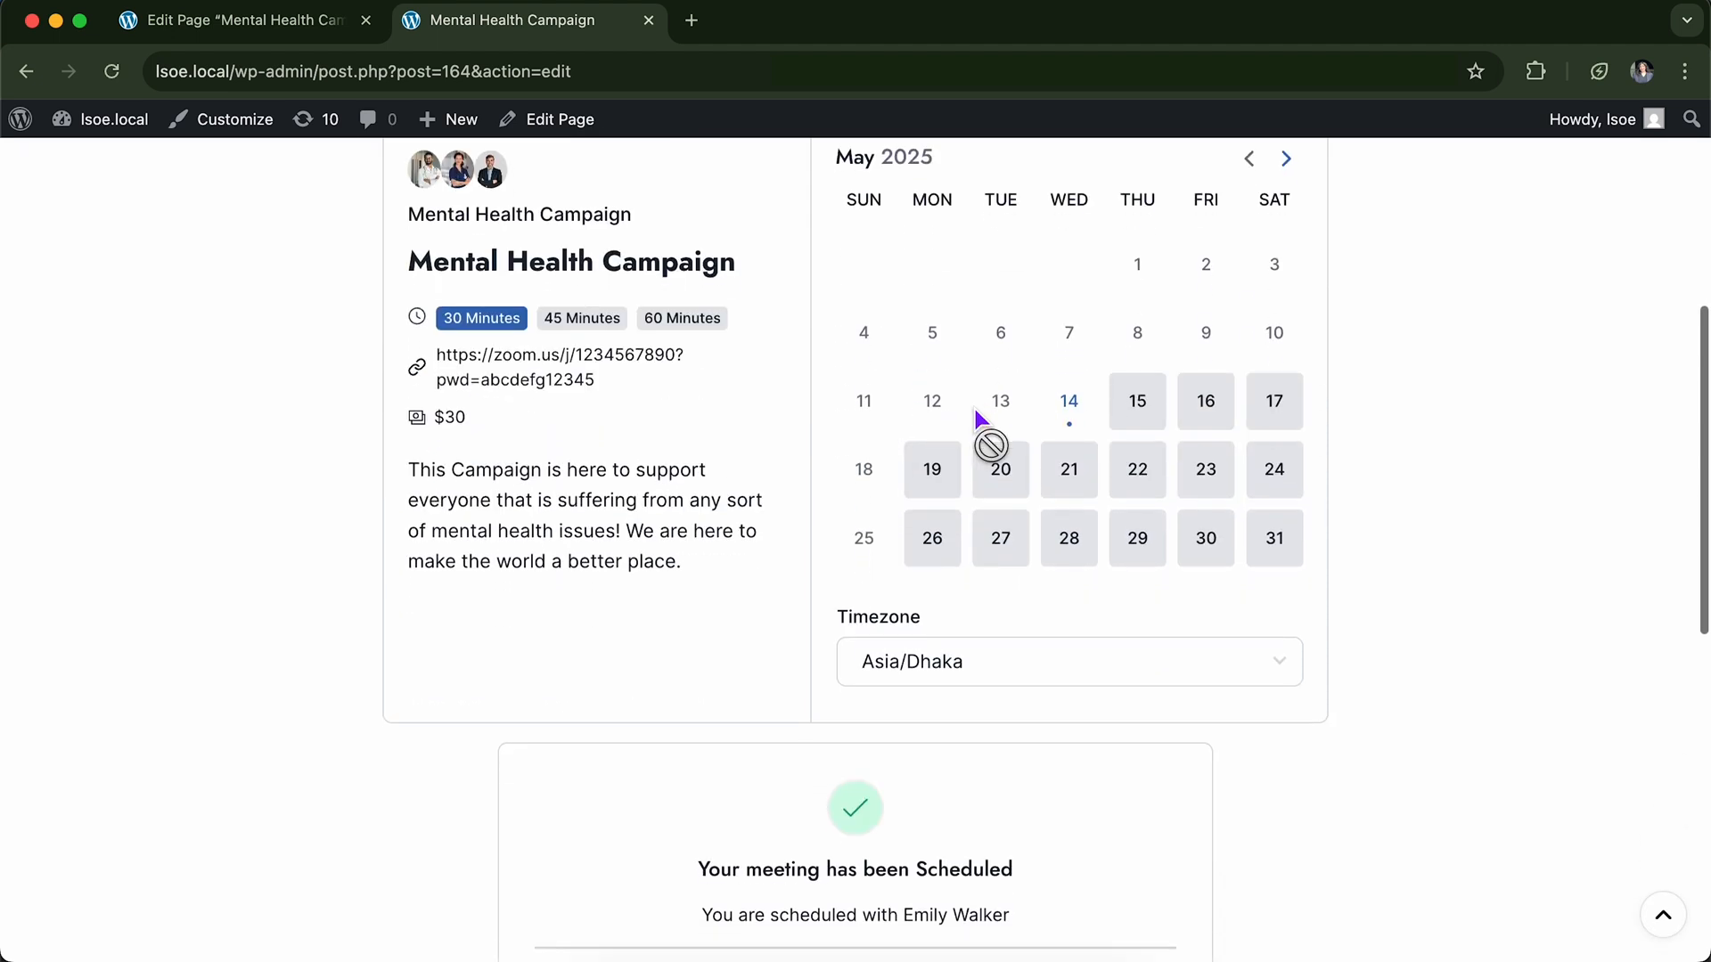